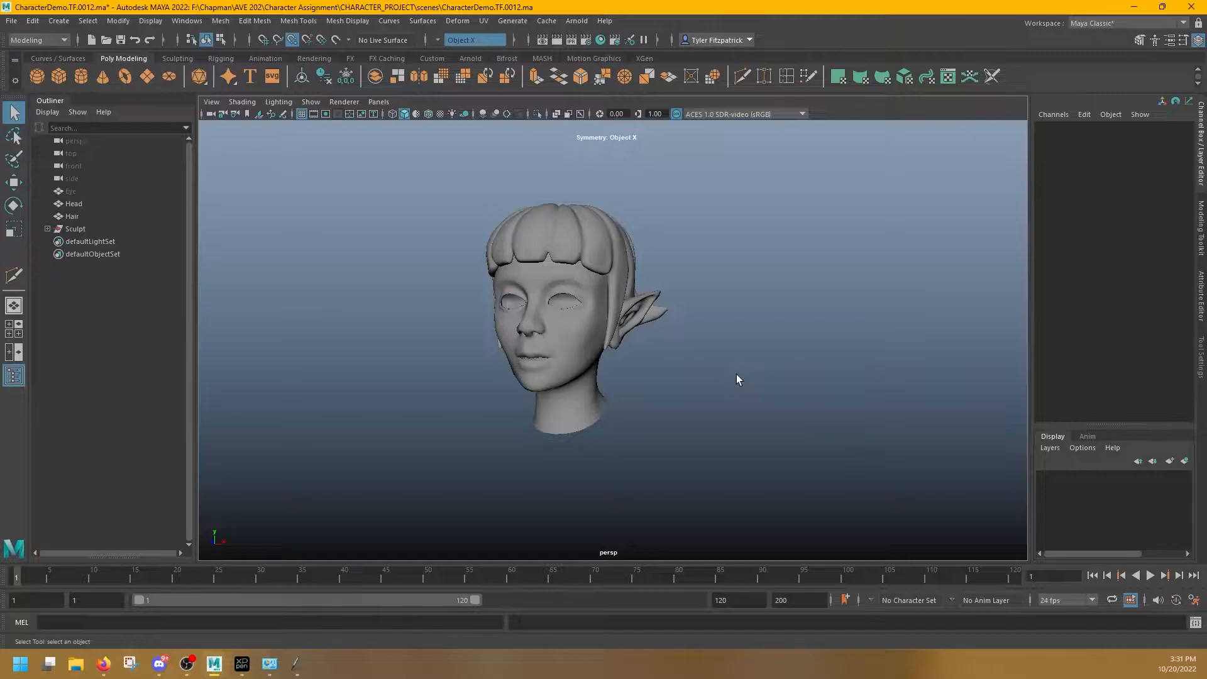
Undo the last polygon cube creation and leave nothing selected in the scene
{"action": "key", "text": "ctrl+z"}
{"action": "key", "text": "w"}
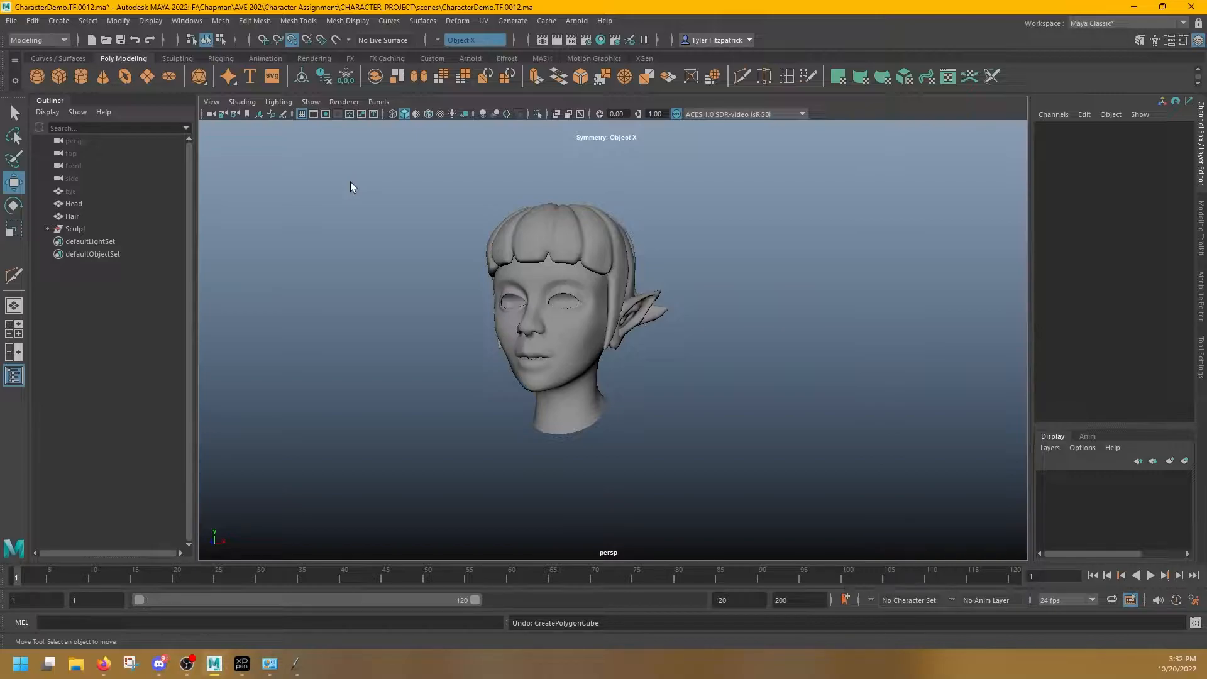
{"action": "left_click", "coordinate": [573, 284]}
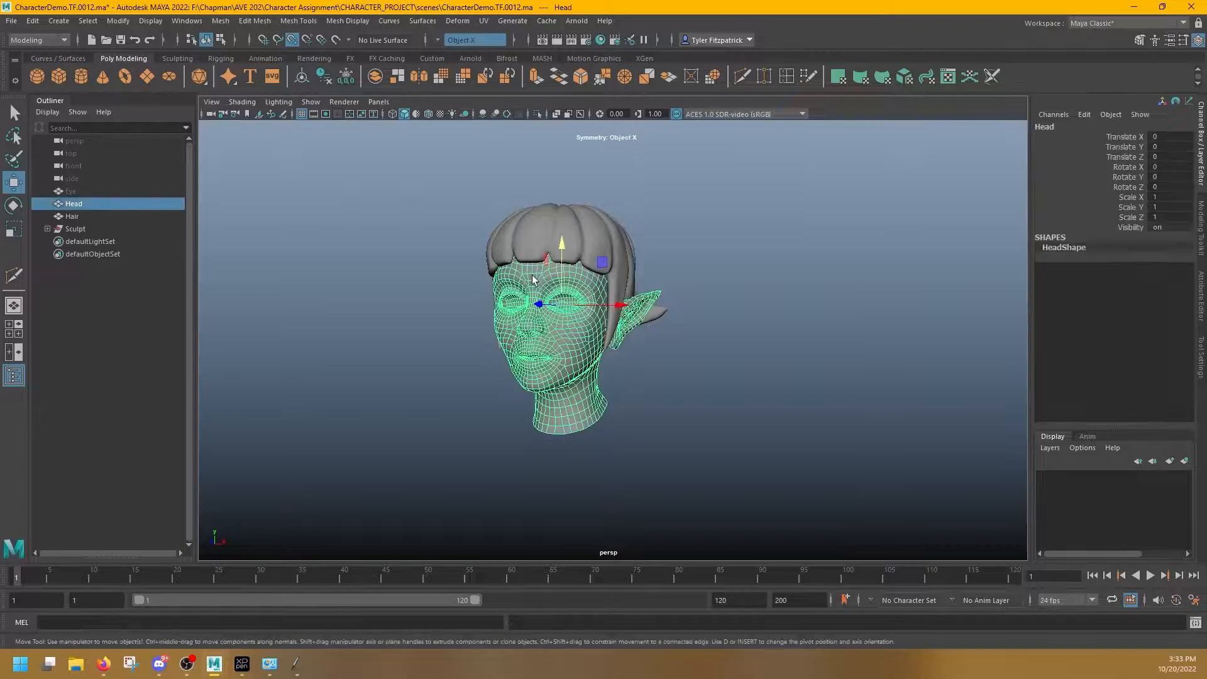
{"action": "left_click", "coordinate": [842, 176]}
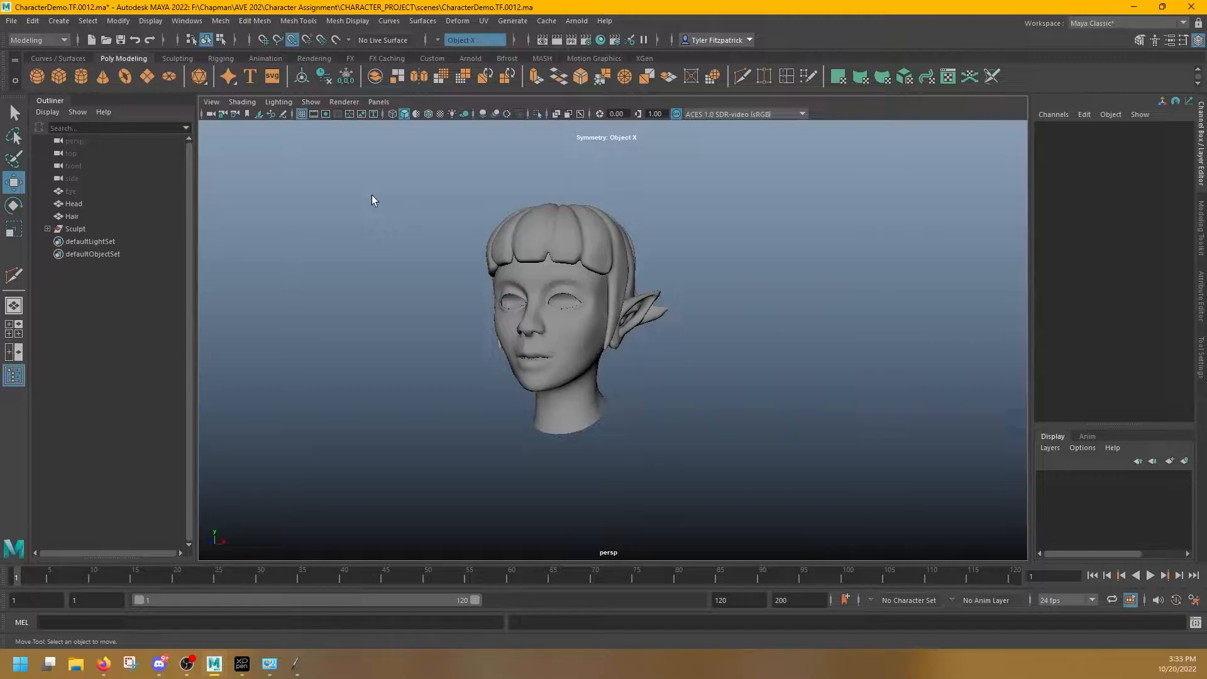
Set the linear working unit to centimeter in the general application settings of the Preferences
{"action": "left_click", "coordinate": [32, 21]}
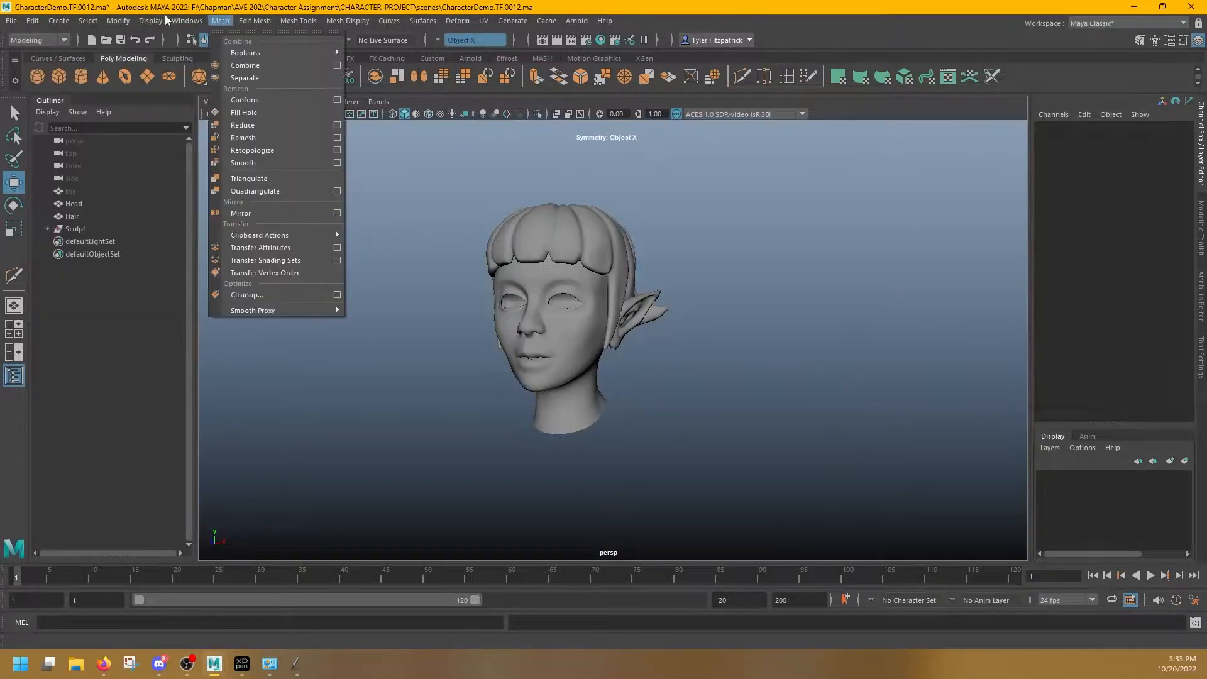
{"action": "mouse_move", "coordinate": [190, 28]}
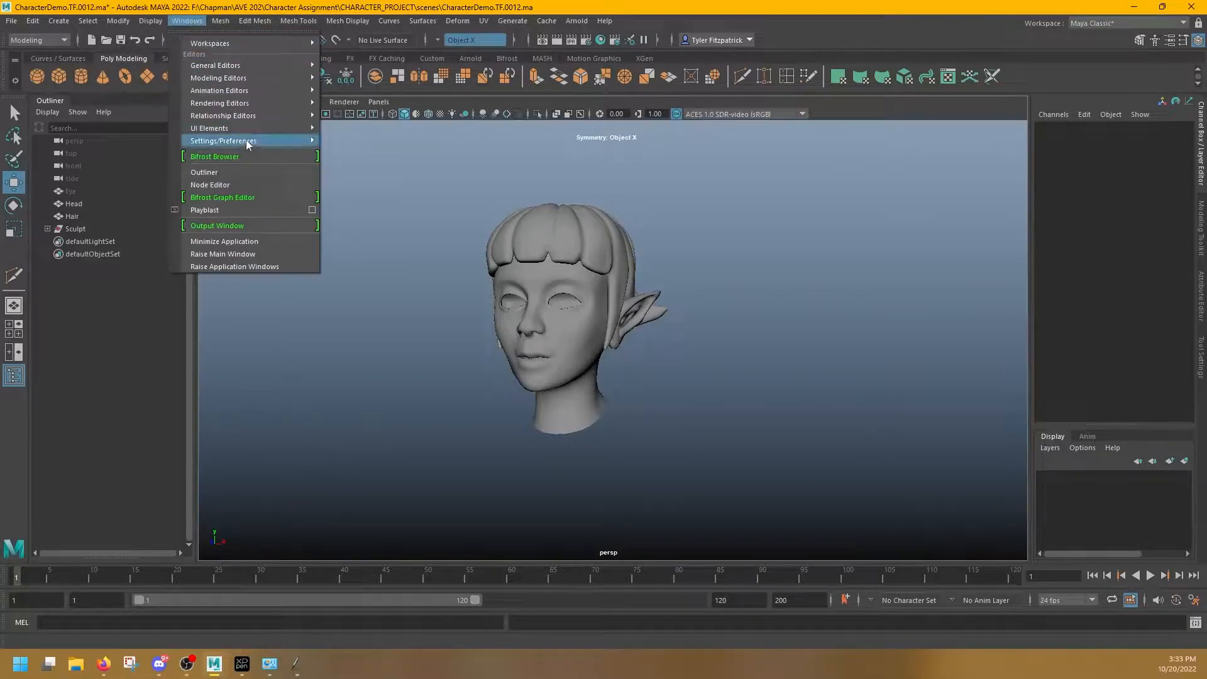
{"action": "mouse_move", "coordinate": [247, 138]}
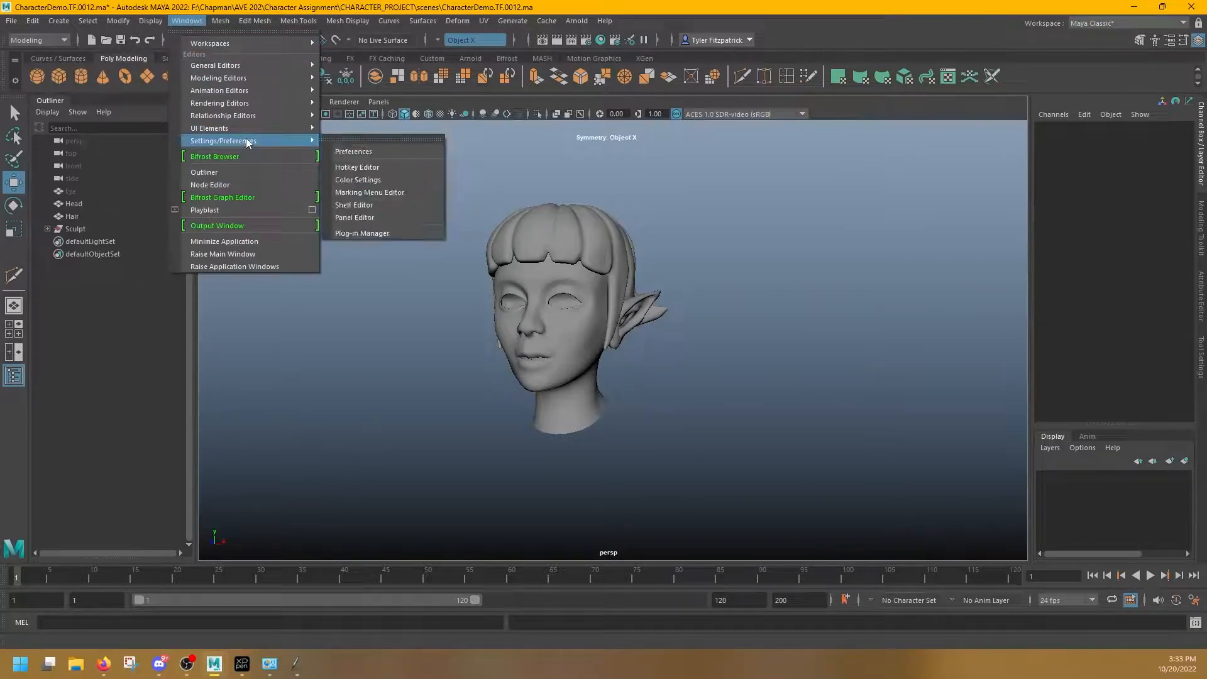
{"action": "left_click", "coordinate": [361, 151]}
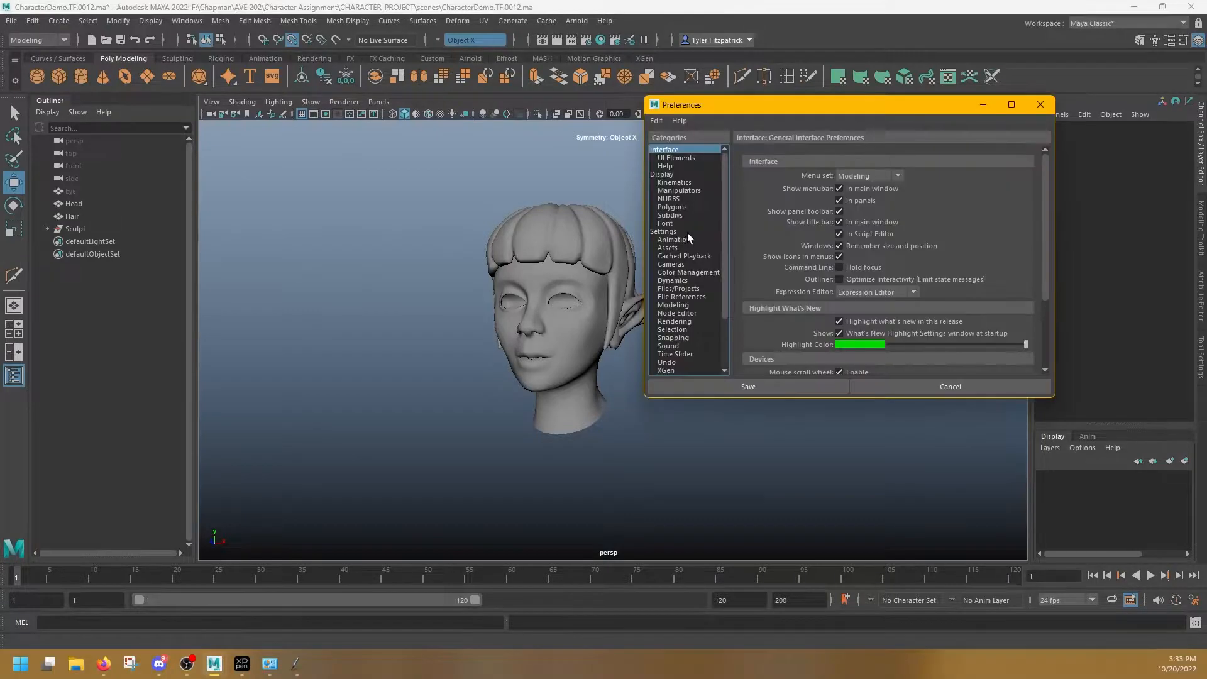
{"action": "left_click", "coordinate": [688, 231]}
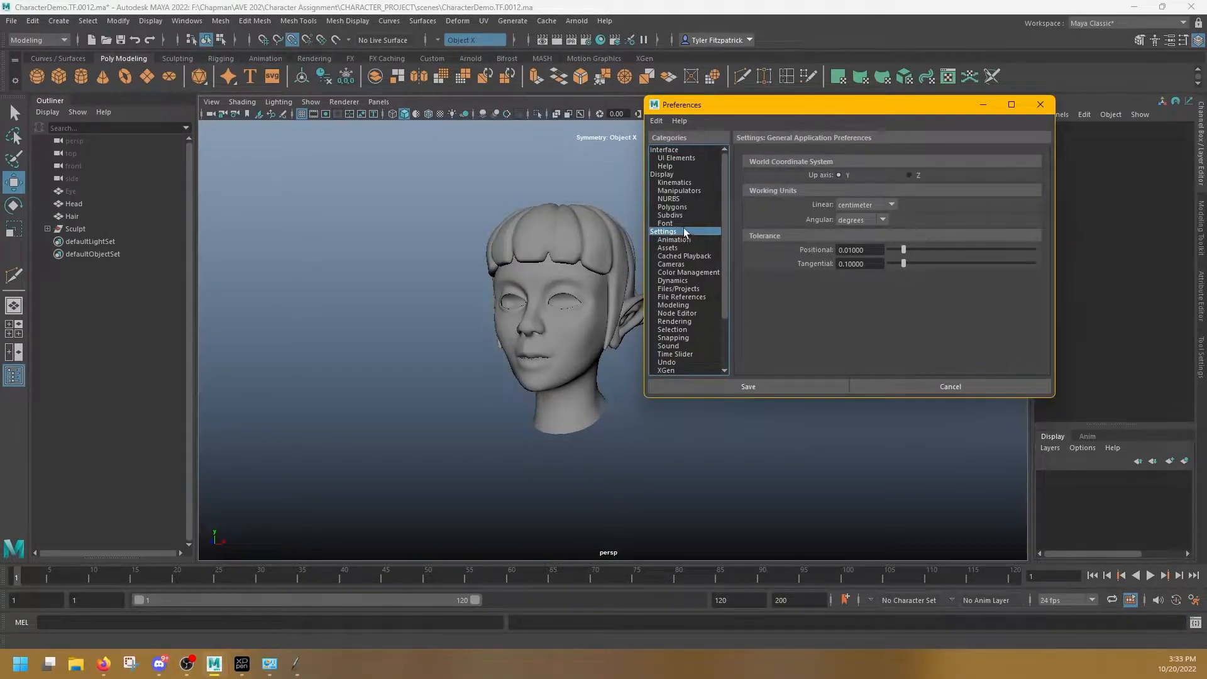
{"action": "left_click", "coordinate": [896, 206]}
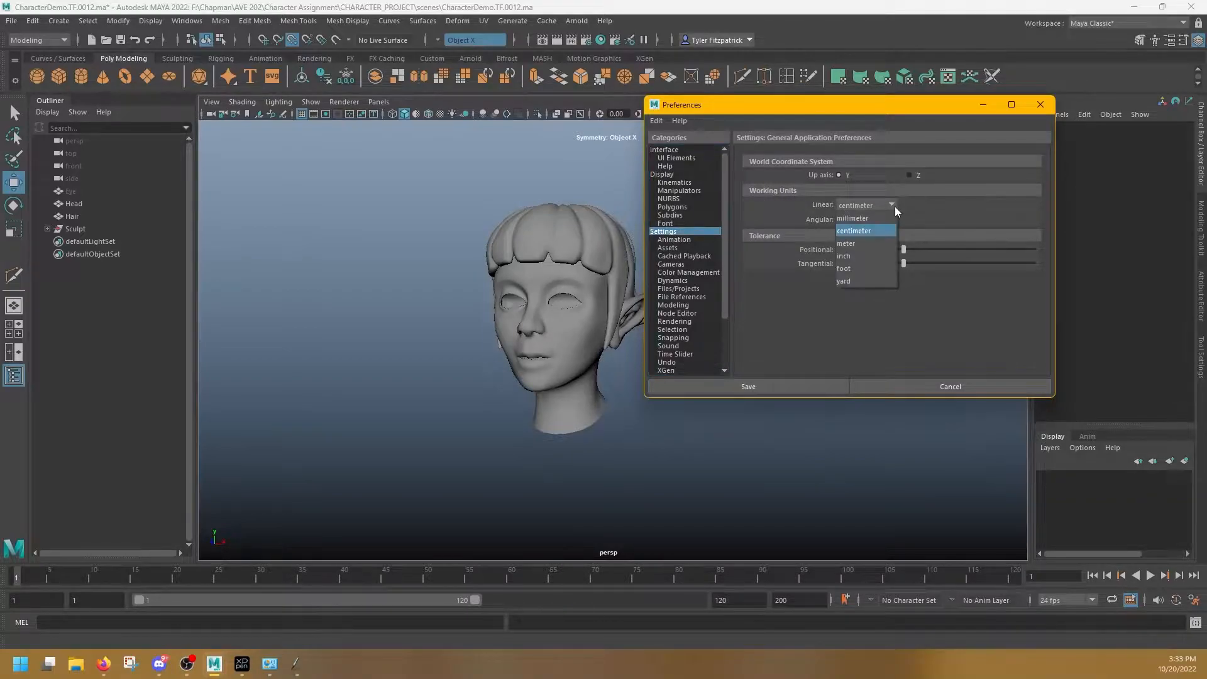
{"action": "left_click", "coordinate": [895, 207]}
{"action": "left_click", "coordinate": [894, 205]}
{"action": "left_click", "coordinate": [879, 230]}
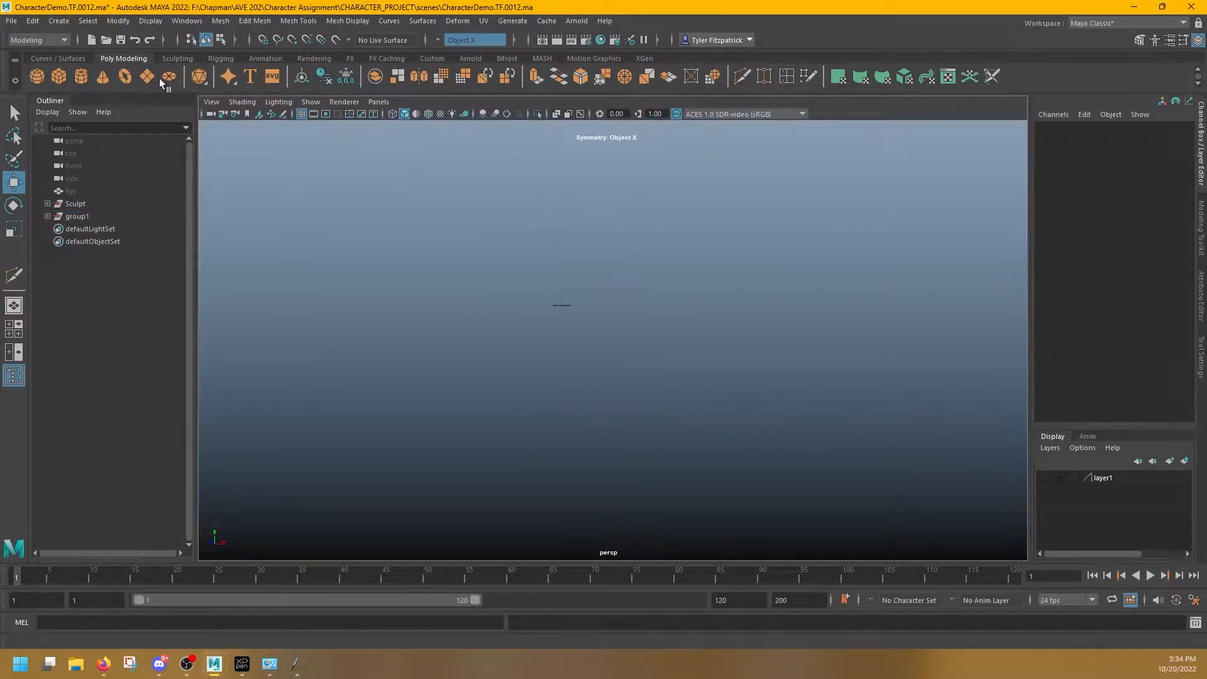
Create a polygon cube at the origin, frame it and check its Scale Y and Scale Z values
{"action": "left_click", "coordinate": [58, 75]}
{"action": "key", "text": "f"}
{"action": "left_click_drag", "start_coordinate": [752, 200], "coordinate": [707, 244], "text": "alt"}
{"action": "scroll", "coordinate": [707, 244], "scroll_direction": "down", "scroll_amount": 3}
{"action": "left_click_drag", "start_coordinate": [765, 210], "coordinate": [821, 227], "text": "alt"}
{"action": "left_click", "coordinate": [1170, 207]}
{"action": "left_click", "coordinate": [1174, 216]}
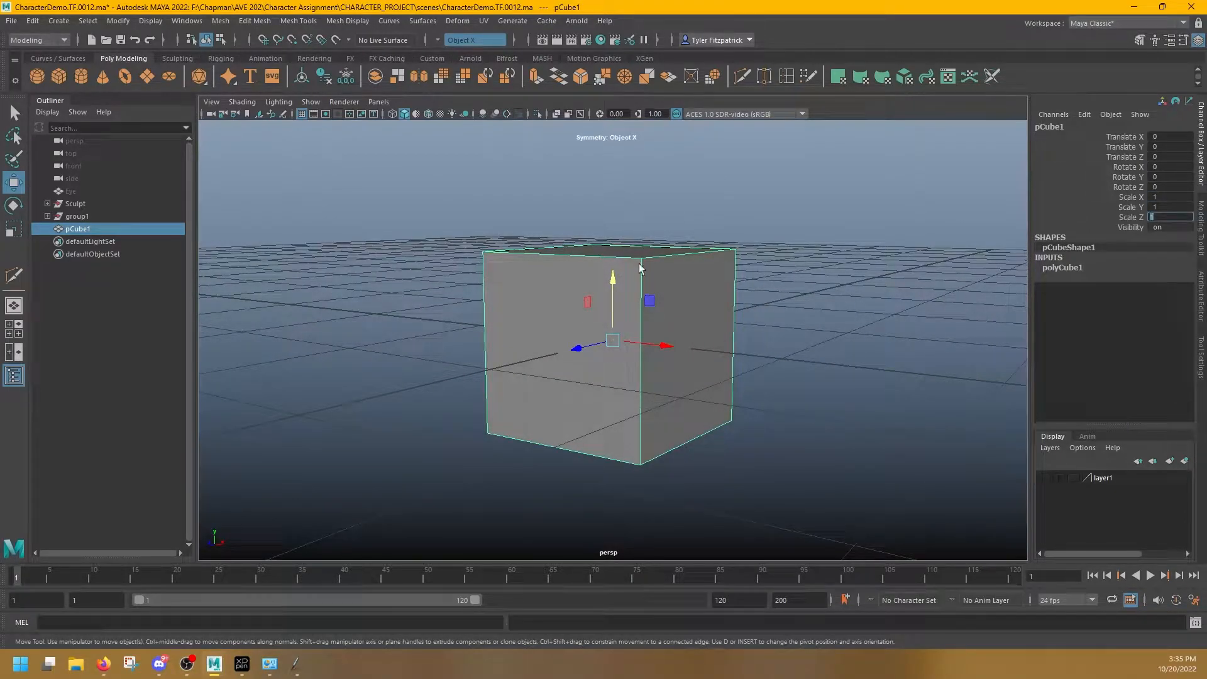
Scale the cube uniformly to about 3.587 and freeze its transformations
{"action": "left_click_drag", "start_coordinate": [640, 265], "coordinate": [661, 281], "text": "alt"}
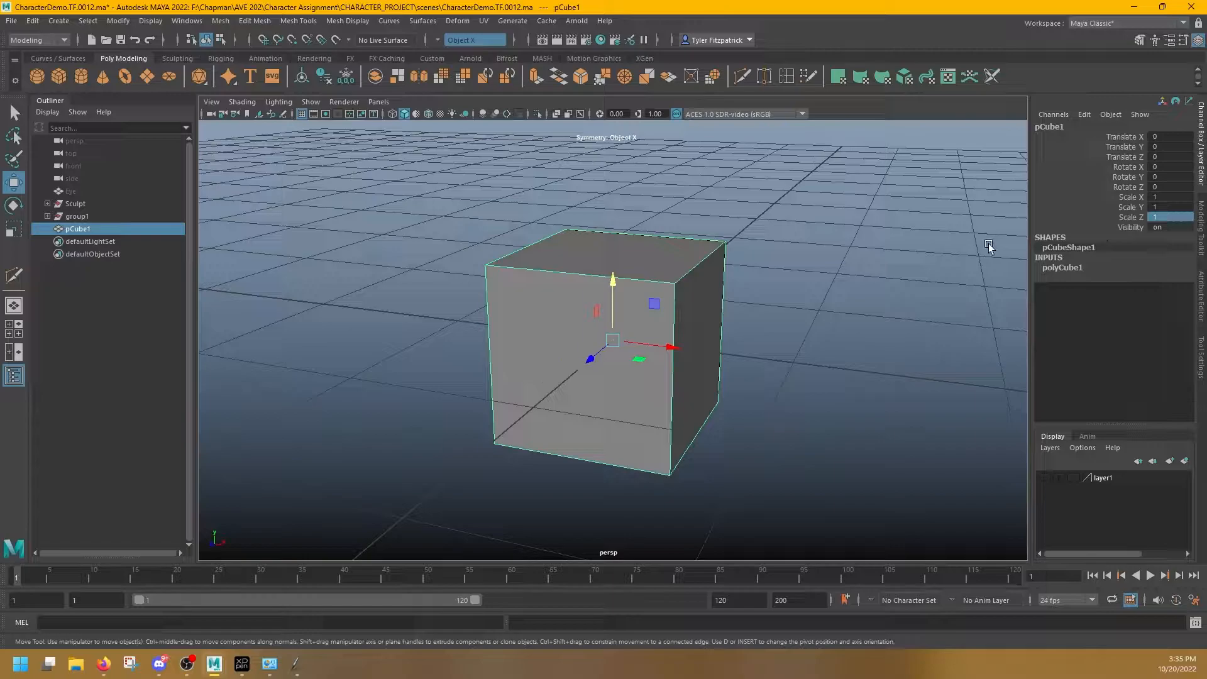
{"action": "key", "text": "e"}
{"action": "key", "text": "r"}
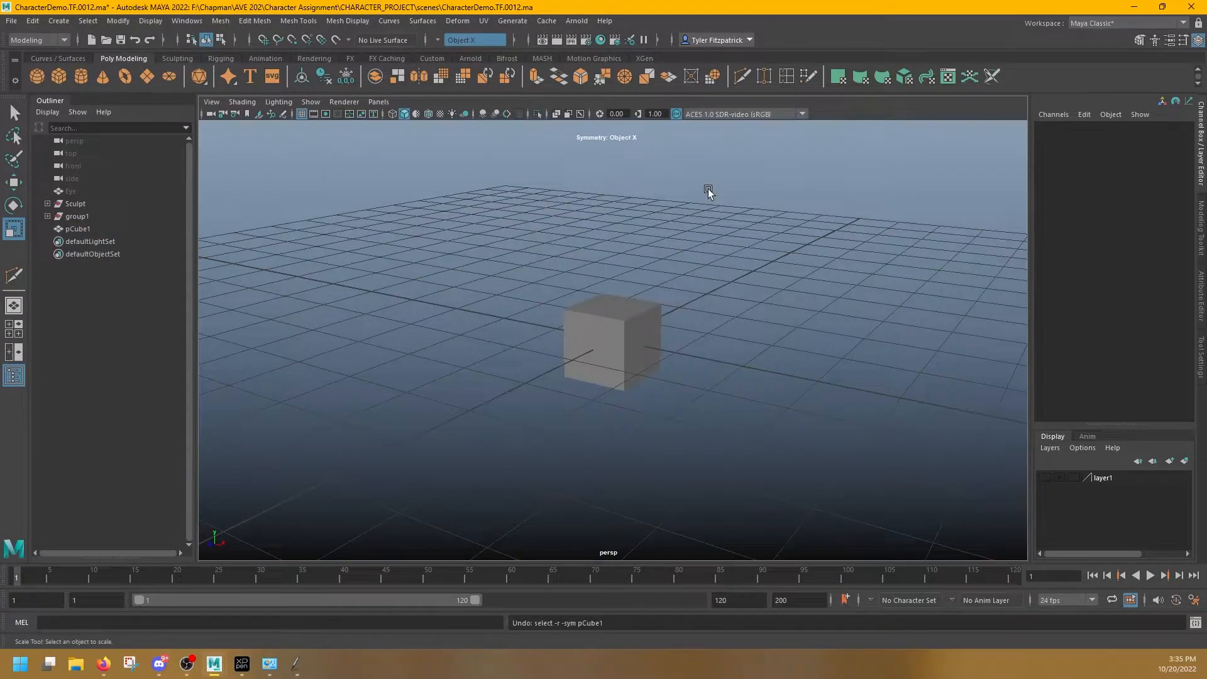
{"action": "left_click", "coordinate": [640, 332]}
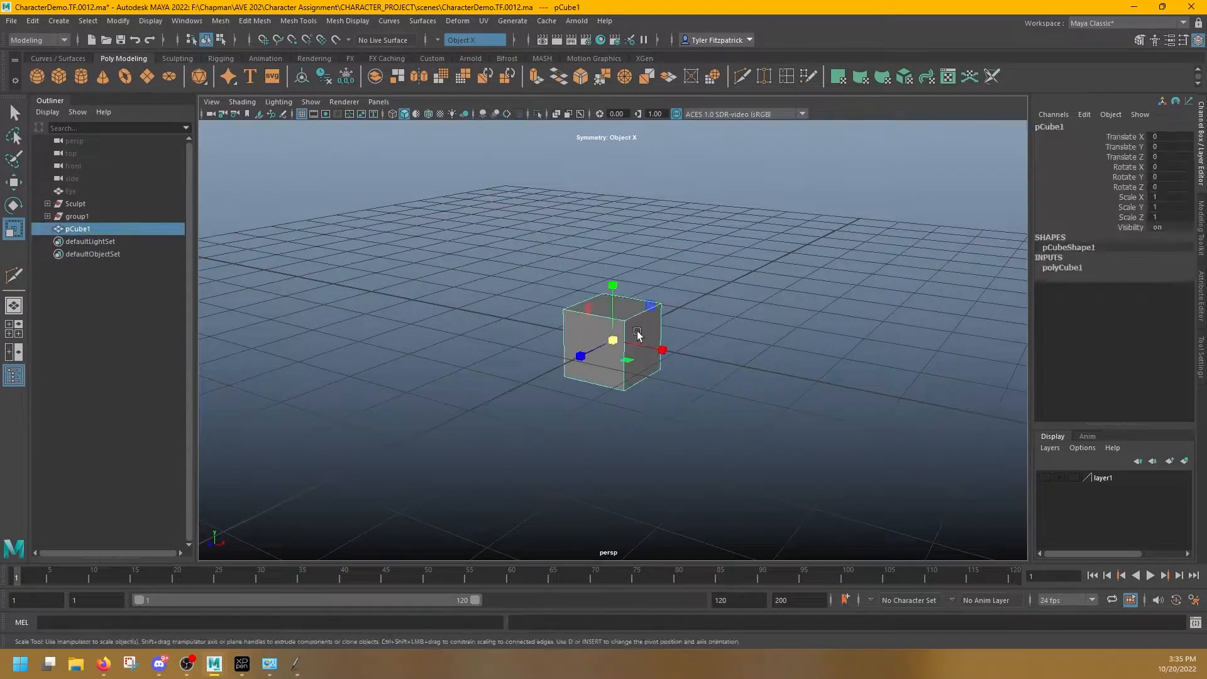
{"action": "left_click_drag", "start_coordinate": [615, 339], "coordinate": [773, 319]}
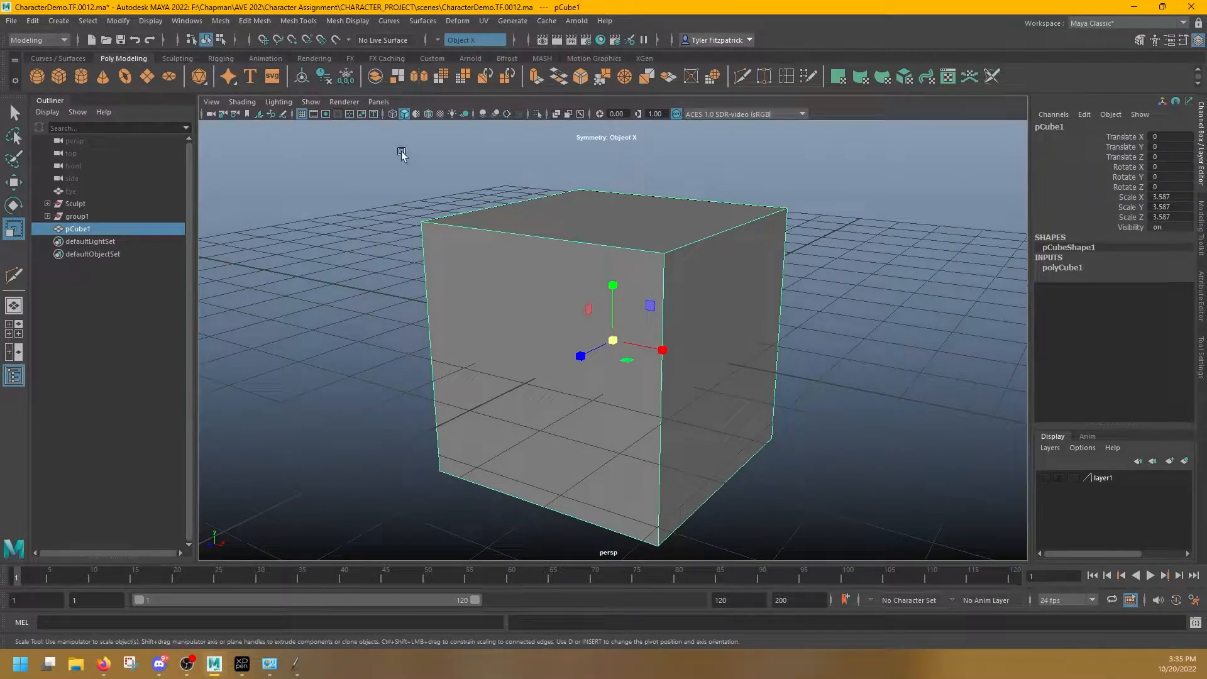
{"action": "left_click", "coordinate": [350, 78]}
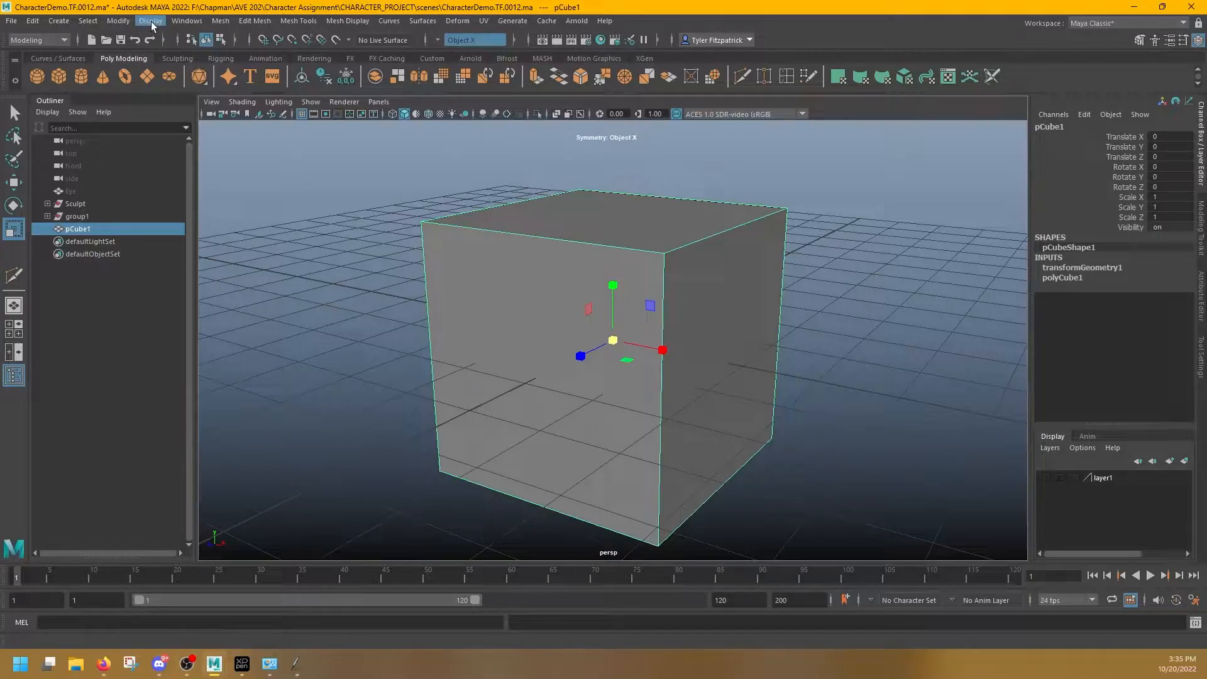
Measure the cube's nearest vertical edge from upper to lower corner with the Distance Tool, snapping to points
{"action": "left_click", "coordinate": [58, 20]}
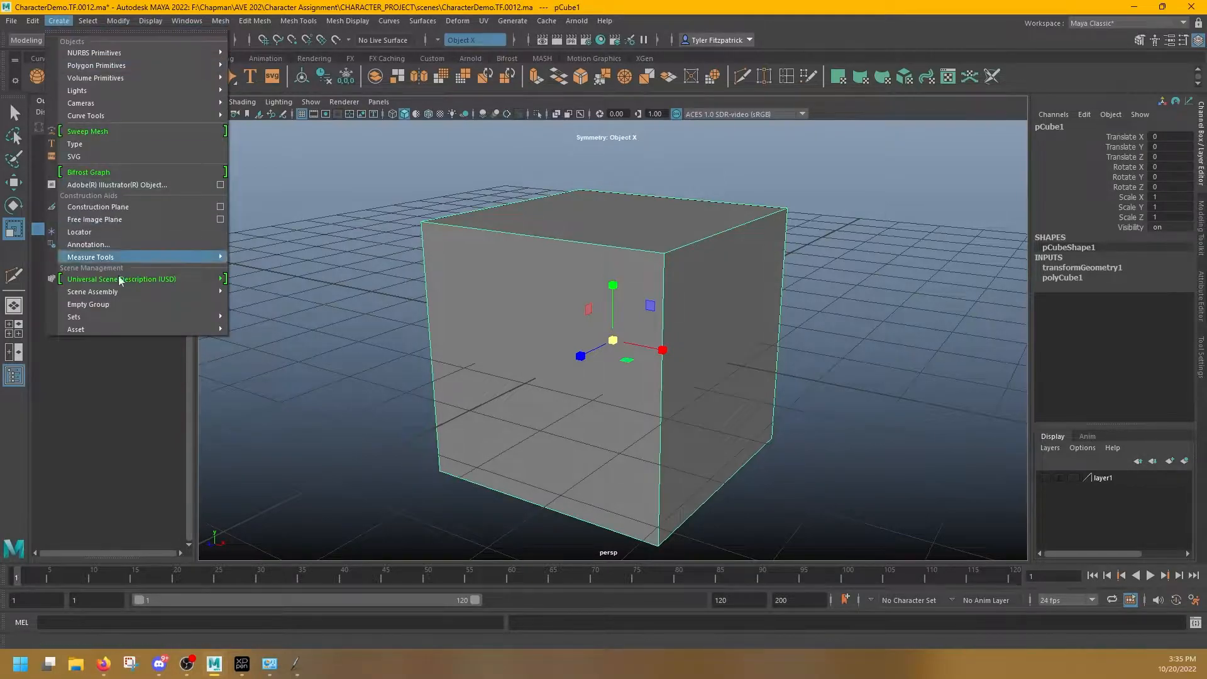
{"action": "mouse_move", "coordinate": [119, 257]}
{"action": "left_click", "coordinate": [261, 258]}
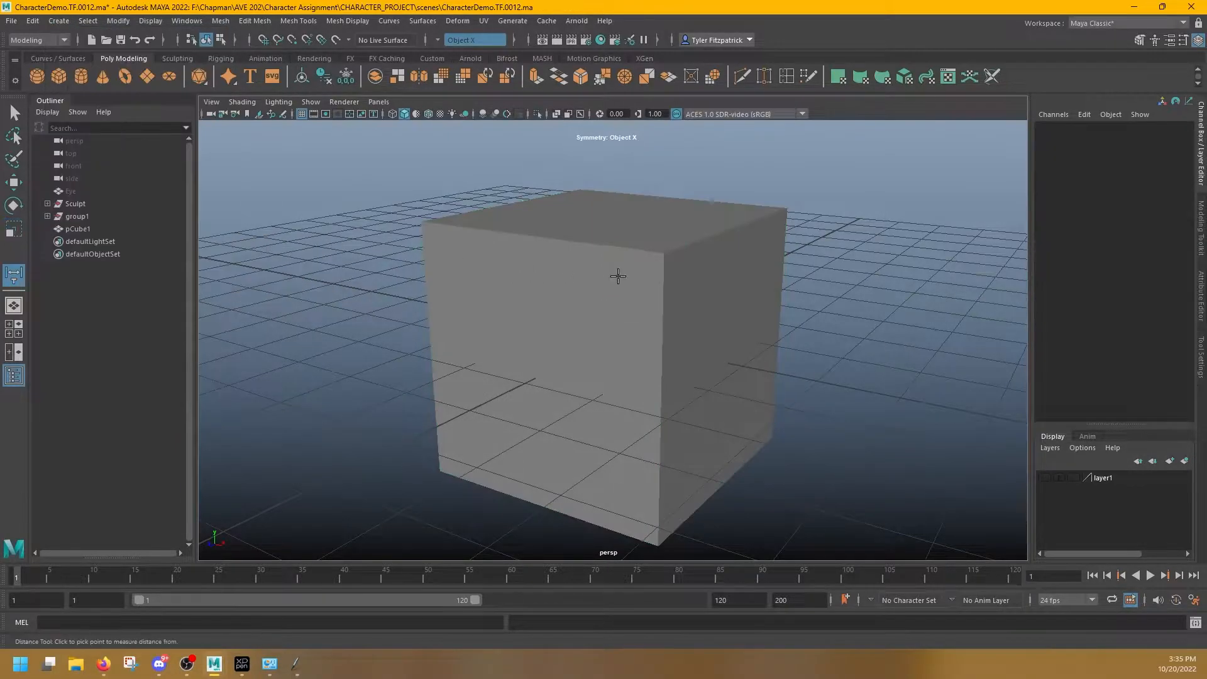
{"action": "left_click_drag", "start_coordinate": [663, 255], "coordinate": [655, 230], "text": "alt"}
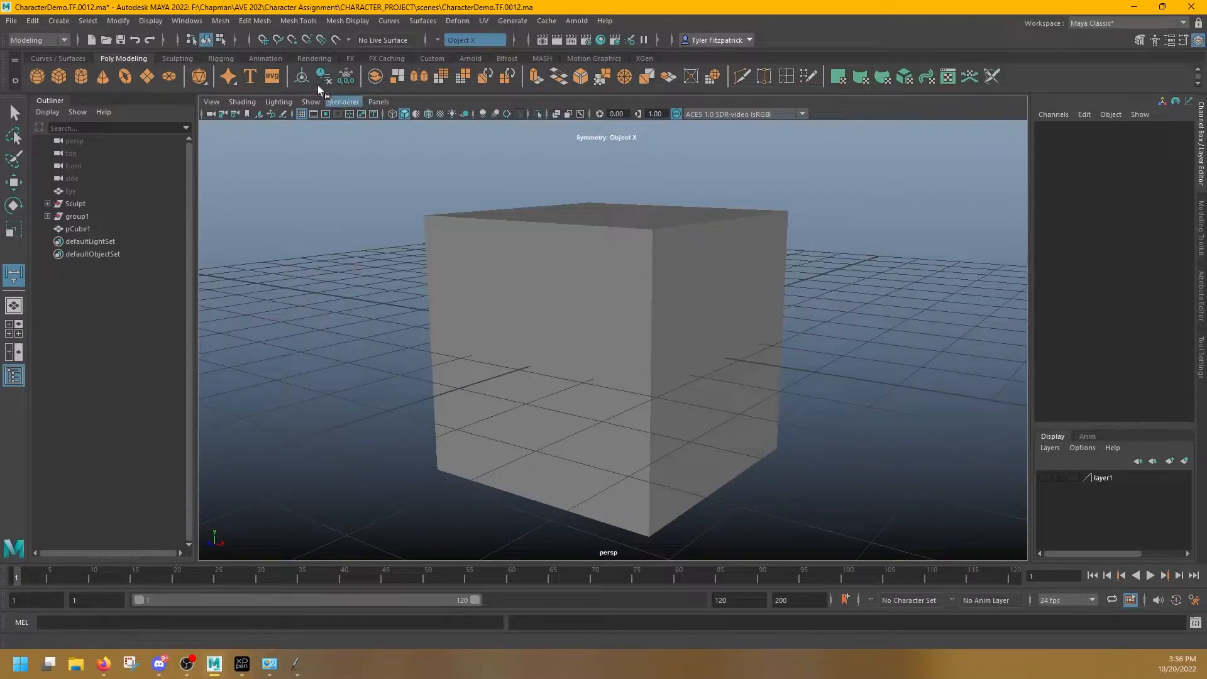
{"action": "left_click", "coordinate": [292, 40]}
{"action": "left_click_drag", "start_coordinate": [626, 160], "coordinate": [636, 232], "text": "alt"}
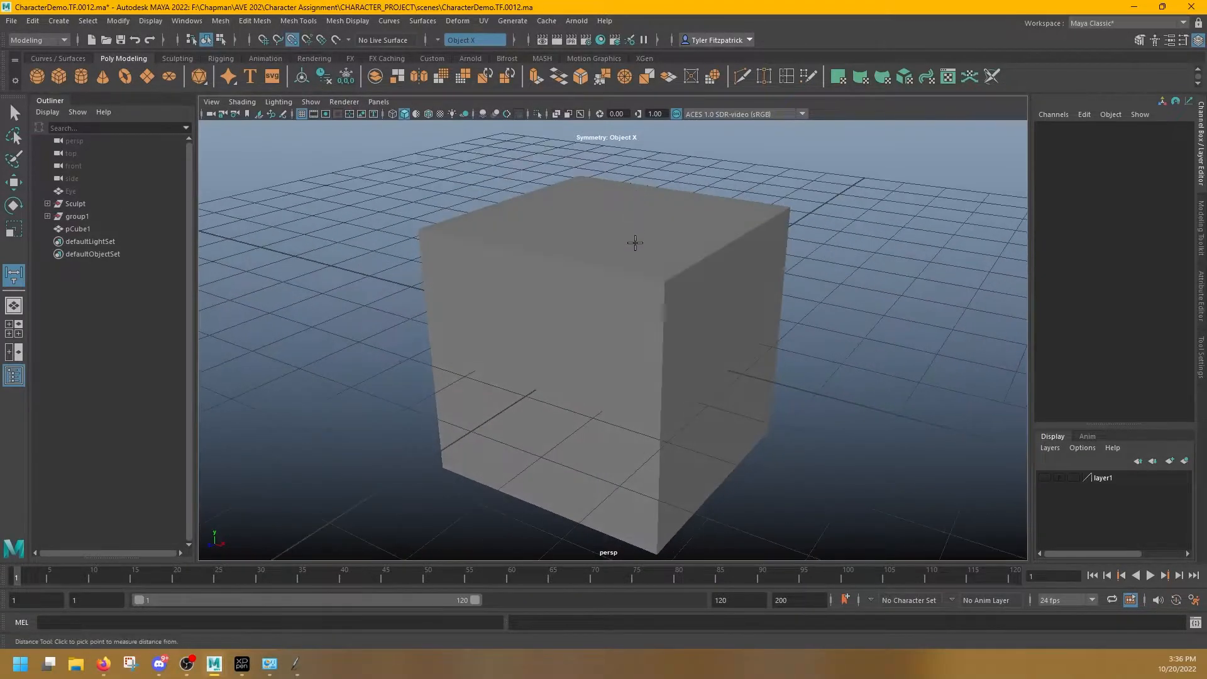
{"action": "left_click", "coordinate": [665, 281]}
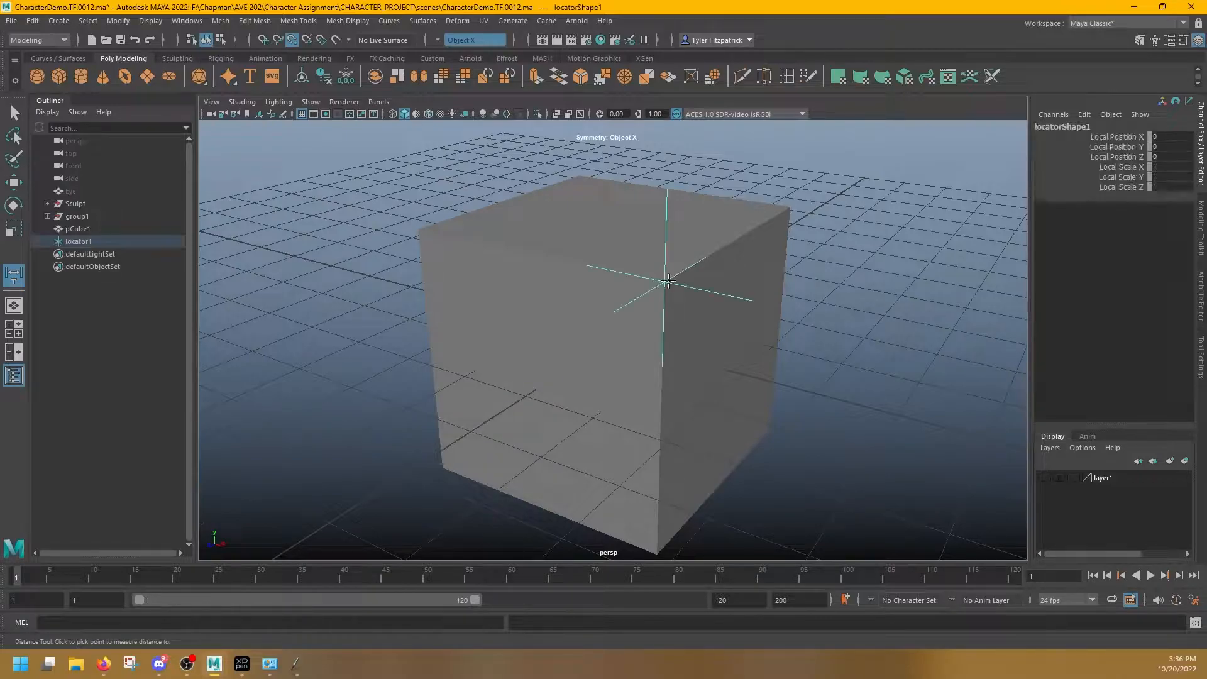
{"action": "left_click_drag", "start_coordinate": [725, 371], "coordinate": [733, 381], "text": "alt"}
{"action": "middle_click_drag", "start_coordinate": [733, 381], "coordinate": [723, 279], "text": "alt"}
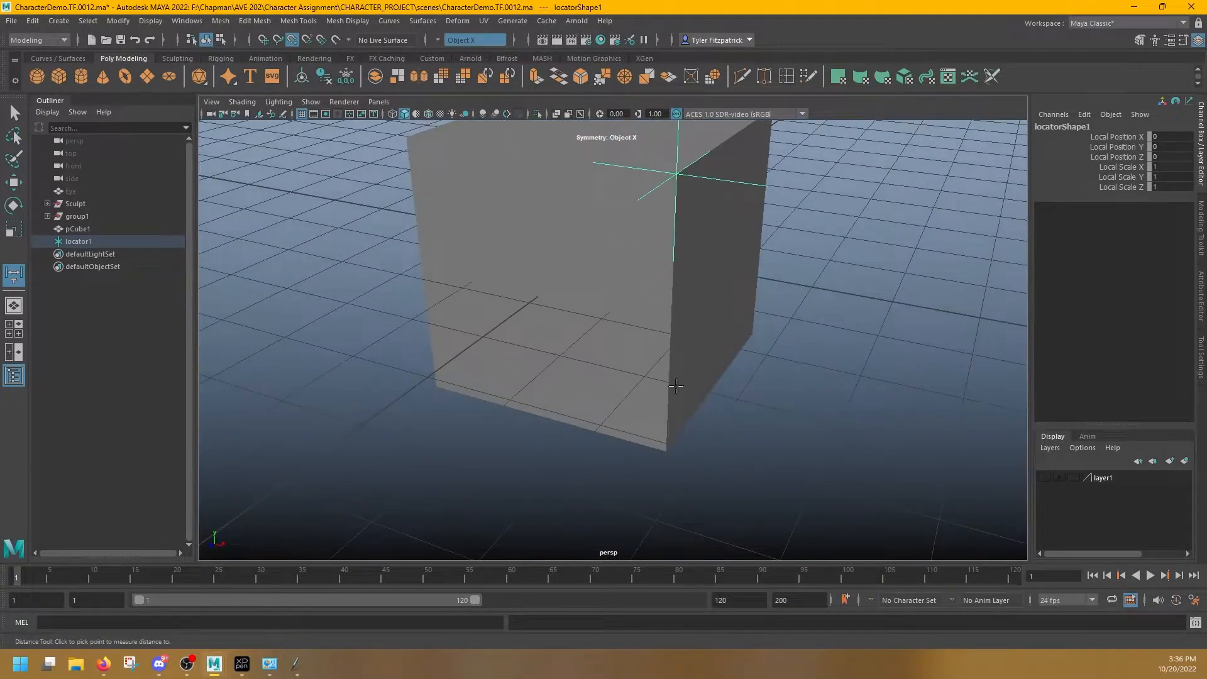
{"action": "left_click", "coordinate": [667, 449]}
{"action": "left_click_drag", "start_coordinate": [717, 456], "coordinate": [682, 439], "text": "alt"}
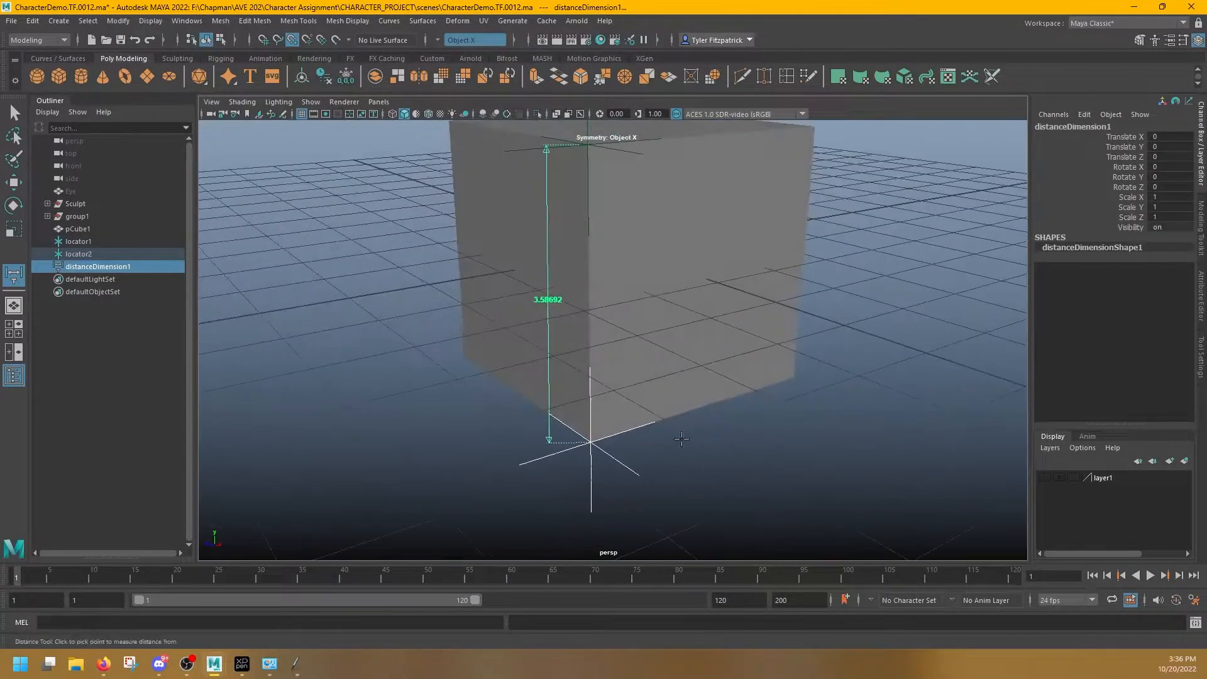
{"action": "left_click_drag", "start_coordinate": [625, 398], "coordinate": [671, 298], "text": "alt"}
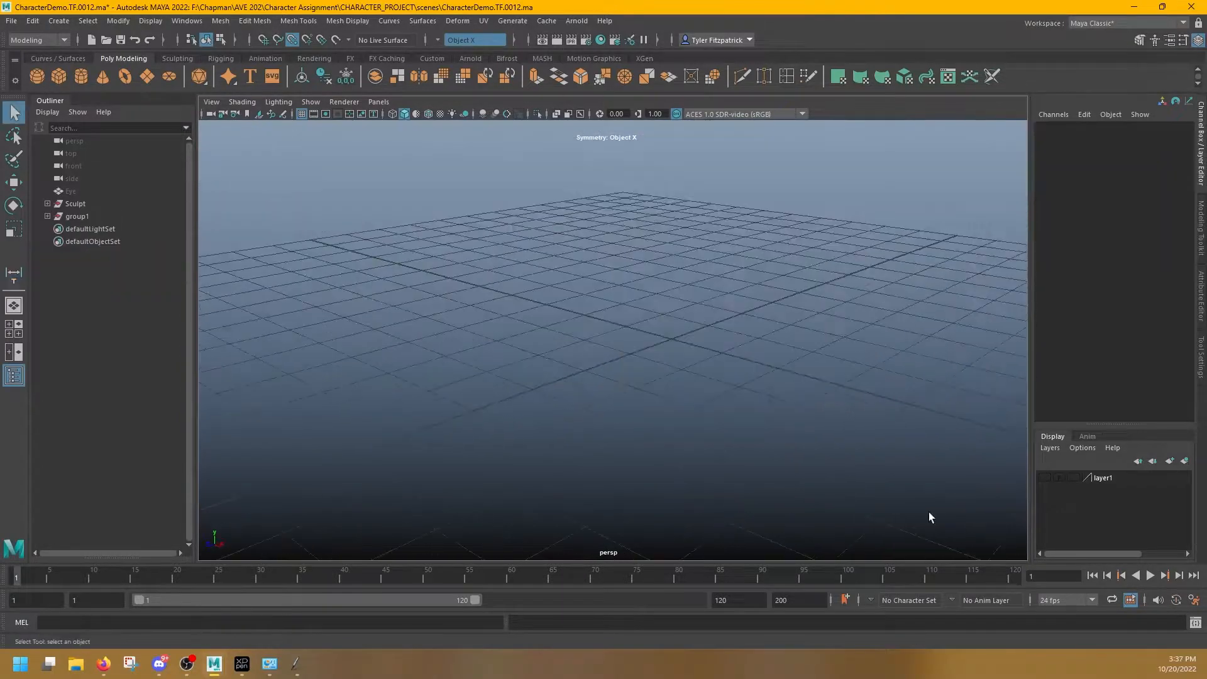
Create a new polygon cube at the origin and frame it closely on the grid
{"action": "scroll", "coordinate": [768, 372], "scroll_direction": "down", "scroll_amount": 5}
{"action": "scroll", "coordinate": [692, 341], "scroll_direction": "down", "scroll_amount": 3}
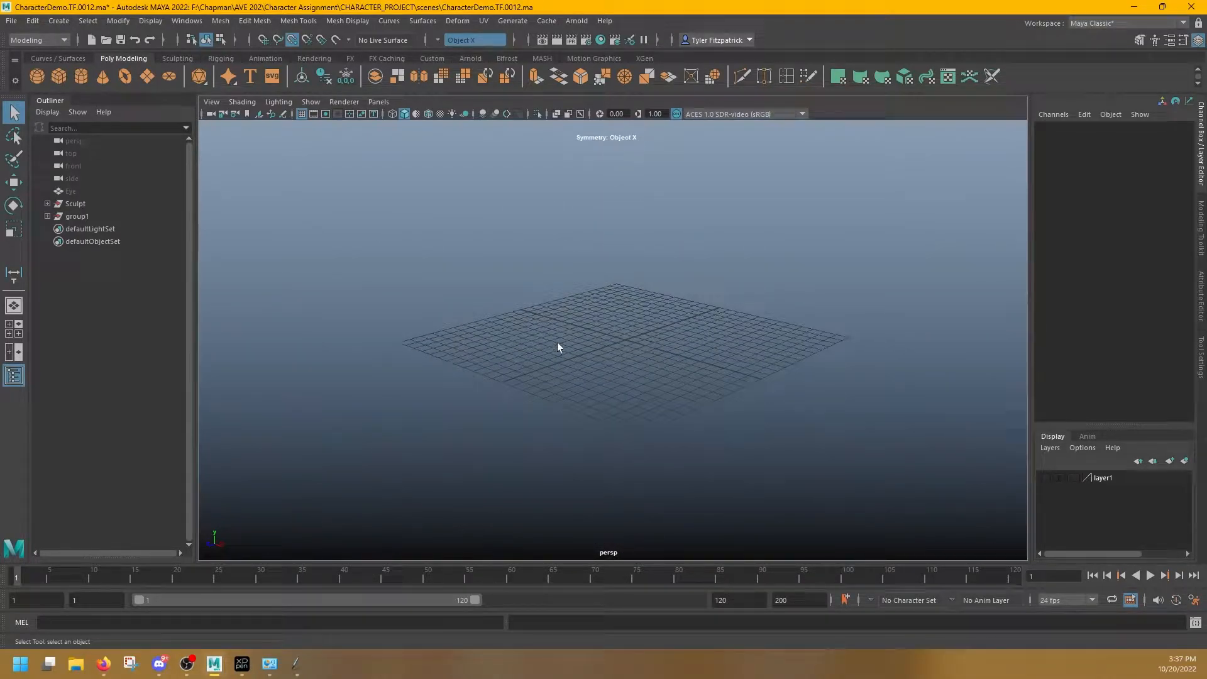
{"action": "left_click", "coordinate": [107, 214]}
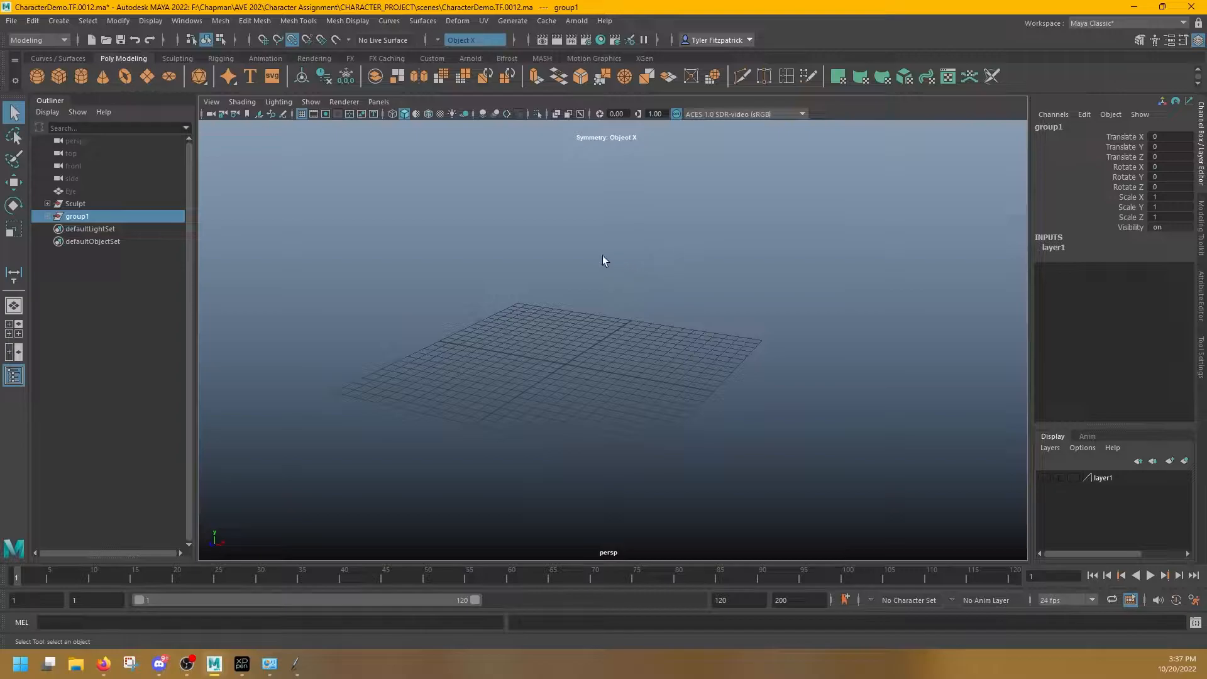
{"action": "left_click", "coordinate": [61, 75]}
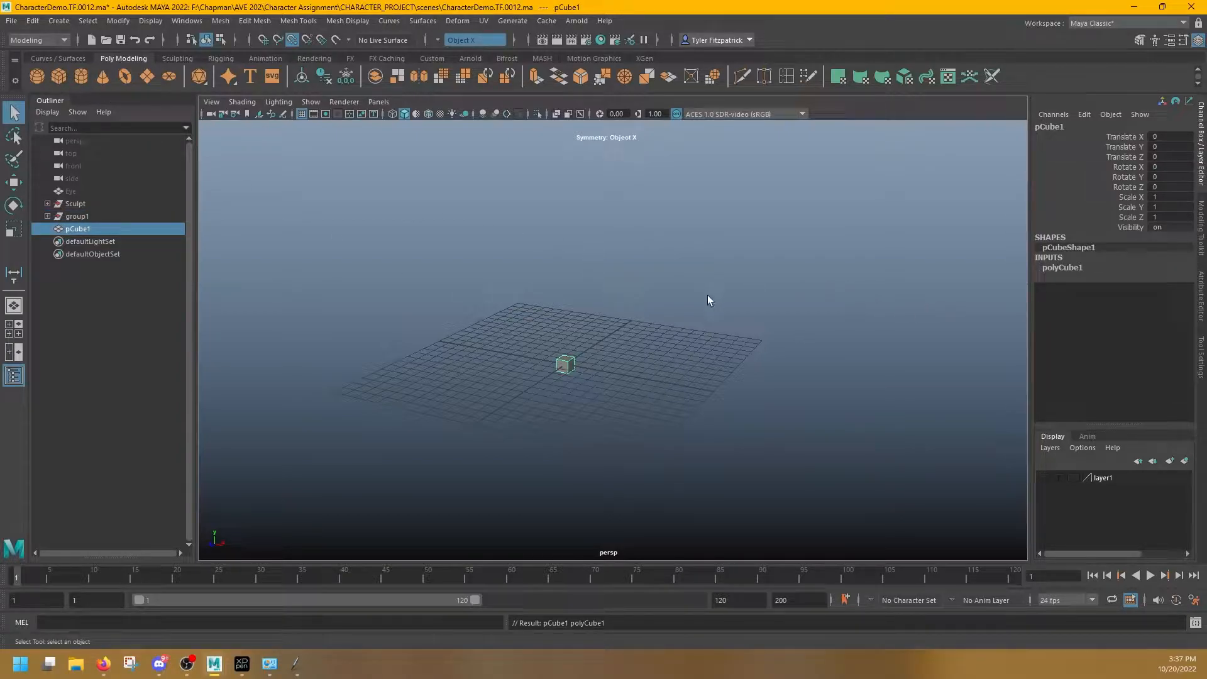
{"action": "right_click_drag", "start_coordinate": [545, 379], "coordinate": [1001, 373], "text": "alt"}
{"action": "middle_click_drag", "start_coordinate": [719, 364], "coordinate": [840, 353], "text": "alt"}
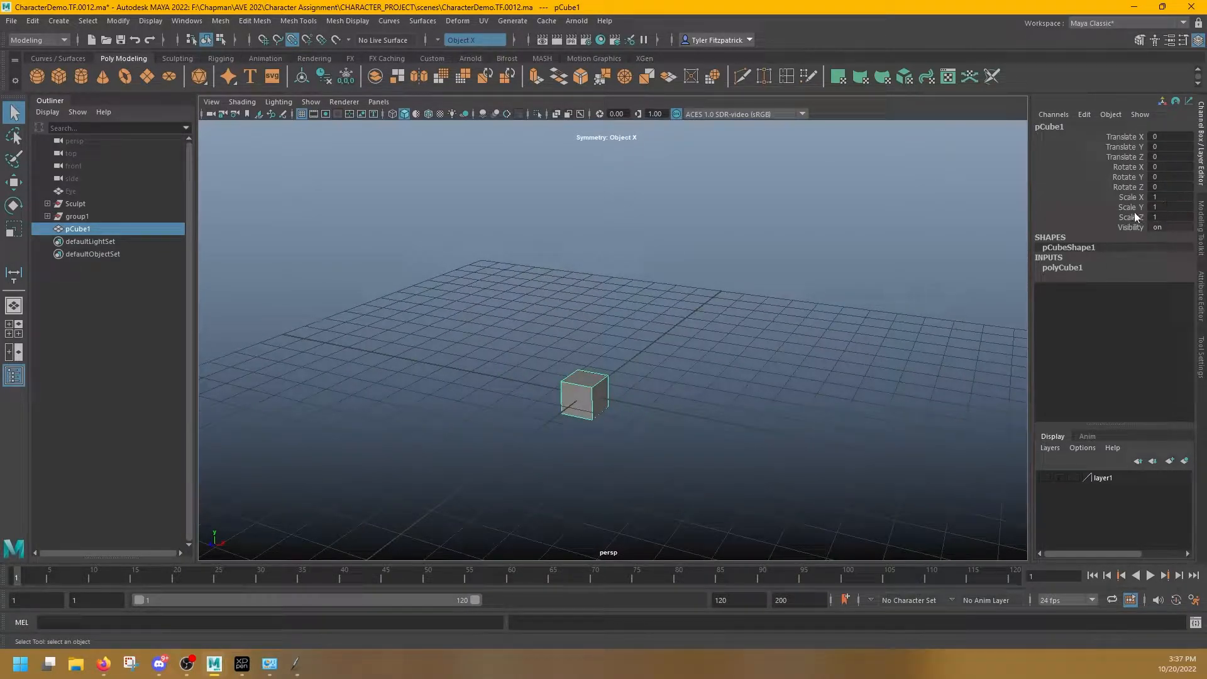
Stretch the cube vertically, trying a Scale Y of 2 before setting it to 150
{"action": "left_click", "coordinate": [1157, 207]}
{"action": "type", "text": "2"}
{"action": "key", "text": "Return"}
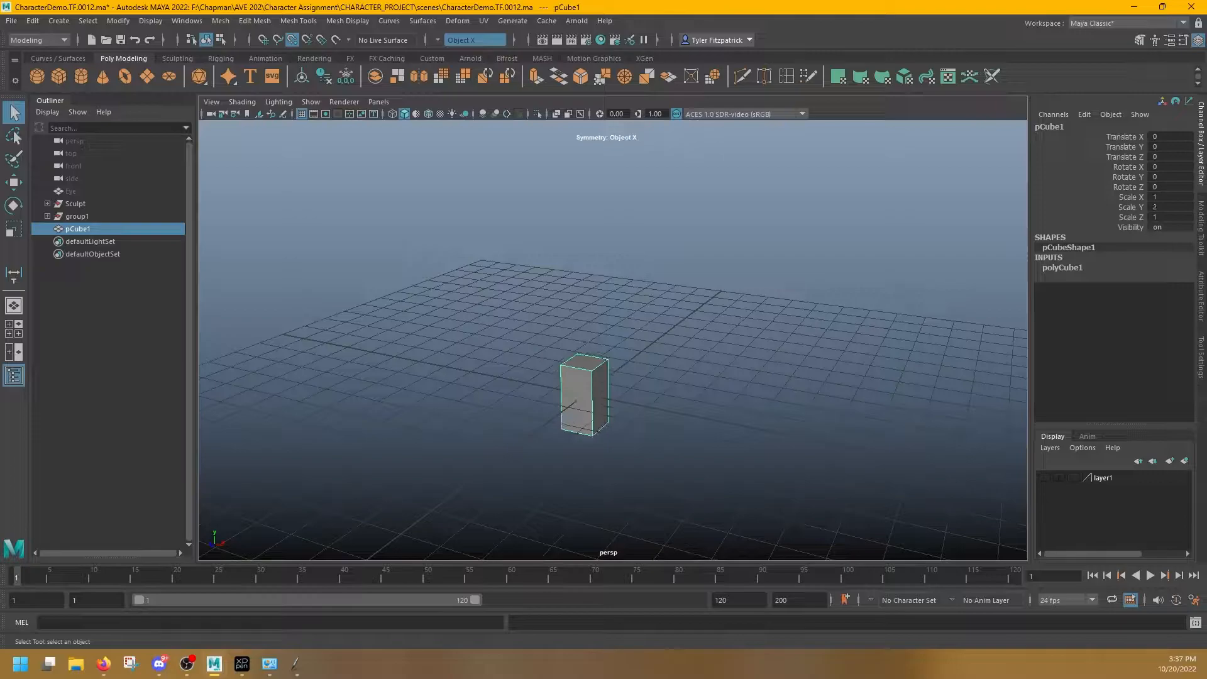
{"action": "left_click", "coordinate": [1160, 207]}
{"action": "type", "text": "150"}
{"action": "key", "text": "Return"}
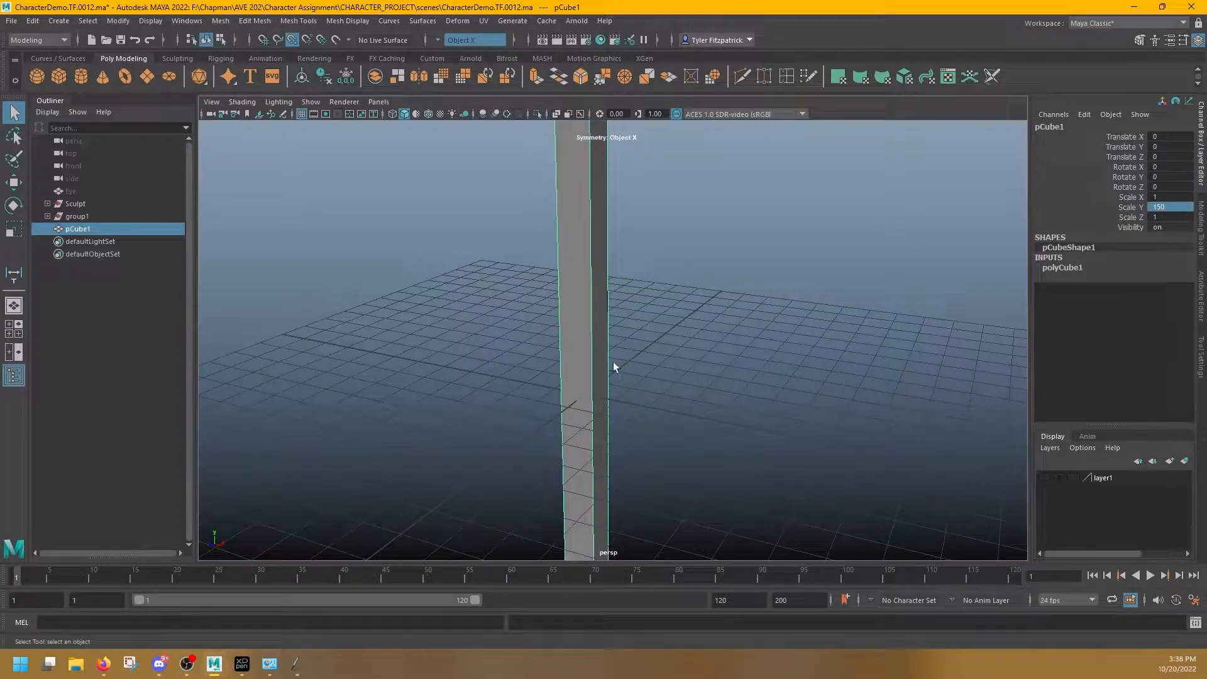
{"action": "scroll", "coordinate": [628, 360], "scroll_direction": "down", "scroll_amount": 10}
{"action": "scroll", "coordinate": [620, 368], "scroll_direction": "up", "scroll_amount": 10}
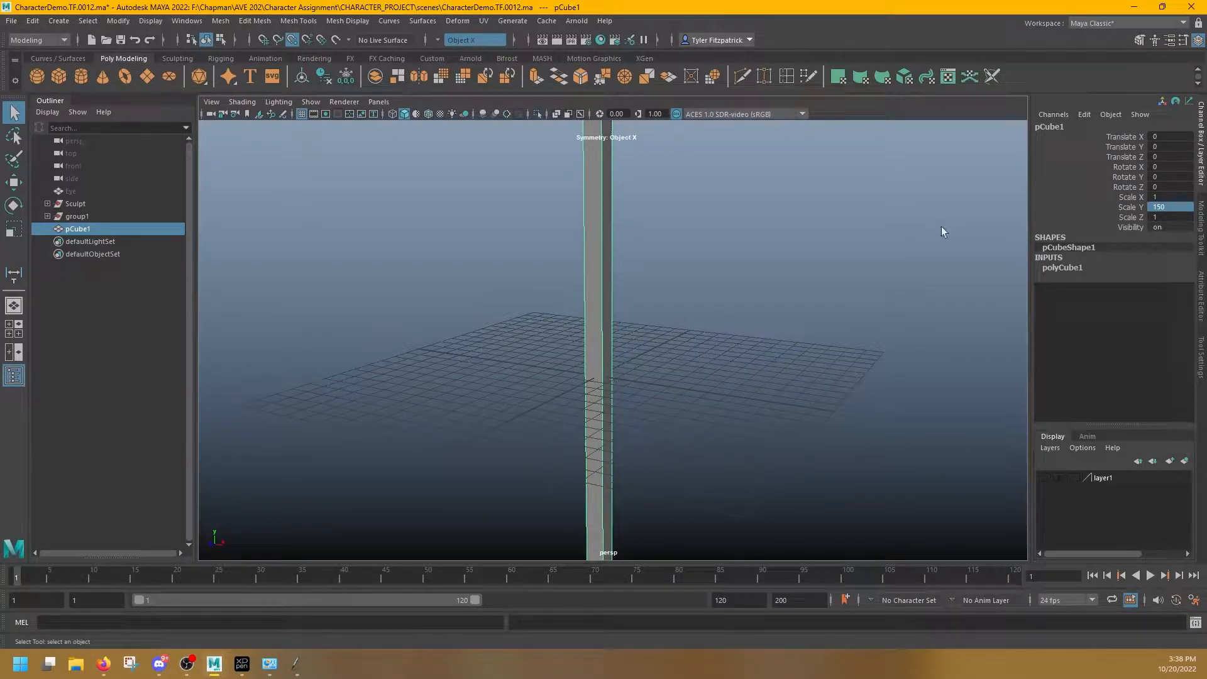
Raise the stretched cube so its base rests on the grid by setting Translate Y to 75
{"action": "left_click", "coordinate": [1153, 146]}
{"action": "type", "text": "19"}
{"action": "key", "text": "Return"}
{"action": "left_click", "coordinate": [1181, 145]}
{"action": "type", "text": "75"}
{"action": "key", "text": "Return"}
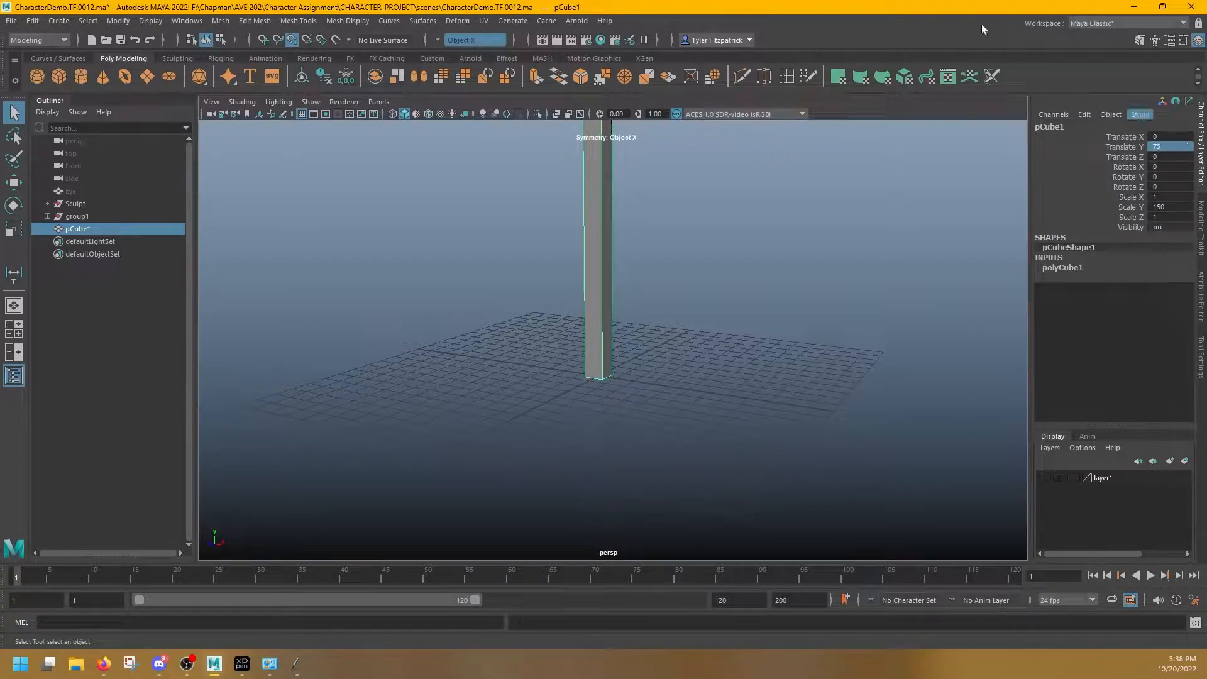
Frame the whole tall cube, deselect it and switch the viewport to the orthographic front view
{"action": "left_click", "coordinate": [688, 224]}
{"action": "key", "text": "w"}
{"action": "key", "text": "f"}
{"action": "left_click_drag", "start_coordinate": [688, 224], "coordinate": [520, 265], "text": "alt"}
{"action": "left_click", "coordinate": [444, 195]}
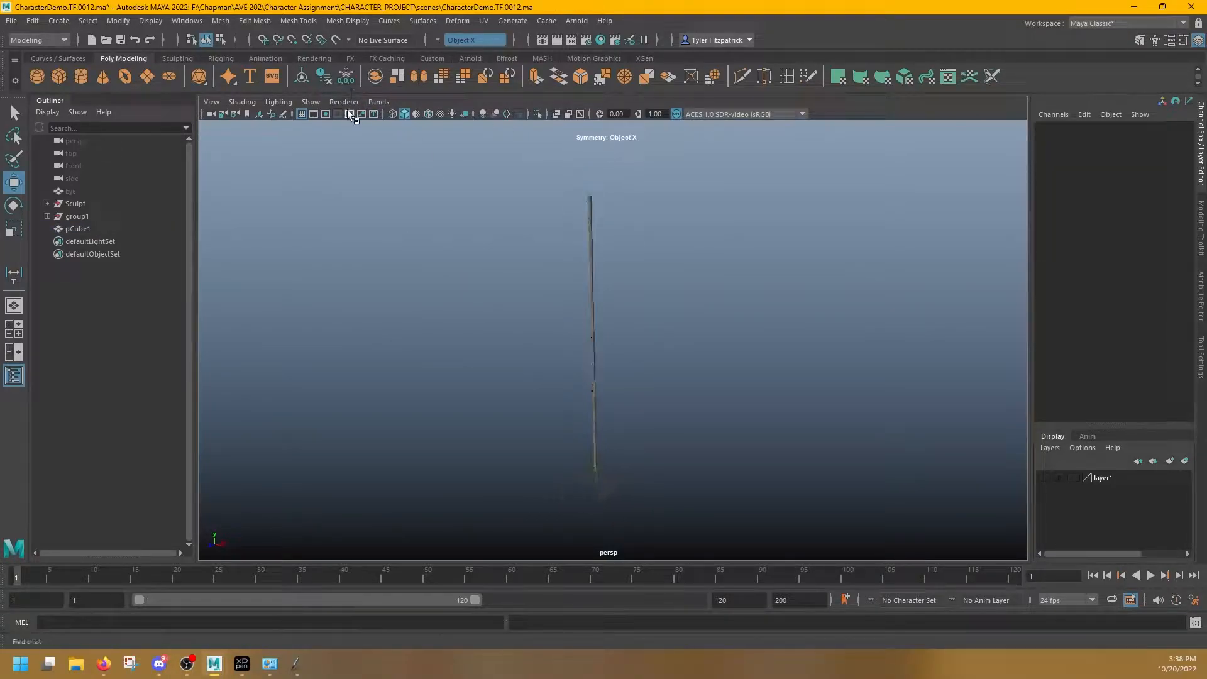
{"action": "left_click", "coordinate": [379, 102]}
{"action": "mouse_move", "coordinate": [451, 128]}
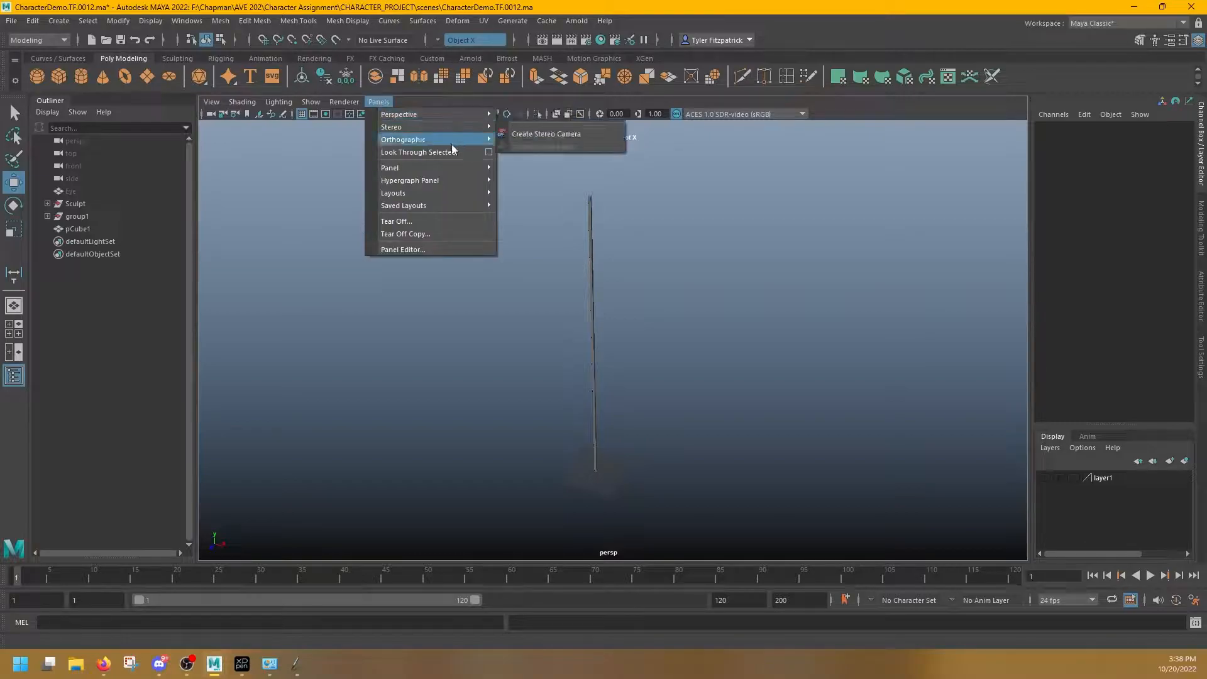
{"action": "left_click", "coordinate": [513, 140]}
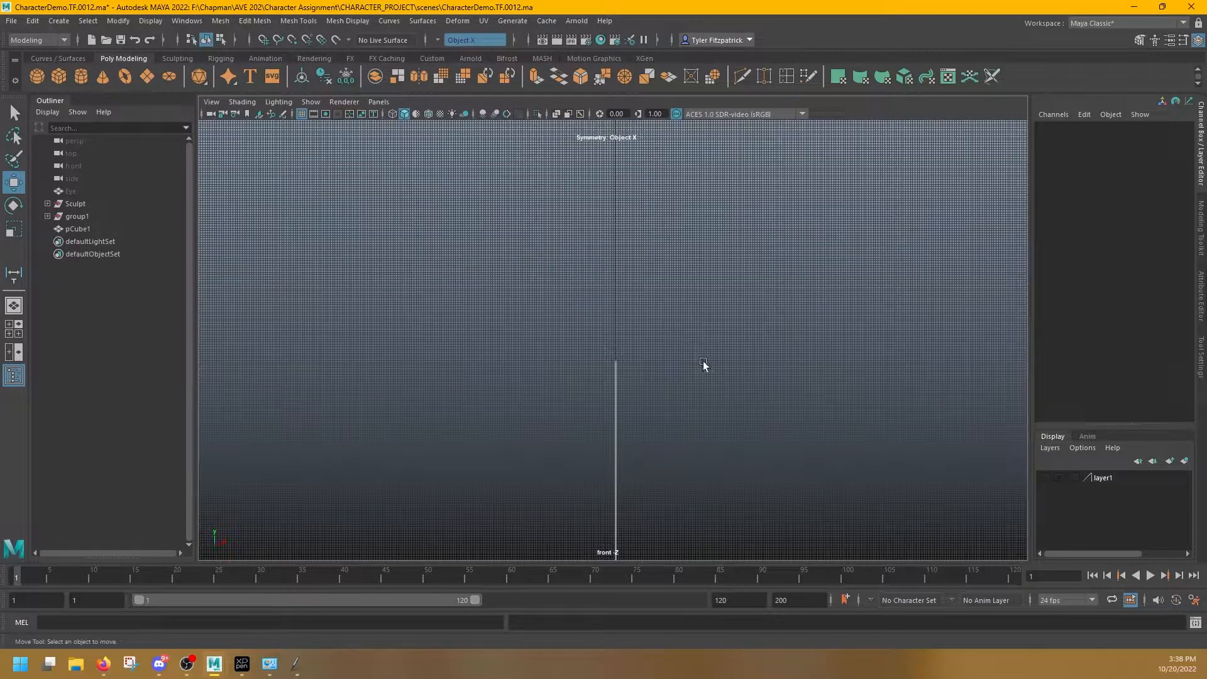
Import the front character drawing as an image plane in the orthographic front view and frame it
{"action": "middle_click_drag", "start_coordinate": [677, 417], "coordinate": [660, 225], "text": "alt"}
{"action": "middle_click_drag", "start_coordinate": [646, 357], "coordinate": [647, 343], "text": "alt"}
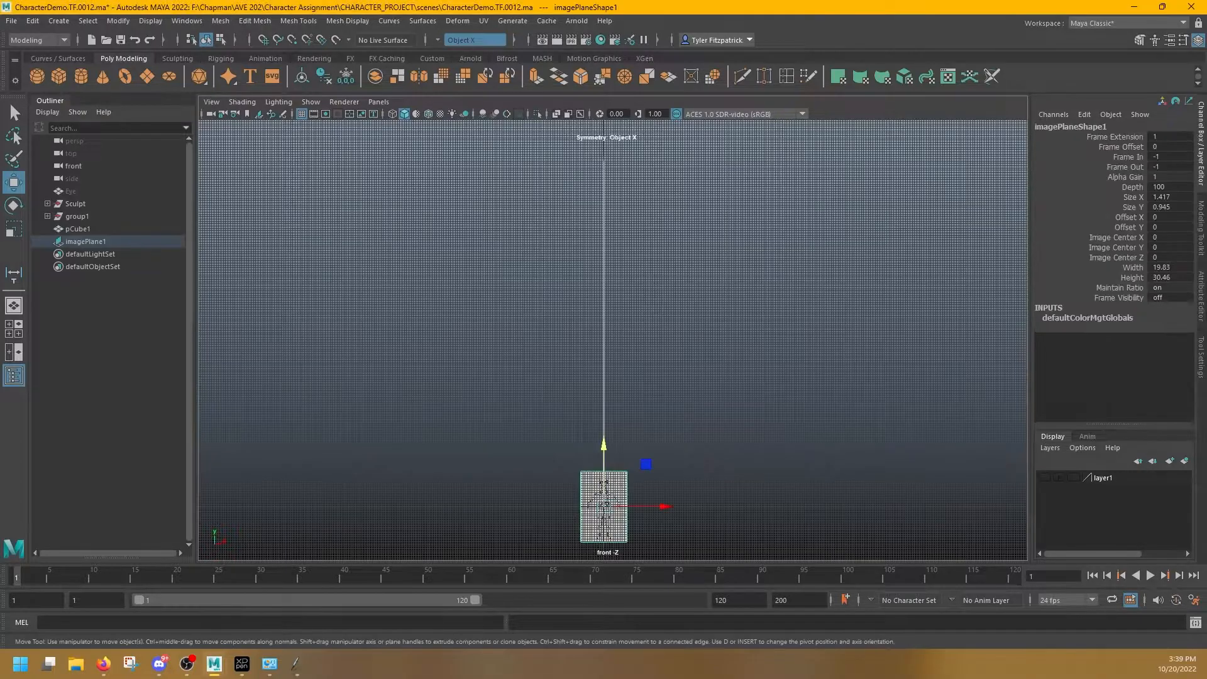
{"action": "middle_click_drag", "start_coordinate": [709, 455], "coordinate": [756, 317], "text": "alt"}
{"action": "right_click_drag", "start_coordinate": [755, 317], "coordinate": [816, 410], "text": "alt"}
{"action": "middle_click_drag", "start_coordinate": [815, 410], "coordinate": [644, 310], "text": "alt"}
{"action": "scroll", "coordinate": [586, 262], "scroll_direction": "up", "scroll_amount": 3}
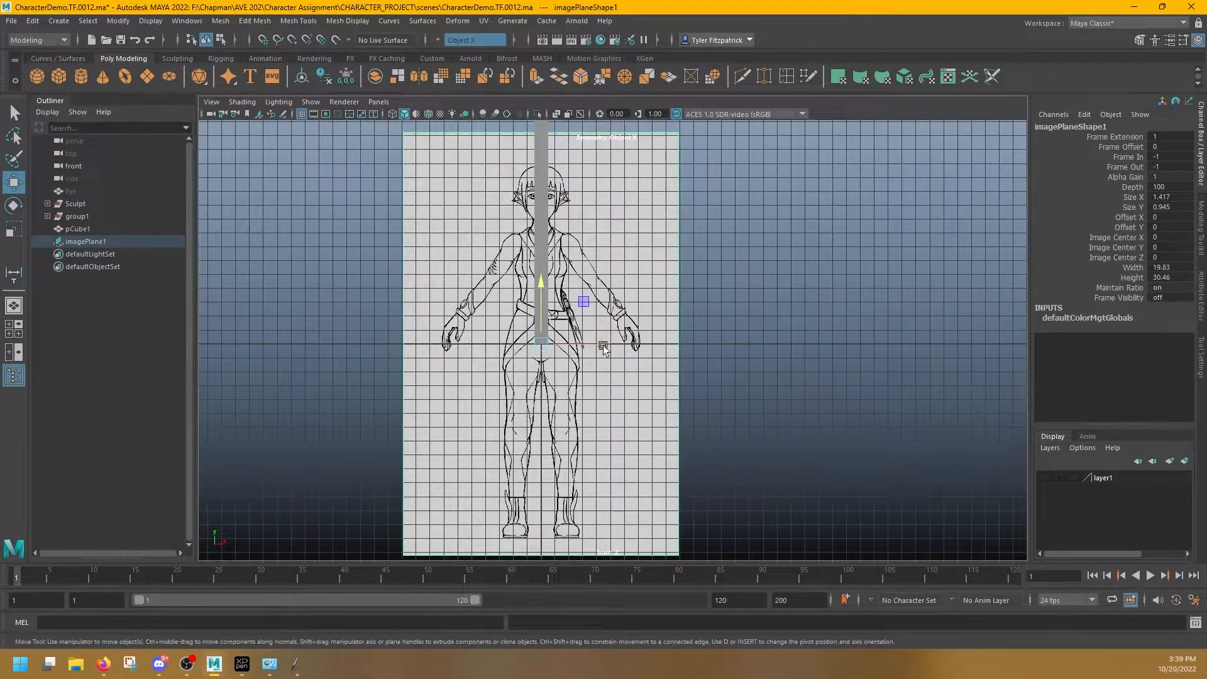
Move the tall reference cube sideways clear of the front drawing, to a Translate X of about 25.2
{"action": "left_click", "coordinate": [542, 132]}
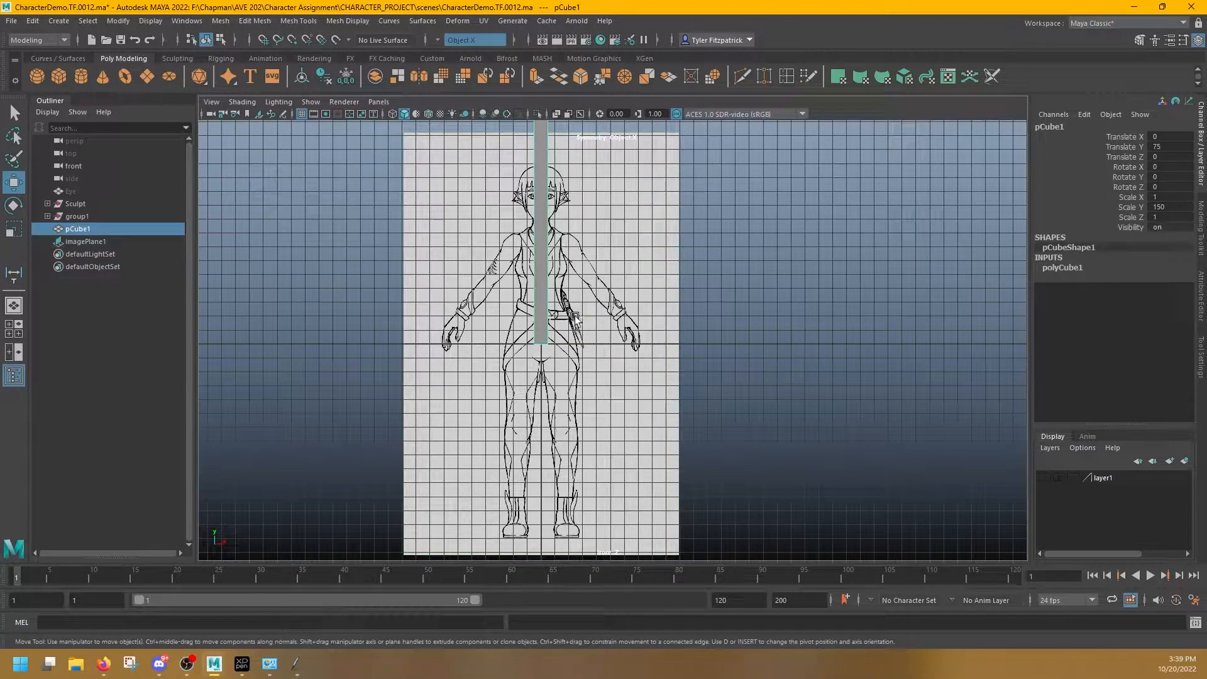
{"action": "middle_click_drag", "start_coordinate": [647, 279], "coordinate": [687, 375], "text": "alt"}
{"action": "right_click_drag", "start_coordinate": [776, 287], "coordinate": [701, 228], "text": "alt"}
{"action": "middle_click_drag", "start_coordinate": [700, 227], "coordinate": [710, 415], "text": "alt"}
{"action": "left_click_drag", "start_coordinate": [656, 290], "coordinate": [745, 290]}
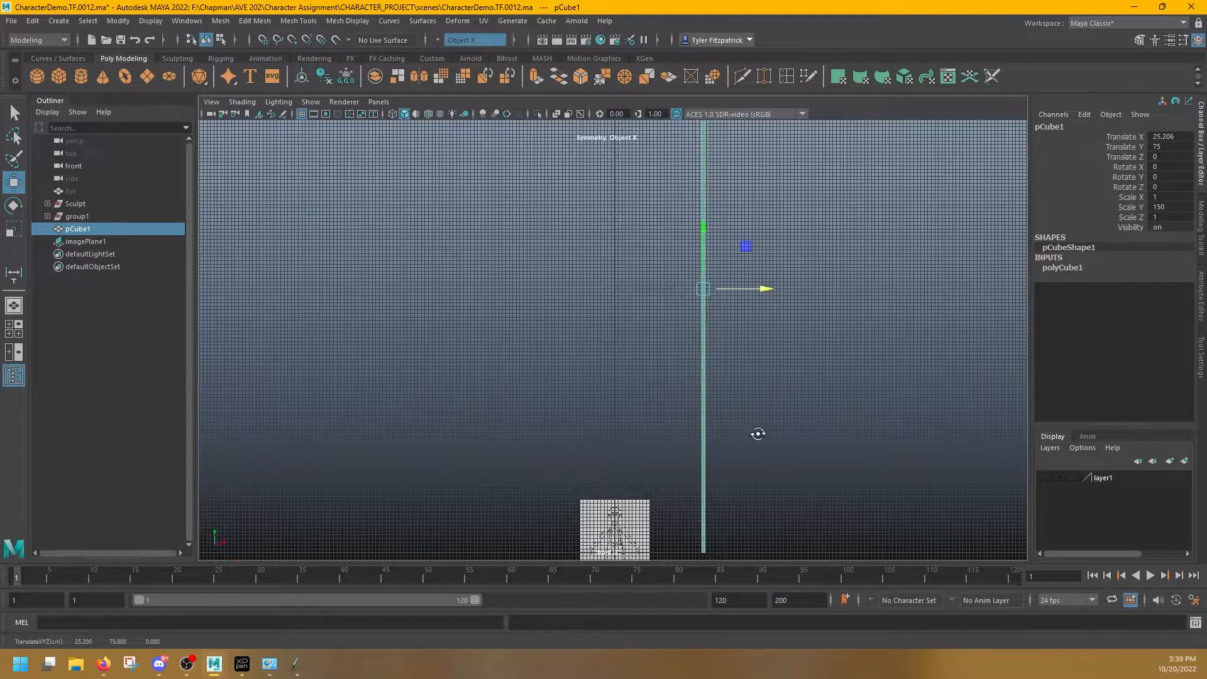
Check the front drawing against the cube, then switch the viewport to the orthographic side view
{"action": "left_click_drag", "start_coordinate": [757, 436], "coordinate": [734, 423], "text": "alt"}
{"action": "middle_click_drag", "start_coordinate": [717, 470], "coordinate": [708, 291], "text": "alt"}
{"action": "right_click_drag", "start_coordinate": [578, 344], "coordinate": [654, 423], "text": "alt"}
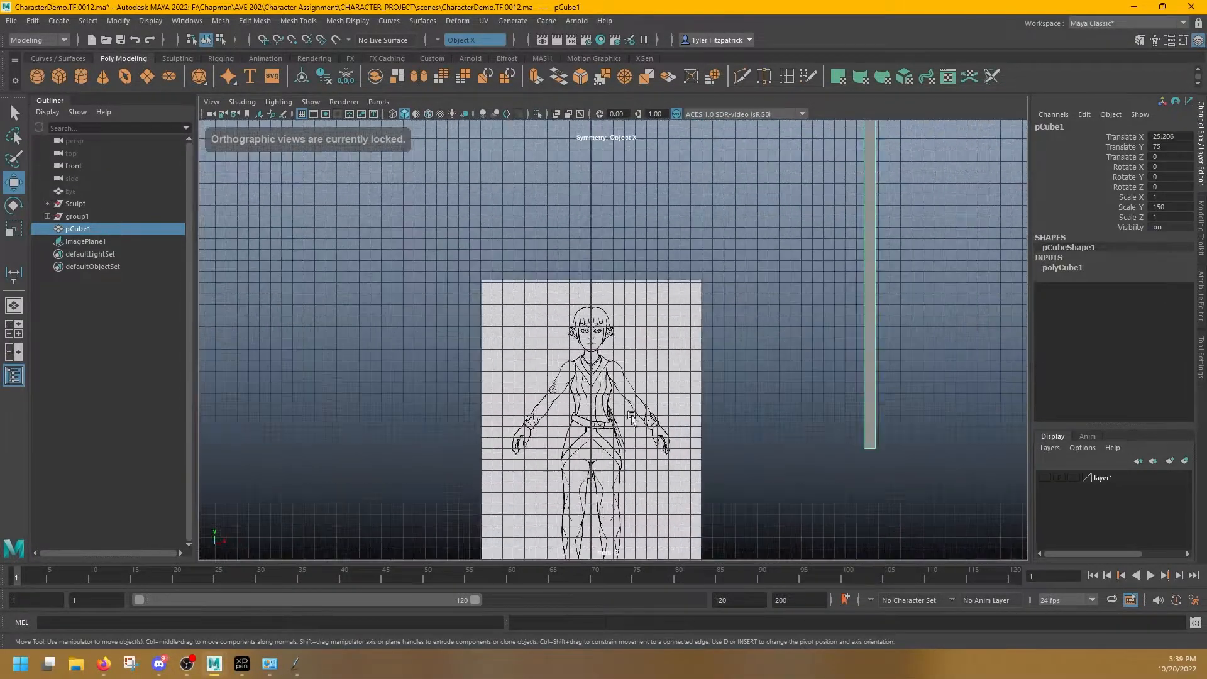
{"action": "middle_click_drag", "start_coordinate": [658, 452], "coordinate": [695, 318], "text": "alt"}
{"action": "right_click_drag", "start_coordinate": [696, 320], "coordinate": [717, 313], "text": "alt"}
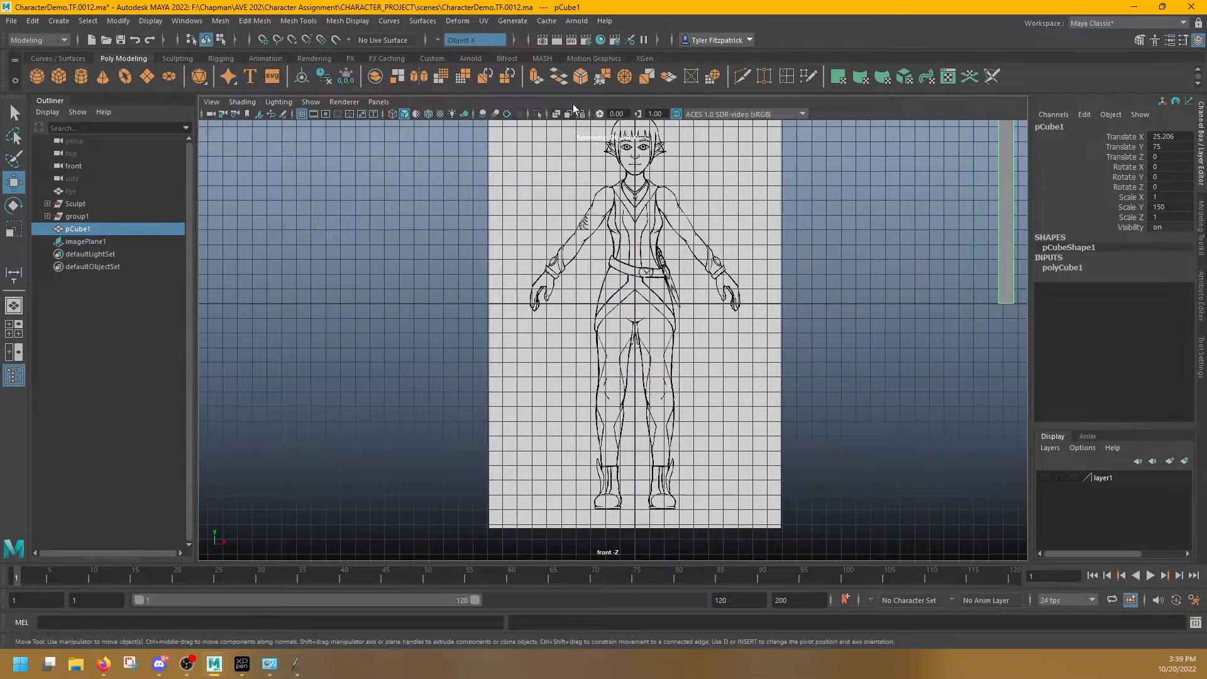
{"action": "left_click", "coordinate": [385, 100]}
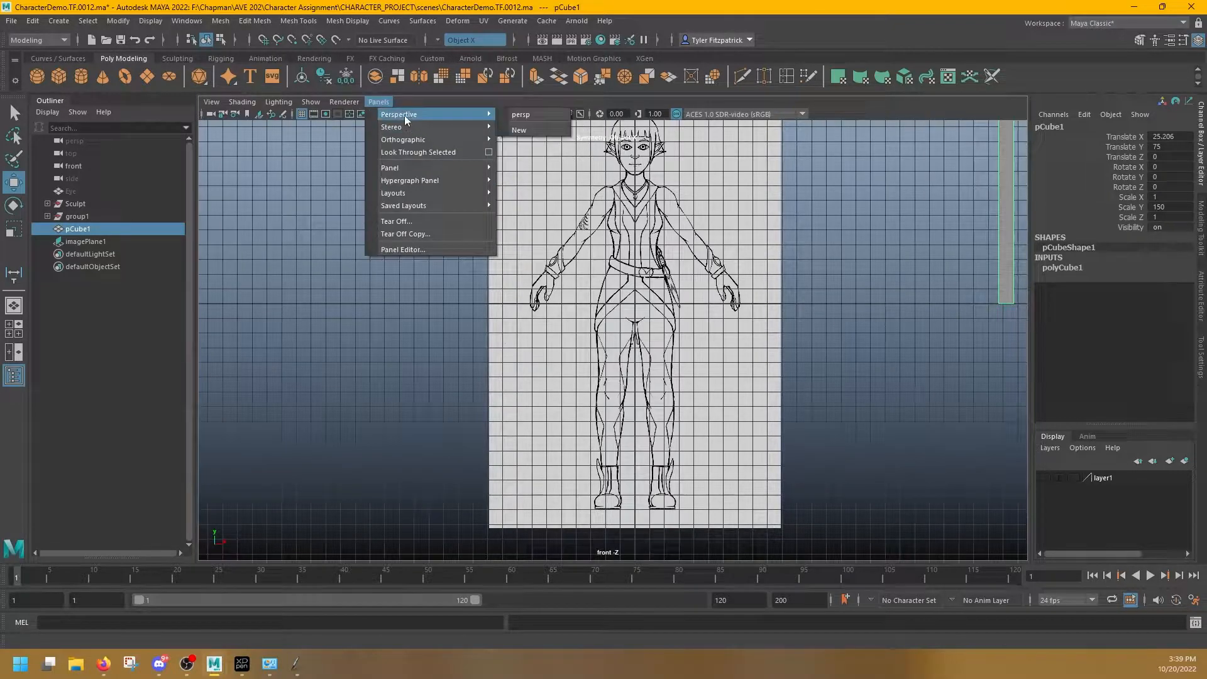
{"action": "mouse_move", "coordinate": [422, 141]}
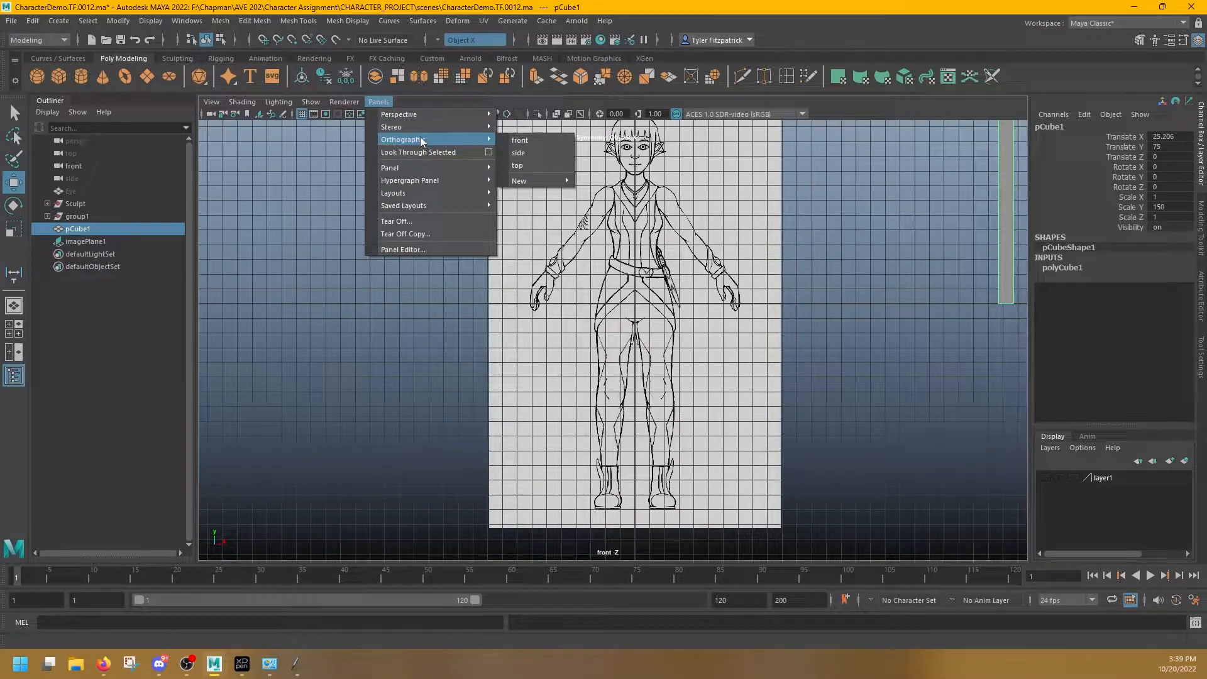
{"action": "left_click", "coordinate": [570, 154]}
Import the side-profile character drawing as an image plane in the side view and frame it
{"action": "right_click_drag", "start_coordinate": [897, 273], "coordinate": [707, 294], "text": "alt"}
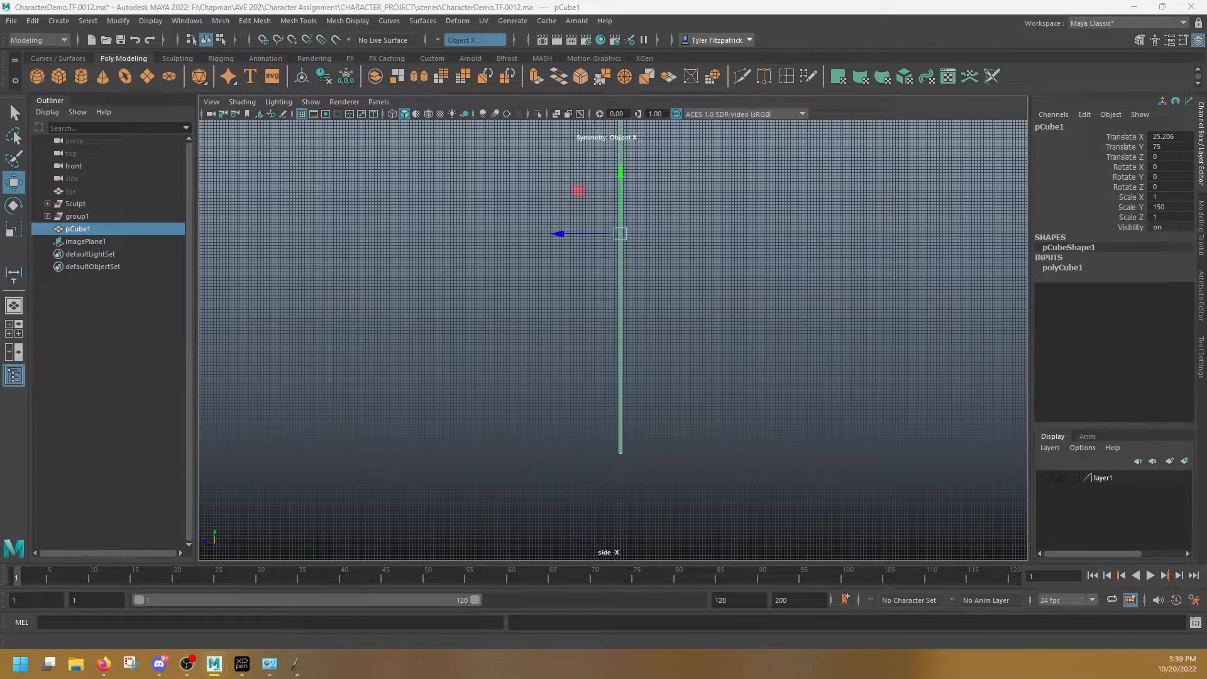
{"action": "right_click_drag", "start_coordinate": [531, 469], "coordinate": [805, 390], "text": "alt"}
{"action": "middle_click_drag", "start_coordinate": [665, 506], "coordinate": [674, 242], "text": "alt"}
{"action": "right_click_drag", "start_coordinate": [750, 267], "coordinate": [880, 270], "text": "alt"}
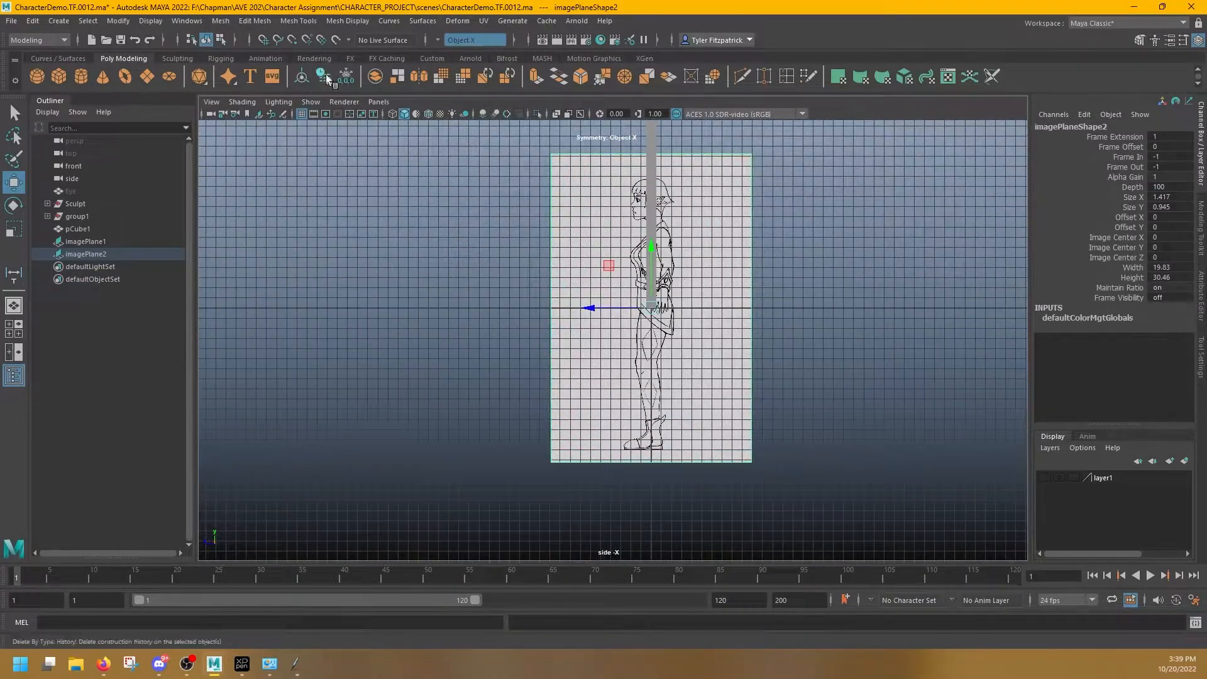
Create a new orthographic Back view and import an image plane for the back of the character
{"action": "left_click", "coordinate": [384, 103]}
{"action": "mouse_move", "coordinate": [406, 116]}
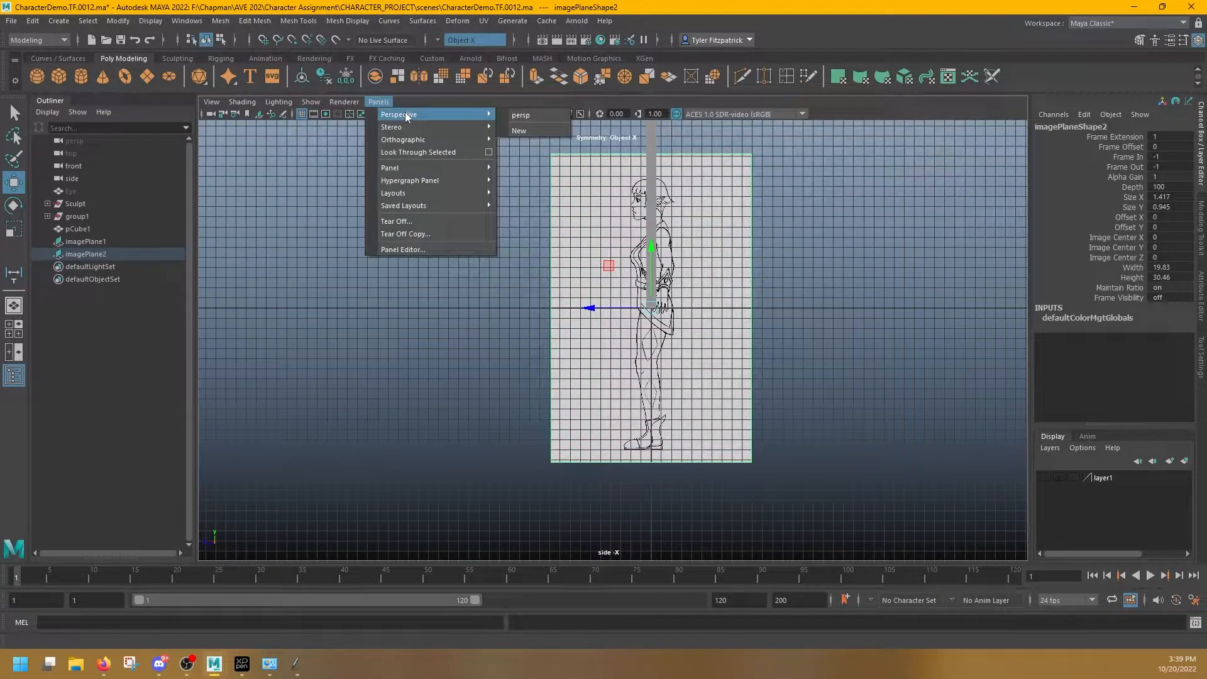
{"action": "mouse_move", "coordinate": [410, 138]}
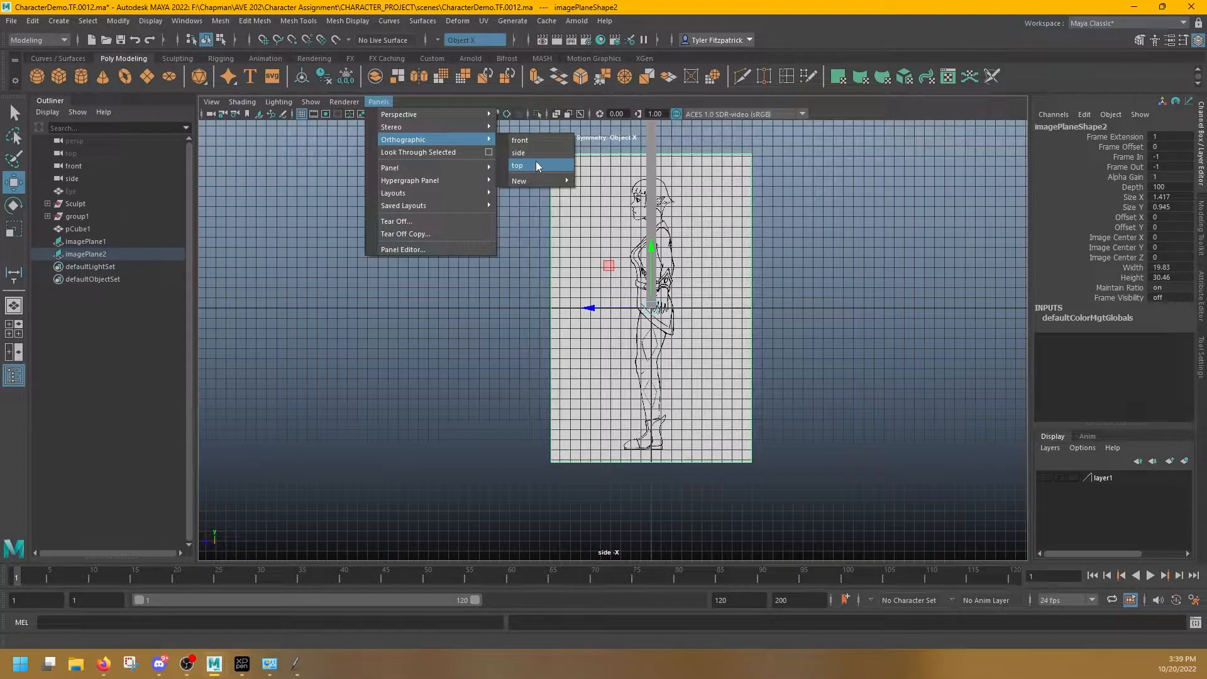
{"action": "mouse_move", "coordinate": [539, 183]}
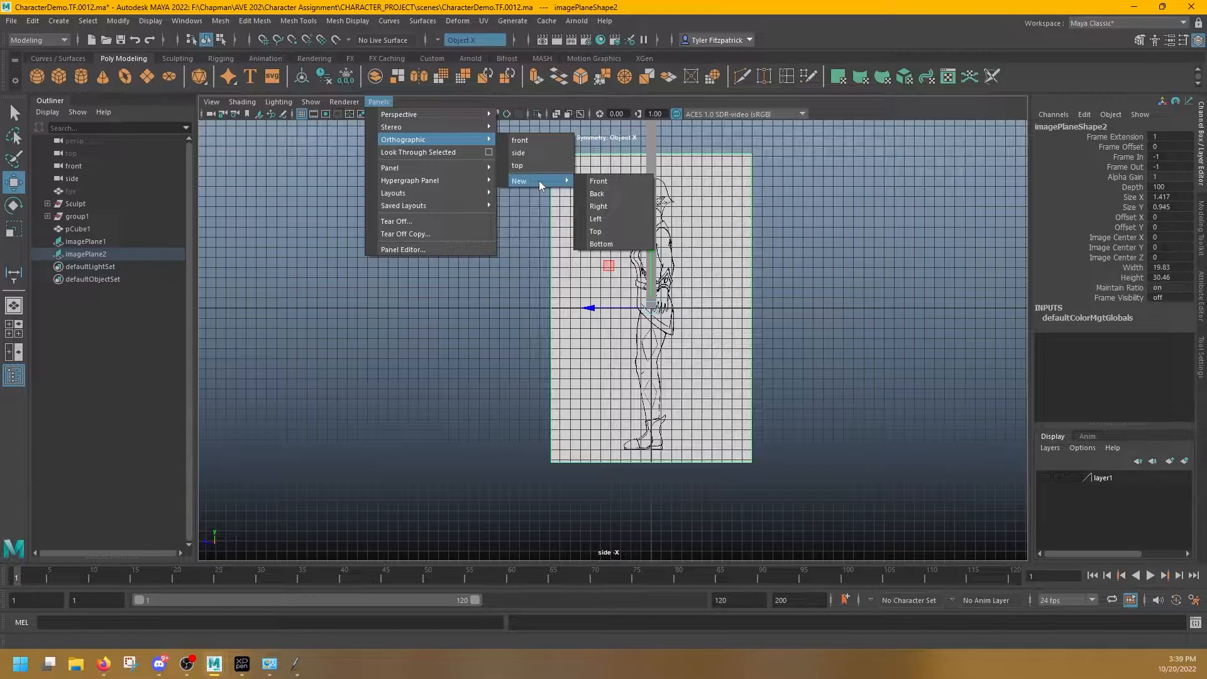
{"action": "left_click", "coordinate": [626, 195]}
{"action": "scroll", "coordinate": [679, 315], "scroll_direction": "down", "scroll_amount": 3}
{"action": "scroll", "coordinate": [680, 314], "scroll_direction": "up", "scroll_amount": 3}
{"action": "middle_click_drag", "start_coordinate": [678, 313], "coordinate": [702, 324], "text": "alt"}
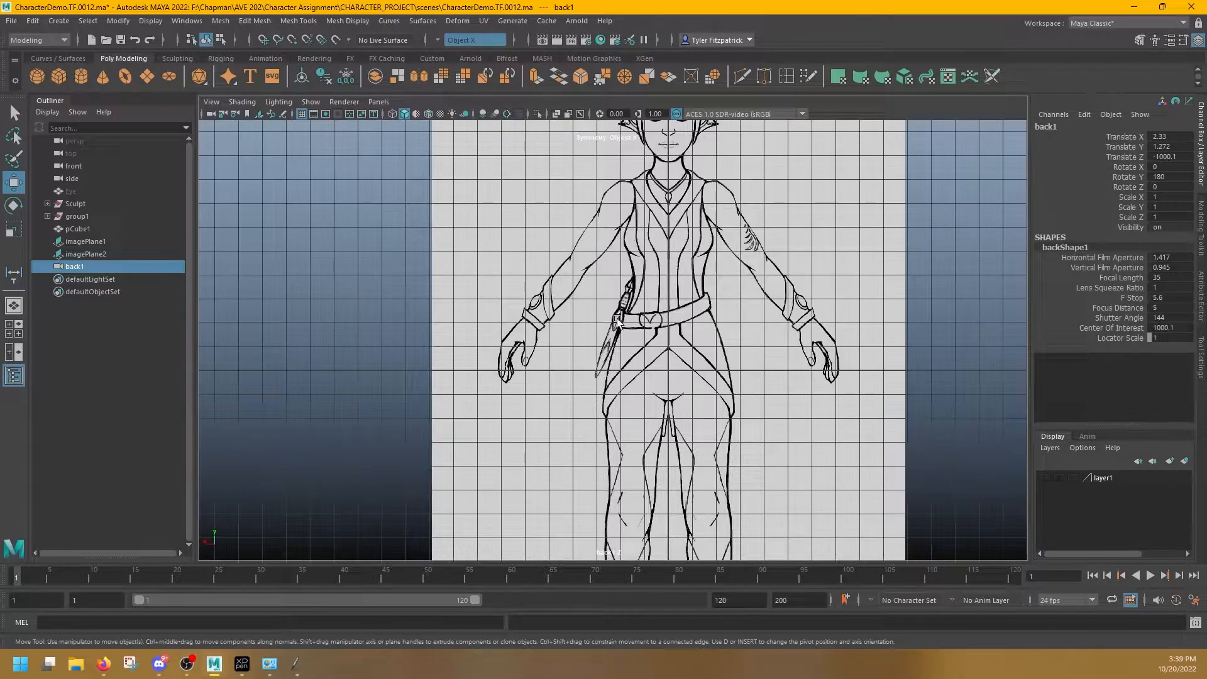
In the perspective view, offset the back image plane slightly behind the front one, to a Translate Z of about -0.264
{"action": "key", "text": "alt+Home"}
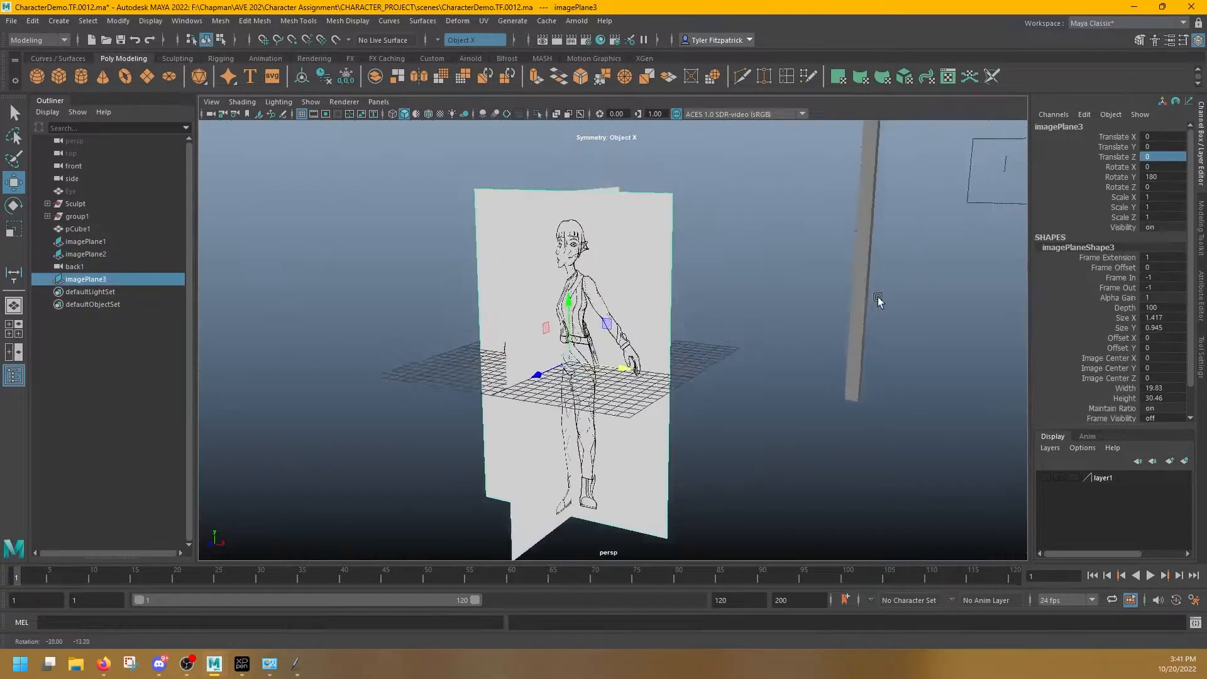
{"action": "left_click_drag", "start_coordinate": [878, 297], "coordinate": [556, 303], "text": "alt"}
{"action": "key", "text": "f"}
{"action": "right_click_drag", "start_coordinate": [597, 309], "coordinate": [692, 226], "text": "alt"}
{"action": "left_click_drag", "start_coordinate": [691, 220], "coordinate": [634, 460], "text": "alt"}
{"action": "left_click_drag", "start_coordinate": [550, 520], "coordinate": [561, 526]}
{"action": "left_click_drag", "start_coordinate": [557, 481], "coordinate": [664, 387], "text": "alt"}
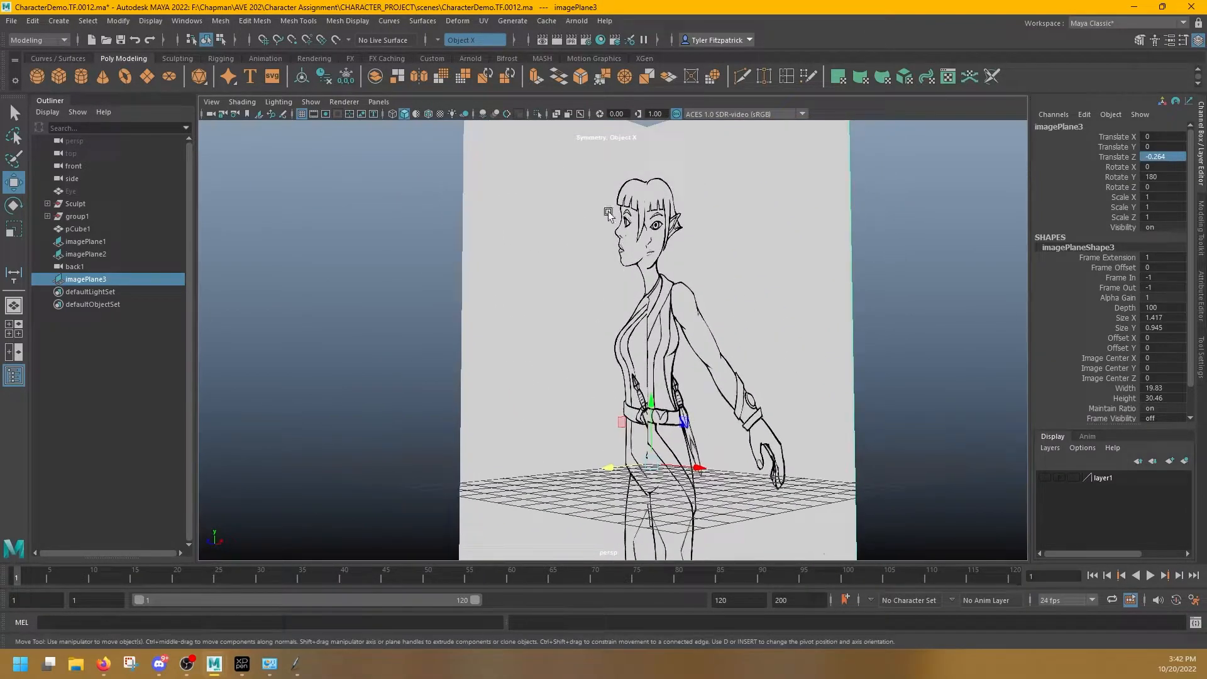
{"action": "left_click_drag", "start_coordinate": [684, 304], "coordinate": [661, 318], "text": "alt"}
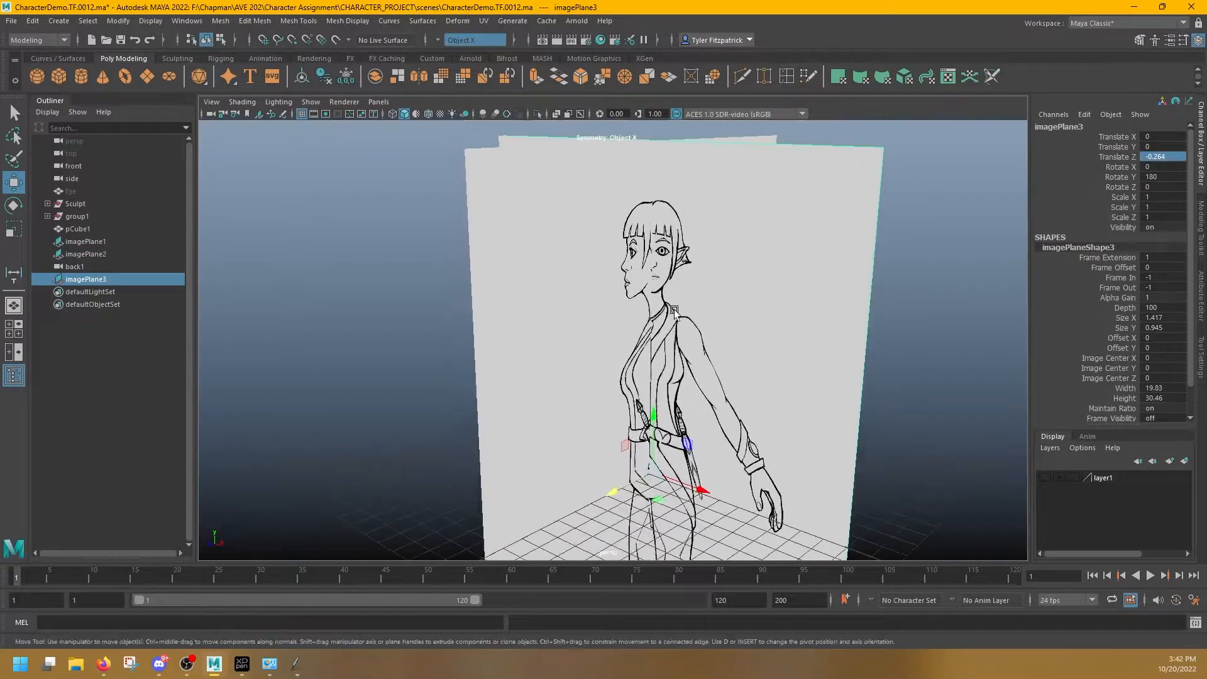
Select all three image planes together and switch the viewport to the orthographic front view
{"action": "left_click", "coordinate": [1129, 146]}
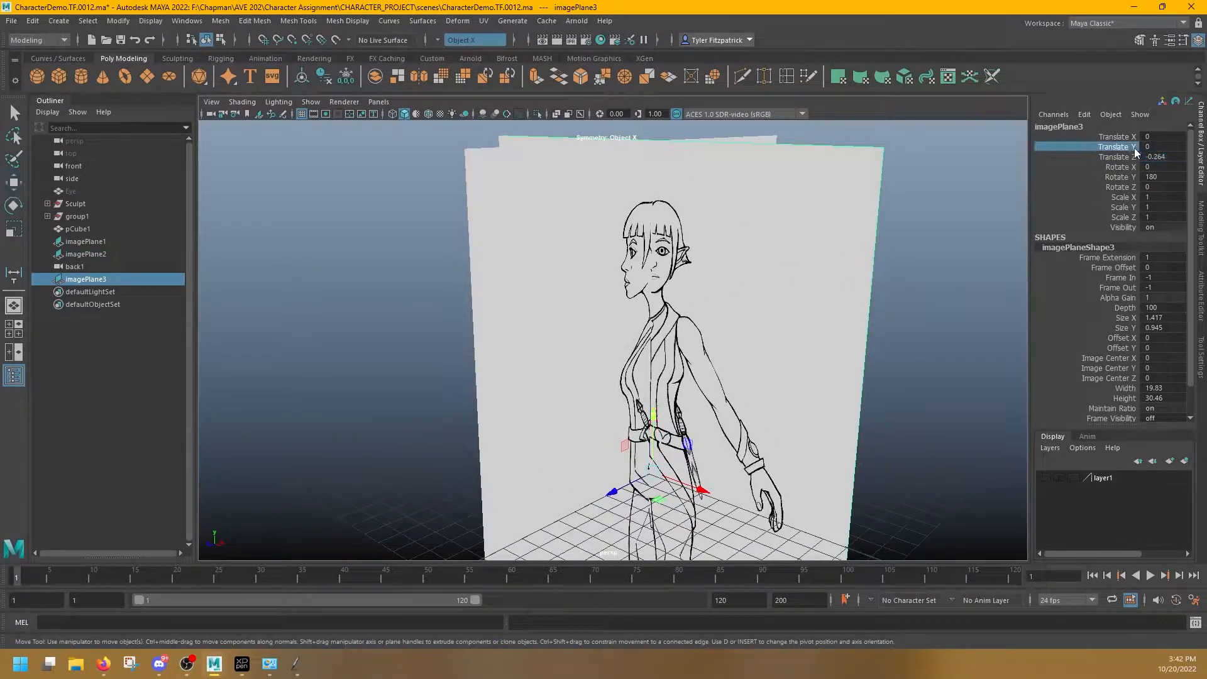
{"action": "mouse_move", "coordinate": [755, 420]}
{"action": "left_mouse_down", "text": "alt"}
{"action": "mouse_move", "coordinate": [712, 413]}
{"action": "mouse_move", "coordinate": [761, 413]}
{"action": "left_mouse_up", "text": "alt"}
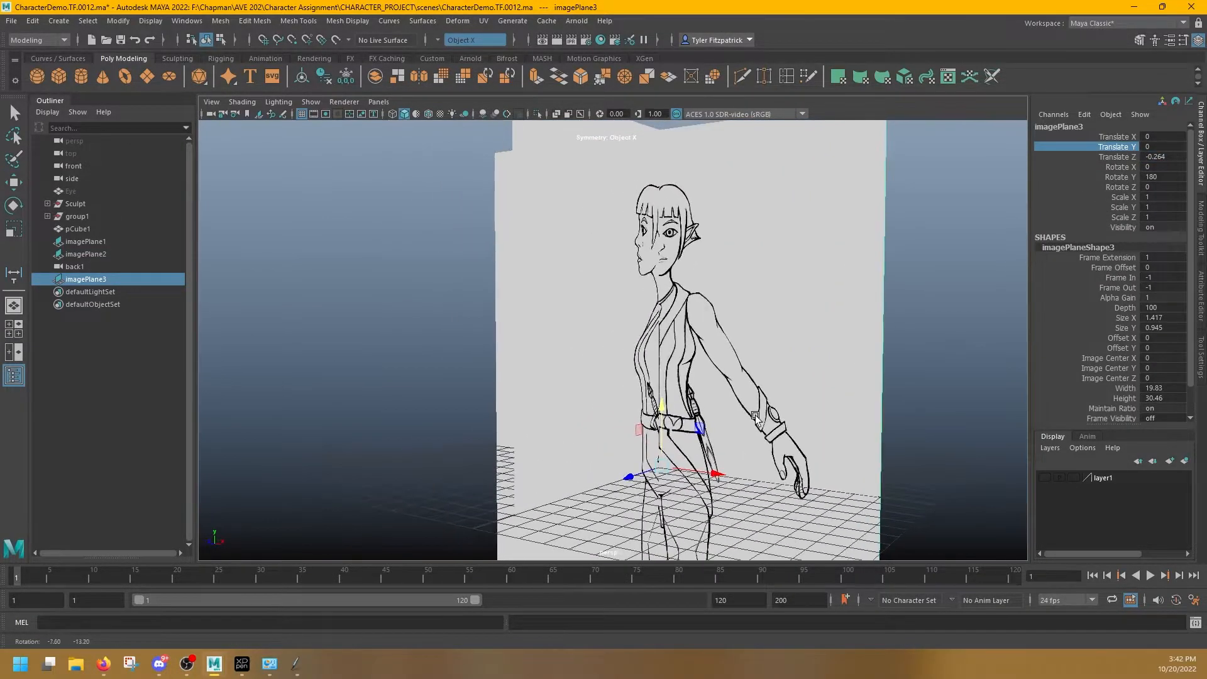
{"action": "left_click_drag", "start_coordinate": [601, 376], "coordinate": [829, 500]}
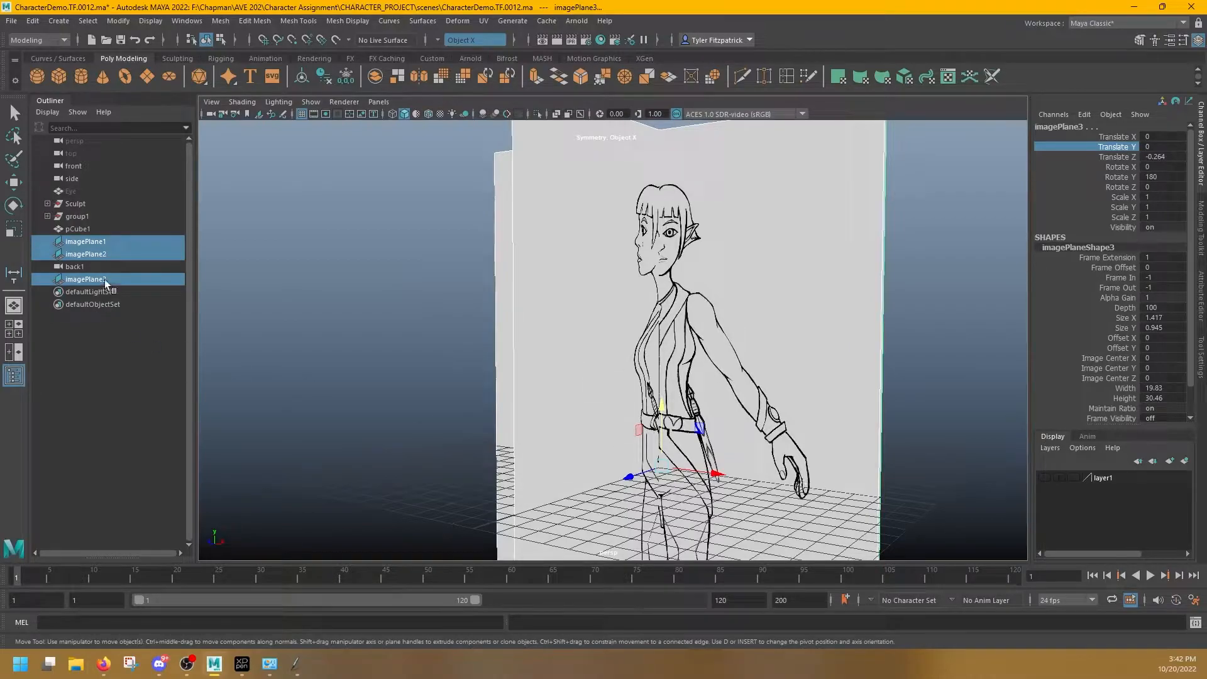
{"action": "left_click", "coordinate": [378, 101]}
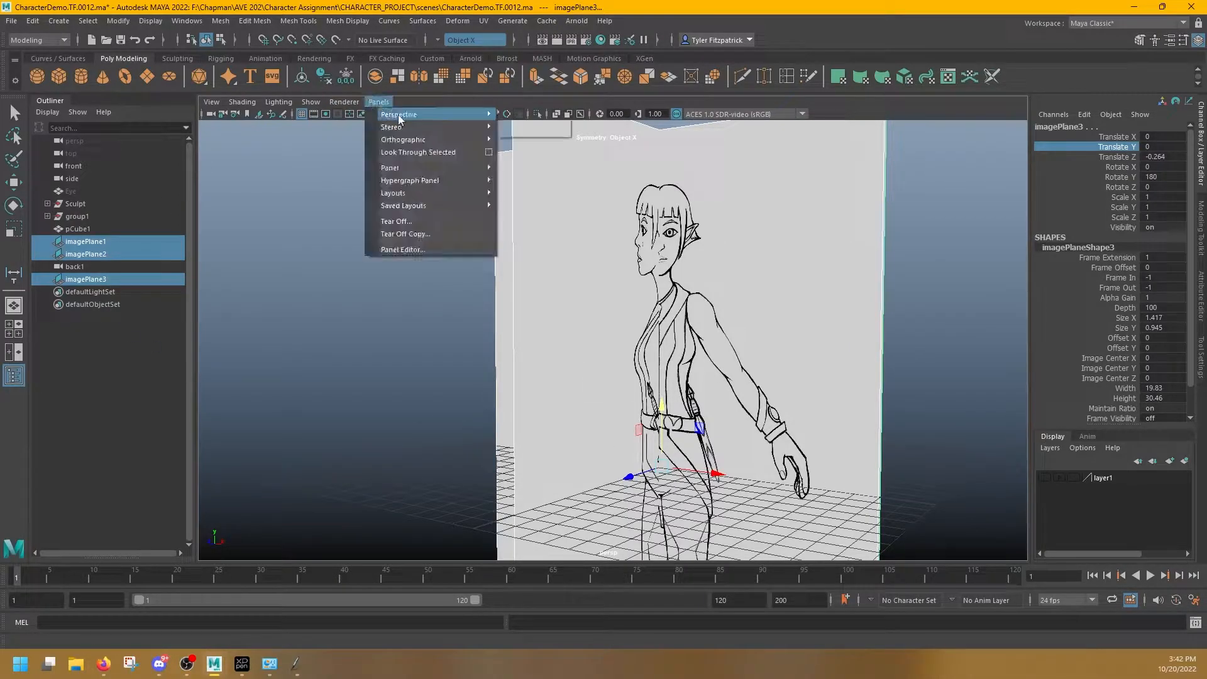
{"action": "mouse_move", "coordinate": [407, 120]}
{"action": "mouse_move", "coordinate": [439, 137]}
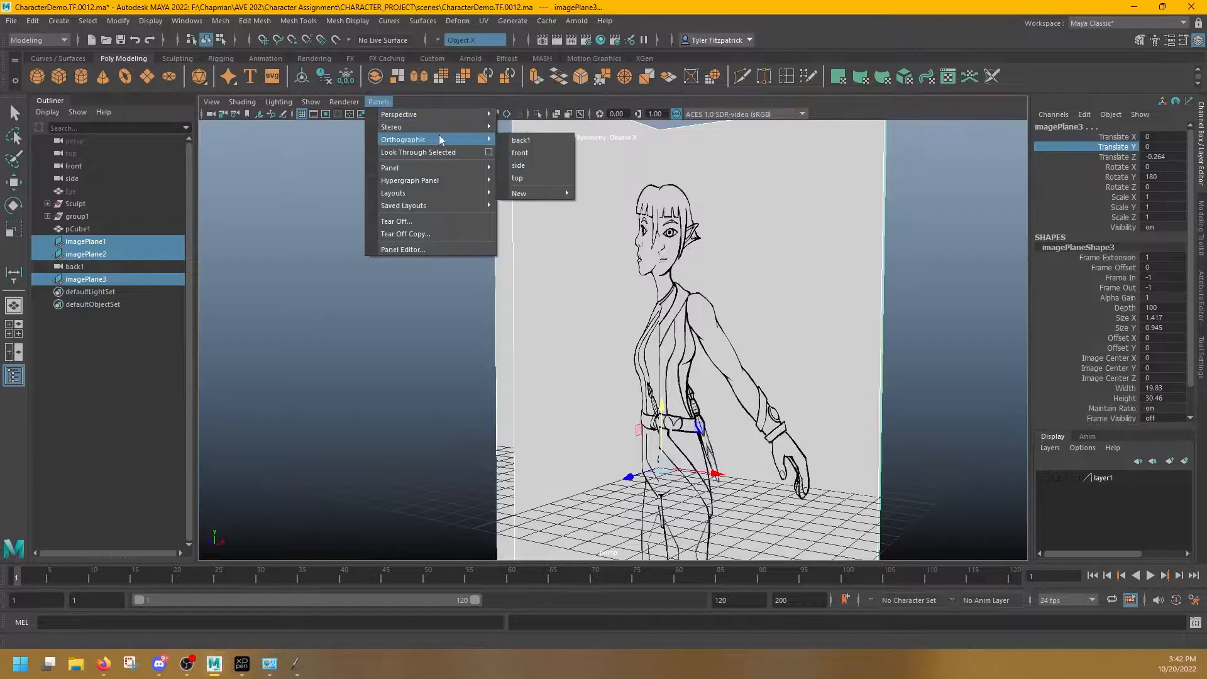
{"action": "left_click", "coordinate": [527, 150]}
Hide the grid and raise the three image planes to a Translate Y of about 69.1
{"action": "scroll", "coordinate": [611, 249], "scroll_direction": "up", "scroll_amount": 4}
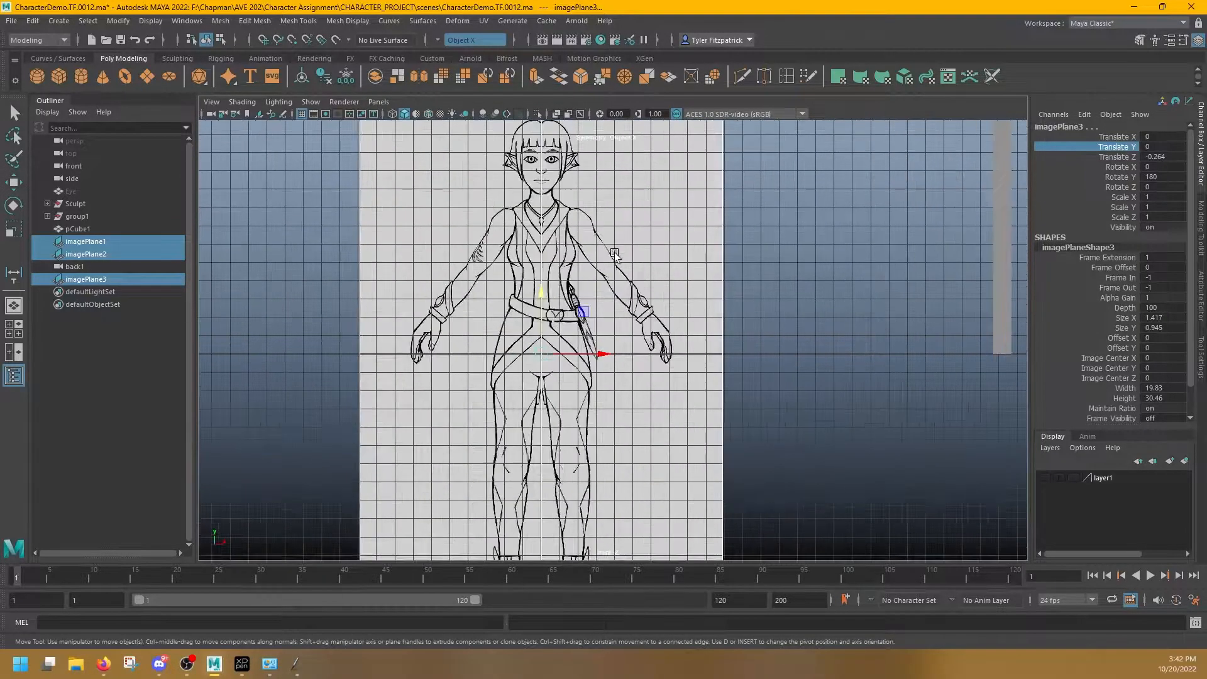
{"action": "scroll", "coordinate": [647, 244], "scroll_direction": "down", "scroll_amount": 15}
{"action": "scroll", "coordinate": [688, 239], "scroll_direction": "up", "scroll_amount": 3}
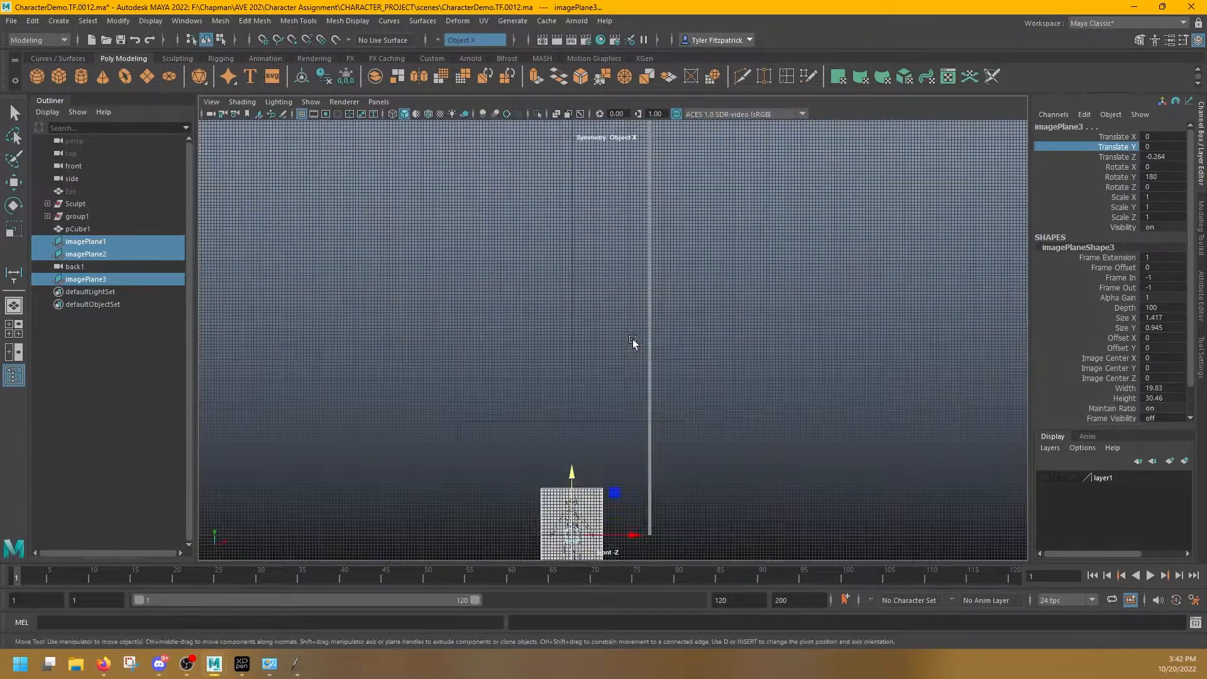
{"action": "scroll", "coordinate": [603, 302], "scroll_direction": "up", "scroll_amount": 2}
{"action": "scroll", "coordinate": [575, 235], "scroll_direction": "up", "scroll_amount": 1}
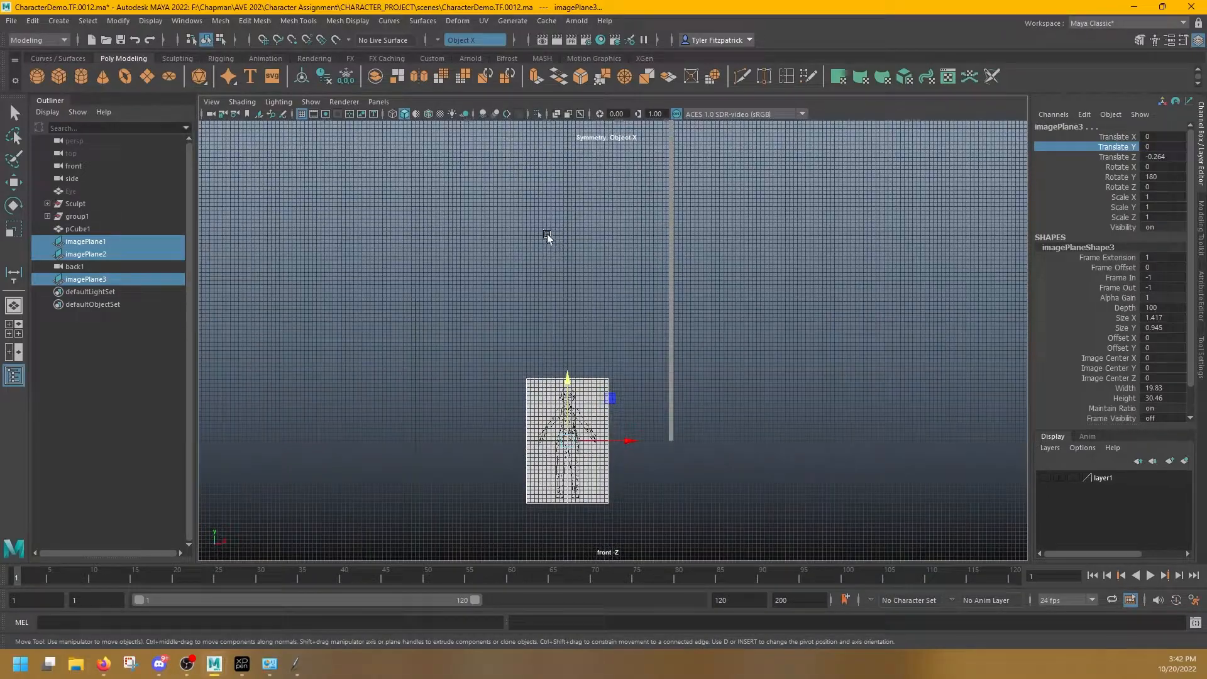
{"action": "left_click", "coordinate": [302, 116]}
{"action": "middle_click_drag", "start_coordinate": [616, 367], "coordinate": [599, 397], "text": "alt"}
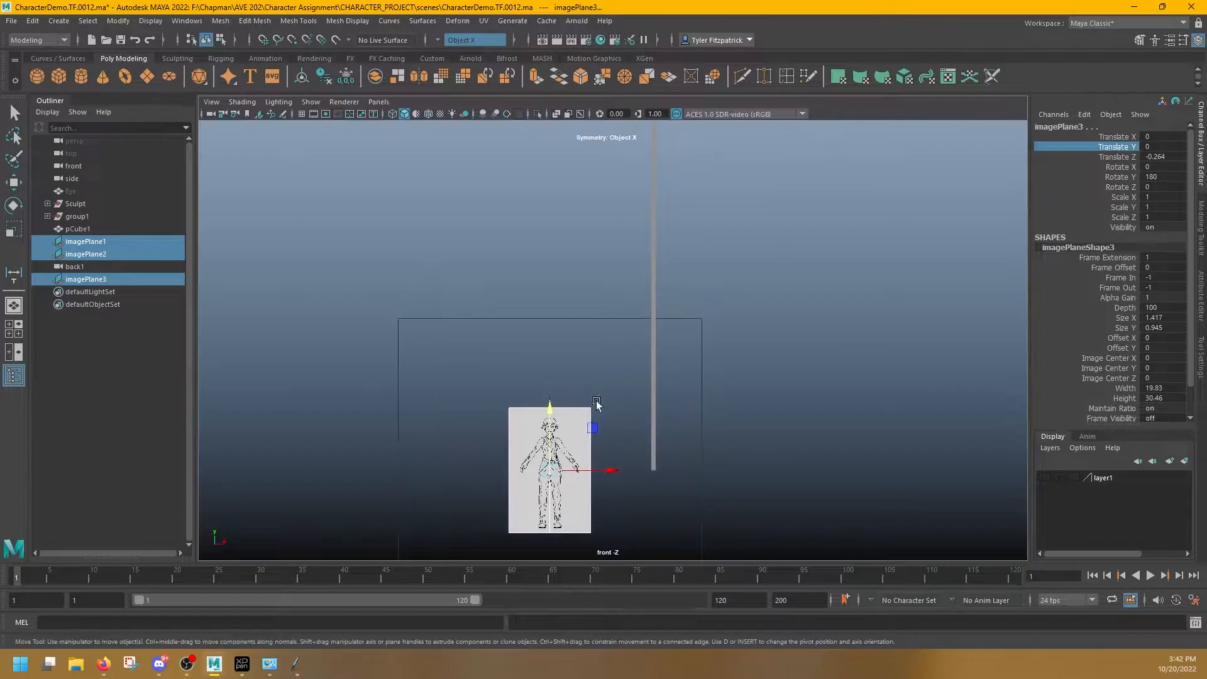
{"action": "left_click_drag", "start_coordinate": [549, 408], "coordinate": [549, 123]}
Scale the three image planes up uniformly to about 5.03 to approach the reference cube's height
{"action": "middle_click_drag", "start_coordinate": [571, 175], "coordinate": [580, 313], "text": "alt"}
{"action": "right_click_drag", "start_coordinate": [692, 371], "coordinate": [646, 277], "text": "alt"}
{"action": "middle_click_drag", "start_coordinate": [646, 277], "coordinate": [617, 327], "text": "alt"}
{"action": "right_click_drag", "start_coordinate": [617, 327], "coordinate": [589, 307], "text": "alt"}
{"action": "middle_click_drag", "start_coordinate": [580, 326], "coordinate": [571, 268], "text": "alt"}
{"action": "key", "text": "e"}
{"action": "key", "text": "r"}
{"action": "left_click_drag", "start_coordinate": [549, 318], "coordinate": [711, 280]}
{"action": "middle_click_drag", "start_coordinate": [712, 281], "coordinate": [671, 356], "text": "alt"}
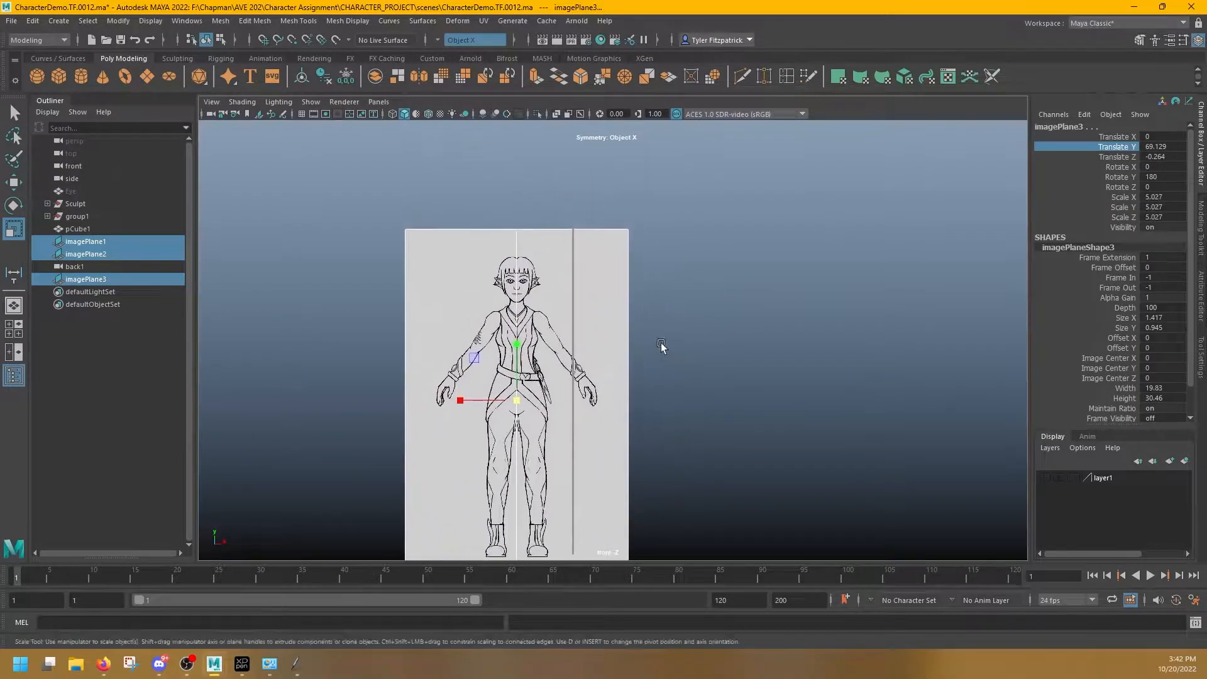
Raise the three image planes to a Translate Y of about 88.55 and enlarge them uniformly to about 5.8
{"action": "key", "text": "w"}
{"action": "left_click_drag", "start_coordinate": [522, 352], "coordinate": [566, 308]}
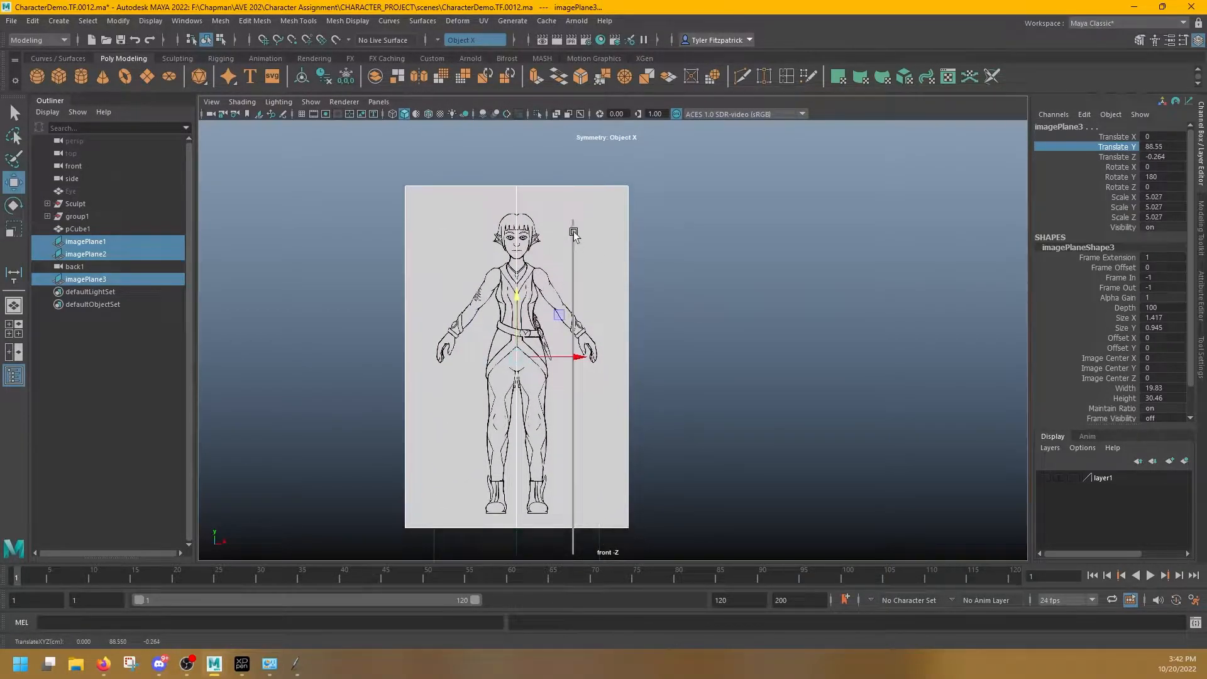
{"action": "key", "text": "r"}
{"action": "scroll", "coordinate": [517, 363], "scroll_direction": "up", "scroll_amount": 2}
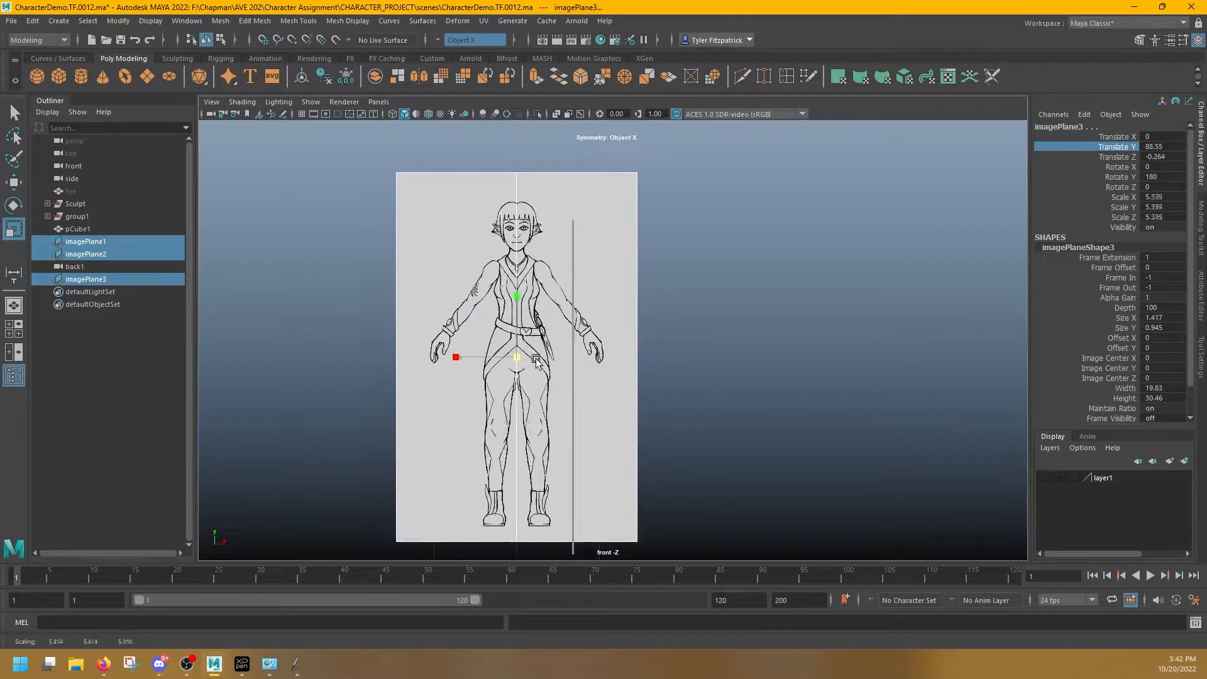
Thicken the reference cube by setting its Scale X and Scale Z to 10
{"action": "left_click", "coordinate": [573, 227]}
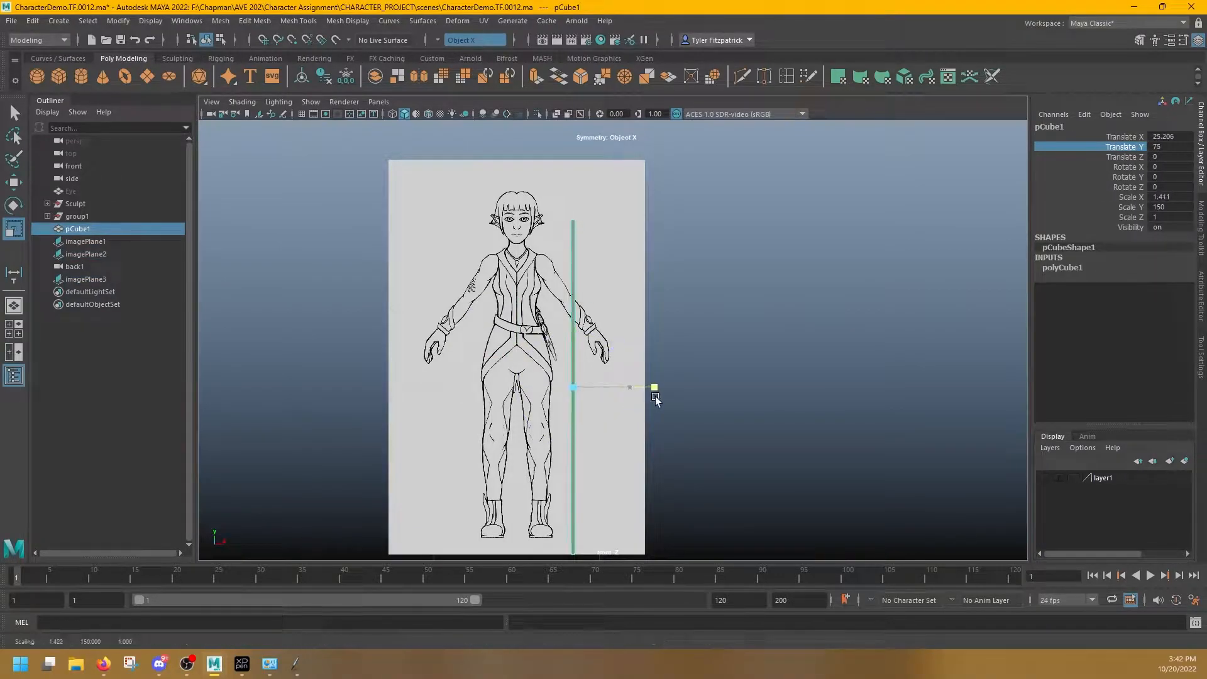
{"action": "left_click", "coordinate": [1129, 197]}
{"action": "left_click", "coordinate": [1140, 219], "text": "ctrl"}
{"action": "left_click", "coordinate": [1169, 197]}
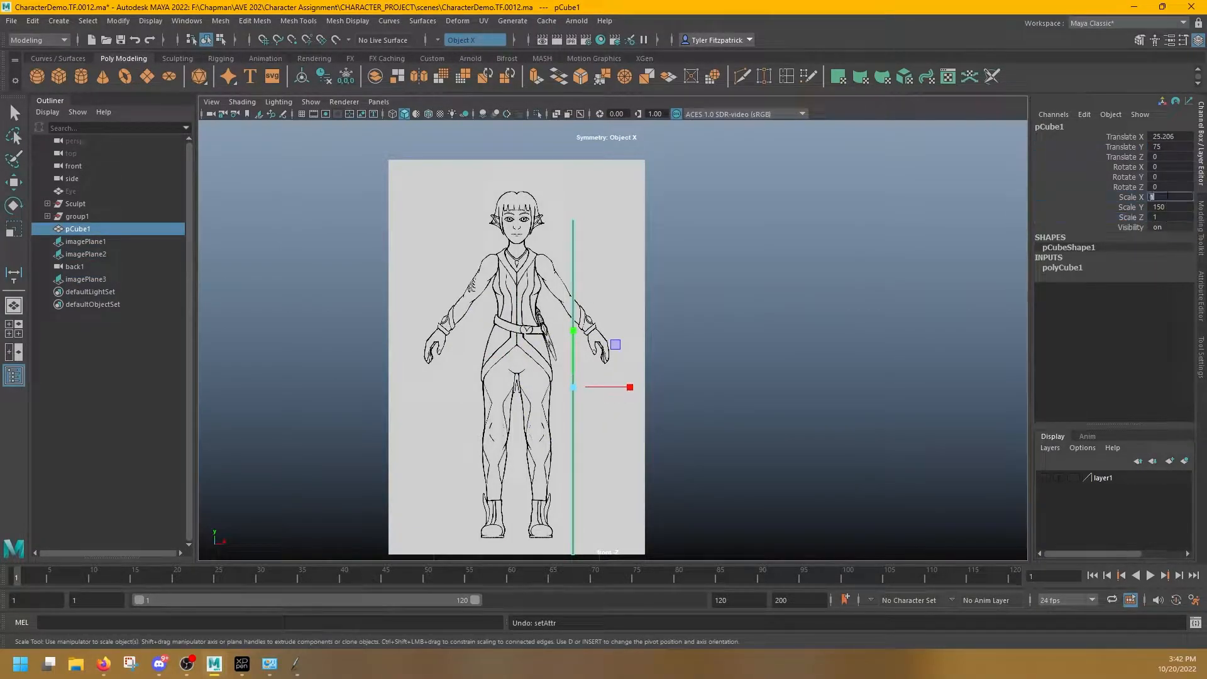
{"action": "type", "text": "10"}
{"action": "key", "text": "Return"}
{"action": "left_click", "coordinate": [1168, 217]}
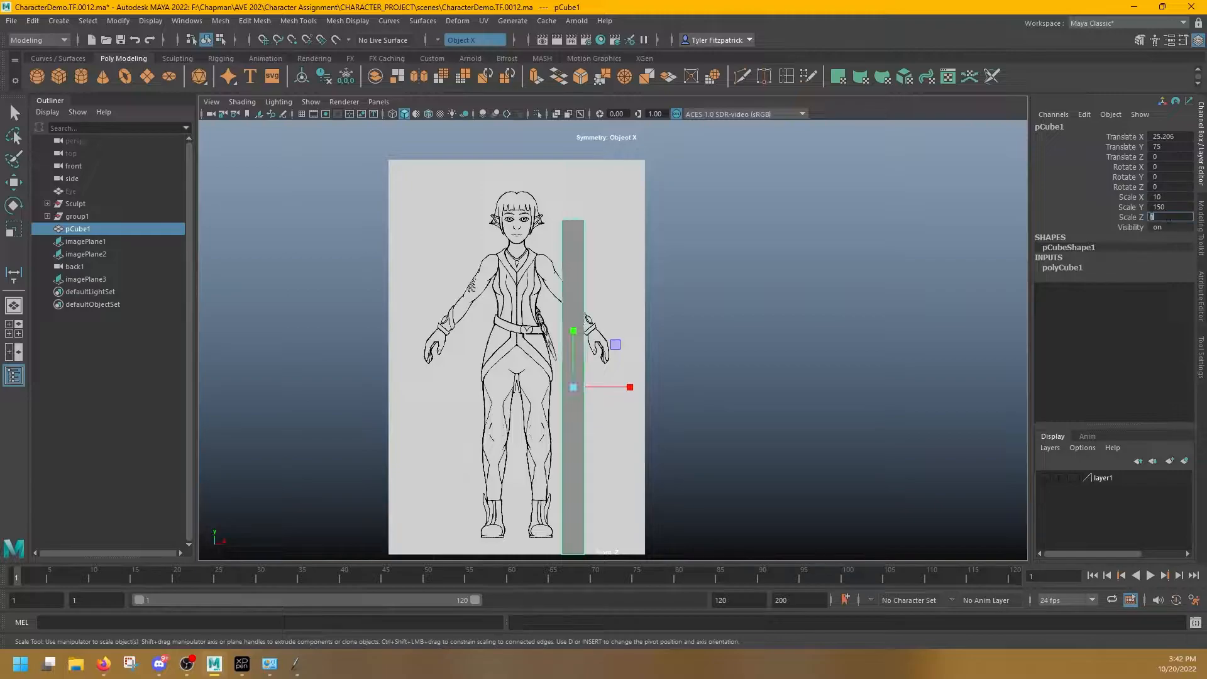
{"action": "key", "text": "Return"}
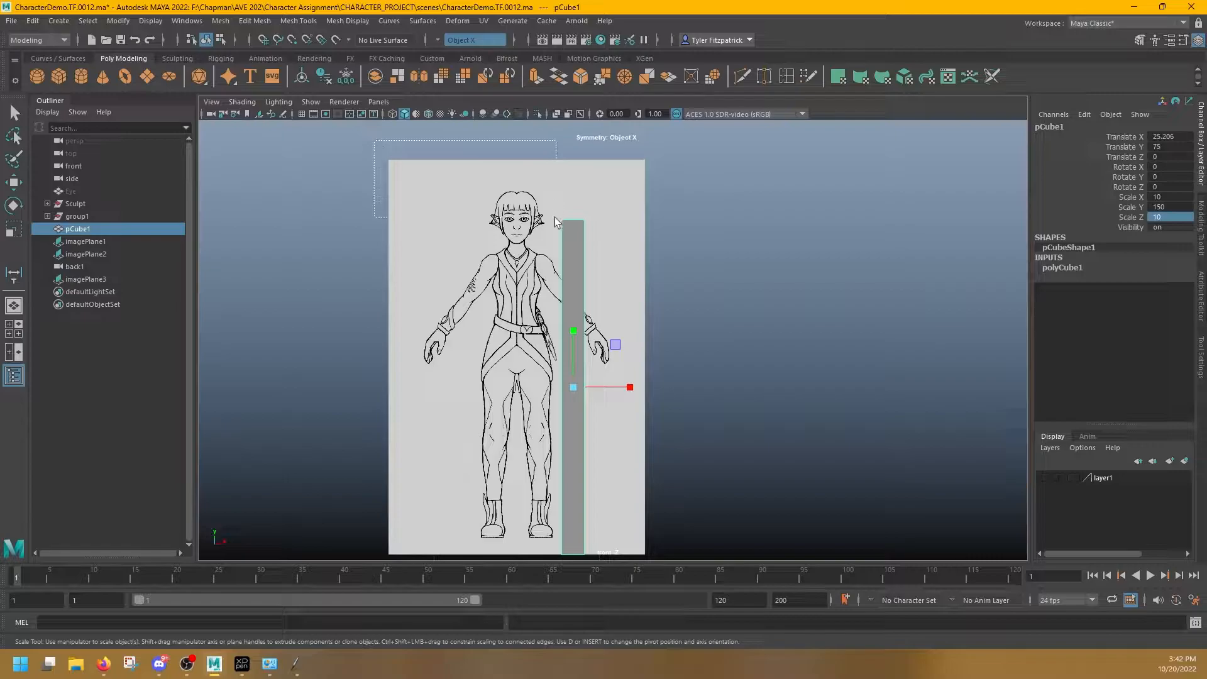
Reselect the three image planes and lower them to a Translate Y of about 83.2, bringing the feet near the cube's base
{"action": "left_click_drag", "start_coordinate": [556, 214], "coordinate": [550, 235]}
{"action": "middle_click_drag", "start_coordinate": [722, 272], "coordinate": [757, 187], "text": "alt"}
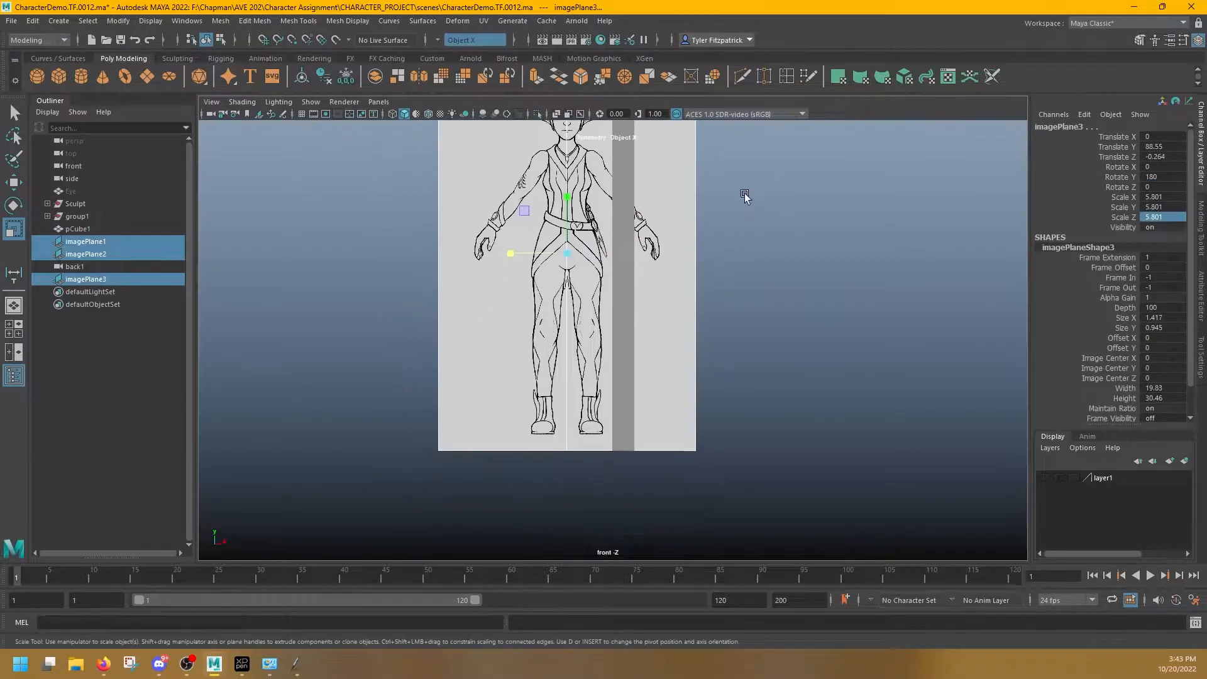
{"action": "key", "text": "w"}
{"action": "left_click_drag", "start_coordinate": [564, 211], "coordinate": [621, 250]}
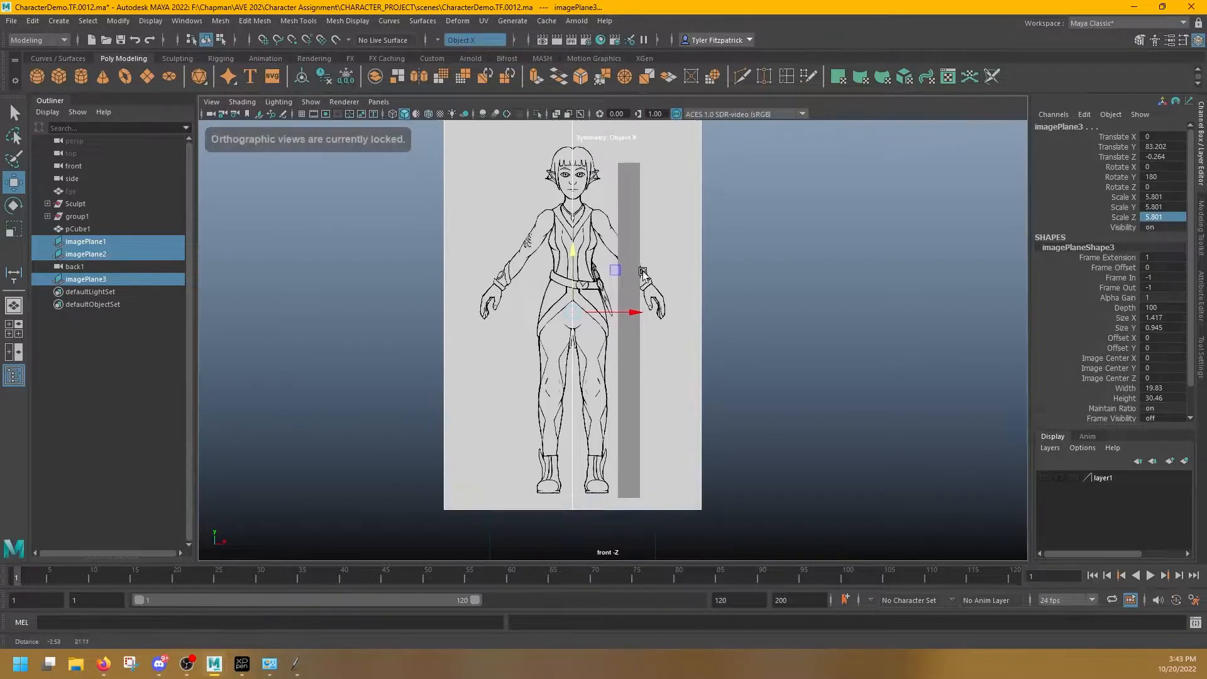
Scale the three image planes down uniformly to about 5.57 and lower them to a Translate Y of about 78.14
{"action": "middle_click_drag", "start_coordinate": [620, 249], "coordinate": [623, 307], "text": "alt"}
{"action": "key", "text": "r"}
{"action": "left_click_drag", "start_coordinate": [568, 329], "coordinate": [553, 334]}
{"action": "key", "text": "w"}
{"action": "mouse_move", "coordinate": [568, 294]}
{"action": "left_mouse_down"}
{"action": "mouse_move", "coordinate": [572, 350]}
{"action": "mouse_move", "coordinate": [567, 308]}
{"action": "left_mouse_up"}
{"action": "key", "text": "r"}
{"action": "key", "text": "w"}
{"action": "key", "text": "e"}
{"action": "key", "text": "r"}
{"action": "key", "text": "w"}
{"action": "key", "text": "e"}
{"action": "key", "text": "r"}
{"action": "key", "text": "w"}
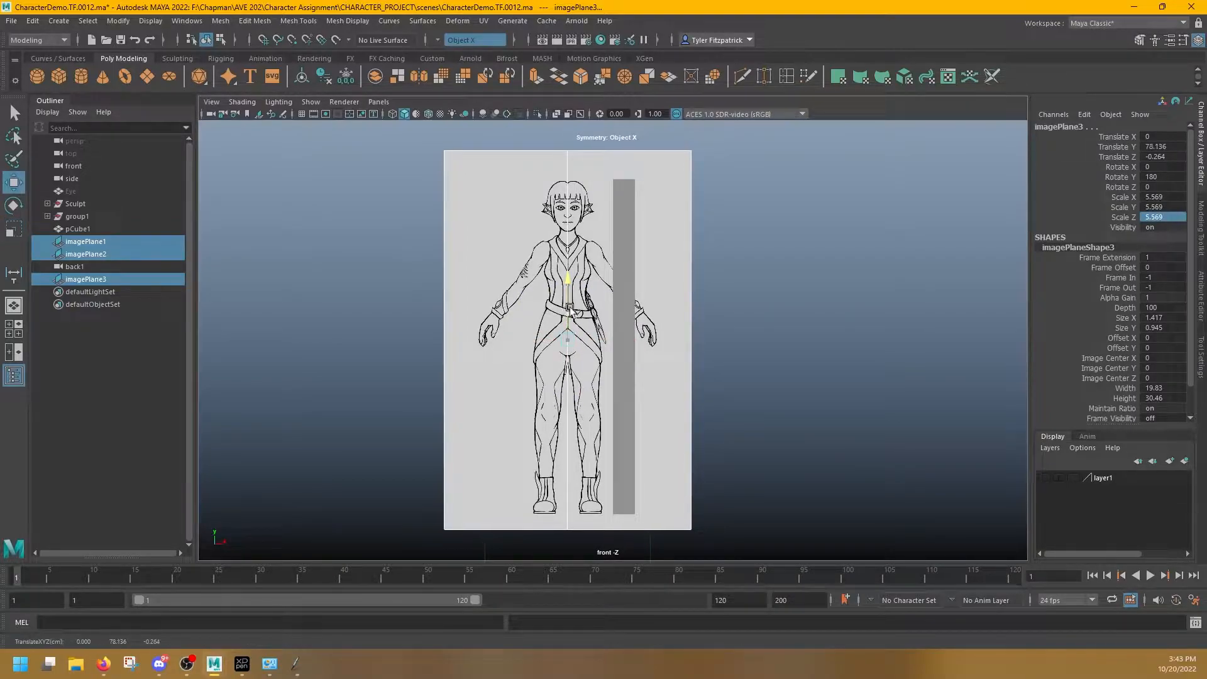
Fine-tune the three image planes to a uniform scale of about 5.6 and a Translate Y of 78.25, matching the cube's height
{"action": "left_click_drag", "start_coordinate": [557, 522], "coordinate": [556, 522]}
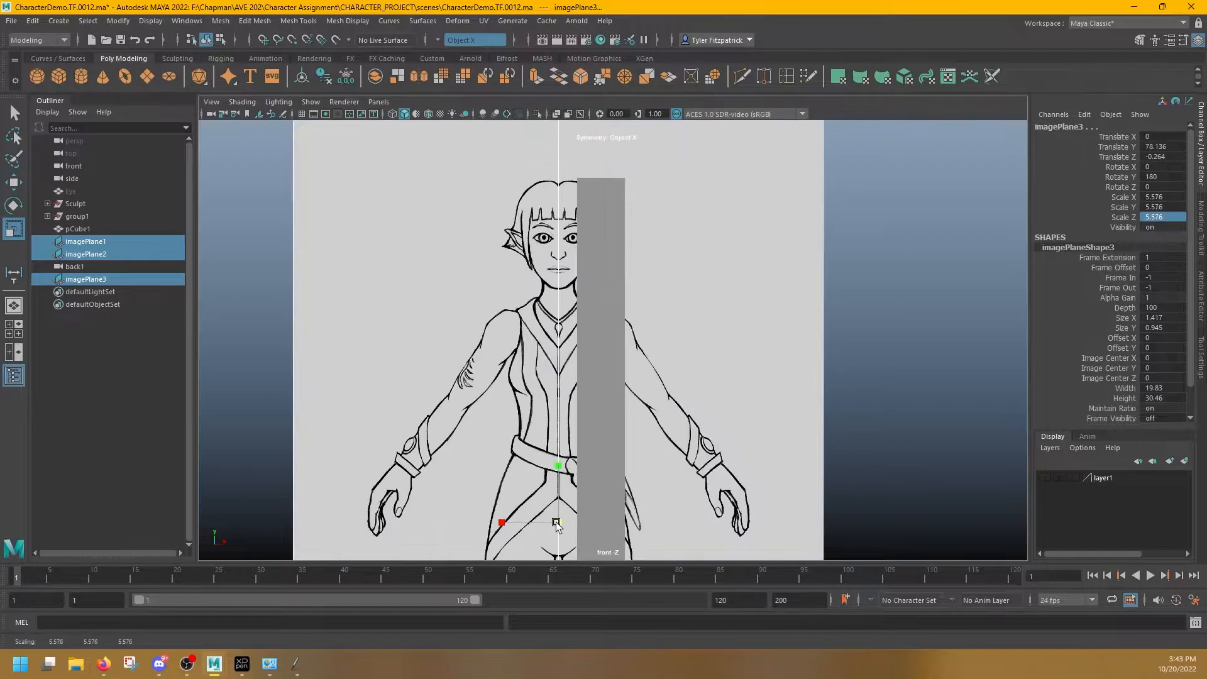
{"action": "middle_click_drag", "start_coordinate": [588, 481], "coordinate": [614, 366], "text": "alt"}
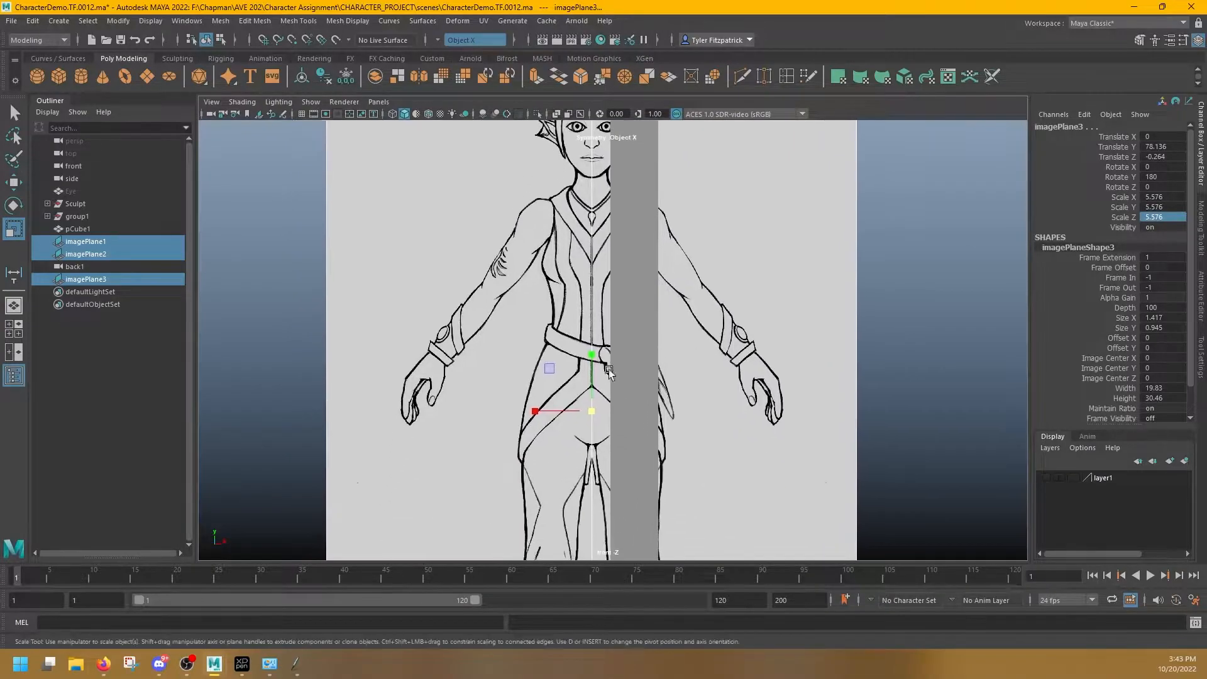
{"action": "middle_click_drag", "start_coordinate": [690, 473], "coordinate": [687, 170], "text": "alt"}
{"action": "middle_click_drag", "start_coordinate": [676, 373], "coordinate": [666, 313], "text": "alt"}
{"action": "right_click_drag", "start_coordinate": [683, 337], "coordinate": [676, 407], "text": "alt"}
{"action": "scroll", "coordinate": [675, 407], "scroll_direction": "up", "scroll_amount": 2}
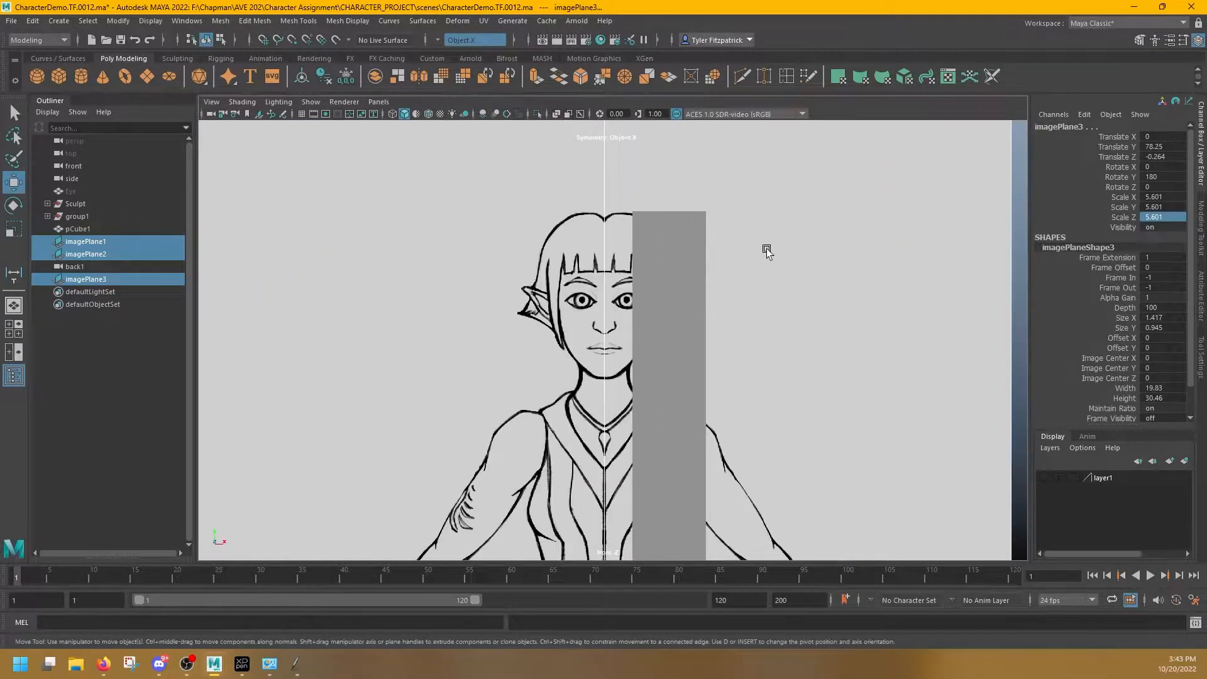
Switch to the perspective view and move the reference cube aside along X to about 127.5
{"action": "left_click", "coordinate": [379, 102]}
{"action": "mouse_move", "coordinate": [414, 117]}
{"action": "left_click", "coordinate": [525, 117]}
{"action": "scroll", "coordinate": [770, 278], "scroll_direction": "down", "scroll_amount": 10}
{"action": "left_click_drag", "start_coordinate": [688, 221], "coordinate": [638, 267], "text": "alt"}
{"action": "key", "text": "q"}
{"action": "left_click", "coordinate": [623, 197]}
{"action": "key", "text": "w"}
{"action": "left_click_drag", "start_coordinate": [671, 317], "coordinate": [886, 420]}
{"action": "left_click_drag", "start_coordinate": [648, 332], "coordinate": [644, 284], "text": "alt"}
{"action": "middle_click_drag", "start_coordinate": [643, 285], "coordinate": [641, 443], "text": "alt"}
{"action": "left_click_drag", "start_coordinate": [640, 434], "coordinate": [637, 338], "text": "alt"}
{"action": "scroll", "coordinate": [623, 340], "scroll_direction": "up", "scroll_amount": 8}
Spread the image planes apart: front to Translate Z about 83.66, back to Translate Z about -93.28, side to Translate X about -84.98
{"action": "left_click", "coordinate": [700, 321]}
{"action": "left_click_drag", "start_coordinate": [705, 322], "coordinate": [749, 334], "text": "alt"}
{"action": "scroll", "coordinate": [693, 330], "scroll_direction": "down", "scroll_amount": 6}
{"action": "left_click_drag", "start_coordinate": [592, 390], "coordinate": [443, 456]}
{"action": "left_click", "coordinate": [644, 379]}
{"action": "left_click_drag", "start_coordinate": [568, 424], "coordinate": [654, 363]}
{"action": "left_click", "coordinate": [601, 331]}
{"action": "mouse_move", "coordinate": [646, 421]}
{"action": "left_mouse_down"}
{"action": "mouse_move", "coordinate": [572, 374]}
{"action": "mouse_move", "coordinate": [562, 399]}
{"action": "mouse_move", "coordinate": [639, 421]}
{"action": "left_mouse_up"}
{"action": "left_click_drag", "start_coordinate": [612, 394], "coordinate": [605, 394]}
{"action": "left_click_drag", "start_coordinate": [678, 425], "coordinate": [628, 403], "text": "alt"}
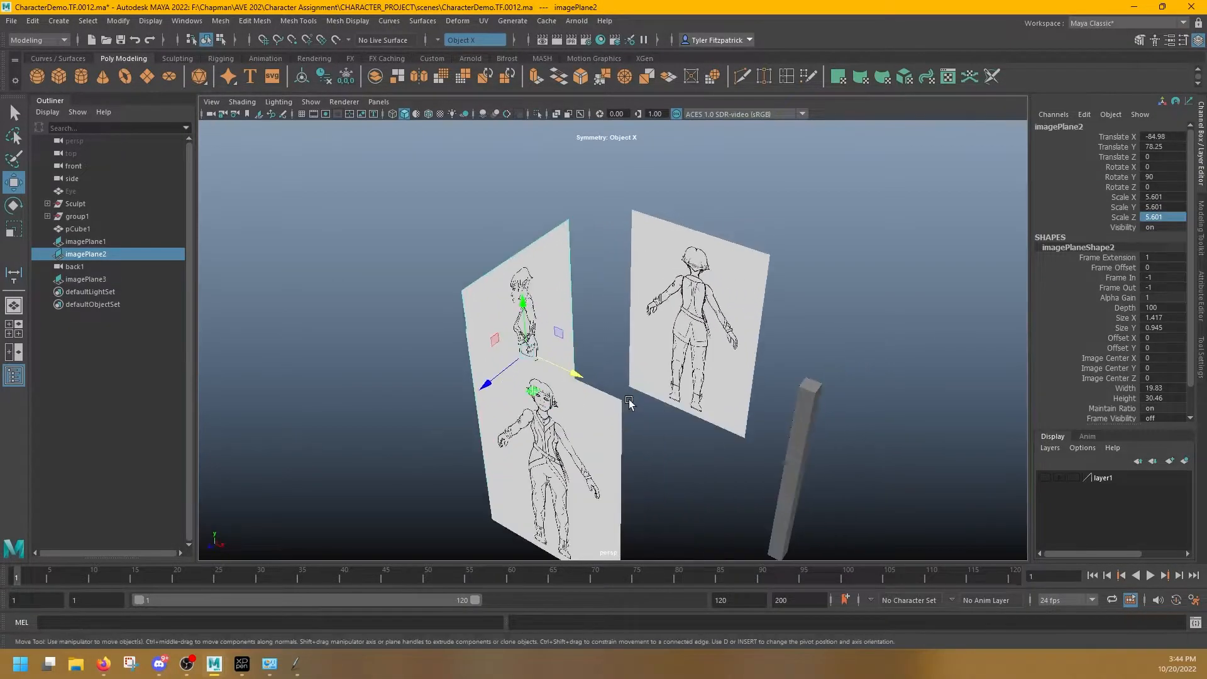
Create a display layer from the three image planes and name it REFERENCE
{"action": "left_click_drag", "start_coordinate": [471, 224], "coordinate": [723, 418]}
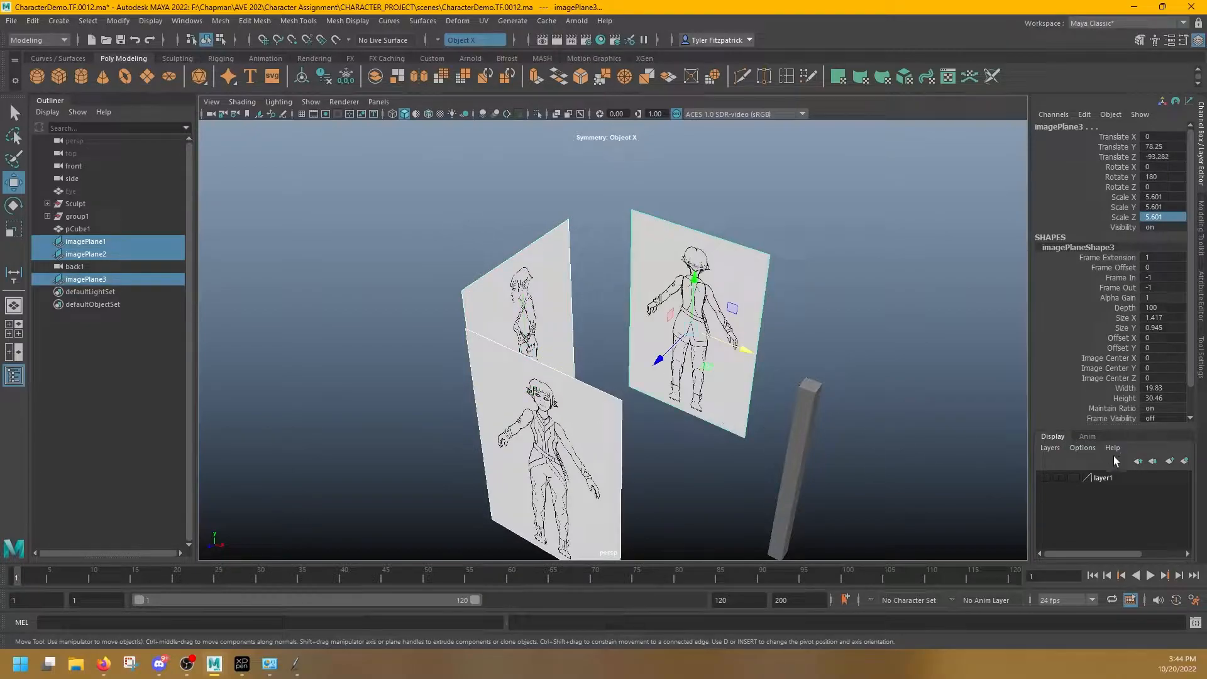
{"action": "left_click", "coordinate": [1185, 461]}
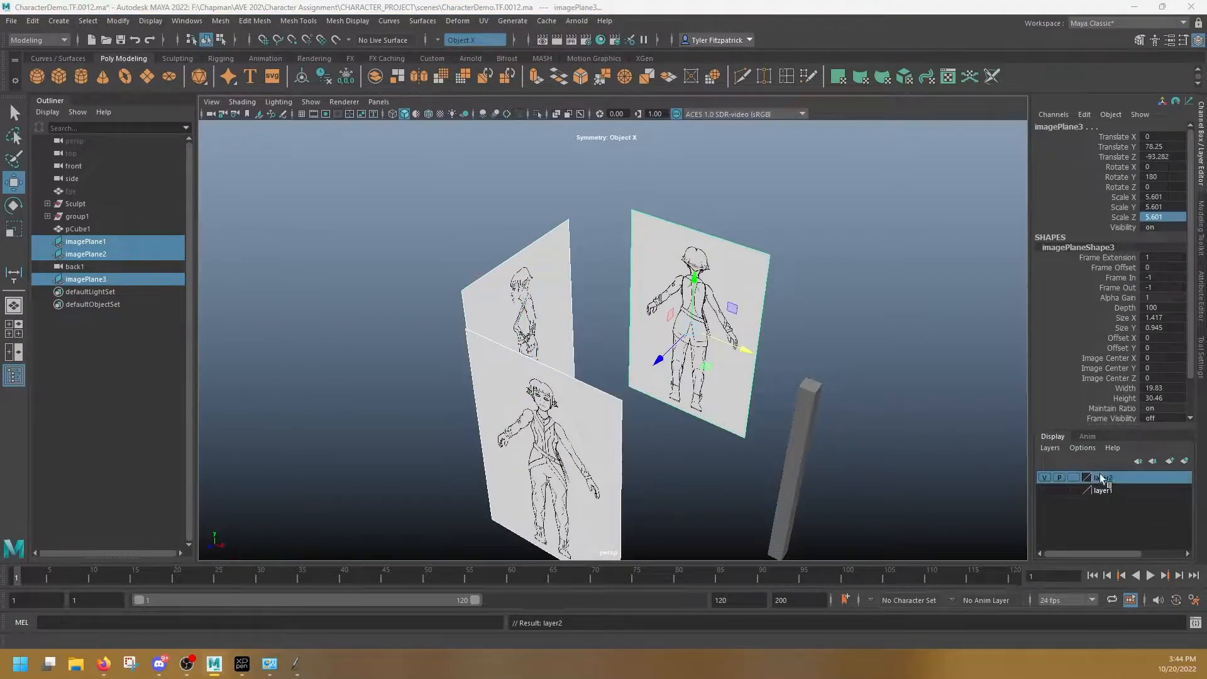
{"action": "left_click_drag", "start_coordinate": [1206, 217], "coordinate": [826, 237]}
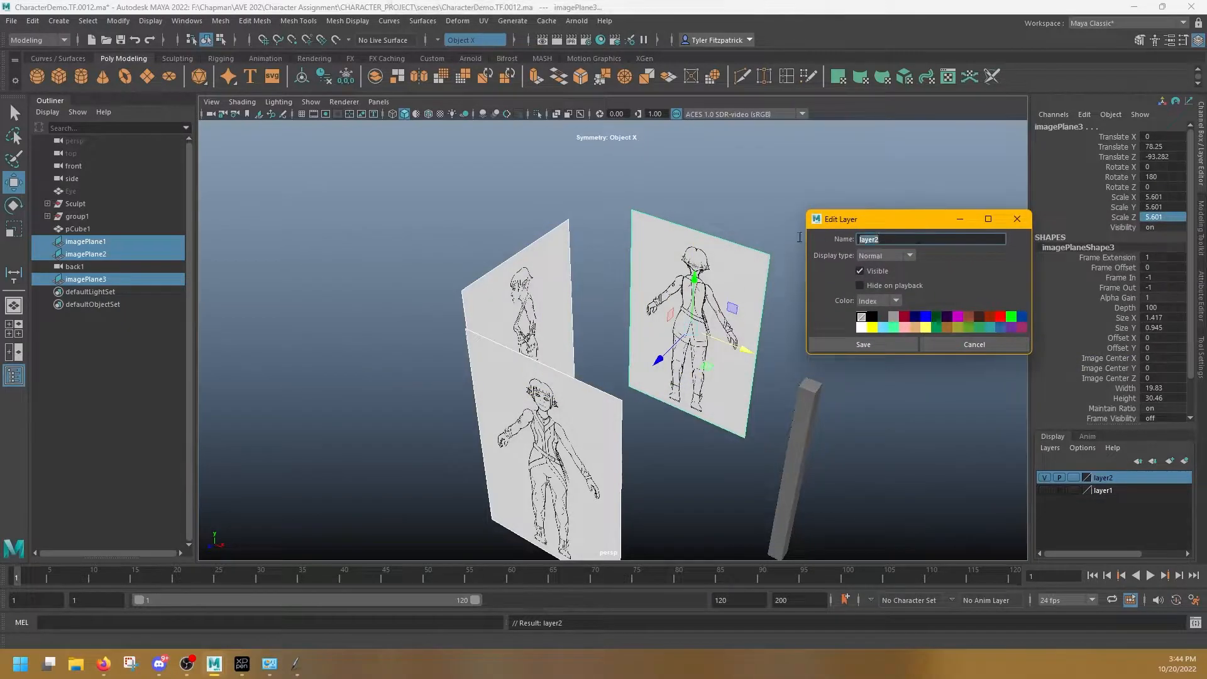
{"action": "type", "text": "REF"}
{"action": "type", "text": "_PLA"}
{"action": "key", "text": "BackSpace"}
{"action": "key", "text": "BackSpace"}
{"action": "key", "text": "BackSpace"}
{"action": "key", "text": "BackSpace"}
{"action": "type", "text": "ERENCE"}
{"action": "key", "text": "Return"}
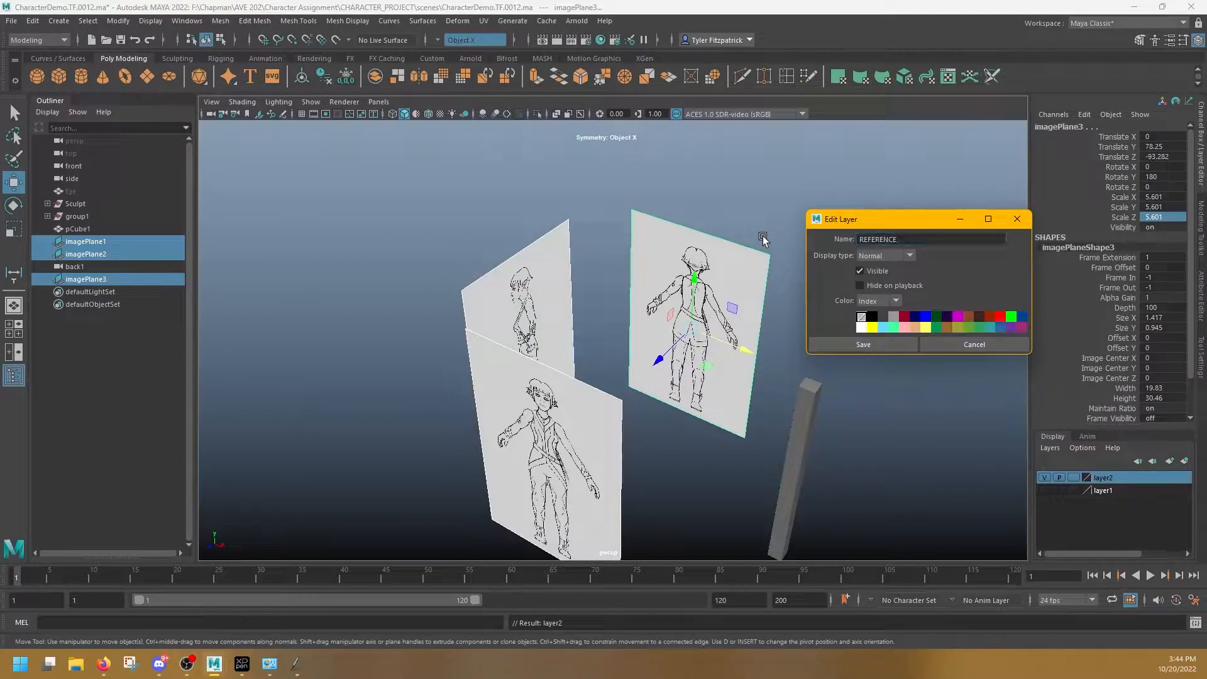
{"action": "left_click", "coordinate": [863, 345]}
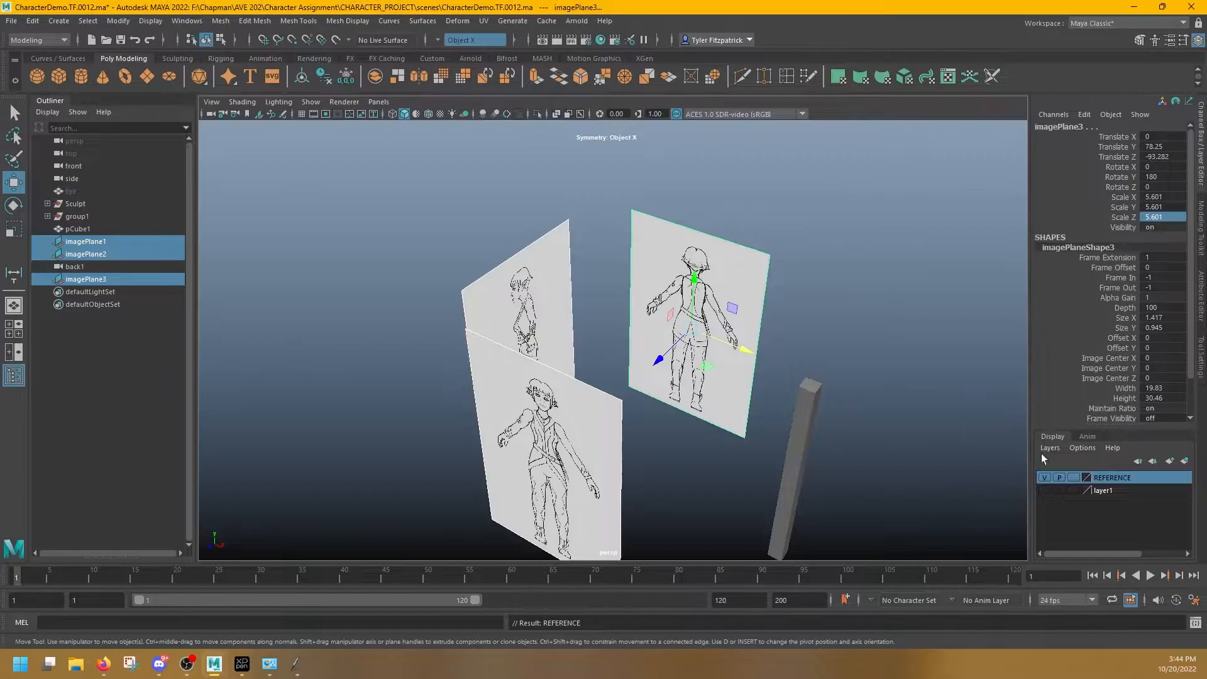
Toggle the REFERENCE layer's visibility off and on, and make the GEO layer with the head model visible
{"action": "left_click", "coordinate": [1047, 478]}
{"action": "left_click", "coordinate": [1047, 478]}
{"action": "left_click", "coordinate": [943, 455]}
{"action": "left_click_drag", "start_coordinate": [907, 461], "coordinate": [883, 439], "text": "alt"}
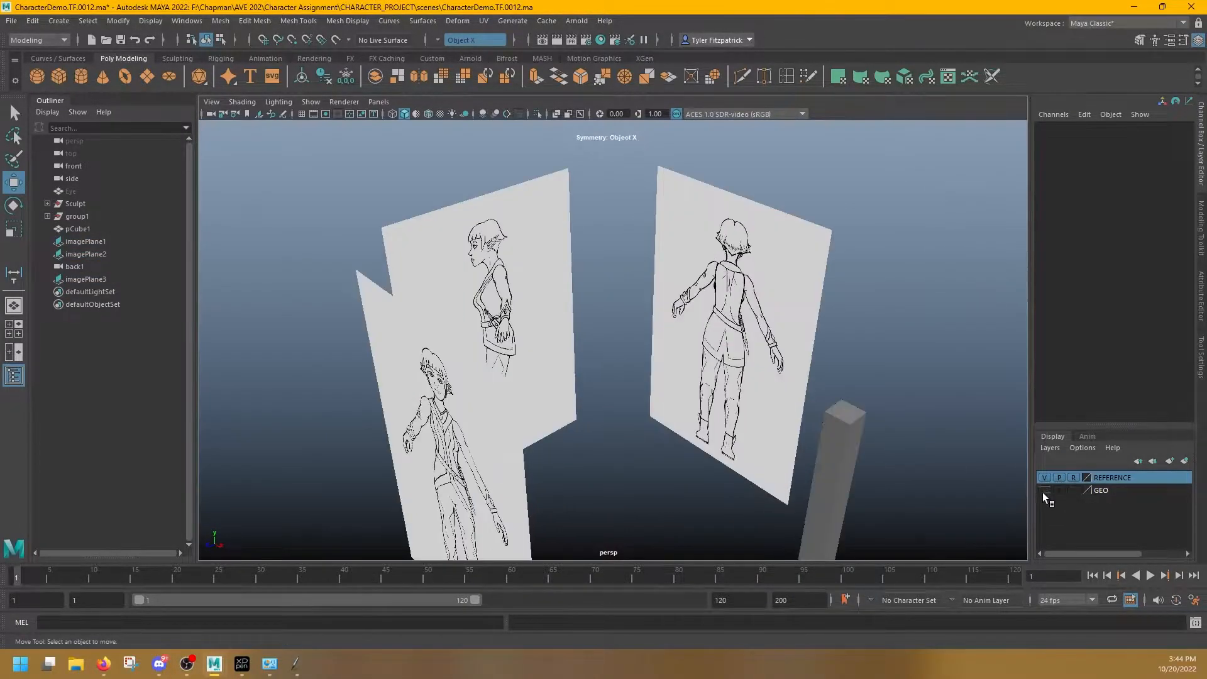
{"action": "left_click", "coordinate": [1044, 491]}
{"action": "scroll", "coordinate": [721, 455], "scroll_direction": "down", "scroll_amount": 5}
{"action": "left_click_drag", "start_coordinate": [630, 464], "coordinate": [648, 424], "text": "alt"}
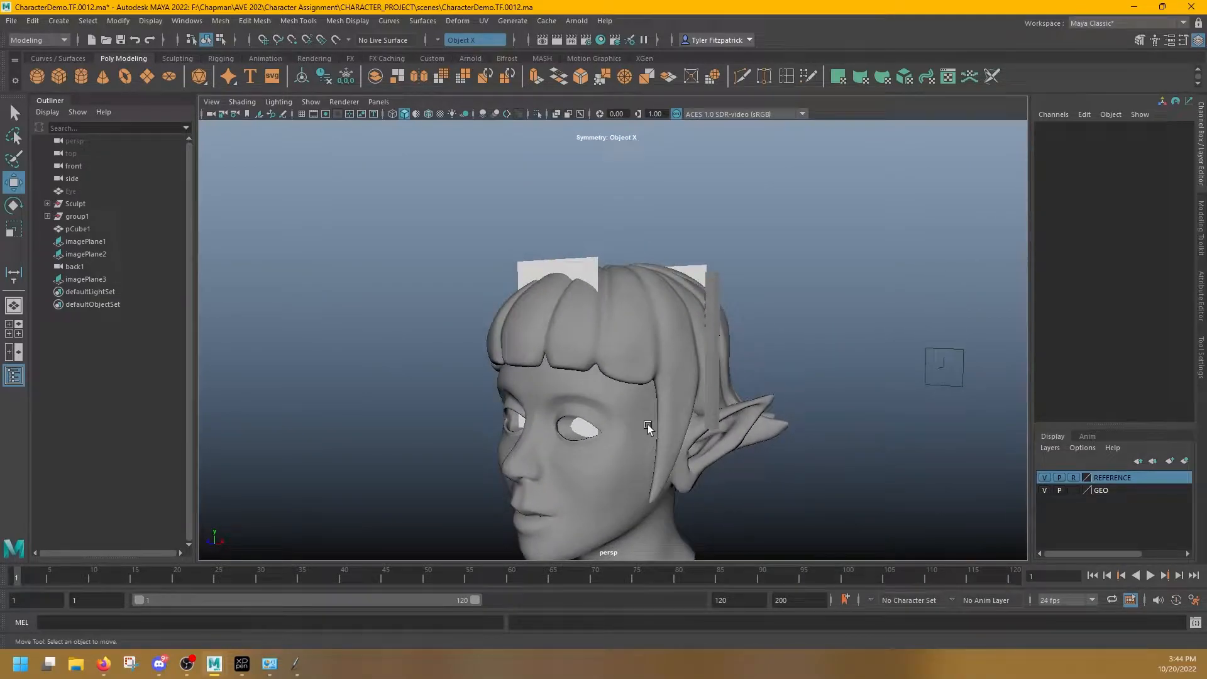
{"action": "left_click_drag", "start_coordinate": [648, 425], "coordinate": [824, 359], "text": "alt"}
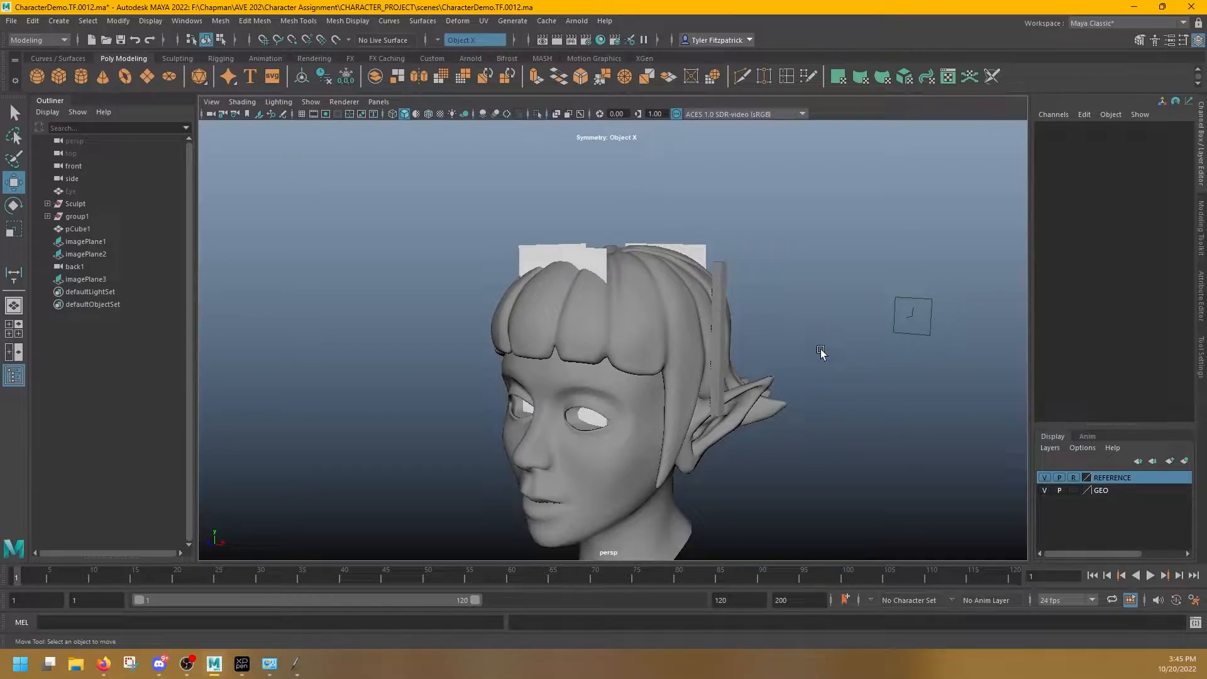
Select the head group group1, undo its trial scaling, and show it in X-Ray in the front orthographic view
{"action": "key", "text": "ctrl+z"}
{"action": "left_click", "coordinate": [89, 218]}
{"action": "middle_click_drag", "start_coordinate": [610, 376], "coordinate": [619, 323], "text": "alt"}
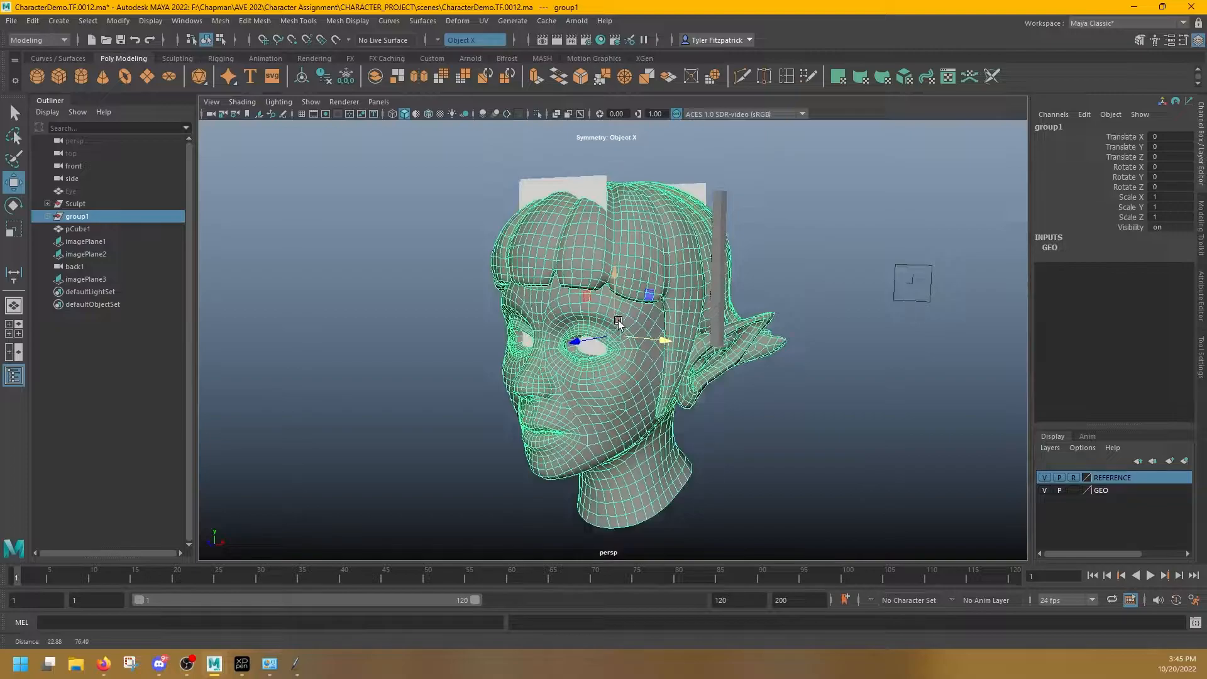
{"action": "key", "text": "ctrl+z"}
{"action": "key", "text": "r"}
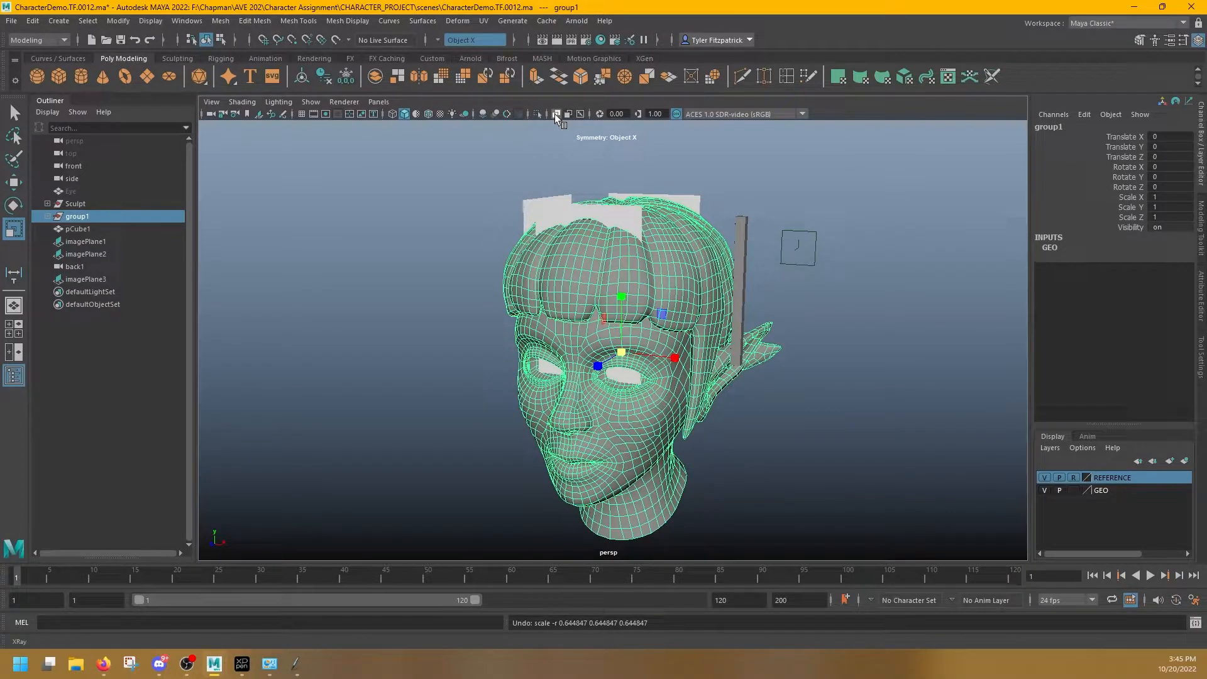
{"action": "left_click", "coordinate": [556, 115]}
{"action": "left_click", "coordinate": [378, 102]}
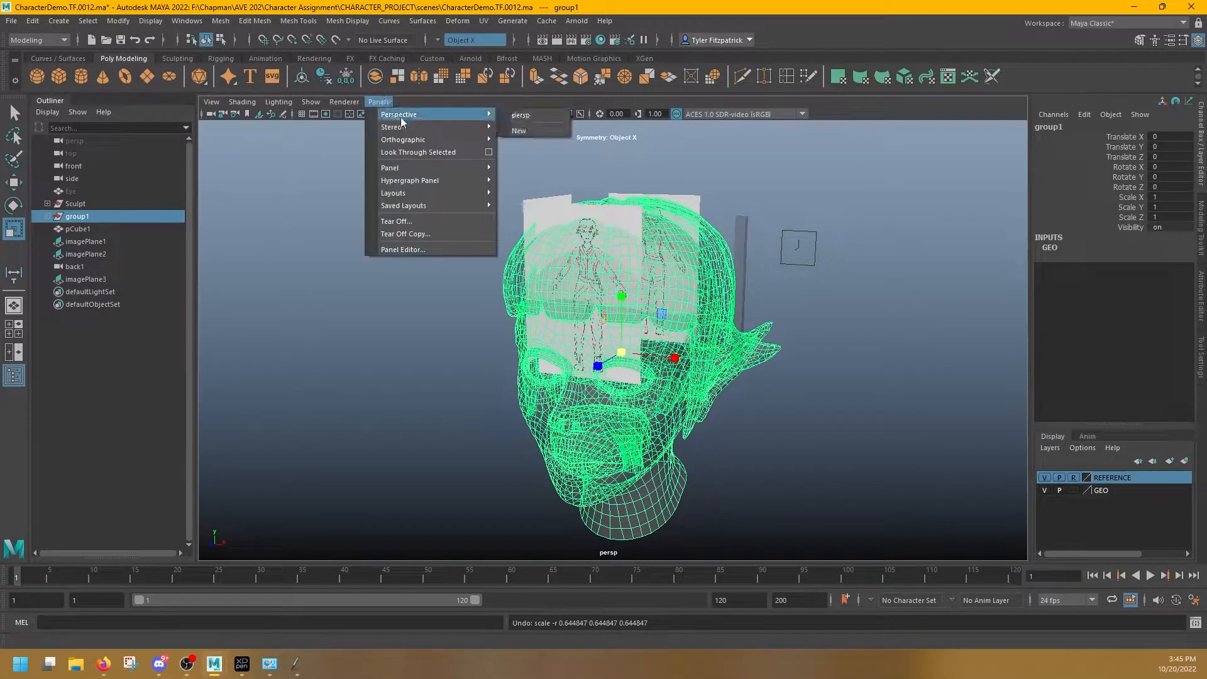
{"action": "mouse_move", "coordinate": [492, 146]}
{"action": "left_click", "coordinate": [545, 154]}
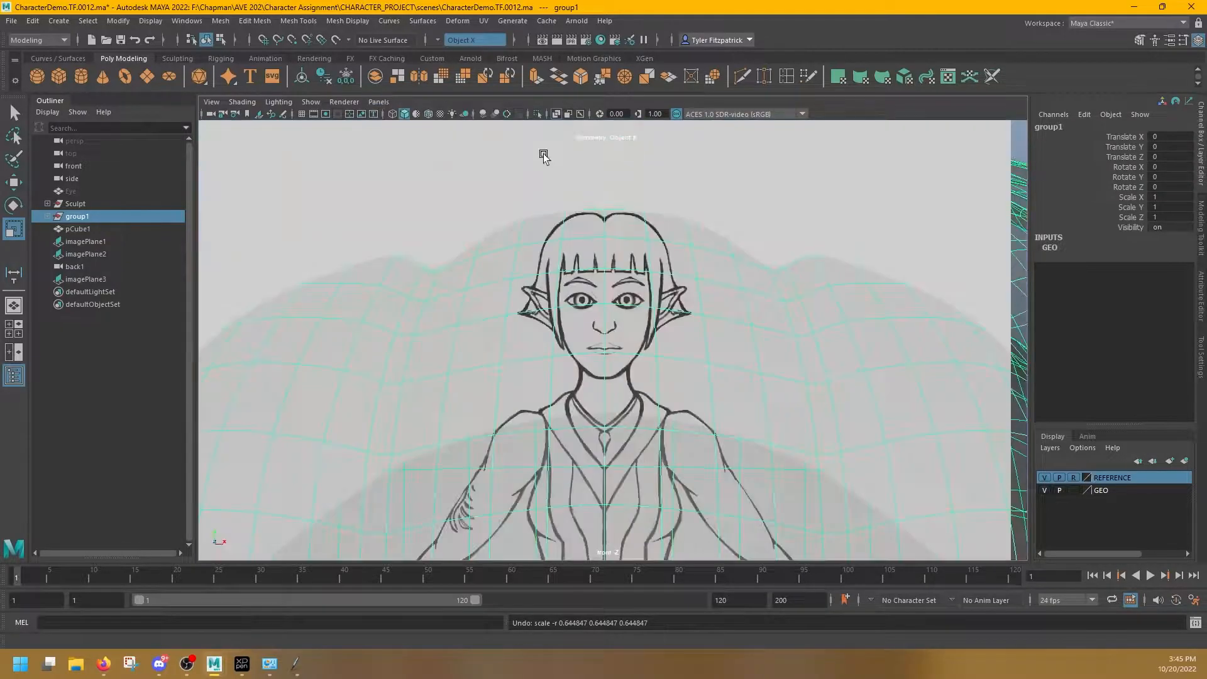
Scale the head group down uniformly to about 0.417 and raise it to a Translate Y of about 119.5
{"action": "scroll", "coordinate": [655, 293], "scroll_direction": "down", "scroll_amount": 5}
{"action": "middle_click_drag", "start_coordinate": [643, 411], "coordinate": [659, 194], "text": "alt"}
{"action": "scroll", "coordinate": [658, 195], "scroll_direction": "down", "scroll_amount": 4}
{"action": "left_click_drag", "start_coordinate": [624, 420], "coordinate": [318, 458]}
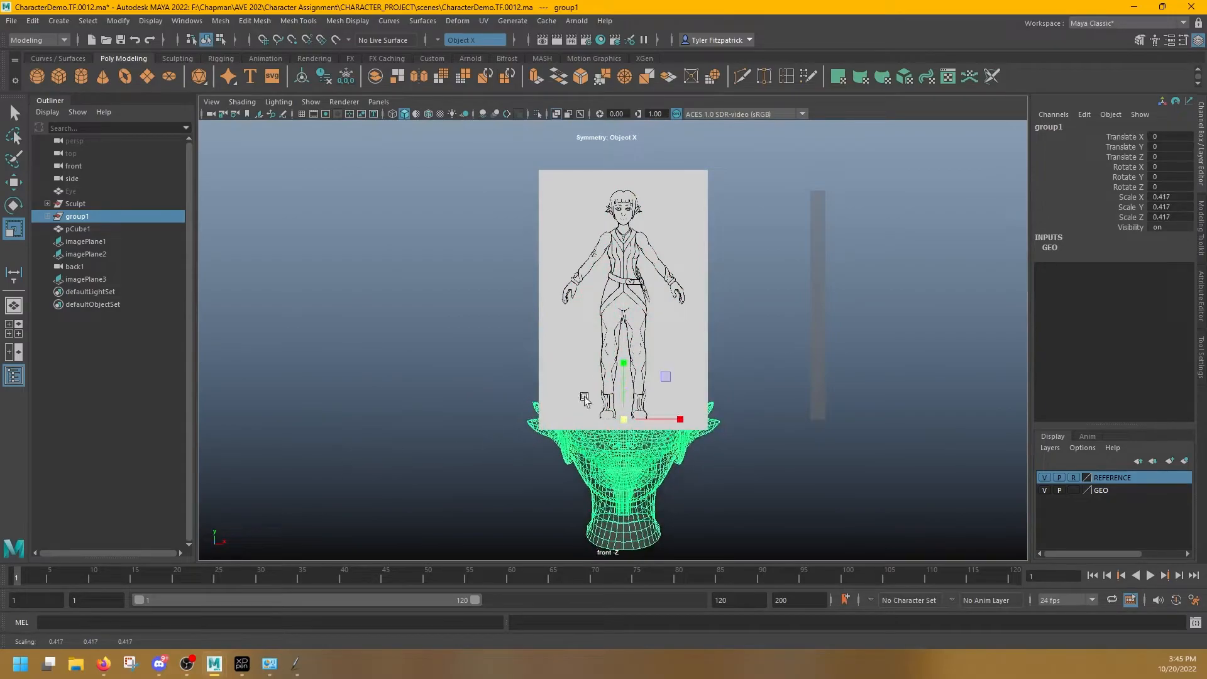
{"action": "key", "text": "w"}
{"action": "left_click_drag", "start_coordinate": [622, 387], "coordinate": [619, 206]}
{"action": "left_click_drag", "start_coordinate": [702, 207], "coordinate": [660, 202], "text": "alt"}
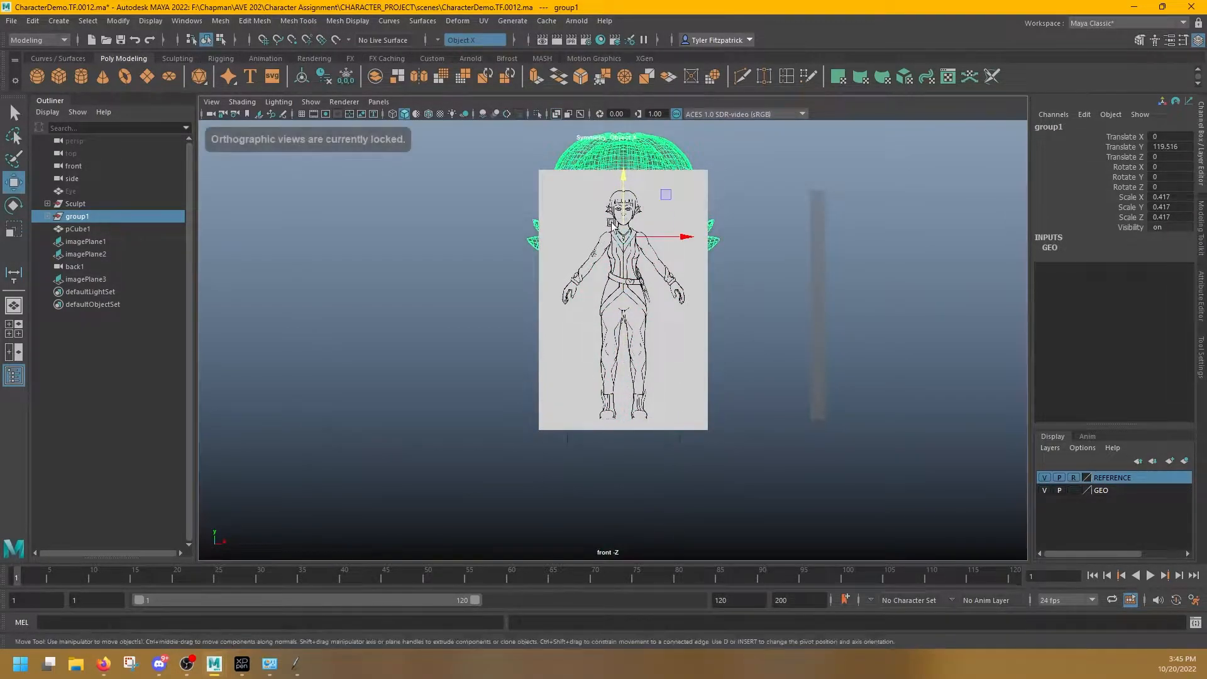
{"action": "scroll", "coordinate": [636, 192], "scroll_direction": "up", "scroll_amount": 5}
{"action": "middle_click_drag", "start_coordinate": [637, 191], "coordinate": [573, 378], "text": "alt"}
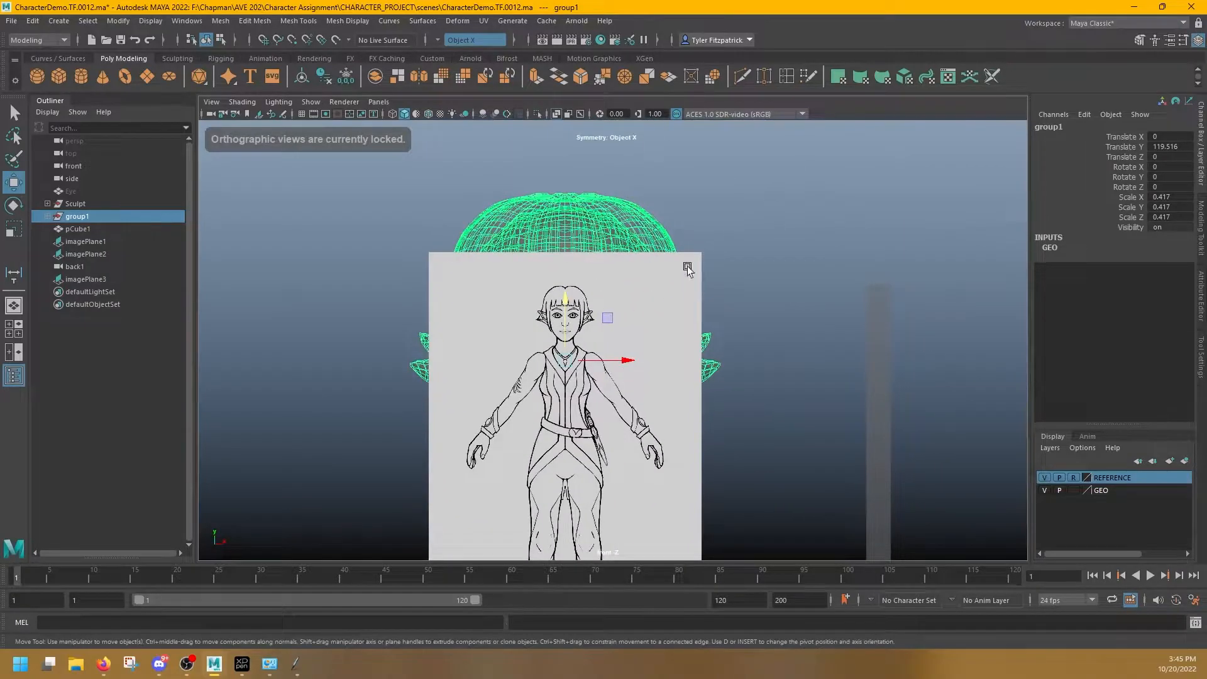
{"action": "scroll", "coordinate": [677, 267], "scroll_direction": "up", "scroll_amount": 5}
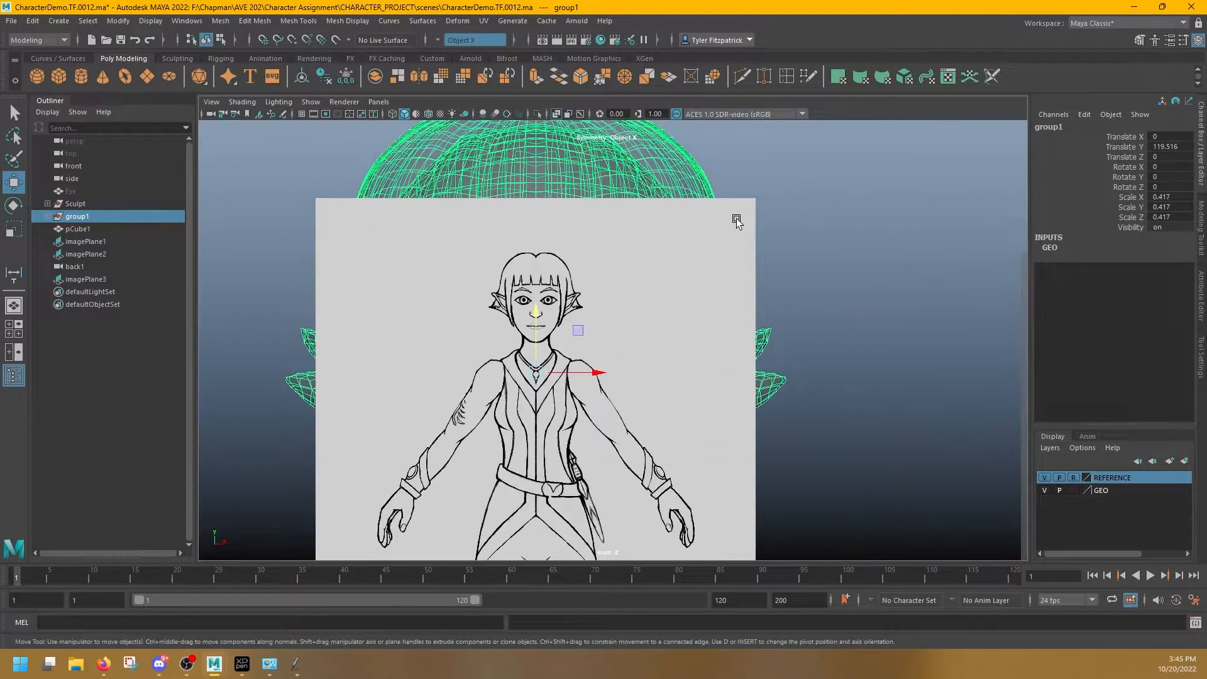
Make the front drawing imagePlane1 semi-transparent by setting its Alpha Gain to 0.3
{"action": "left_click", "coordinate": [757, 225]}
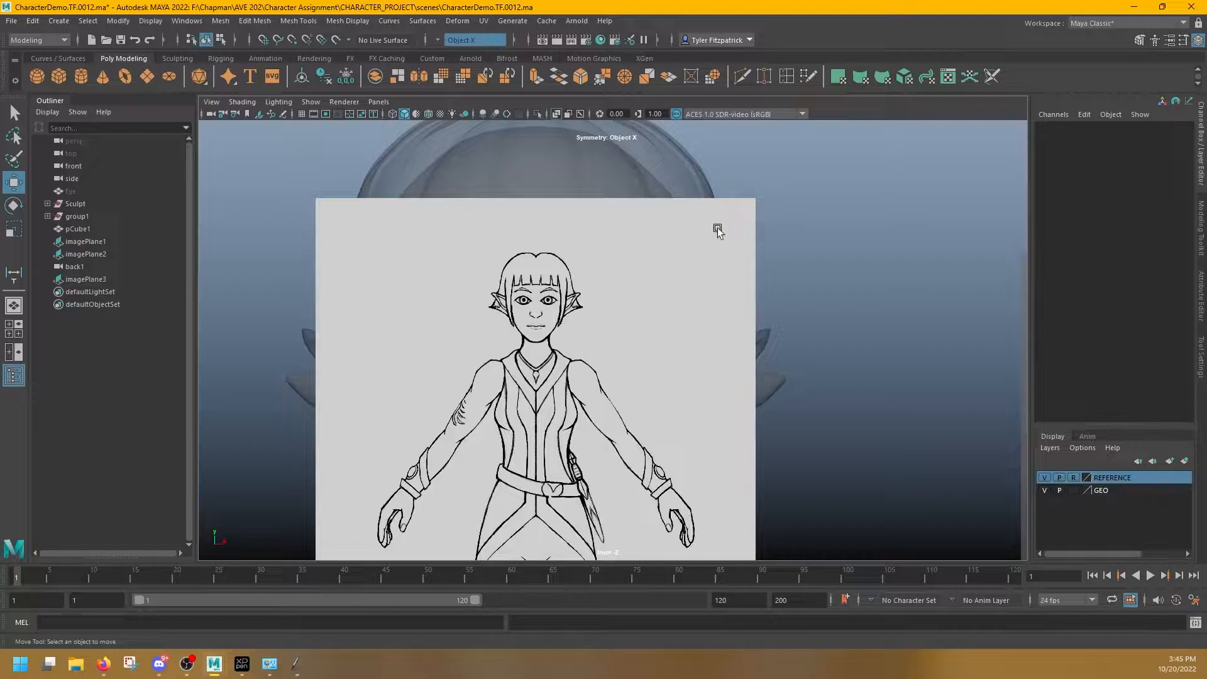
{"action": "left_click", "coordinate": [85, 241]}
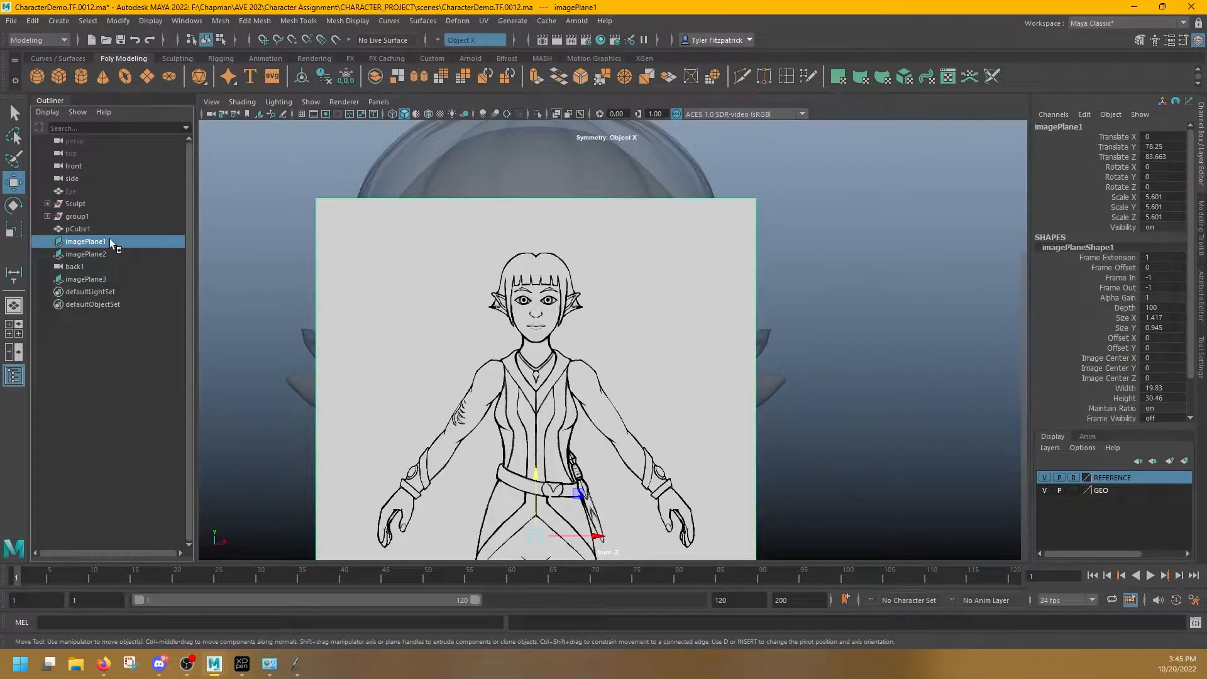
{"action": "scroll", "coordinate": [1148, 344], "scroll_direction": "down", "scroll_amount": 2}
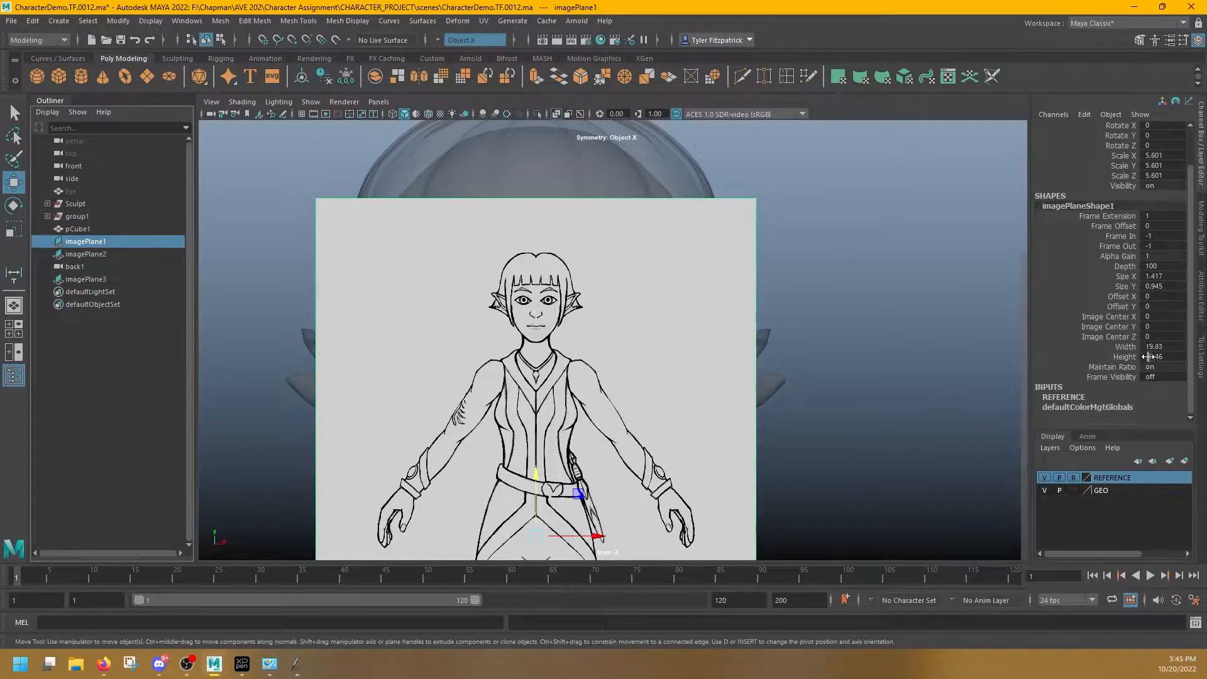
{"action": "double_click", "coordinate": [1154, 256]}
{"action": "type", "text": "0"}
{"action": "key", "text": "Return"}
{"action": "key", "text": "ctrl+z"}
{"action": "left_click", "coordinate": [1157, 254]}
{"action": "type", "text": ".3"}
{"action": "key", "text": "Return"}
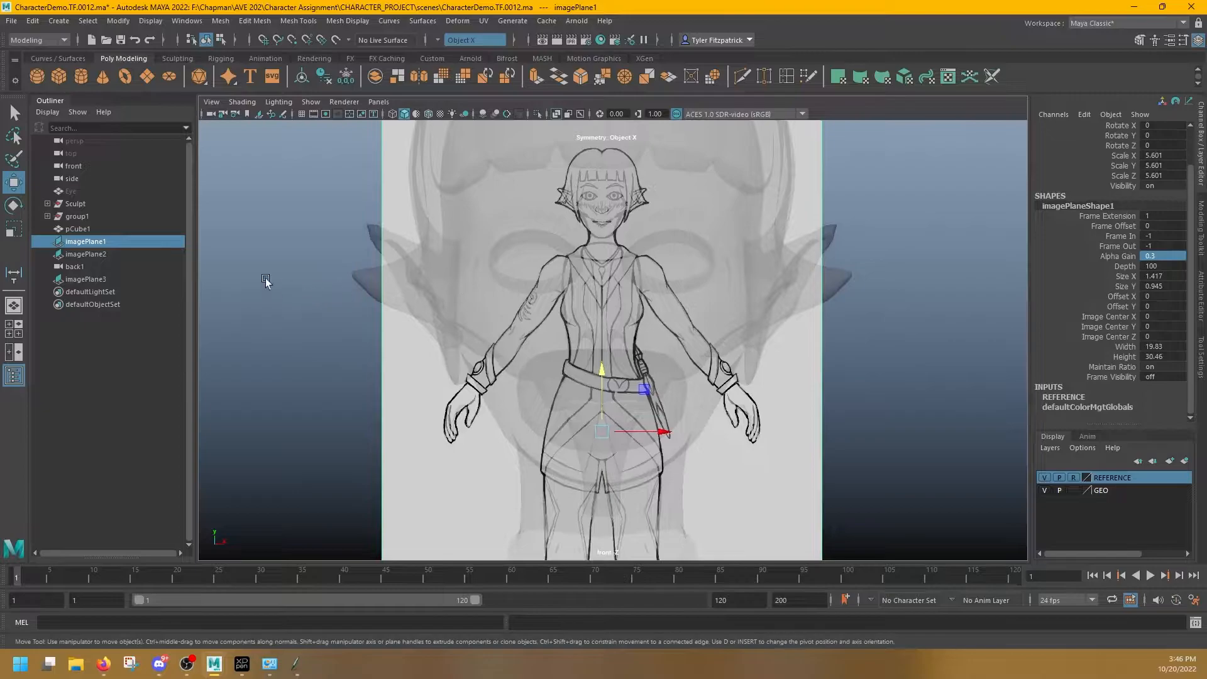
Shrink the head group further and raise it to a Translate Y of about 137.3 so it overlaps the head in the front drawing
{"action": "left_click", "coordinate": [537, 269]}
{"action": "left_click_drag", "start_coordinate": [537, 270], "coordinate": [511, 270]}
{"action": "middle_click_drag", "start_coordinate": [723, 257], "coordinate": [706, 380], "text": "alt"}
{"action": "key", "text": "w"}
{"action": "left_click_drag", "start_coordinate": [601, 264], "coordinate": [554, 239]}
{"action": "key", "text": "r"}
{"action": "key", "text": "w"}
{"action": "left_click_drag", "start_coordinate": [614, 199], "coordinate": [615, 215]}
{"action": "key", "text": "r"}
{"action": "left_click_drag", "start_coordinate": [615, 272], "coordinate": [610, 243]}
{"action": "key", "text": "w"}
Refine the head group's uniform scale to about 0.077 to match the drawn face, and deselect it
{"action": "right_click_drag", "start_coordinate": [780, 277], "coordinate": [962, 302], "text": "alt"}
{"action": "middle_click_drag", "start_coordinate": [702, 271], "coordinate": [712, 313], "text": "alt"}
{"action": "key", "text": "r"}
{"action": "left_click_drag", "start_coordinate": [629, 186], "coordinate": [632, 187]}
{"action": "middle_click_drag", "start_coordinate": [857, 221], "coordinate": [835, 342], "text": "alt"}
{"action": "right_click_drag", "start_coordinate": [835, 343], "coordinate": [758, 280], "text": "alt"}
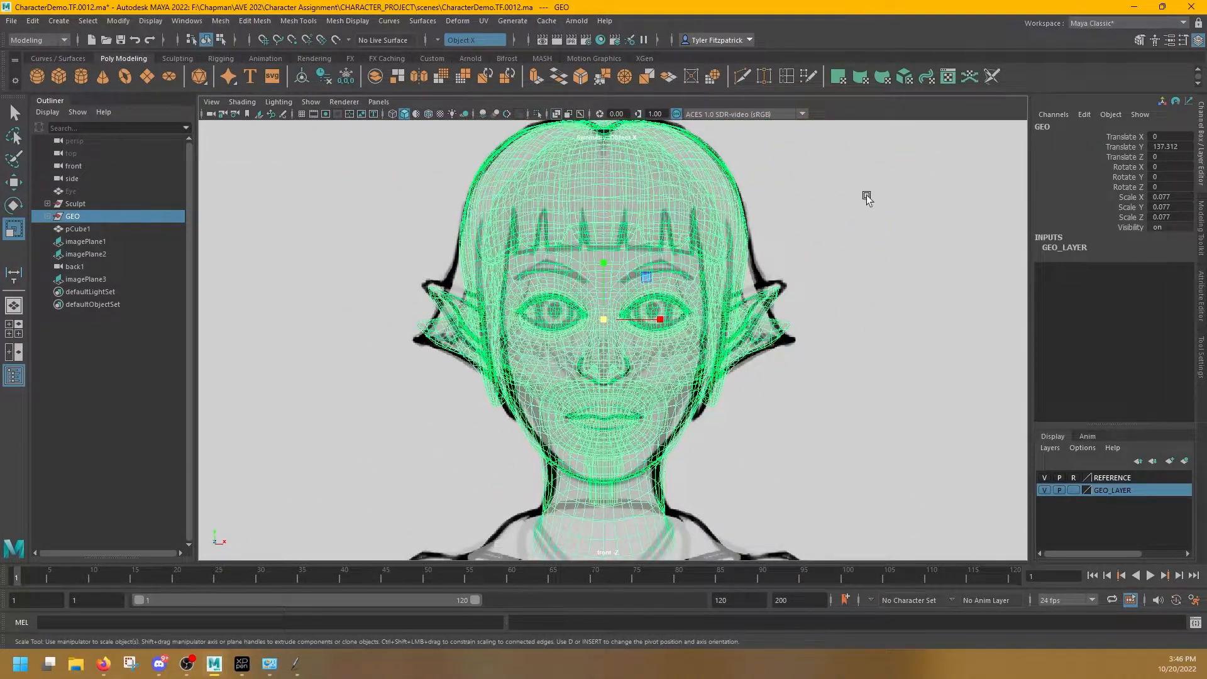
{"action": "right_click_drag", "start_coordinate": [866, 194], "coordinate": [673, 160], "text": "alt"}
{"action": "left_click", "coordinate": [510, 267]}
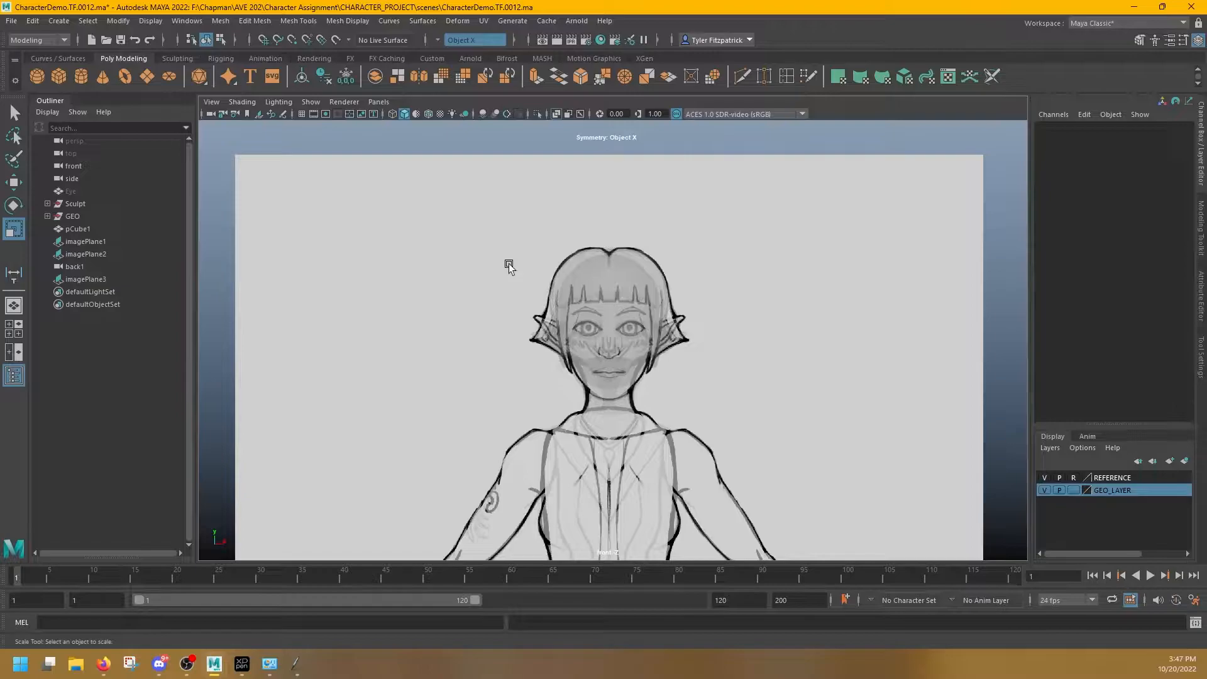
Switch to the side orthographic view and move the reference cube to a Translate Z of about -33.5, clear of the side drawing
{"action": "middle_click_drag", "start_coordinate": [508, 263], "coordinate": [507, 219], "text": "alt"}
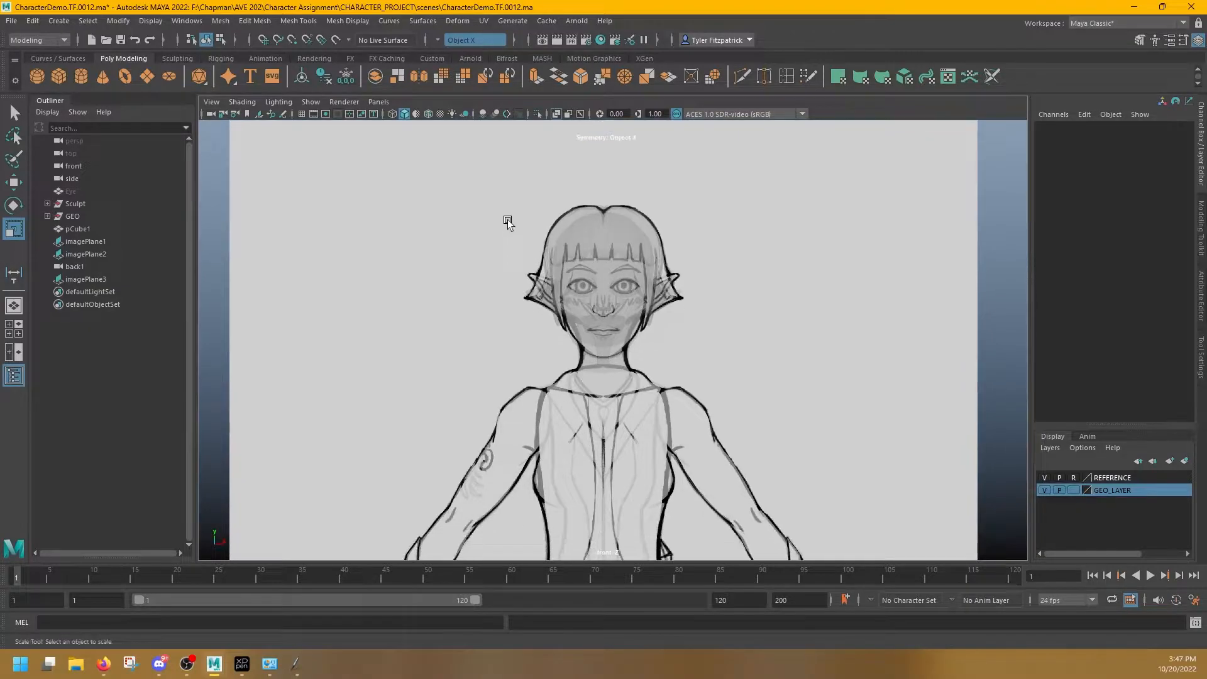
{"action": "left_click", "coordinate": [377, 102]}
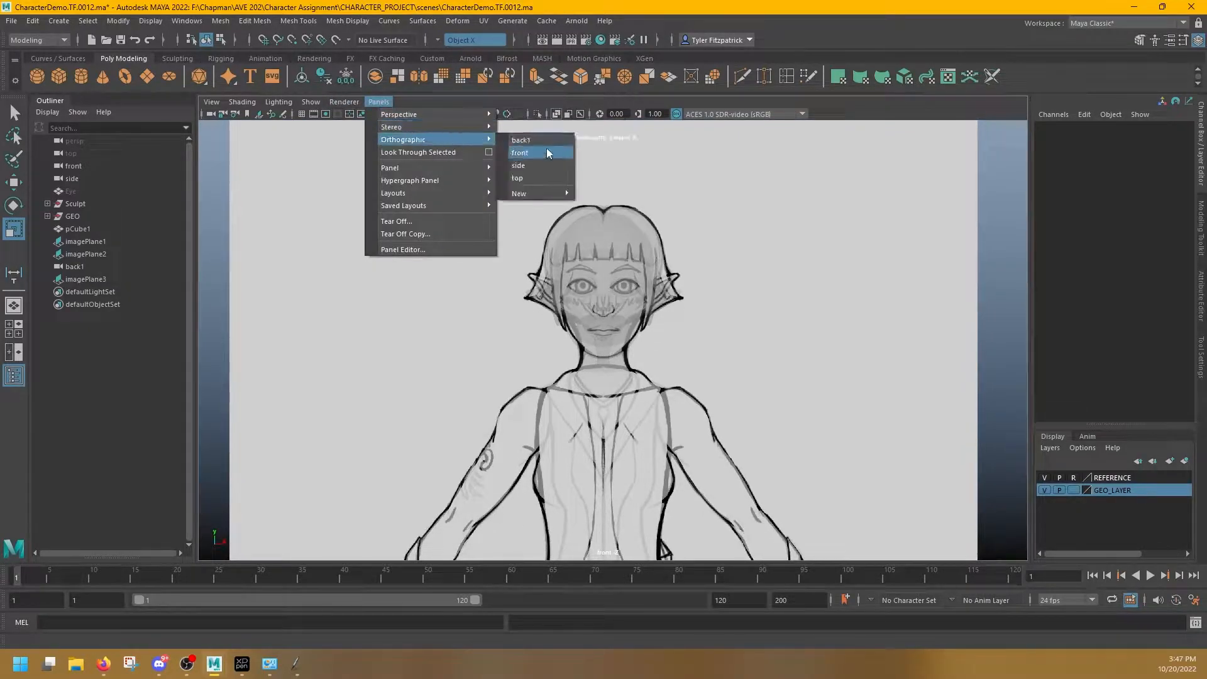
{"action": "left_click", "coordinate": [542, 161]}
{"action": "middle_click_drag", "start_coordinate": [697, 202], "coordinate": [696, 390], "text": "alt"}
{"action": "scroll", "coordinate": [697, 390], "scroll_direction": "down", "scroll_amount": 5}
{"action": "middle_click_drag", "start_coordinate": [722, 226], "coordinate": [743, 492], "text": "alt"}
{"action": "left_click", "coordinate": [654, 412]}
{"action": "key", "text": "w"}
{"action": "left_click_drag", "start_coordinate": [601, 290], "coordinate": [775, 309]}
Examine the head's fit against the side drawing and its placement among the image planes in the four-panel and perspective views
{"action": "middle_click_drag", "start_coordinate": [707, 228], "coordinate": [693, 557], "text": "alt"}
{"action": "middle_click_drag", "start_coordinate": [654, 288], "coordinate": [641, 329], "text": "alt"}
{"action": "scroll", "coordinate": [594, 293], "scroll_direction": "up", "scroll_amount": 6}
{"action": "middle_click_drag", "start_coordinate": [520, 275], "coordinate": [593, 217], "text": "alt"}
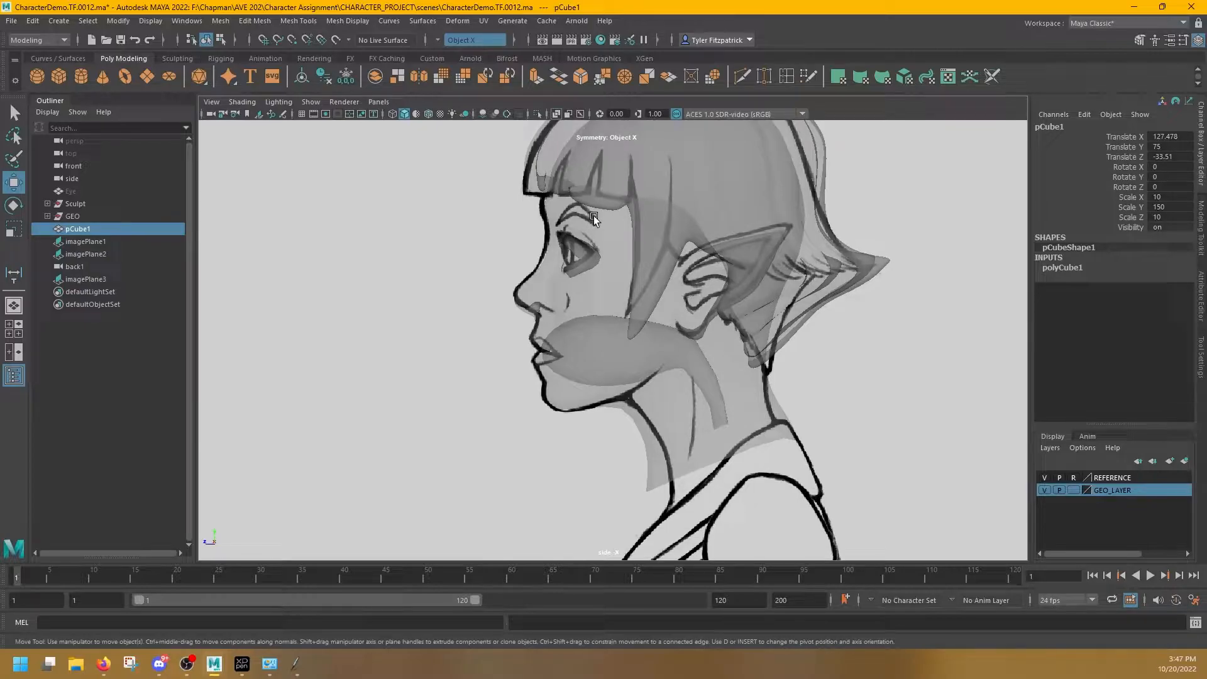
{"action": "key", "text": "space"}
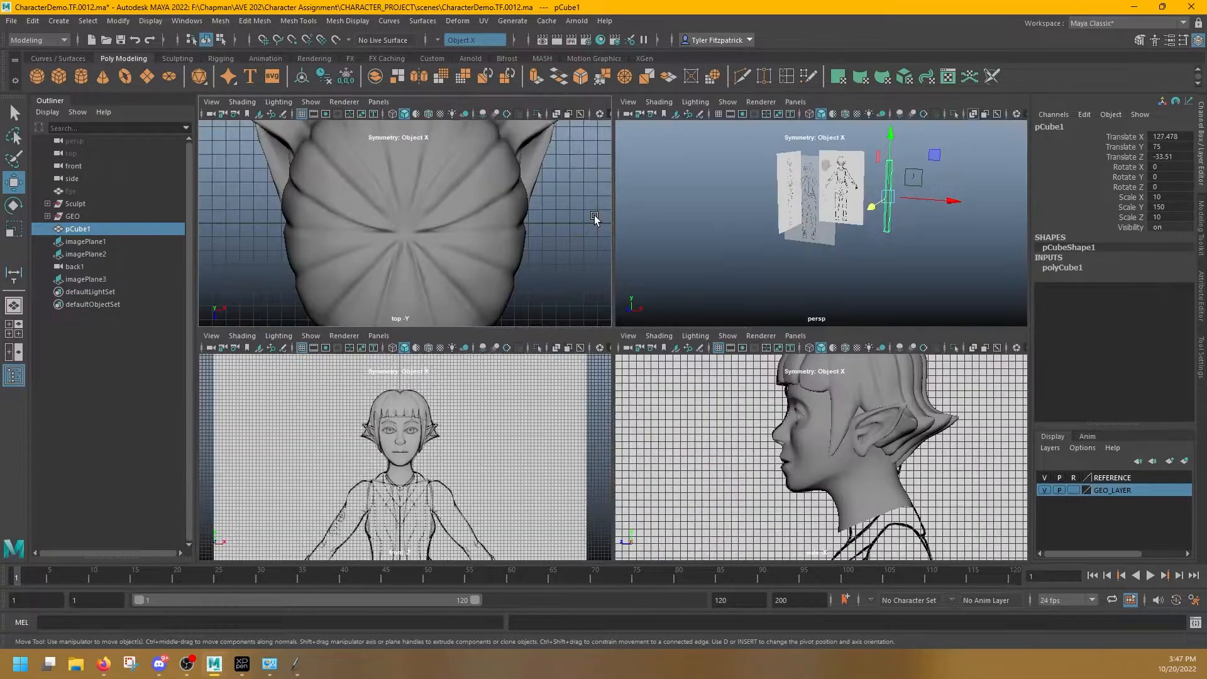
{"action": "scroll", "coordinate": [873, 215], "scroll_direction": "up", "scroll_amount": 12}
{"action": "left_click_drag", "start_coordinate": [881, 219], "coordinate": [850, 246], "text": "alt"}
{"action": "middle_click_drag", "start_coordinate": [850, 246], "coordinate": [876, 318], "text": "alt"}
{"action": "scroll", "coordinate": [876, 319], "scroll_direction": "down", "scroll_amount": 5}
{"action": "key", "text": "space"}
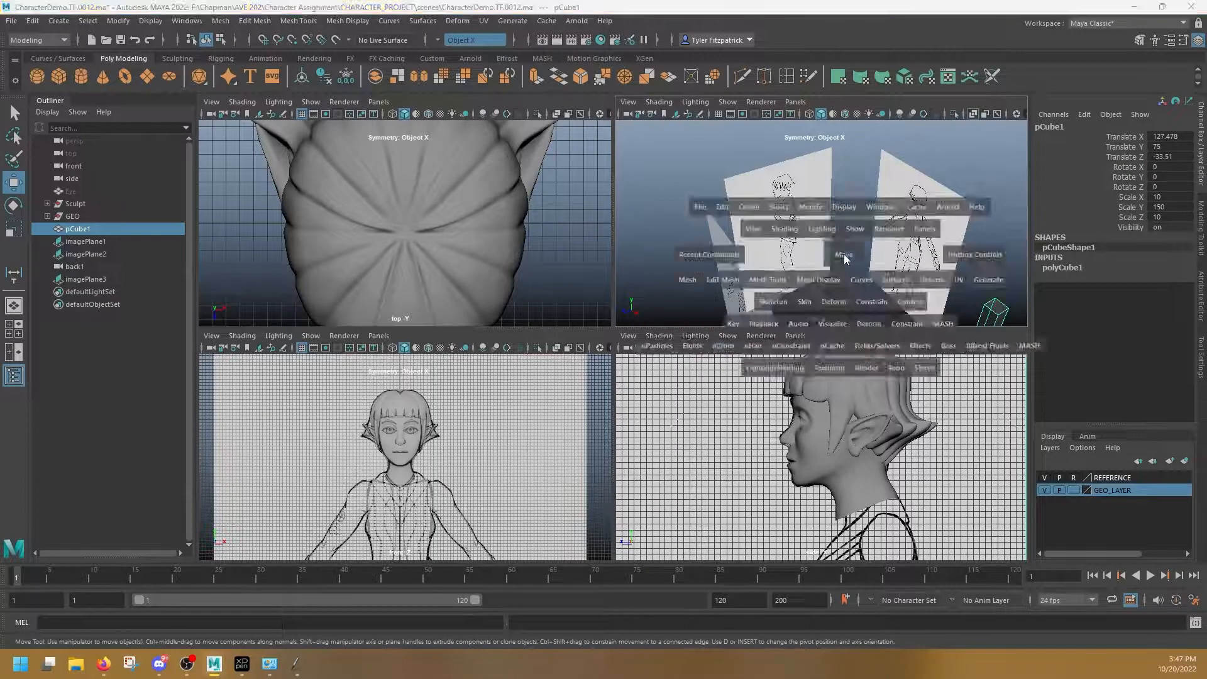
{"action": "scroll", "coordinate": [659, 398], "scroll_direction": "up", "scroll_amount": 6}
{"action": "left_click_drag", "start_coordinate": [658, 398], "coordinate": [697, 316], "text": "alt"}
{"action": "scroll", "coordinate": [640, 395], "scroll_direction": "down", "scroll_amount": 5}
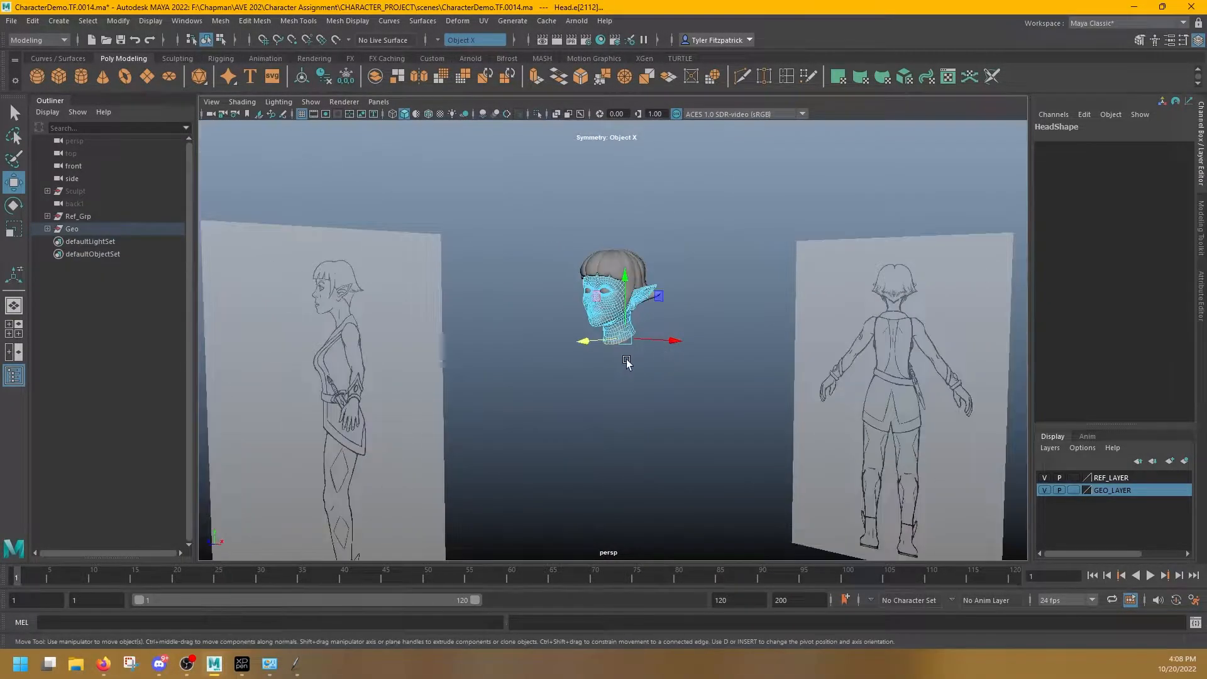
{"action": "left_click_drag", "start_coordinate": [628, 363], "coordinate": [655, 358], "text": "alt"}
{"action": "scroll", "coordinate": [655, 371], "scroll_direction": "up", "scroll_amount": 6}
{"action": "middle_click_drag", "start_coordinate": [631, 380], "coordinate": [634, 292], "text": "alt"}
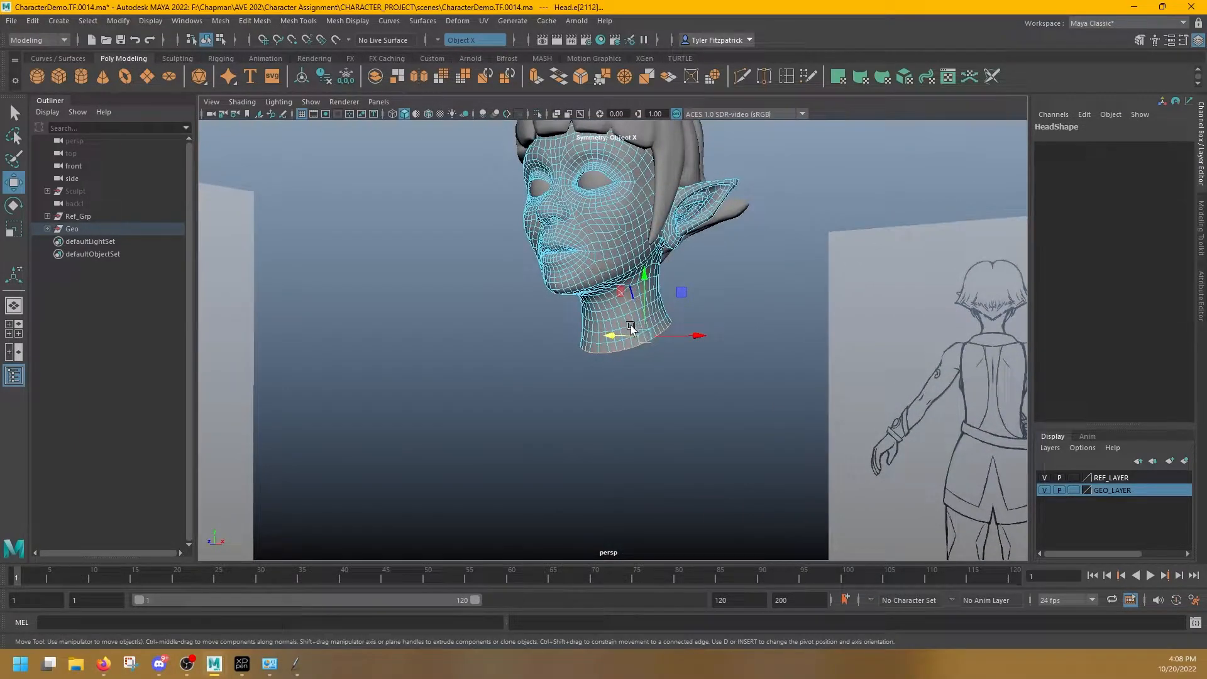
{"action": "scroll", "coordinate": [537, 330], "scroll_direction": "down", "scroll_amount": 5}
{"action": "left_click_drag", "start_coordinate": [538, 330], "coordinate": [574, 410], "text": "alt"}
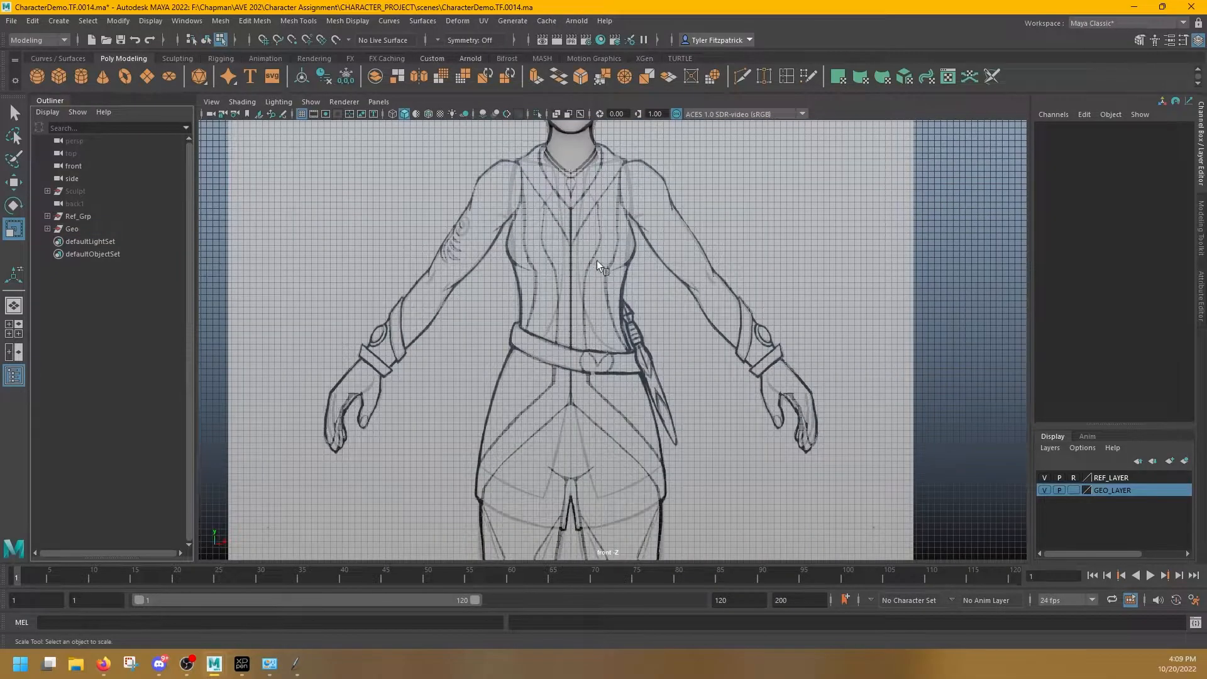
Extrude the open border edge at the base of the head's neck downward and flare it outward
{"action": "key", "text": "space"}
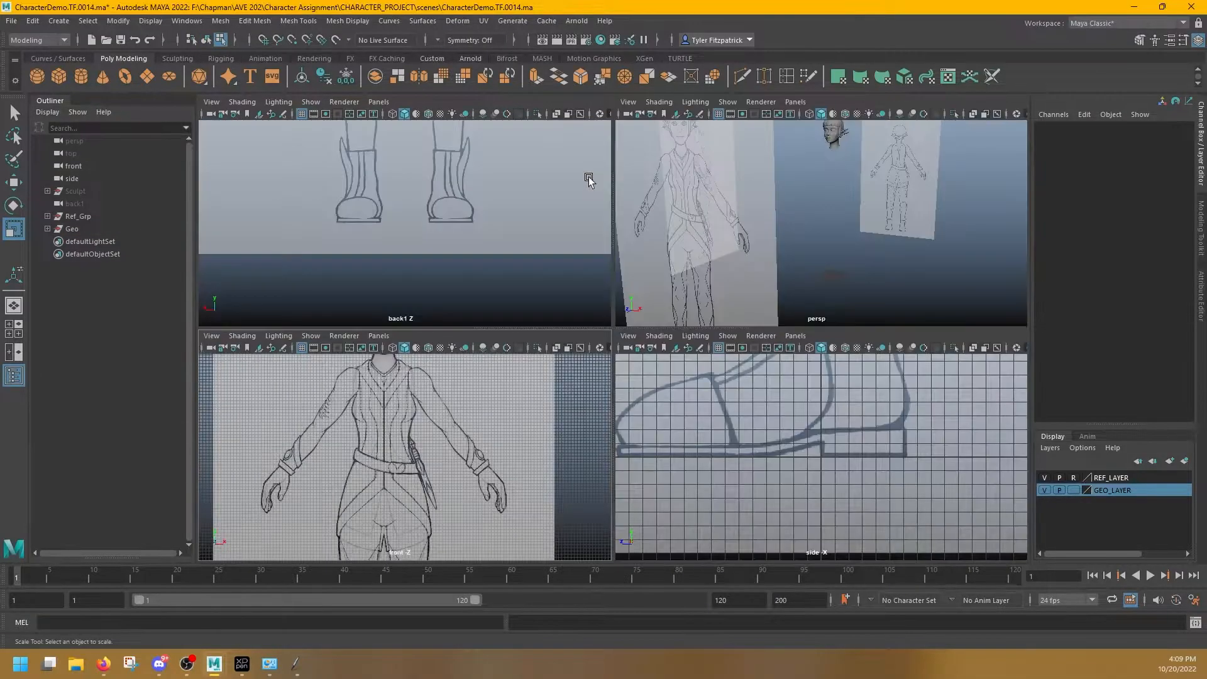
{"action": "key", "text": "space"}
{"action": "scroll", "coordinate": [643, 166], "scroll_direction": "up", "scroll_amount": 5}
{"action": "middle_click_drag", "start_coordinate": [664, 164], "coordinate": [695, 490], "text": "alt"}
{"action": "scroll", "coordinate": [702, 158], "scroll_direction": "up", "scroll_amount": 3}
{"action": "middle_click_drag", "start_coordinate": [720, 189], "coordinate": [617, 437], "text": "alt"}
{"action": "right_click_drag", "start_coordinate": [715, 319], "coordinate": [710, 327]}
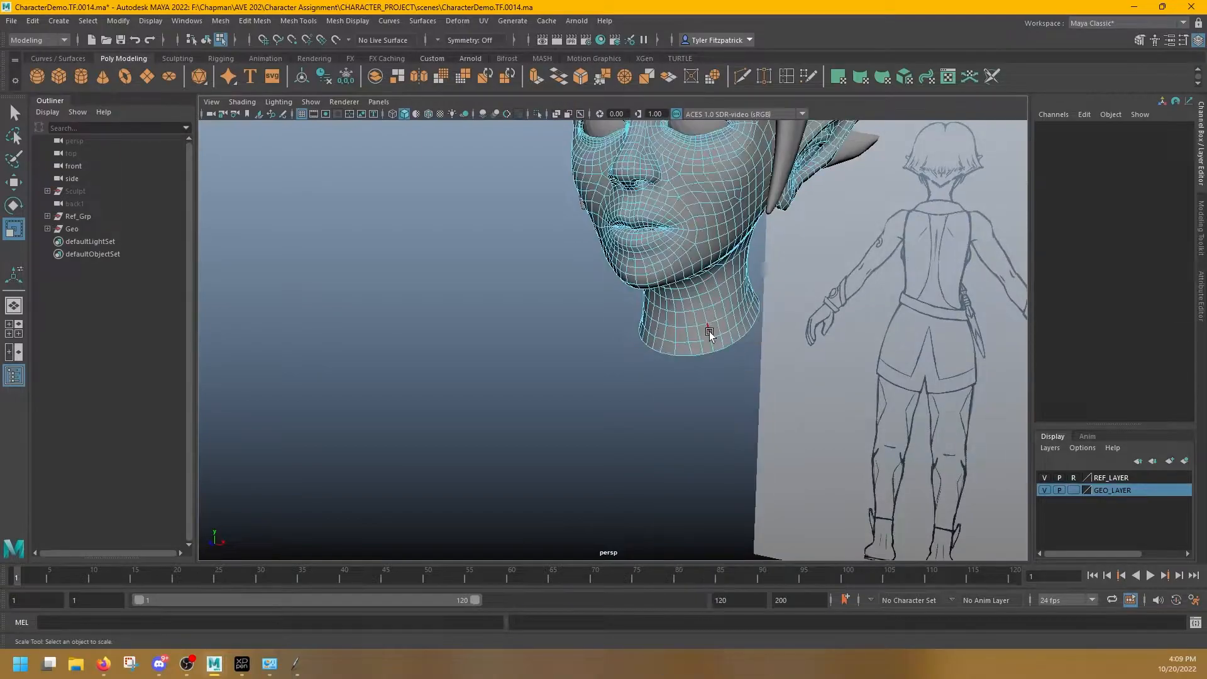
{"action": "double_click", "coordinate": [717, 355]}
{"action": "middle_click_drag", "start_coordinate": [706, 346], "coordinate": [651, 309], "text": "alt"}
{"action": "key", "text": "w"}
{"action": "left_click_drag", "start_coordinate": [651, 237], "coordinate": [678, 345], "text": "shift"}
{"action": "key", "text": "r"}
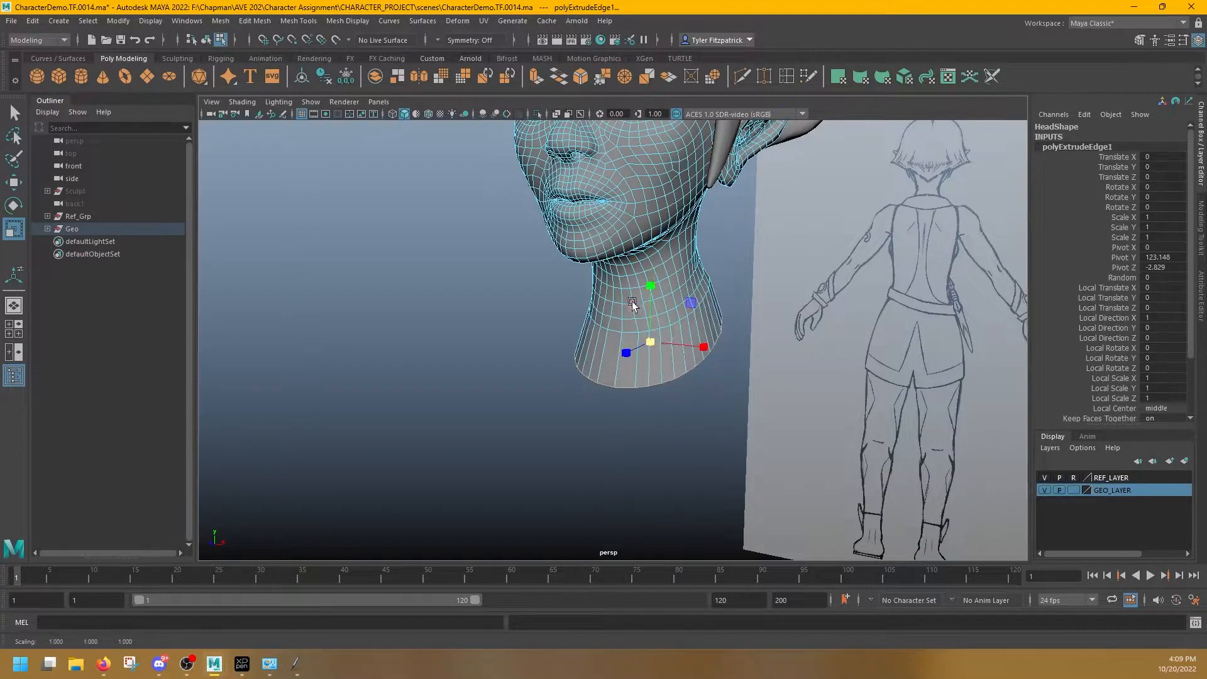
In the front view, raise the extruded neck edge to fit the base of the drawn neck
{"action": "key", "text": "space"}
{"action": "key", "text": "space"}
{"action": "middle_click_drag", "start_coordinate": [470, 401], "coordinate": [468, 534], "text": "alt"}
{"action": "scroll", "coordinate": [590, 316], "scroll_direction": "up", "scroll_amount": 5}
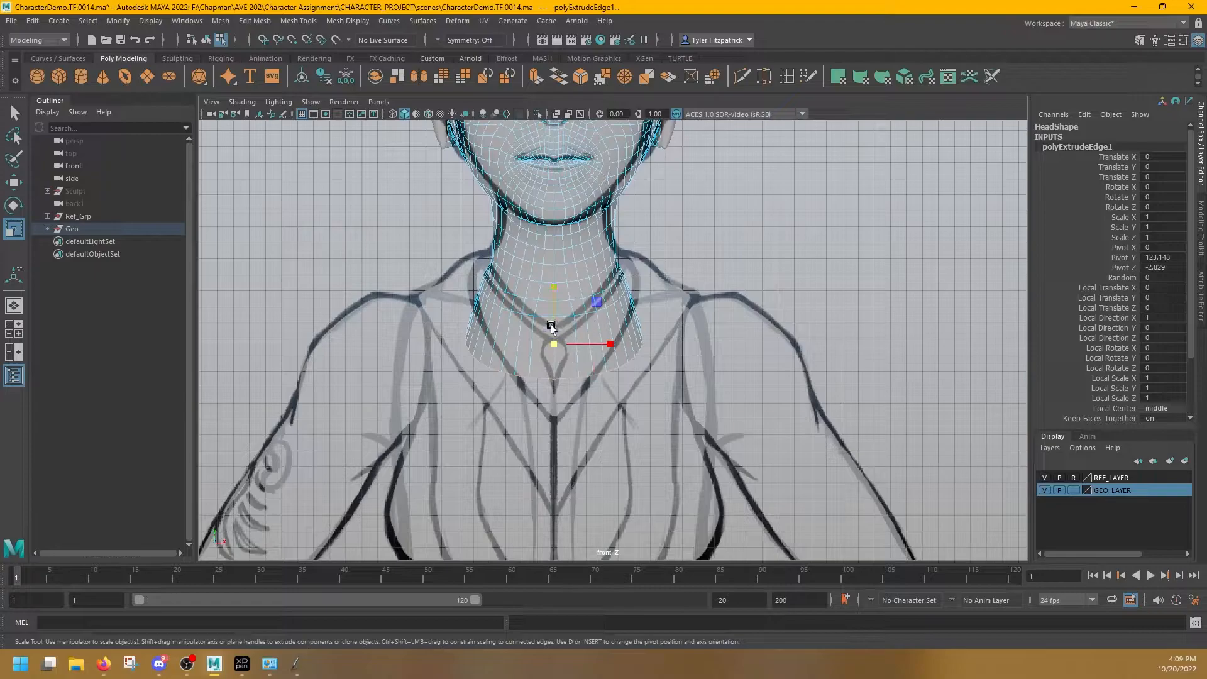
{"action": "key", "text": "w"}
{"action": "left_click_drag", "start_coordinate": [551, 323], "coordinate": [549, 296]}
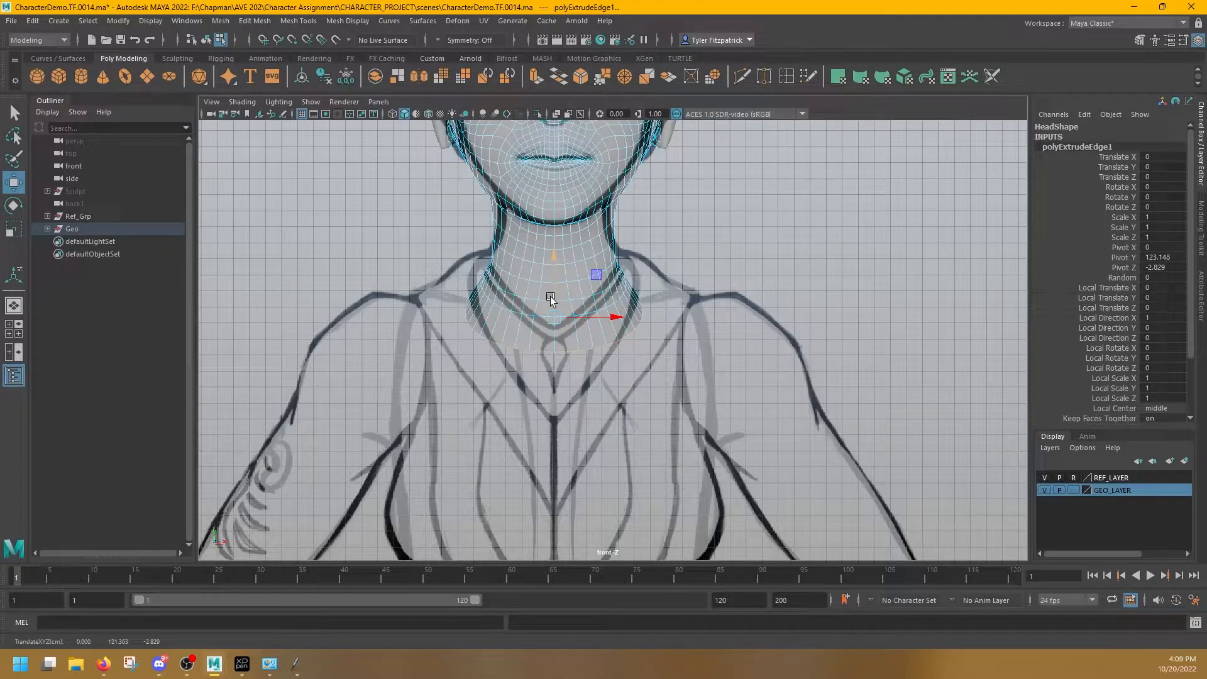
{"action": "left_click_drag", "start_coordinate": [550, 296], "coordinate": [561, 267]}
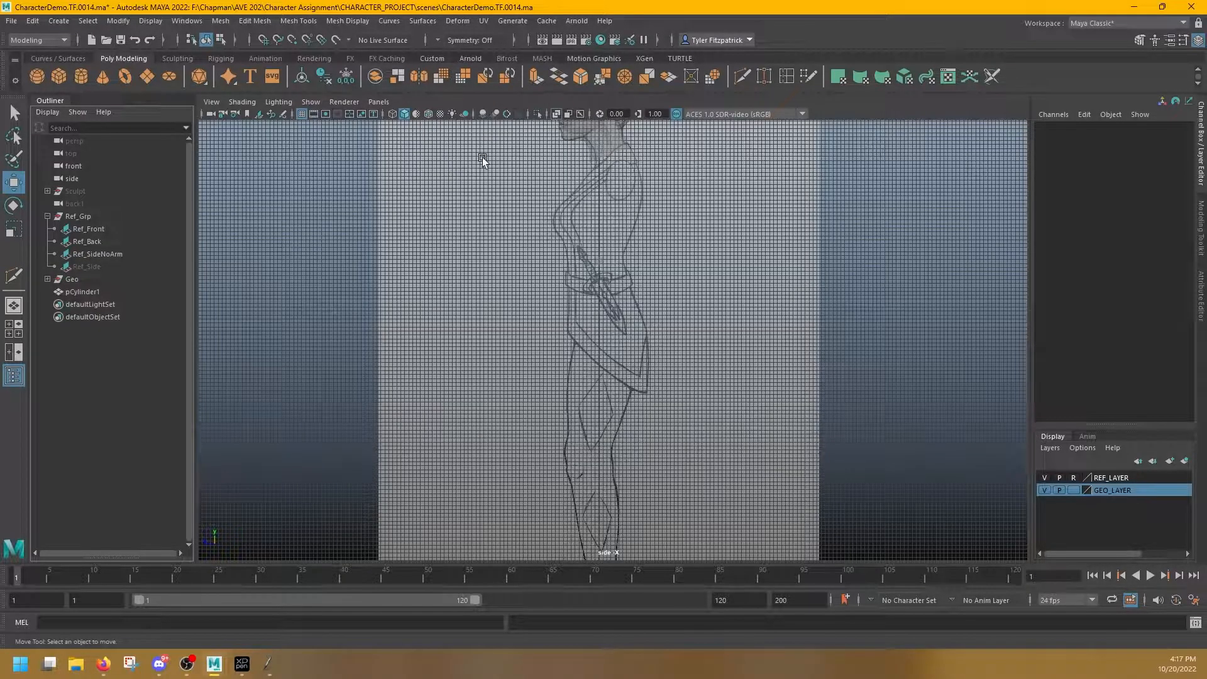
Turn off X-ray display in the side view so the head shows solid over the drawing
{"action": "middle_click_drag", "start_coordinate": [765, 192], "coordinate": [774, 300], "text": "alt"}
{"action": "scroll", "coordinate": [723, 274], "scroll_direction": "up", "scroll_amount": 5}
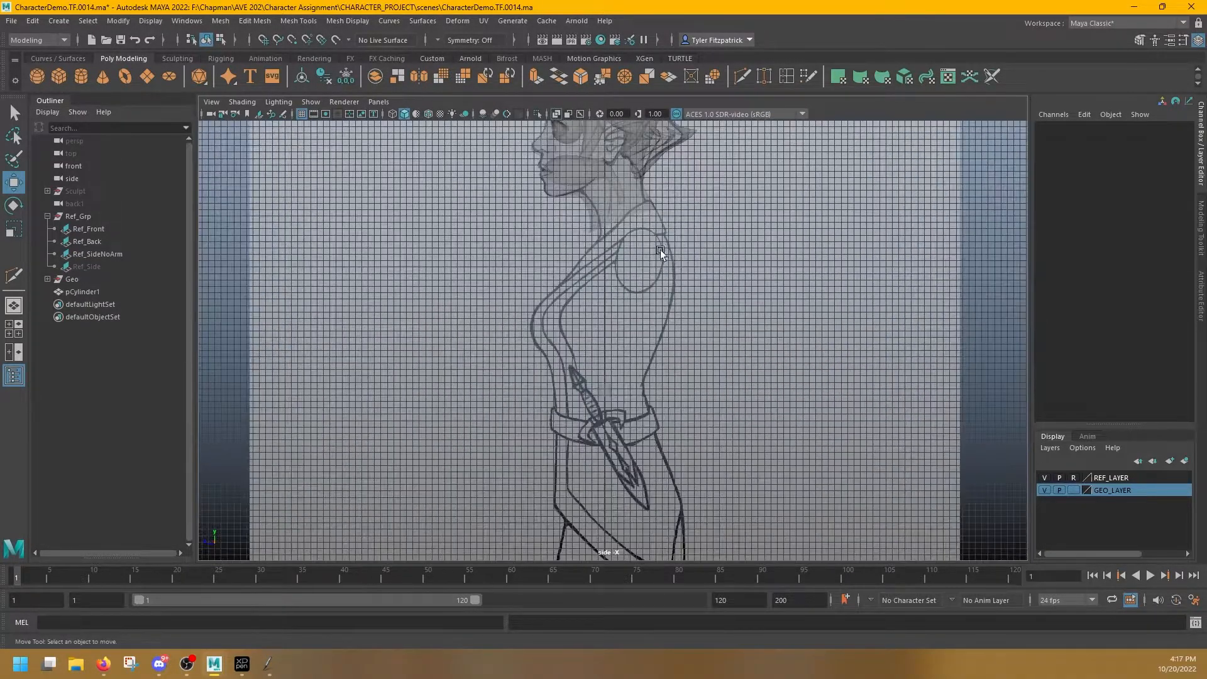
{"action": "left_click", "coordinate": [556, 113]}
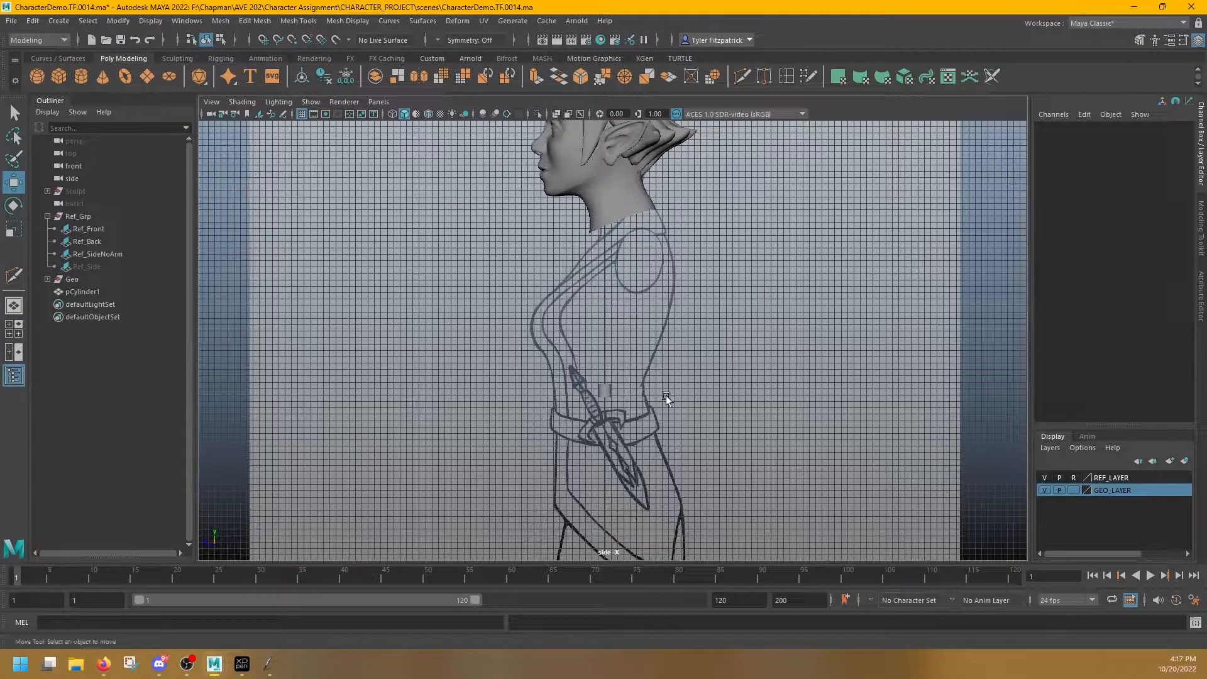
Select the small cylinder near the waist and set its Subdivisions Axis to 16
{"action": "left_click", "coordinate": [610, 389]}
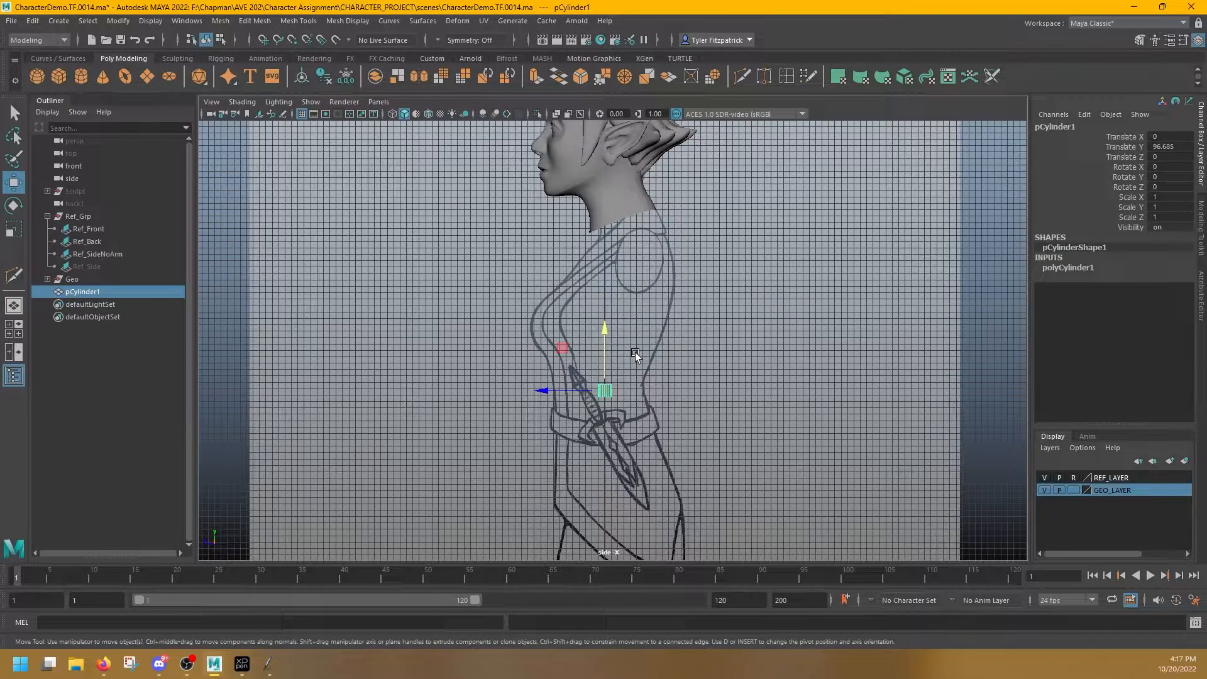
{"action": "scroll", "coordinate": [623, 347], "scroll_direction": "up", "scroll_amount": 3}
{"action": "key", "text": "space"}
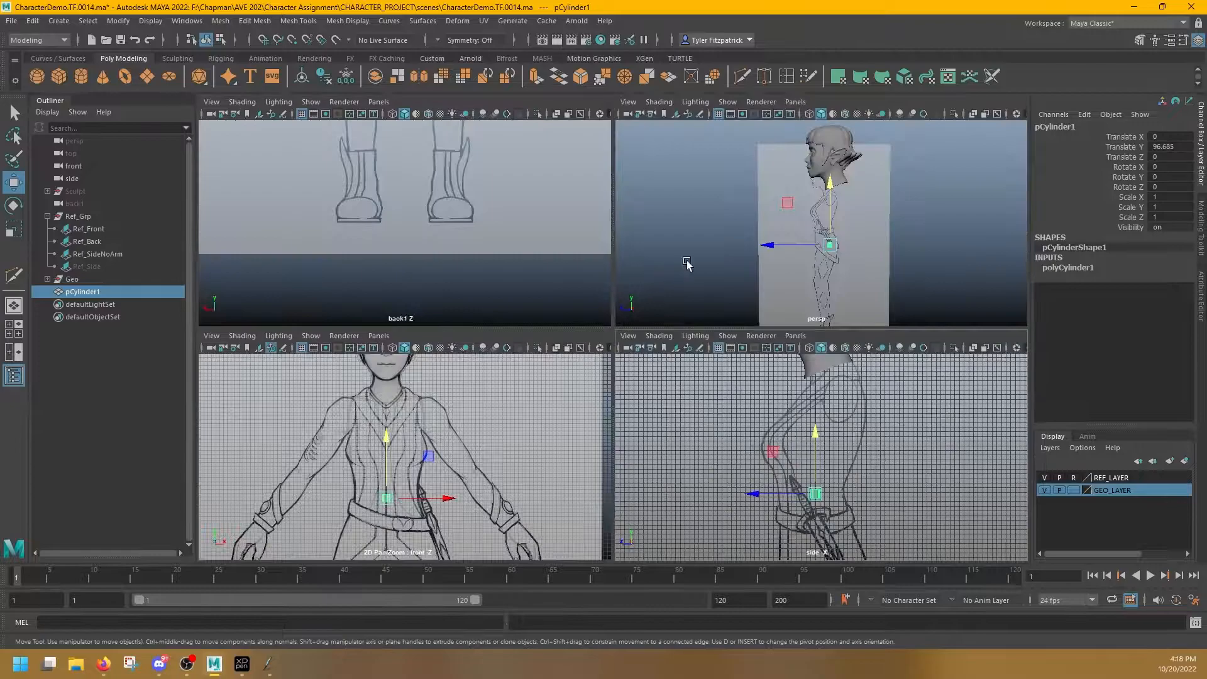
{"action": "key", "text": "space"}
{"action": "left_click_drag", "start_coordinate": [722, 283], "coordinate": [627, 344], "text": "alt"}
{"action": "scroll", "coordinate": [629, 349], "scroll_direction": "up", "scroll_amount": 5}
{"action": "scroll", "coordinate": [685, 449], "scroll_direction": "down", "scroll_amount": 3}
{"action": "left_click_drag", "start_coordinate": [685, 451], "coordinate": [689, 403], "text": "alt"}
{"action": "key", "text": "f"}
{"action": "scroll", "coordinate": [648, 360], "scroll_direction": "down", "scroll_amount": 5}
{"action": "left_click_drag", "start_coordinate": [653, 303], "coordinate": [658, 329], "text": "alt"}
{"action": "left_click", "coordinate": [1066, 268]}
{"action": "left_click", "coordinate": [1162, 288]}
{"action": "left_click", "coordinate": [1177, 298]}
{"action": "type", "text": "16"}
{"action": "key", "text": "Return"}
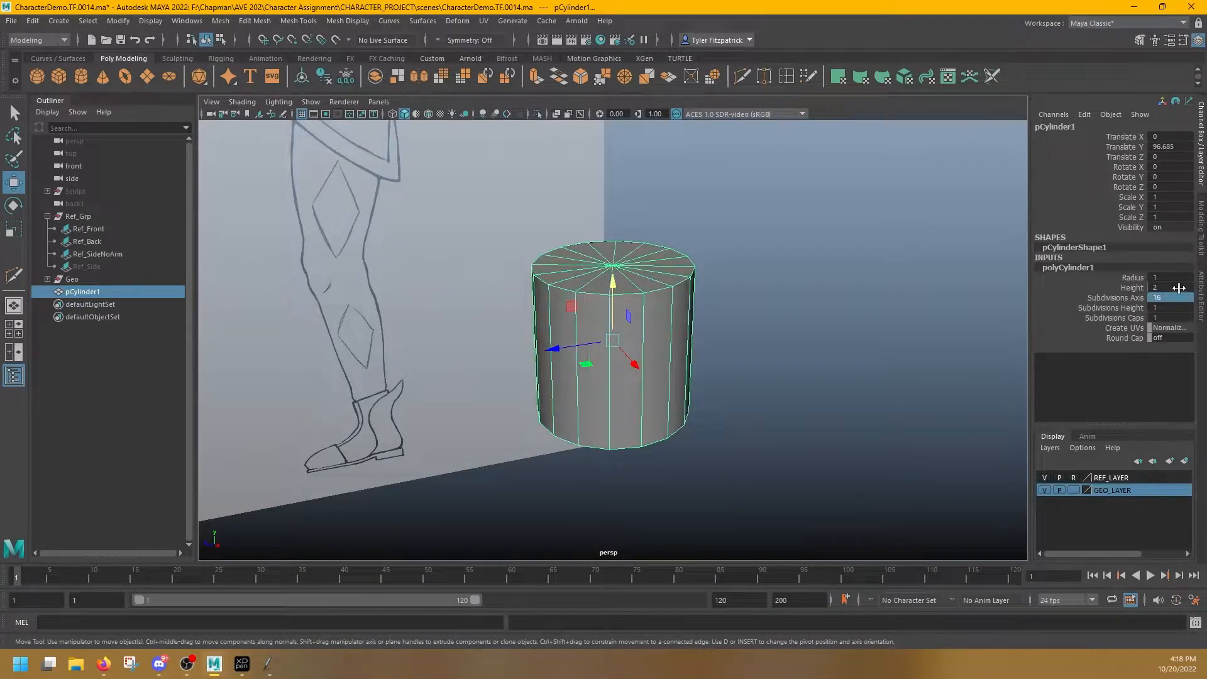
Delete the cylinder's top and bottom cap faces so only the open side wall is left
{"action": "right_click_drag", "start_coordinate": [579, 264], "coordinate": [582, 295]}
{"action": "left_click_drag", "start_coordinate": [571, 297], "coordinate": [571, 270], "text": "alt"}
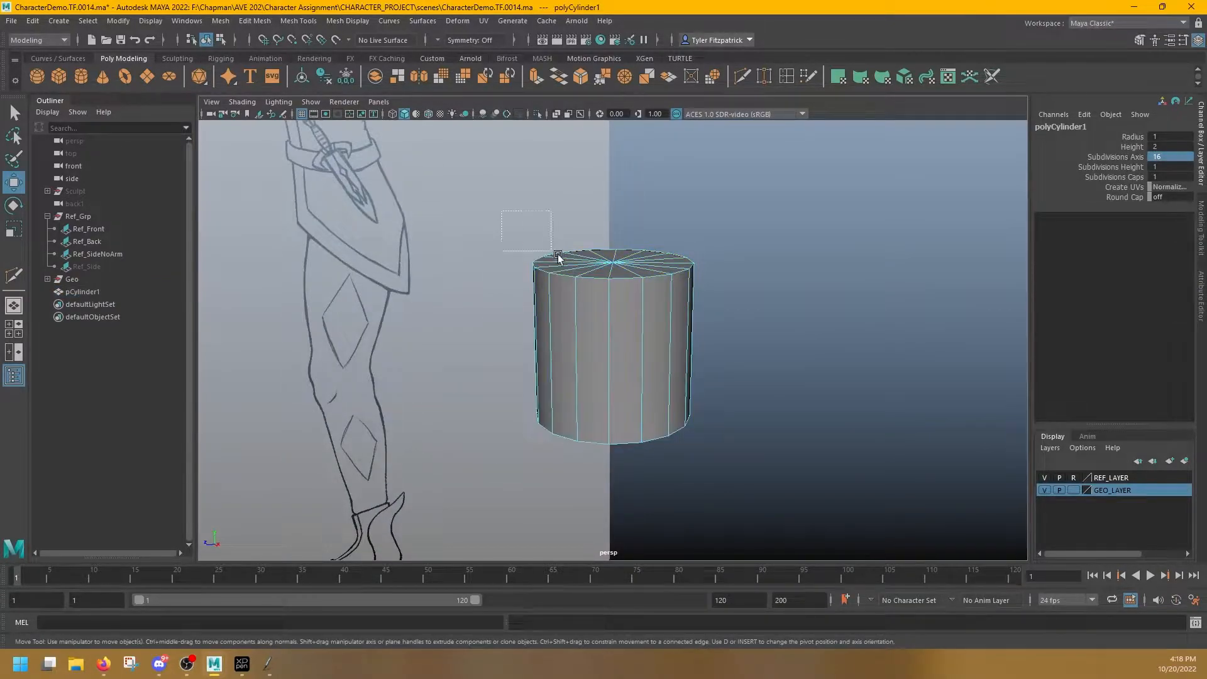
{"action": "double_click", "coordinate": [645, 345]}
{"action": "left_click_drag", "start_coordinate": [488, 361], "coordinate": [994, 481], "text": "ctrl"}
{"action": "key", "text": "Delete"}
{"action": "left_click_drag", "start_coordinate": [651, 414], "coordinate": [656, 348], "text": "alt"}
{"action": "left_click_drag", "start_coordinate": [507, 453], "coordinate": [783, 379]}
{"action": "left_click_drag", "start_coordinate": [505, 220], "coordinate": [981, 271], "text": "ctrl"}
{"action": "key", "text": "Delete"}
{"action": "key", "text": "ctrl+z"}
{"action": "mouse_move", "coordinate": [672, 332]}
{"action": "left_mouse_down", "text": "alt"}
{"action": "mouse_move", "coordinate": [673, 347]}
{"action": "mouse_move", "coordinate": [668, 333]}
{"action": "left_mouse_up", "text": "alt"}
{"action": "left_click_drag", "start_coordinate": [456, 229], "coordinate": [870, 315], "text": "ctrl"}
{"action": "key", "text": "Delete"}
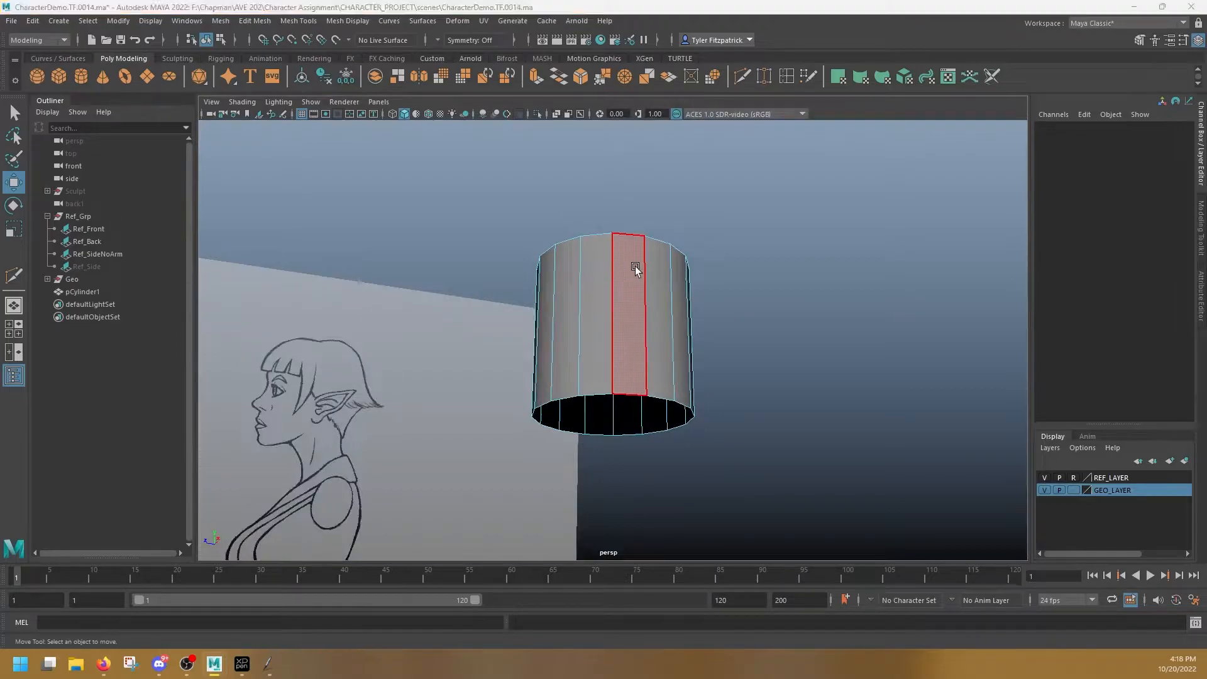
In the side view, scale up the open cylinder and position it over the drawn waist
{"action": "key", "text": "space"}
{"action": "key", "text": "space"}
{"action": "scroll", "coordinate": [829, 500], "scroll_direction": "up", "scroll_amount": 3}
{"action": "scroll", "coordinate": [755, 474], "scroll_direction": "down", "scroll_amount": 2}
{"action": "middle_click_drag", "start_coordinate": [612, 401], "coordinate": [632, 320], "text": "alt"}
{"action": "scroll", "coordinate": [619, 327], "scroll_direction": "up", "scroll_amount": 4}
{"action": "right_click_drag", "start_coordinate": [613, 329], "coordinate": [663, 310]}
{"action": "key", "text": "r"}
{"action": "left_click_drag", "start_coordinate": [623, 350], "coordinate": [778, 418]}
{"action": "scroll", "coordinate": [794, 425], "scroll_direction": "down", "scroll_amount": 2}
{"action": "middle_click_drag", "start_coordinate": [795, 393], "coordinate": [751, 443], "text": "alt"}
{"action": "key", "text": "w"}
{"action": "mouse_move", "coordinate": [532, 402]}
{"action": "left_mouse_down"}
{"action": "mouse_move", "coordinate": [514, 403]}
{"action": "mouse_move", "coordinate": [527, 406]}
{"action": "left_mouse_up"}
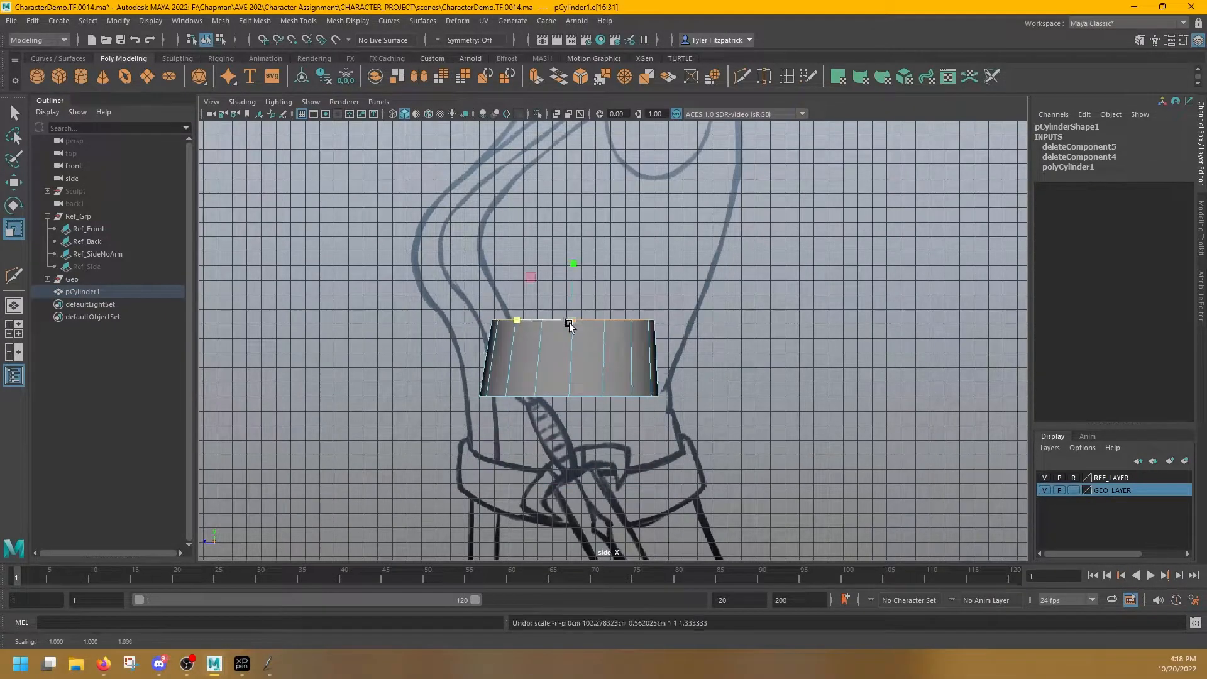
{"action": "left_click_drag", "start_coordinate": [516, 320], "coordinate": [497, 320]}
{"action": "key", "text": "w"}
{"action": "left_click_drag", "start_coordinate": [571, 329], "coordinate": [571, 278], "text": "shift"}
{"action": "key", "text": "r"}
{"action": "left_click_drag", "start_coordinate": [516, 278], "coordinate": [562, 229]}
{"action": "key", "text": "w"}
{"action": "key", "text": "ctrl+z"}
{"action": "key", "text": "ctrl+z"}
{"action": "key", "text": "ctrl+z"}
{"action": "key", "text": "ctrl+z"}
{"action": "key", "text": "ctrl+z"}
{"action": "key", "text": "ctrl+z"}
{"action": "key", "text": "ctrl+z"}
{"action": "key", "text": "ctrl+z"}
{"action": "key", "text": "ctrl+z"}
{"action": "key", "text": "ctrl+z"}
Adjust the height, depth and size of the cylinder's top edge loop to fit the waist outline in the side drawing
{"action": "left_click_drag", "start_coordinate": [574, 407], "coordinate": [575, 322]}
{"action": "left_click_drag", "start_coordinate": [511, 354], "coordinate": [503, 354]}
{"action": "right_click_drag", "start_coordinate": [553, 375], "coordinate": [553, 340]}
{"action": "double_click", "coordinate": [493, 309]}
{"action": "left_click_drag", "start_coordinate": [565, 252], "coordinate": [565, 276]}
{"action": "left_click_drag", "start_coordinate": [510, 334], "coordinate": [505, 335]}
{"action": "key", "text": "r"}
{"action": "key", "text": "w"}
Extrude the top edge loop upward and widen it to follow the drawn underside of the bust
{"action": "left_click_drag", "start_coordinate": [565, 310], "coordinate": [494, 273], "text": "shift"}
{"action": "key", "text": "r"}
{"action": "key", "text": "w"}
{"action": "left_click_drag", "start_coordinate": [567, 247], "coordinate": [514, 259]}
{"action": "key", "text": "r"}
{"action": "key", "text": "w"}
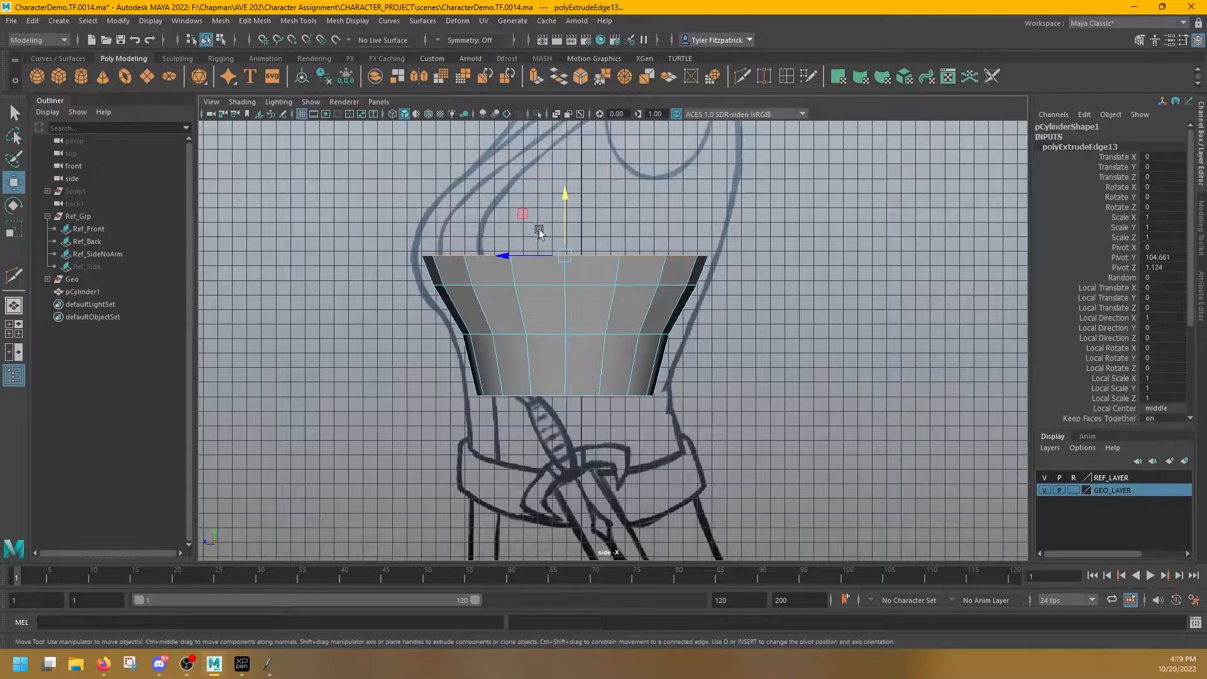
Extrude further rows up over the bust, shifting them backward to follow the sloping chest in the side drawing
{"action": "left_click_drag", "start_coordinate": [566, 230], "coordinate": [524, 220], "text": "shift"}
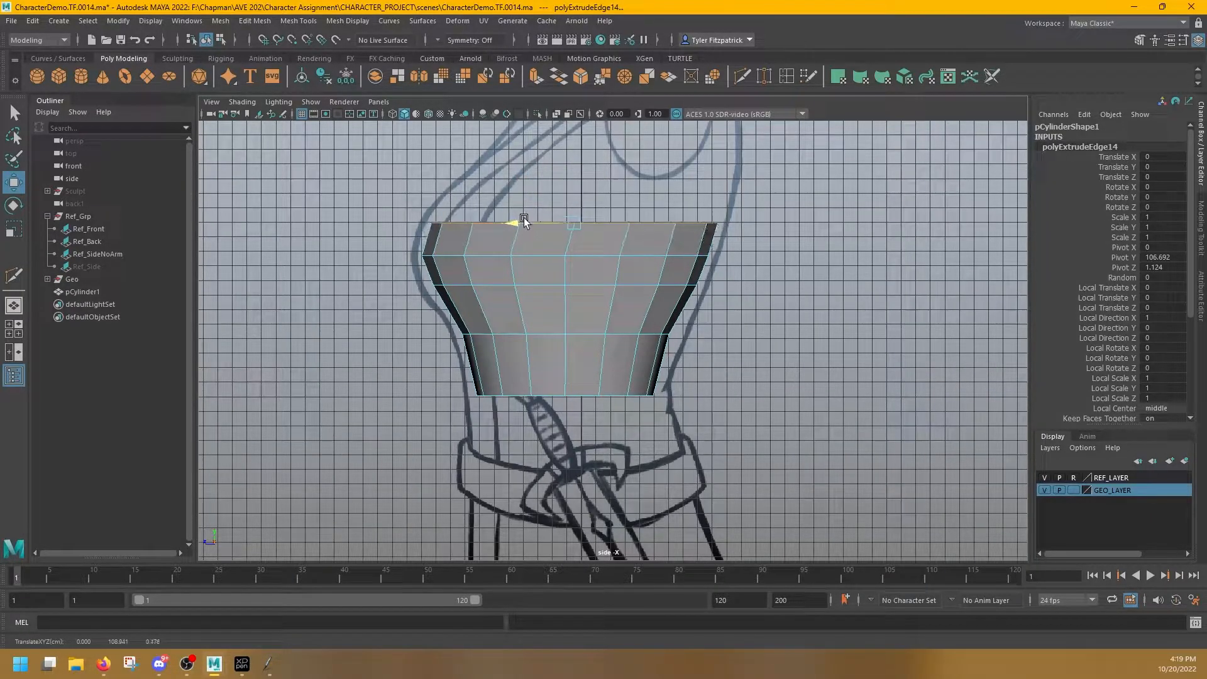
{"action": "key", "text": "ctrl+z"}
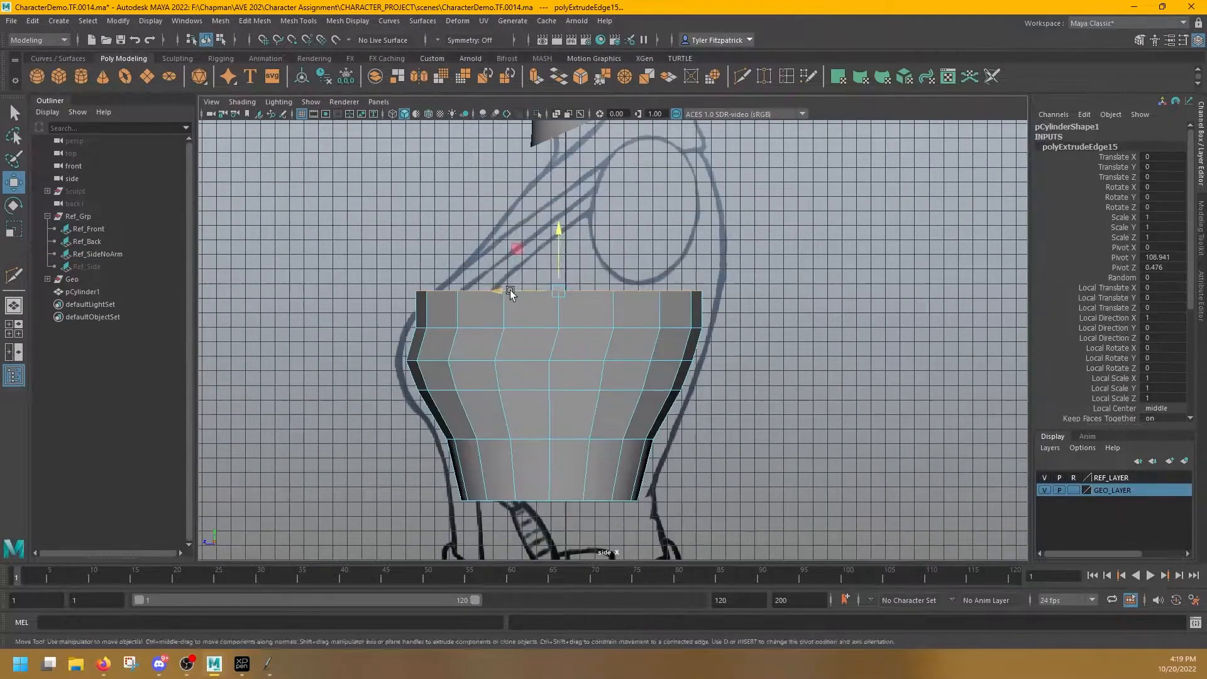
{"action": "left_click_drag", "start_coordinate": [511, 291], "coordinate": [525, 293]}
{"action": "key", "text": "ctrl+e"}
{"action": "left_click_drag", "start_coordinate": [585, 252], "coordinate": [579, 217]}
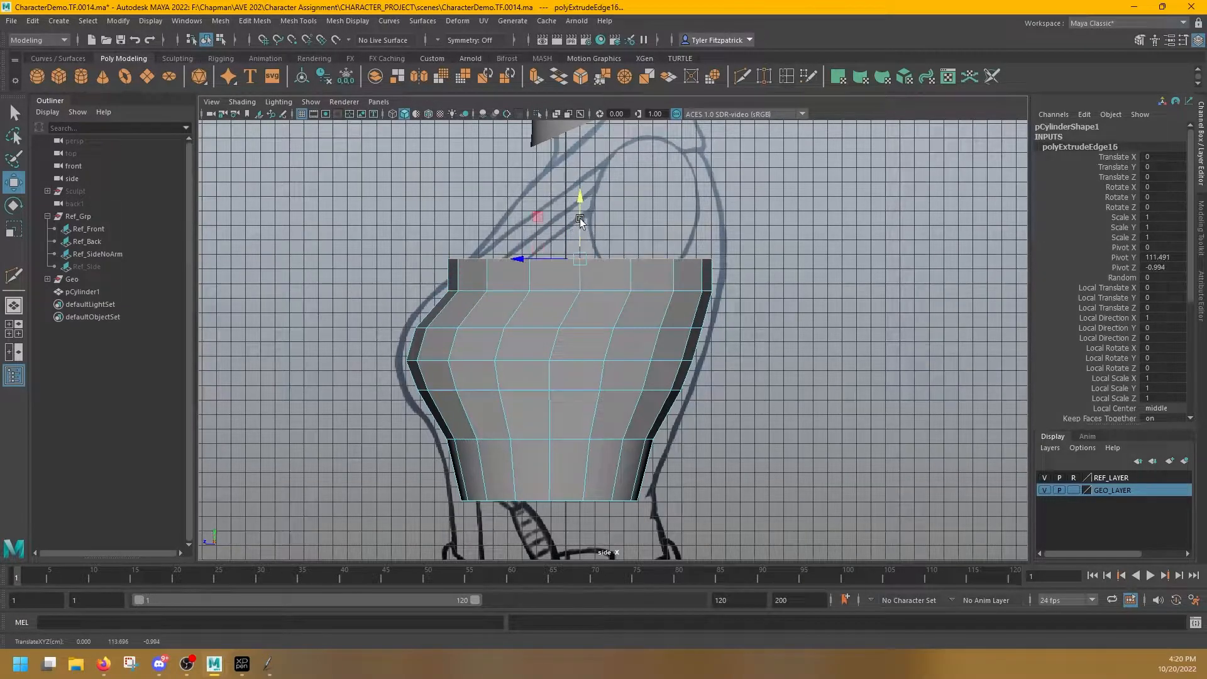
{"action": "left_click_drag", "start_coordinate": [539, 258], "coordinate": [567, 221]}
Extrude more torso rows up the upper chest, scaling and shifting them to fit the drawn chest and back
{"action": "key", "text": "ctrl+e"}
{"action": "key", "text": "e"}
{"action": "key", "text": "r"}
{"action": "middle_click_drag", "start_coordinate": [567, 222], "coordinate": [605, 308], "text": "alt"}
{"action": "key", "text": "w"}
{"action": "left_click_drag", "start_coordinate": [612, 264], "coordinate": [612, 217], "text": "shift"}
{"action": "key", "text": "e"}
{"action": "key", "text": "r"}
{"action": "mouse_move", "coordinate": [560, 246]}
{"action": "left_mouse_down"}
{"action": "mouse_move", "coordinate": [578, 246]}
{"action": "mouse_move", "coordinate": [552, 246]}
{"action": "left_mouse_up"}
{"action": "key", "text": "w"}
{"action": "left_click_drag", "start_coordinate": [611, 211], "coordinate": [611, 214]}
{"action": "left_click_drag", "start_coordinate": [549, 263], "coordinate": [551, 261]}
Extrude the top torso loop up to just below the neck and narrow it to the drawn shoulder slope
{"action": "key", "text": "r"}
{"action": "key", "text": "w"}
{"action": "left_click_drag", "start_coordinate": [616, 200], "coordinate": [616, 161], "text": "shift"}
{"action": "key", "text": "r"}
{"action": "left_click_drag", "start_coordinate": [564, 223], "coordinate": [575, 223]}
{"action": "key", "text": "w"}
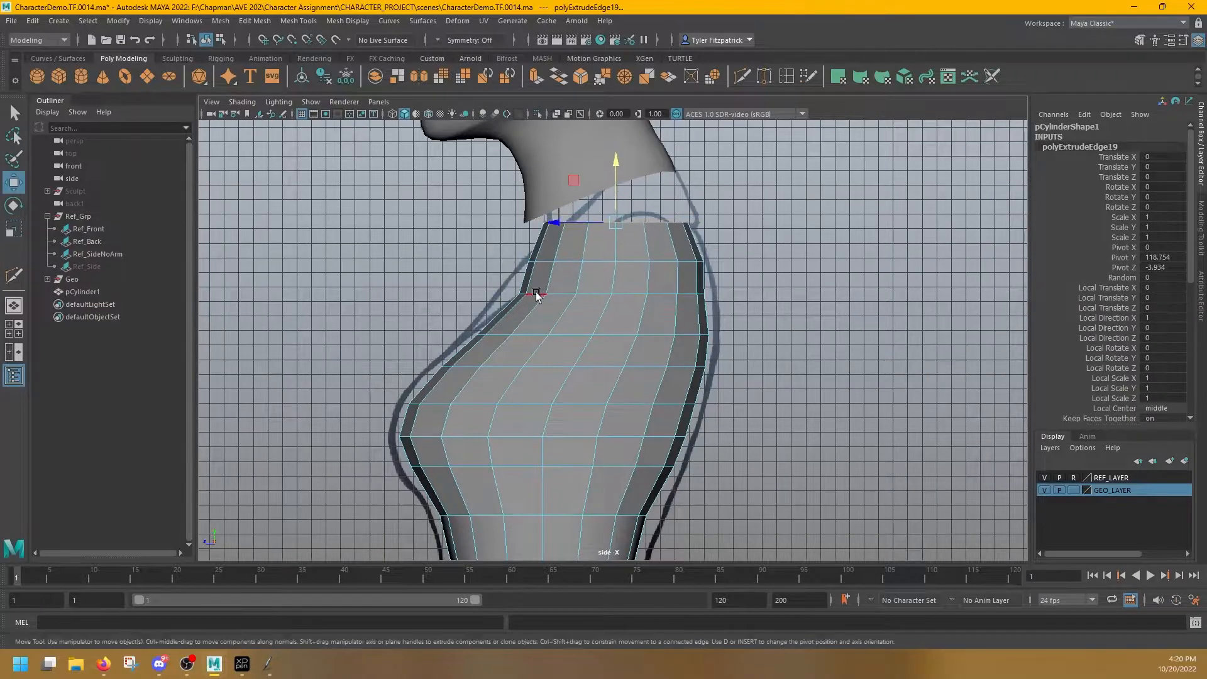
Extrude the torso's bottom edge loop downward in several rows through the belt and hips, following the side drawing
{"action": "left_click", "coordinate": [539, 294]}
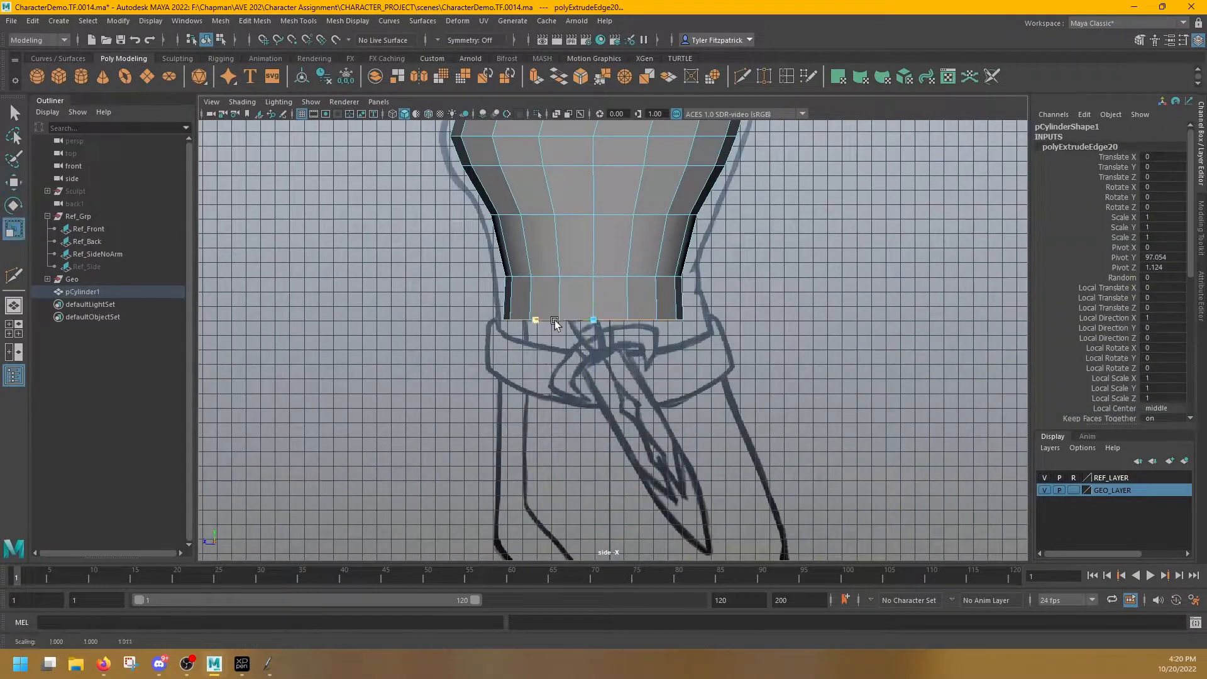
{"action": "left_click_drag", "start_coordinate": [525, 329], "coordinate": [550, 382]}
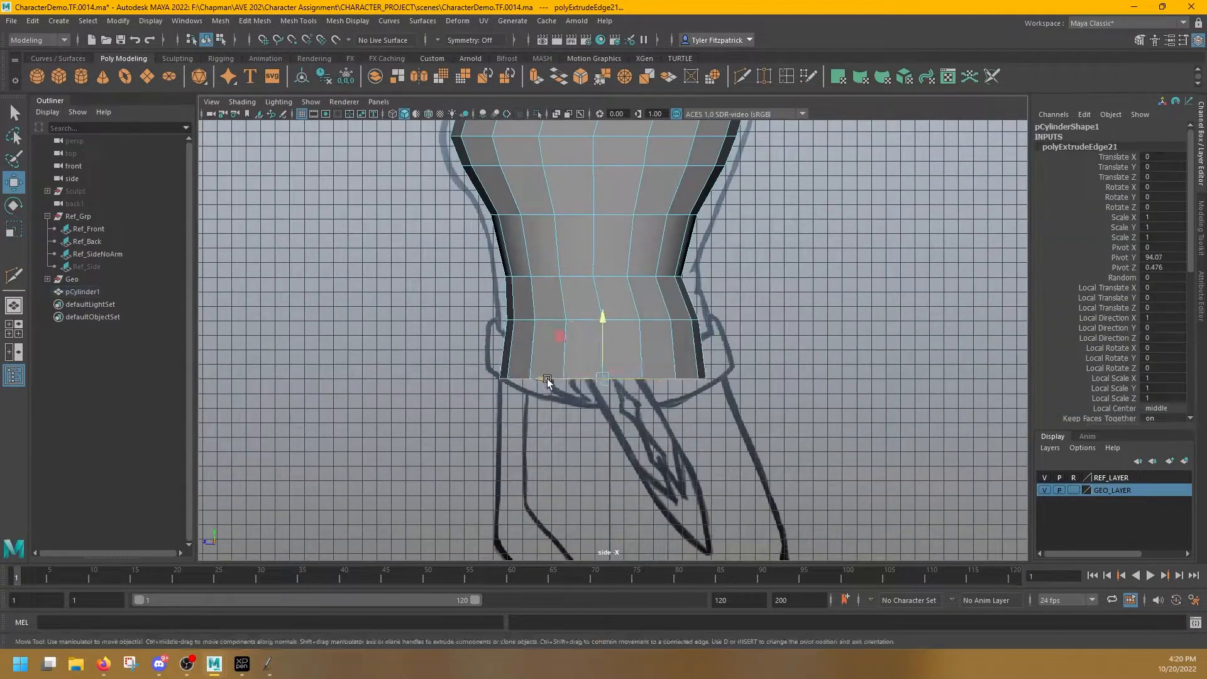
{"action": "left_click_drag", "start_coordinate": [631, 267], "coordinate": [631, 285], "text": "shift"}
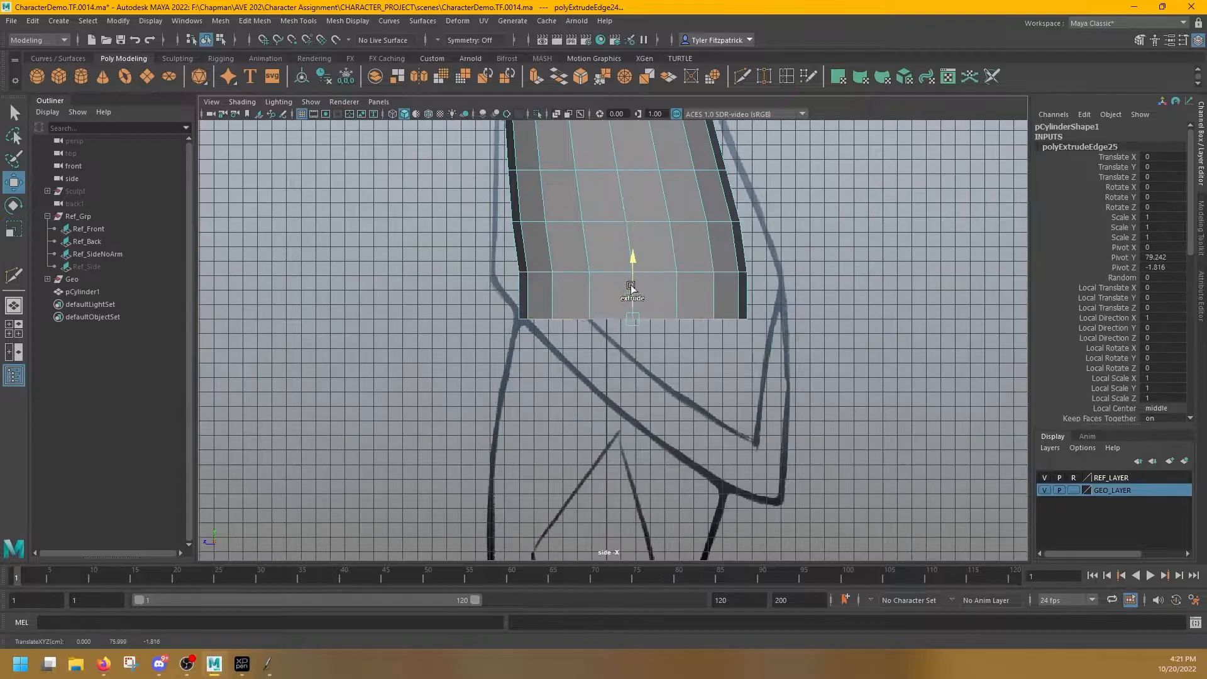
In the front view, widen the torso's edge loops around the bust to match the drawn chest outline
{"action": "scroll", "coordinate": [598, 255], "scroll_direction": "down", "scroll_amount": 3}
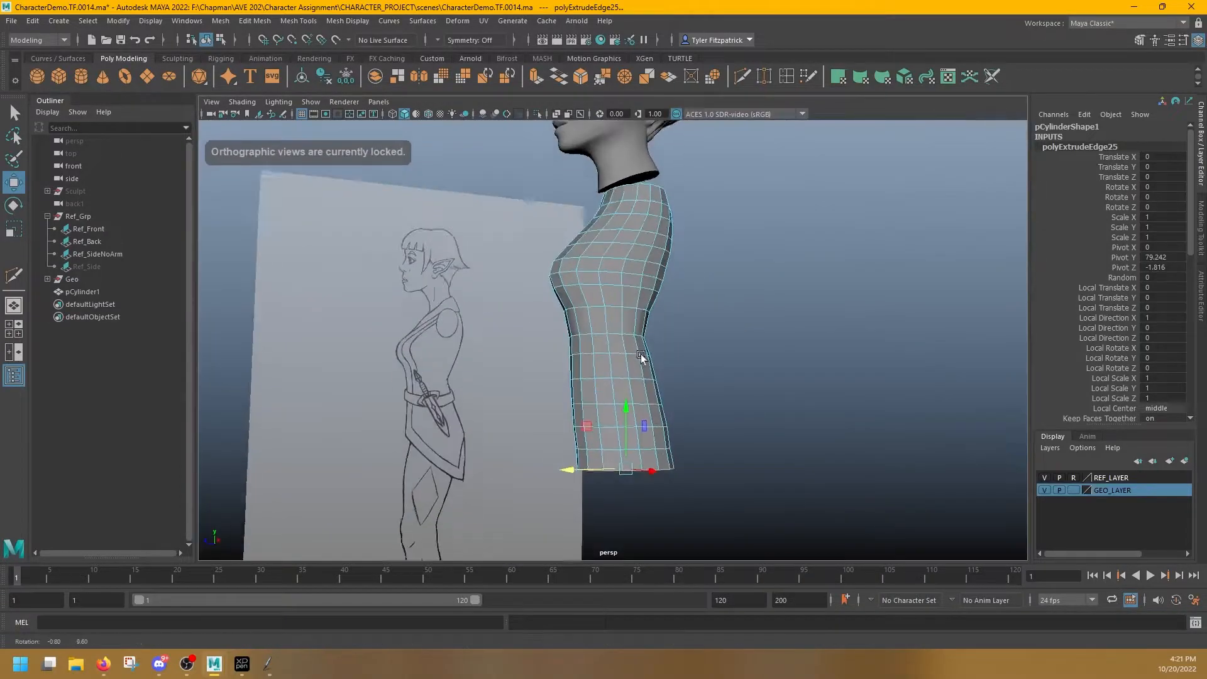
{"action": "left_click_drag", "start_coordinate": [629, 352], "coordinate": [712, 376], "text": "alt"}
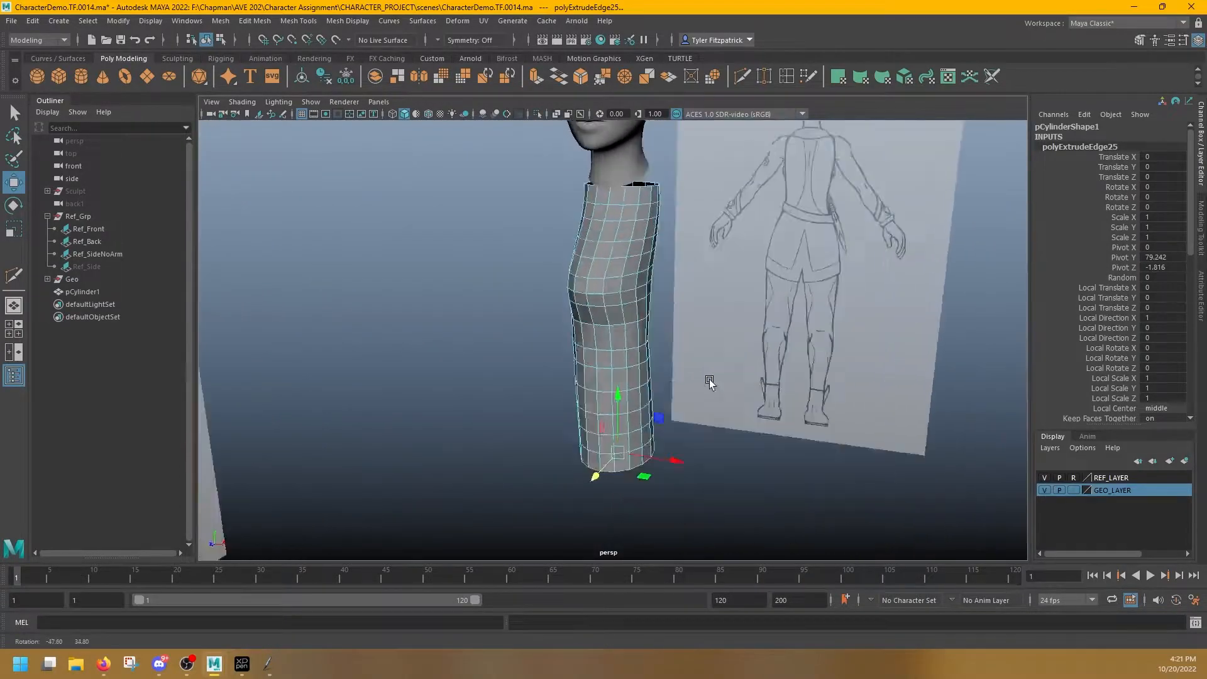
{"action": "scroll", "coordinate": [711, 376], "scroll_direction": "down", "scroll_amount": 5}
{"action": "key", "text": "space"}
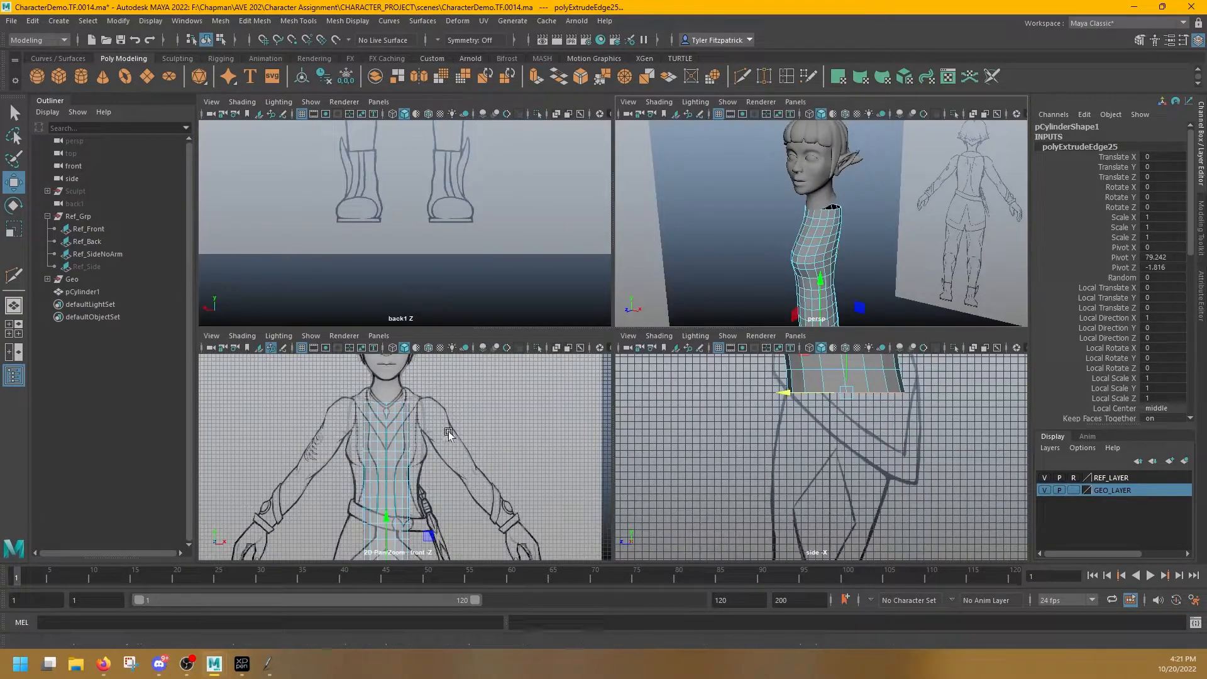
{"action": "key", "text": "space"}
{"action": "scroll", "coordinate": [537, 350], "scroll_direction": "up", "scroll_amount": 3}
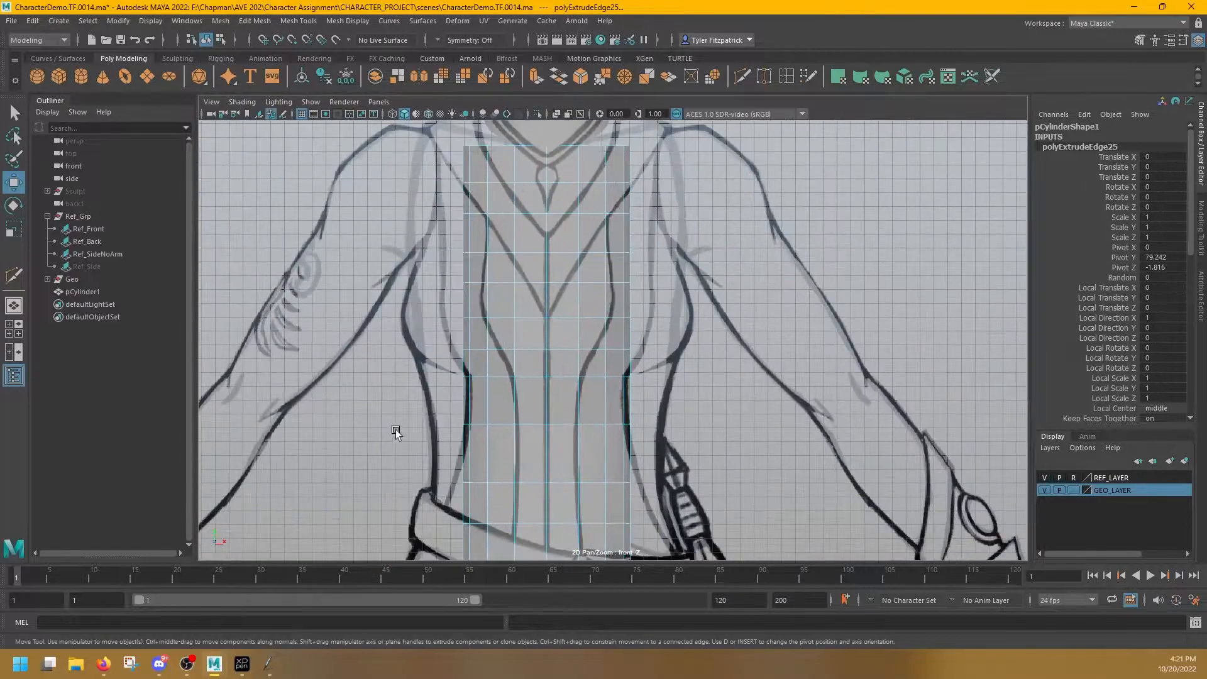
{"action": "left_click", "coordinate": [538, 349]}
{"action": "key", "text": "e"}
{"action": "key", "text": "r"}
{"action": "left_click_drag", "start_coordinate": [591, 350], "coordinate": [638, 318]}
{"action": "double_click", "coordinate": [563, 317]}
{"action": "left_click_drag", "start_coordinate": [603, 252], "coordinate": [624, 252]}
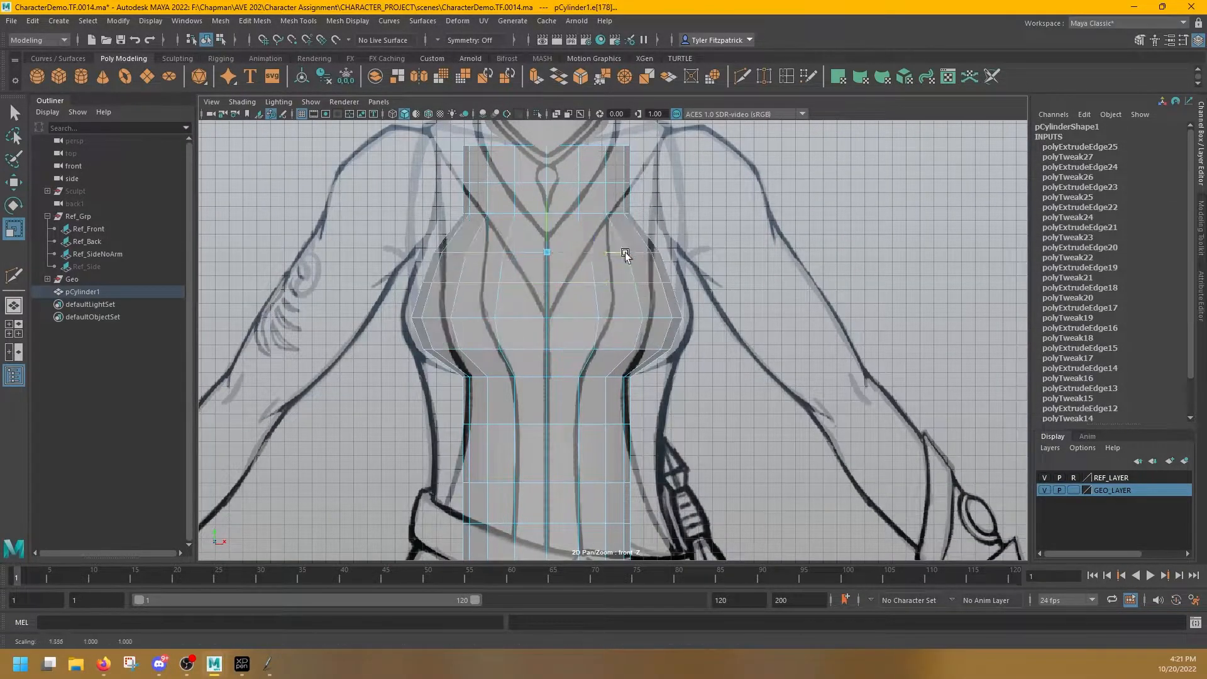
Widen the upper chest and top edge loops of the torso toward the drawn armholes in the front view
{"action": "middle_click_drag", "start_coordinate": [610, 239], "coordinate": [626, 298], "text": "alt"}
{"action": "double_click", "coordinate": [591, 272]}
{"action": "left_click_drag", "start_coordinate": [621, 272], "coordinate": [643, 272]}
{"action": "double_click", "coordinate": [595, 205]}
{"action": "left_click_drag", "start_coordinate": [618, 204], "coordinate": [631, 205]}
{"action": "double_click", "coordinate": [592, 272]}
{"action": "left_click_drag", "start_coordinate": [618, 272], "coordinate": [623, 243]}
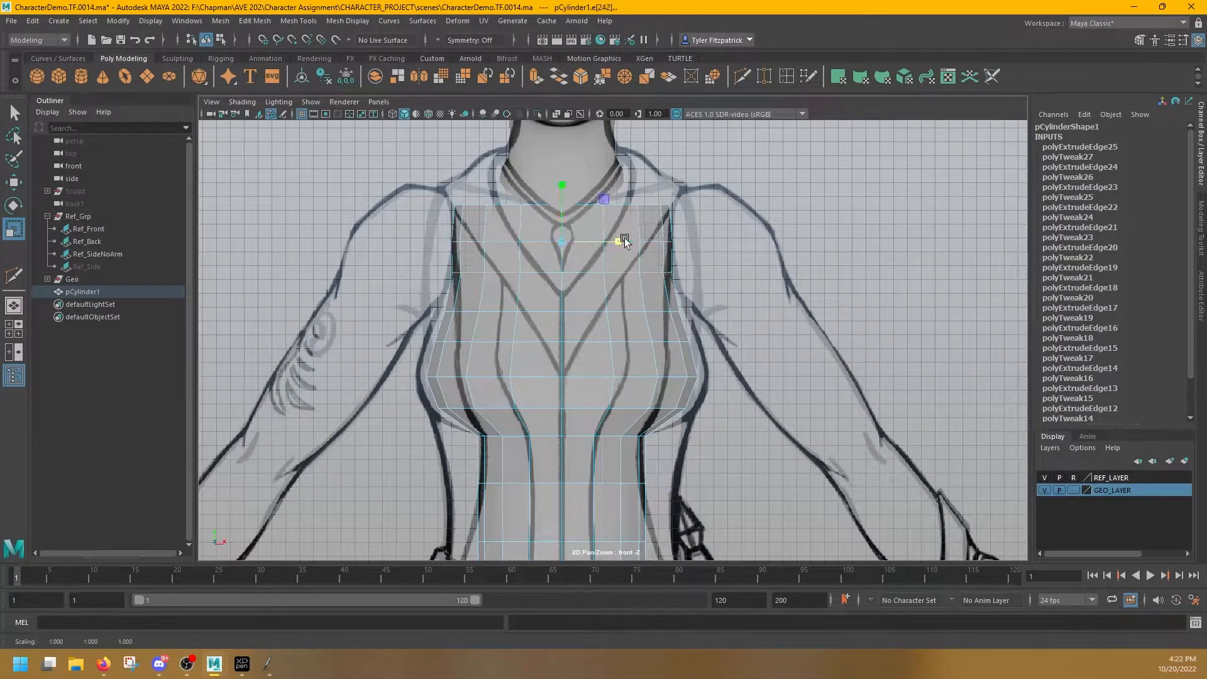
Widen the waist, belt and hip edge loops of the torso in the front view, following the drawn outline
{"action": "middle_click_drag", "start_coordinate": [613, 378], "coordinate": [600, 254], "text": "alt"}
{"action": "double_click", "coordinate": [588, 358]}
{"action": "middle_click_drag", "start_coordinate": [607, 409], "coordinate": [602, 333], "text": "alt"}
{"action": "left_click_drag", "start_coordinate": [604, 382], "coordinate": [624, 383]}
{"action": "middle_click_drag", "start_coordinate": [614, 440], "coordinate": [605, 321], "text": "alt"}
{"action": "double_click", "coordinate": [578, 372]}
{"action": "left_click_drag", "start_coordinate": [596, 373], "coordinate": [640, 380]}
{"action": "middle_click_drag", "start_coordinate": [604, 465], "coordinate": [618, 328], "text": "alt"}
{"action": "left_click_drag", "start_coordinate": [610, 329], "coordinate": [662, 332]}
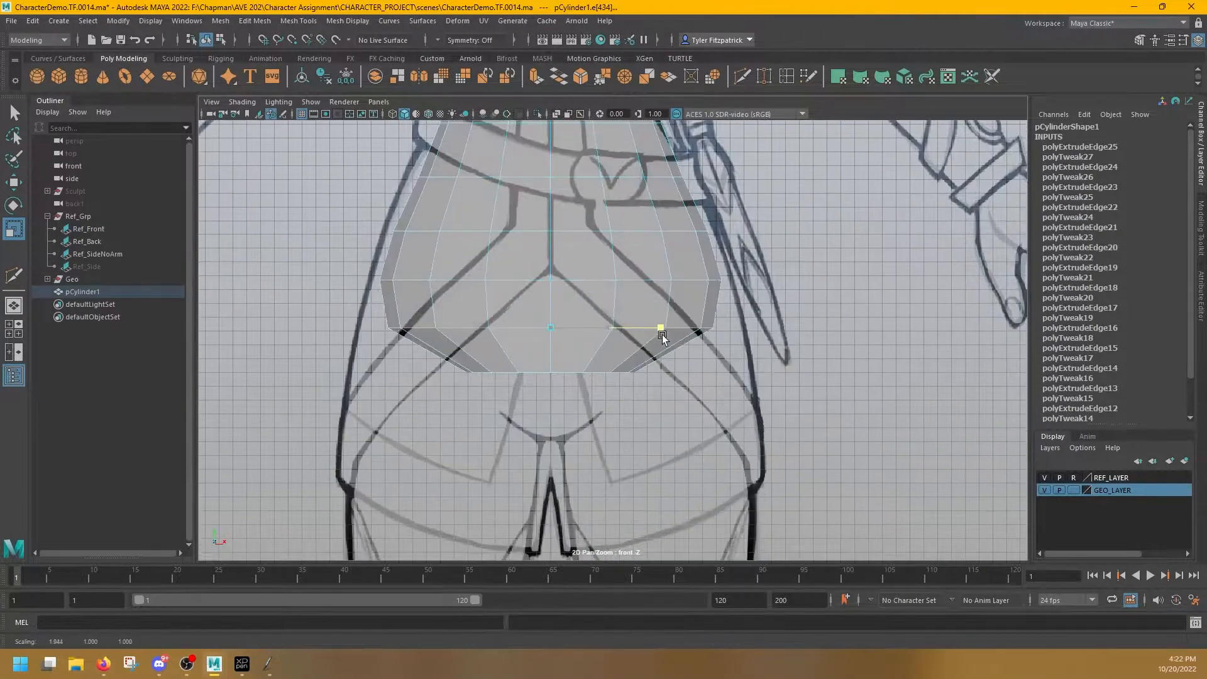
Extrude and narrow the torso's bottom edge toward the crotch, and insert an additional edge loop scaled to the hip shape
{"action": "left_click_drag", "start_coordinate": [551, 315], "coordinate": [551, 379], "text": "shift"}
{"action": "left_click_drag", "start_coordinate": [587, 436], "coordinate": [575, 437]}
{"action": "key", "text": "y"}
{"action": "left_click", "coordinate": [613, 403], "text": "ctrl"}
{"action": "key", "text": "r"}
{"action": "left_click_drag", "start_coordinate": [605, 327], "coordinate": [611, 328]}
{"action": "key", "text": "space"}
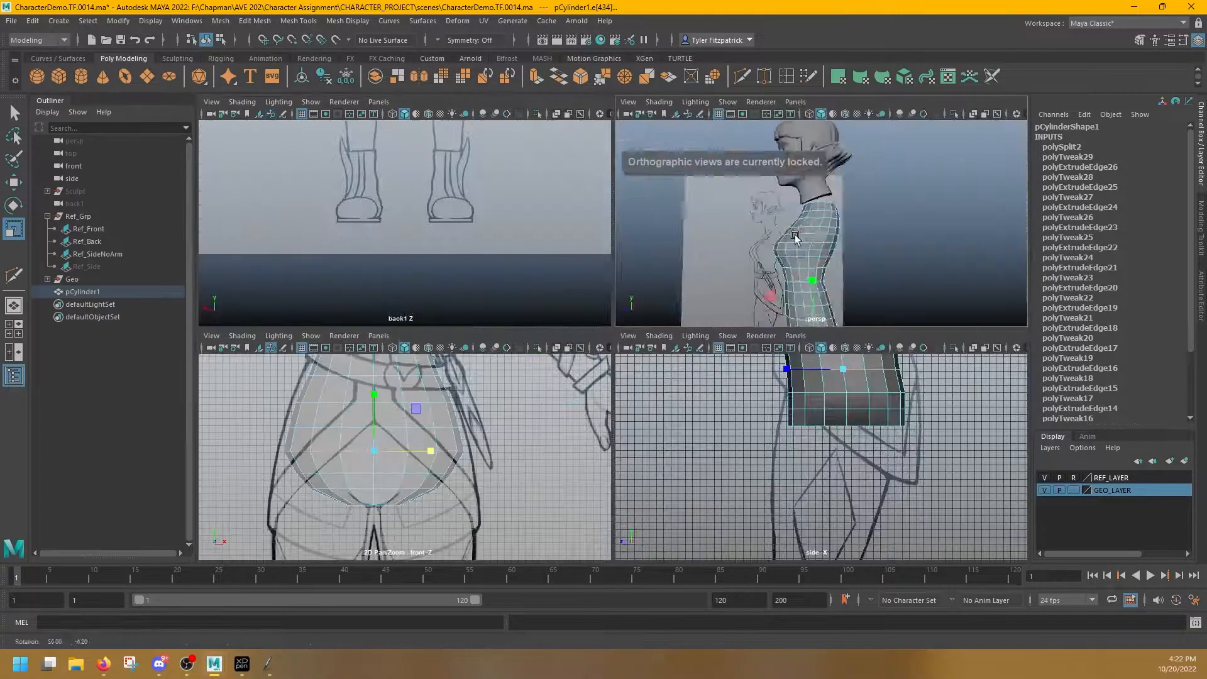
In the side view, shift and scale the torso's hip and bottom edge loops to match the drawn seat and crotch
{"action": "key", "text": "space"}
{"action": "left_click_drag", "start_coordinate": [533, 349], "coordinate": [526, 349]}
{"action": "key", "text": "w"}
{"action": "left_click_drag", "start_coordinate": [526, 350], "coordinate": [535, 349]}
{"action": "double_click", "coordinate": [529, 464]}
{"action": "key", "text": "r"}
{"action": "left_click_drag", "start_coordinate": [537, 465], "coordinate": [565, 464]}
{"action": "left_click_drag", "start_coordinate": [537, 429], "coordinate": [547, 430]}
{"action": "double_click", "coordinate": [534, 396]}
{"action": "key", "text": "space"}
{"action": "left_click_drag", "start_coordinate": [774, 233], "coordinate": [857, 232], "text": "alt"}
{"action": "key", "text": "space"}
{"action": "scroll", "coordinate": [857, 232], "scroll_direction": "down", "scroll_amount": 5}
{"action": "middle_click_drag", "start_coordinate": [857, 302], "coordinate": [817, 221], "text": "alt"}
{"action": "key", "text": "space"}
Create a second cylinder on the front drawing's upper thigh, scaled uniformly to about 5.4 and tilted slightly about Z
{"action": "middle_click_drag", "start_coordinate": [623, 434], "coordinate": [614, 224], "text": "alt"}
{"action": "left_click", "coordinate": [83, 78]}
{"action": "scroll", "coordinate": [663, 380], "scroll_direction": "down", "scroll_amount": 4}
{"action": "middle_click_drag", "start_coordinate": [663, 379], "coordinate": [654, 208], "text": "alt"}
{"action": "key", "text": "w"}
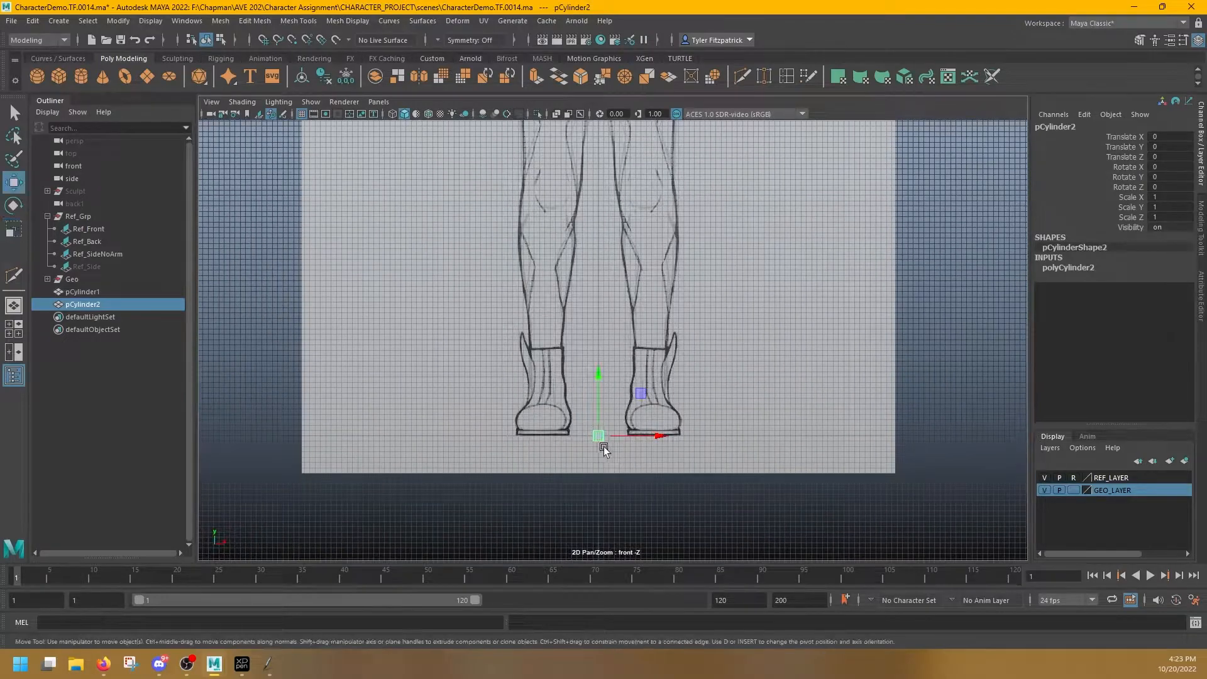
{"action": "left_click_drag", "start_coordinate": [597, 435], "coordinate": [639, 390]}
{"action": "left_click_drag", "start_coordinate": [635, 161], "coordinate": [636, 161]}
{"action": "middle_click_drag", "start_coordinate": [641, 194], "coordinate": [594, 402], "text": "alt"}
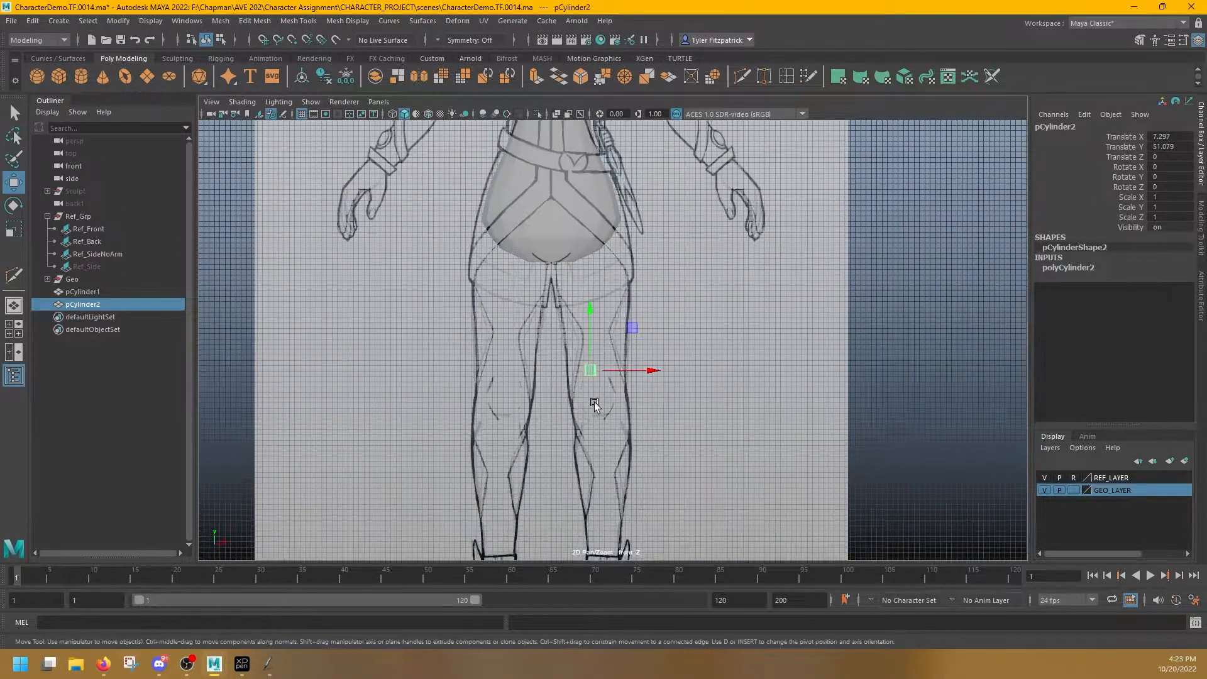
{"action": "left_click_drag", "start_coordinate": [591, 371], "coordinate": [647, 321]}
{"action": "key", "text": "e"}
{"action": "key", "text": "r"}
{"action": "key", "text": "e"}
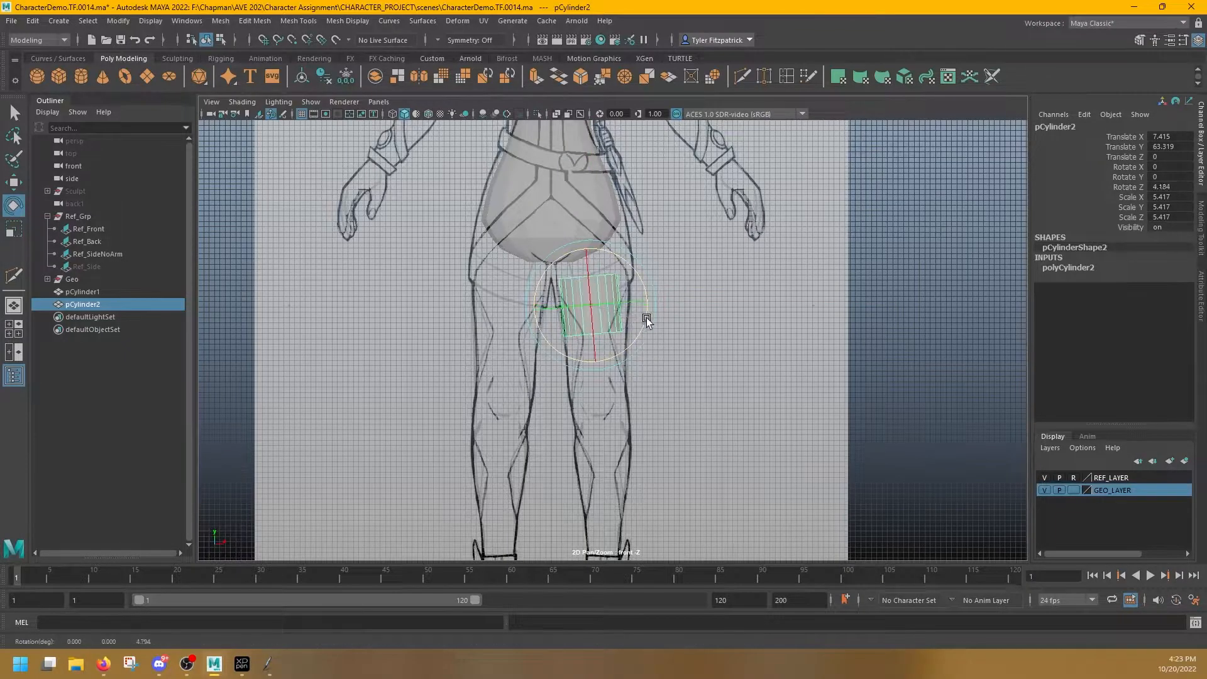
{"action": "key", "text": "w"}
Delete the top and bottom cap faces of the thigh cylinder
{"action": "key", "text": "space"}
{"action": "key", "text": "space"}
{"action": "key", "text": "f"}
{"action": "left_click_drag", "start_coordinate": [672, 265], "coordinate": [652, 280], "text": "alt"}
{"action": "right_click_drag", "start_coordinate": [606, 281], "coordinate": [615, 309]}
{"action": "left_click_drag", "start_coordinate": [600, 265], "coordinate": [628, 292]}
{"action": "left_click_drag", "start_coordinate": [513, 364], "coordinate": [830, 470], "text": "ctrl"}
{"action": "left_click_drag", "start_coordinate": [697, 456], "coordinate": [710, 390], "text": "alt"}
{"action": "key", "text": "Delete"}
{"action": "left_click_drag", "start_coordinate": [476, 456], "coordinate": [635, 402]}
{"action": "left_click_drag", "start_coordinate": [503, 271], "coordinate": [911, 327], "text": "ctrl"}
{"action": "key", "text": "Delete"}
Move the open thigh cylinder across to the opposite leg, on the negative X side
{"action": "right_click_drag", "start_coordinate": [620, 307], "coordinate": [676, 291]}
{"action": "left_click_drag", "start_coordinate": [576, 311], "coordinate": [605, 375], "text": "alt"}
{"action": "scroll", "coordinate": [610, 371], "scroll_direction": "down", "scroll_amount": 4}
{"action": "left_click_drag", "start_coordinate": [671, 341], "coordinate": [562, 343]}
{"action": "left_click", "coordinate": [557, 349]}
{"action": "key", "text": "space"}
{"action": "key", "text": "space"}
Position the thigh cylinder's bottom edge loop and extrude it down the drawn thigh in successive segments
{"action": "right_click_drag", "start_coordinate": [562, 320], "coordinate": [552, 290]}
{"action": "double_click", "coordinate": [584, 431]}
{"action": "left_click_drag", "start_coordinate": [623, 390], "coordinate": [623, 326]}
{"action": "middle_click_drag", "start_coordinate": [592, 372], "coordinate": [614, 334], "text": "alt"}
{"action": "left_click_drag", "start_coordinate": [645, 192], "coordinate": [645, 270], "text": "shift"}
{"action": "left_click_drag", "start_coordinate": [645, 271], "coordinate": [645, 392], "text": "shift"}
Scale the lower edge loops of the leg in the front view to match the drawn leg's width
{"action": "double_click", "coordinate": [634, 253]}
{"action": "double_click", "coordinate": [642, 389]}
{"action": "middle_click_drag", "start_coordinate": [654, 452], "coordinate": [662, 336], "text": "alt"}
{"action": "key", "text": "r"}
{"action": "double_click", "coordinate": [681, 345]}
{"action": "left_click_drag", "start_coordinate": [711, 345], "coordinate": [715, 345]}
{"action": "middle_click_drag", "start_coordinate": [723, 210], "coordinate": [723, 71], "text": "alt"}
{"action": "left_click_drag", "start_coordinate": [701, 338], "coordinate": [691, 338]}
Extrude the leg's bottom edge loop down through the calf and ankle to the boot, fitting each segment to the front drawing
{"action": "key", "text": "e"}
{"action": "middle_click_drag", "start_coordinate": [694, 409], "coordinate": [683, 352], "text": "alt"}
{"action": "key", "text": "w"}
{"action": "left_click_drag", "start_coordinate": [634, 270], "coordinate": [634, 365], "text": "shift"}
{"action": "middle_click_drag", "start_coordinate": [667, 434], "coordinate": [675, 298], "text": "alt"}
{"action": "left_click_drag", "start_coordinate": [644, 264], "coordinate": [644, 427], "text": "shift"}
{"action": "key", "text": "r"}
{"action": "key", "text": "w"}
{"action": "key", "text": "e"}
{"action": "key", "text": "w"}
{"action": "key", "text": "r"}
{"action": "key", "text": "space"}
{"action": "key", "text": "space"}
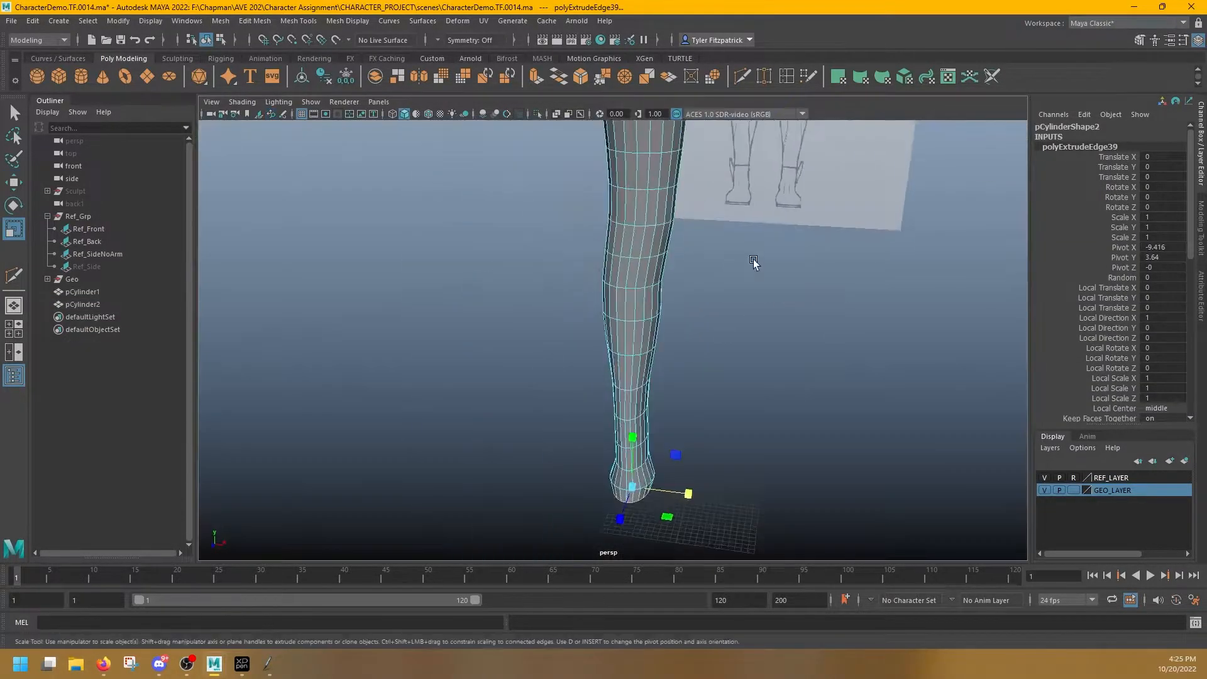
In the side view, scale the leg's upper thigh edge loops to the drawn thigh outline
{"action": "key", "text": "space"}
{"action": "key", "text": "space"}
{"action": "double_click", "coordinate": [540, 288]}
{"action": "middle_click_drag", "start_coordinate": [535, 277], "coordinate": [567, 301], "text": "alt"}
{"action": "double_click", "coordinate": [546, 227]}
{"action": "left_click_drag", "start_coordinate": [536, 227], "coordinate": [564, 231]}
{"action": "key", "text": "w"}
{"action": "double_click", "coordinate": [554, 312]}
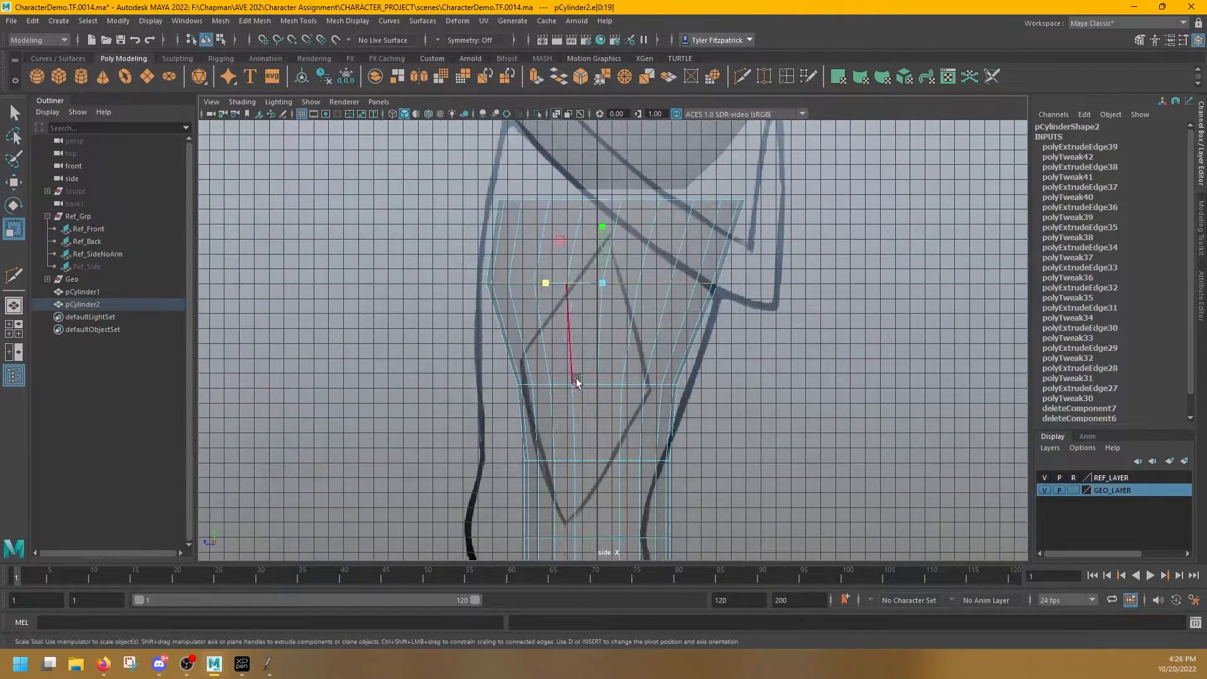
{"action": "double_click", "coordinate": [566, 381]}
{"action": "left_click_drag", "start_coordinate": [542, 384], "coordinate": [529, 384]}
Scale and shift the leg's remaining edge loops from the lower thigh down the calf to follow the side drawing
{"action": "key", "text": "w"}
{"action": "middle_click_drag", "start_coordinate": [561, 448], "coordinate": [581, 304], "text": "alt"}
{"action": "double_click", "coordinate": [593, 390]}
{"action": "key", "text": "r"}
{"action": "left_click_drag", "start_coordinate": [560, 375], "coordinate": [554, 375]}
{"action": "double_click", "coordinate": [596, 444]}
{"action": "key", "text": "e"}
{"action": "middle_click_drag", "start_coordinate": [598, 446], "coordinate": [612, 365], "text": "alt"}
{"action": "double_click", "coordinate": [615, 414]}
{"action": "middle_click_drag", "start_coordinate": [617, 478], "coordinate": [621, 304], "text": "alt"}
{"action": "double_click", "coordinate": [639, 405]}
{"action": "key", "text": "w"}
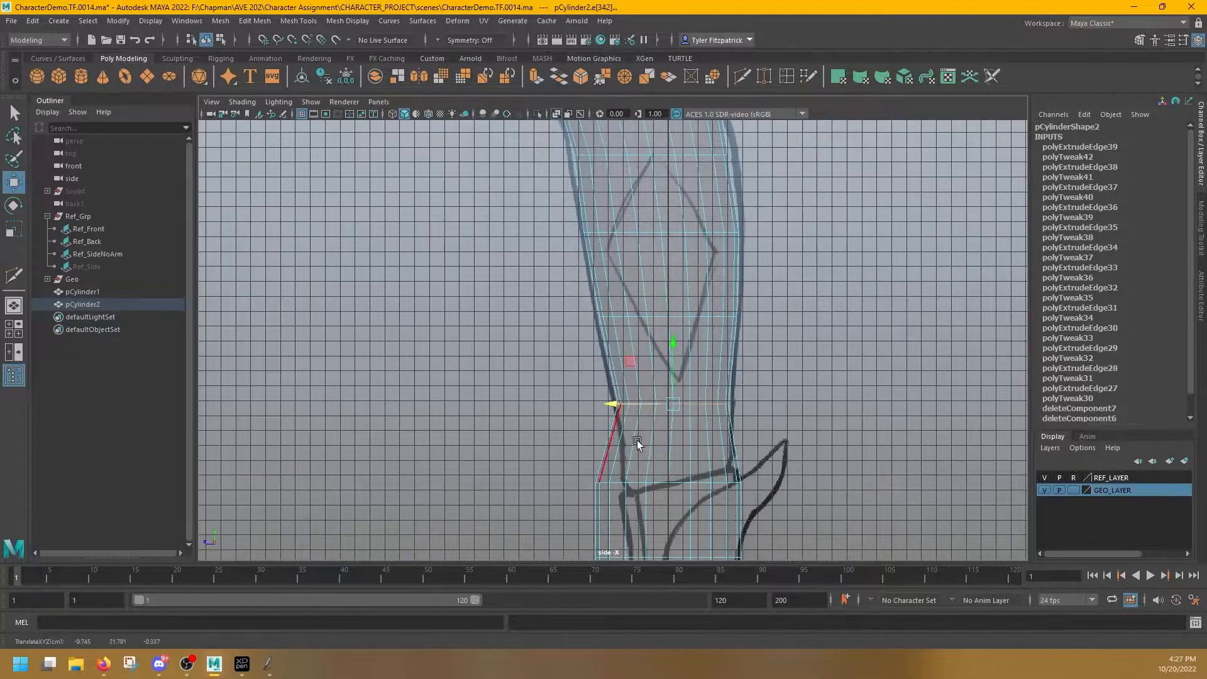
Narrow the ankle edge loop in the side view and tilt it to the slope of the drawn boot top
{"action": "middle_click_drag", "start_coordinate": [623, 441], "coordinate": [621, 358], "text": "alt"}
{"action": "double_click", "coordinate": [635, 400]}
{"action": "key", "text": "r"}
{"action": "left_click_drag", "start_coordinate": [613, 400], "coordinate": [634, 401]}
{"action": "key", "text": "e"}
{"action": "left_click_drag", "start_coordinate": [618, 400], "coordinate": [633, 413]}
Tilt the calf's edge loops in the side view to follow the direction of the drawn lower leg
{"action": "double_click", "coordinate": [644, 320]}
{"action": "left_click_drag", "start_coordinate": [727, 323], "coordinate": [718, 318]}
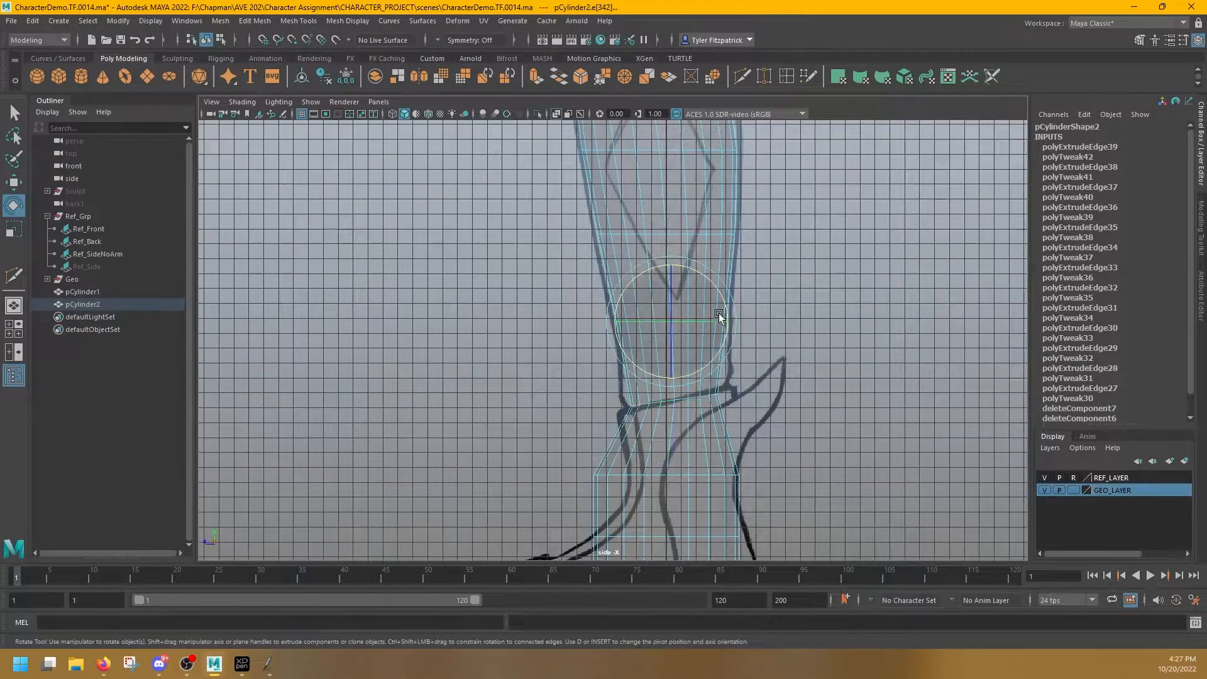
{"action": "middle_click_drag", "start_coordinate": [649, 270], "coordinate": [630, 325], "text": "alt"}
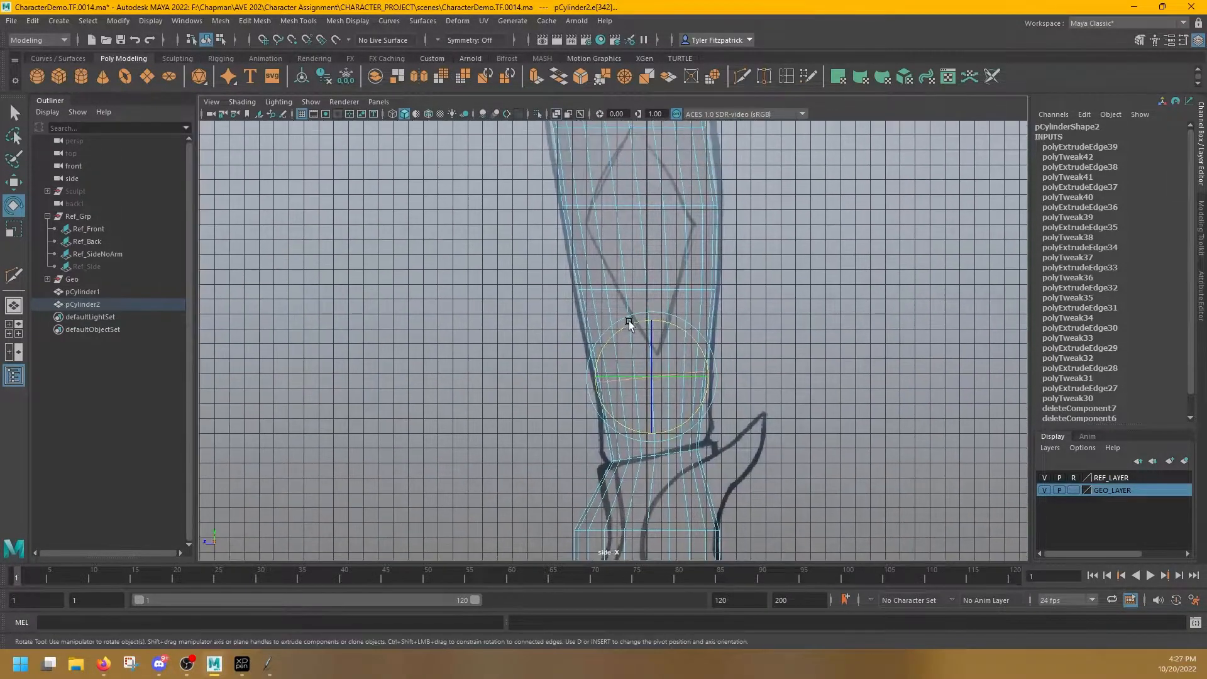
{"action": "left_click_drag", "start_coordinate": [686, 336], "coordinate": [690, 331]}
{"action": "middle_click_drag", "start_coordinate": [631, 239], "coordinate": [619, 355], "text": "alt"}
{"action": "double_click", "coordinate": [619, 322]}
{"action": "left_click_drag", "start_coordinate": [660, 371], "coordinate": [666, 367]}
{"action": "middle_click_drag", "start_coordinate": [630, 321], "coordinate": [619, 376], "text": "alt"}
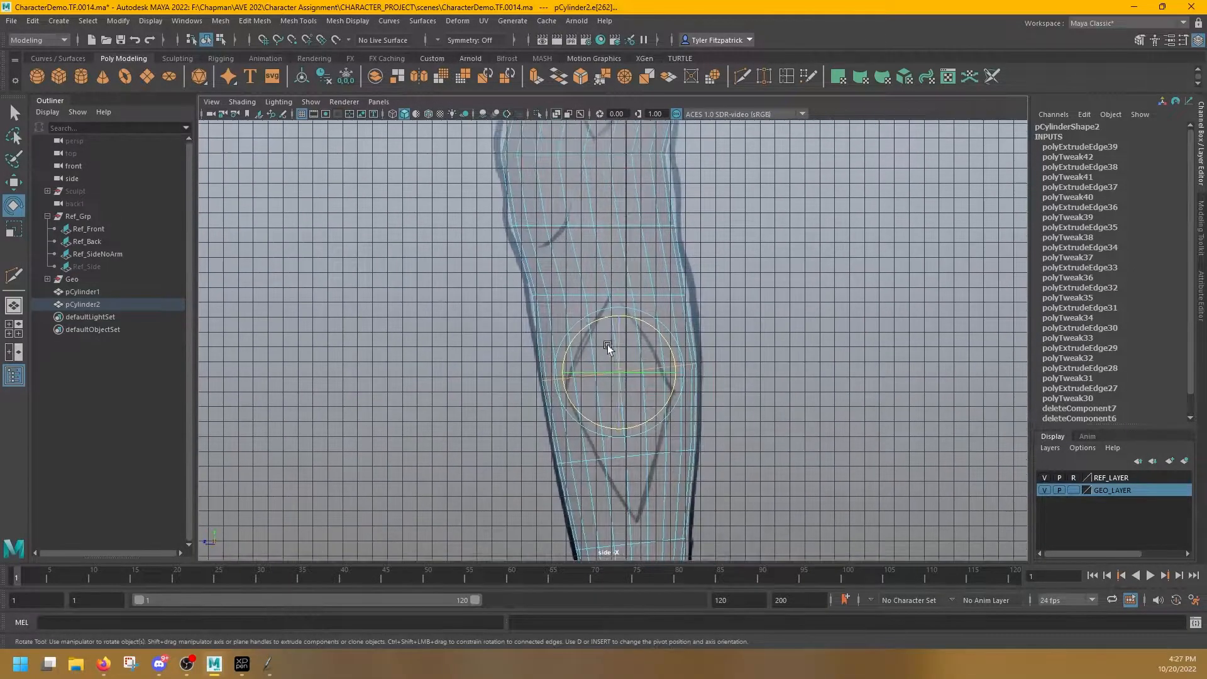
Narrow the tilted edge loop just below the knee to fit the side drawing
{"action": "middle_click_drag", "start_coordinate": [638, 295], "coordinate": [610, 369], "text": "alt"}
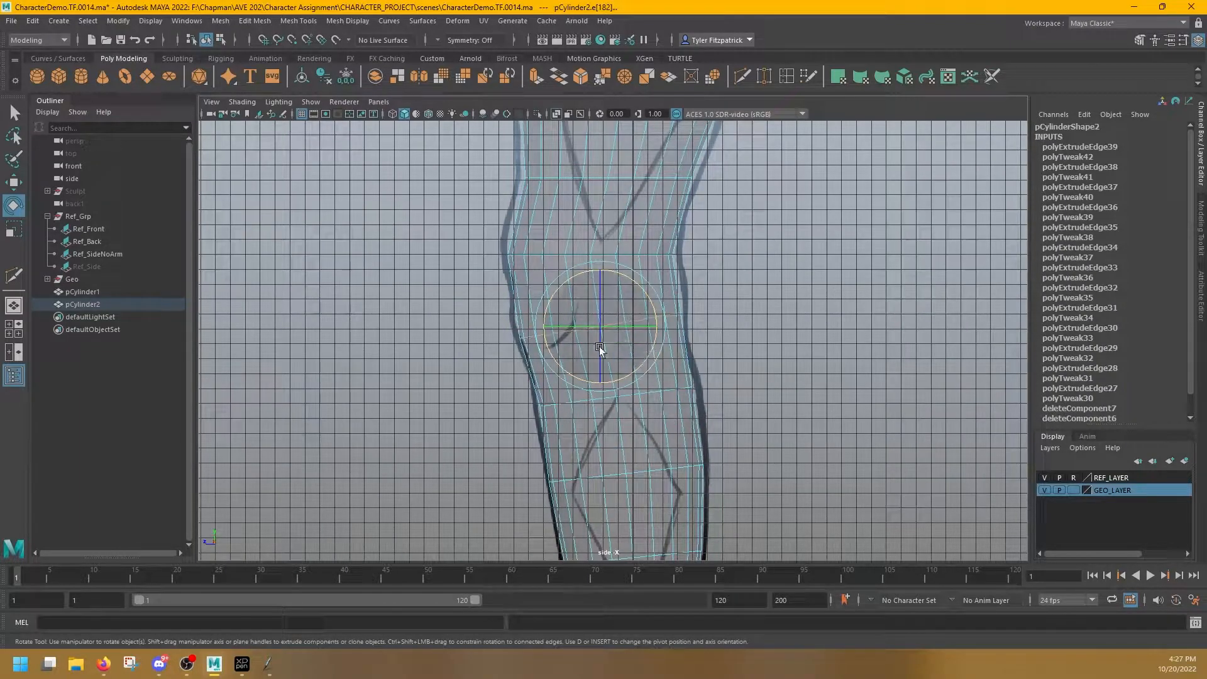
{"action": "key", "text": "r"}
{"action": "left_click_drag", "start_coordinate": [542, 327], "coordinate": [549, 327]}
{"action": "middle_click_drag", "start_coordinate": [558, 261], "coordinate": [564, 315], "text": "alt"}
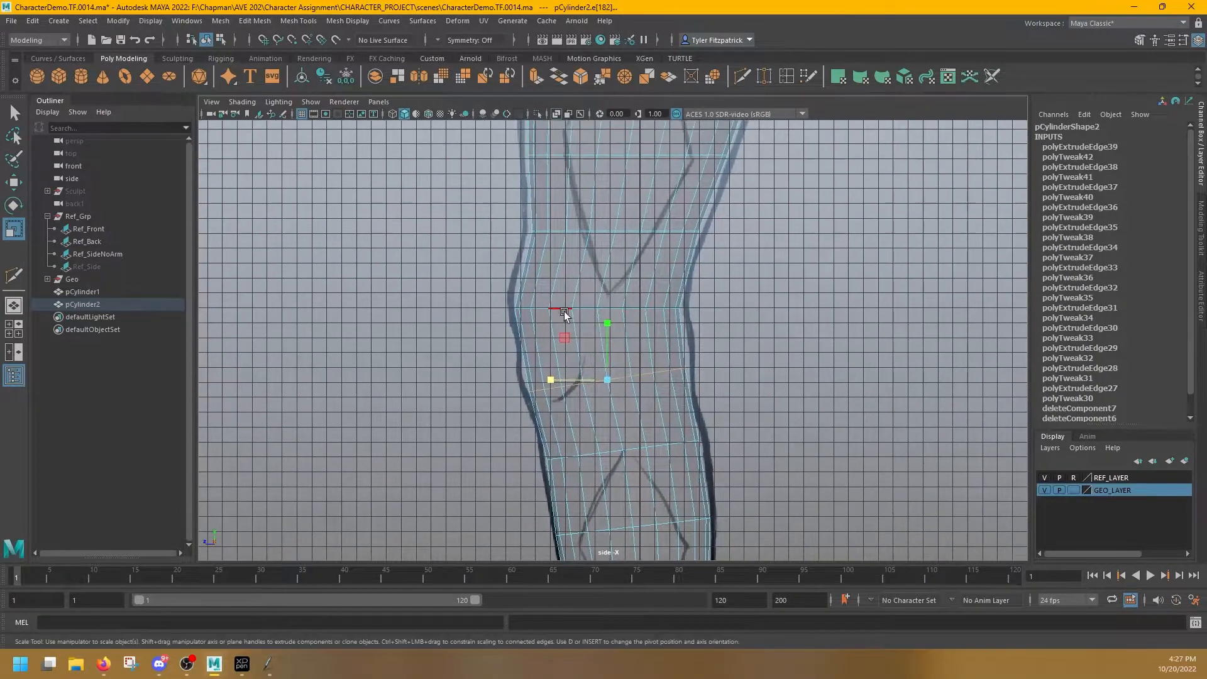
{"action": "middle_click_drag", "start_coordinate": [639, 282], "coordinate": [616, 414], "text": "alt"}
Tilt and shift the two edge loops above the knee to follow the drawn lower thigh in the side view
{"action": "left_click", "coordinate": [560, 370]}
{"action": "key", "text": "e"}
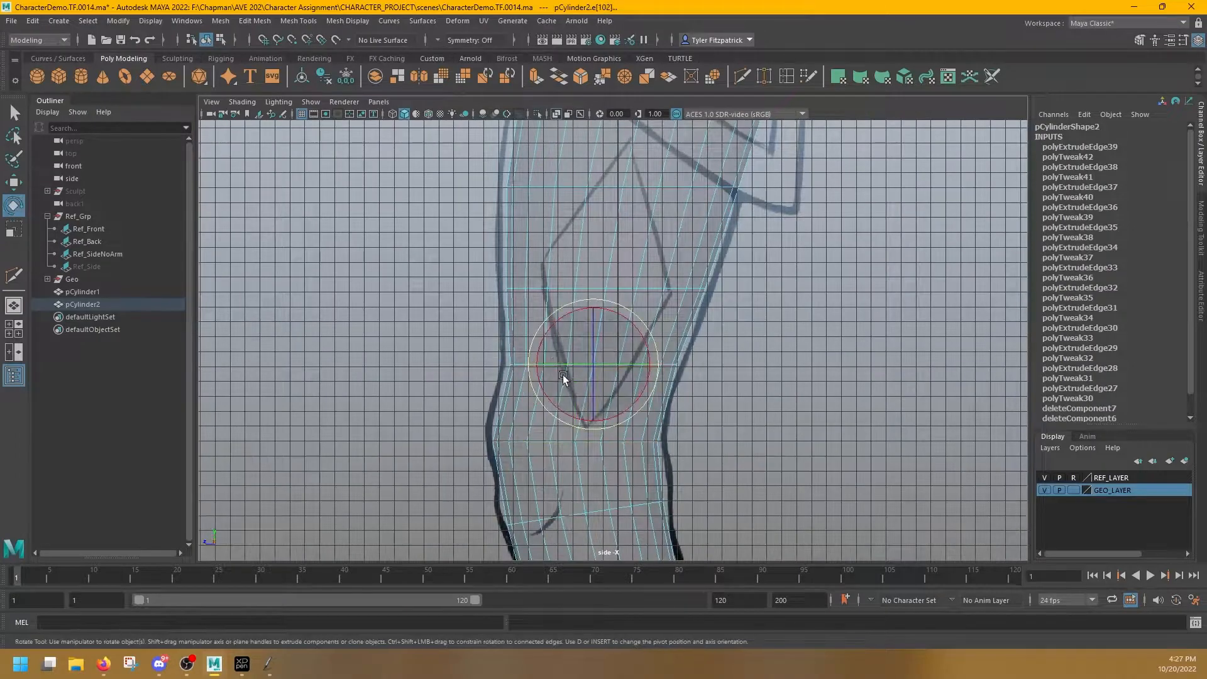
{"action": "key", "text": "w"}
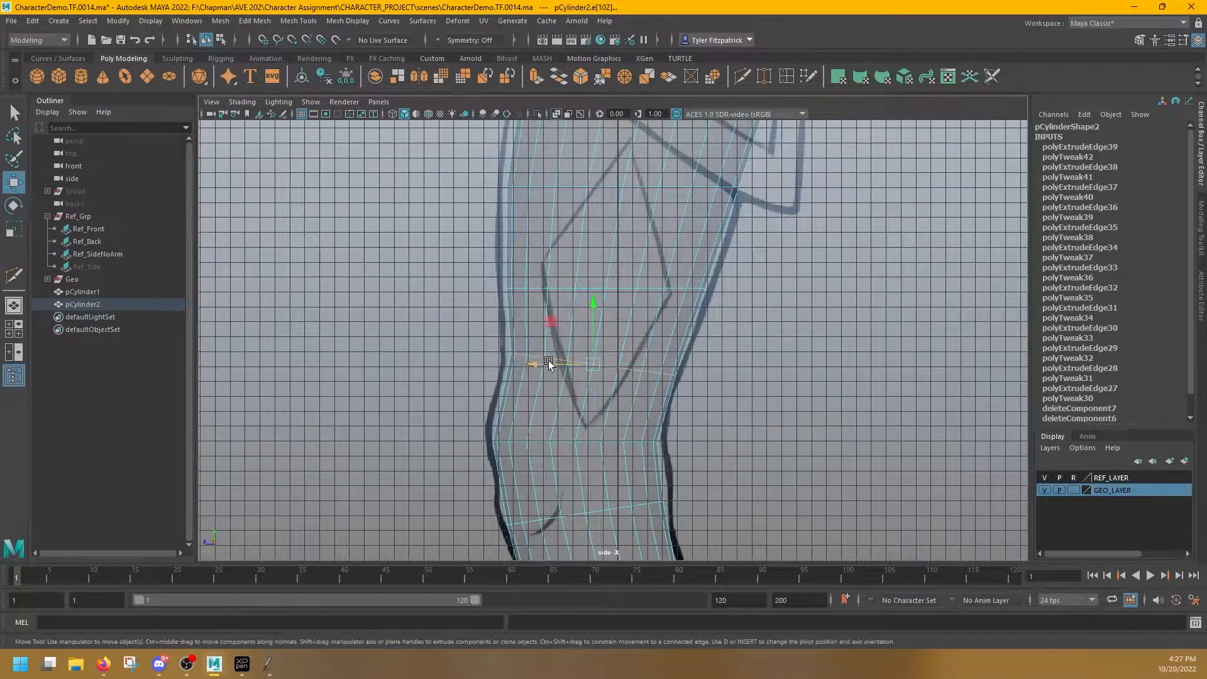
{"action": "left_click", "coordinate": [556, 291]}
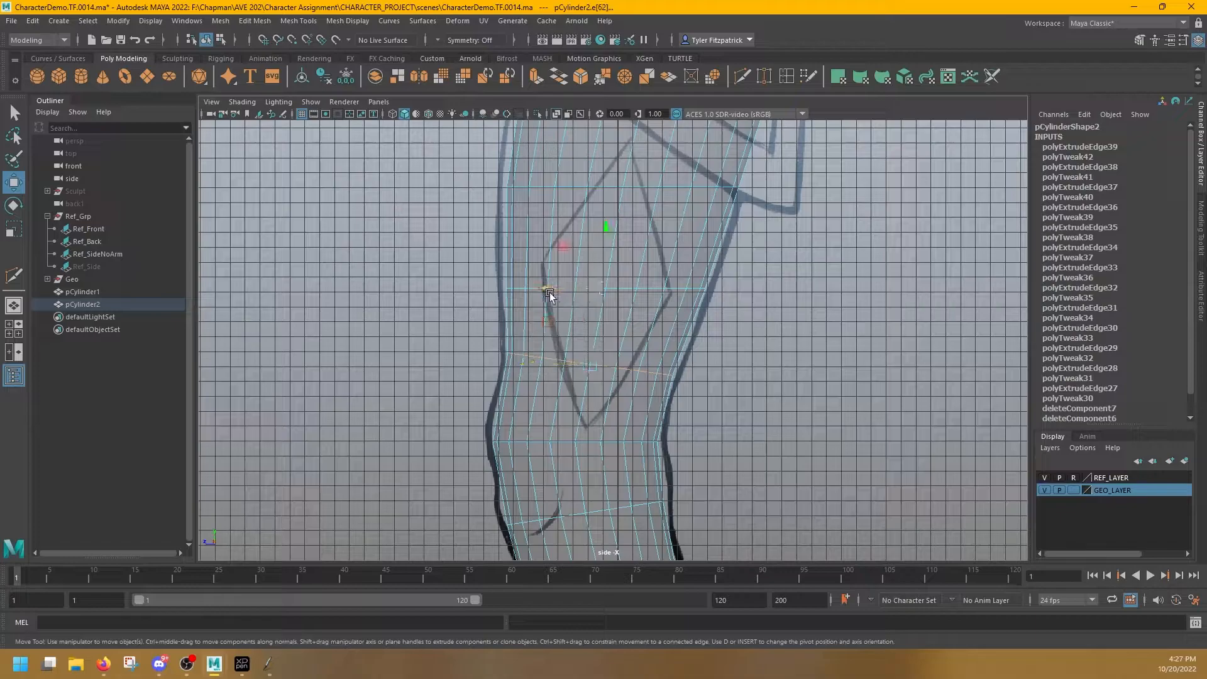
{"action": "key", "text": "e"}
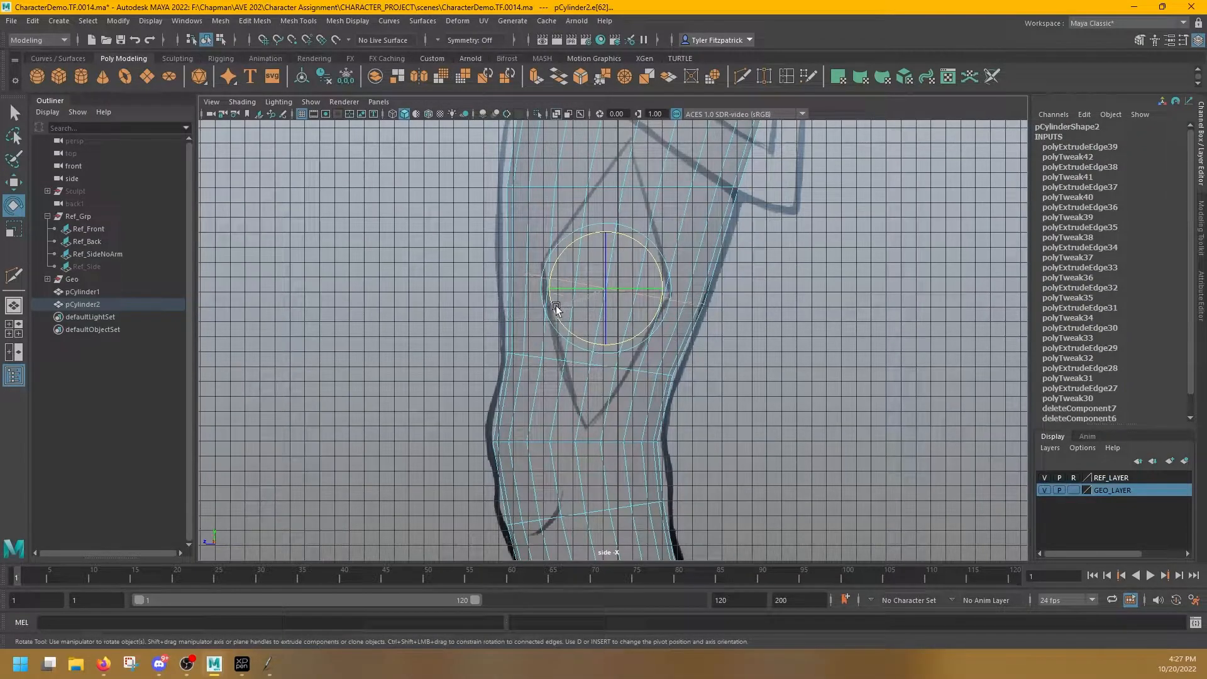
{"action": "key", "text": "w"}
{"action": "left_click_drag", "start_coordinate": [557, 293], "coordinate": [626, 326]}
{"action": "middle_click_drag", "start_coordinate": [627, 326], "coordinate": [595, 473], "text": "alt"}
Tilt and reposition the upper thigh edge loops in the side view toward the drawn slope of the leg opening
{"action": "key", "text": "e"}
{"action": "double_click", "coordinate": [556, 339]}
{"action": "key", "text": "w"}
{"action": "double_click", "coordinate": [562, 254]}
{"action": "key", "text": "e"}
{"action": "middle_click_drag", "start_coordinate": [564, 235], "coordinate": [561, 207], "text": "alt"}
{"action": "double_click", "coordinate": [610, 316]}
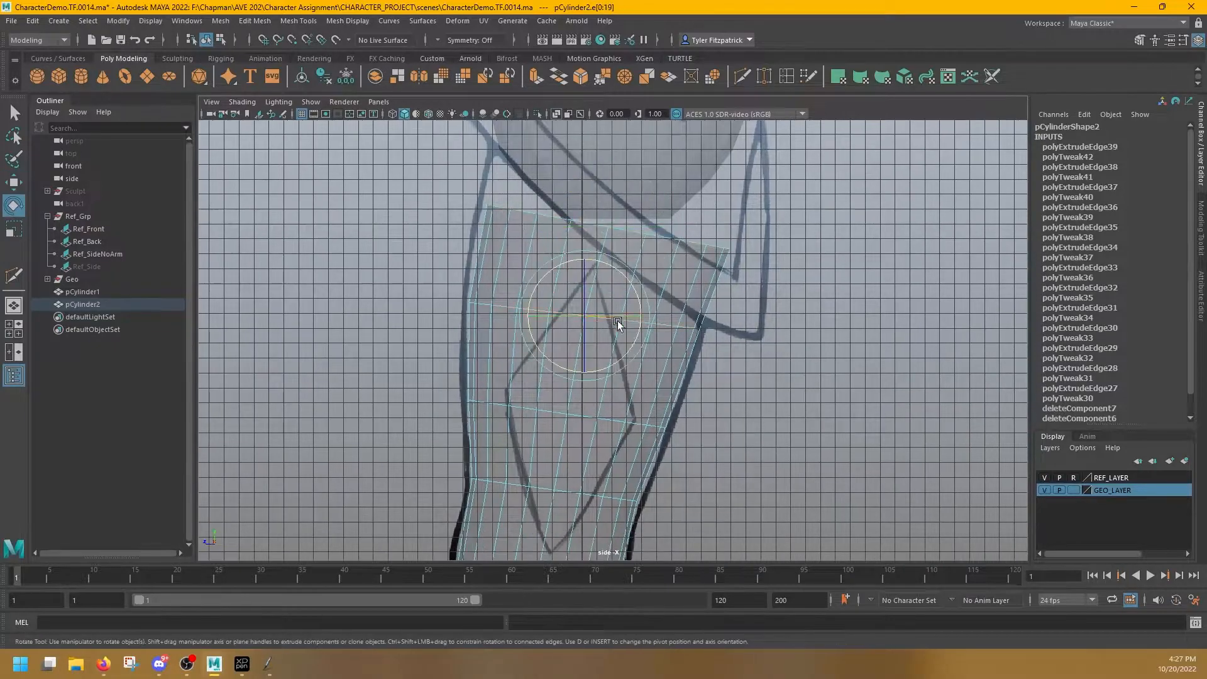
Widen a lower-leg edge loop in the side view toward the drawn boot outline
{"action": "middle_click_drag", "start_coordinate": [566, 393], "coordinate": [553, 243], "text": "alt"}
{"action": "key", "text": "w"}
{"action": "middle_click_drag", "start_coordinate": [585, 515], "coordinate": [631, 341], "text": "alt"}
{"action": "double_click", "coordinate": [629, 385]}
{"action": "key", "text": "r"}
{"action": "left_click_drag", "start_coordinate": [593, 385], "coordinate": [576, 385]}
{"action": "key", "text": "w"}
Narrow the bottom edge loops of the leg and shift them into the drawn heel of the boot
{"action": "middle_click_drag", "start_coordinate": [591, 448], "coordinate": [582, 382], "text": "alt"}
{"action": "double_click", "coordinate": [581, 382]}
{"action": "key", "text": "r"}
{"action": "left_click_drag", "start_coordinate": [559, 382], "coordinate": [568, 383]}
{"action": "middle_click_drag", "start_coordinate": [570, 472], "coordinate": [566, 432], "text": "alt"}
{"action": "double_click", "coordinate": [566, 431]}
{"action": "left_click_drag", "start_coordinate": [556, 431], "coordinate": [565, 431]}
{"action": "key", "text": "w"}
{"action": "left_click_drag", "start_coordinate": [616, 371], "coordinate": [615, 358]}
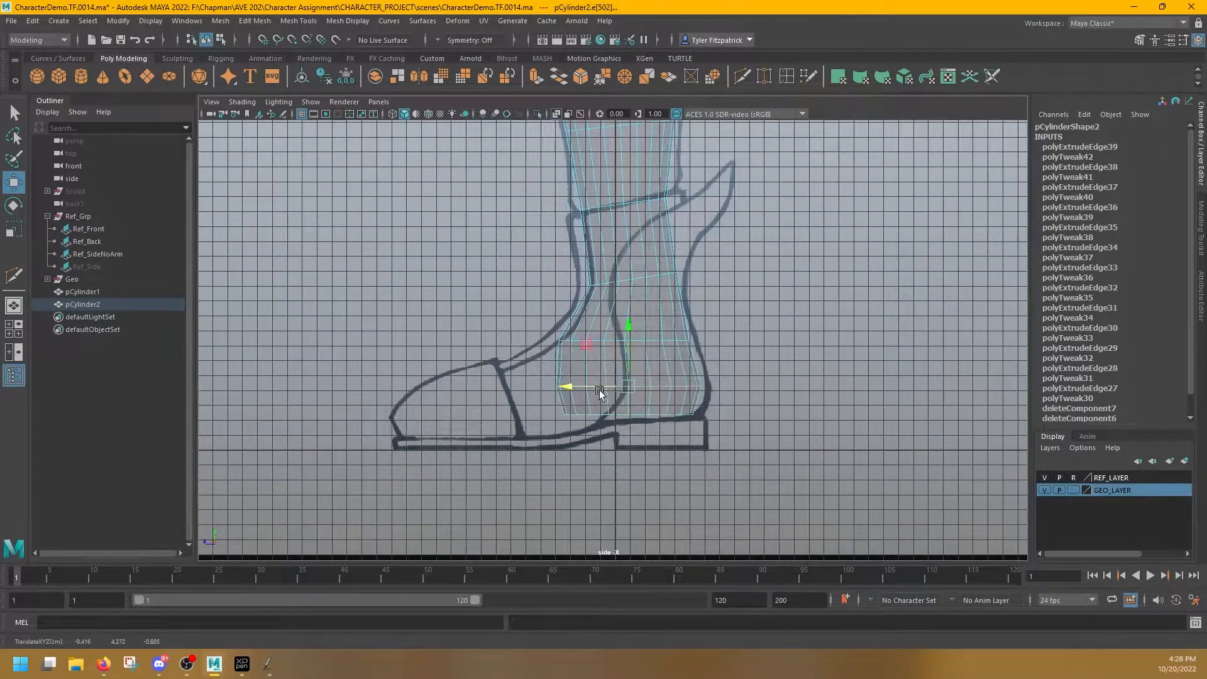
Insert an edge loop around the boot's heel section with the Multi-Cut tool
{"action": "key", "text": "ctrl+shift+x"}
{"action": "left_click", "coordinate": [589, 361], "text": "ctrl"}
{"action": "key", "text": "q"}
{"action": "key", "text": "space"}
{"action": "key", "text": "space"}
Extrude the front faces of the boot's heel section forward to the drawn toe, scaling the end down and lowering it to the sole
{"action": "middle_click_drag", "start_coordinate": [698, 453], "coordinate": [684, 318], "text": "alt"}
{"action": "right_click_drag", "start_coordinate": [685, 318], "coordinate": [685, 349]}
{"action": "left_click", "coordinate": [682, 333]}
{"action": "left_click_drag", "start_coordinate": [556, 338], "coordinate": [768, 340], "text": "alt"}
{"action": "key", "text": "f"}
{"action": "scroll", "coordinate": [503, 360], "scroll_direction": "down", "scroll_amount": 5}
{"action": "left_click", "coordinate": [586, 350], "text": "shift"}
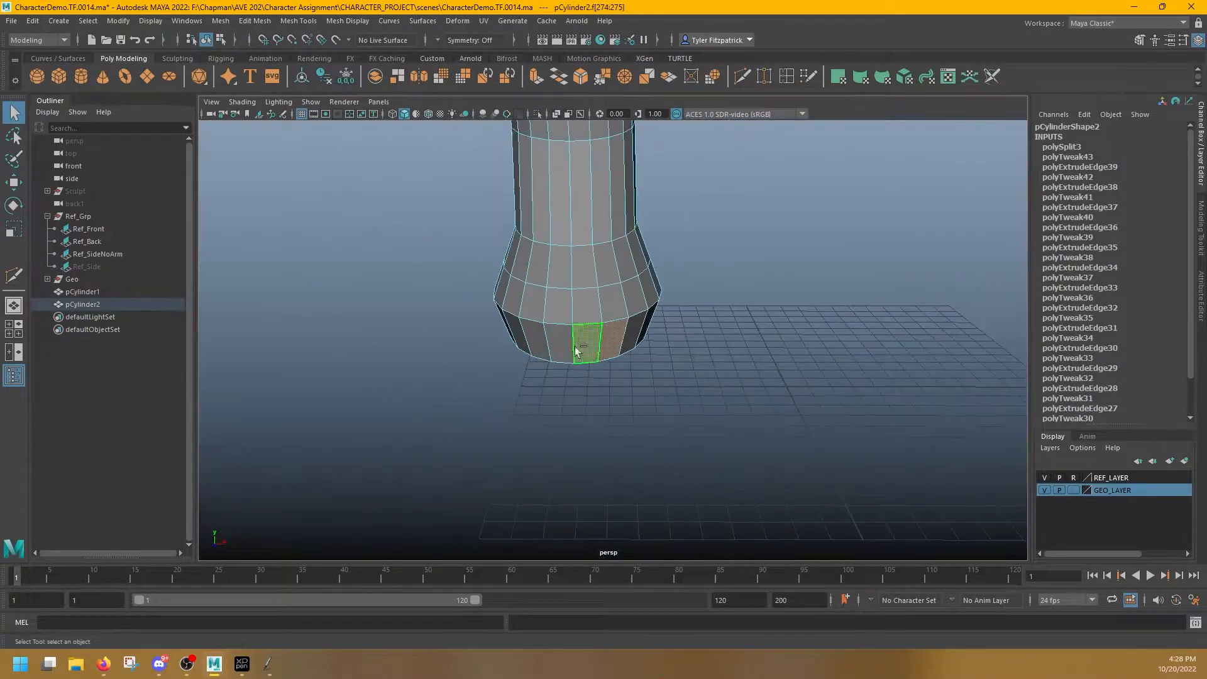
{"action": "left_click_drag", "start_coordinate": [637, 303], "coordinate": [566, 269], "text": "alt"}
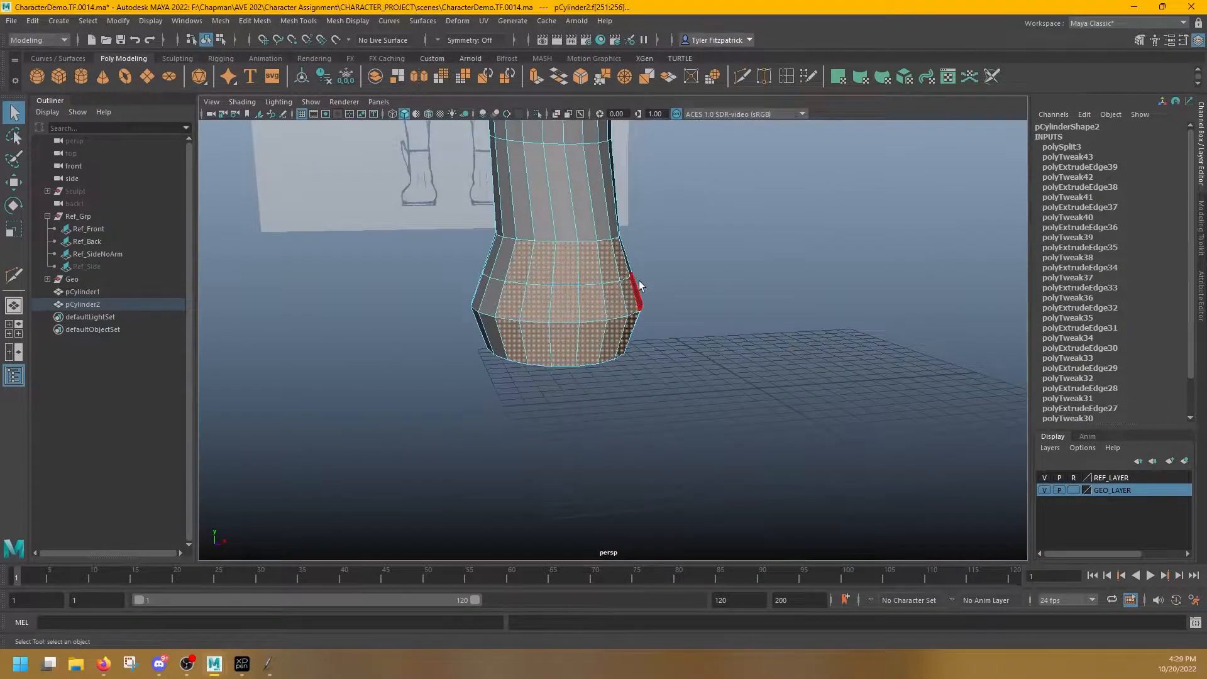
{"action": "key", "text": "space"}
{"action": "key", "text": "space"}
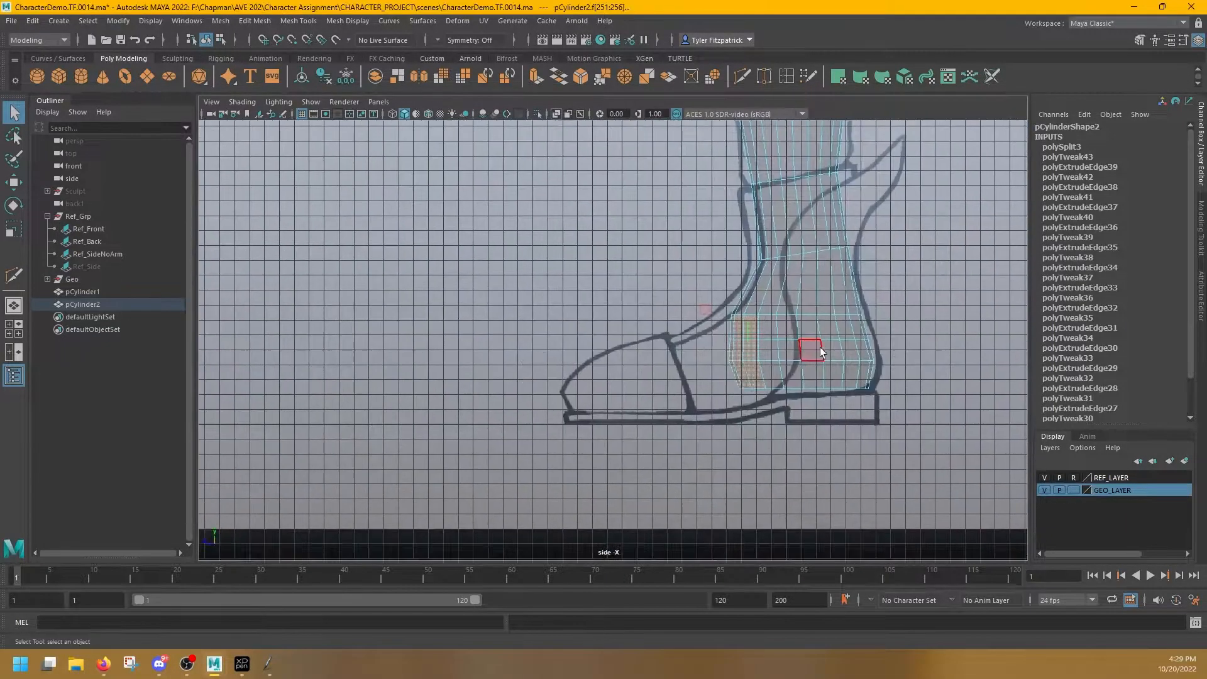
{"action": "key", "text": "ctrl+e"}
{"action": "middle_click_drag", "start_coordinate": [695, 345], "coordinate": [542, 338]}
{"action": "key", "text": "r"}
{"action": "left_click_drag", "start_coordinate": [582, 319], "coordinate": [548, 353]}
{"action": "key", "text": "w"}
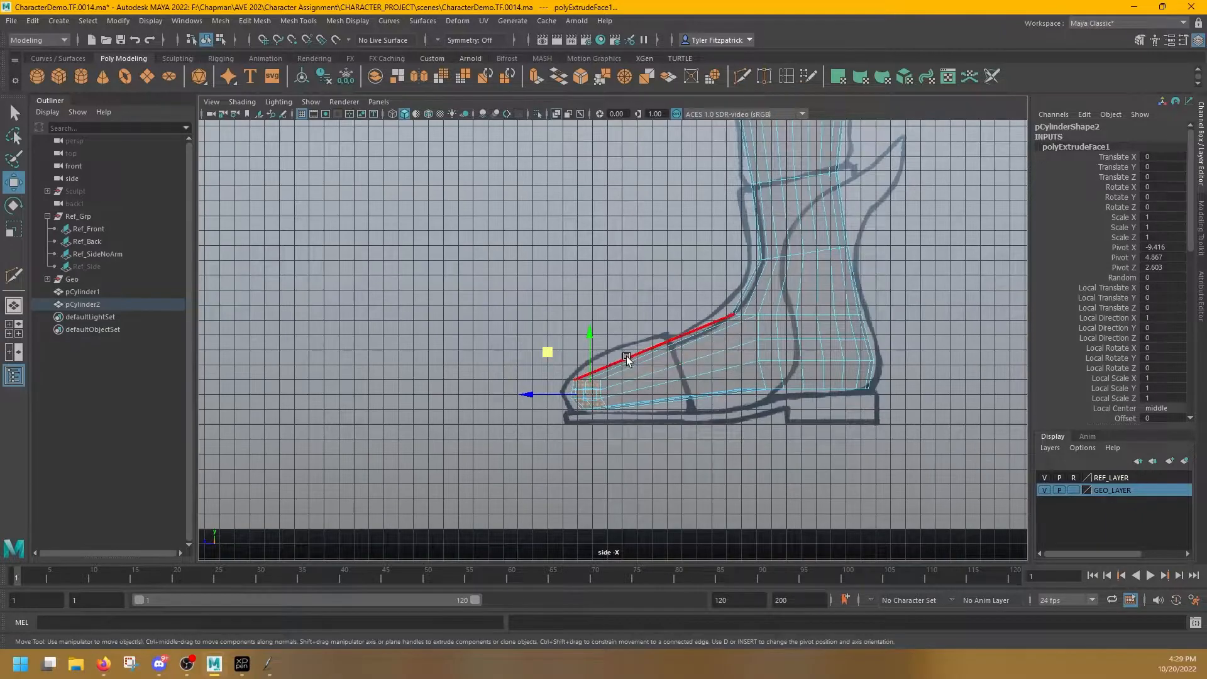
Insert edge loops across the extruded foot between the ankle and the toe with the Multi-Cut tool
{"action": "key", "text": "f"}
{"action": "key", "text": "space"}
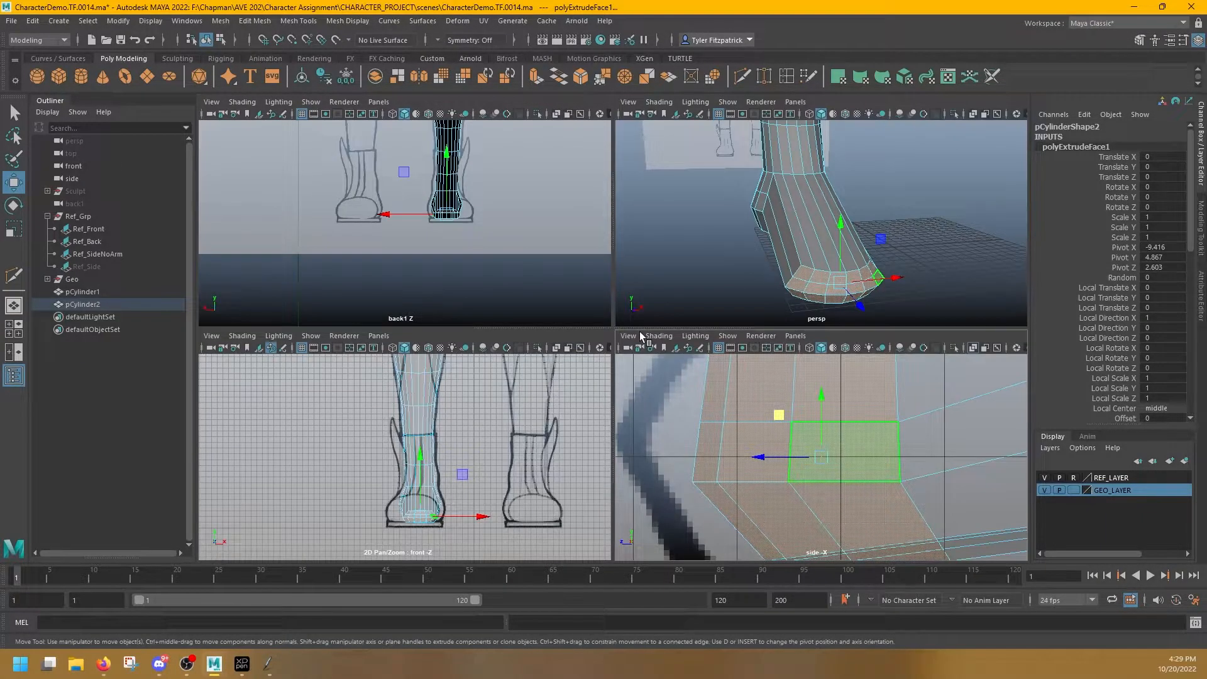
{"action": "key", "text": "space"}
{"action": "left_click_drag", "start_coordinate": [763, 251], "coordinate": [591, 300], "text": "alt"}
{"action": "middle_click_drag", "start_coordinate": [590, 299], "coordinate": [829, 292], "text": "alt"}
{"action": "scroll", "coordinate": [829, 292], "scroll_direction": "down", "scroll_amount": 5}
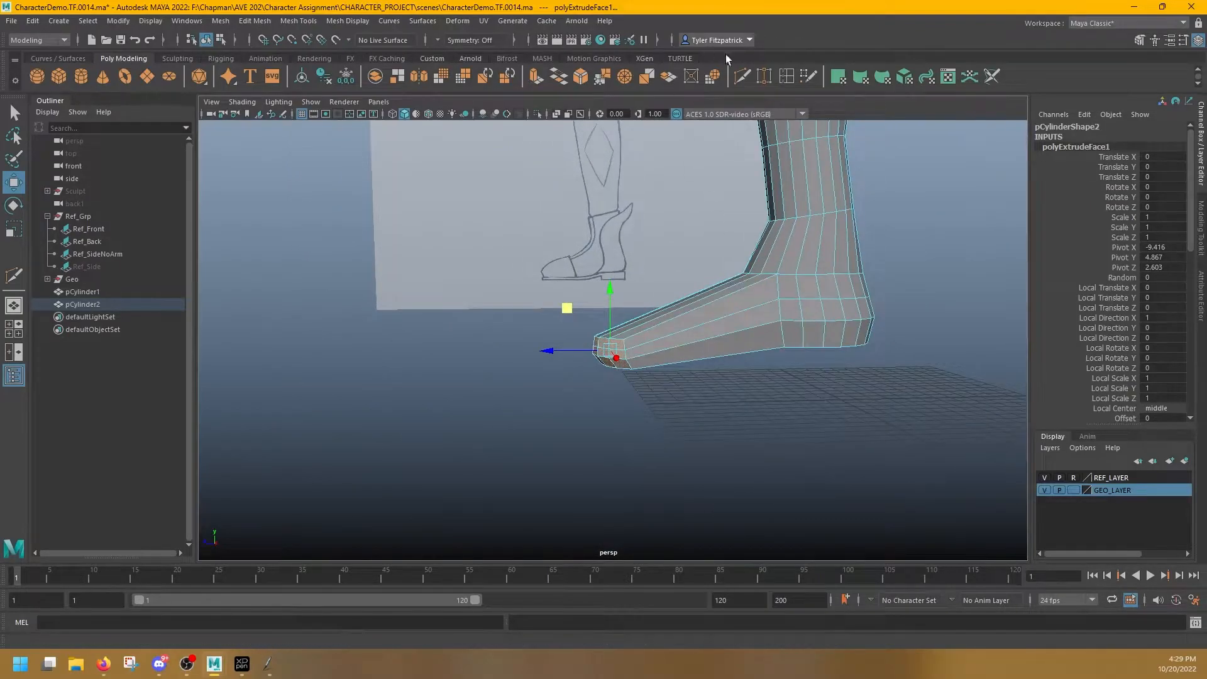
{"action": "left_click", "coordinate": [742, 76]}
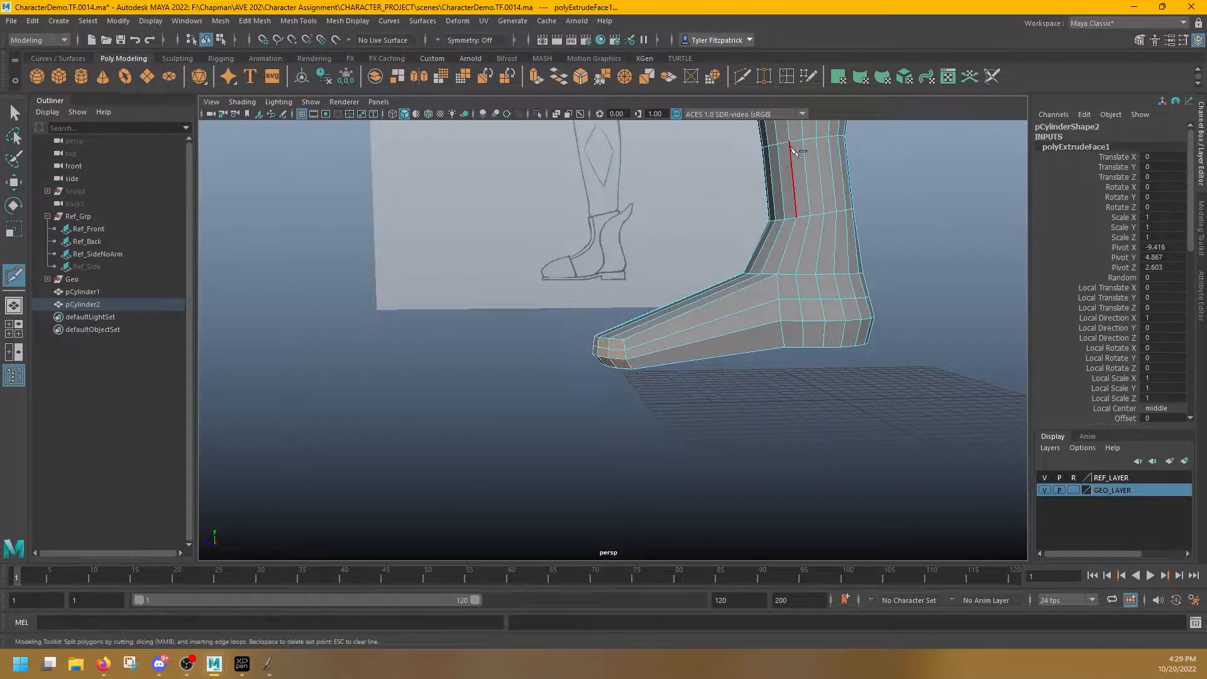
{"action": "left_click", "coordinate": [696, 324], "text": "ctrl"}
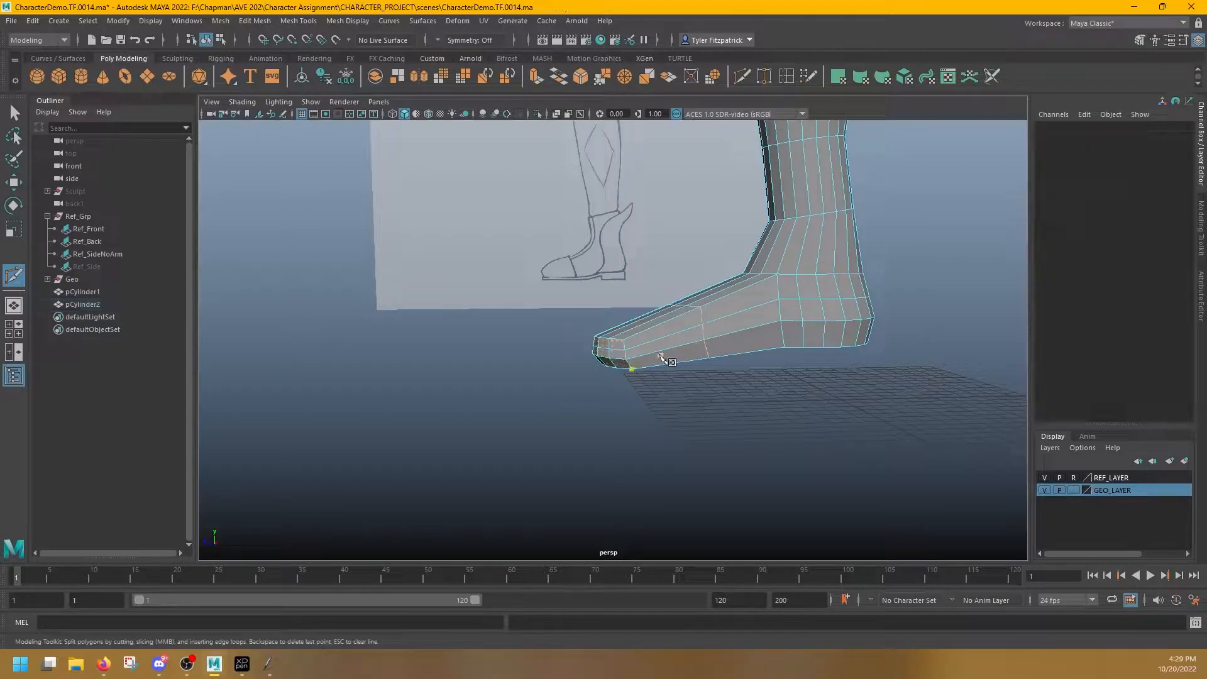
{"action": "left_click_drag", "start_coordinate": [727, 337], "coordinate": [812, 355], "text": "alt"}
Smooth the foot and ankle by averaging their vertices
{"action": "key", "text": "q"}
{"action": "right_click_drag", "start_coordinate": [627, 319], "coordinate": [585, 320]}
{"action": "double_click", "coordinate": [638, 342], "text": "shift"}
{"action": "mouse_move", "coordinate": [698, 359]}
{"action": "left_mouse_down", "text": "alt"}
{"action": "mouse_move", "coordinate": [605, 390]}
{"action": "mouse_move", "coordinate": [836, 352]}
{"action": "mouse_move", "coordinate": [704, 302]}
{"action": "mouse_move", "coordinate": [714, 368]}
{"action": "left_mouse_up", "text": "alt"}
{"action": "key", "text": "g"}
{"action": "double_click", "coordinate": [763, 261], "text": "shift"}
{"action": "key", "text": "g"}
{"action": "right_click_drag", "start_coordinate": [763, 261], "coordinate": [931, 283], "text": "alt"}
{"action": "double_click", "coordinate": [609, 327], "text": "shift"}
{"action": "left_click_drag", "start_coordinate": [609, 327], "coordinate": [760, 377], "text": "alt"}
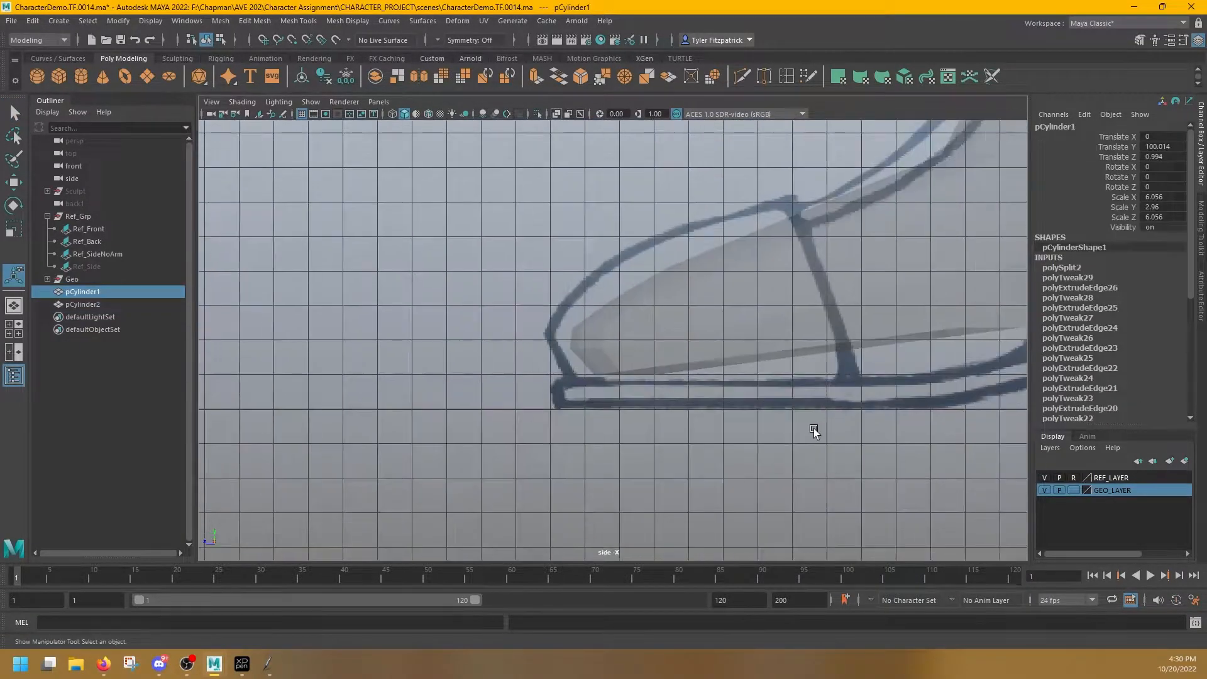
Tilt the torso's edge loops just below the belt in the side view toward the slope of the drawn hips
{"action": "right_click_drag", "start_coordinate": [814, 428], "coordinate": [609, 321], "text": "alt"}
{"action": "middle_click_drag", "start_coordinate": [593, 129], "coordinate": [564, 383], "text": "alt"}
{"action": "right_click_drag", "start_coordinate": [563, 384], "coordinate": [601, 380], "text": "alt"}
{"action": "middle_click_drag", "start_coordinate": [584, 393], "coordinate": [697, 374], "text": "alt"}
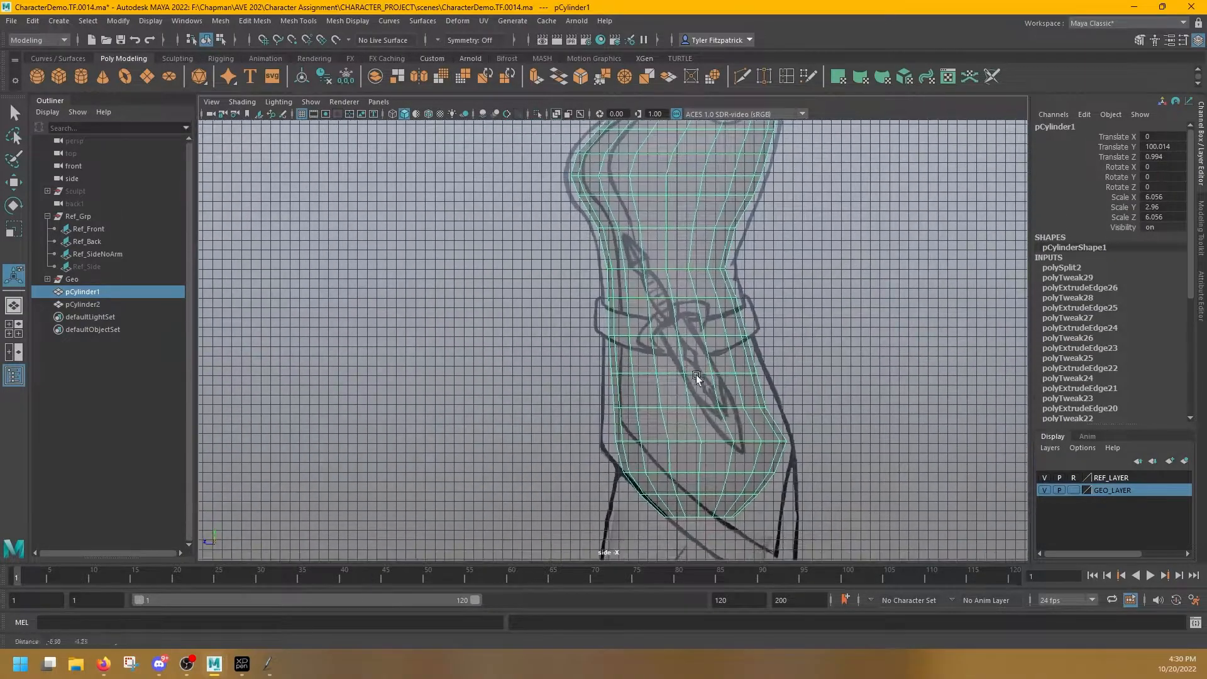
{"action": "scroll", "coordinate": [681, 375], "scroll_direction": "up", "scroll_amount": 2}
{"action": "right_click_drag", "start_coordinate": [682, 376], "coordinate": [666, 295]}
{"action": "left_click", "coordinate": [713, 379]}
{"action": "key", "text": "e"}
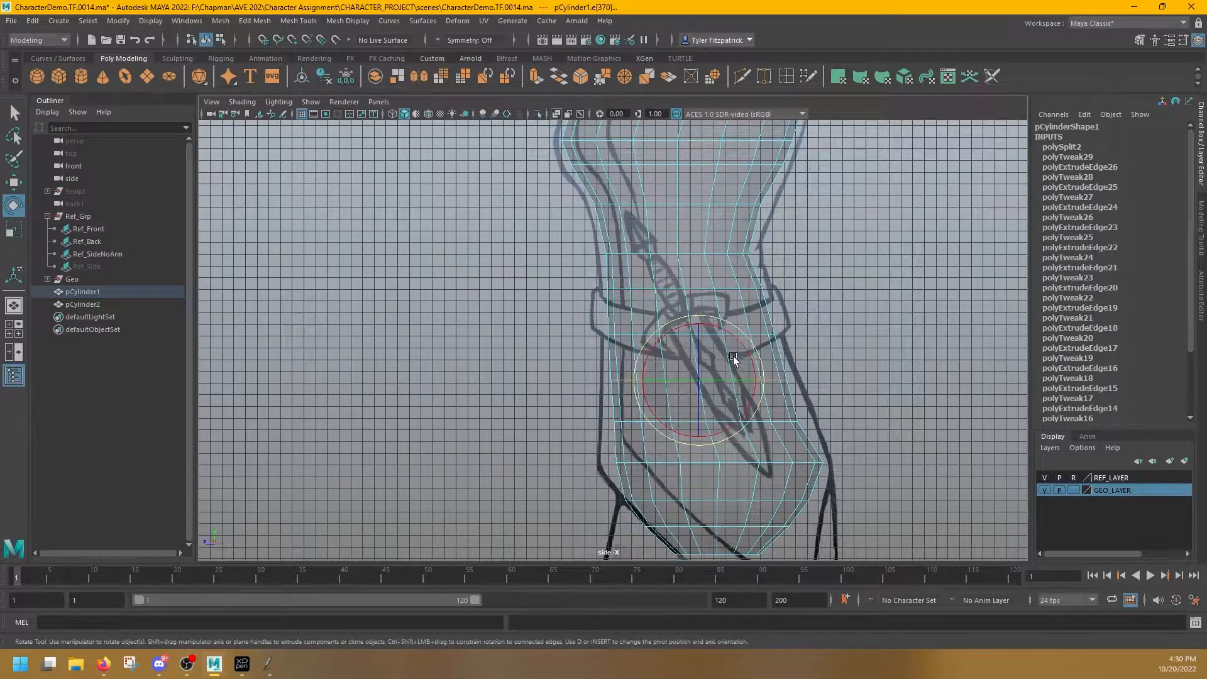
{"action": "key", "text": "q"}
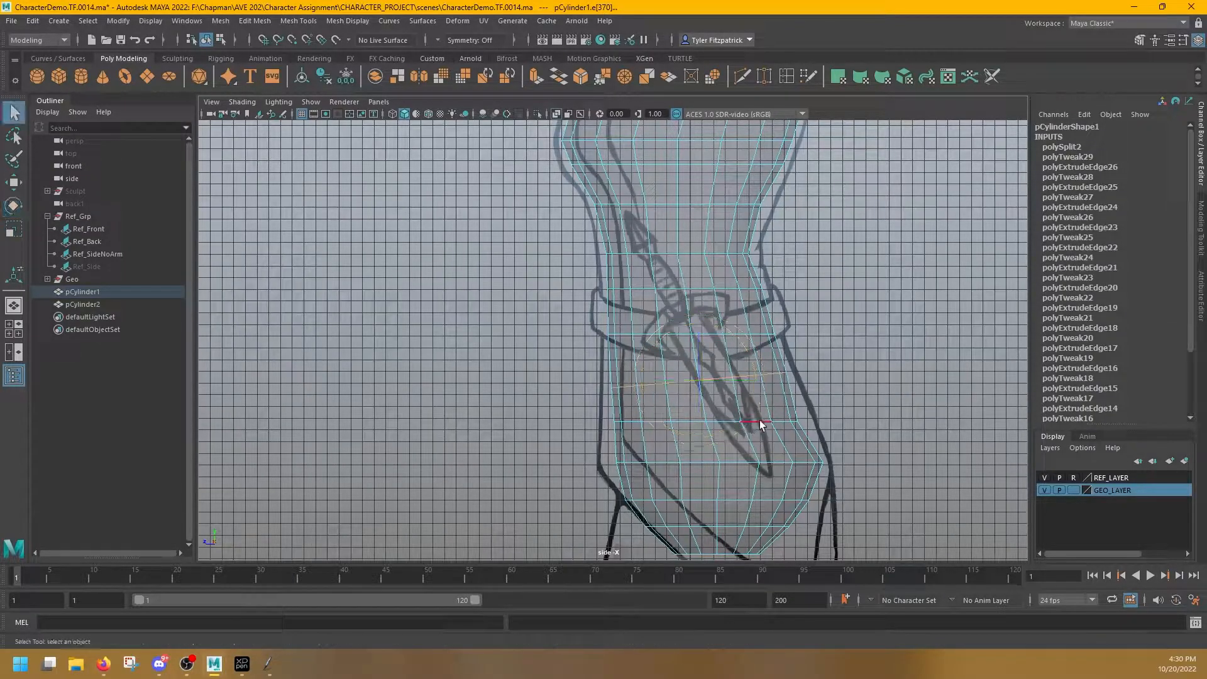
{"action": "key", "text": "e"}
{"action": "left_click_drag", "start_coordinate": [761, 417], "coordinate": [760, 409]}
Tilt and reposition the lower hip edge loops of the torso in the side view to continue the slope
{"action": "double_click", "coordinate": [773, 461]}
{"action": "key", "text": "r"}
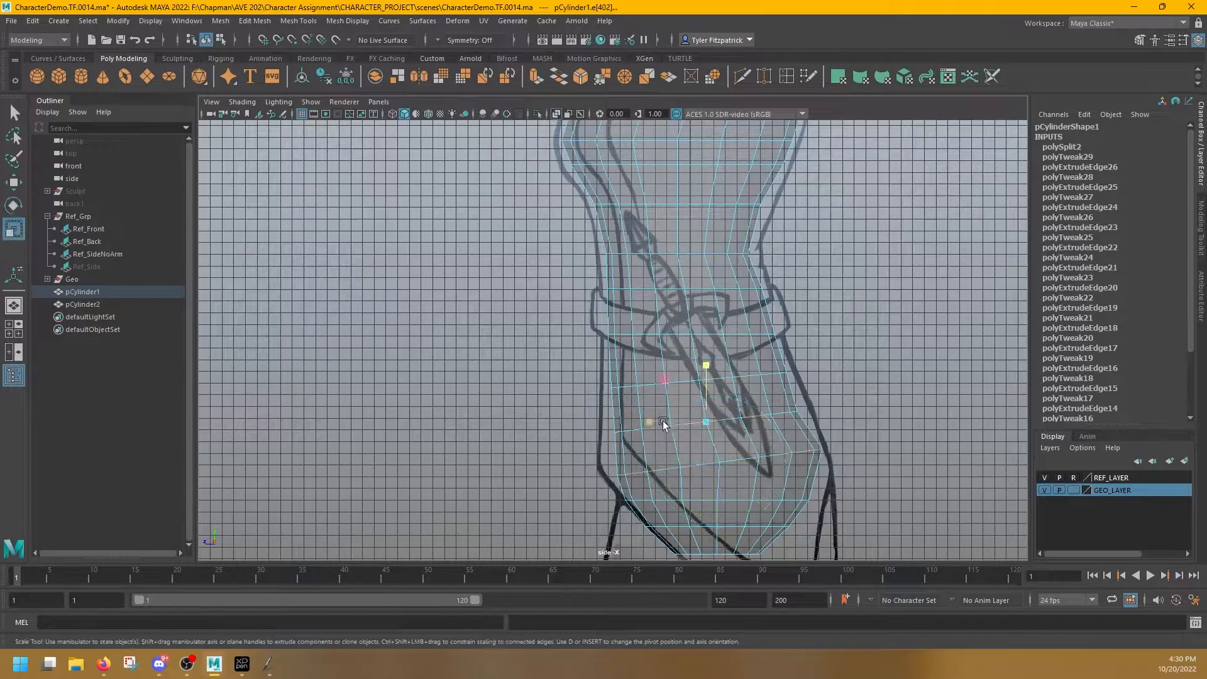
{"action": "middle_click_drag", "start_coordinate": [660, 403], "coordinate": [623, 330], "text": "alt"}
{"action": "key", "text": "w"}
{"action": "key", "text": "e"}
{"action": "left_click_drag", "start_coordinate": [629, 412], "coordinate": [650, 414]}
{"action": "key", "text": "w"}
{"action": "double_click", "coordinate": [633, 455]}
{"action": "double_click", "coordinate": [644, 481]}
{"action": "double_click", "coordinate": [654, 429]}
{"action": "key", "text": "r"}
Tilt and shift the torso's edge loops above the belt in the side view to follow the body's curvature
{"action": "middle_click_drag", "start_coordinate": [661, 252], "coordinate": [662, 474], "text": "alt"}
{"action": "double_click", "coordinate": [662, 313]}
{"action": "key", "text": "e"}
{"action": "key", "text": "w"}
{"action": "key", "text": "e"}
{"action": "key", "text": "w"}
{"action": "double_click", "coordinate": [657, 353]}
{"action": "key", "text": "e"}
{"action": "key", "text": "w"}
Insert an edge loop in the torso's waist area and adjust it with the neighbouring loops up to the chest
{"action": "left_click", "coordinate": [594, 378], "text": "ctrl"}
{"action": "key", "text": "w"}
{"action": "double_click", "coordinate": [591, 379]}
{"action": "double_click", "coordinate": [592, 403]}
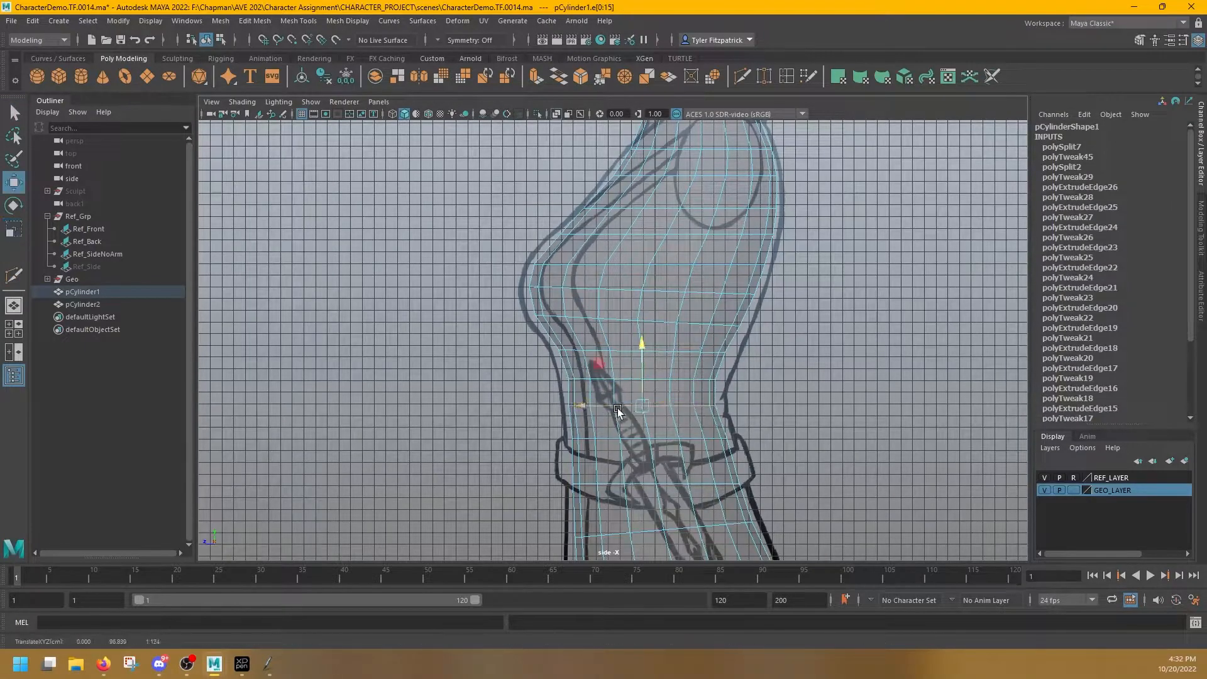
{"action": "middle_click_drag", "start_coordinate": [660, 251], "coordinate": [629, 365], "text": "alt"}
{"action": "key", "text": "e"}
{"action": "double_click", "coordinate": [631, 225]}
{"action": "key", "text": "w"}
Select the leg and examine it together with the torso from several sides in the perspective view
{"action": "key", "text": "q"}
{"action": "key", "text": "space"}
{"action": "key", "text": "space"}
{"action": "key", "text": "r"}
{"action": "scroll", "coordinate": [580, 288], "scroll_direction": "down", "scroll_amount": 2}
{"action": "key", "text": "space"}
{"action": "key", "text": "q"}
{"action": "left_click", "coordinate": [761, 201]}
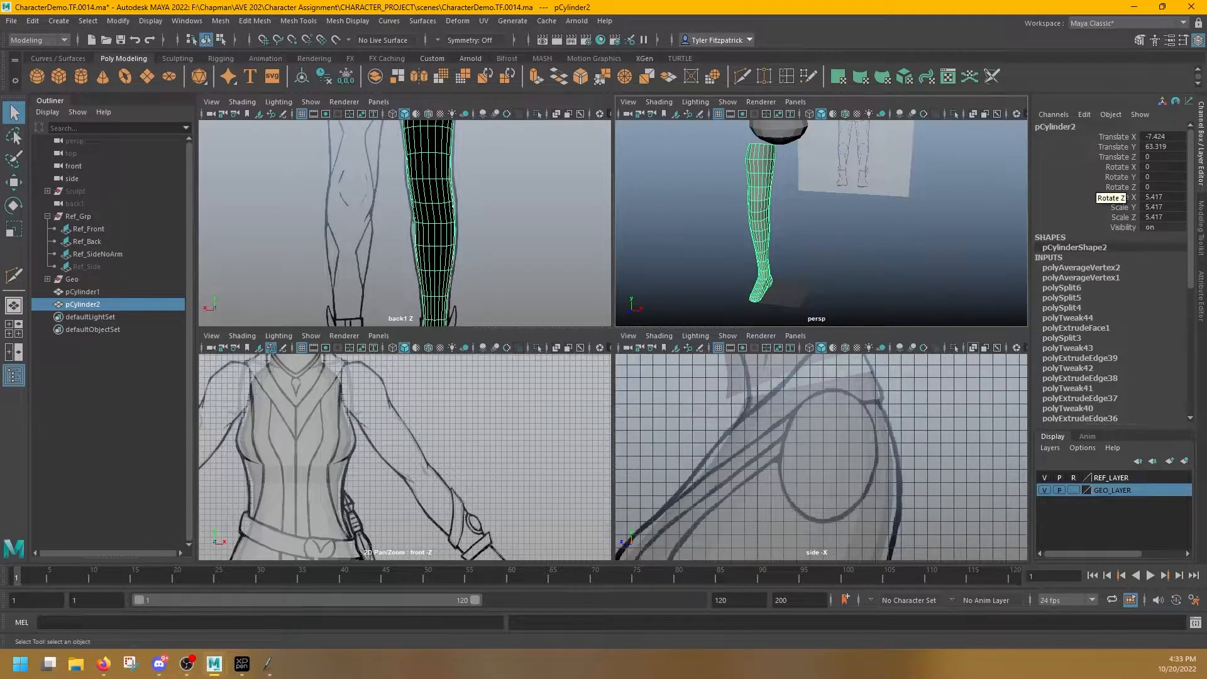
{"action": "left_click_drag", "start_coordinate": [752, 214], "coordinate": [692, 201], "text": "alt"}
{"action": "right_click_drag", "start_coordinate": [732, 197], "coordinate": [723, 271], "text": "alt"}
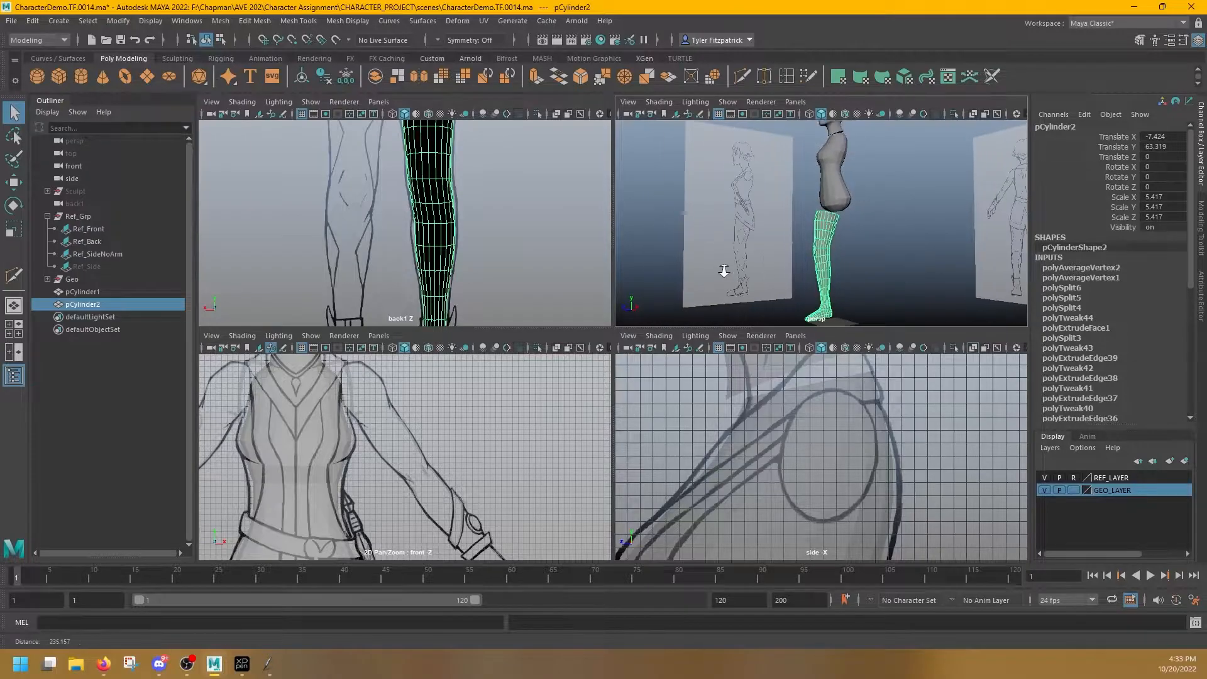
{"action": "left_click_drag", "start_coordinate": [724, 271], "coordinate": [873, 202], "text": "alt"}
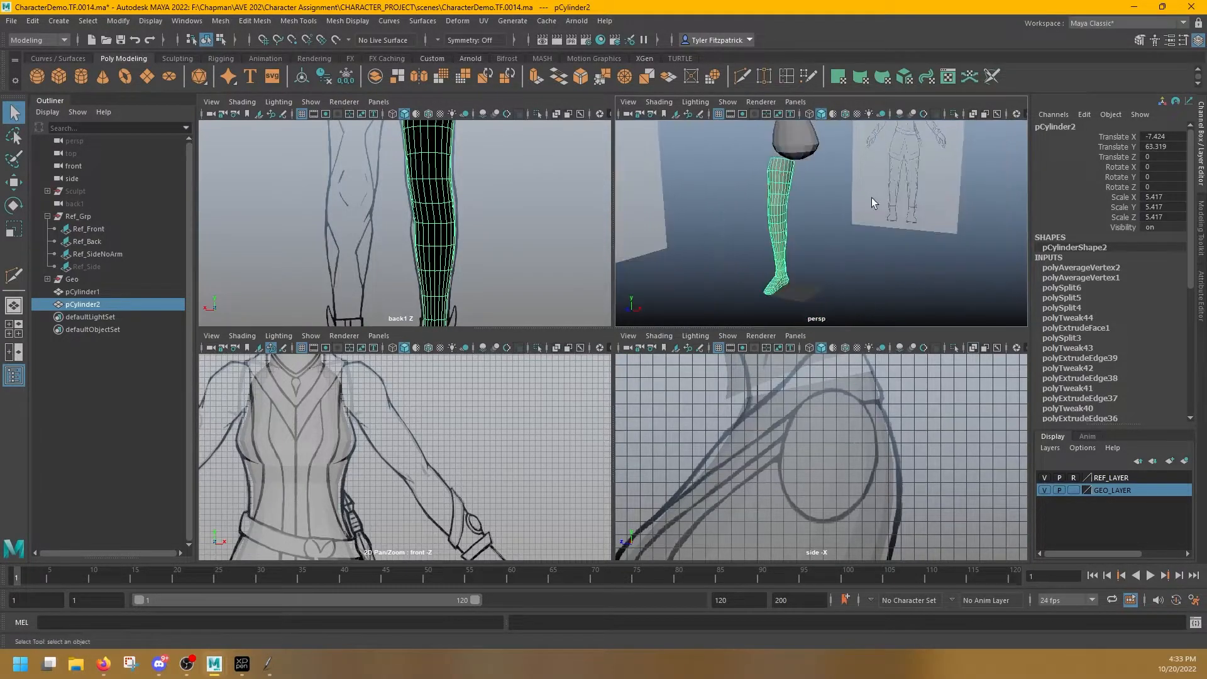
{"action": "left_click", "coordinate": [1134, 135]}
{"action": "type", "text": "-7"}
{"action": "key", "text": "Return"}
{"action": "key", "text": "ctrl+z"}
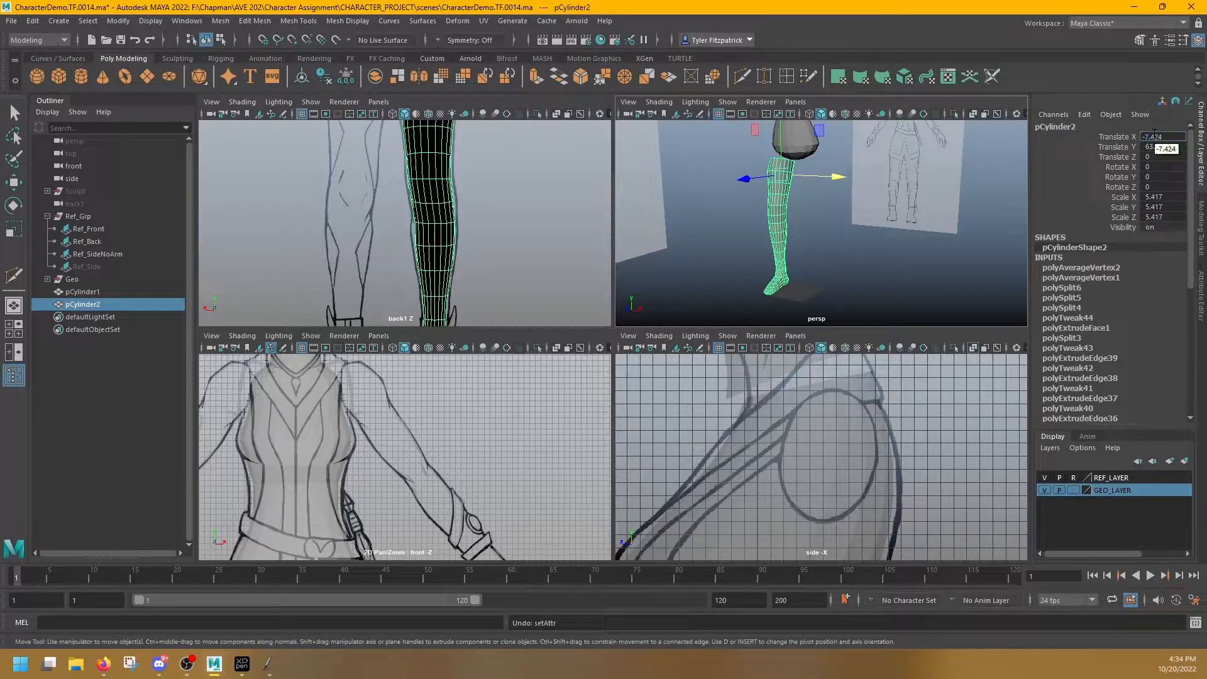
Flip the leg to the character's other side by setting Translate X to 7.424 and Scale X to -5.417
{"action": "key", "text": "Return"}
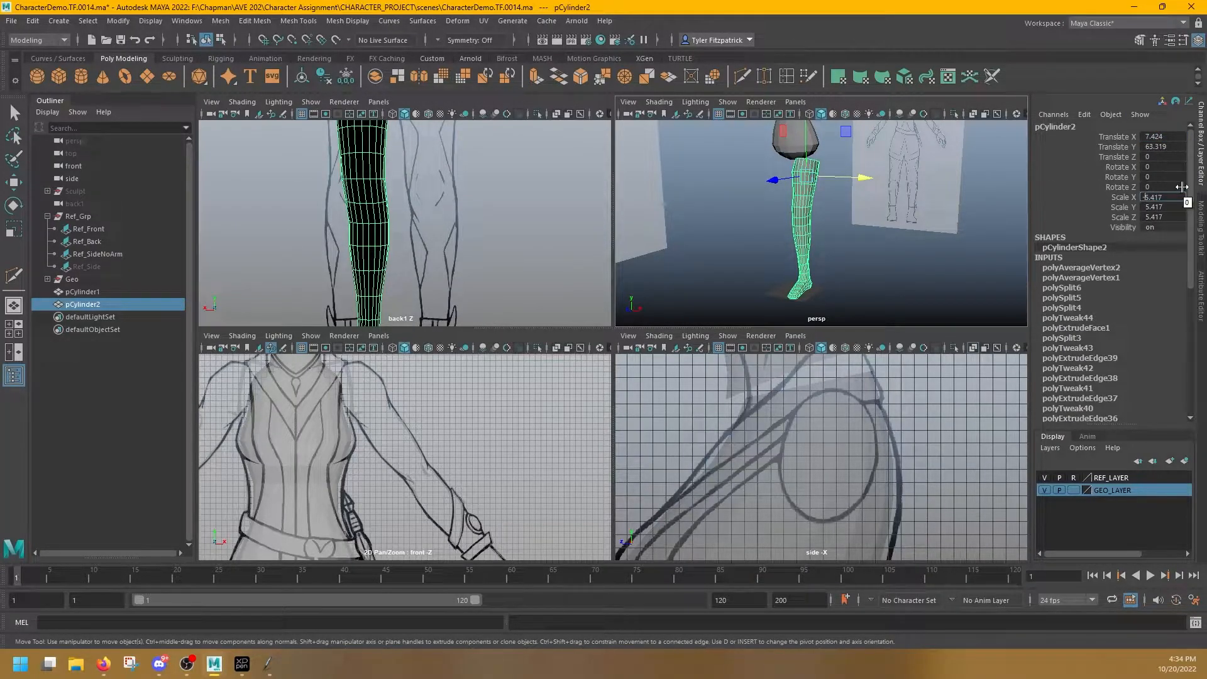
{"action": "key", "text": "Return"}
{"action": "left_click_drag", "start_coordinate": [763, 187], "coordinate": [849, 204], "text": "alt"}
{"action": "scroll", "coordinate": [831, 199], "scroll_direction": "up", "scroll_amount": 4}
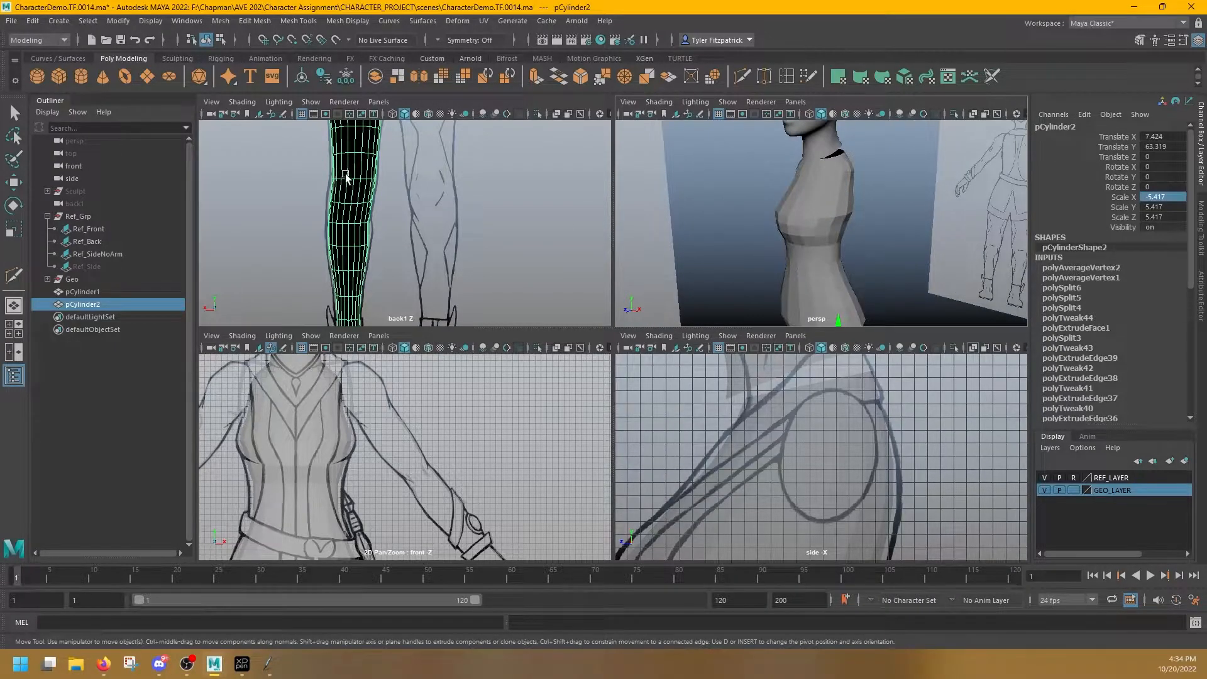
Create a polygon cylinder for the arm and delete its top and bottom cap faces
{"action": "left_click", "coordinate": [88, 76]}
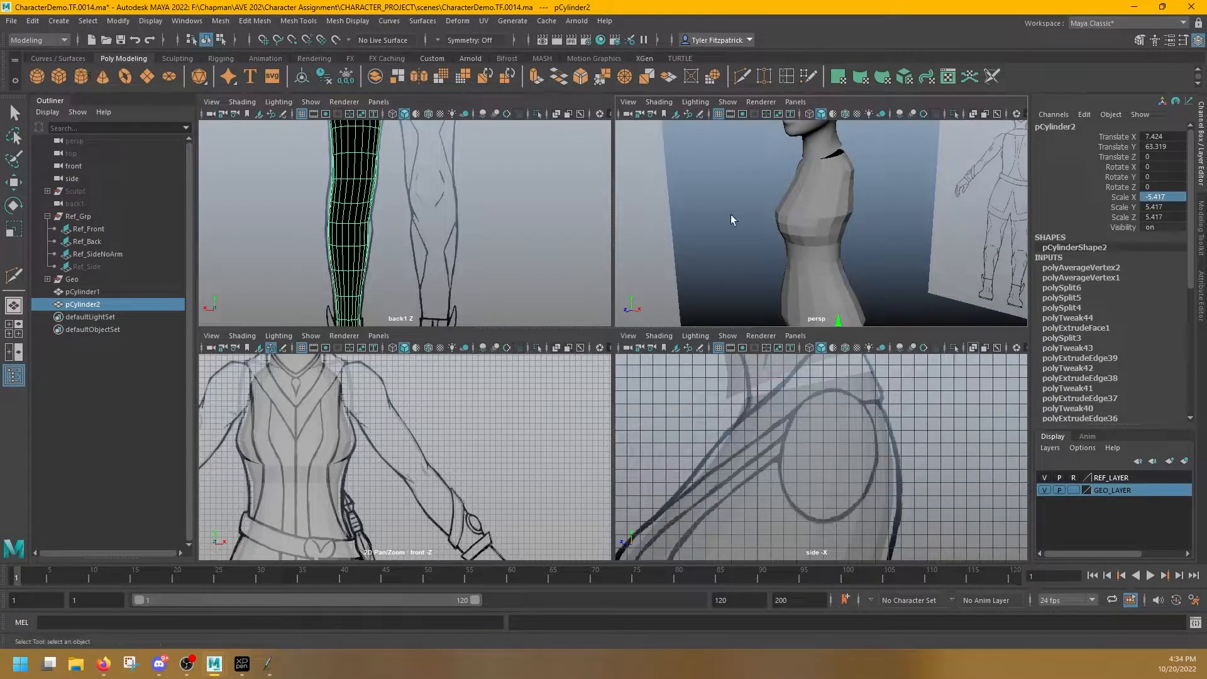
{"action": "key", "text": "ctrl+1"}
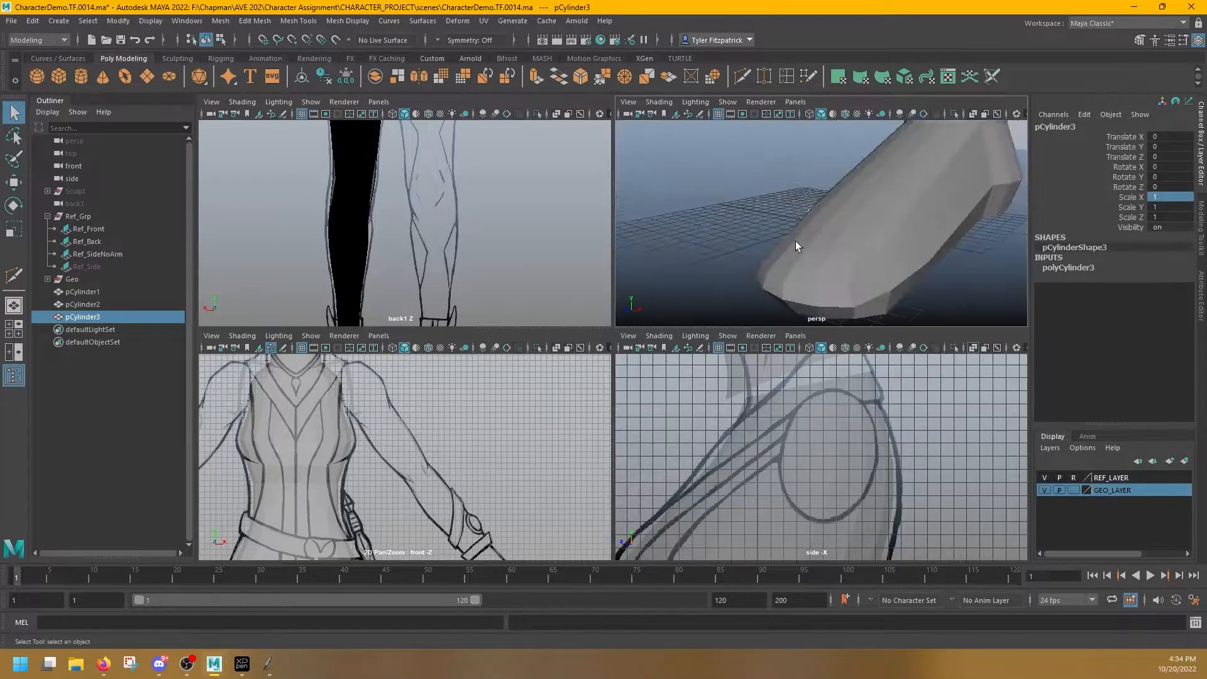
{"action": "key", "text": "f"}
{"action": "right_click_drag", "start_coordinate": [819, 196], "coordinate": [821, 230]}
{"action": "left_click_drag", "start_coordinate": [749, 151], "coordinate": [919, 217]}
{"action": "left_click_drag", "start_coordinate": [727, 246], "coordinate": [893, 264], "text": "ctrl"}
{"action": "key", "text": "ctrl+z"}
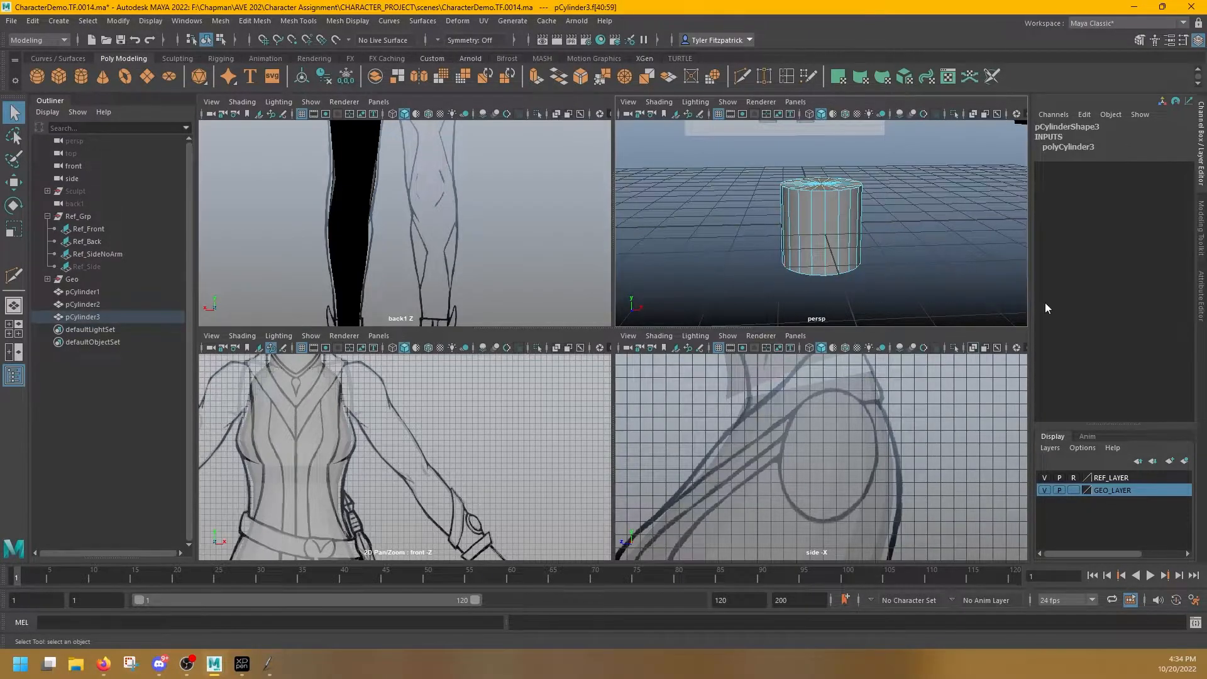
{"action": "key", "text": "Delete"}
{"action": "left_click_drag", "start_coordinate": [966, 175], "coordinate": [960, 159], "text": "alt"}
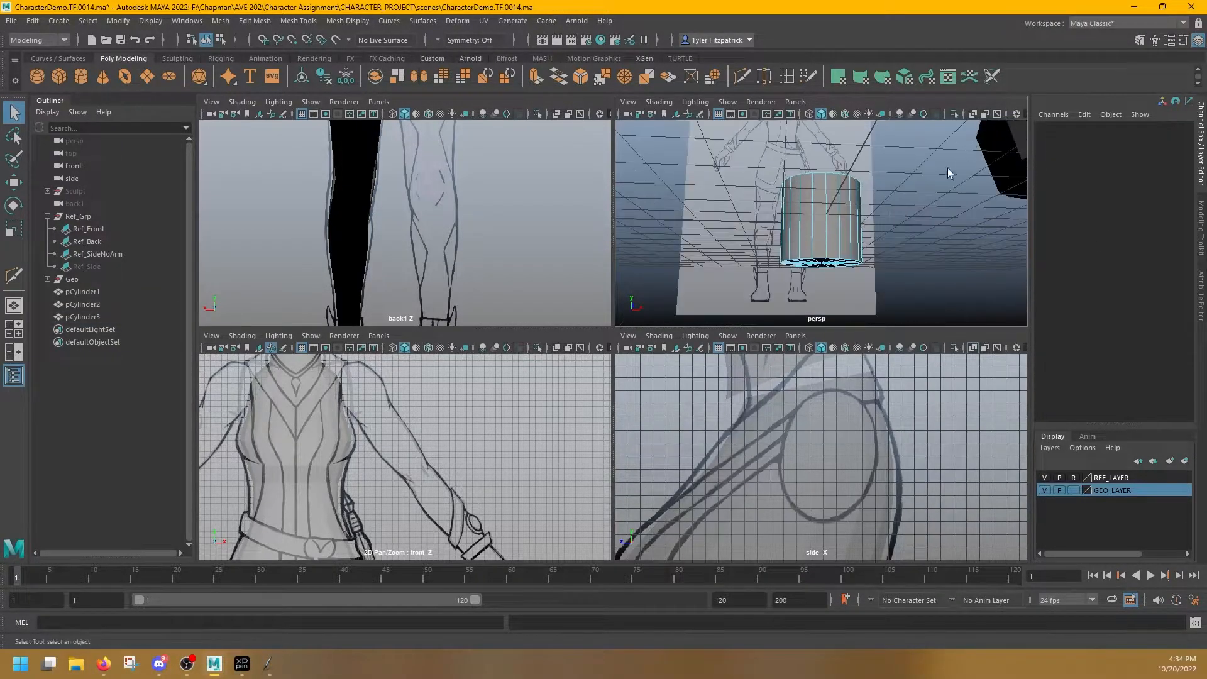
{"action": "left_click_drag", "start_coordinate": [745, 248], "coordinate": [905, 281]}
{"action": "left_click_drag", "start_coordinate": [749, 185], "coordinate": [1031, 240], "text": "ctrl"}
{"action": "key", "text": "Delete"}
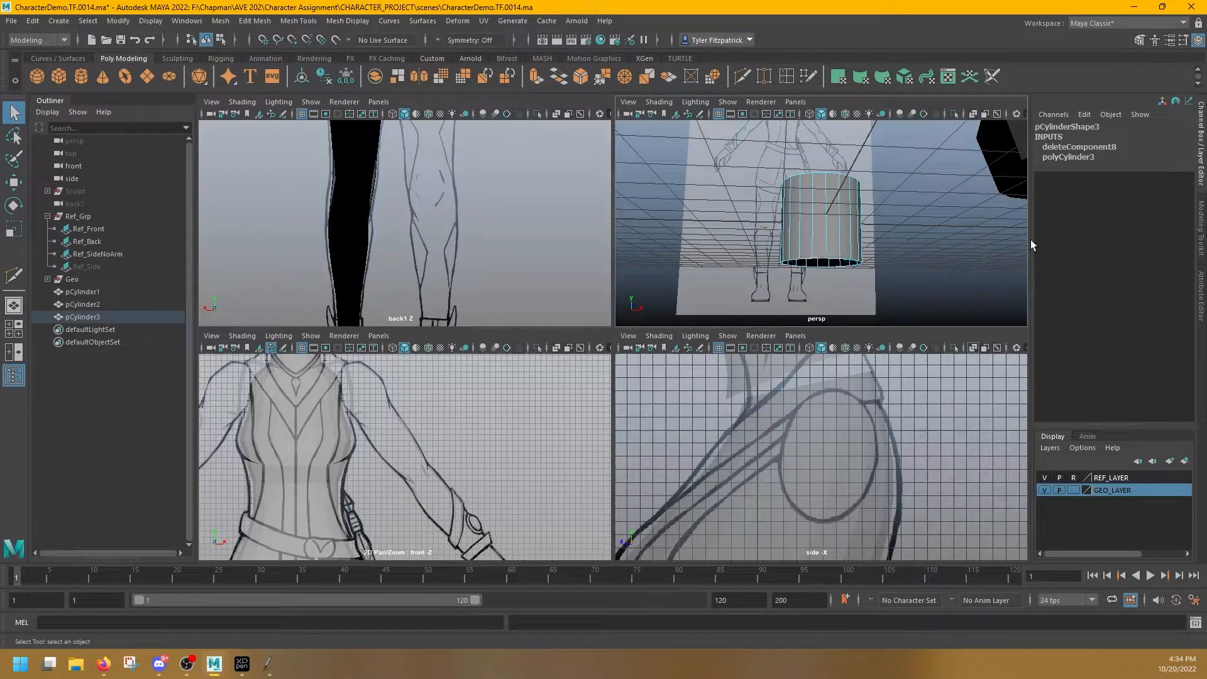
Move the open cylinder up beside the torso near the drawn elbow, to about X 21 and Y 101.6
{"action": "right_click_drag", "start_coordinate": [819, 211], "coordinate": [874, 185]}
{"action": "scroll", "coordinate": [862, 192], "scroll_direction": "down", "scroll_amount": 10}
{"action": "mouse_move", "coordinate": [847, 203]}
{"action": "left_mouse_down", "text": "alt"}
{"action": "mouse_move", "coordinate": [840, 236]}
{"action": "mouse_move", "coordinate": [862, 202]}
{"action": "mouse_move", "coordinate": [832, 221]}
{"action": "left_mouse_up", "text": "alt"}
{"action": "scroll", "coordinate": [833, 218], "scroll_direction": "up", "scroll_amount": 6}
{"action": "middle_click_drag", "start_coordinate": [832, 218], "coordinate": [812, 275], "text": "alt"}
{"action": "key", "text": "w"}
{"action": "left_click_drag", "start_coordinate": [812, 276], "coordinate": [918, 157]}
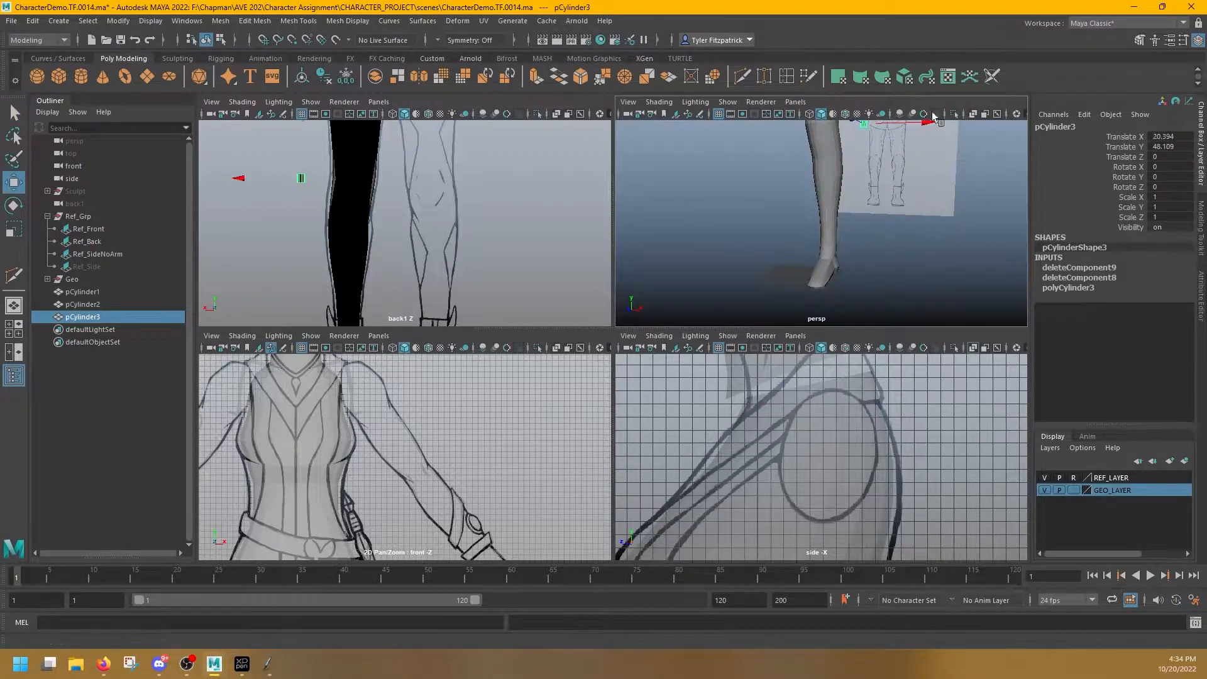
{"action": "middle_click_drag", "start_coordinate": [934, 174], "coordinate": [900, 369], "text": "alt"}
{"action": "scroll", "coordinate": [900, 369], "scroll_direction": "down", "scroll_amount": 2}
{"action": "left_click_drag", "start_coordinate": [876, 292], "coordinate": [877, 129]}
{"action": "middle_click_drag", "start_coordinate": [881, 210], "coordinate": [874, 286], "text": "alt"}
{"action": "left_click_drag", "start_coordinate": [872, 233], "coordinate": [872, 205]}
{"action": "scroll", "coordinate": [428, 494], "scroll_direction": "up", "scroll_amount": 4}
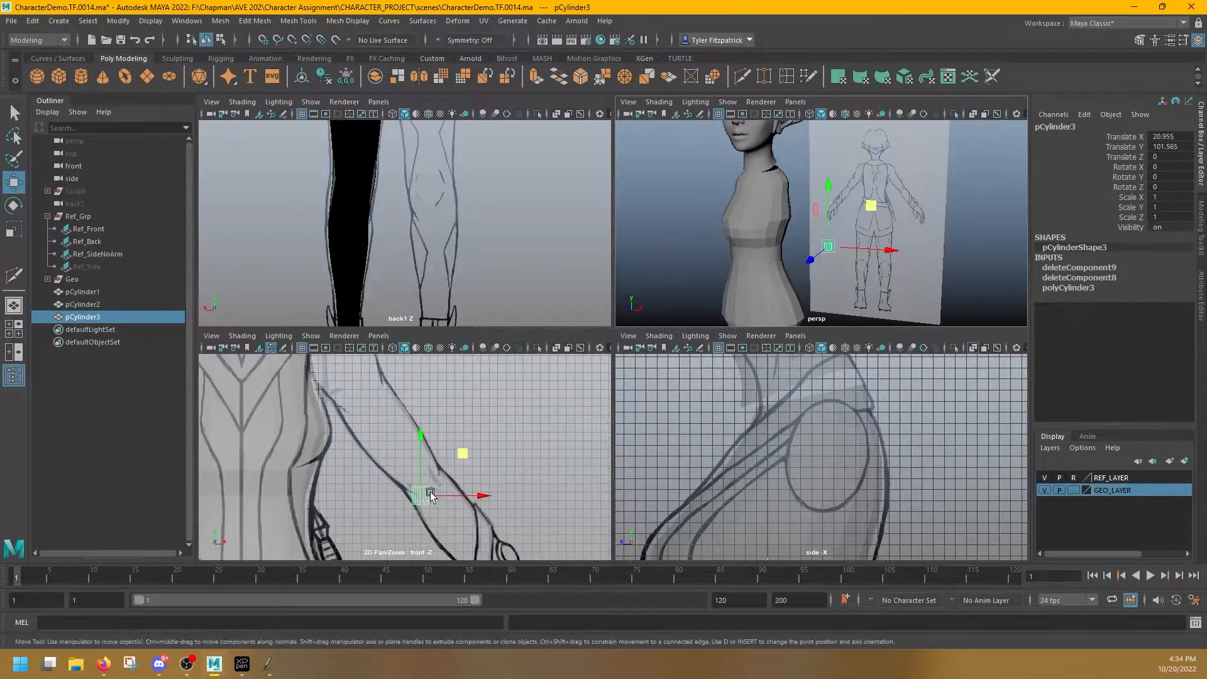
Rotate the arm cylinder about 35 degrees around Z and move it onto the drawn upper arm
{"action": "key", "text": "e"}
{"action": "left_click_drag", "start_coordinate": [476, 483], "coordinate": [429, 395]}
{"action": "key", "text": "w"}
{"action": "key", "text": "e"}
{"action": "scroll", "coordinate": [412, 421], "scroll_direction": "up", "scroll_amount": 3}
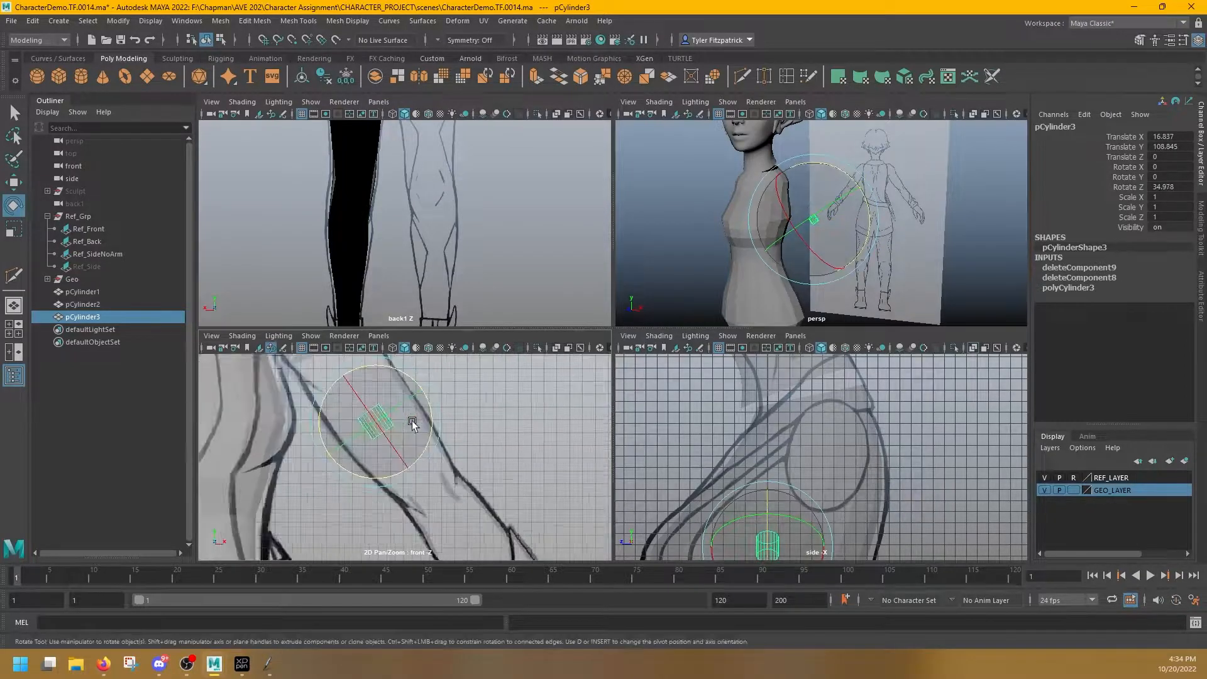
Scale the arm cylinder up to the width of the drawn upper arm and center it between the outlines
{"action": "middle_click_drag", "start_coordinate": [394, 443], "coordinate": [443, 468], "text": "alt"}
{"action": "key", "text": "r"}
{"action": "left_click_drag", "start_coordinate": [425, 448], "coordinate": [490, 468]}
{"action": "left_click", "coordinate": [489, 466]}
{"action": "key", "text": "ctrl+z"}
{"action": "key", "text": "w"}
{"action": "left_click_drag", "start_coordinate": [471, 406], "coordinate": [475, 404]}
{"action": "middle_click_drag", "start_coordinate": [466, 417], "coordinate": [525, 447], "text": "alt"}
Move the arm cylinder's upper edge loop up the drawn arm toward the shoulder in the front view
{"action": "right_click_drag", "start_coordinate": [522, 320], "coordinate": [522, 285]}
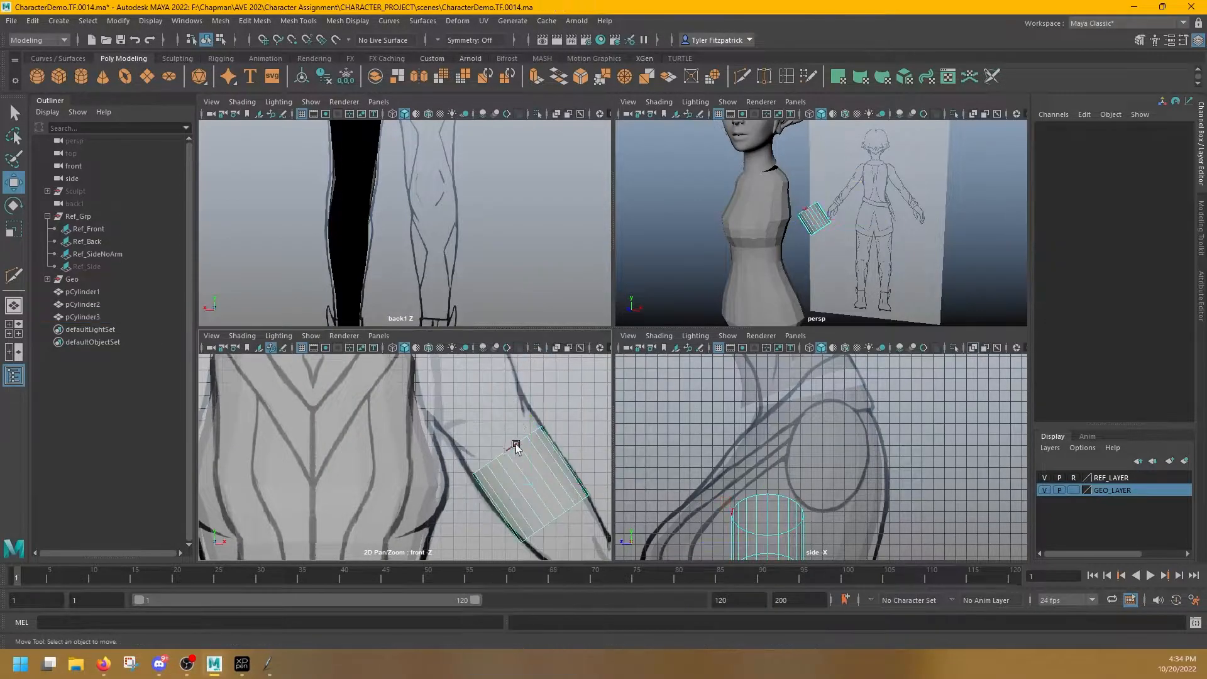
{"action": "left_click_drag", "start_coordinate": [549, 409], "coordinate": [493, 322]}
{"action": "middle_click_drag", "start_coordinate": [510, 437], "coordinate": [482, 383], "text": "alt"}
{"action": "middle_click_drag", "start_coordinate": [513, 469], "coordinate": [465, 447], "text": "alt"}
Move the arm cylinder's lower edge loop down to the drawn wrist cuff in the front view
{"action": "double_click", "coordinate": [466, 431]}
{"action": "left_click_drag", "start_coordinate": [470, 361], "coordinate": [553, 459]}
{"action": "middle_click_drag", "start_coordinate": [552, 458], "coordinate": [516, 403], "text": "alt"}
{"action": "left_click_drag", "start_coordinate": [519, 409], "coordinate": [579, 493]}
{"action": "middle_click_drag", "start_coordinate": [579, 493], "coordinate": [510, 412], "text": "alt"}
{"action": "key", "text": "space"}
{"action": "scroll", "coordinate": [510, 412], "scroll_direction": "down", "scroll_amount": 1}
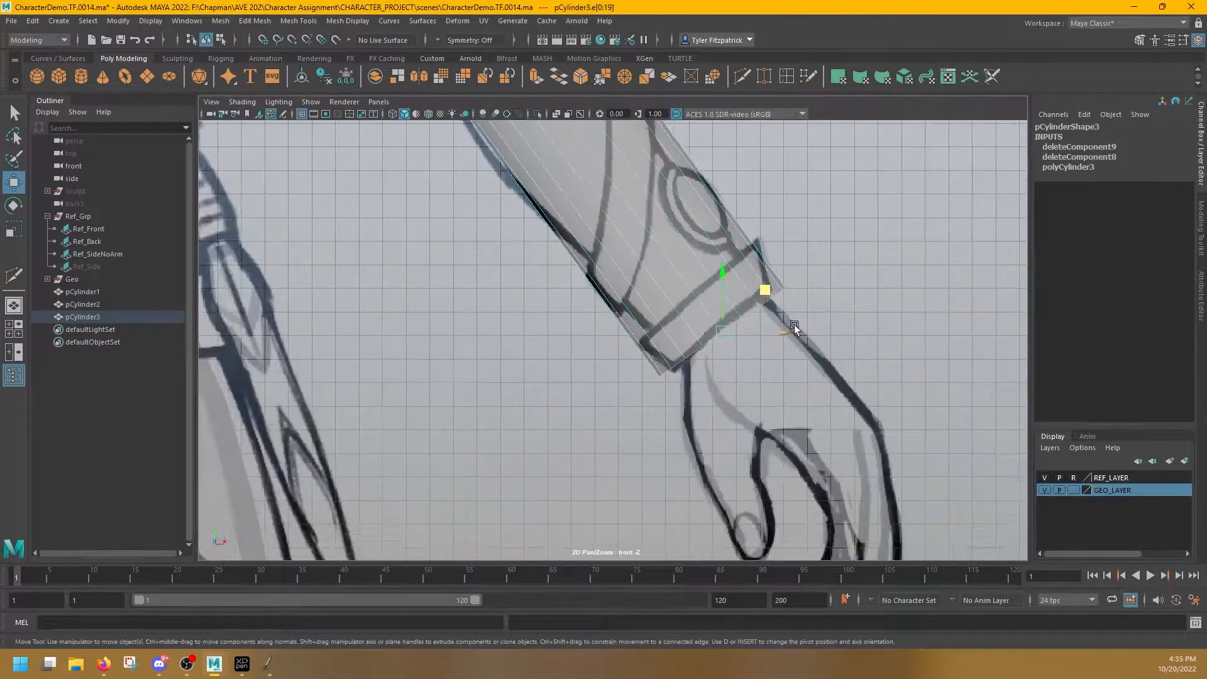
Scale the arm cylinder's lower edge loop to fit the width of the drawn wrist cuff in the front view
{"action": "middle_click_drag", "start_coordinate": [697, 307], "coordinate": [678, 361], "text": "alt"}
{"action": "key", "text": "e"}
{"action": "key", "text": "r"}
{"action": "left_click_drag", "start_coordinate": [701, 388], "coordinate": [674, 401]}
Rotate the arm cylinder's upper edge loop toward the angle of the drawn armhole and move it closer to the shoulder
{"action": "middle_click_drag", "start_coordinate": [434, 132], "coordinate": [632, 418], "text": "alt"}
{"action": "double_click", "coordinate": [586, 342]}
{"action": "key", "text": "e"}
{"action": "left_click_drag", "start_coordinate": [620, 346], "coordinate": [577, 272]}
{"action": "key", "text": "r"}
{"action": "key", "text": "w"}
{"action": "left_click_drag", "start_coordinate": [607, 310], "coordinate": [574, 316]}
Scale the upper edge loop to the drawn shoulder opening and shift it between the arm outlines in the front view
{"action": "key", "text": "e"}
{"action": "key", "text": "r"}
{"action": "left_click_drag", "start_coordinate": [542, 302], "coordinate": [569, 314]}
{"action": "key", "text": "w"}
{"action": "key", "text": "r"}
{"action": "key", "text": "e"}
{"action": "key", "text": "w"}
{"action": "key", "text": "r"}
{"action": "key", "text": "w"}
{"action": "left_click_drag", "start_coordinate": [558, 366], "coordinate": [577, 370]}
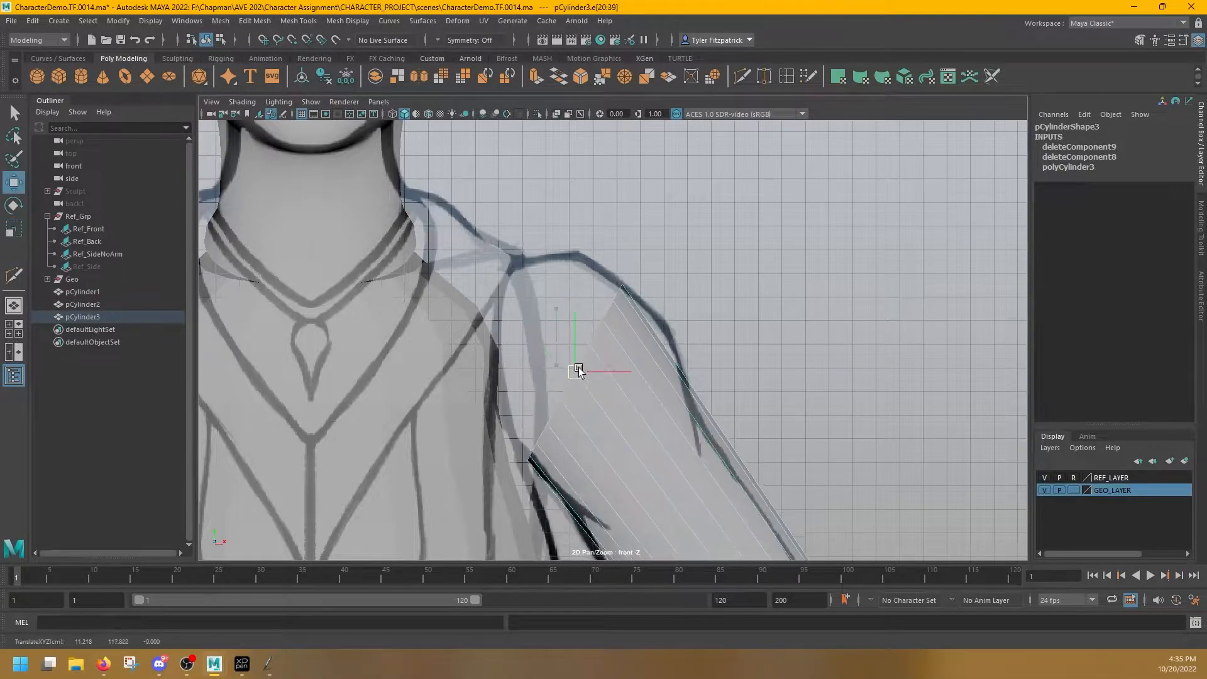
Move the arm's upper edge loop backward onto the drawn shoulder in the side view
{"action": "key", "text": "space"}
{"action": "key", "text": "space"}
{"action": "middle_click_drag", "start_coordinate": [511, 316], "coordinate": [504, 265], "text": "alt"}
{"action": "left_click_drag", "start_coordinate": [460, 266], "coordinate": [577, 284]}
{"action": "scroll", "coordinate": [576, 282], "scroll_direction": "down", "scroll_amount": 5}
{"action": "middle_click_drag", "start_coordinate": [620, 478], "coordinate": [662, 308], "text": "alt"}
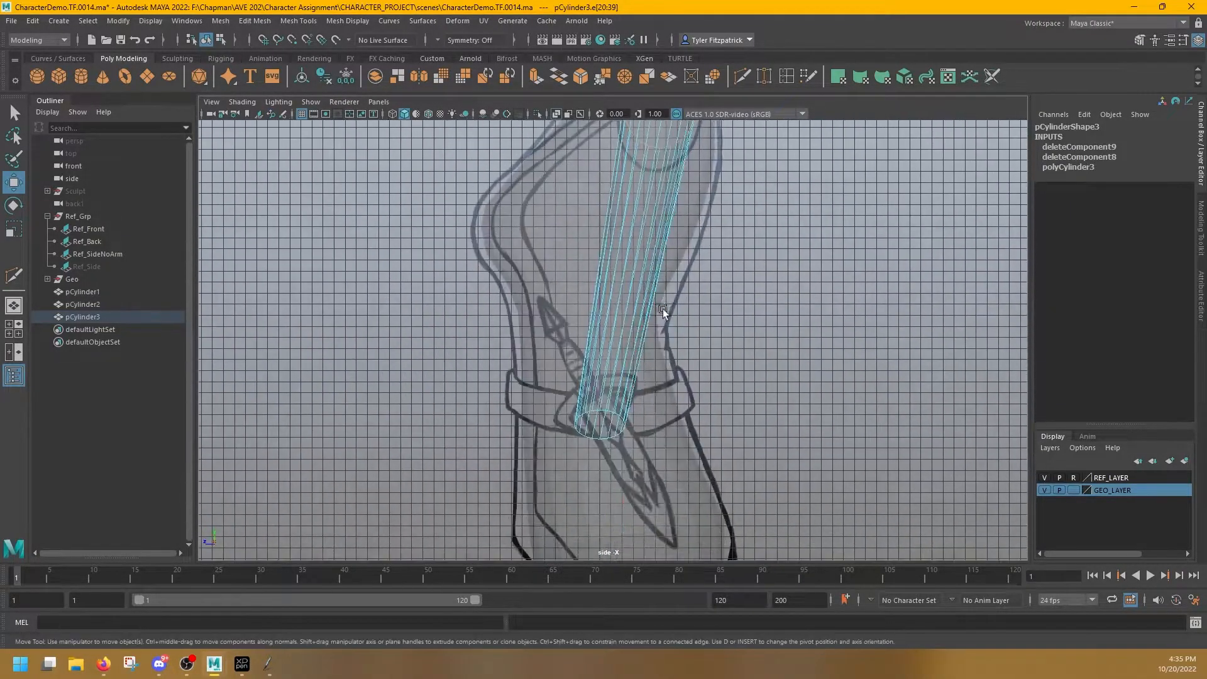
{"action": "middle_click_drag", "start_coordinate": [664, 223], "coordinate": [670, 284], "text": "alt"}
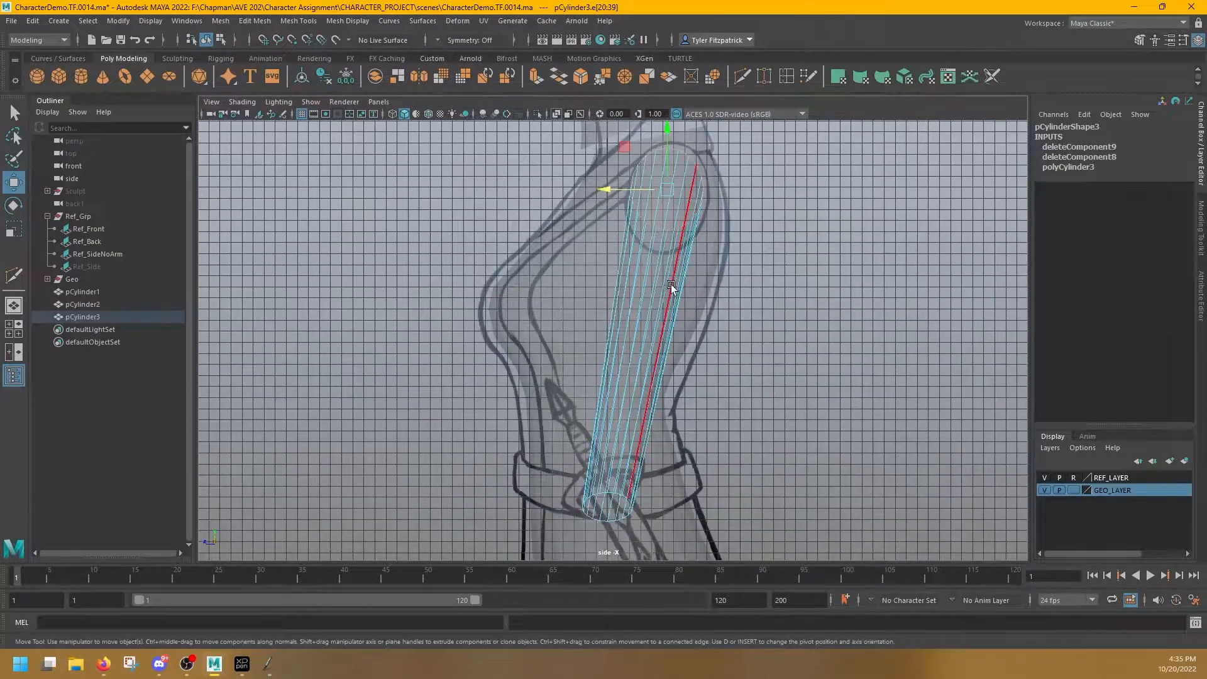
Show the Ref_Side drawing and hide Ref_SideNoArm so the side view has the drawn arm as reference
{"action": "left_click", "coordinate": [91, 268]}
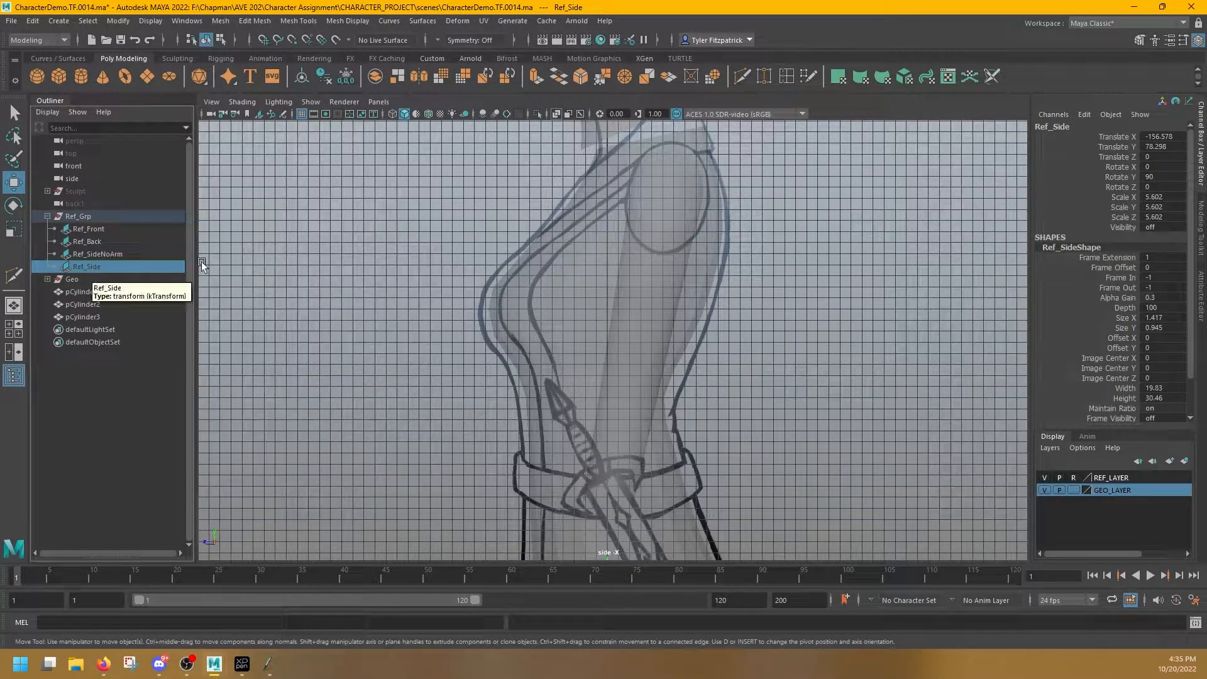
{"action": "key", "text": "g"}
{"action": "key", "text": "ctrl+z"}
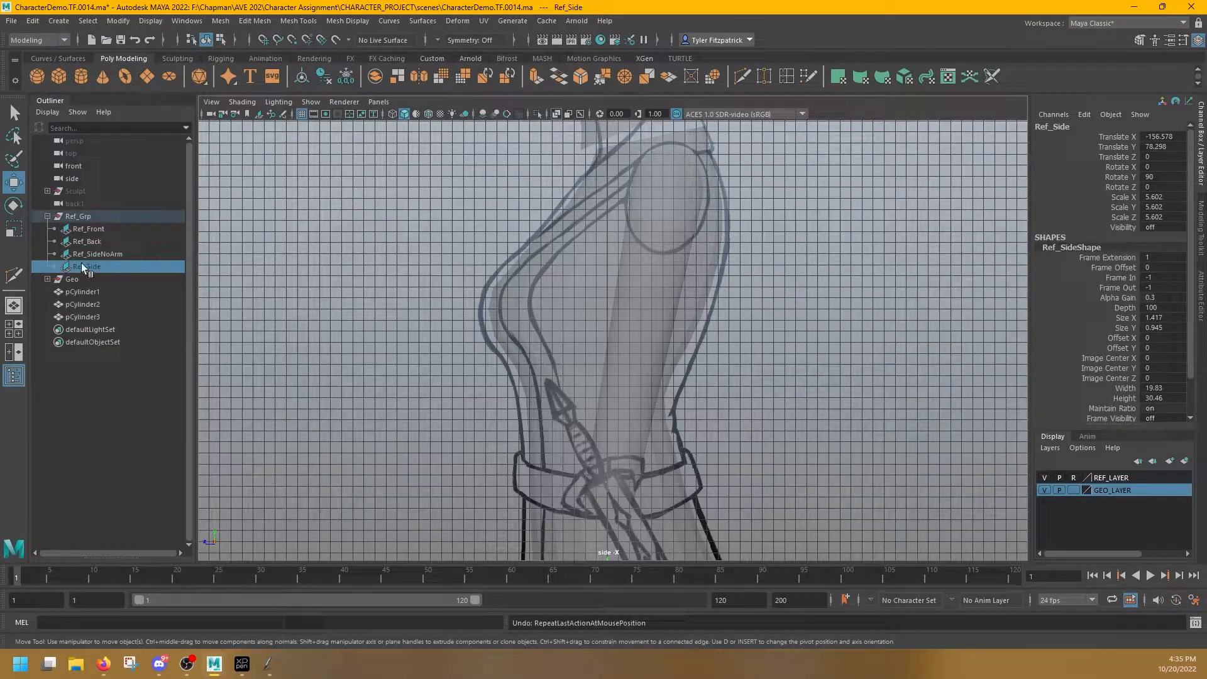
{"action": "key", "text": "shift+h"}
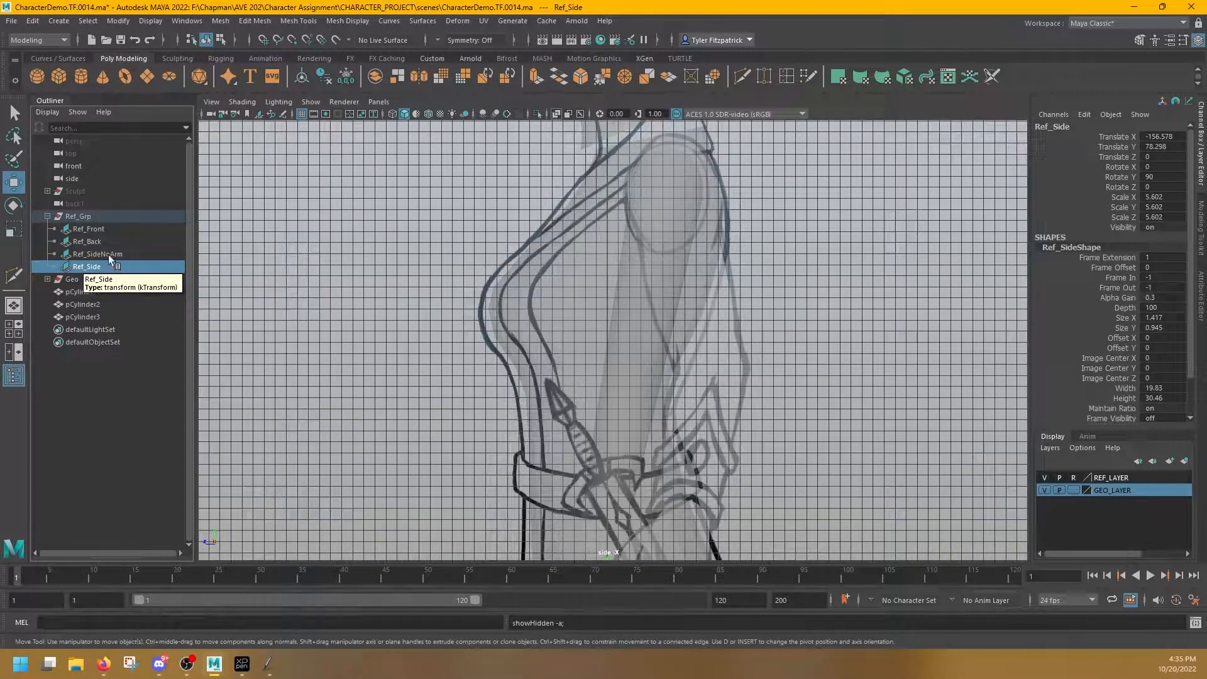
{"action": "left_click", "coordinate": [108, 254]}
{"action": "key", "text": "ctrl+h"}
Move the arm's lower edge loop backward onto the drawn wrist in the side view and scale it to the cuff
{"action": "middle_click_drag", "start_coordinate": [605, 458], "coordinate": [597, 383], "text": "alt"}
{"action": "left_click", "coordinate": [632, 282]}
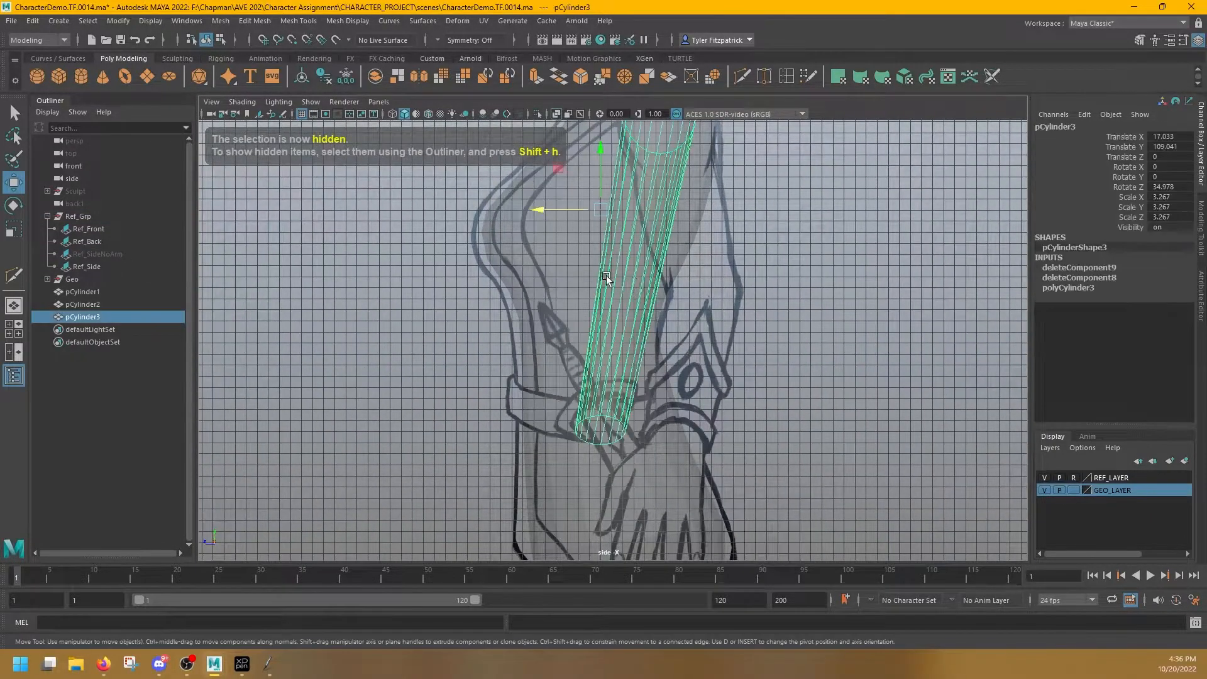
{"action": "right_click_drag", "start_coordinate": [622, 319], "coordinate": [610, 285]}
{"action": "left_click", "coordinate": [607, 386]}
{"action": "left_click_drag", "start_coordinate": [565, 438], "coordinate": [639, 450]}
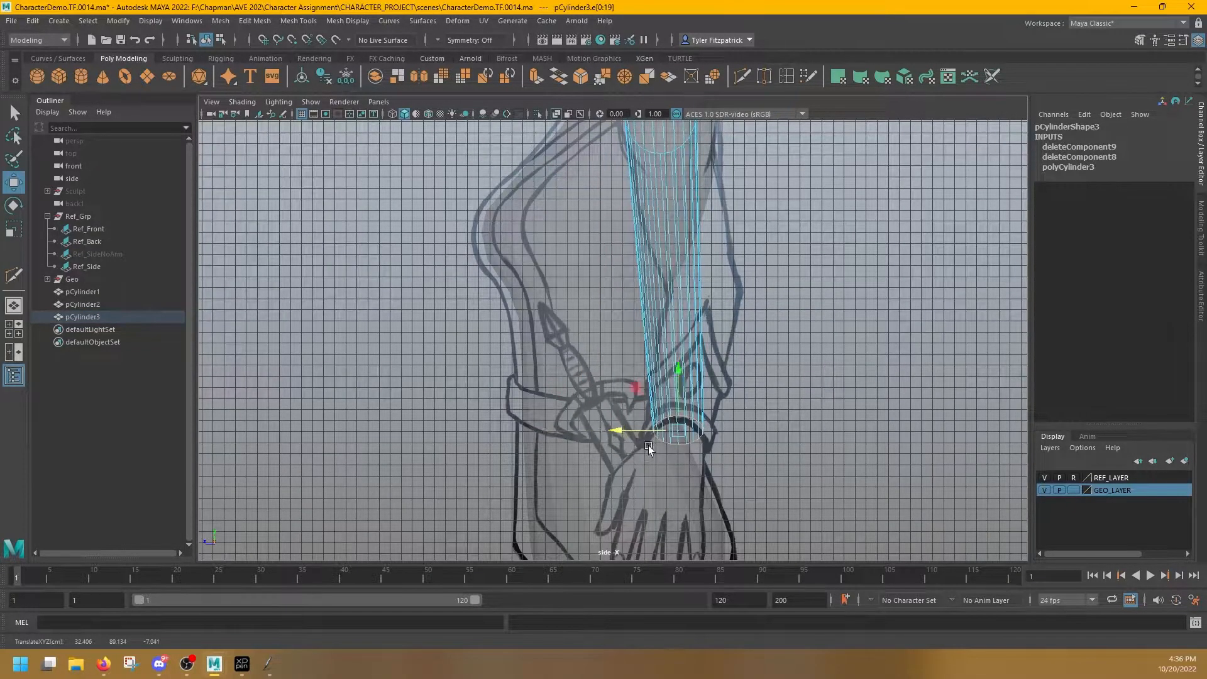
{"action": "scroll", "coordinate": [638, 447], "scroll_direction": "up", "scroll_amount": 3}
{"action": "key", "text": "e"}
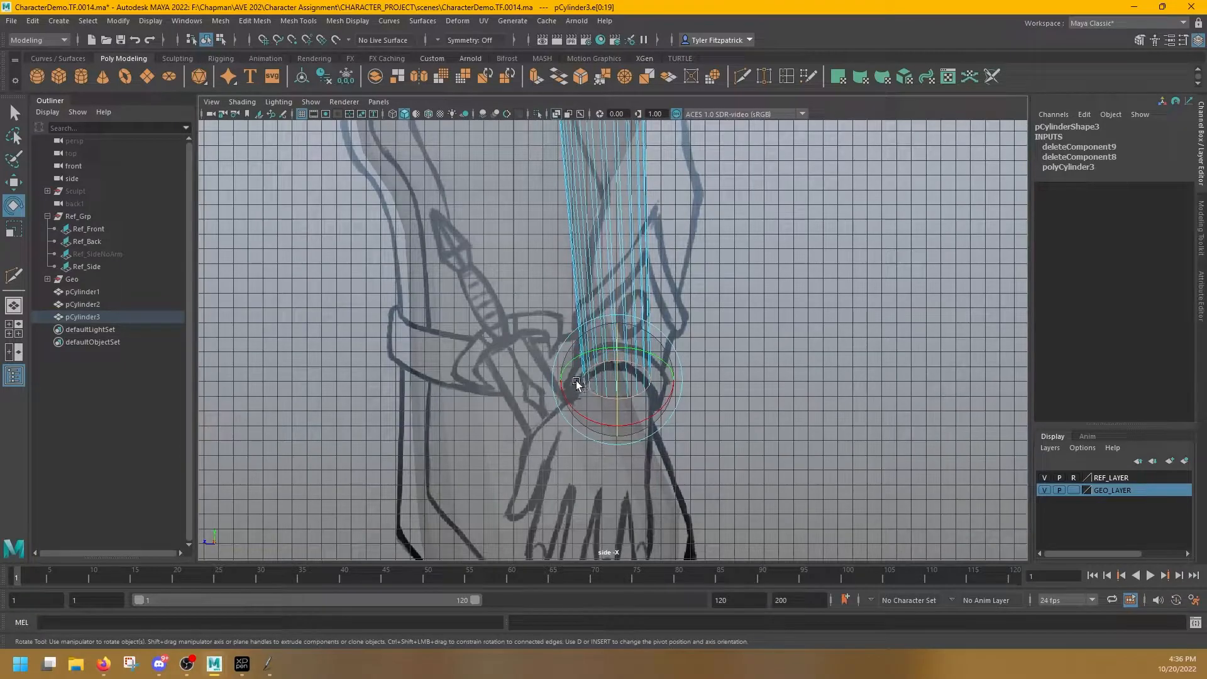
{"action": "key", "text": "r"}
{"action": "left_click_drag", "start_coordinate": [569, 382], "coordinate": [566, 382]}
Reposition the arm's upper edge loop over the drawn shoulder in the side view and scale it to the upper arm's width
{"action": "middle_click_drag", "start_coordinate": [578, 264], "coordinate": [566, 528], "text": "alt"}
{"action": "double_click", "coordinate": [584, 162]}
{"action": "key", "text": "w"}
{"action": "left_click_drag", "start_coordinate": [520, 220], "coordinate": [524, 218]}
{"action": "key", "text": "r"}
{"action": "key", "text": "w"}
{"action": "key", "text": "r"}
{"action": "left_click", "coordinate": [722, 228]}
{"action": "middle_click_drag", "start_coordinate": [511, 341], "coordinate": [523, 239], "text": "alt"}
{"action": "key", "text": "ctrl+shift+x"}
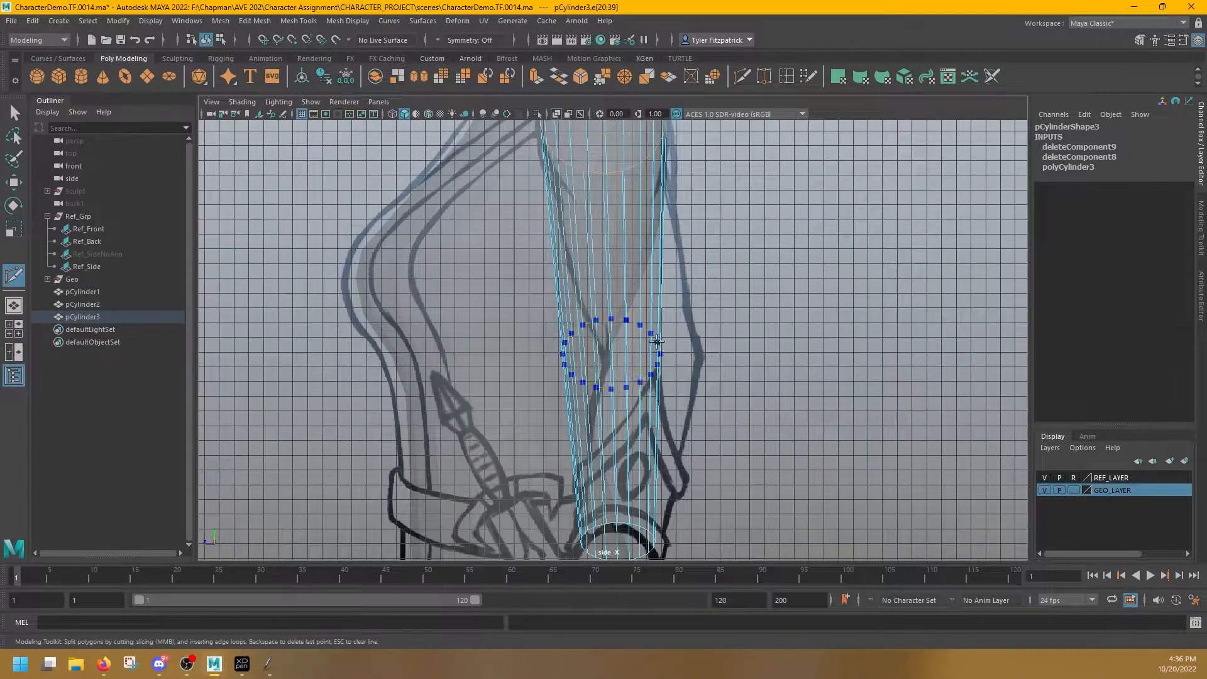
{"action": "left_click", "coordinate": [660, 359], "text": "ctrl"}
{"action": "key", "text": "q"}
{"action": "left_click", "coordinate": [620, 322]}
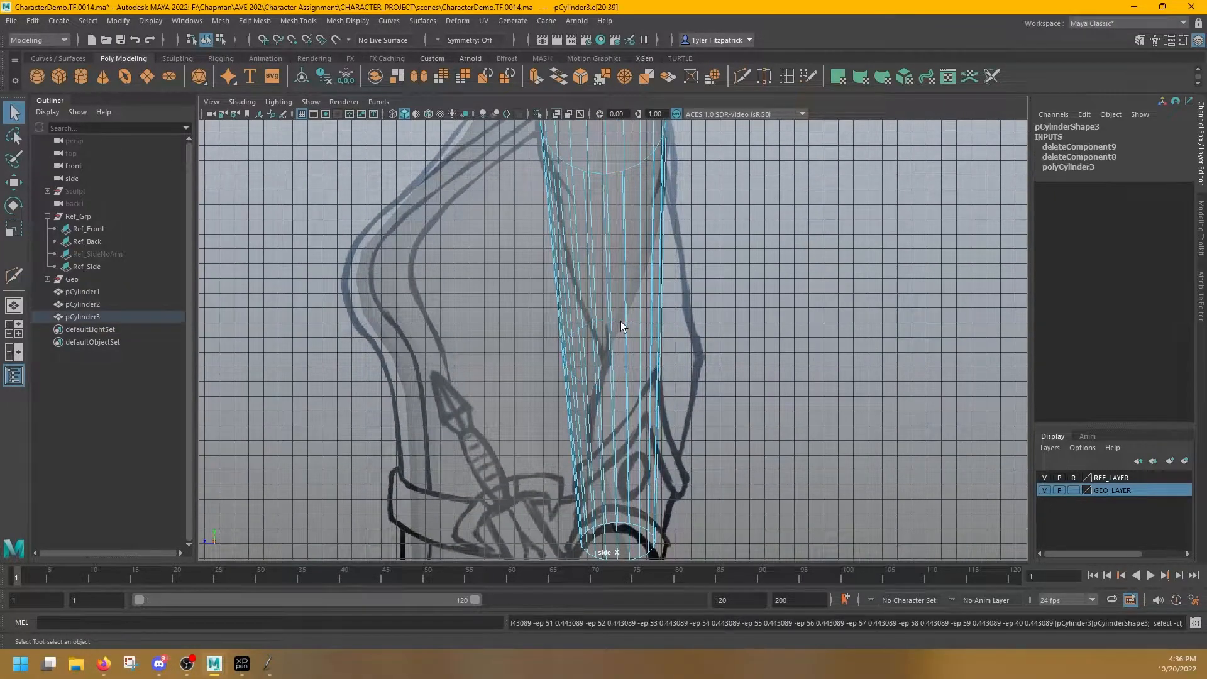
Insert an edge loop around the arm at the drawn elbow in the front view
{"action": "key", "text": "space"}
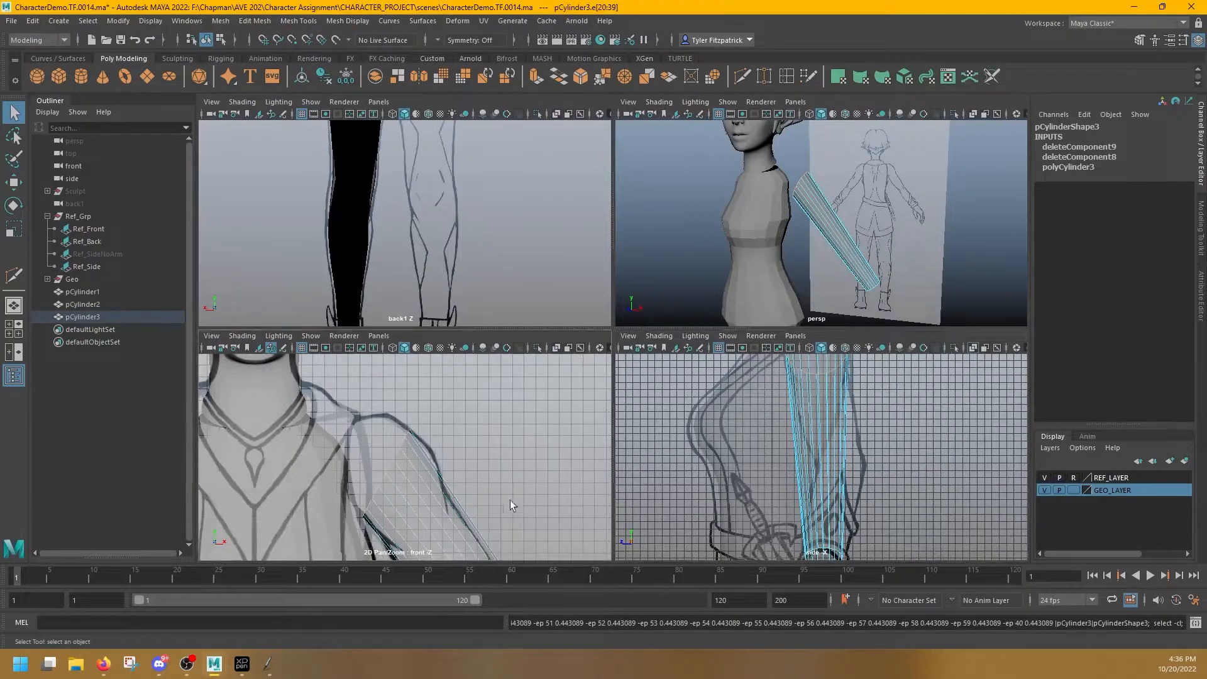
{"action": "key", "text": "space"}
{"action": "scroll", "coordinate": [631, 410], "scroll_direction": "up", "scroll_amount": 4}
{"action": "left_click", "coordinate": [6, 276]}
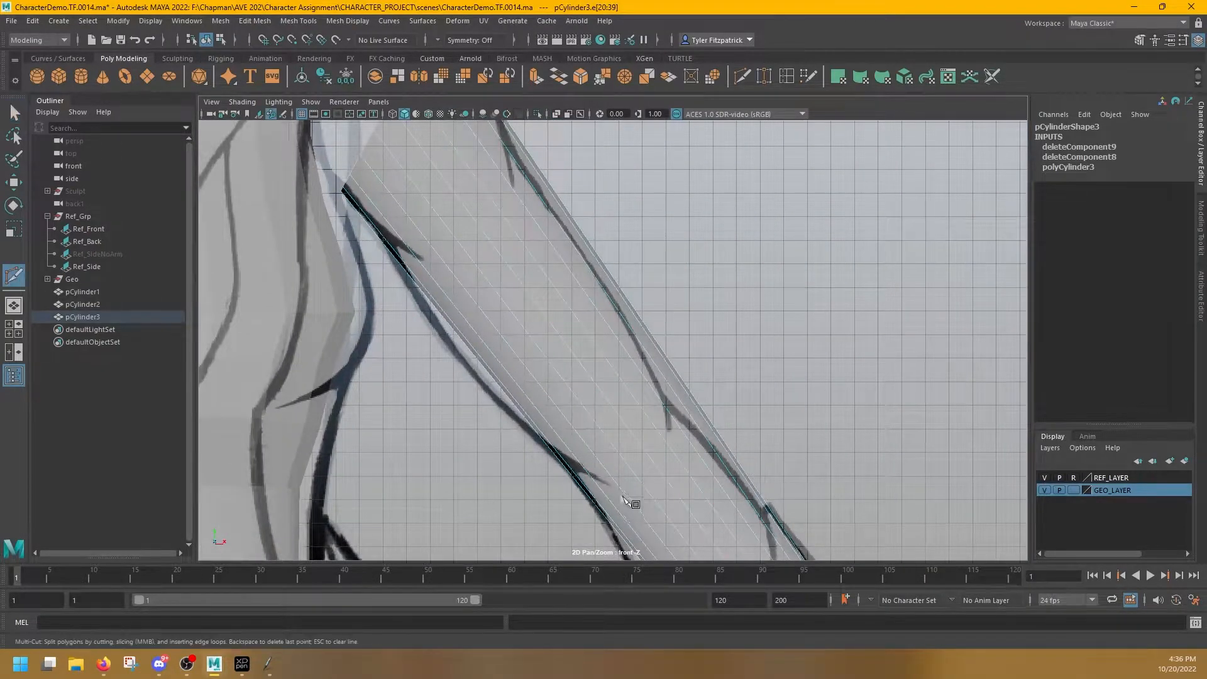
{"action": "left_click", "coordinate": [625, 445], "text": "ctrl"}
{"action": "key", "text": "e"}
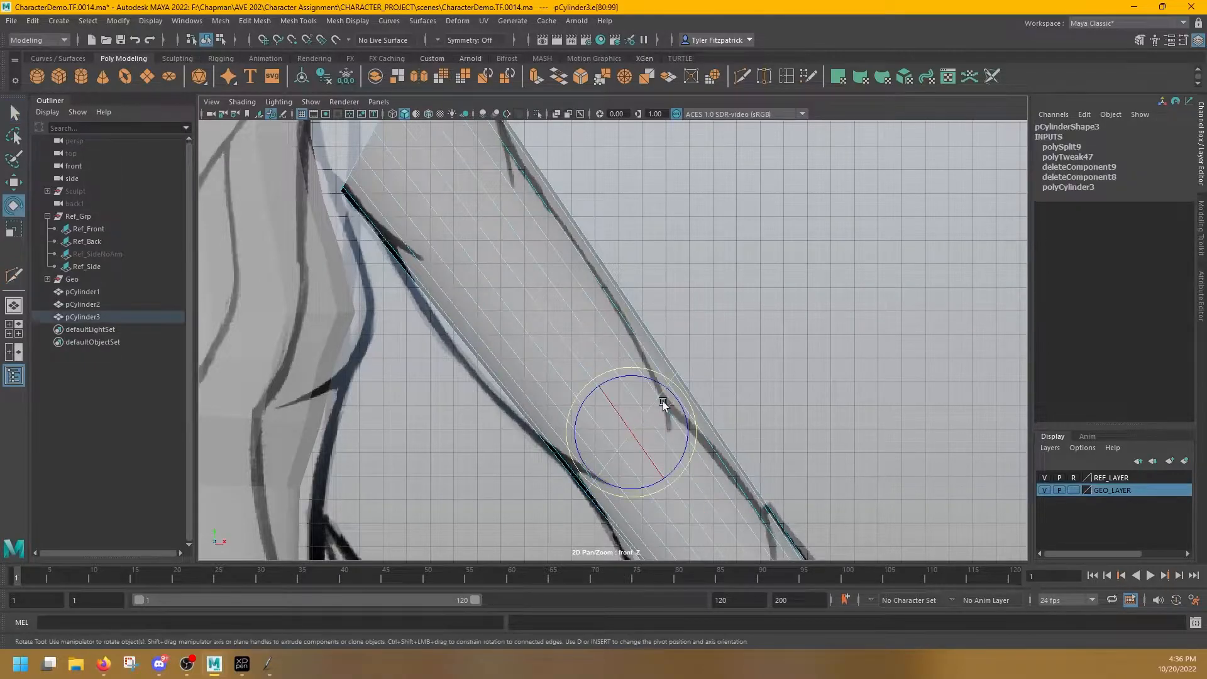
Scale the elbow edge loop down and align it with the drawn elbow outlines in the front view
{"action": "middle_click_drag", "start_coordinate": [666, 399], "coordinate": [658, 358], "text": "alt"}
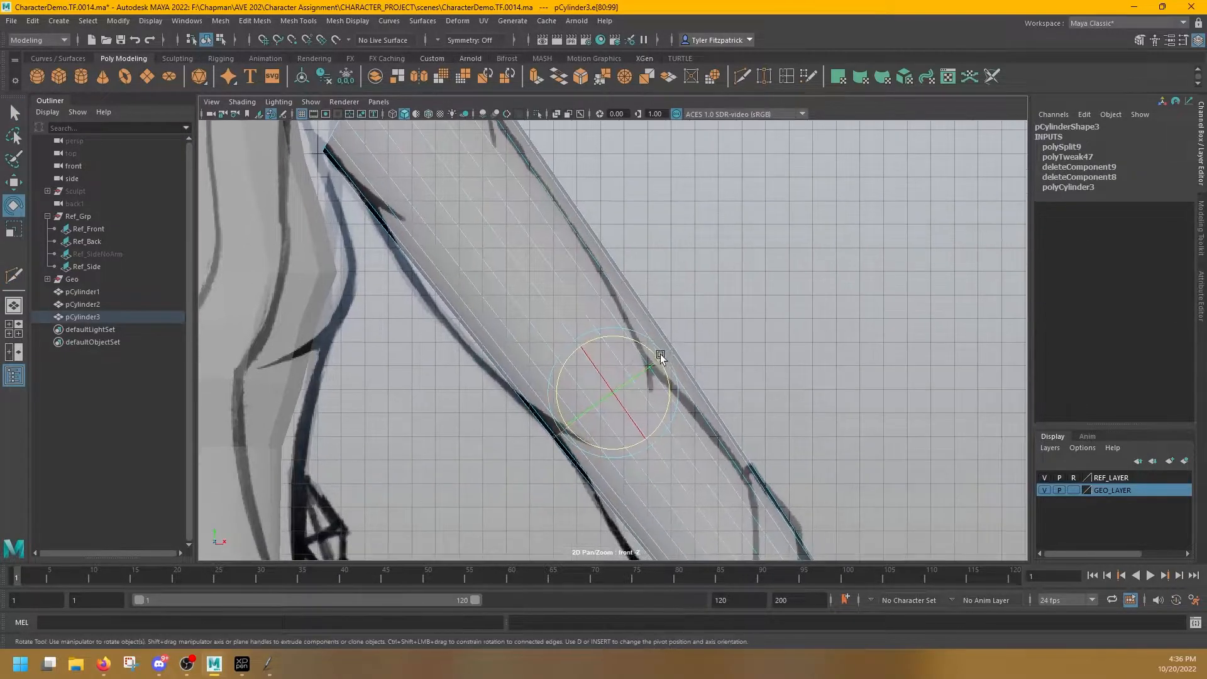
{"action": "key", "text": "r"}
{"action": "key", "text": "e"}
{"action": "left_click", "coordinate": [685, 314]}
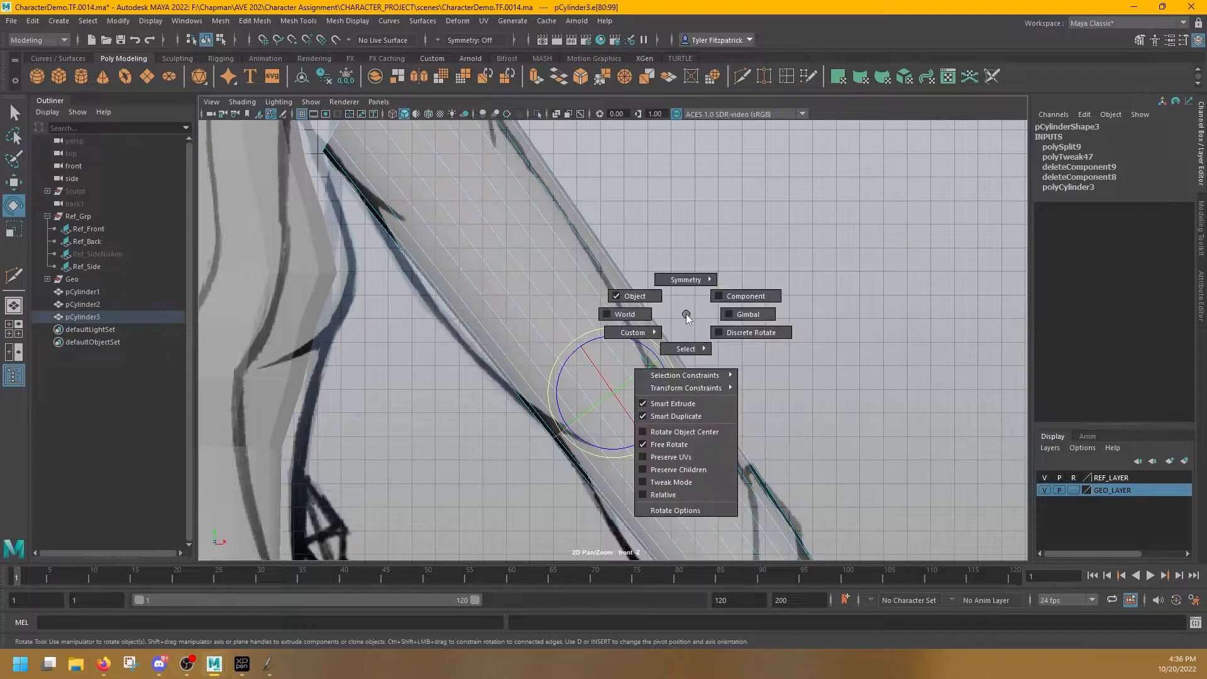
{"action": "key", "text": "r"}
{"action": "left_click", "coordinate": [686, 311]}
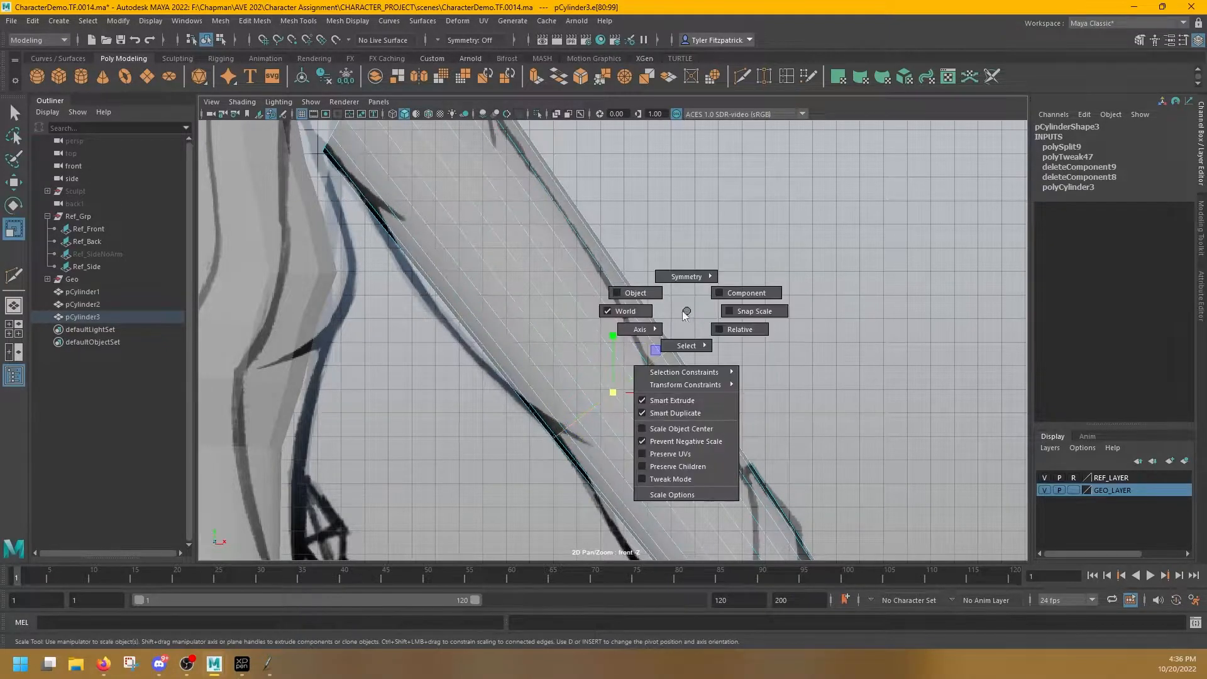
{"action": "middle_click_drag", "start_coordinate": [659, 360], "coordinate": [650, 343], "text": "alt"}
{"action": "left_click_drag", "start_coordinate": [650, 342], "coordinate": [642, 348]}
{"action": "key", "text": "w"}
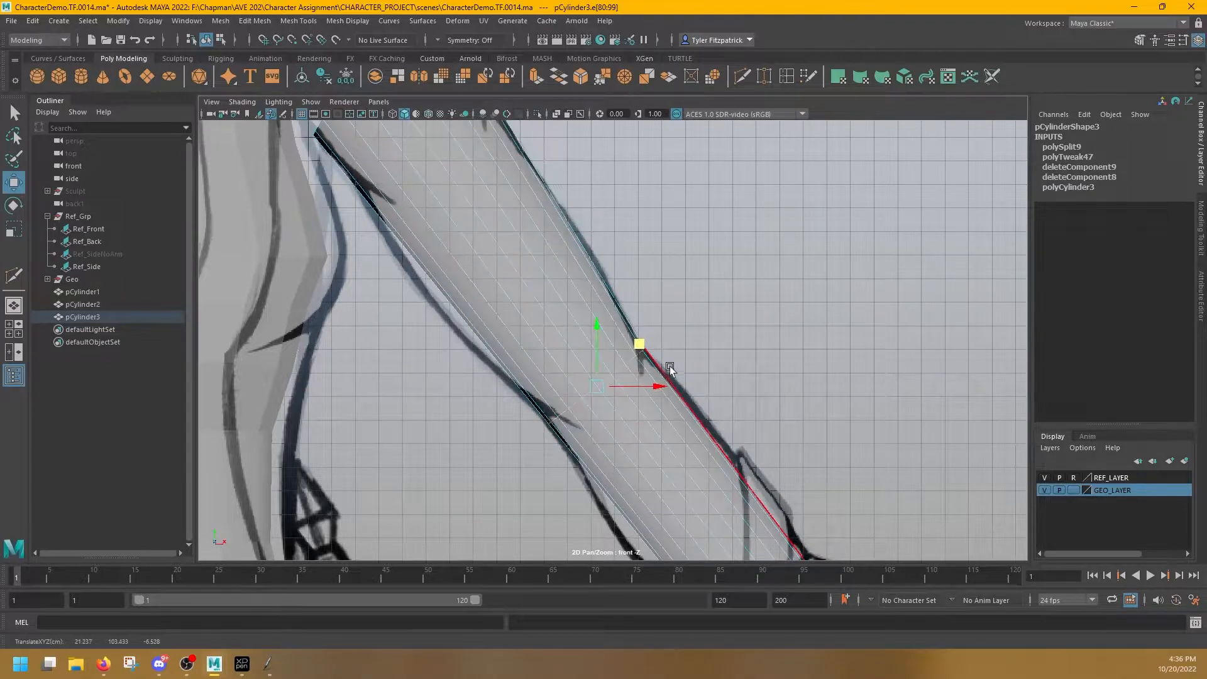
Move the elbow edge loop backward onto the drawn elbow in the side view and adjust its height
{"action": "key", "text": "space"}
{"action": "key", "text": "space"}
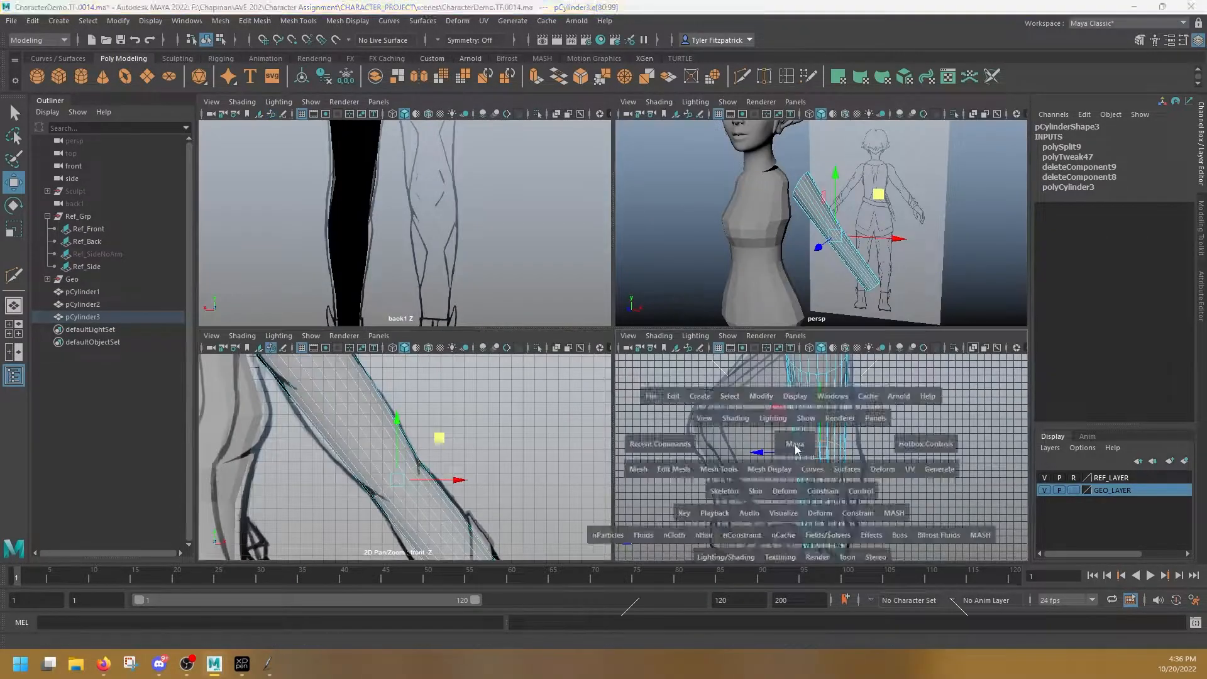
{"action": "left_click_drag", "start_coordinate": [415, 266], "coordinate": [457, 273]}
{"action": "left_click", "coordinate": [458, 297], "text": "alt"}
{"action": "left_click_drag", "start_coordinate": [524, 209], "coordinate": [526, 226]}
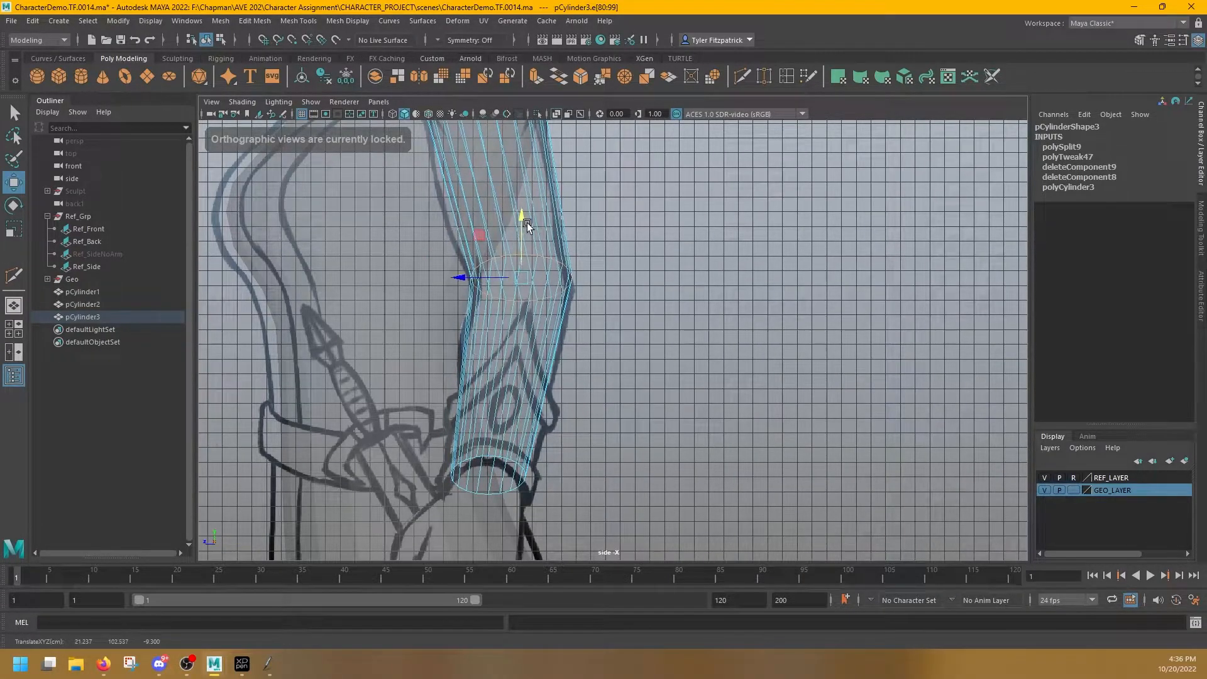
Raise the elbow edge loop slightly to match the drawn elbow in the front view
{"action": "key", "text": "space"}
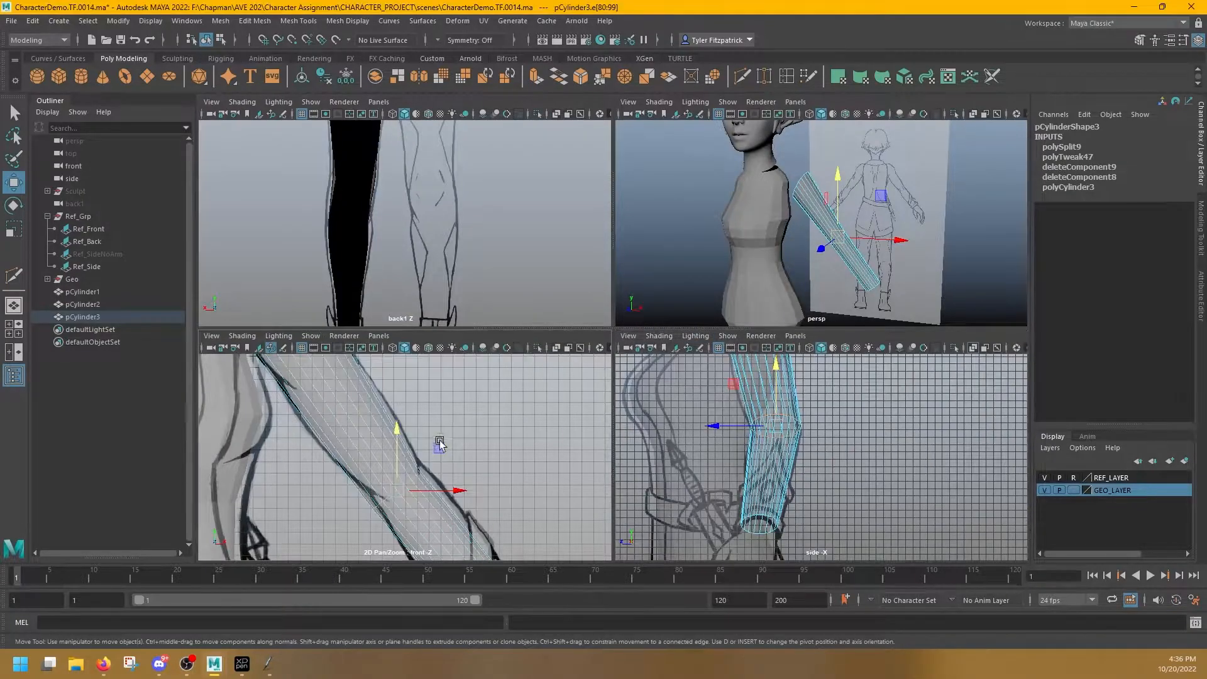
{"action": "key", "text": "space"}
{"action": "left_click_drag", "start_coordinate": [597, 365], "coordinate": [608, 346]}
{"action": "key", "text": "space"}
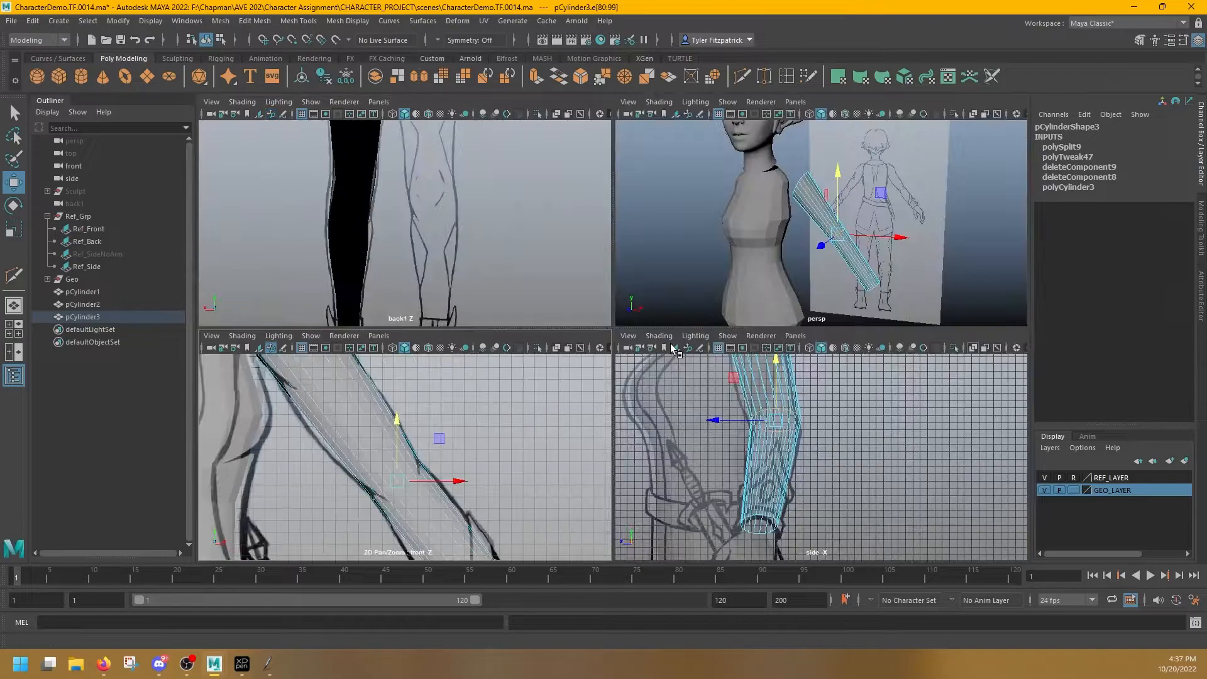
{"action": "key", "text": "space"}
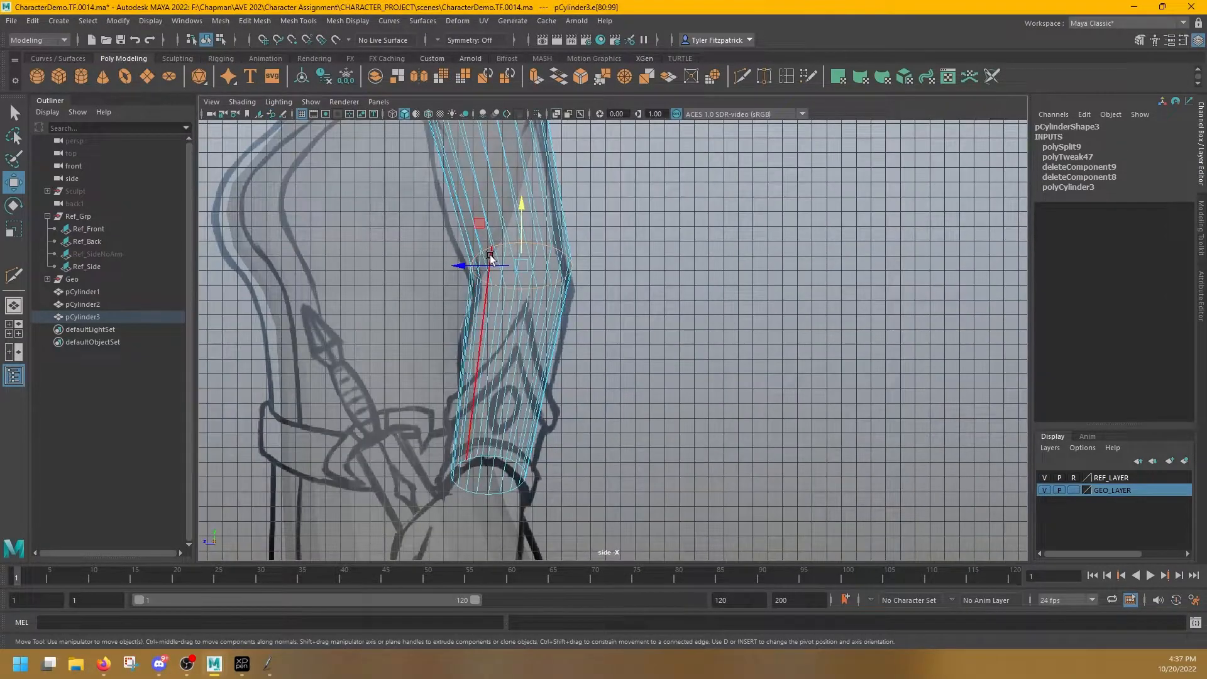
{"action": "key", "text": "r"}
{"action": "key", "text": "e"}
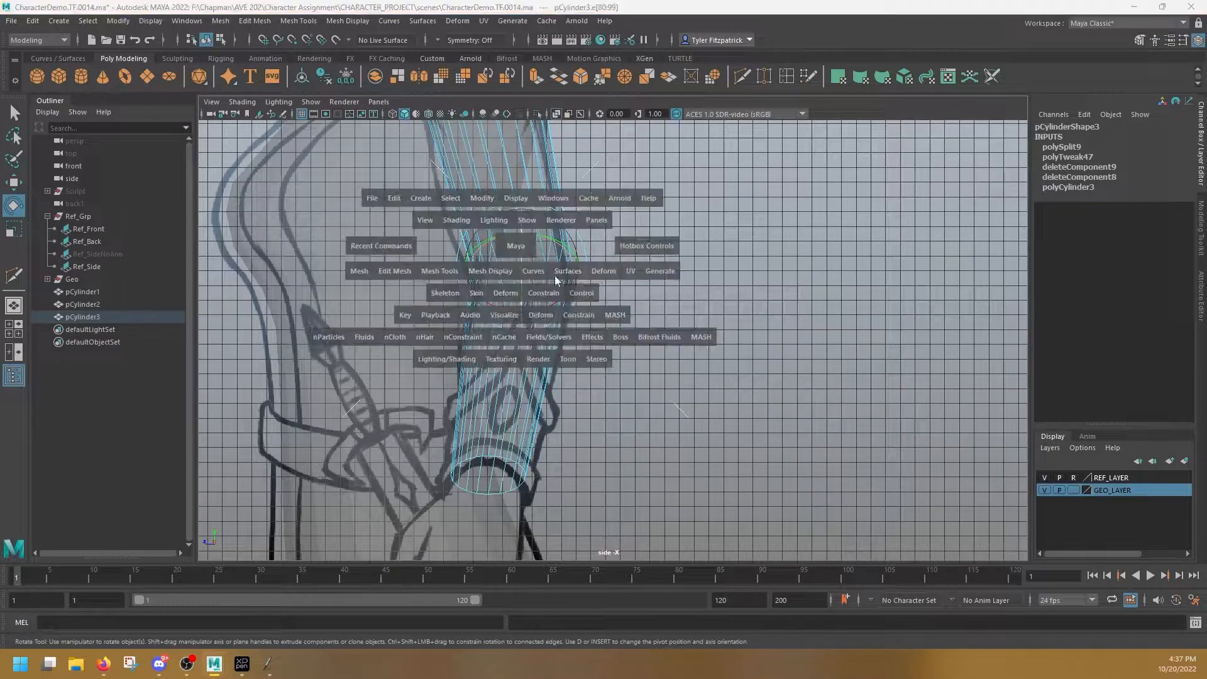
{"action": "key", "text": "space"}
{"action": "key", "text": "space"}
{"action": "key", "text": "ctrl+z"}
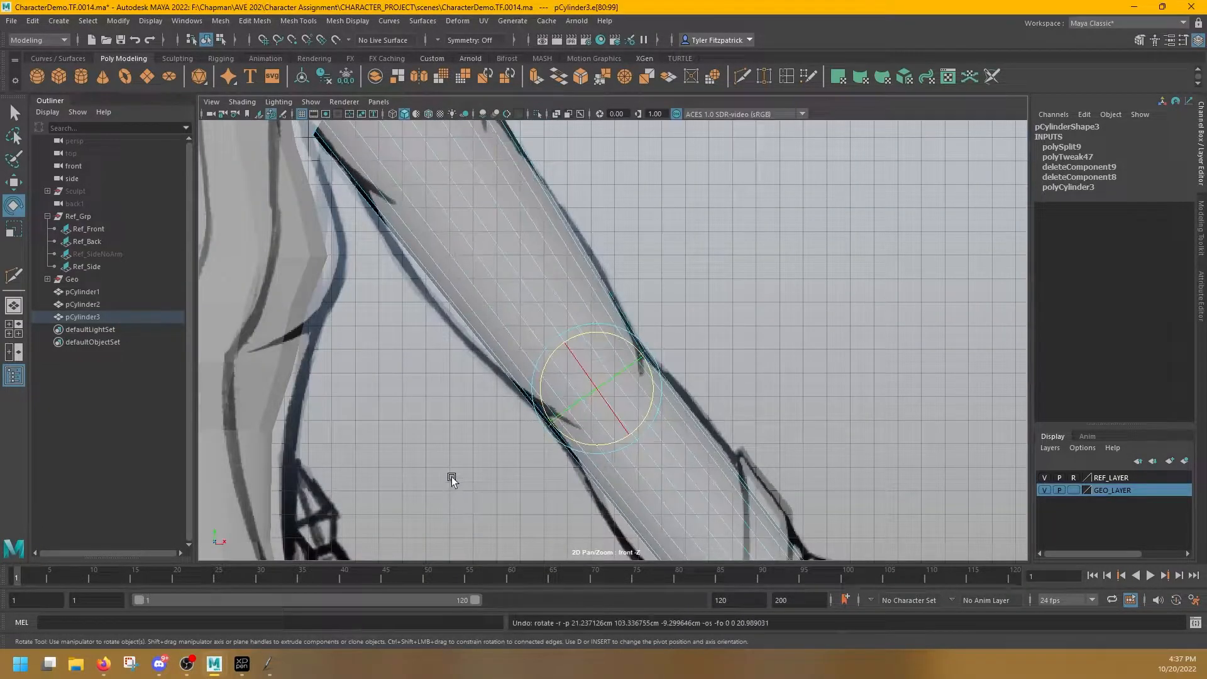
Insert an edge loop around the upper arm in the side view and move it slightly forward onto the drawn outline
{"action": "key", "text": "space"}
{"action": "key", "text": "space"}
{"action": "middle_click_drag", "start_coordinate": [528, 254], "coordinate": [601, 401], "text": "alt"}
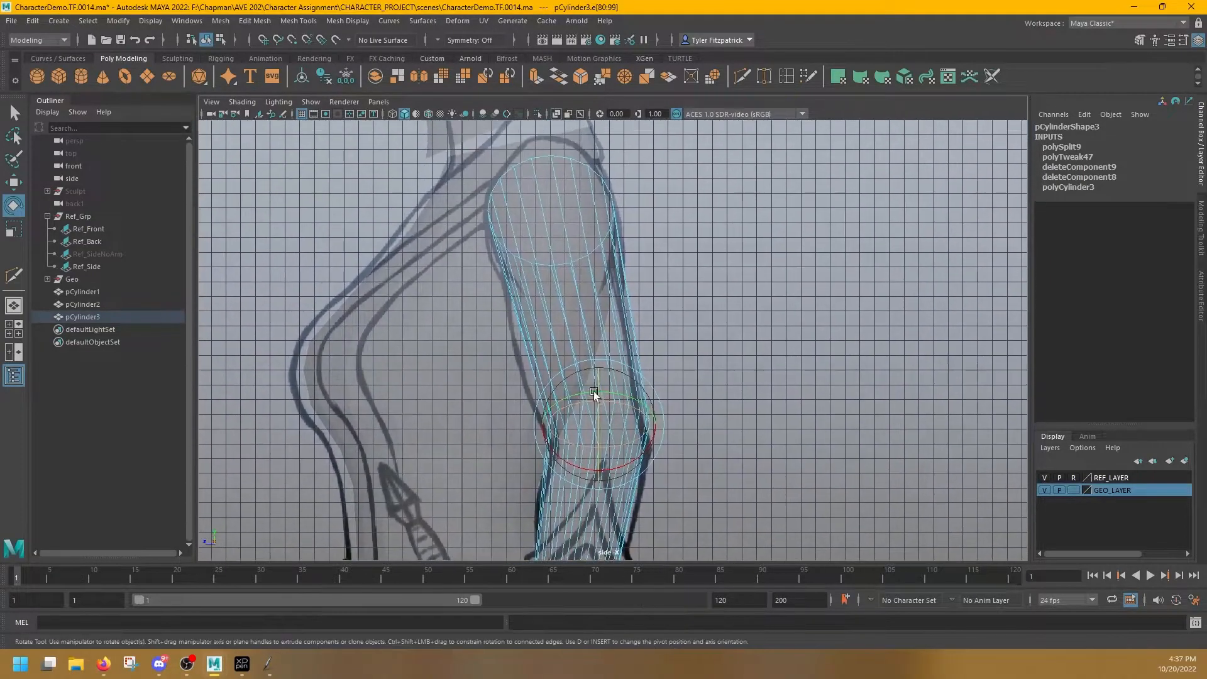
{"action": "left_click", "coordinate": [743, 76]}
{"action": "left_click", "coordinate": [533, 322], "text": "ctrl"}
{"action": "key", "text": "w"}
{"action": "left_click_drag", "start_coordinate": [522, 343], "coordinate": [512, 343]}
Insert another edge loop higher on the upper arm, try moving it forward, and undo the last move
{"action": "key", "text": "y"}
{"action": "left_click", "coordinate": [534, 256], "text": "ctrl"}
{"action": "key", "text": "w"}
{"action": "left_click", "coordinate": [518, 227]}
{"action": "left_click_drag", "start_coordinate": [561, 263], "coordinate": [501, 261]}
{"action": "key", "text": "ctrl+z"}
Insert an edge loop around the forearm below the elbow and fit it to the drawn outlines in the front view
{"action": "key", "text": "space"}
{"action": "key", "text": "space"}
{"action": "left_click_drag", "start_coordinate": [747, 301], "coordinate": [564, 335], "text": "alt"}
{"action": "key", "text": "space"}
{"action": "key", "text": "space"}
{"action": "key", "text": "y"}
{"action": "left_click", "coordinate": [565, 271], "text": "ctrl"}
{"action": "key", "text": "r"}
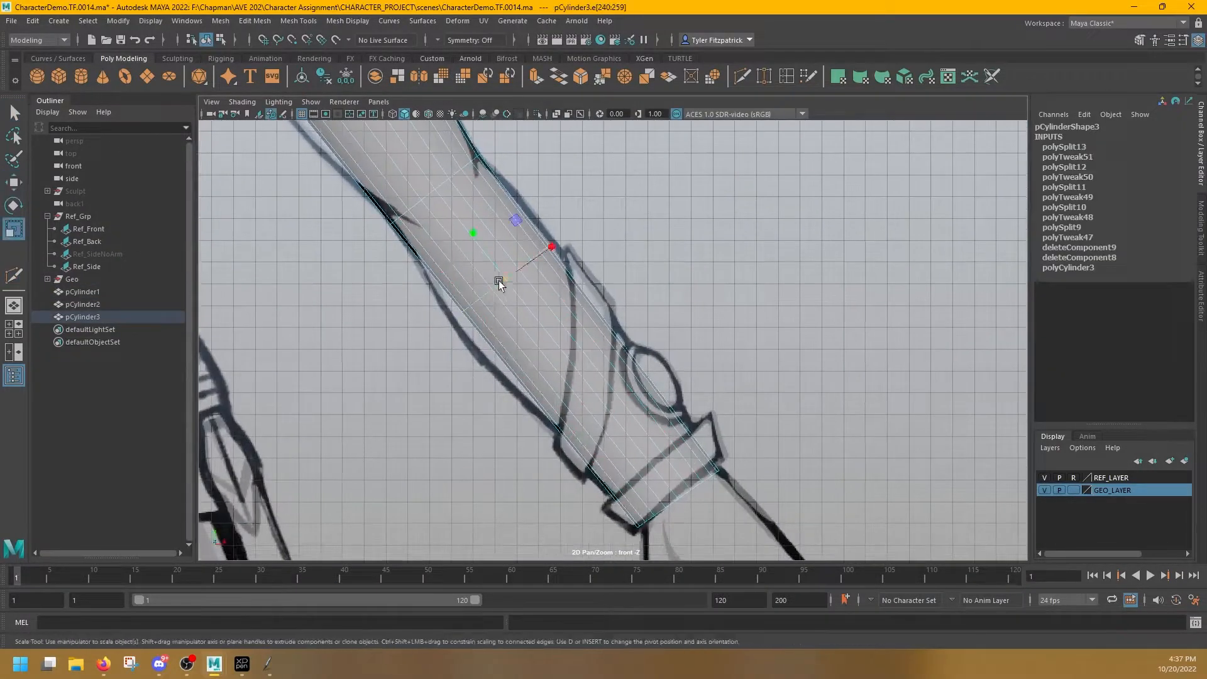
{"action": "left_click_drag", "start_coordinate": [496, 283], "coordinate": [517, 281]}
{"action": "key", "text": "w"}
{"action": "left_click", "coordinate": [545, 239]}
Insert an edge loop farther down the forearm and fine-tune the position of the forearm loop above it
{"action": "key", "text": "y"}
{"action": "left_click", "coordinate": [607, 343], "text": "ctrl"}
{"action": "key", "text": "r"}
{"action": "key", "text": "w"}
{"action": "double_click", "coordinate": [556, 248]}
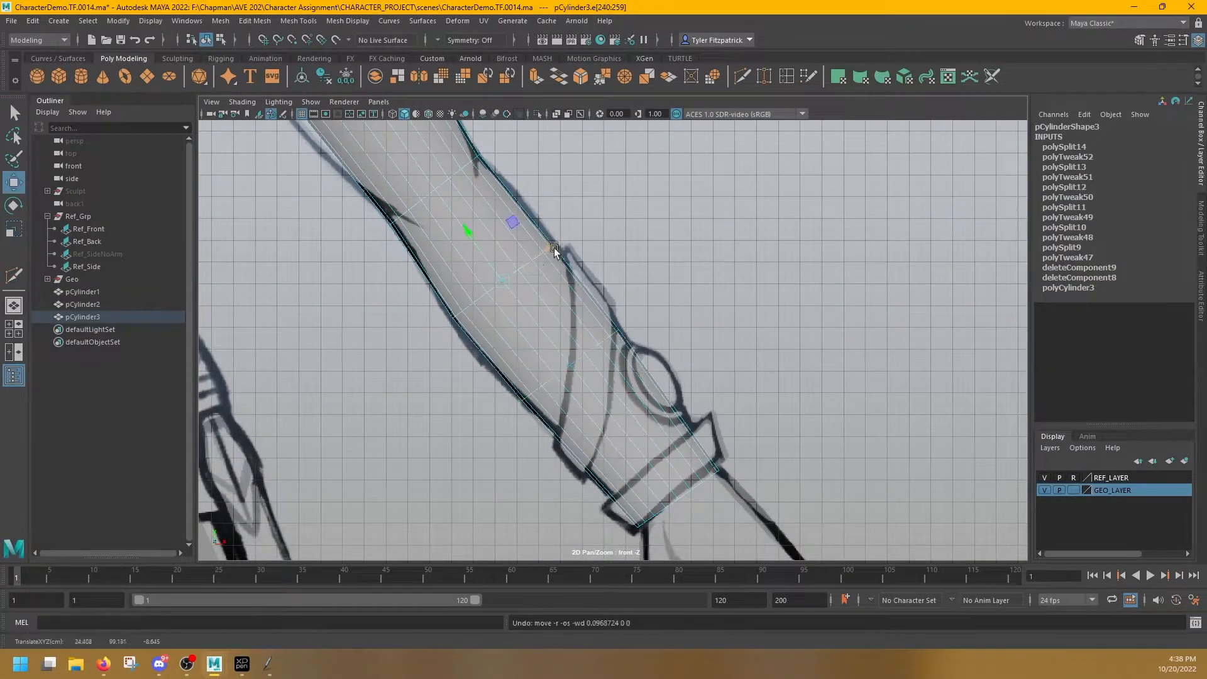
Scale the edge loops along the upper arm out to the drawn arm outlines in the front view
{"action": "middle_click_drag", "start_coordinate": [434, 227], "coordinate": [480, 292], "text": "alt"}
{"action": "double_click", "coordinate": [479, 280]}
{"action": "key", "text": "e"}
{"action": "key", "text": "r"}
{"action": "left_click_drag", "start_coordinate": [525, 222], "coordinate": [535, 228]}
{"action": "middle_click_drag", "start_coordinate": [484, 189], "coordinate": [539, 261], "text": "alt"}
{"action": "double_click", "coordinate": [518, 236]}
{"action": "left_click_drag", "start_coordinate": [540, 230], "coordinate": [548, 227]}
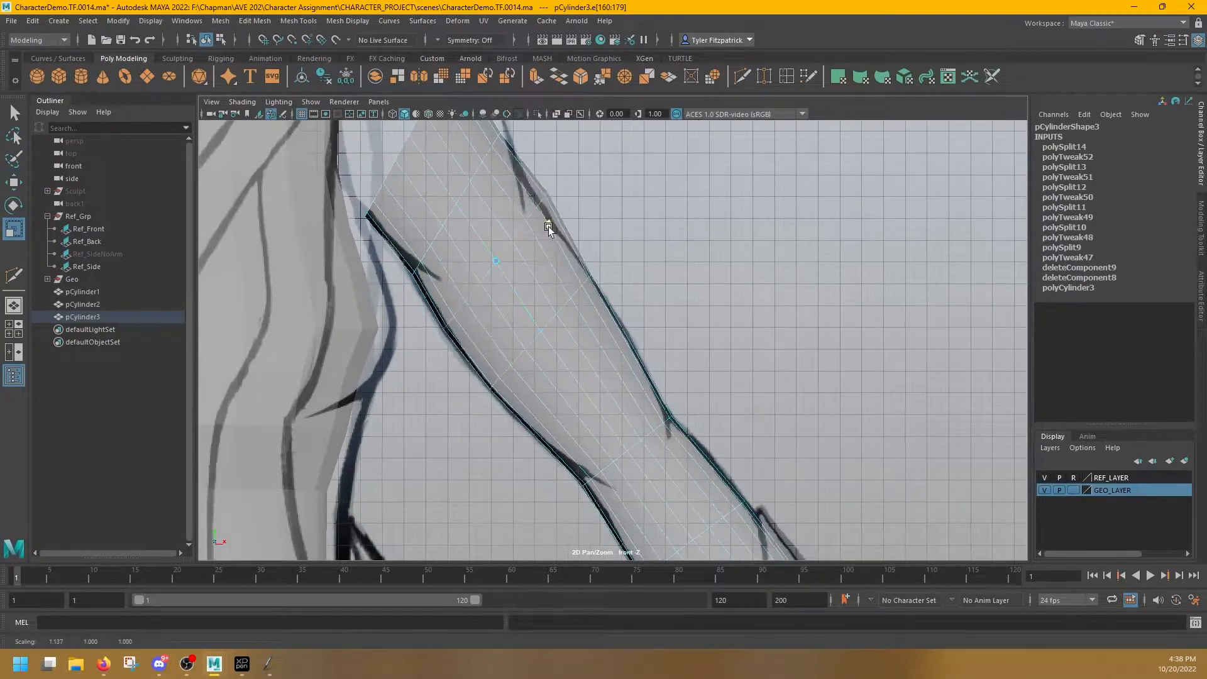
{"action": "key", "text": "w"}
Slide two of the upper-arm edge loops down along the arm toward the elbow
{"action": "middle_click_drag", "start_coordinate": [476, 184], "coordinate": [512, 230], "text": "alt"}
{"action": "key", "text": "e"}
{"action": "double_click", "coordinate": [569, 270]}
{"action": "left_click_drag", "start_coordinate": [571, 269], "coordinate": [581, 280], "text": "ctrl+shift"}
{"action": "double_click", "coordinate": [610, 341]}
{"action": "left_click_drag", "start_coordinate": [610, 341], "coordinate": [616, 348], "text": "ctrl+shift"}
Insert two more edge loops around the elbow area in the front view
{"action": "key", "text": "y"}
{"action": "left_click", "coordinate": [605, 423], "text": "ctrl"}
{"action": "key", "text": "q"}
{"action": "middle_click_drag", "start_coordinate": [604, 421], "coordinate": [394, 195], "text": "alt"}
{"action": "key", "text": "y"}
{"action": "left_click", "coordinate": [551, 218], "text": "ctrl"}
{"action": "key", "text": "q"}
Adjust the new edge loop beside the elbow to follow the drawn arm, using the front and side views
{"action": "double_click", "coordinate": [504, 262]}
{"action": "key", "text": "w"}
{"action": "key", "text": "space"}
{"action": "key", "text": "space"}
{"action": "key", "text": "space"}
{"action": "key", "text": "space"}
{"action": "key", "text": "r"}
Insert additional edge loops along the forearm and fit them and the wrist-end loop to the drawn arm in the front view
{"action": "key", "text": "y"}
{"action": "left_click", "coordinate": [556, 376], "text": "ctrl"}
{"action": "key", "text": "w"}
{"action": "double_click", "coordinate": [648, 438]}
{"action": "key", "text": "r"}
{"action": "middle_click_drag", "start_coordinate": [683, 458], "coordinate": [617, 406], "text": "alt"}
{"action": "scroll", "coordinate": [617, 406], "scroll_direction": "down", "scroll_amount": 3}
{"action": "key", "text": "space"}
{"action": "key", "text": "space"}
{"action": "key", "text": "space"}
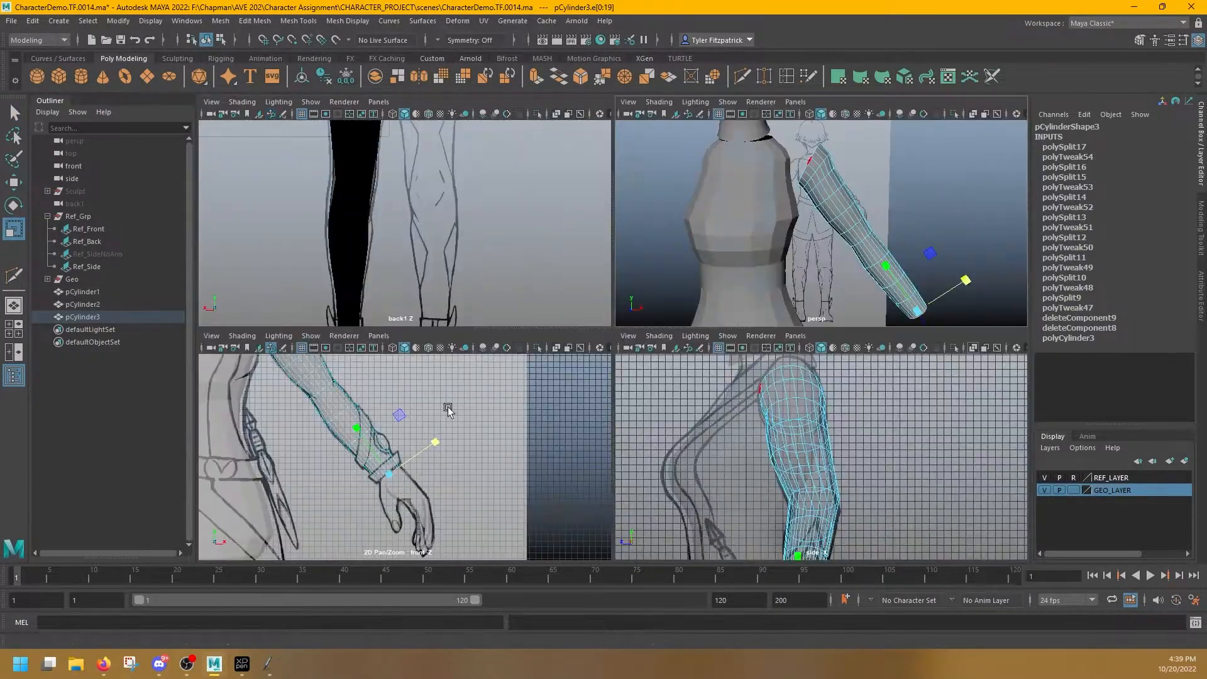
Extrude the arm's open shoulder edge loop toward the torso, then scale and move the new loop to the drawn shoulder
{"action": "key", "text": "space"}
{"action": "middle_click_drag", "start_coordinate": [440, 189], "coordinate": [754, 503], "text": "alt"}
{"action": "double_click", "coordinate": [683, 321]}
{"action": "key", "text": "w"}
{"action": "key", "text": "e"}
{"action": "mouse_move", "coordinate": [689, 280]}
{"action": "left_mouse_down", "text": "shift"}
{"action": "mouse_move", "coordinate": [660, 272]}
{"action": "mouse_move", "coordinate": [671, 283]}
{"action": "left_mouse_up", "text": "shift"}
{"action": "key", "text": "w"}
{"action": "key", "text": "r"}
{"action": "left_click_drag", "start_coordinate": [651, 328], "coordinate": [671, 323]}
{"action": "key", "text": "w"}
{"action": "left_click_drag", "start_coordinate": [660, 273], "coordinate": [623, 290]}
Extrude the shoulder opening a second time and adjust its edge loops to the drawn shoulder and armpit
{"action": "double_click", "coordinate": [690, 299]}
{"action": "key", "text": "e"}
{"action": "key", "text": "w"}
{"action": "double_click", "coordinate": [675, 281]}
{"action": "key", "text": "e"}
{"action": "key", "text": "w"}
{"action": "key", "text": "r"}
{"action": "key", "text": "w"}
{"action": "key", "text": "r"}
{"action": "key", "text": "r"}
{"action": "key", "text": "w"}
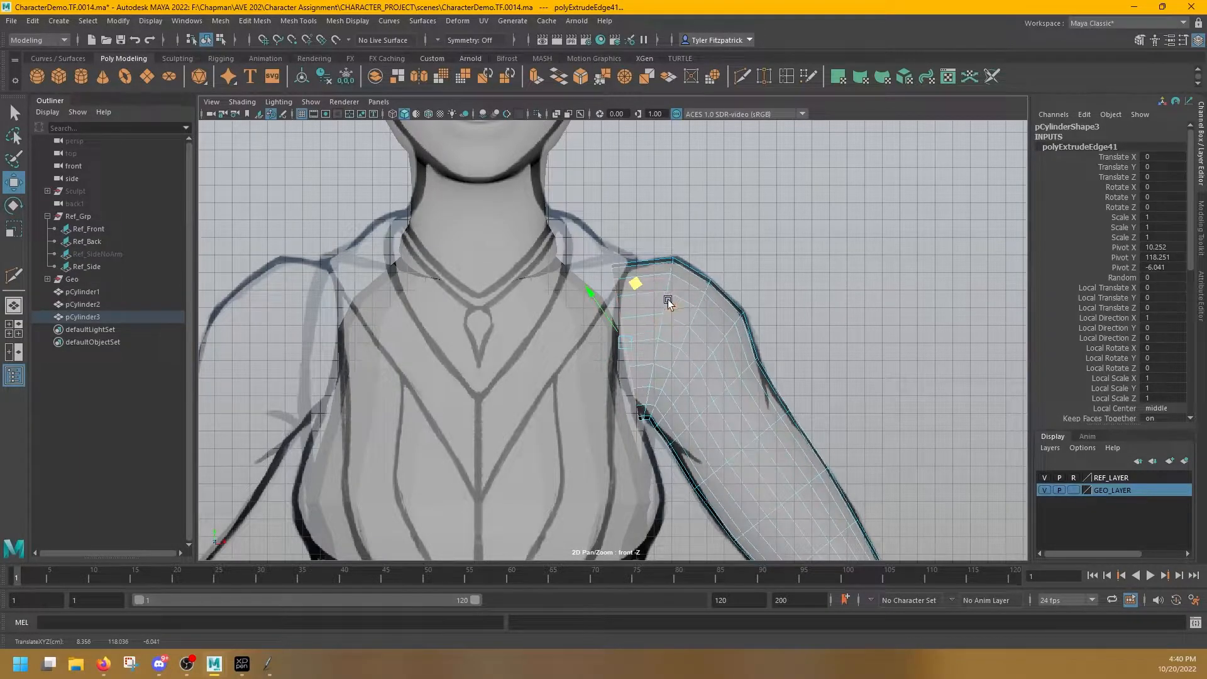
{"action": "scroll", "coordinate": [668, 439], "scroll_direction": "up", "scroll_amount": 2}
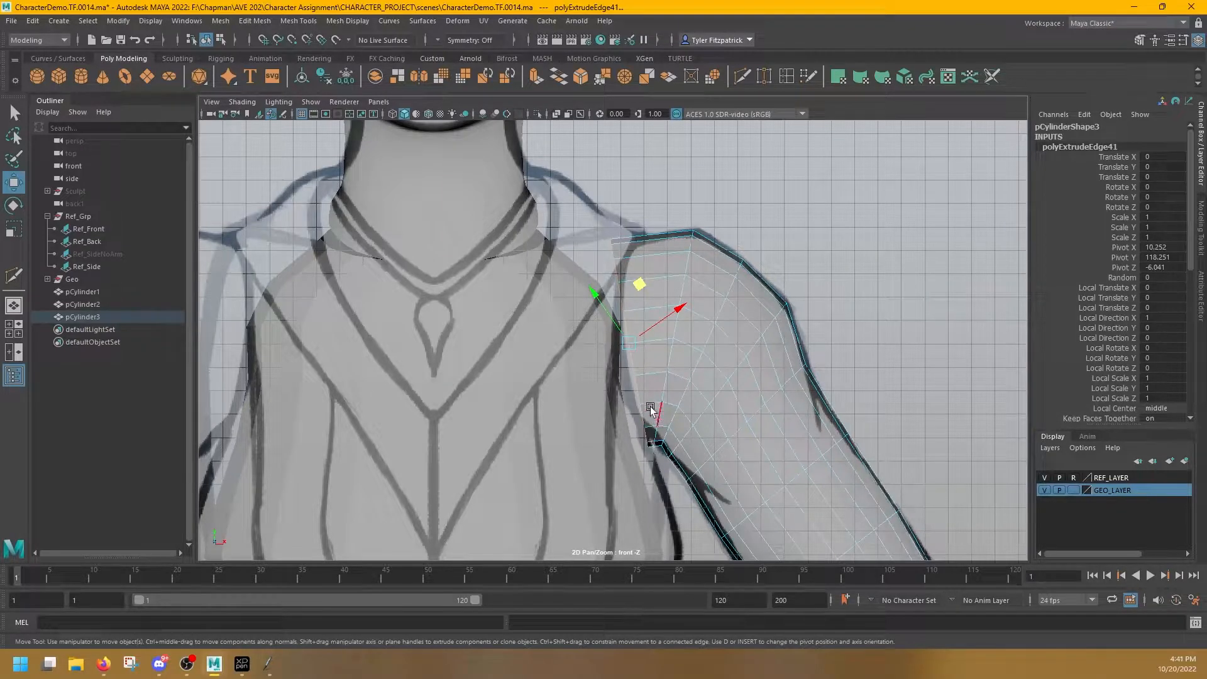
{"action": "left_click", "coordinate": [654, 433]}
{"action": "left_click_drag", "start_coordinate": [695, 280], "coordinate": [685, 279]}
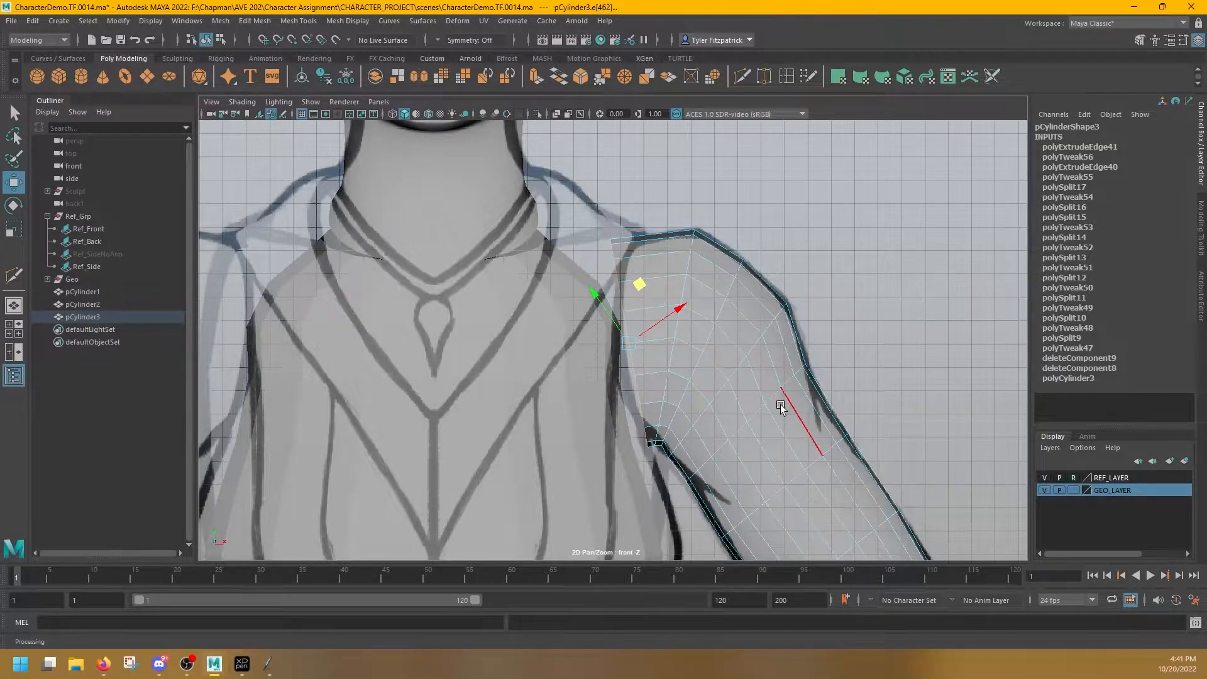
Create a polygon cube for the hand and move it to the drawn hand just below the wrist
{"action": "middle_click_drag", "start_coordinate": [780, 408], "coordinate": [691, 309], "text": "alt"}
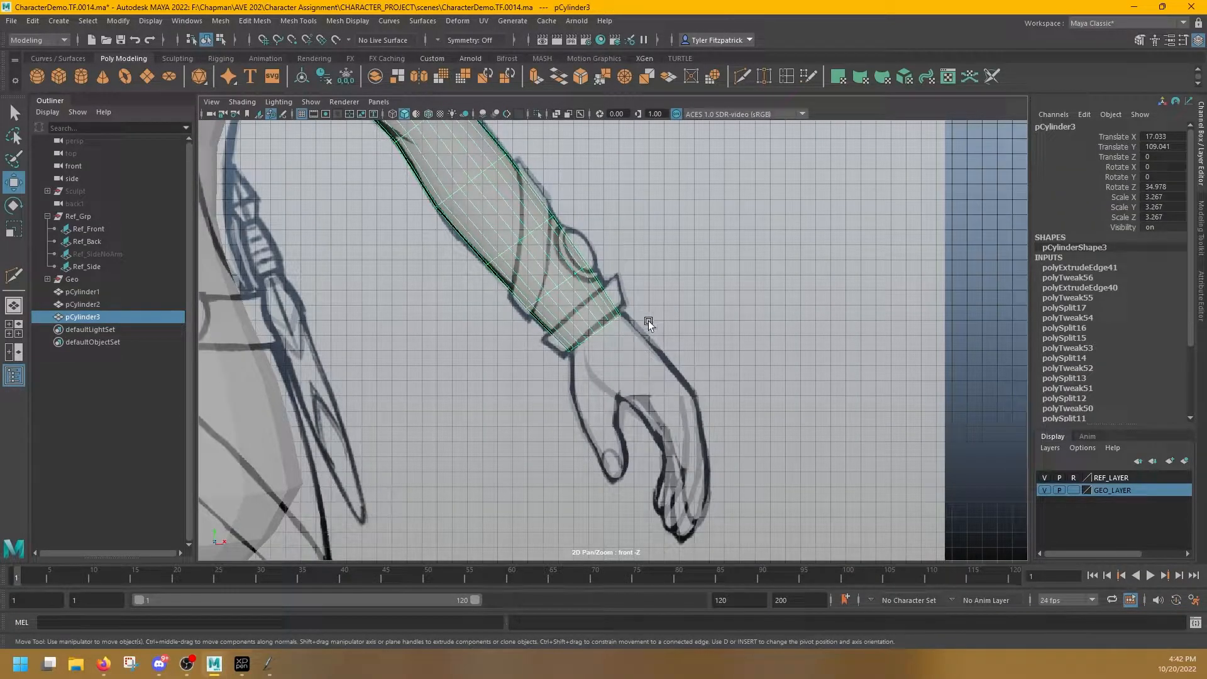
{"action": "key", "text": "space"}
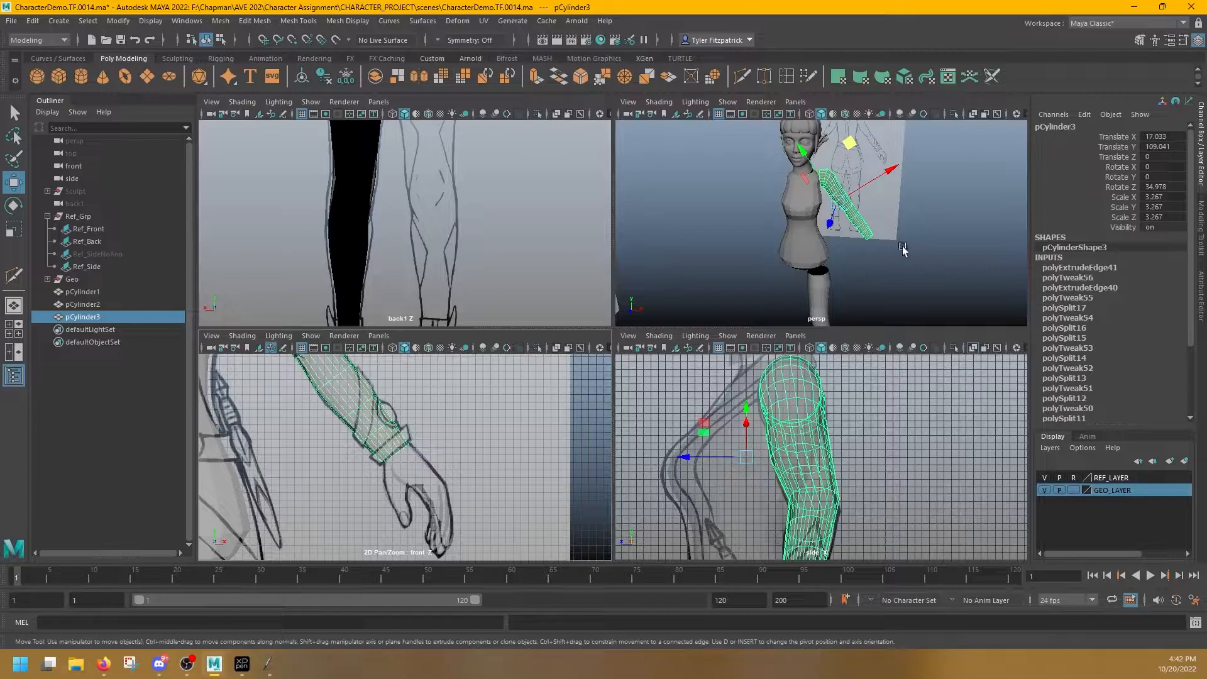
{"action": "middle_click_drag", "start_coordinate": [774, 287], "coordinate": [783, 157], "text": "alt"}
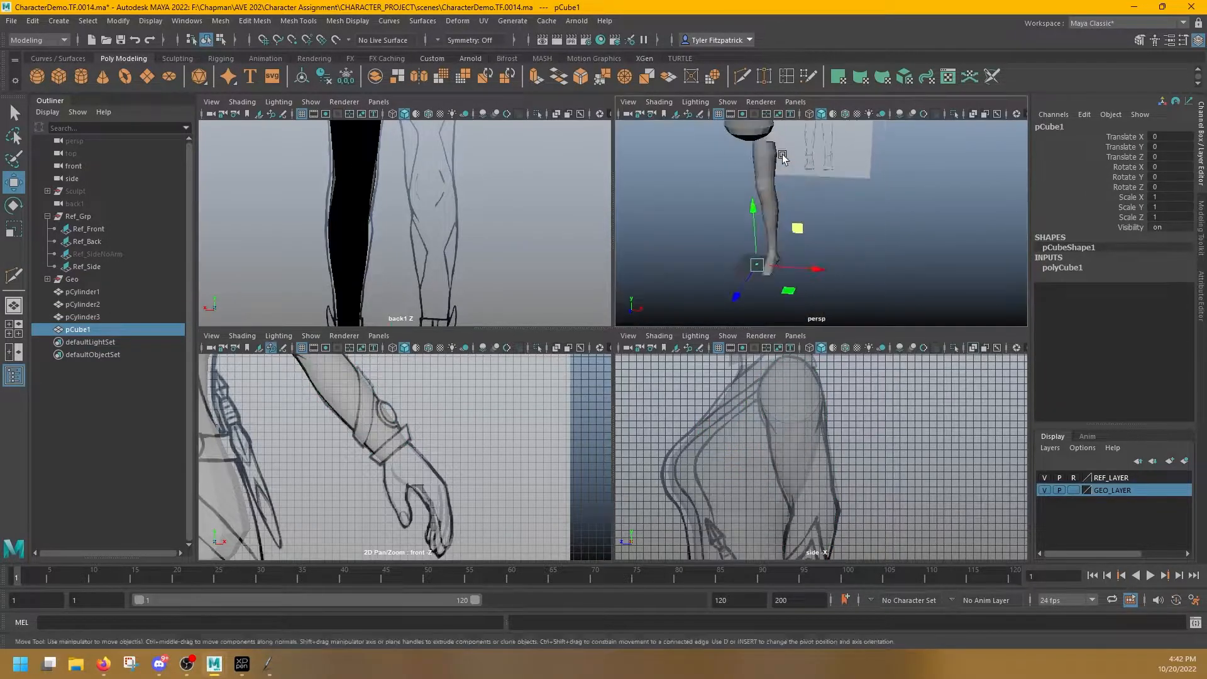
{"action": "key", "text": "space"}
{"action": "scroll", "coordinate": [601, 294], "scroll_direction": "down", "scroll_amount": 3}
{"action": "scroll", "coordinate": [566, 339], "scroll_direction": "up", "scroll_amount": 6}
{"action": "middle_click_drag", "start_coordinate": [531, 388], "coordinate": [600, 406], "text": "alt"}
{"action": "left_click_drag", "start_coordinate": [578, 448], "coordinate": [607, 422]}
{"action": "middle_click_drag", "start_coordinate": [778, 202], "coordinate": [739, 368], "text": "alt"}
{"action": "left_click_drag", "start_coordinate": [710, 304], "coordinate": [748, 119]}
Move the hand cube in depth to line up with the arm, at Translate Z -6.393
{"action": "key", "text": "e"}
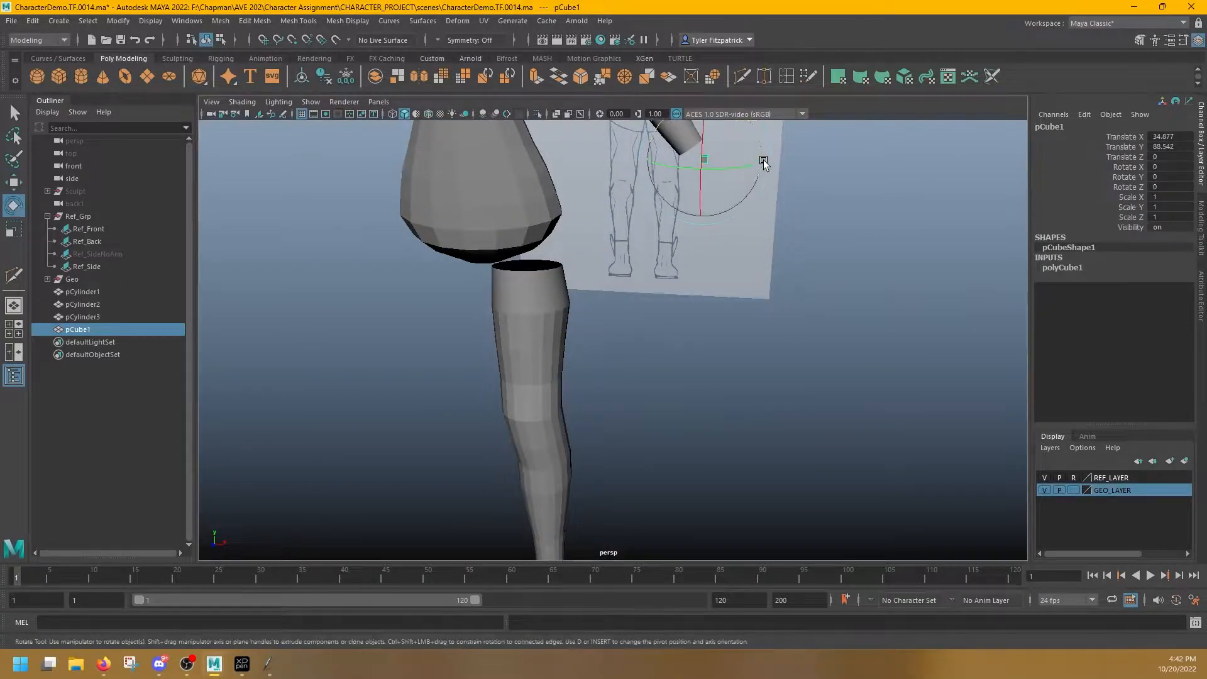
{"action": "key", "text": "f"}
{"action": "scroll", "coordinate": [758, 227], "scroll_direction": "down", "scroll_amount": 5}
{"action": "left_click_drag", "start_coordinate": [757, 227], "coordinate": [640, 227], "text": "alt"}
{"action": "scroll", "coordinate": [640, 227], "scroll_direction": "down", "scroll_amount": 4}
{"action": "key", "text": "w"}
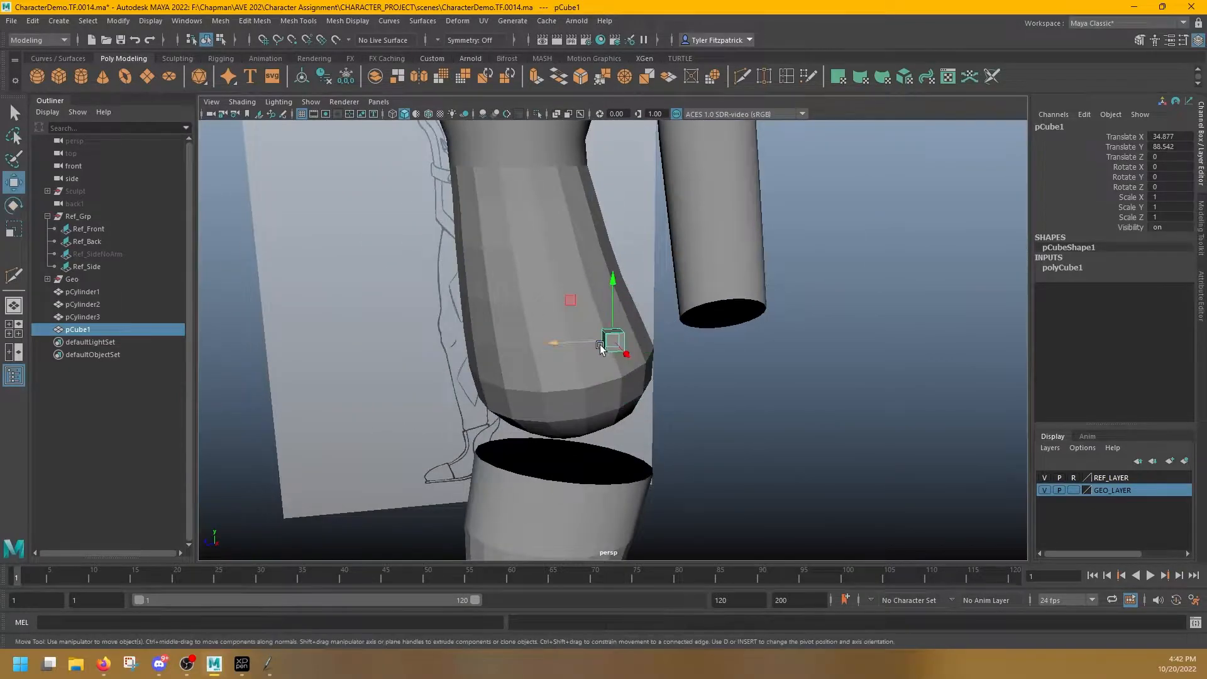
{"action": "left_click_drag", "start_coordinate": [585, 343], "coordinate": [794, 353]}
{"action": "key", "text": "f"}
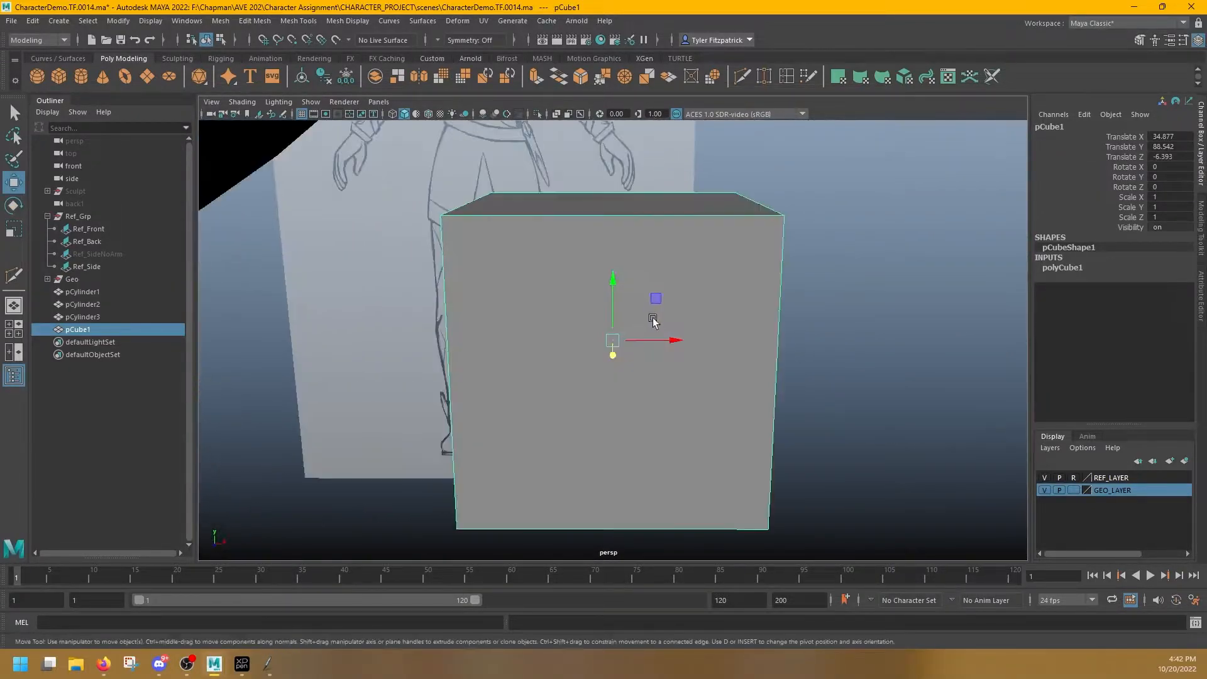
Rotate the hand cube to 36.14 in Z, scale it uniformly to 3.403 and place it under the arm's wrist opening
{"action": "scroll", "coordinate": [654, 316], "scroll_direction": "down", "scroll_amount": 5}
{"action": "scroll", "coordinate": [657, 318], "scroll_direction": "down", "scroll_amount": 5}
{"action": "left_click_drag", "start_coordinate": [715, 318], "coordinate": [619, 299], "text": "alt"}
{"action": "scroll", "coordinate": [629, 339], "scroll_direction": "up", "scroll_amount": 4}
{"action": "key", "text": "e"}
{"action": "key", "text": "r"}
{"action": "key", "text": "e"}
{"action": "mouse_move", "coordinate": [580, 330]}
{"action": "left_mouse_down", "text": "alt"}
{"action": "mouse_move", "coordinate": [666, 315]}
{"action": "mouse_move", "coordinate": [626, 287]}
{"action": "mouse_move", "coordinate": [575, 310]}
{"action": "left_mouse_up", "text": "alt"}
{"action": "key", "text": "w"}
{"action": "left_click_drag", "start_coordinate": [666, 311], "coordinate": [546, 328], "text": "alt"}
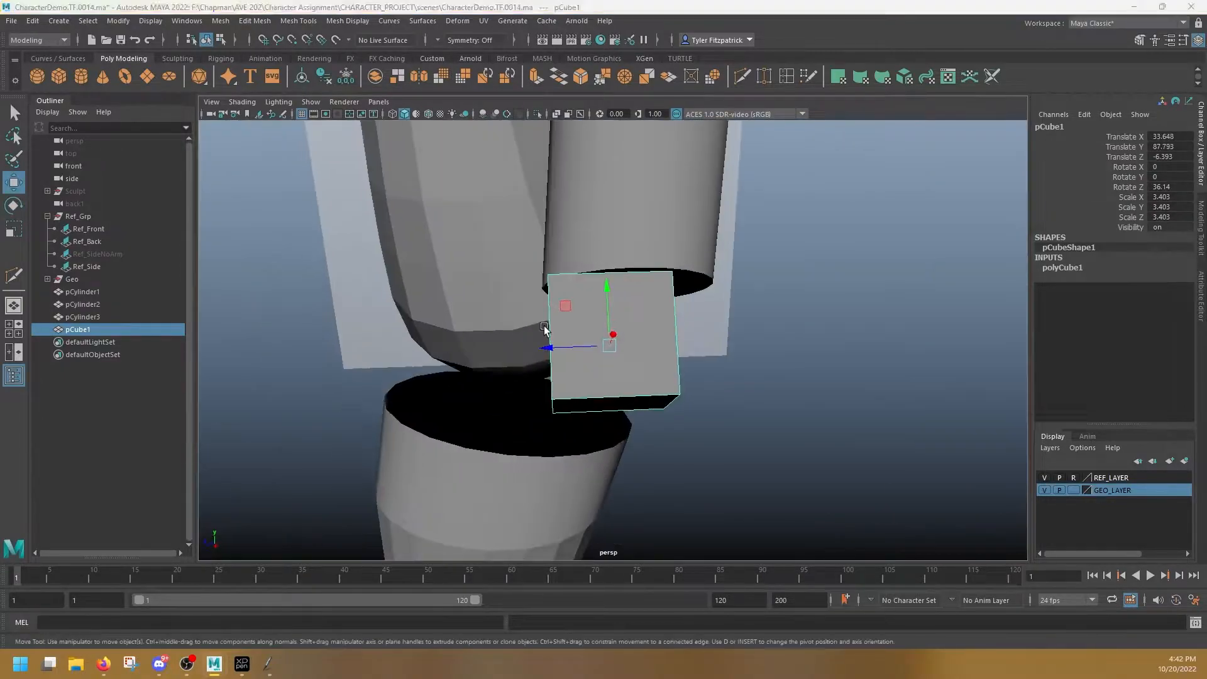
Tilt the hand cube about X to match the drawn hand in the side view and nudge it into place under the wrist
{"action": "key", "text": "space"}
{"action": "middle_click_drag", "start_coordinate": [840, 500], "coordinate": [827, 353], "text": "alt"}
{"action": "right_click_drag", "start_coordinate": [654, 447], "coordinate": [720, 455], "text": "alt"}
{"action": "middle_click_drag", "start_coordinate": [720, 456], "coordinate": [871, 403], "text": "alt"}
{"action": "key", "text": "e"}
{"action": "left_click_drag", "start_coordinate": [860, 438], "coordinate": [853, 438]}
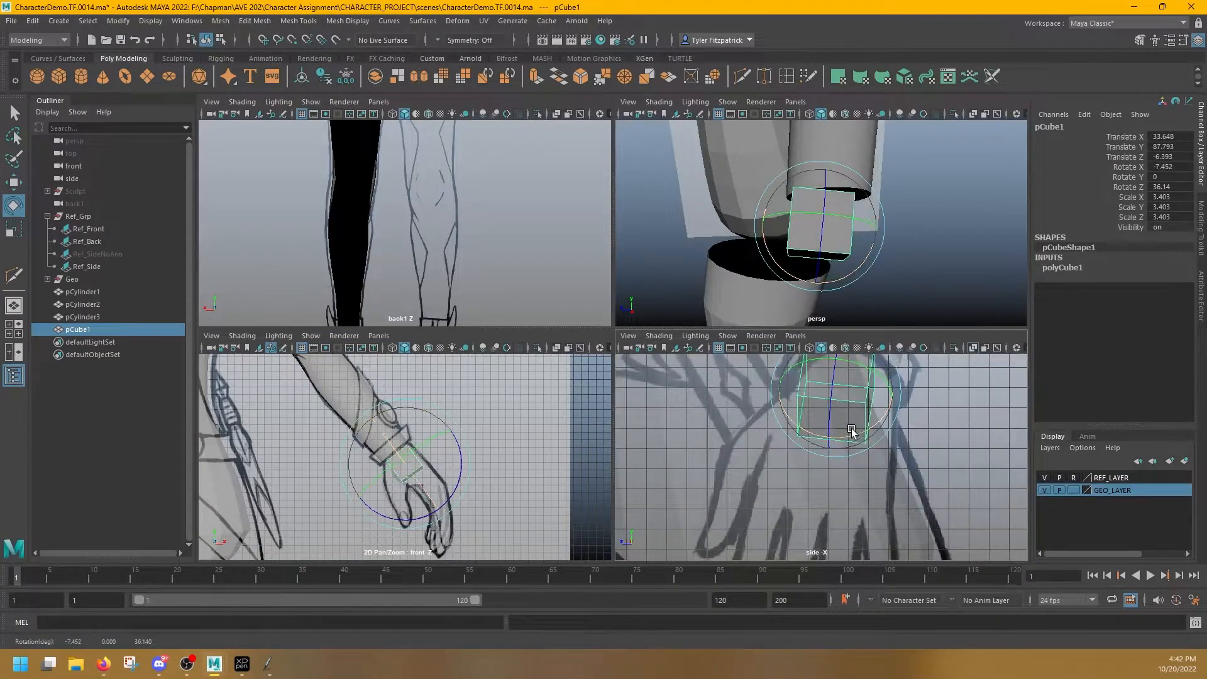
{"action": "left_click_drag", "start_coordinate": [857, 366], "coordinate": [863, 371]}
{"action": "left_click_drag", "start_coordinate": [846, 277], "coordinate": [780, 243], "text": "alt"}
{"action": "left_click_drag", "start_coordinate": [780, 243], "coordinate": [777, 258]}
{"action": "key", "text": "w"}
{"action": "left_click_drag", "start_coordinate": [781, 217], "coordinate": [783, 217]}
Select the hand cube's bottom face in the side view
{"action": "middle_click_drag", "start_coordinate": [828, 422], "coordinate": [811, 378], "text": "alt"}
{"action": "right_click_drag", "start_coordinate": [811, 379], "coordinate": [818, 403]}
{"action": "left_click", "coordinate": [827, 381]}
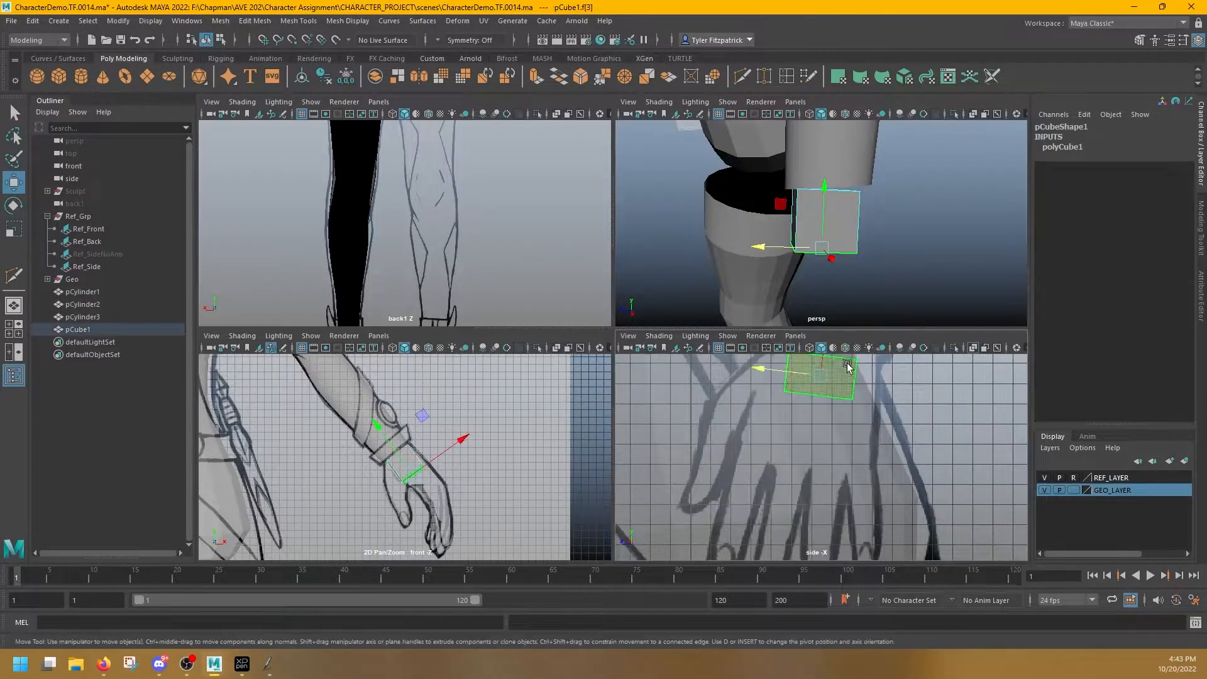
{"action": "key", "text": "w"}
{"action": "left_click", "coordinate": [854, 388]}
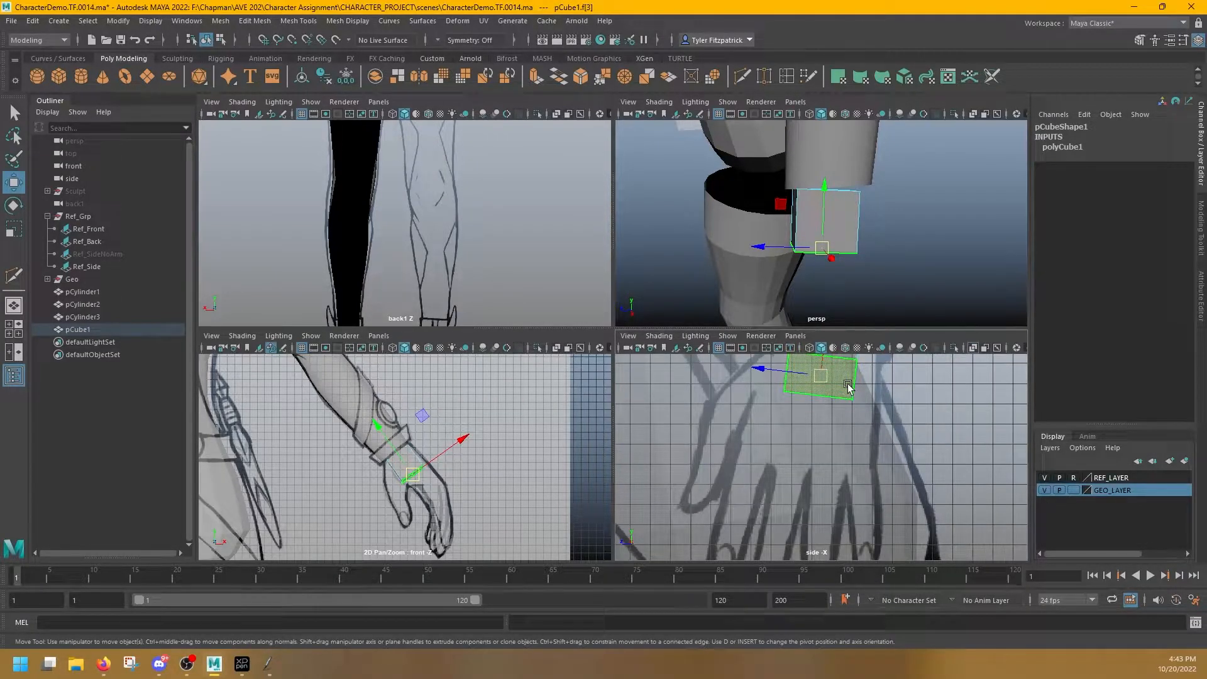
Try moving the cube's bottom face in the side view with the Move tool's axis orientation set to World
{"action": "key", "text": "space"}
{"action": "key", "text": "f"}
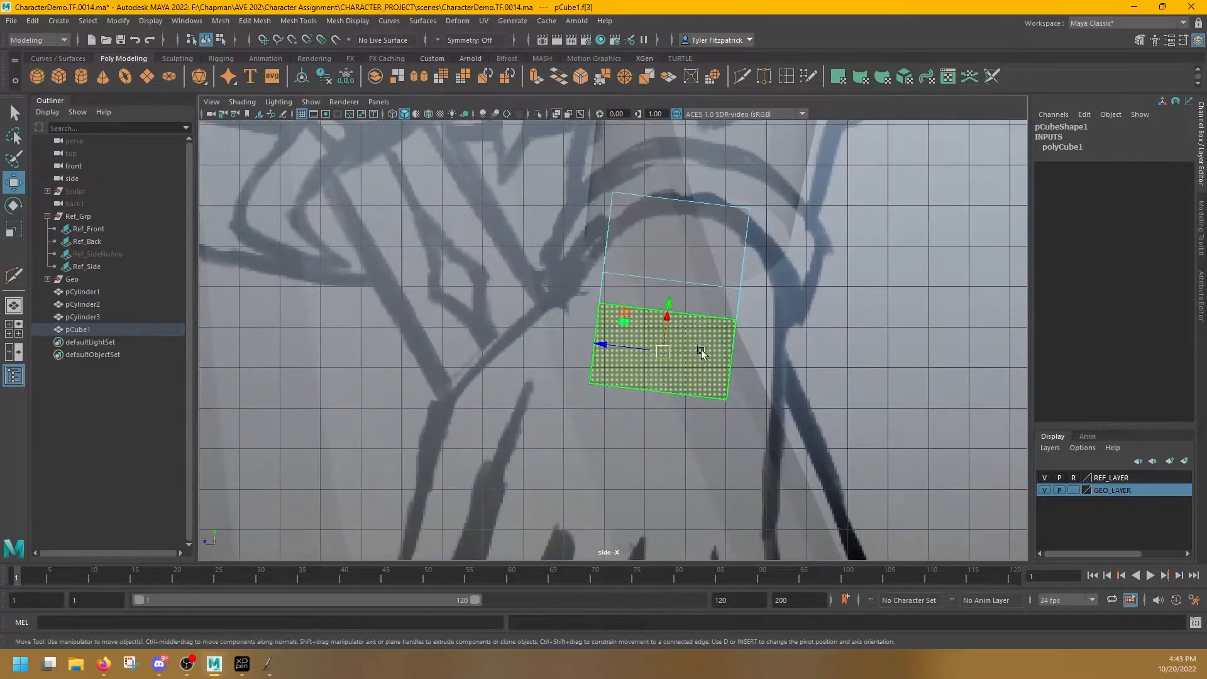
{"action": "key", "text": "w"}
{"action": "left_click", "coordinate": [700, 349]}
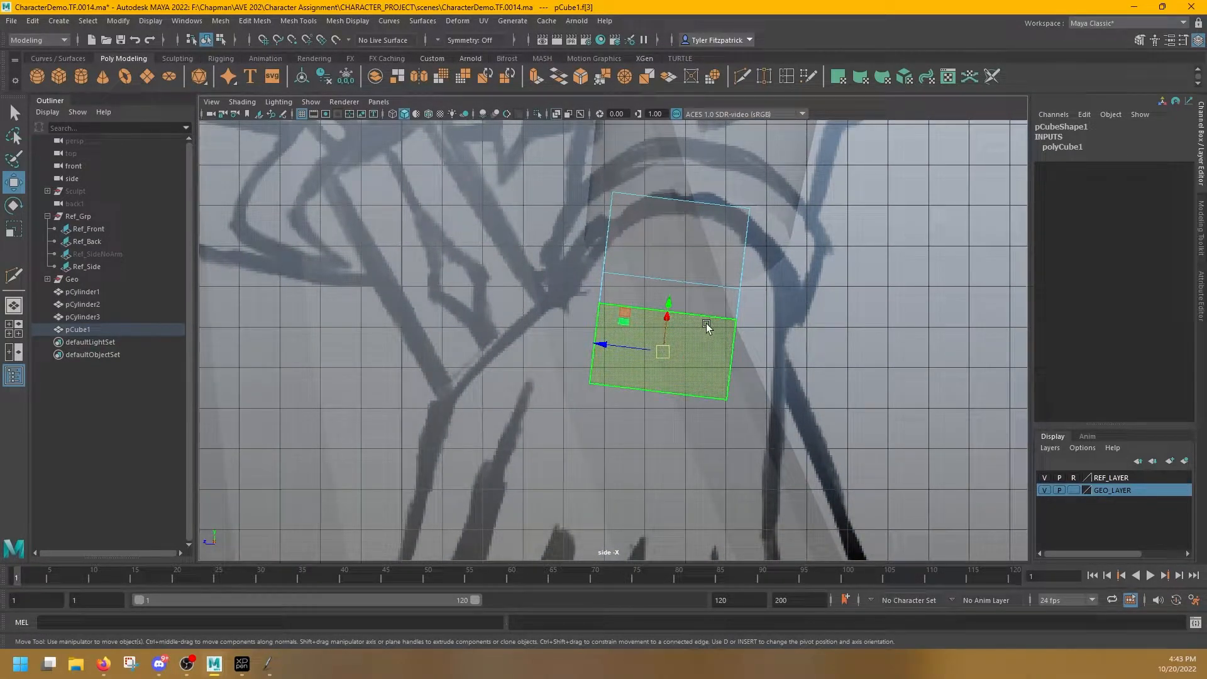
{"action": "left_click", "coordinate": [704, 376]}
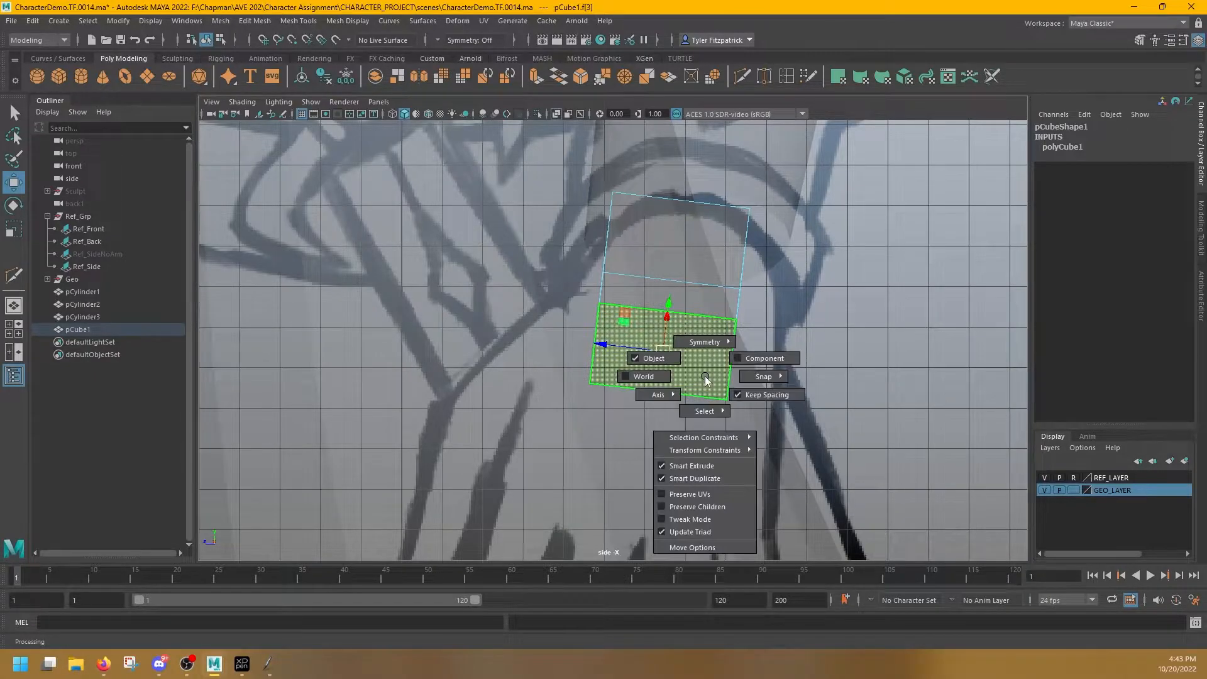
{"action": "left_click", "coordinate": [654, 376]}
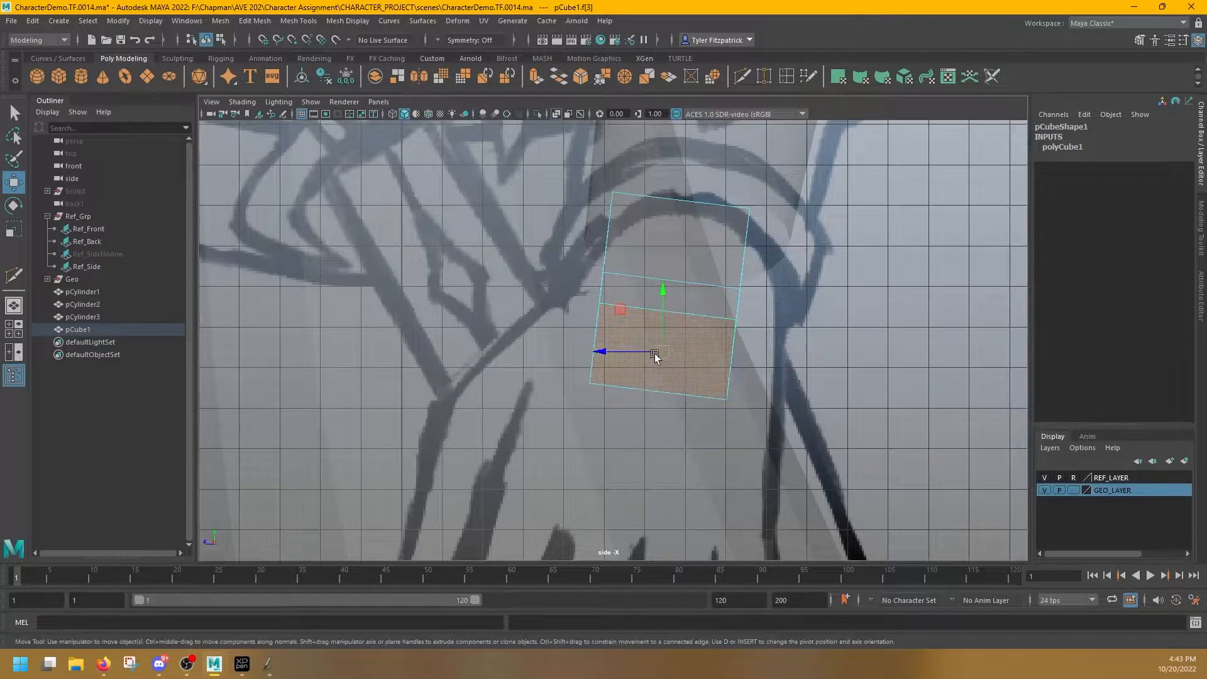
{"action": "mouse_move", "coordinate": [664, 291]}
{"action": "left_mouse_down"}
{"action": "mouse_move", "coordinate": [662, 324]}
{"action": "mouse_move", "coordinate": [669, 273]}
{"action": "left_mouse_up"}
{"action": "key", "text": "ctrl+z"}
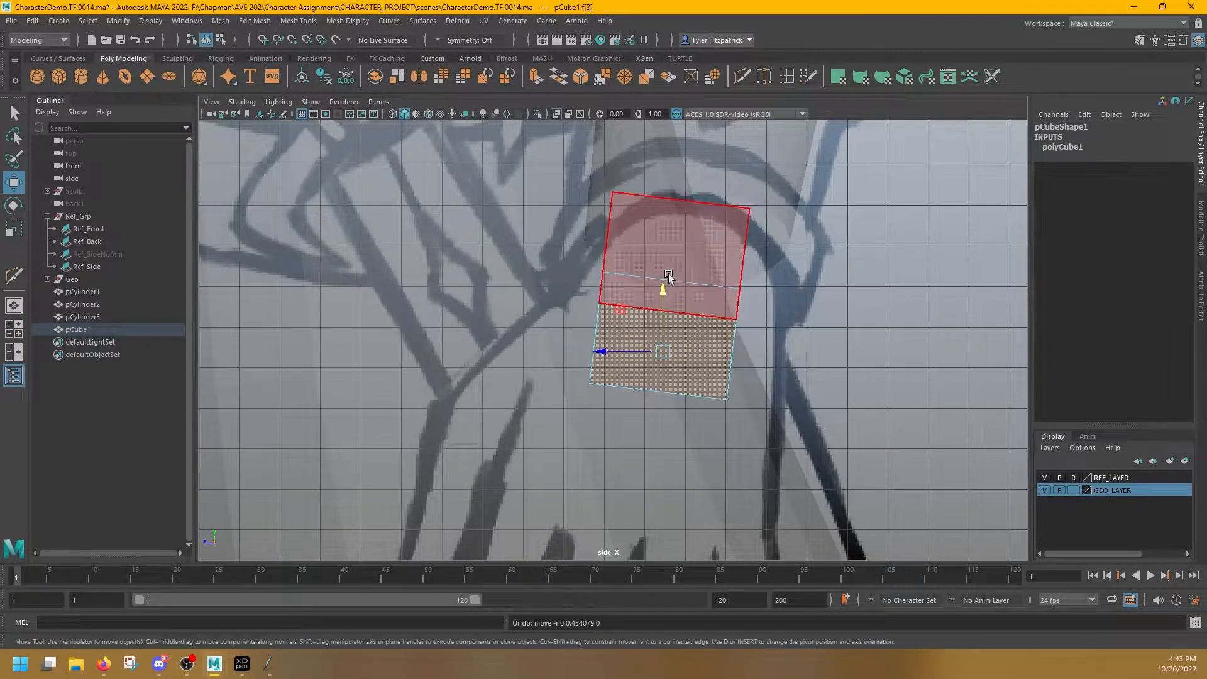
Try moving the cube's bottom face in the perspective view with object axis orientation
{"action": "key", "text": "space"}
{"action": "key", "text": "space"}
{"action": "left_click_drag", "start_coordinate": [795, 237], "coordinate": [595, 372], "text": "alt"}
{"action": "key", "text": "ctrl+z"}
{"action": "key", "text": "w"}
{"action": "left_click_drag", "start_coordinate": [674, 320], "coordinate": [629, 305]}
{"action": "left_click_drag", "start_coordinate": [580, 354], "coordinate": [621, 300]}
{"action": "key", "text": "ctrl+z"}
Set the Move tool's axis orientation to Component, test it on the cube's bottom face and undo the test moves
{"action": "key", "text": "w"}
{"action": "left_click_drag", "start_coordinate": [694, 332], "coordinate": [695, 337]}
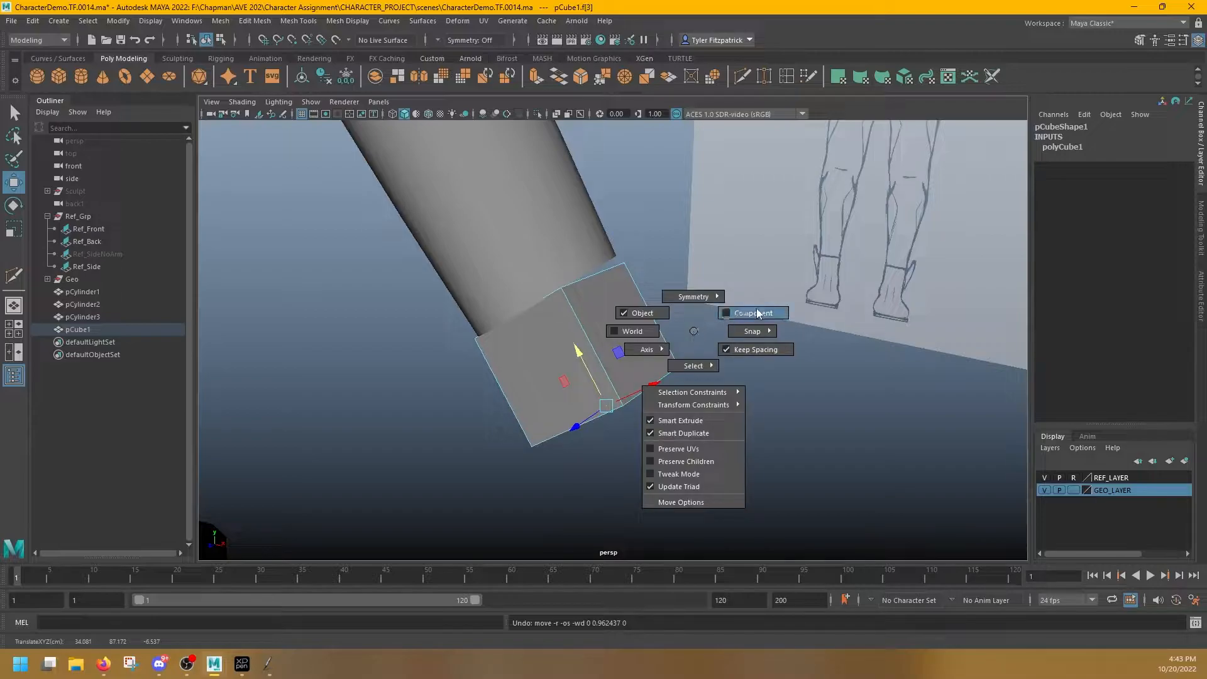
{"action": "left_click_drag", "start_coordinate": [758, 313], "coordinate": [759, 312]}
{"action": "left_click_drag", "start_coordinate": [634, 463], "coordinate": [668, 508], "text": "alt"}
{"action": "key", "text": "ctrl+z"}
{"action": "key", "text": "space"}
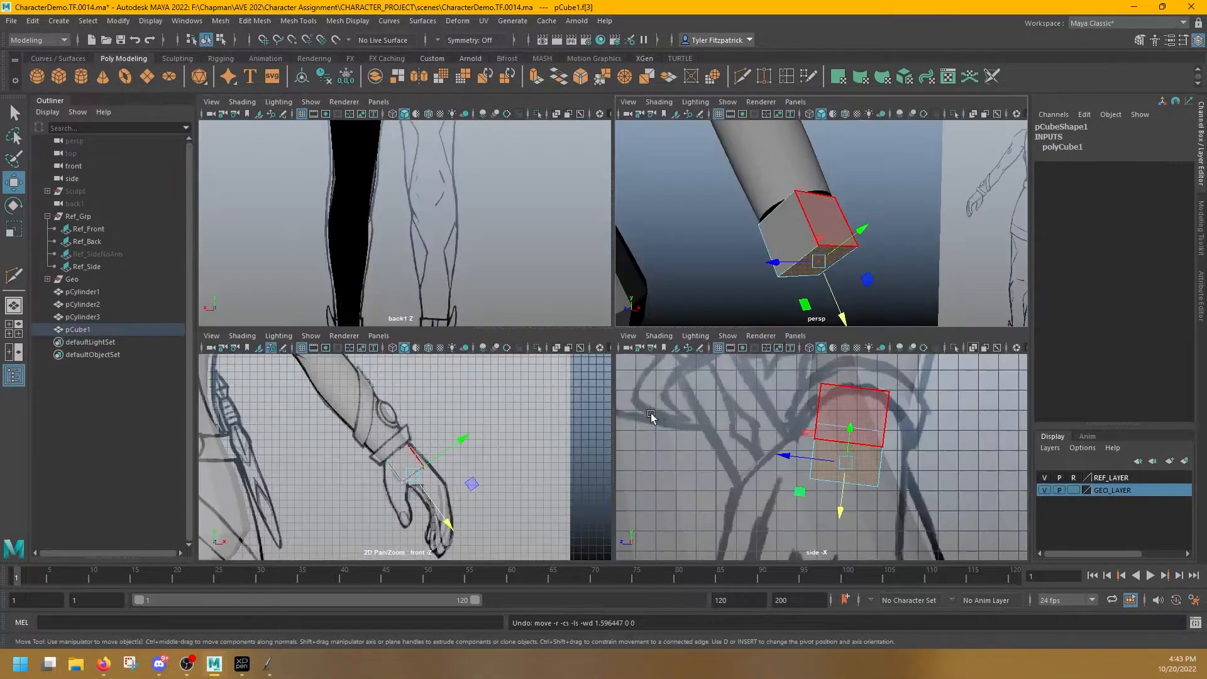
{"action": "left_click", "coordinate": [818, 258]}
{"action": "left_click_drag", "start_coordinate": [859, 271], "coordinate": [664, 305], "text": "alt"}
{"action": "key", "text": "ctrl+z"}
{"action": "key", "text": "ctrl+z"}
{"action": "key", "text": "ctrl+z"}
{"action": "key", "text": "ctrl+z"}
Move the cube's bottom face down to the base of the drawn fingers in the side view
{"action": "key", "text": "space"}
{"action": "middle_click_drag", "start_coordinate": [742, 472], "coordinate": [779, 295], "text": "alt"}
{"action": "scroll", "coordinate": [770, 291], "scroll_direction": "down", "scroll_amount": 1}
{"action": "left_click_drag", "start_coordinate": [675, 256], "coordinate": [697, 398]}
Widen the cube's bottom face toward the drawn knuckle width, scaling it along its component axis in the side view
{"action": "key", "text": "r"}
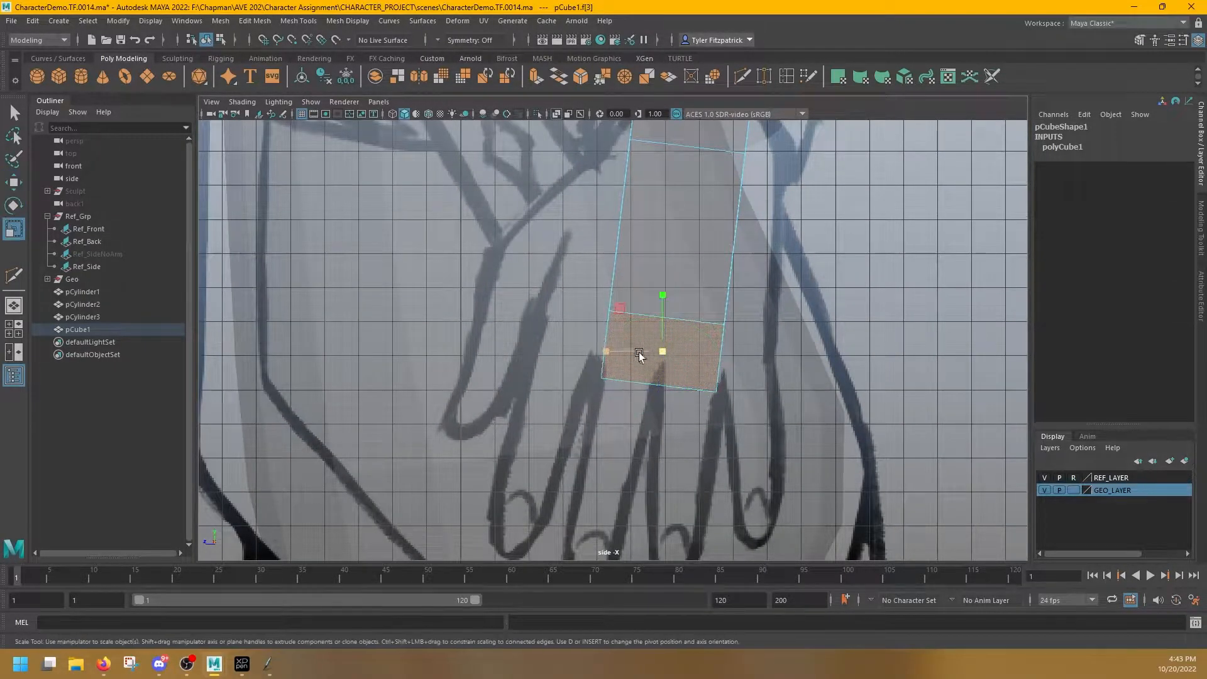
{"action": "left_click_drag", "start_coordinate": [608, 351], "coordinate": [599, 351]}
{"action": "key", "text": "ctrl+z"}
{"action": "key", "text": "e"}
{"action": "left_click", "coordinate": [628, 326]}
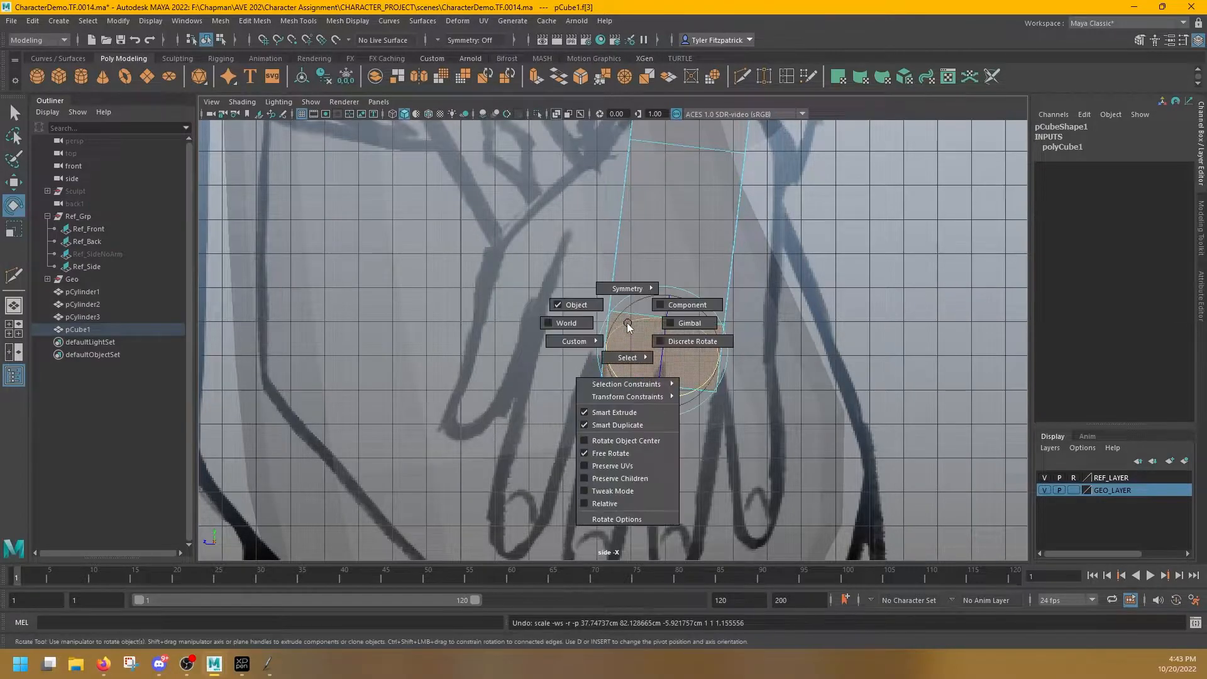
{"action": "left_click_drag", "start_coordinate": [707, 315], "coordinate": [699, 305]}
{"action": "key", "text": "e"}
{"action": "key", "text": "r"}
{"action": "left_click_drag", "start_coordinate": [619, 355], "coordinate": [673, 332]}
{"action": "middle_click_drag", "start_coordinate": [672, 332], "coordinate": [557, 337]}
{"action": "middle_click_drag", "start_coordinate": [707, 266], "coordinate": [705, 334], "text": "alt"}
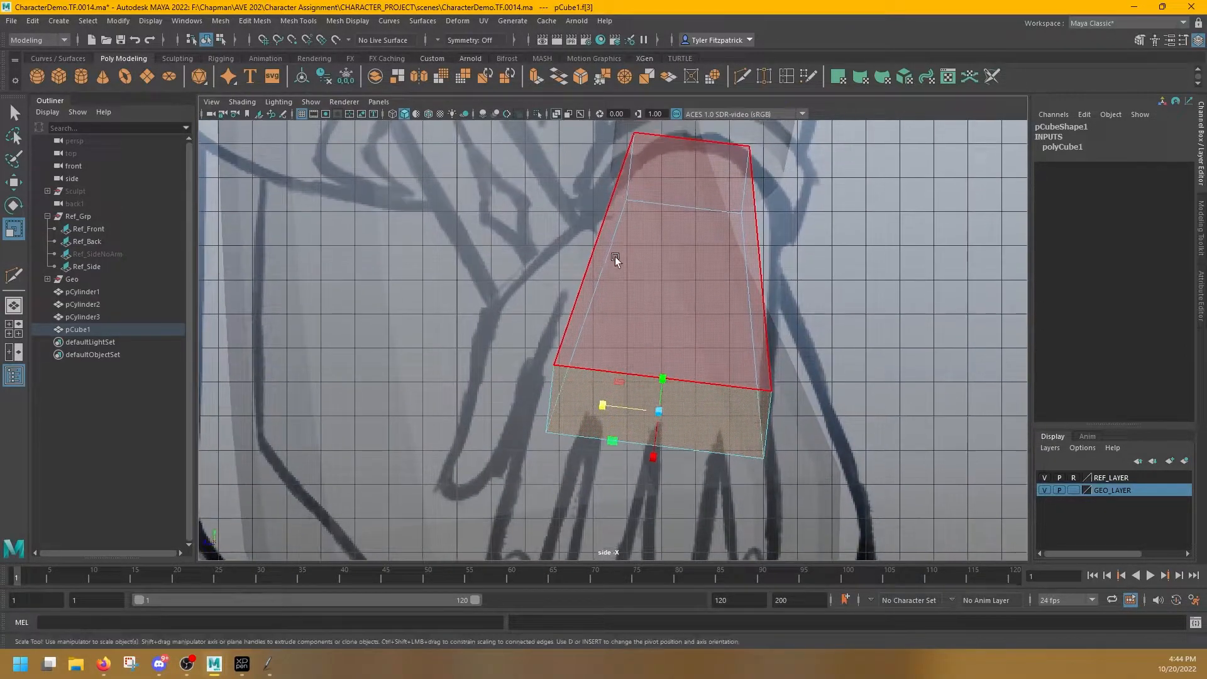
Shift the bottom face toward the thumb side and widen it further to span the drawn knuckles
{"action": "key", "text": "w"}
{"action": "left_click_drag", "start_coordinate": [603, 405], "coordinate": [587, 403]}
{"action": "key", "text": "e"}
{"action": "key", "text": "r"}
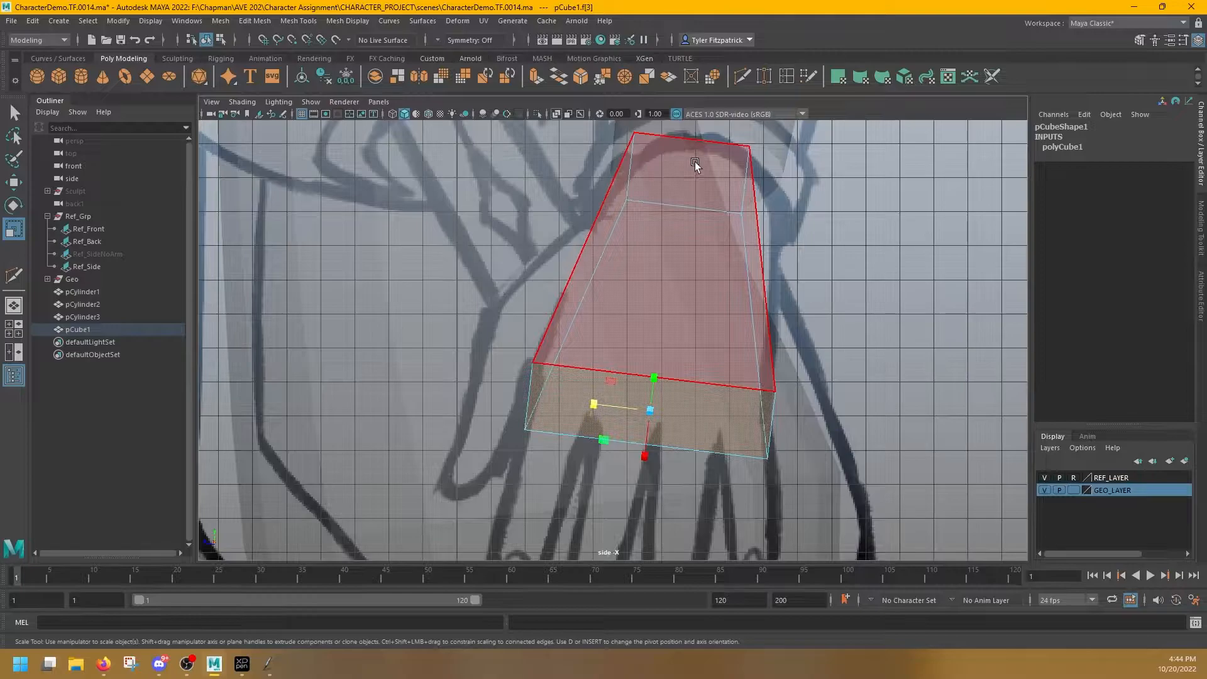
Move the two side edges at the cube's wrist end outward to match the drawn wrist width
{"action": "left_click", "coordinate": [19, 274]}
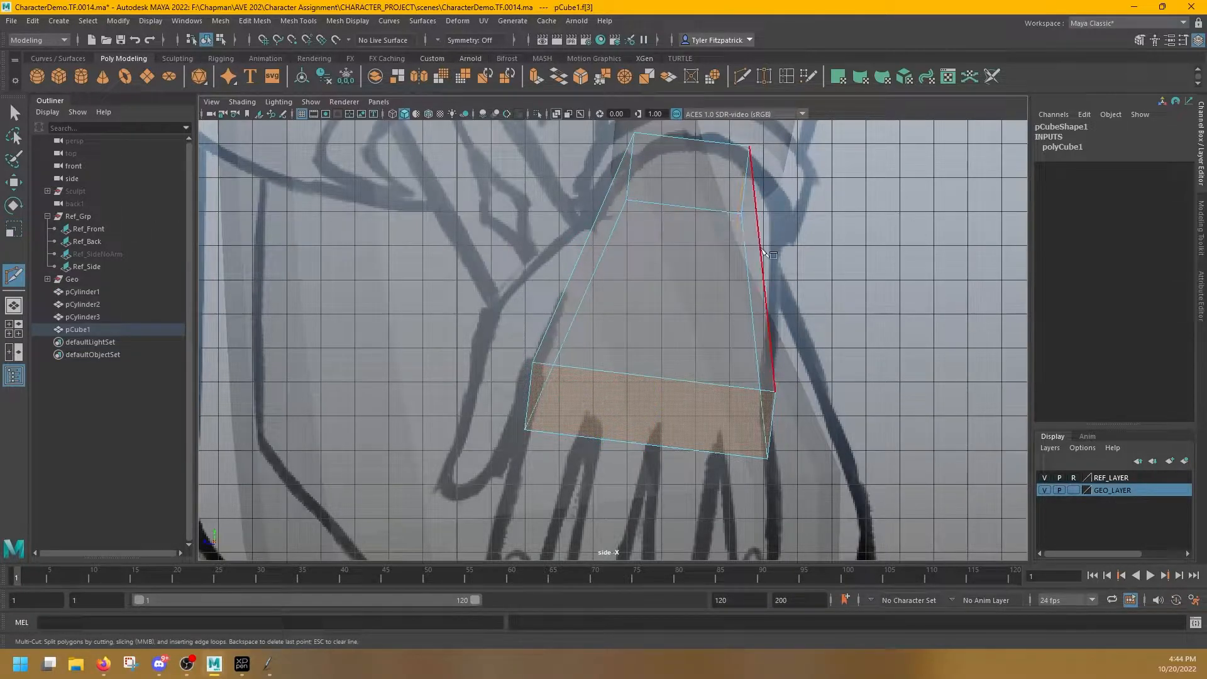
{"action": "key", "text": "q"}
{"action": "right_click", "coordinate": [746, 184]}
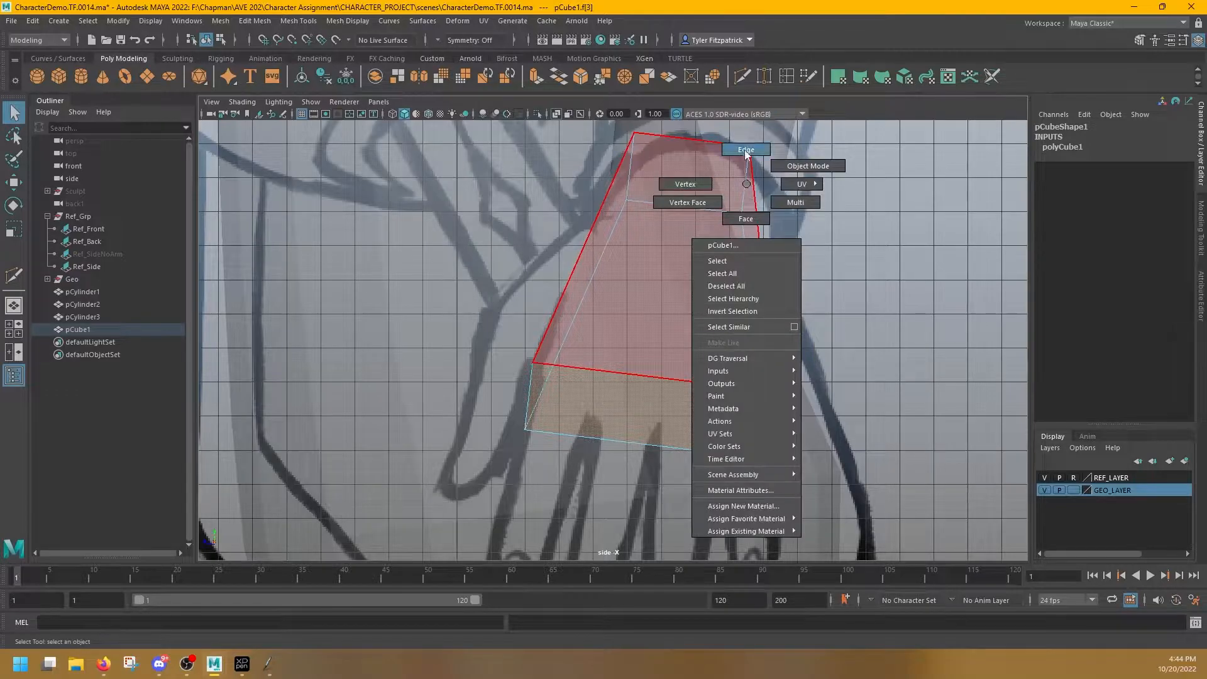
{"action": "left_click", "coordinate": [745, 150]}
{"action": "left_click", "coordinate": [743, 183]}
{"action": "key", "text": "w"}
{"action": "key", "text": "w"}
{"action": "mouse_move", "coordinate": [731, 174]}
{"action": "left_mouse_down"}
{"action": "mouse_move", "coordinate": [708, 175]}
{"action": "mouse_move", "coordinate": [718, 178]}
{"action": "left_mouse_up"}
{"action": "left_click_drag", "start_coordinate": [600, 162], "coordinate": [589, 160]}
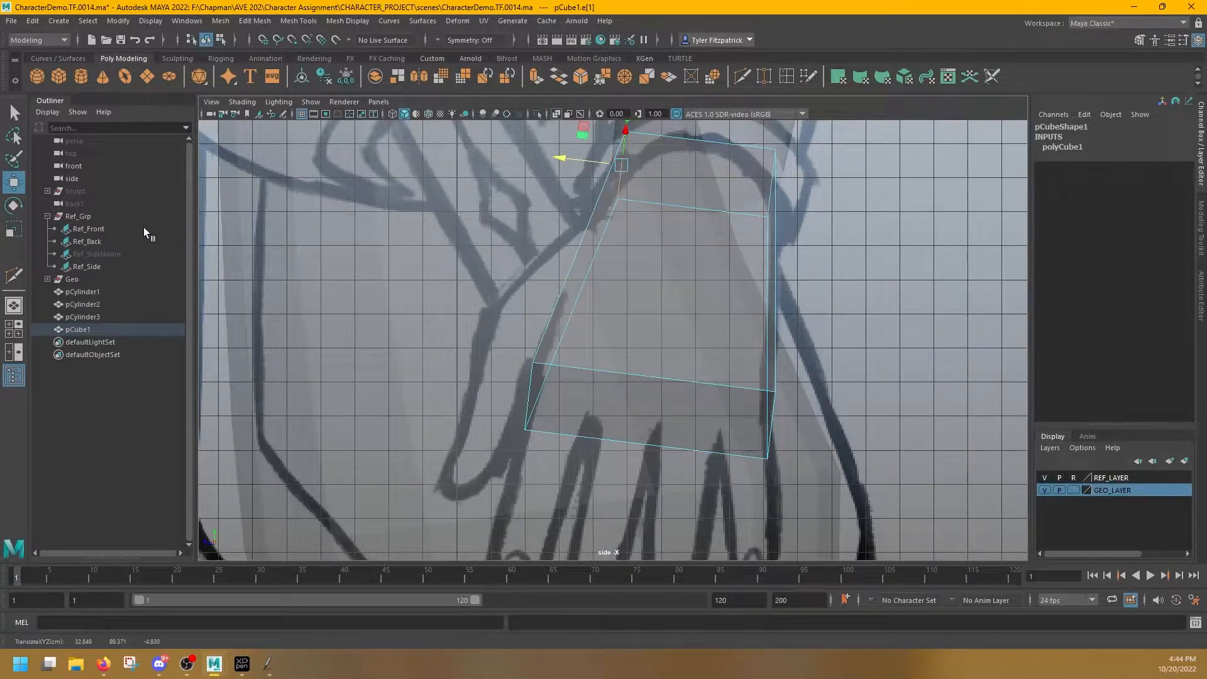
Insert an edge loop across the middle of the hand block with Multi-Cut
{"action": "left_click", "coordinate": [9, 278]}
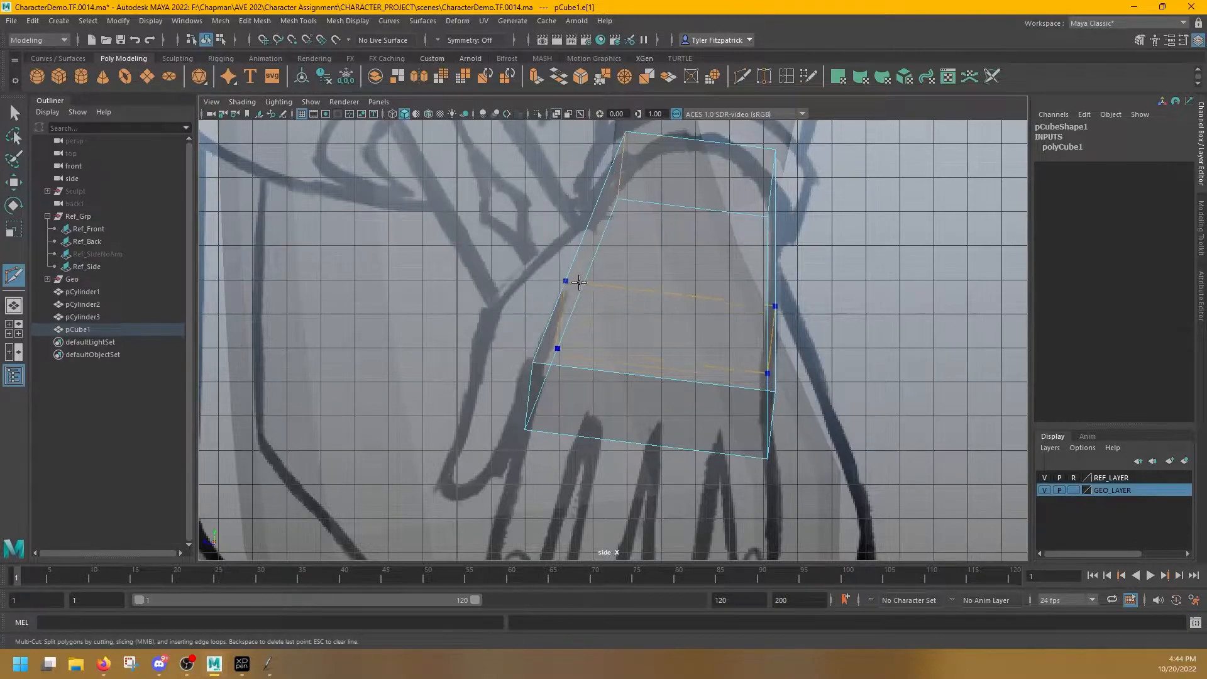
{"action": "key", "text": "Return"}
{"action": "left_click", "coordinate": [579, 248]}
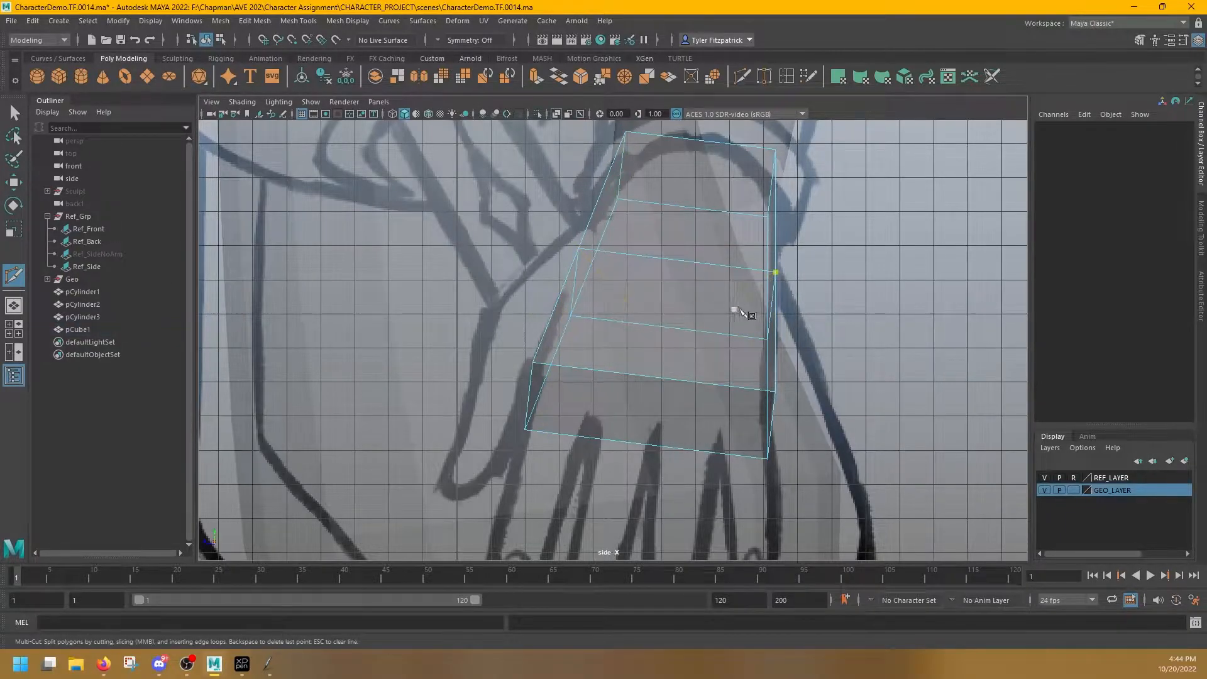
Insert three lengthwise edge loops through the hand block with Multi-Cut, aligned to the gaps between the drawn fingers
{"action": "key", "text": "q"}
{"action": "key", "text": "space"}
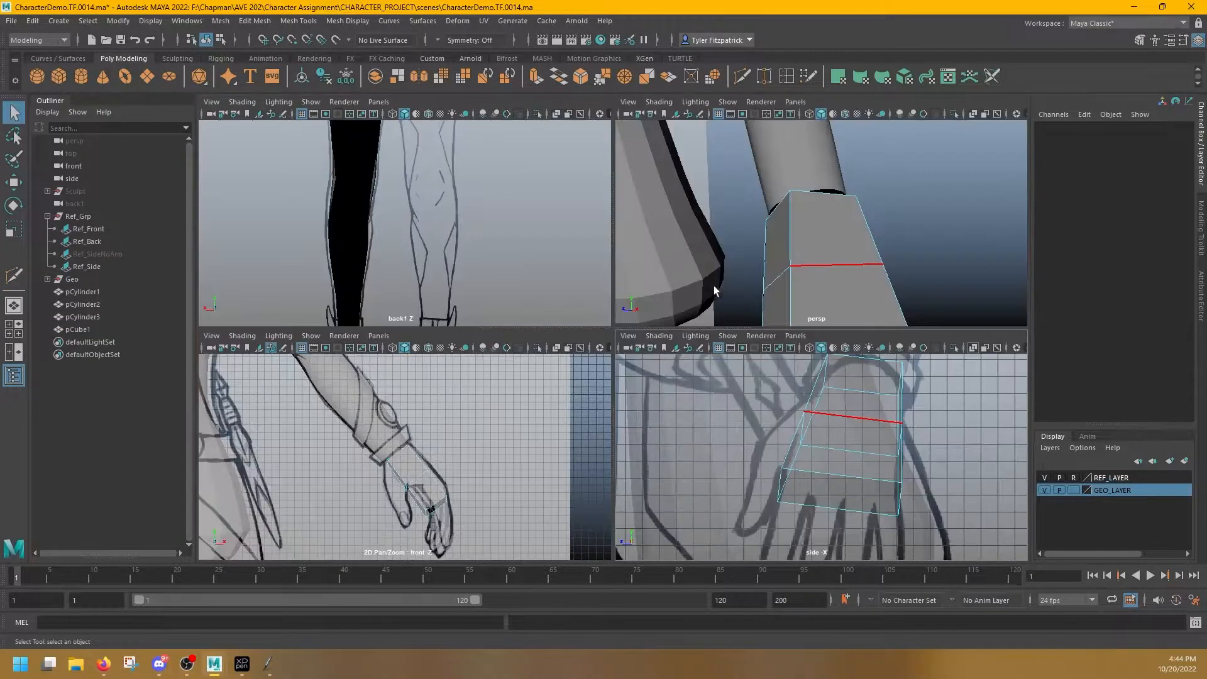
{"action": "key", "text": "space"}
{"action": "scroll", "coordinate": [643, 368], "scroll_direction": "up", "scroll_amount": 5}
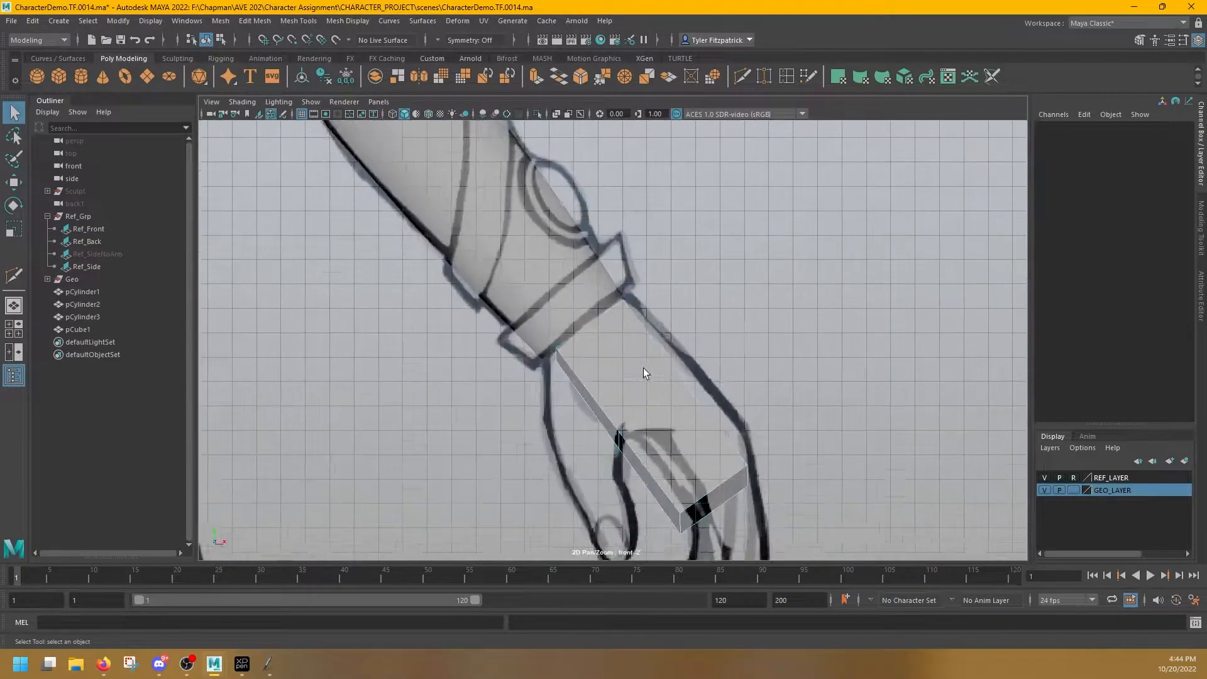
{"action": "middle_click_drag", "start_coordinate": [655, 421], "coordinate": [675, 258], "text": "alt"}
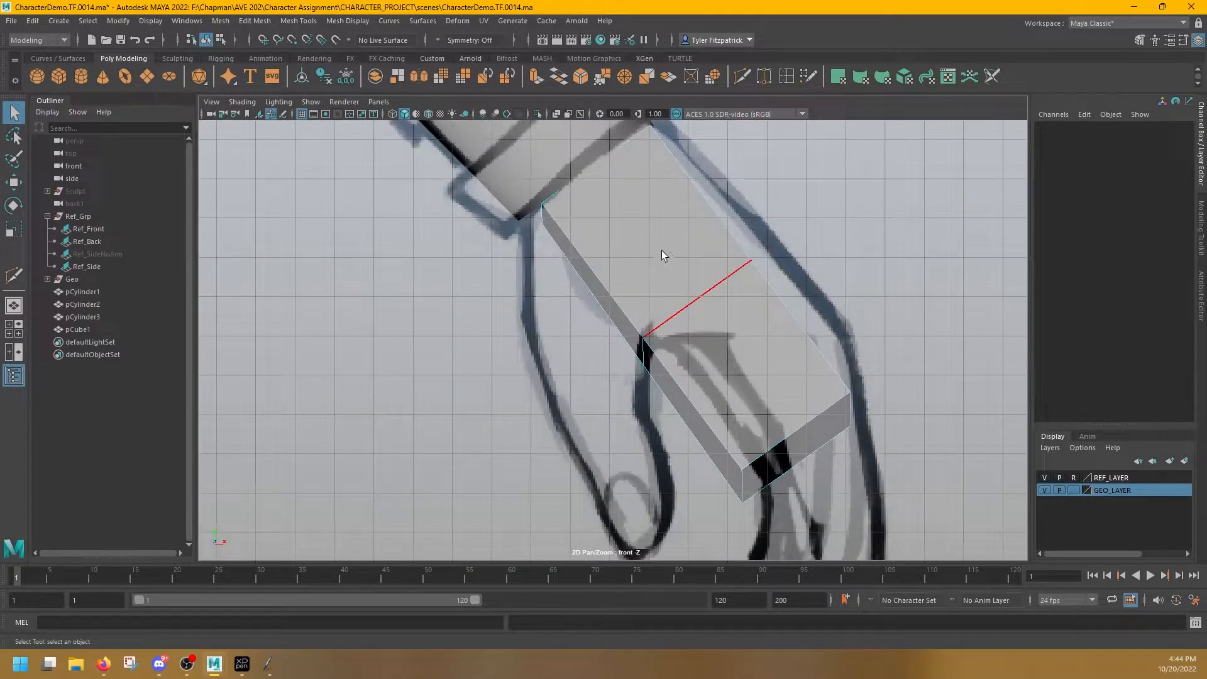
{"action": "key", "text": "space"}
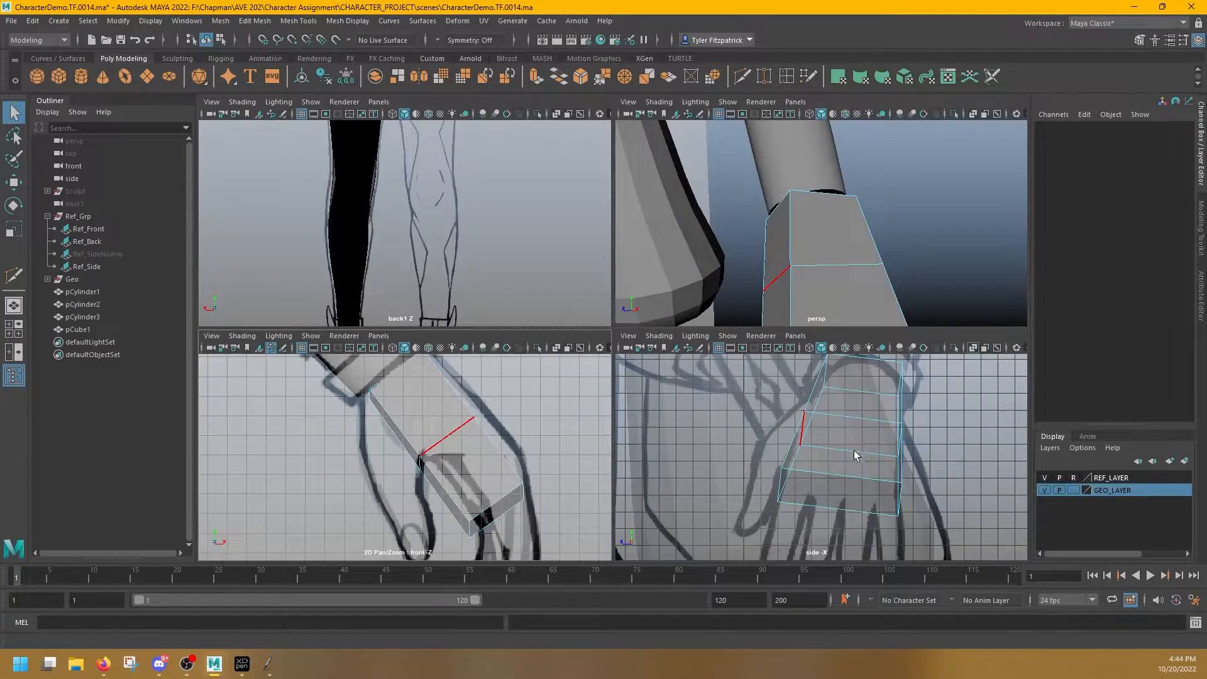
{"action": "key", "text": "space"}
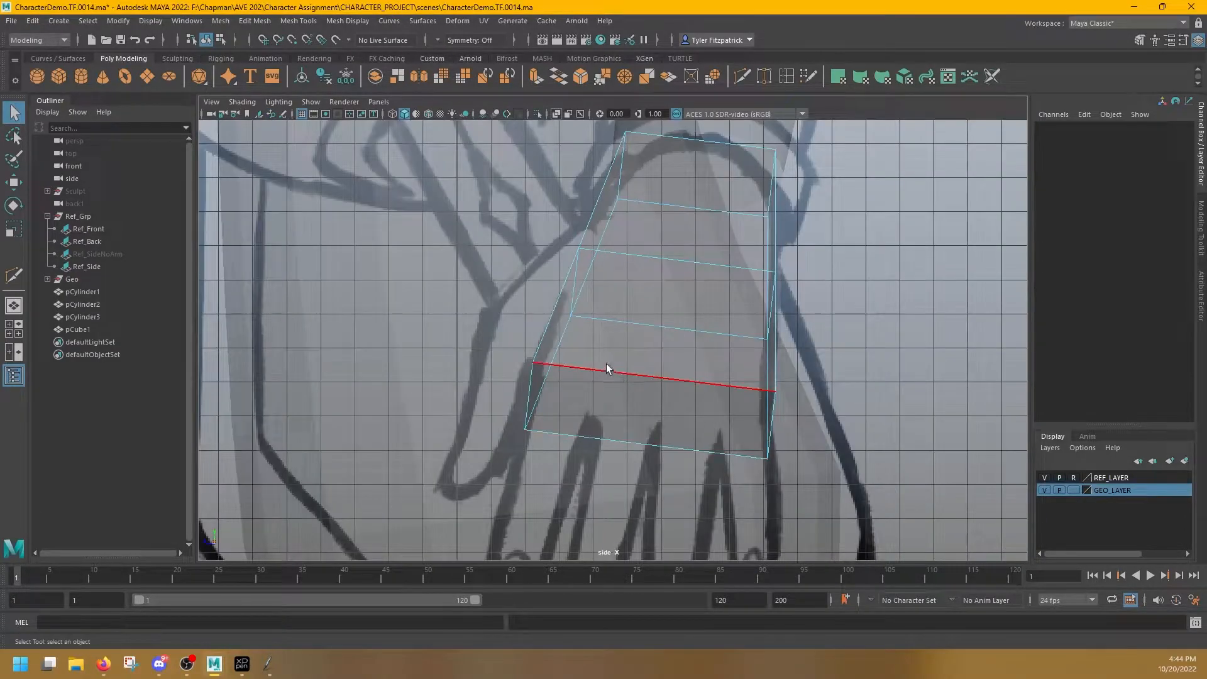
{"action": "left_click", "coordinate": [9, 277]}
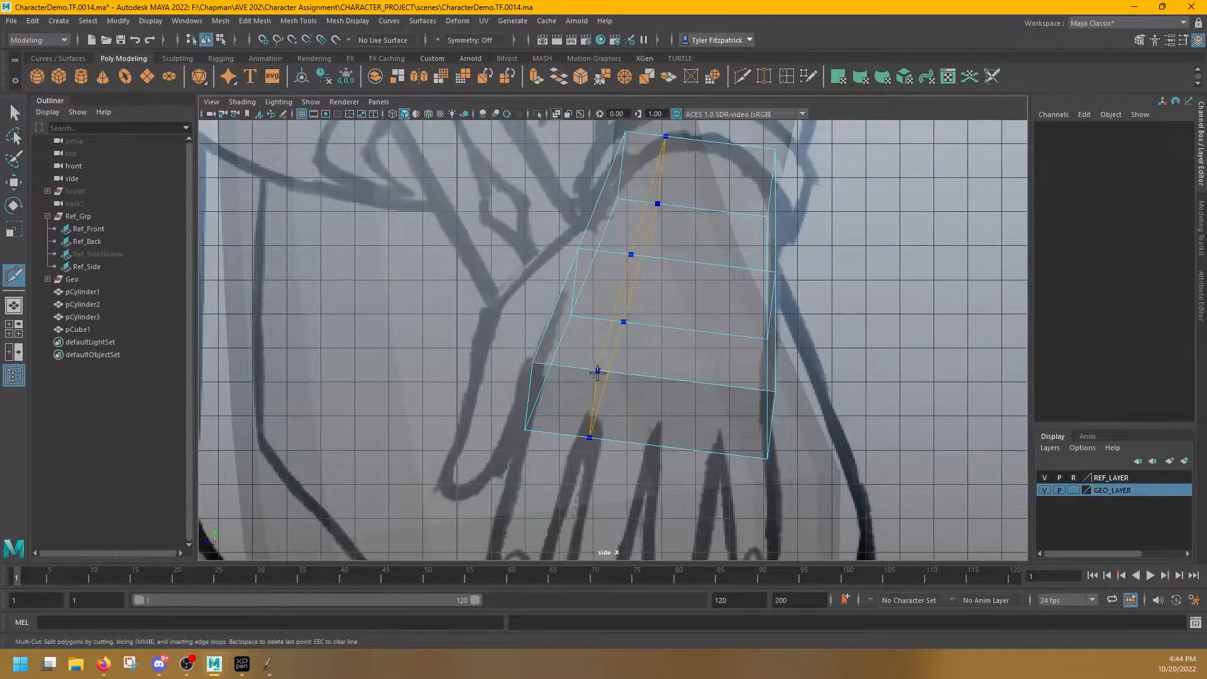
{"action": "left_click", "coordinate": [595, 371], "text": "ctrl"}
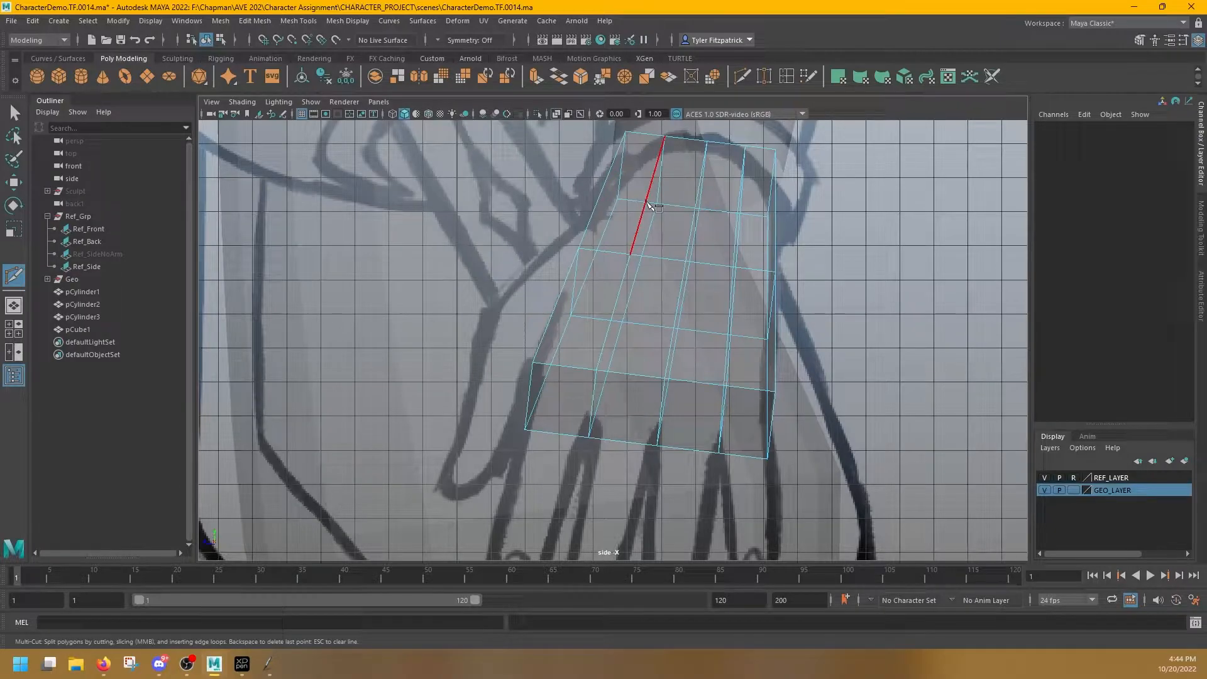
{"action": "key", "text": "q"}
{"action": "key", "text": "space"}
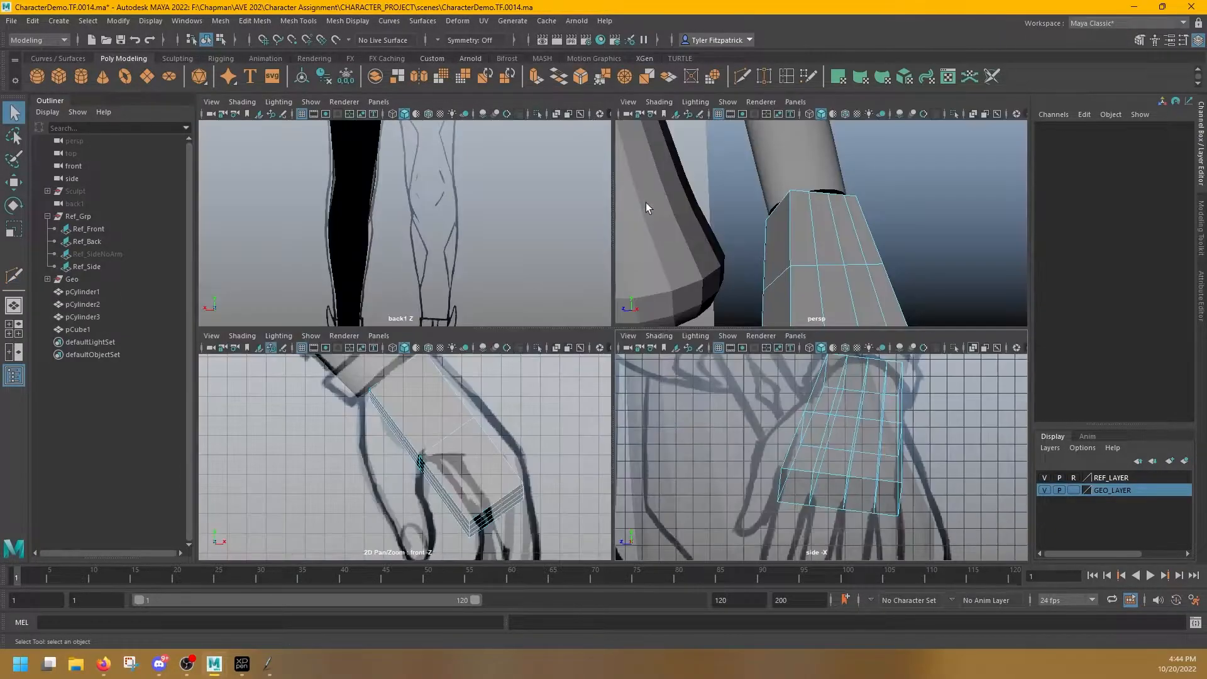
Create a new polygon cube in the scene
{"action": "left_click_drag", "start_coordinate": [831, 290], "coordinate": [790, 243], "text": "alt"}
{"action": "key", "text": "space"}
{"action": "left_click_drag", "start_coordinate": [607, 250], "coordinate": [694, 203], "text": "alt"}
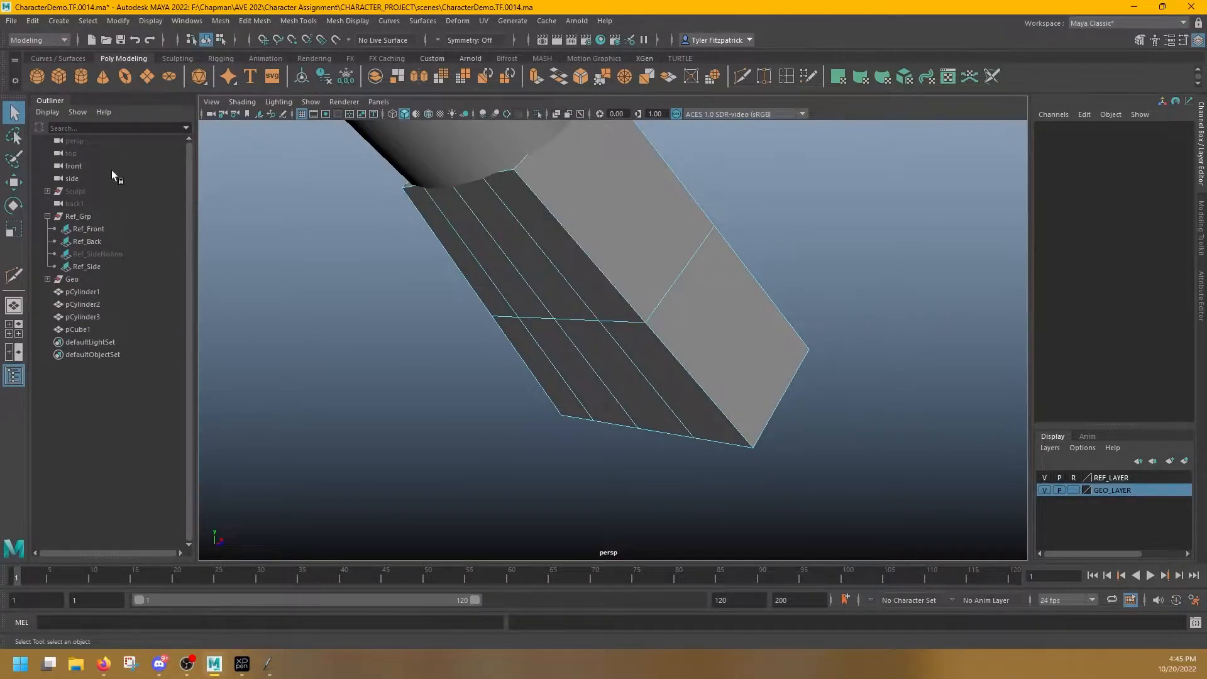
{"action": "left_click", "coordinate": [62, 77]}
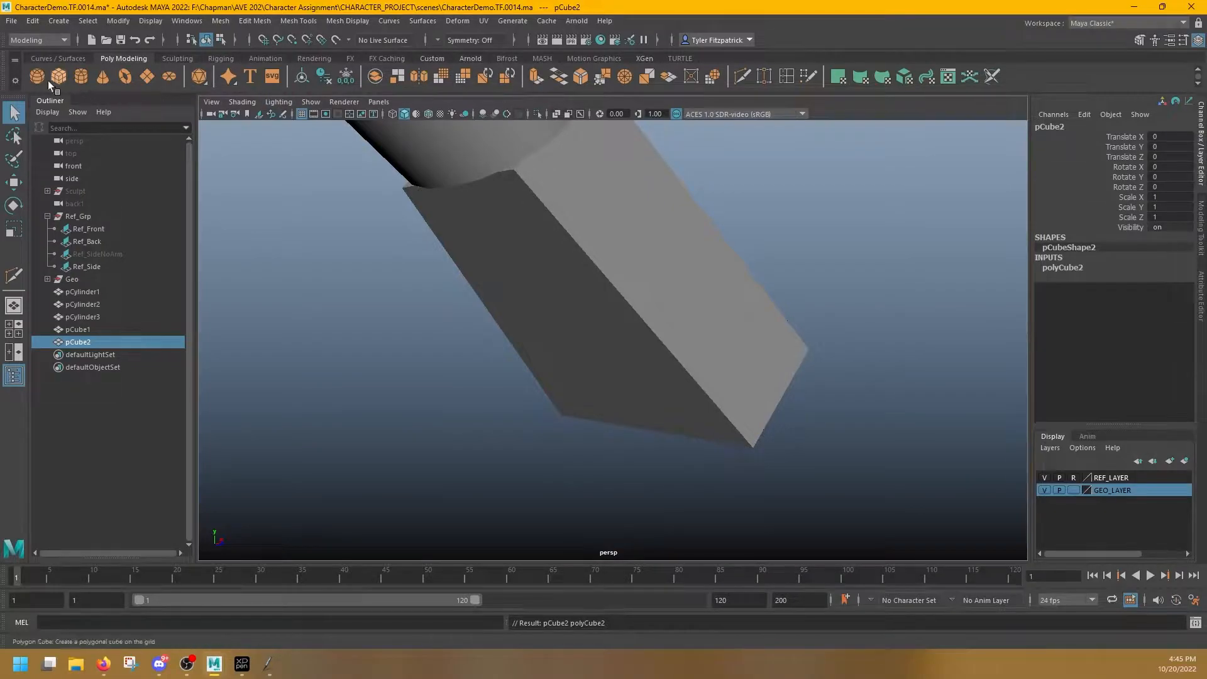
Extrude the wrist-half face on the thumb side of the hand block outward toward the drawn thumb base
{"action": "left_click", "coordinate": [632, 259]}
{"action": "right_click_drag", "start_coordinate": [621, 243], "coordinate": [617, 263]}
{"action": "left_click", "coordinate": [600, 271]}
{"action": "left_click", "coordinate": [598, 271], "text": "shift"}
{"action": "key", "text": "w"}
{"action": "left_click_drag", "start_coordinate": [707, 275], "coordinate": [480, 270], "text": "alt"}
{"action": "key", "text": "space"}
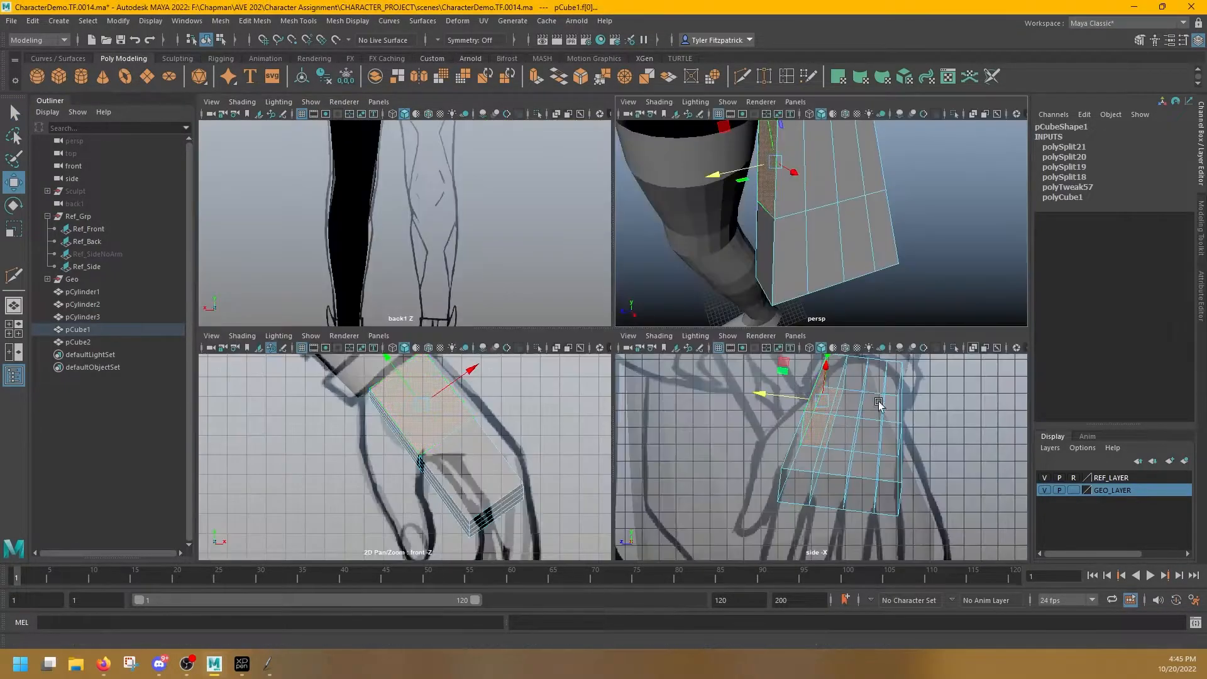
{"action": "scroll", "coordinate": [819, 406], "scroll_direction": "up", "scroll_amount": 3}
{"action": "scroll", "coordinate": [789, 403], "scroll_direction": "down", "scroll_amount": 3}
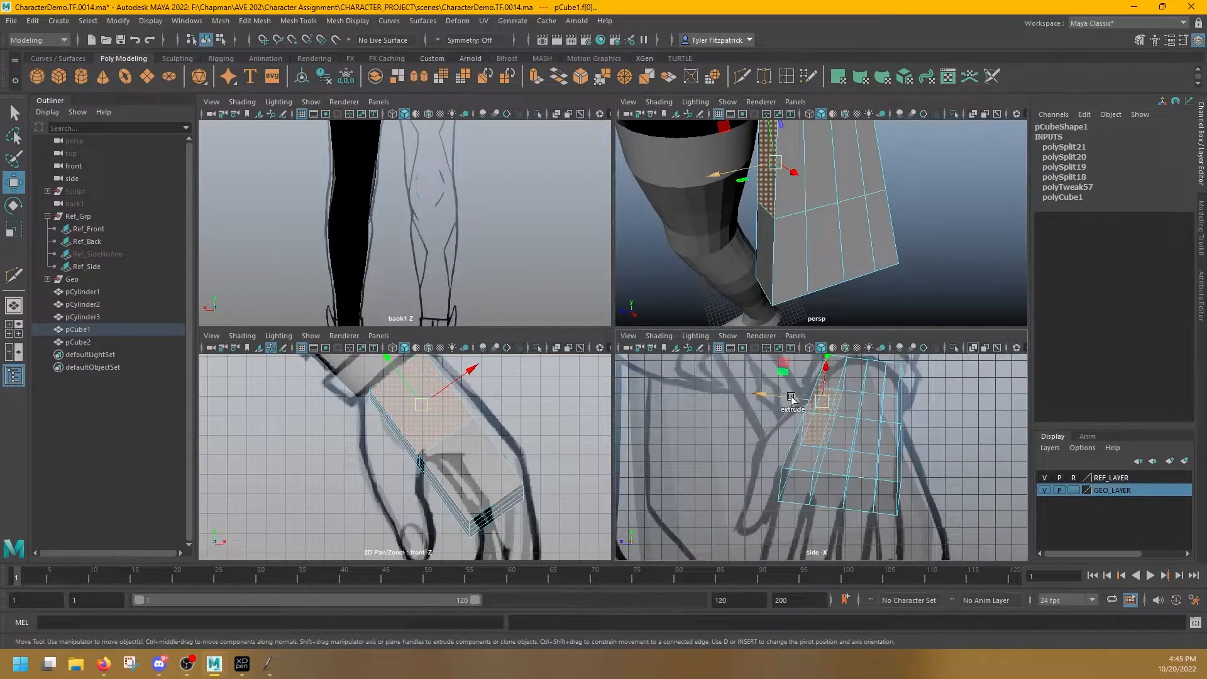
{"action": "left_click_drag", "start_coordinate": [790, 398], "coordinate": [769, 402], "text": "shift"}
Rotate and reposition the extruded thumb face so it angles down along the drawn thumb base
{"action": "key", "text": "e"}
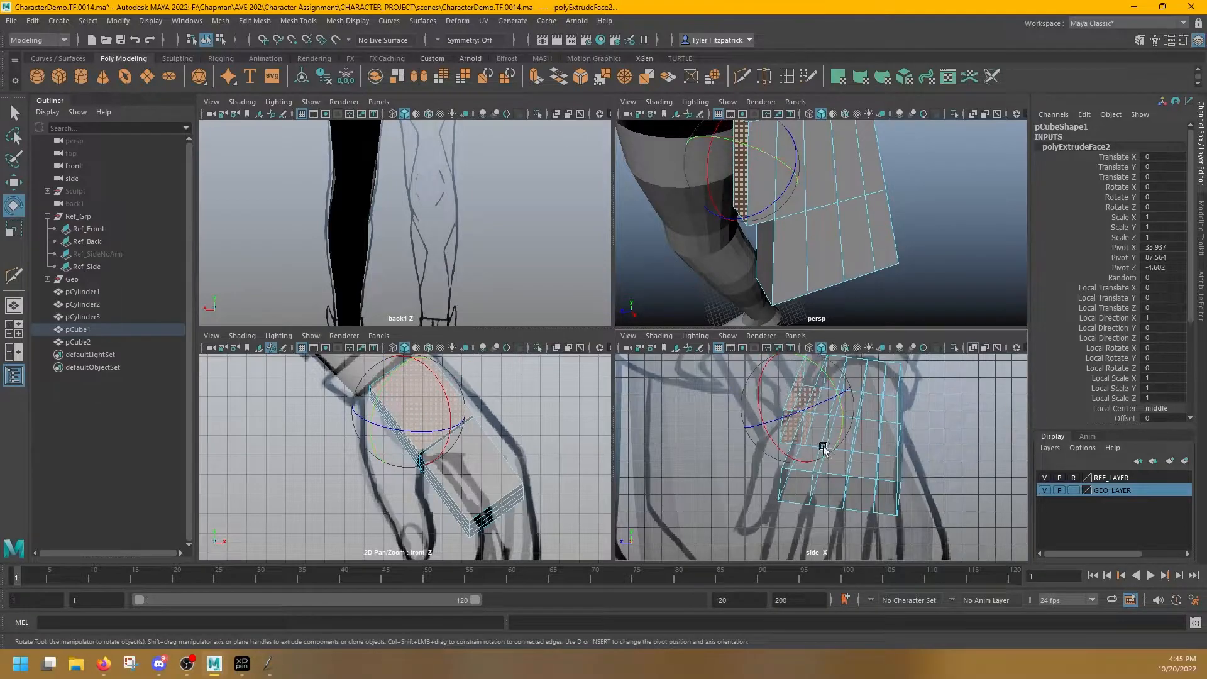
{"action": "left_click_drag", "start_coordinate": [813, 437], "coordinate": [806, 380]}
{"action": "key", "text": "w"}
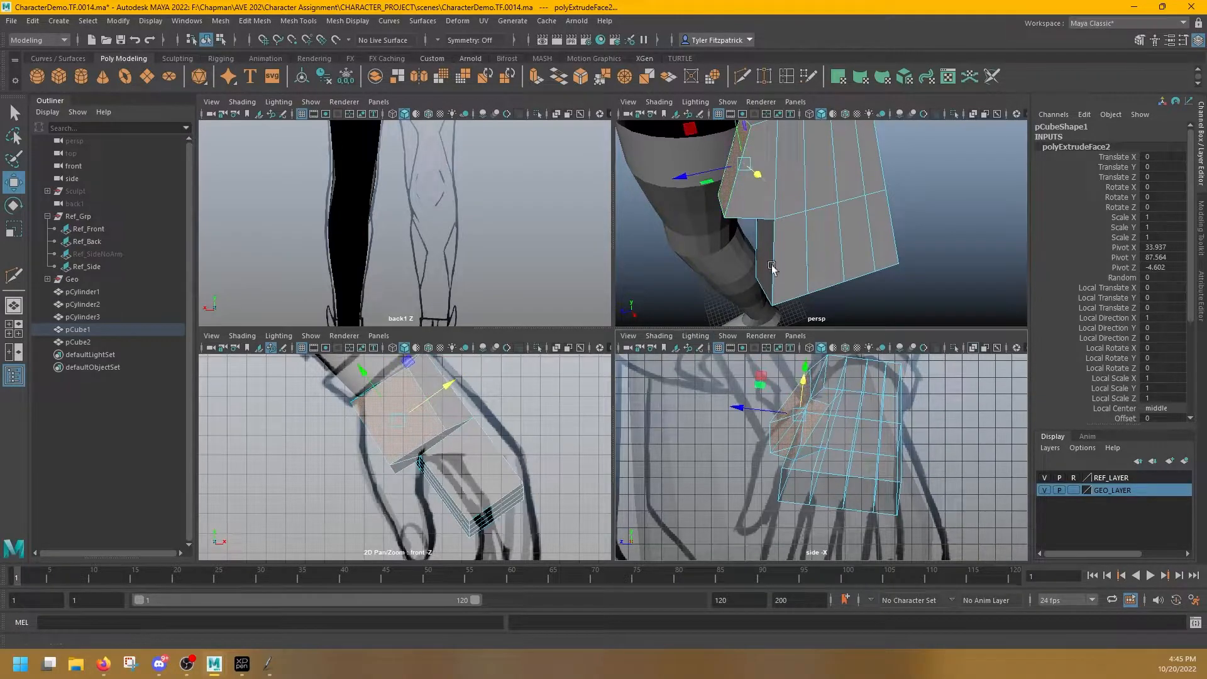
{"action": "key", "text": "space"}
{"action": "left_click_drag", "start_coordinate": [774, 271], "coordinate": [532, 284], "text": "alt"}
{"action": "key", "text": "e"}
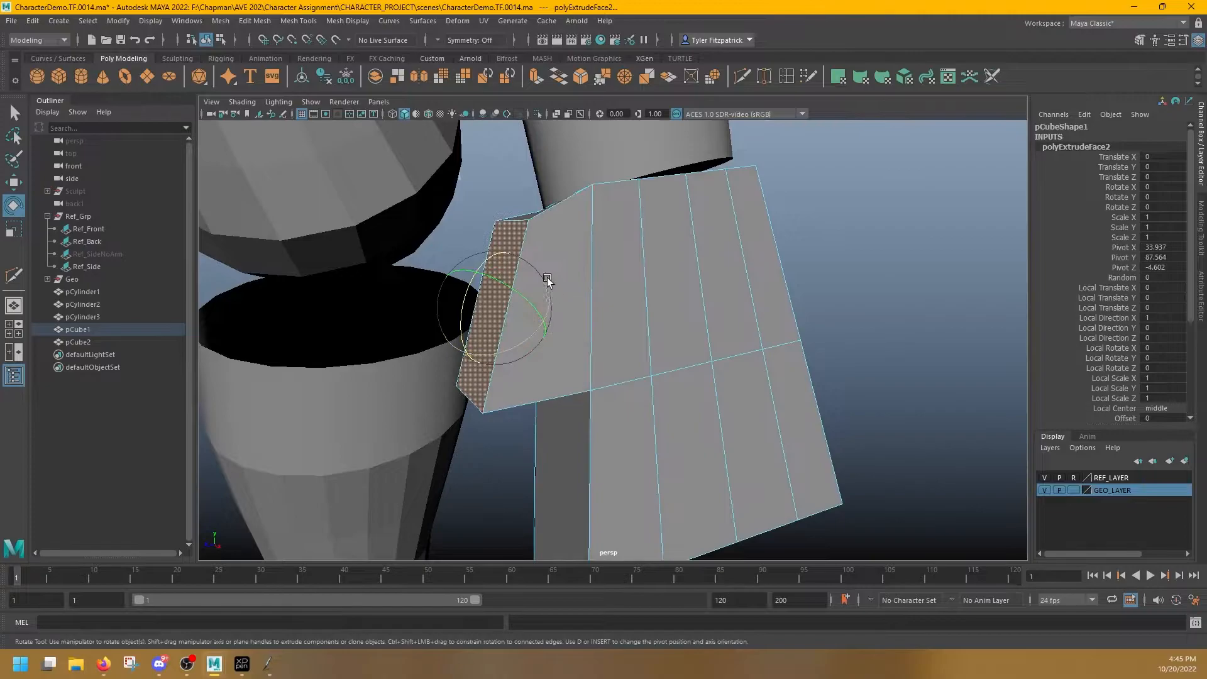
Slide the wrist-side corner vertices of the thumb extrusion along their edges so it slopes out from the wrist
{"action": "right_click_drag", "start_coordinate": [505, 224], "coordinate": [445, 223]}
{"action": "left_click", "coordinate": [501, 223]}
{"action": "key", "text": "w"}
{"action": "mouse_move", "coordinate": [500, 222]}
{"action": "left_mouse_down", "text": "ctrl+shift"}
{"action": "mouse_move", "coordinate": [479, 260]}
{"action": "mouse_move", "coordinate": [534, 296]}
{"action": "mouse_move", "coordinate": [617, 227]}
{"action": "mouse_move", "coordinate": [654, 260]}
{"action": "mouse_move", "coordinate": [652, 293]}
{"action": "mouse_move", "coordinate": [673, 275]}
{"action": "mouse_move", "coordinate": [499, 264]}
{"action": "mouse_move", "coordinate": [434, 290]}
{"action": "mouse_move", "coordinate": [429, 304]}
{"action": "left_mouse_up", "text": "ctrl+shift"}
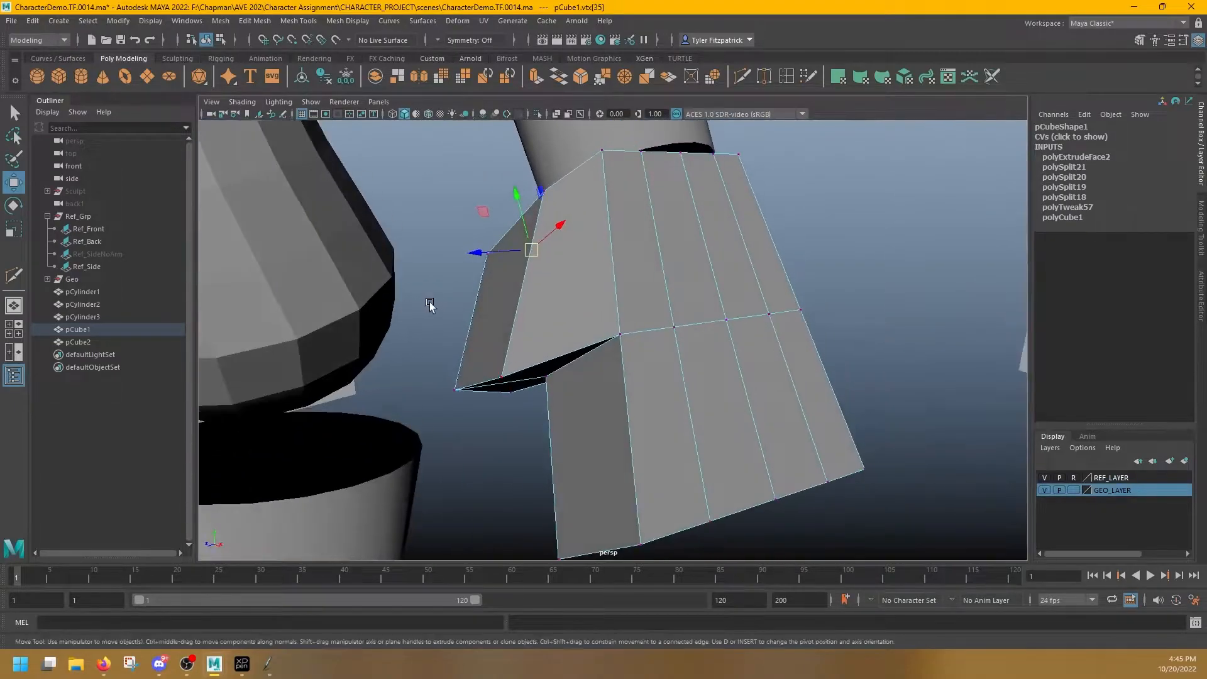
{"action": "key", "text": "space"}
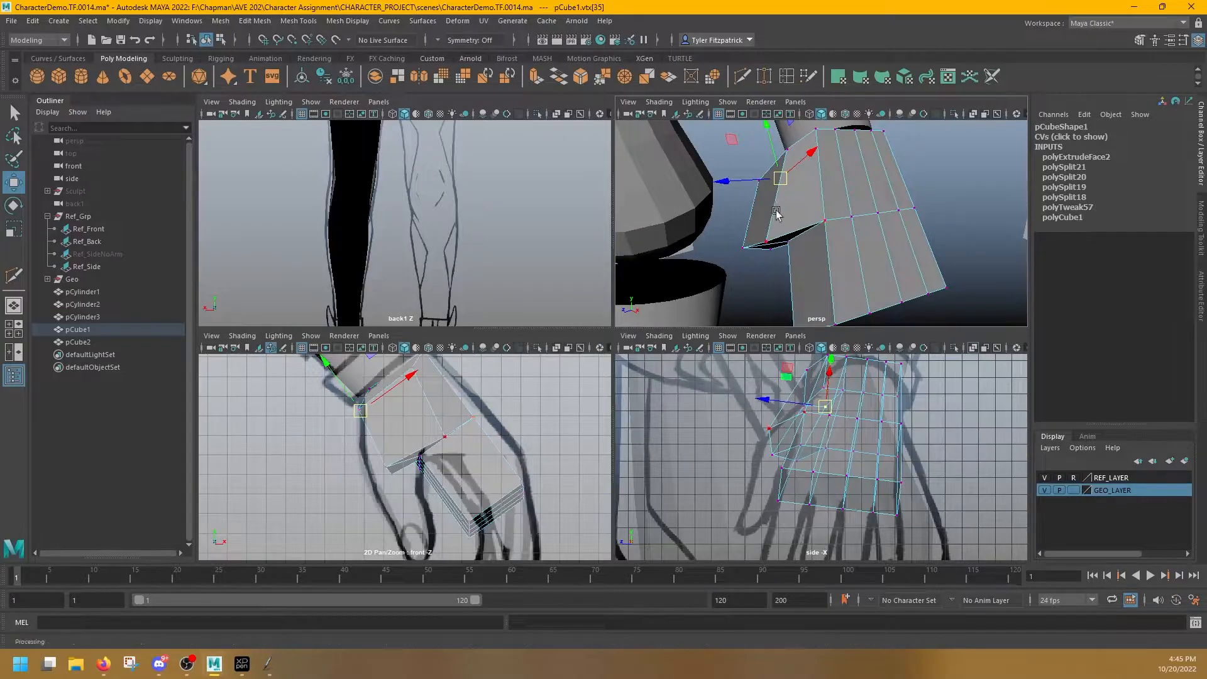
{"action": "key", "text": "space"}
{"action": "left_click_drag", "start_coordinate": [801, 237], "coordinate": [800, 221]}
{"action": "key", "text": "space"}
{"action": "key", "text": "space"}
{"action": "left_click", "coordinate": [795, 102]}
{"action": "mouse_move", "coordinate": [813, 118]}
{"action": "left_click", "coordinate": [934, 116]}
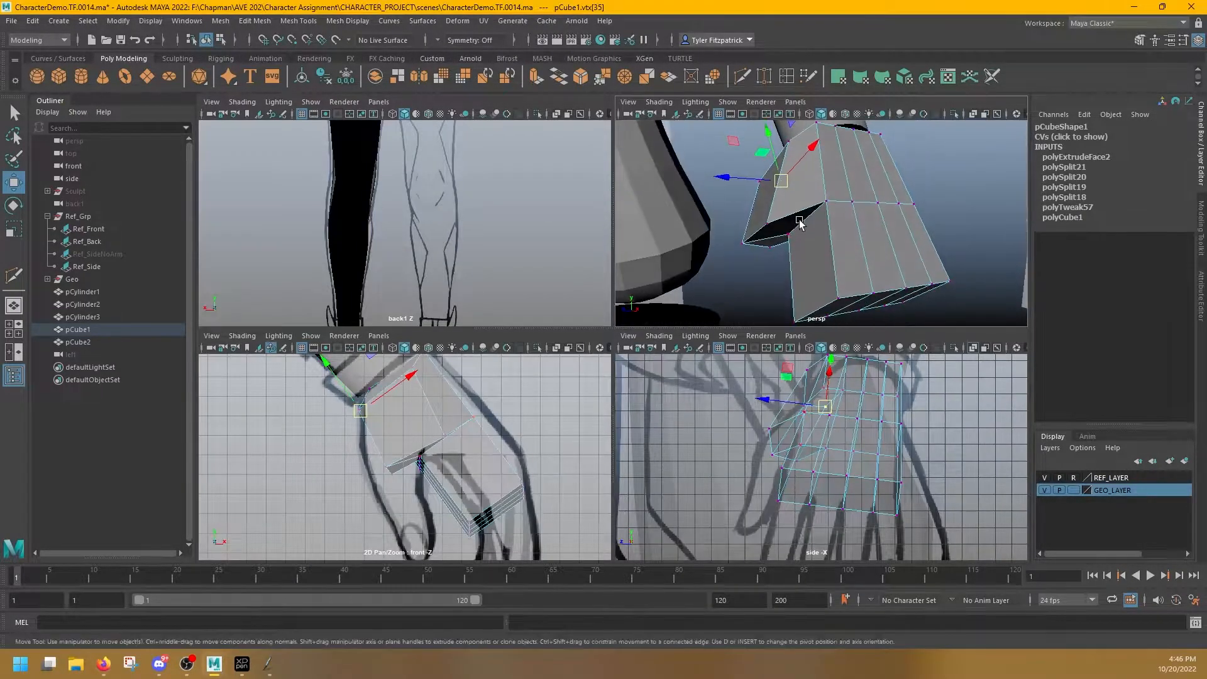
Insert an edge loop through the thumb extrusion with Multi-Cut
{"action": "key", "text": "space"}
{"action": "left_click", "coordinate": [14, 276]}
{"action": "left_click_drag", "start_coordinate": [563, 327], "coordinate": [532, 311], "text": "alt"}
{"action": "left_click", "coordinate": [562, 283], "text": "ctrl"}
{"action": "left_click_drag", "start_coordinate": [478, 380], "coordinate": [578, 278], "text": "alt"}
Adjust the wrist-side face of the thumb extrusion by moving and rotating it
{"action": "right_click_drag", "start_coordinate": [577, 278], "coordinate": [574, 242]}
{"action": "key", "text": "q"}
{"action": "left_click", "coordinate": [572, 216]}
{"action": "left_click_drag", "start_coordinate": [572, 216], "coordinate": [546, 227], "text": "alt"}
{"action": "key", "text": "w"}
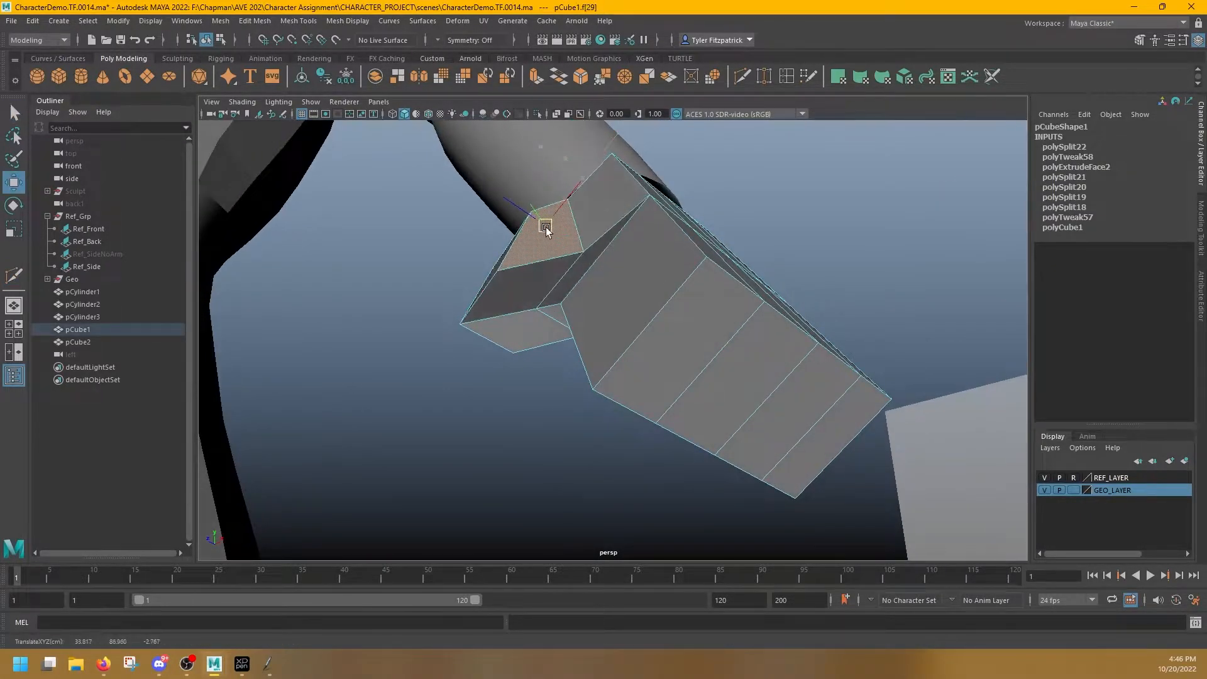
{"action": "key", "text": "e"}
{"action": "left_click_drag", "start_coordinate": [579, 188], "coordinate": [564, 182]}
Reposition individual vertices around the thumb base and its new loop to shape the transition from the palm
{"action": "right_click_drag", "start_coordinate": [568, 246], "coordinate": [527, 257]}
{"action": "key", "text": "w"}
{"action": "left_click", "coordinate": [537, 307]}
{"action": "left_click_drag", "start_coordinate": [538, 306], "coordinate": [596, 383], "text": "alt"}
{"action": "key", "text": "q"}
{"action": "left_click", "coordinate": [582, 360]}
{"action": "key", "text": "w"}
{"action": "left_click_drag", "start_coordinate": [596, 384], "coordinate": [714, 387]}
{"action": "left_click", "coordinate": [532, 332]}
{"action": "left_click", "coordinate": [675, 243]}
Move the lower outer edge of the thumb base out to the drawn thumb outline in the front view
{"action": "left_click_drag", "start_coordinate": [685, 234], "coordinate": [571, 225], "text": "alt"}
{"action": "right_click_drag", "start_coordinate": [575, 329], "coordinate": [553, 350]}
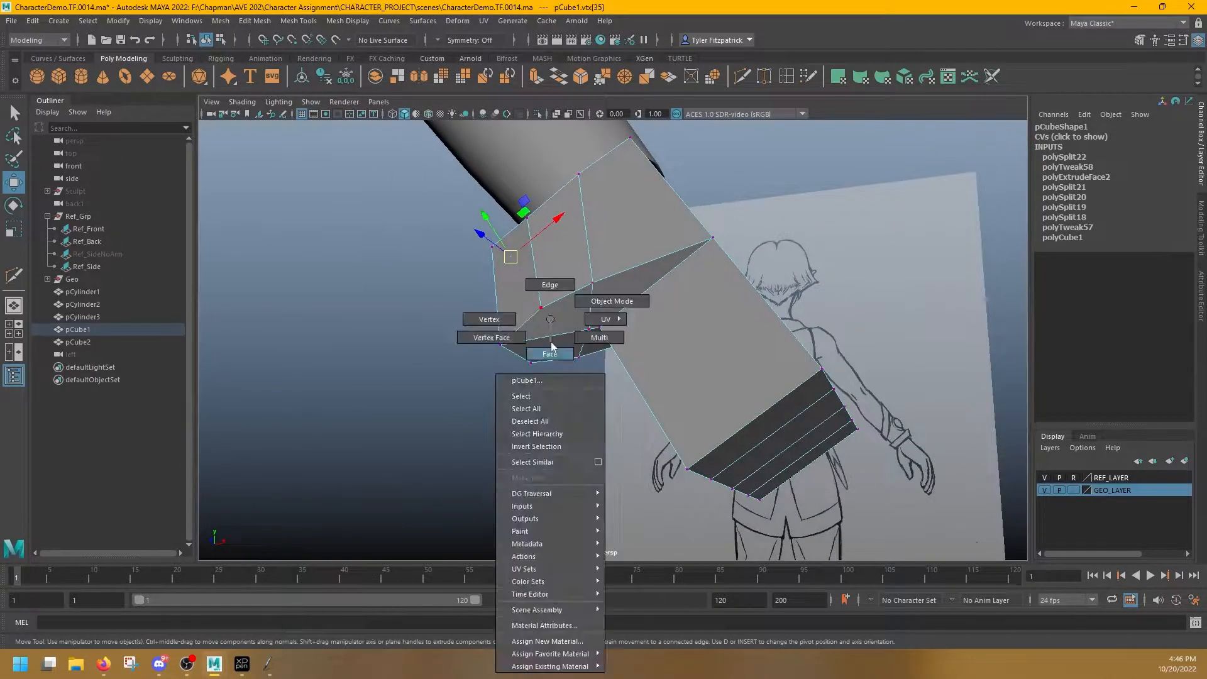
{"action": "key", "text": "space"}
{"action": "key", "text": "space"}
{"action": "left_click", "coordinate": [528, 317]}
{"action": "key", "text": "space"}
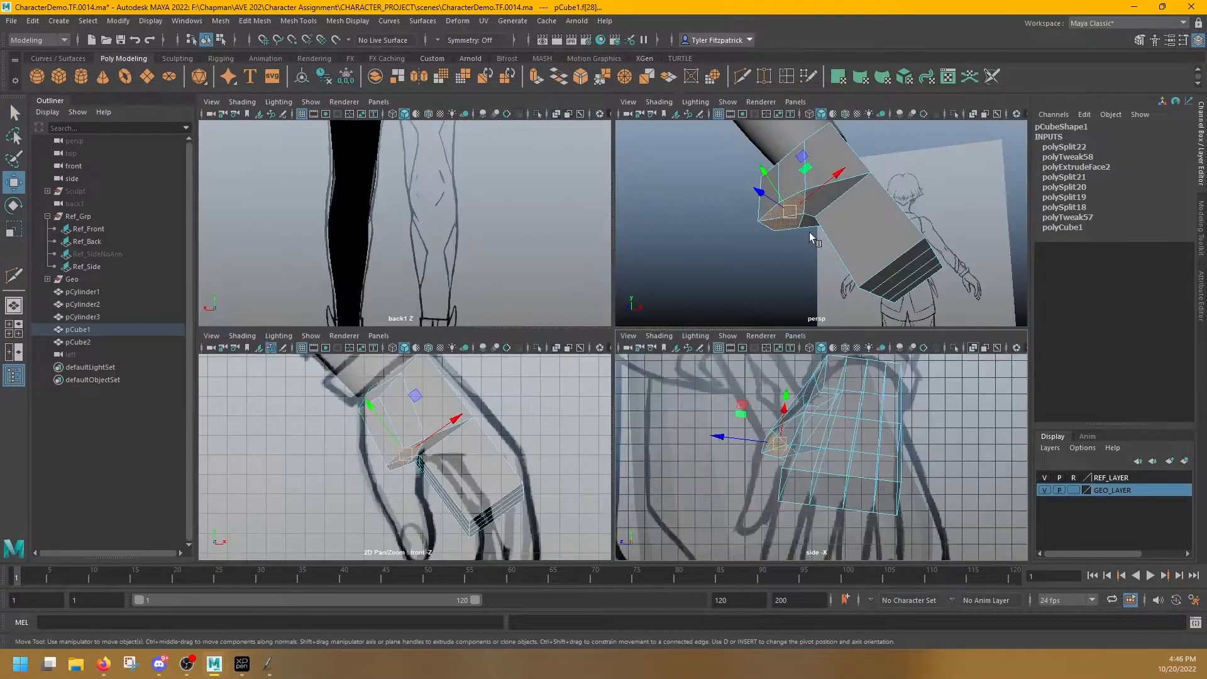
{"action": "right_click_drag", "start_coordinate": [764, 210], "coordinate": [763, 182]}
{"action": "left_click", "coordinate": [397, 465]}
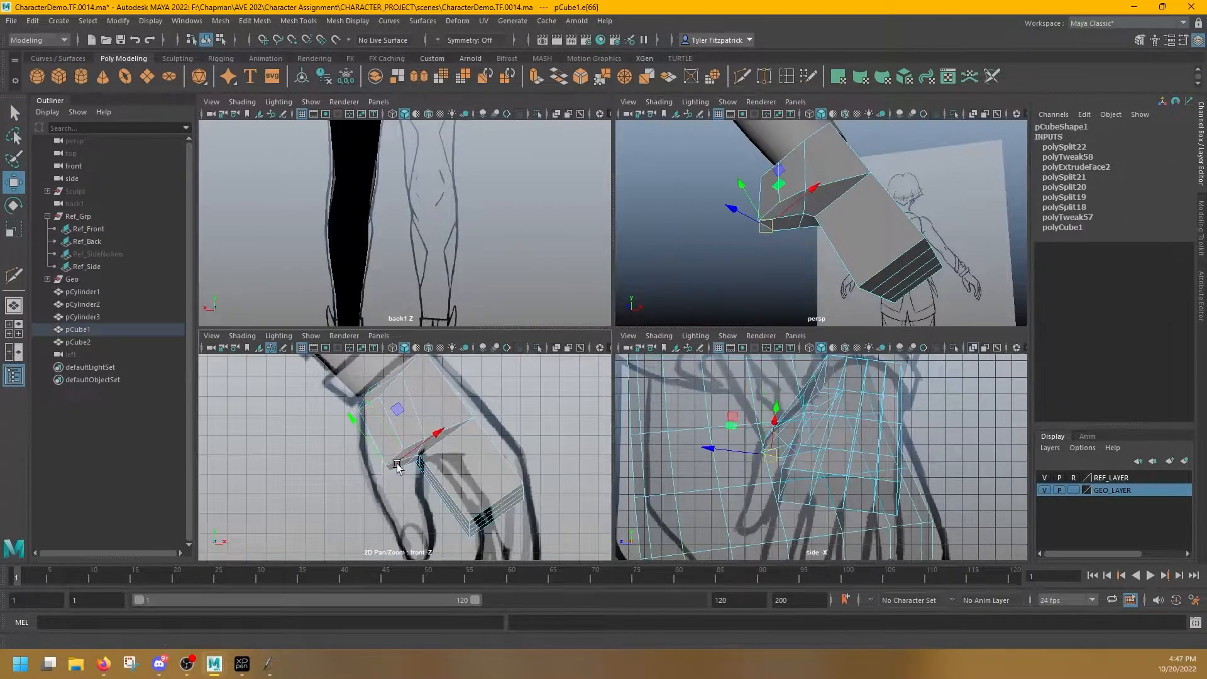
{"action": "left_click_drag", "start_coordinate": [371, 478], "coordinate": [365, 459]}
Fine-tune the vertices at the thumb base's end to even out its cross-section and its join with the palm
{"action": "left_click_drag", "start_coordinate": [786, 207], "coordinate": [806, 170], "text": "alt"}
{"action": "right_click_drag", "start_coordinate": [806, 169], "coordinate": [771, 168]}
{"action": "left_click", "coordinate": [771, 188]}
{"action": "left_click_drag", "start_coordinate": [799, 208], "coordinate": [769, 163], "text": "alt"}
{"action": "left_click", "coordinate": [771, 169]}
{"action": "left_click_drag", "start_coordinate": [769, 182], "coordinate": [778, 223], "text": "alt"}
{"action": "left_click", "coordinate": [777, 228]}
{"action": "mouse_move", "coordinate": [780, 224]}
{"action": "left_mouse_down", "text": "alt"}
{"action": "mouse_move", "coordinate": [790, 235]}
{"action": "mouse_move", "coordinate": [772, 220]}
{"action": "left_mouse_up", "text": "alt"}
{"action": "left_click_drag", "start_coordinate": [772, 220], "coordinate": [847, 179]}
{"action": "left_click", "coordinate": [733, 246]}
{"action": "left_click_drag", "start_coordinate": [934, 231], "coordinate": [802, 197], "text": "alt"}
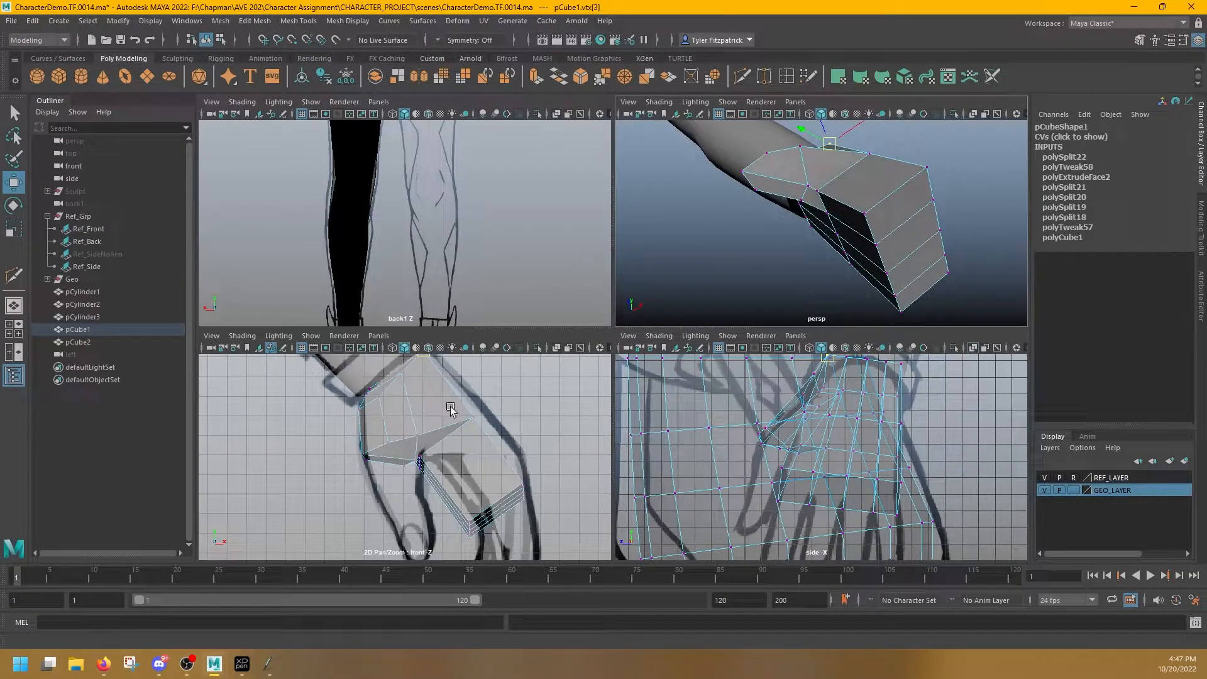
Extrude the end faces of the thumb base down along the drawn thumb in the front view
{"action": "right_click_drag", "start_coordinate": [776, 167], "coordinate": [777, 189]}
{"action": "left_click", "coordinate": [777, 185]}
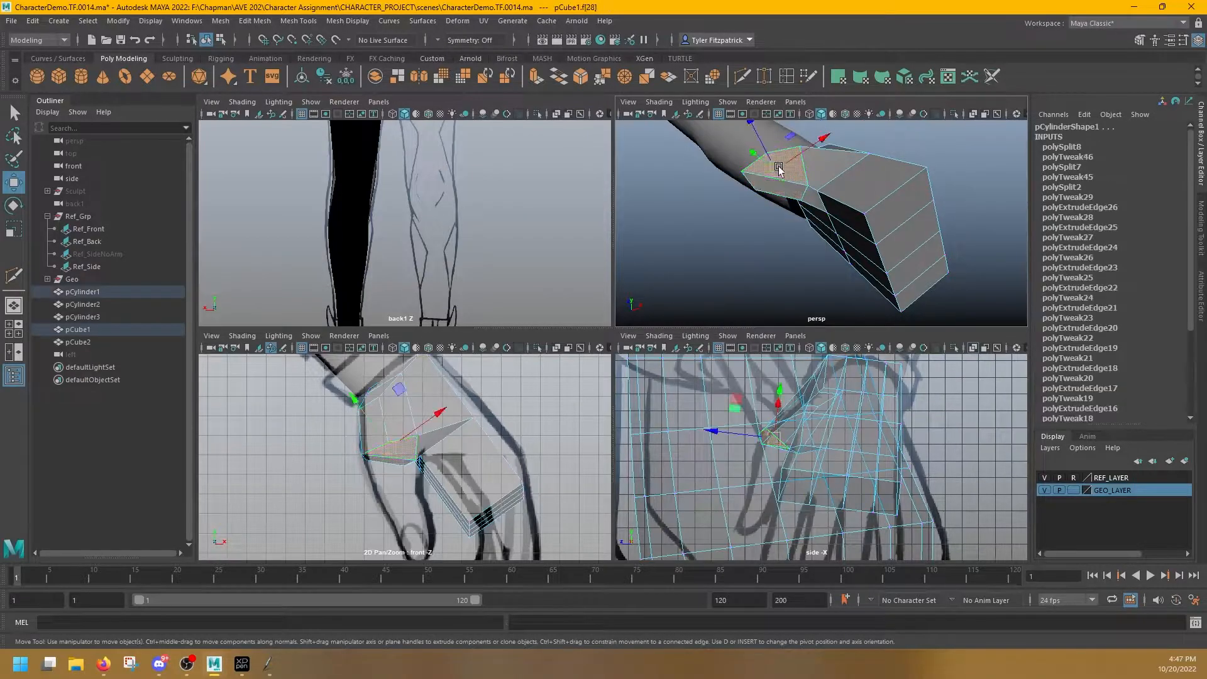
{"action": "key", "text": "q"}
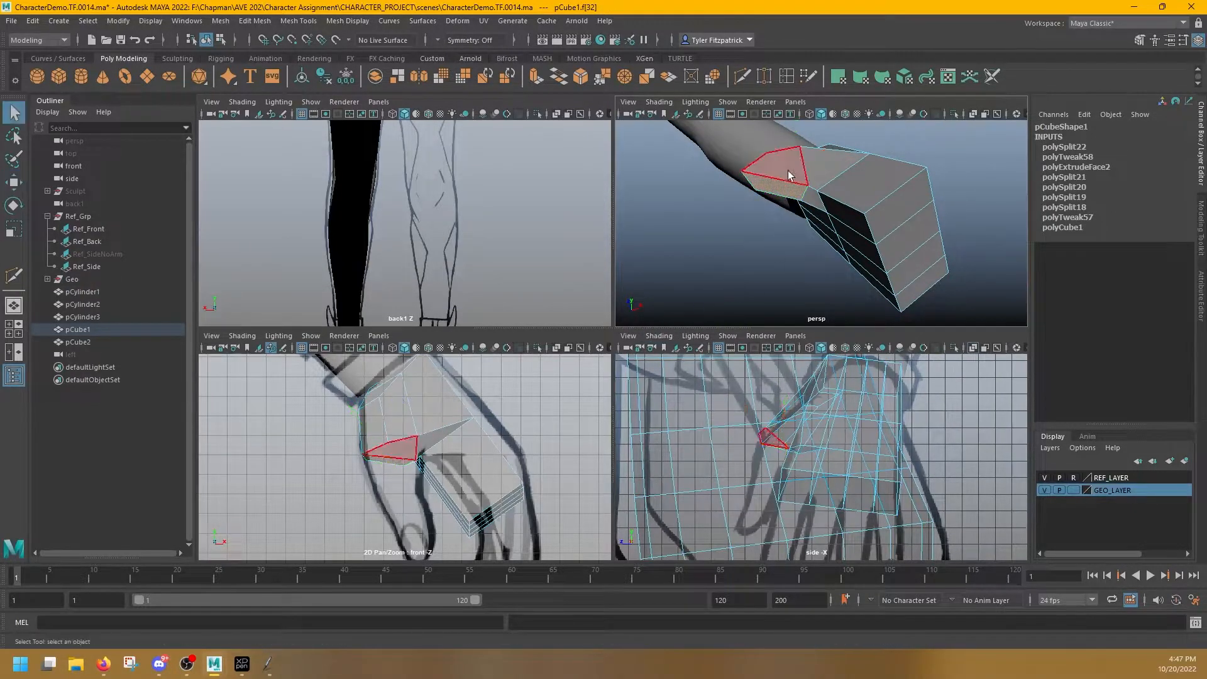
{"action": "key", "text": "w"}
{"action": "middle_click_drag", "start_coordinate": [395, 469], "coordinate": [420, 499], "text": "alt"}
{"action": "scroll", "coordinate": [473, 382], "scroll_direction": "up", "scroll_amount": 3}
{"action": "left_click_drag", "start_coordinate": [423, 425], "coordinate": [431, 484]}
{"action": "key", "text": "ctrl+z"}
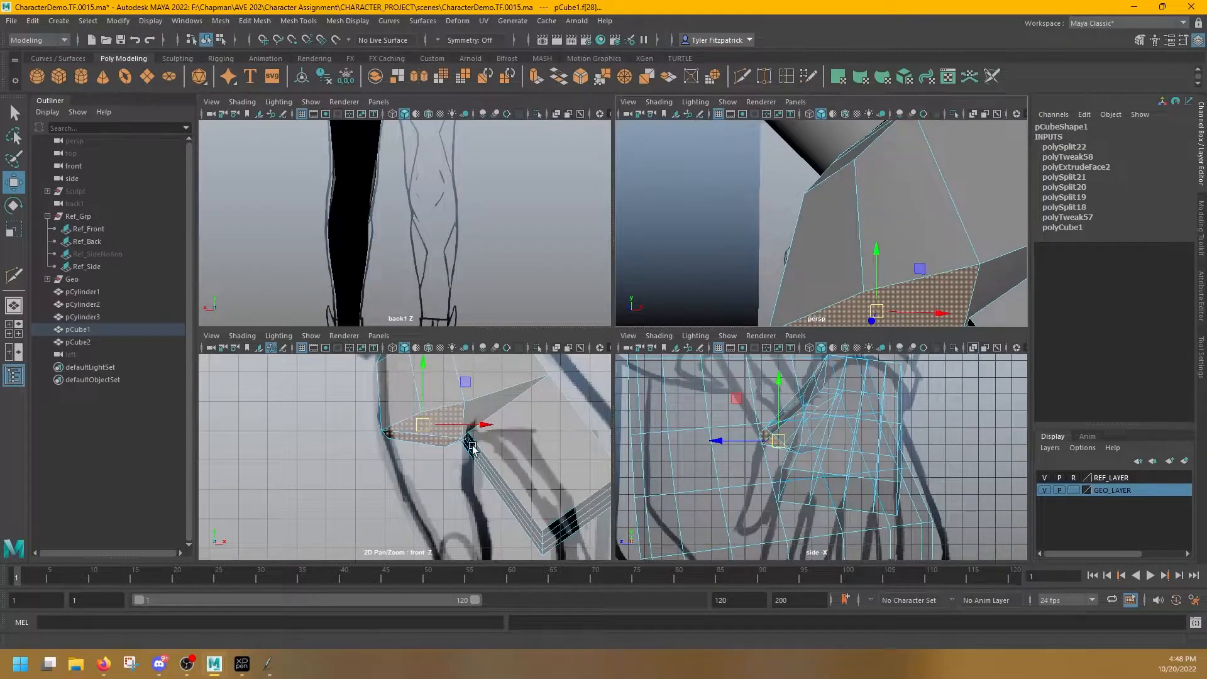
{"action": "key", "text": "space"}
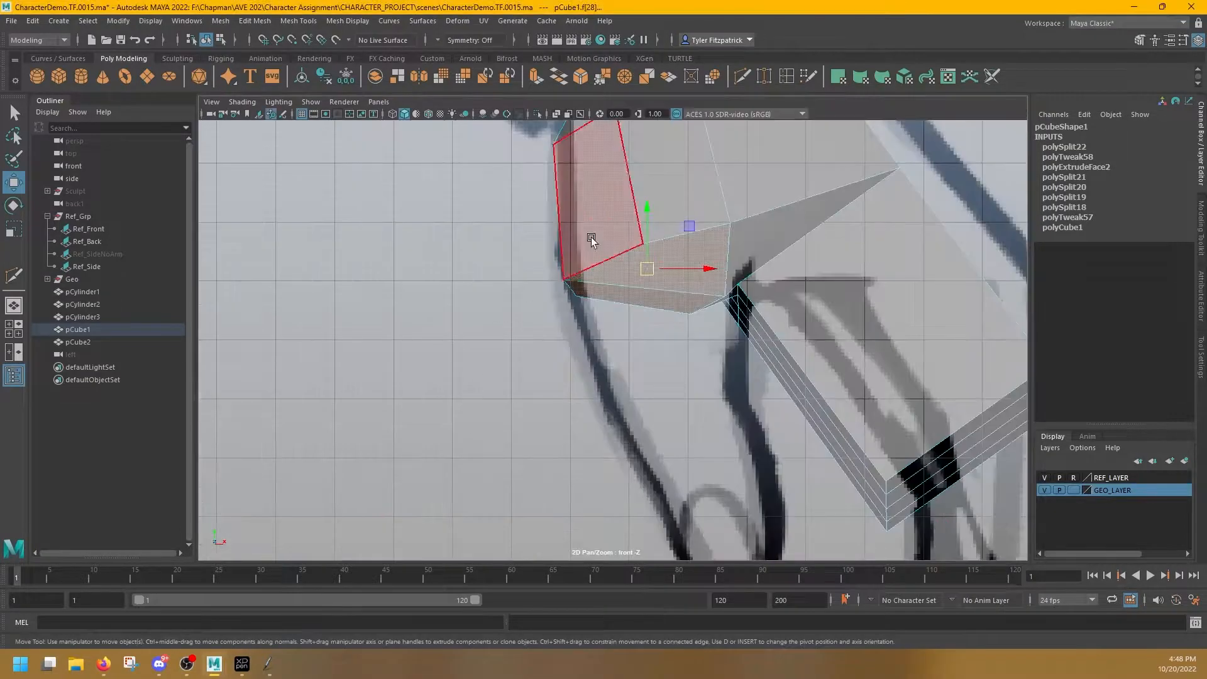
{"action": "scroll", "coordinate": [632, 246], "scroll_direction": "down", "scroll_amount": 4}
{"action": "left_click_drag", "start_coordinate": [611, 257], "coordinate": [620, 342], "text": "shift"}
Rotate the extruded thumb end toward the drawn thumb tip and scale it to fit the outline
{"action": "key", "text": "e"}
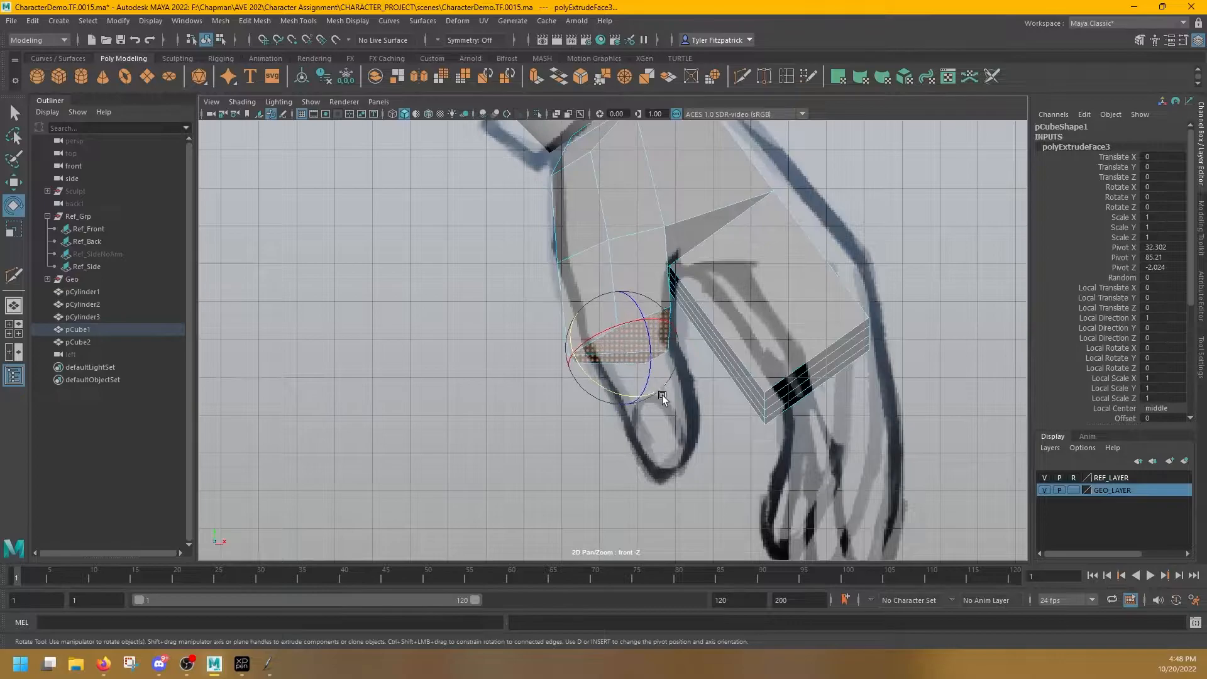
{"action": "key", "text": "r"}
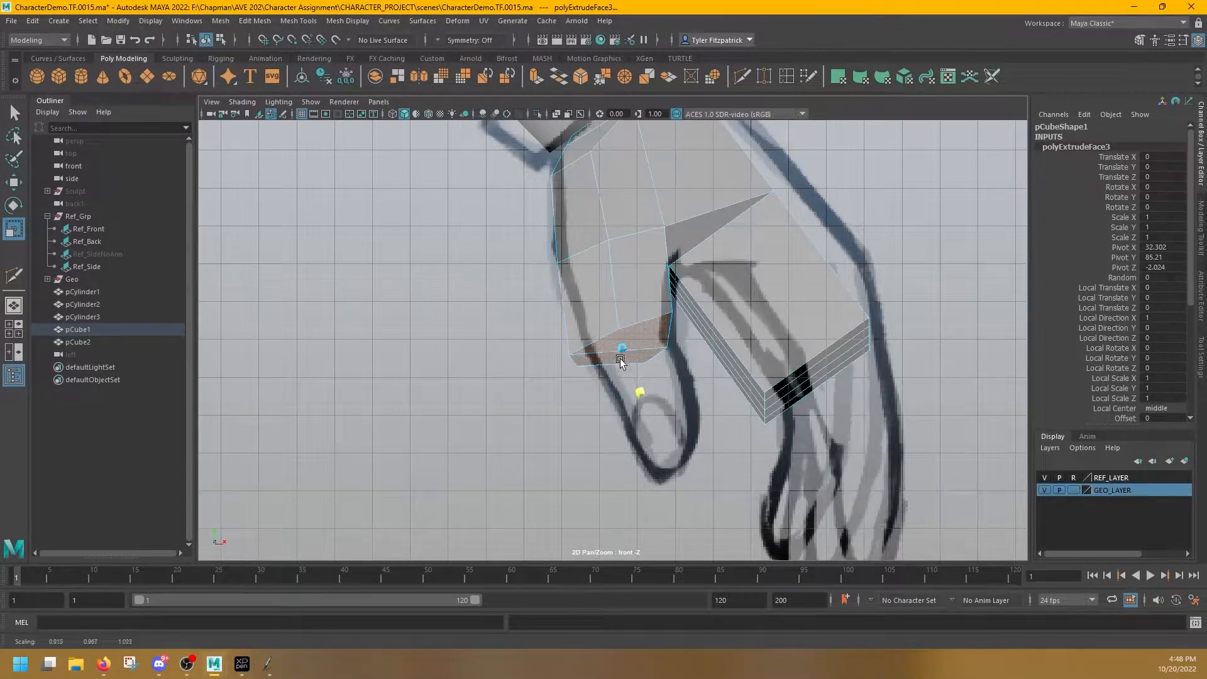
{"action": "key", "text": "space"}
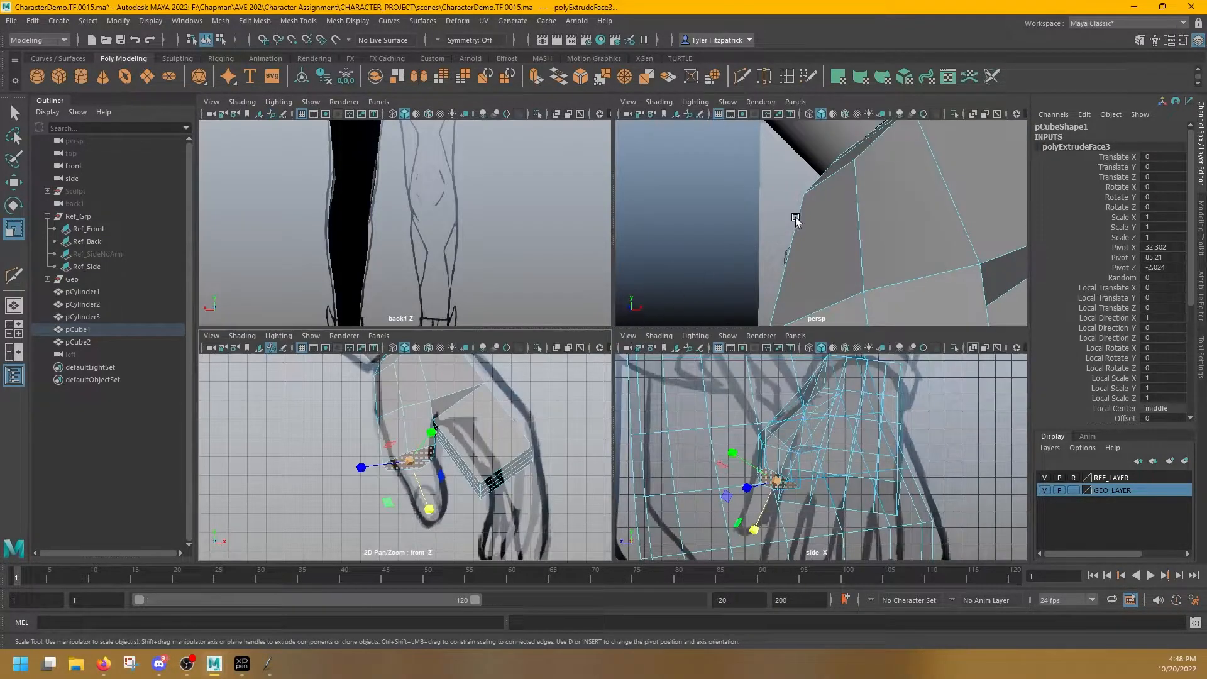
Move the palm-side back corner vertex of the thumb's end inward to begin rounding its cross-section
{"action": "key", "text": "space"}
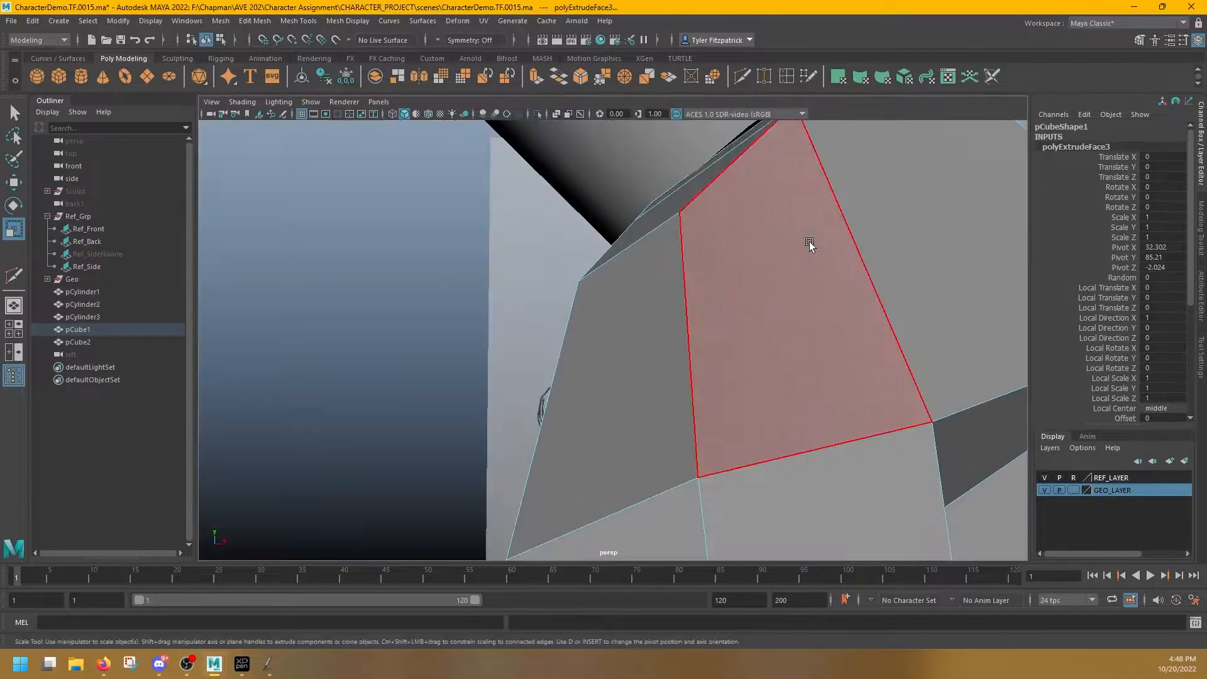
{"action": "key", "text": "f"}
{"action": "left_click_drag", "start_coordinate": [803, 251], "coordinate": [659, 209], "text": "alt"}
{"action": "right_click_drag", "start_coordinate": [660, 208], "coordinate": [620, 210]}
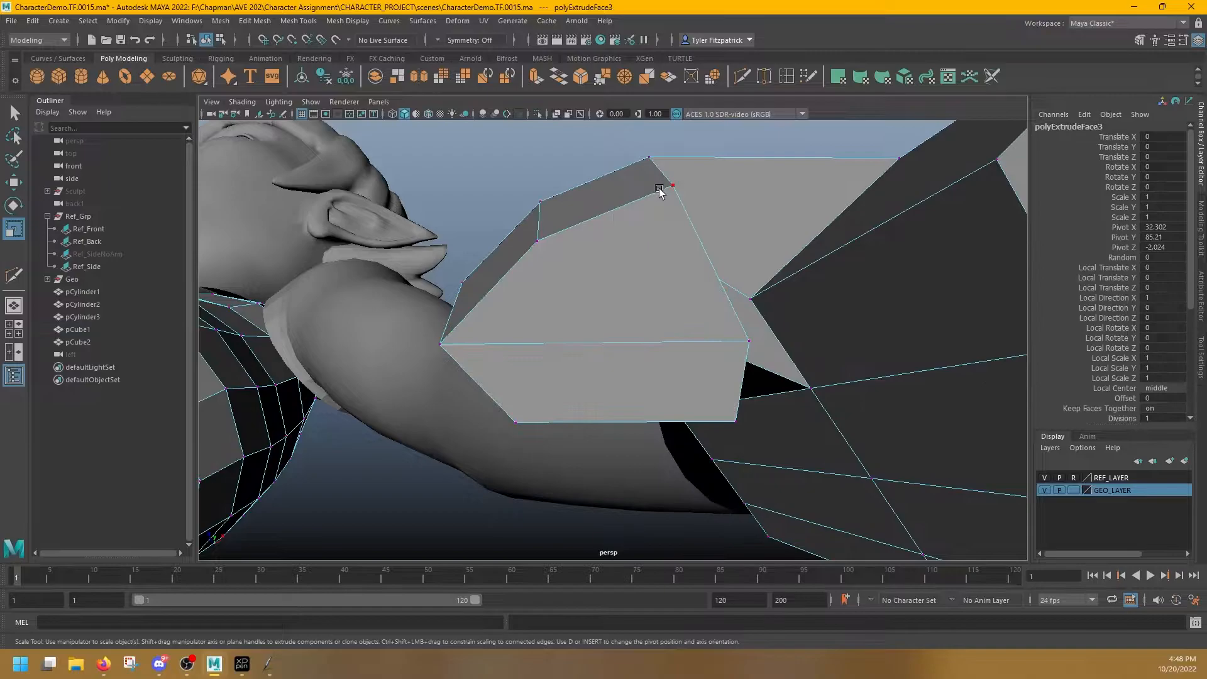
{"action": "left_click", "coordinate": [673, 188]}
{"action": "key", "text": "w"}
{"action": "left_click_drag", "start_coordinate": [673, 189], "coordinate": [676, 233]}
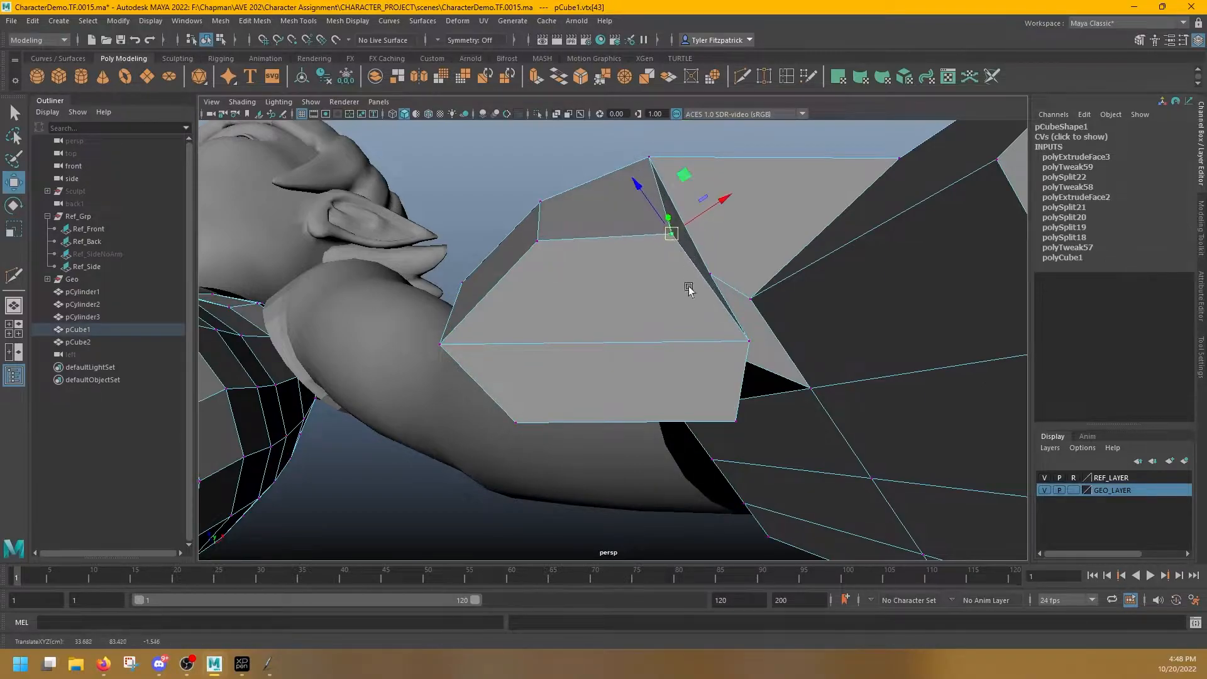
Pull the other corner vertices of the thumb's end inward for a rounder, more even cross-section
{"action": "left_click", "coordinate": [731, 420]}
{"action": "left_click_drag", "start_coordinate": [731, 419], "coordinate": [711, 421]}
{"action": "left_click", "coordinate": [538, 241]}
{"action": "left_click_drag", "start_coordinate": [538, 241], "coordinate": [525, 237]}
{"action": "left_click", "coordinate": [441, 344]}
{"action": "left_click_drag", "start_coordinate": [441, 344], "coordinate": [459, 344]}
{"action": "left_click", "coordinate": [515, 423]}
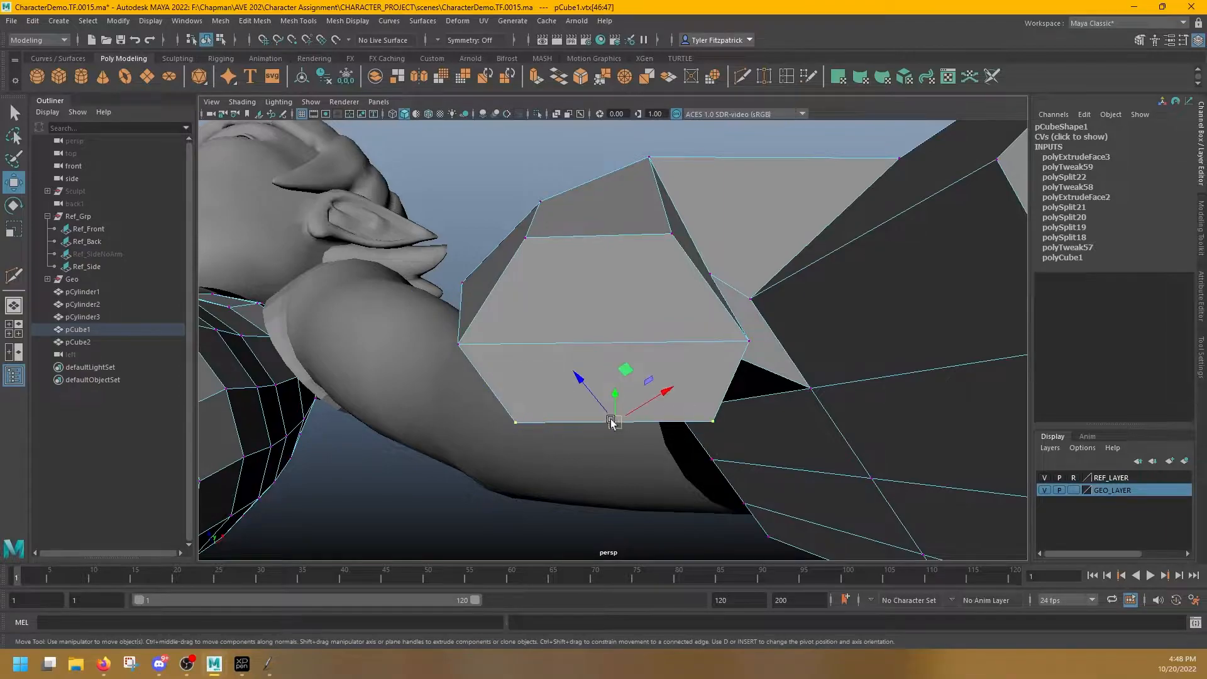
{"action": "left_click_drag", "start_coordinate": [610, 436], "coordinate": [596, 288], "text": "alt"}
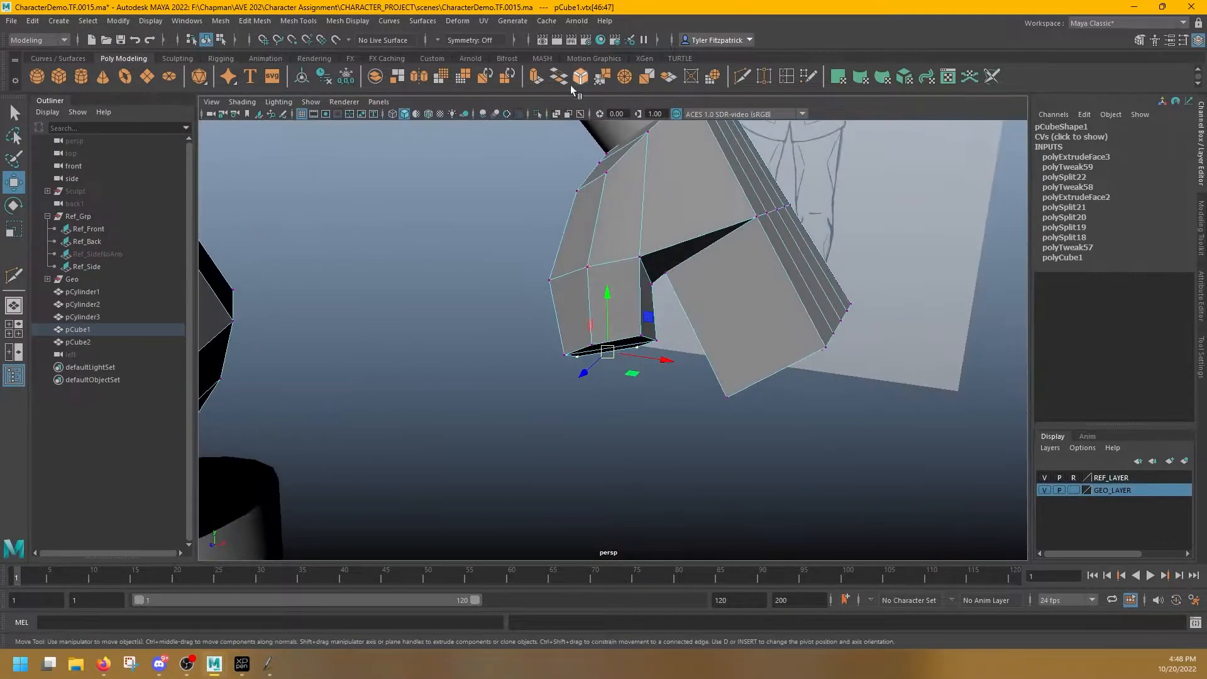
Insert a lengthwise edge loop down the thumb and average the vertex selected beside it
{"action": "left_click", "coordinate": [742, 76]}
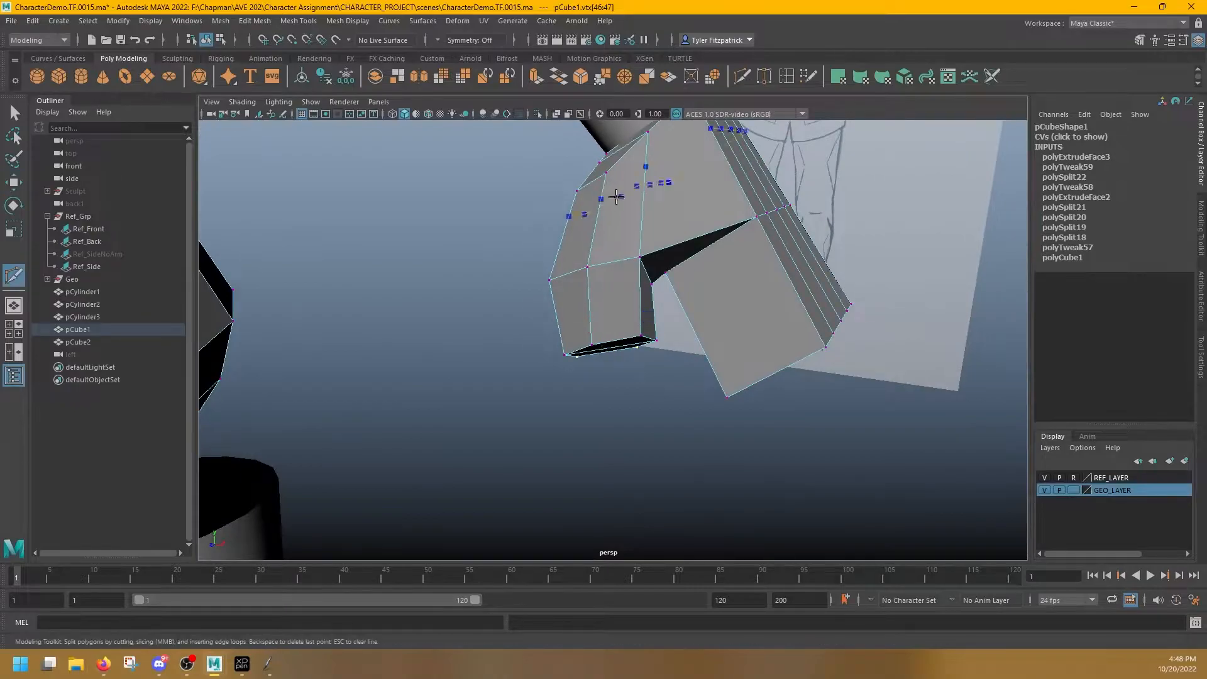
{"action": "left_click", "coordinate": [618, 275], "text": "ctrl"}
{"action": "left_click_drag", "start_coordinate": [634, 326], "coordinate": [713, 199], "text": "alt"}
{"action": "key", "text": "q"}
{"action": "left_click", "coordinate": [577, 177]}
{"action": "right_click_drag", "start_coordinate": [787, 200], "coordinate": [855, 183], "text": "shift"}
Rotate and shift the thumb's end faces to line up with the drawn thumb in the front and side views
{"action": "left_click_drag", "start_coordinate": [771, 208], "coordinate": [695, 329], "text": "alt"}
{"action": "key", "text": "space"}
{"action": "right_click_drag", "start_coordinate": [403, 444], "coordinate": [405, 462]}
{"action": "left_click", "coordinate": [405, 461]}
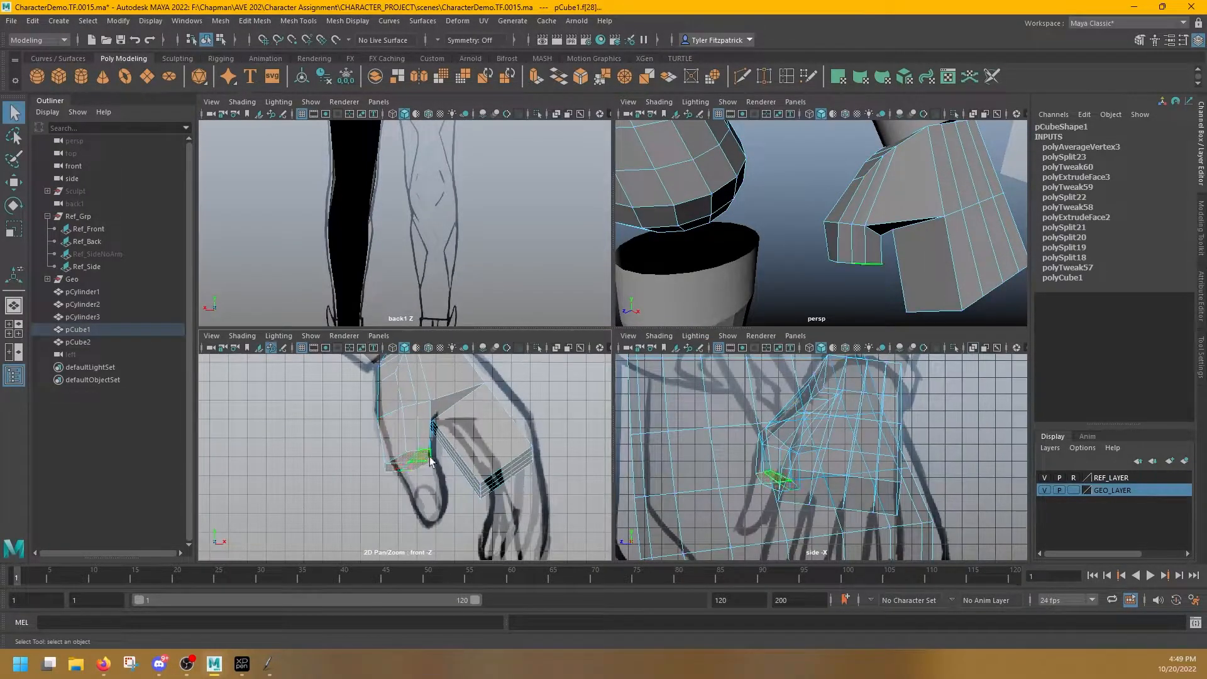
{"action": "scroll", "coordinate": [430, 461], "scroll_direction": "down", "scroll_amount": 1}
{"action": "key", "text": "e"}
{"action": "mouse_move", "coordinate": [409, 463]}
{"action": "left_mouse_down"}
{"action": "mouse_move", "coordinate": [399, 474]}
{"action": "mouse_move", "coordinate": [410, 464]}
{"action": "left_mouse_up"}
{"action": "key", "text": "w"}
{"action": "key", "text": "e"}
{"action": "key", "text": "w"}
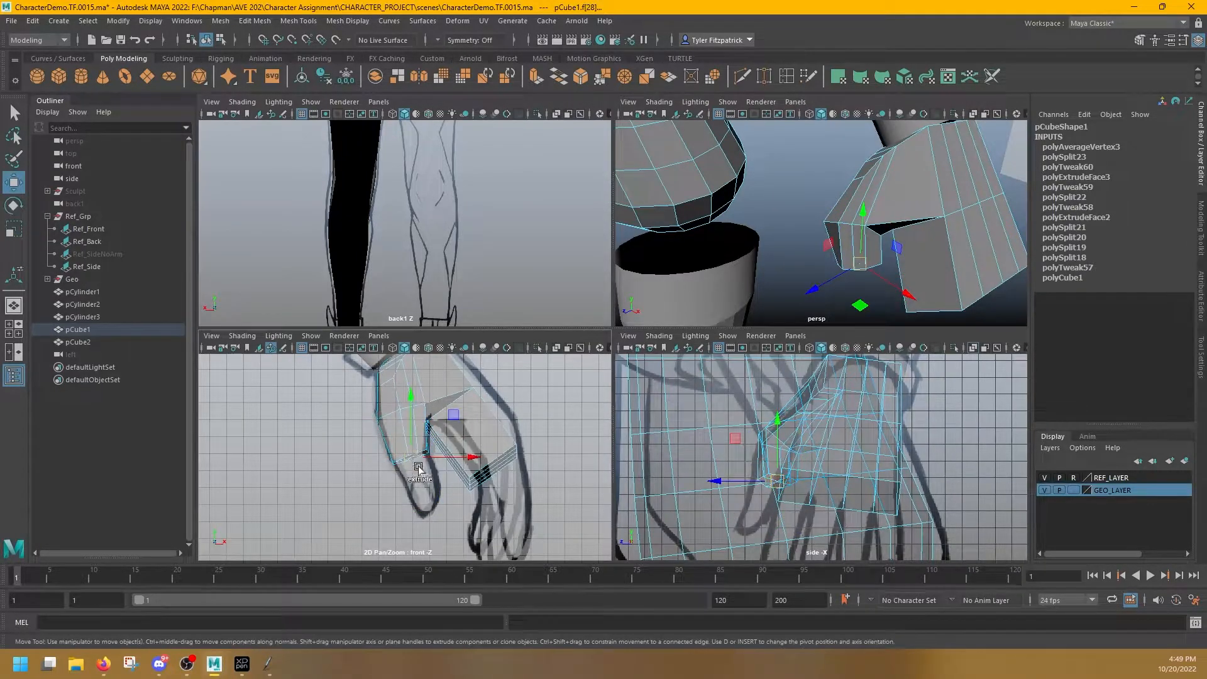
{"action": "left_click_drag", "start_coordinate": [777, 481], "coordinate": [774, 481]}
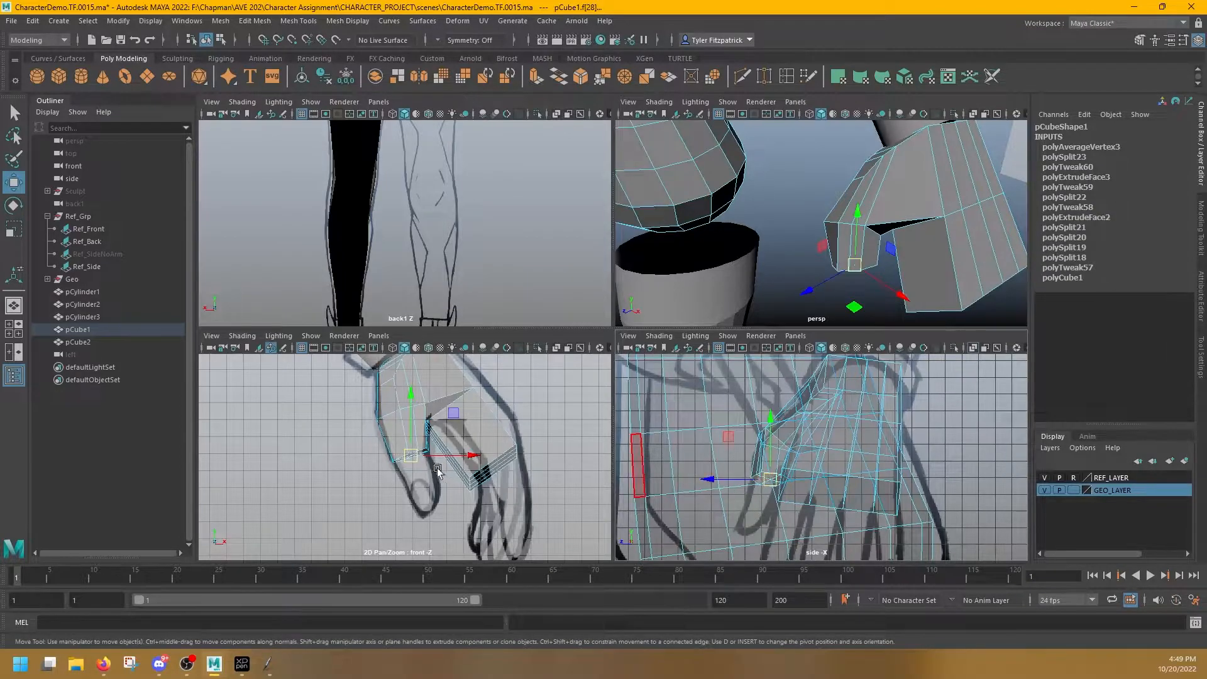
Extrude the thumb's end faces down to the drawn tip in the front view and scale them narrower
{"action": "left_click_drag", "start_coordinate": [414, 462], "coordinate": [415, 462], "text": "shift"}
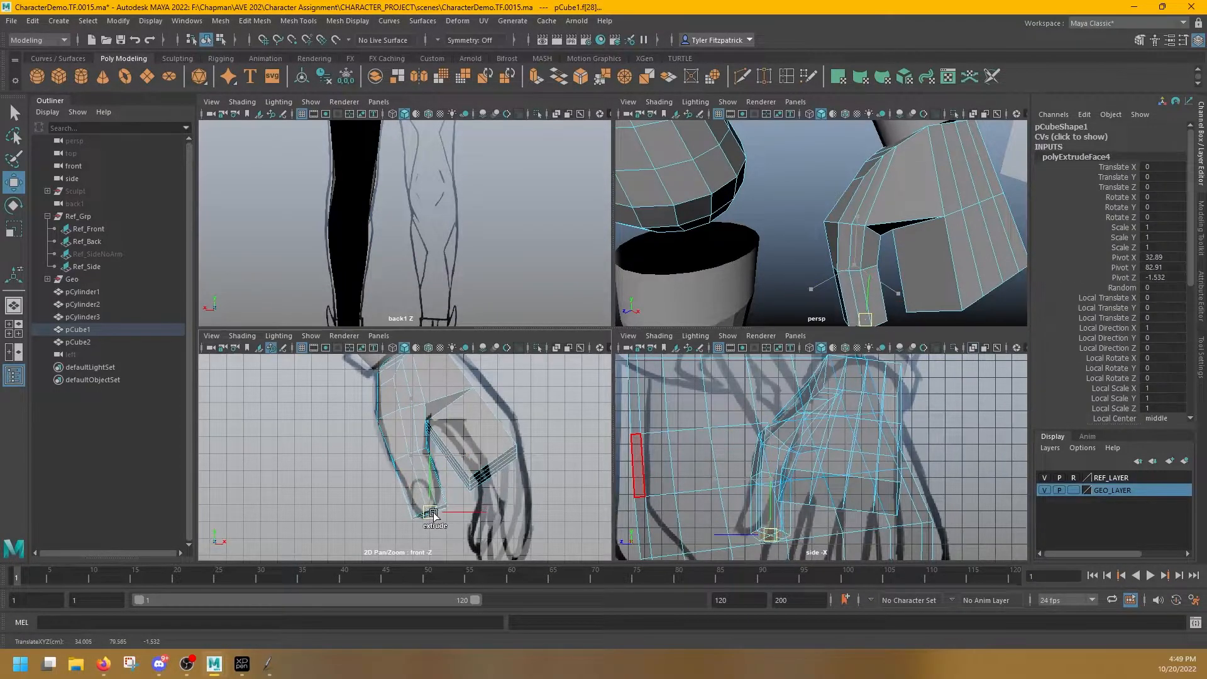
{"action": "key", "text": "r"}
{"action": "left_click_drag", "start_coordinate": [431, 512], "coordinate": [420, 514]}
Cut a line of edges with Multi-Cut from the finger block's thumb side across the middle of its end face
{"action": "left_click_drag", "start_coordinate": [793, 189], "coordinate": [851, 211], "text": "alt"}
{"action": "scroll", "coordinate": [804, 200], "scroll_direction": "down", "scroll_amount": 5}
{"action": "scroll", "coordinate": [827, 165], "scroll_direction": "up", "scroll_amount": 5}
{"action": "scroll", "coordinate": [818, 150], "scroll_direction": "down", "scroll_amount": 5}
{"action": "mouse_move", "coordinate": [851, 211]}
{"action": "middle_mouse_down", "text": "alt"}
{"action": "mouse_move", "coordinate": [852, 240]}
{"action": "mouse_move", "coordinate": [843, 230]}
{"action": "middle_mouse_up", "text": "alt"}
{"action": "scroll", "coordinate": [792, 161], "scroll_direction": "up", "scroll_amount": 5}
{"action": "left_click", "coordinate": [843, 256]}
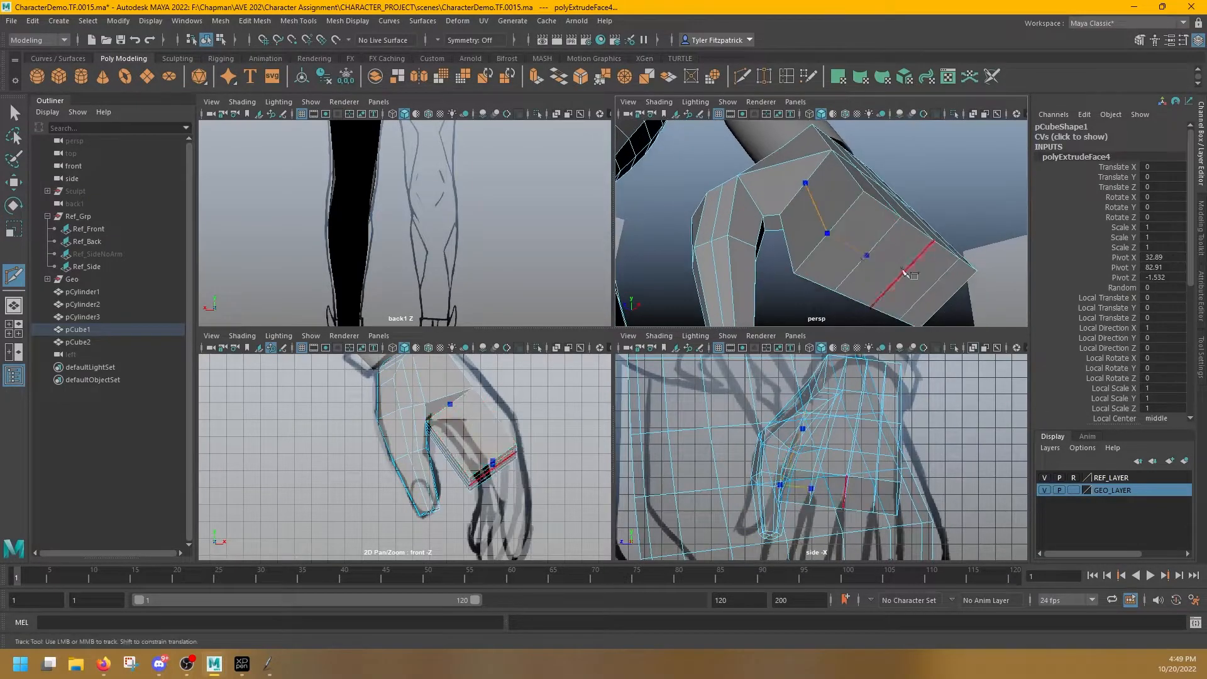
{"action": "middle_click_drag", "start_coordinate": [913, 284], "coordinate": [835, 221], "text": "alt"}
{"action": "left_click_drag", "start_coordinate": [835, 230], "coordinate": [729, 227], "text": "alt"}
{"action": "left_click", "coordinate": [822, 173]}
{"action": "left_click_drag", "start_coordinate": [822, 174], "coordinate": [943, 197], "text": "alt"}
{"action": "middle_click_drag", "start_coordinate": [943, 197], "coordinate": [862, 214], "text": "alt"}
{"action": "left_click", "coordinate": [855, 216]}
{"action": "right_click_drag", "start_coordinate": [859, 219], "coordinate": [775, 190], "text": "alt"}
{"action": "left_click", "coordinate": [794, 253]}
{"action": "left_click_drag", "start_coordinate": [793, 253], "coordinate": [757, 210], "text": "alt"}
Delete unwanted edges on the finger block's thumb side and insert an edge loop through the middle of its thickness
{"action": "key", "text": "q"}
{"action": "right_click_drag", "start_coordinate": [756, 207], "coordinate": [755, 173]}
{"action": "left_click", "coordinate": [752, 204]}
{"action": "right_click_drag", "start_coordinate": [752, 205], "coordinate": [698, 223], "text": "shift"}
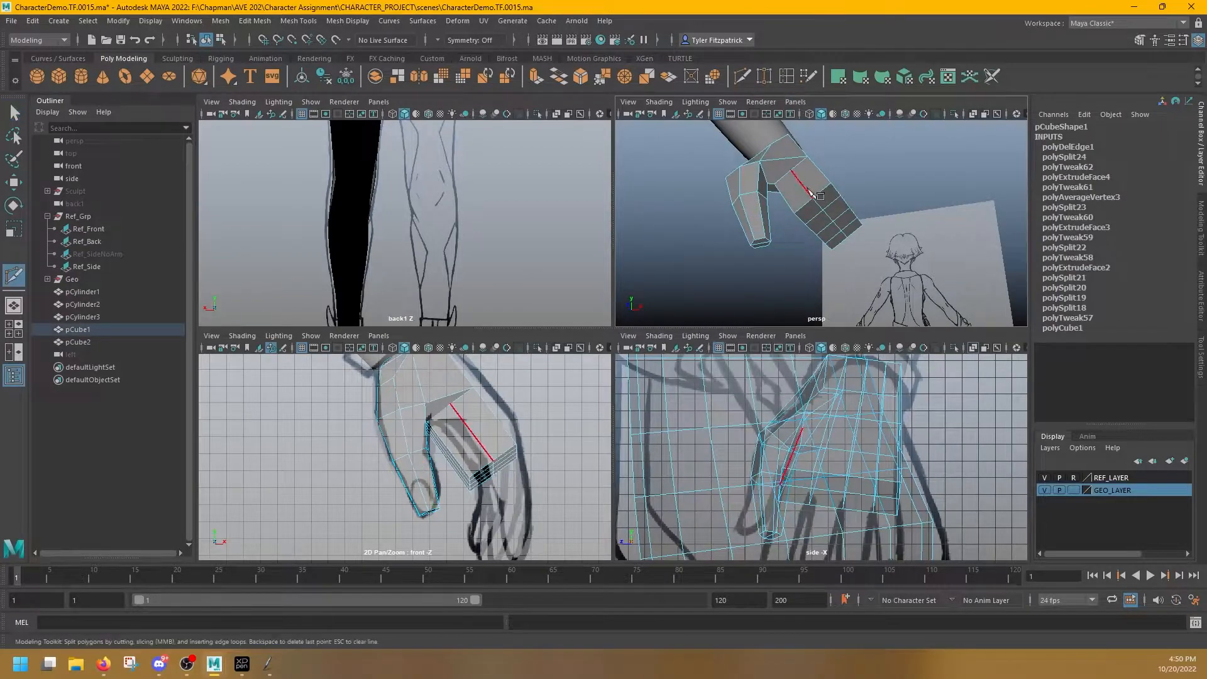
{"action": "right_click_drag", "start_coordinate": [808, 194], "coordinate": [753, 210], "text": "shift"}
{"action": "key", "text": "y"}
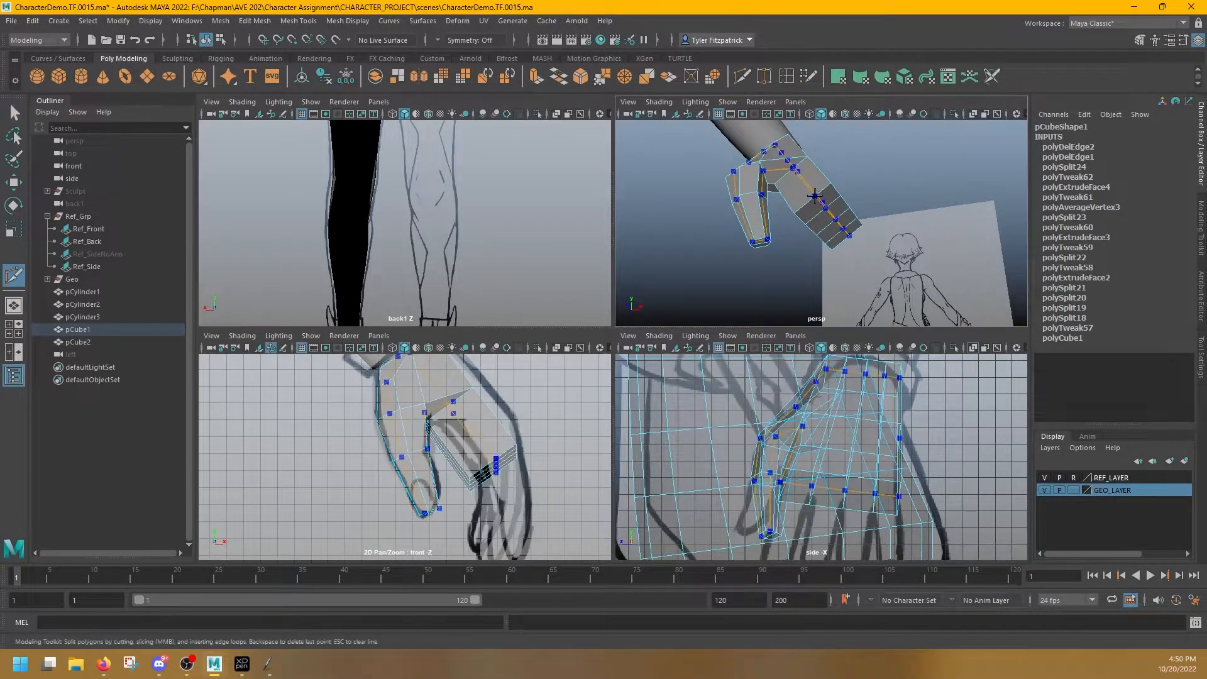
{"action": "key", "text": "q"}
Select two neighbouring faces on the hand near the thumb and rotate them slightly
{"action": "mouse_move", "coordinate": [814, 201]}
{"action": "left_mouse_down", "text": "alt"}
{"action": "mouse_move", "coordinate": [734, 204]}
{"action": "mouse_move", "coordinate": [763, 162]}
{"action": "mouse_move", "coordinate": [852, 178]}
{"action": "mouse_move", "coordinate": [811, 158]}
{"action": "mouse_move", "coordinate": [823, 189]}
{"action": "left_mouse_up", "text": "alt"}
{"action": "left_click", "coordinate": [811, 158]}
{"action": "left_click_drag", "start_coordinate": [759, 184], "coordinate": [841, 208], "text": "alt"}
{"action": "left_click_drag", "start_coordinate": [878, 220], "coordinate": [849, 215], "text": "alt"}
{"action": "key", "text": "w"}
{"action": "left_click_drag", "start_coordinate": [846, 214], "coordinate": [875, 185], "text": "alt"}
{"action": "key", "text": "q"}
{"action": "left_click", "coordinate": [817, 193]}
{"action": "key", "text": "r"}
{"action": "key", "text": "q"}
{"action": "left_click", "coordinate": [835, 198]}
{"action": "key", "text": "r"}
{"action": "right_click_drag", "start_coordinate": [854, 166], "coordinate": [853, 196]}
{"action": "key", "text": "q"}
{"action": "left_click", "coordinate": [852, 166]}
{"action": "left_click", "coordinate": [854, 172], "text": "shift"}
{"action": "left_click_drag", "start_coordinate": [855, 180], "coordinate": [806, 194], "text": "alt"}
{"action": "key", "text": "e"}
{"action": "left_click_drag", "start_coordinate": [758, 166], "coordinate": [744, 177]}
Select an edge loop around the thumb and rotate it to even out the bend
{"action": "left_click_drag", "start_coordinate": [769, 174], "coordinate": [775, 216], "text": "alt"}
{"action": "left_click", "coordinate": [744, 234]}
{"action": "key", "text": "q"}
{"action": "right_click_drag", "start_coordinate": [784, 200], "coordinate": [784, 171]}
{"action": "double_click", "coordinate": [785, 200]}
{"action": "key", "text": "e"}
{"action": "left_click_drag", "start_coordinate": [784, 199], "coordinate": [829, 171], "text": "alt"}
{"action": "left_click_drag", "start_coordinate": [829, 183], "coordinate": [844, 214], "text": "alt"}
{"action": "double_click", "coordinate": [811, 189]}
{"action": "left_click_drag", "start_coordinate": [795, 162], "coordinate": [787, 166]}
Average the vertex where the thumb meets the palm repeatedly to smooth the transition
{"action": "left_click_drag", "start_coordinate": [787, 166], "coordinate": [829, 169], "text": "alt"}
{"action": "right_click_drag", "start_coordinate": [829, 169], "coordinate": [860, 151]}
{"action": "left_click", "coordinate": [814, 163]}
{"action": "left_click_drag", "start_coordinate": [871, 176], "coordinate": [853, 215], "text": "alt"}
{"action": "left_click", "coordinate": [815, 163]}
{"action": "key", "text": "g"}
{"action": "key", "text": "q"}
{"action": "key", "text": "g"}
{"action": "key", "text": "g"}
{"action": "key", "text": "g"}
{"action": "key", "text": "g"}
{"action": "key", "text": "g"}
{"action": "key", "text": "g"}
{"action": "key", "text": "g"}
Average the neighbouring vertices around the thumb base to smooth the surrounding surface
{"action": "left_click", "coordinate": [797, 168]}
{"action": "key", "text": "g"}
{"action": "left_click", "coordinate": [776, 137]}
{"action": "key", "text": "g"}
{"action": "key", "text": "g"}
{"action": "key", "text": "g"}
{"action": "left_click", "coordinate": [806, 136]}
{"action": "key", "text": "g"}
{"action": "key", "text": "g"}
{"action": "key", "text": "g"}
{"action": "left_click", "coordinate": [784, 198]}
Select the finger block's knuckle edges and move them up toward the drawn knuckles in the front view
{"action": "right_click_drag", "start_coordinate": [843, 195], "coordinate": [850, 160]}
{"action": "left_click", "coordinate": [850, 176]}
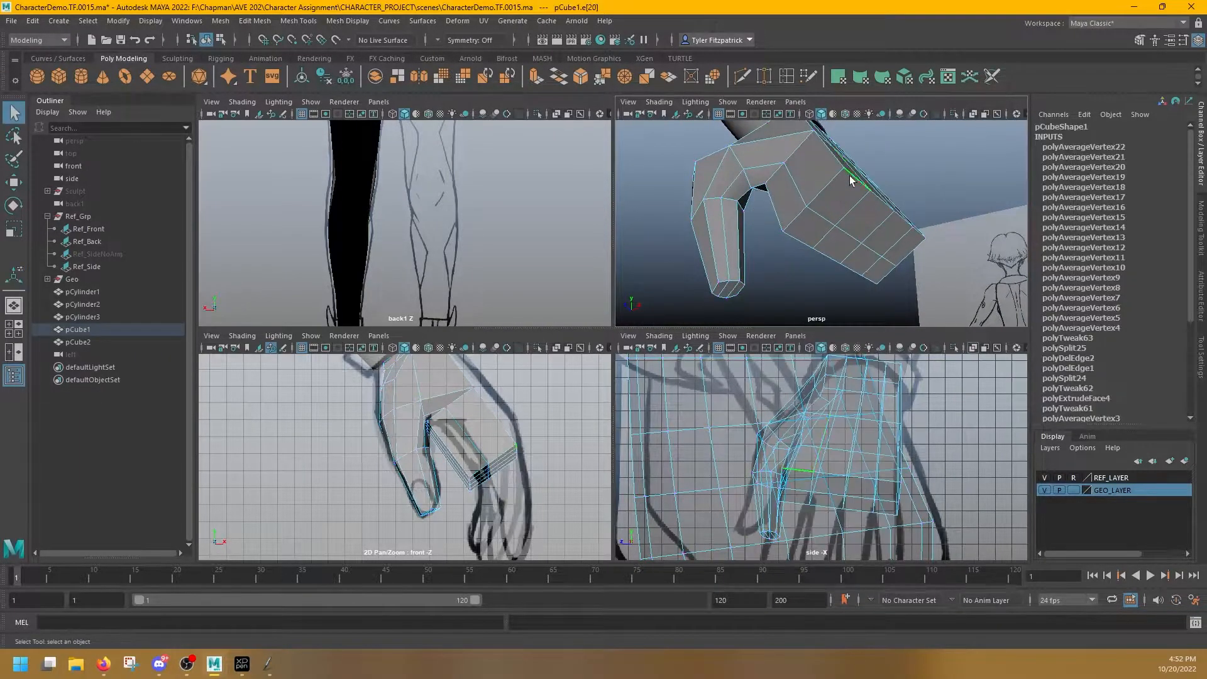
{"action": "scroll", "coordinate": [519, 394], "scroll_direction": "down", "scroll_amount": 3}
{"action": "middle_click_drag", "start_coordinate": [515, 403], "coordinate": [441, 406], "text": "alt"}
{"action": "scroll", "coordinate": [434, 454], "scroll_direction": "up", "scroll_amount": 7}
{"action": "double_click", "coordinate": [916, 232], "text": "shift"}
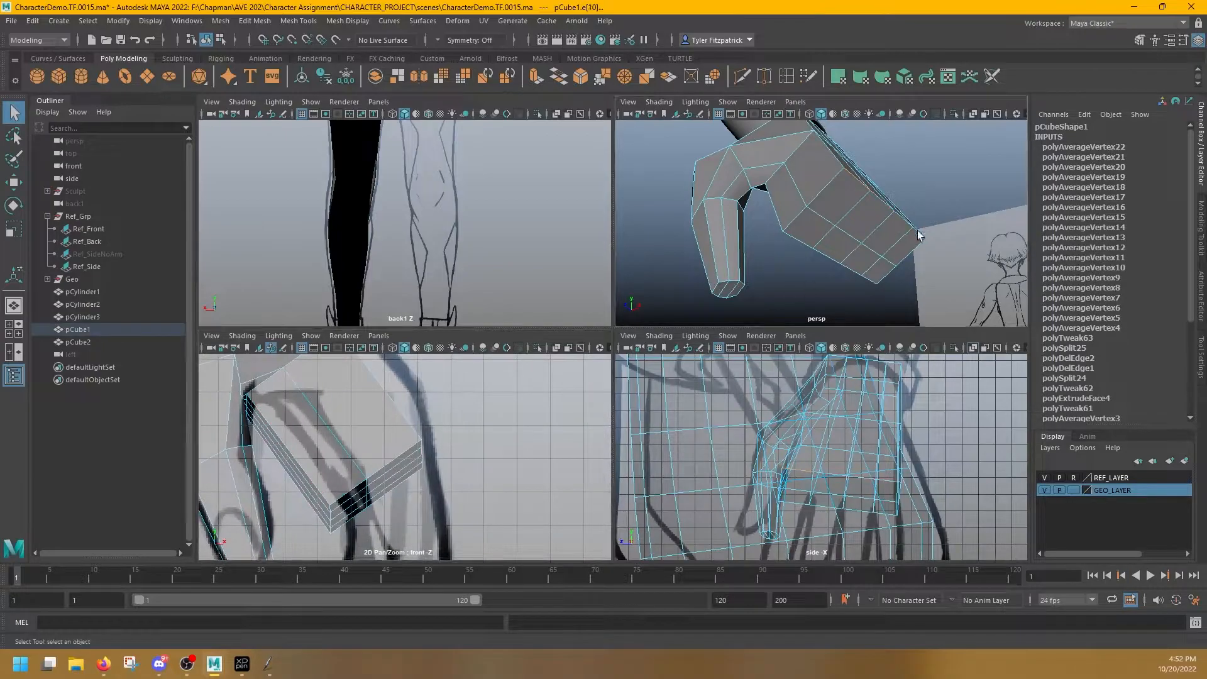
{"action": "key", "text": "w"}
{"action": "left_click_drag", "start_coordinate": [458, 418], "coordinate": [458, 367]}
{"action": "key", "text": "w"}
{"action": "left_click_drag", "start_coordinate": [332, 535], "coordinate": [432, 410]}
{"action": "key", "text": "w"}
Save the scene as the next incremental version, CharacterDemo.TF.0016.ma
{"action": "left_click_drag", "start_coordinate": [862, 204], "coordinate": [628, 221], "text": "alt"}
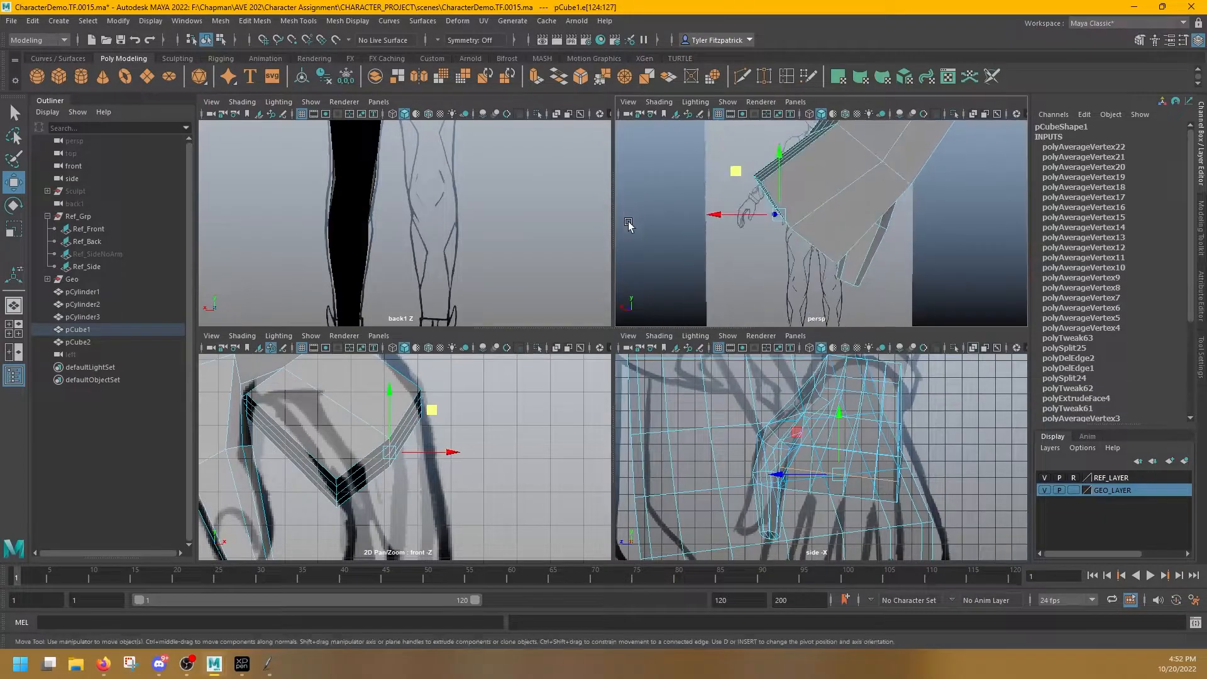
{"action": "left_click", "coordinate": [11, 21]}
{"action": "left_click", "coordinate": [70, 97]}
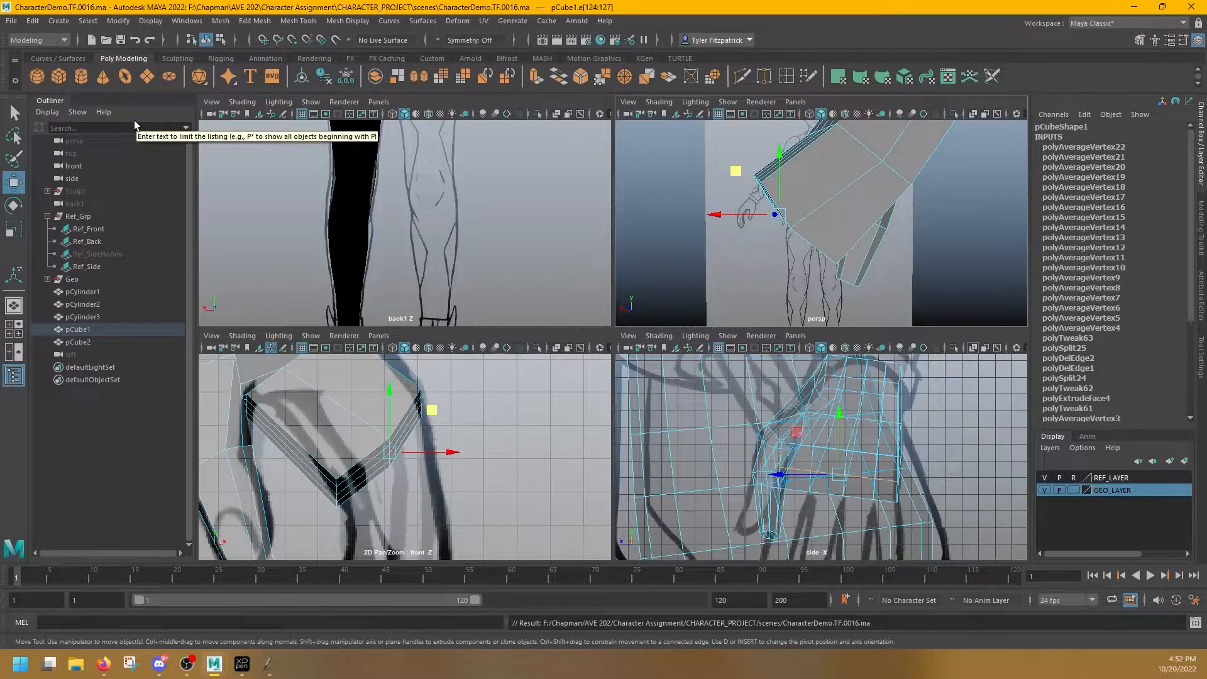
Insert lengthwise edge loops through the middle of each finger section of the hand block
{"action": "left_click_drag", "start_coordinate": [780, 235], "coordinate": [1004, 220], "text": "alt"}
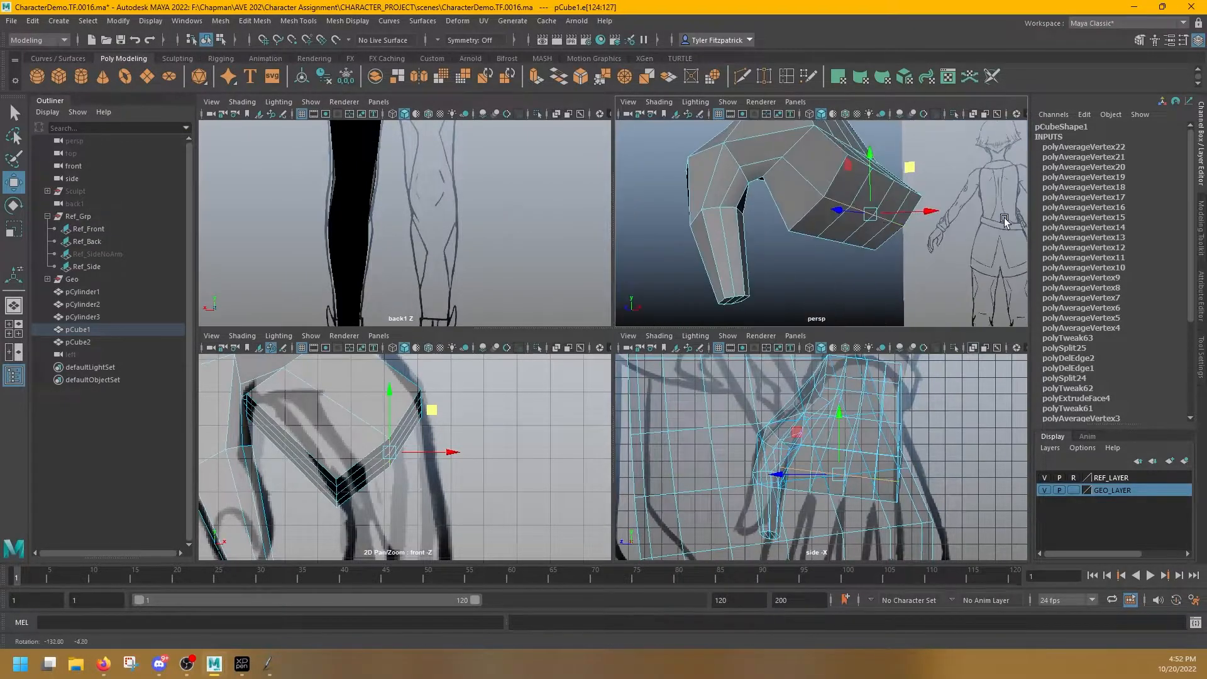
{"action": "left_click_drag", "start_coordinate": [847, 208], "coordinate": [778, 137], "text": "alt"}
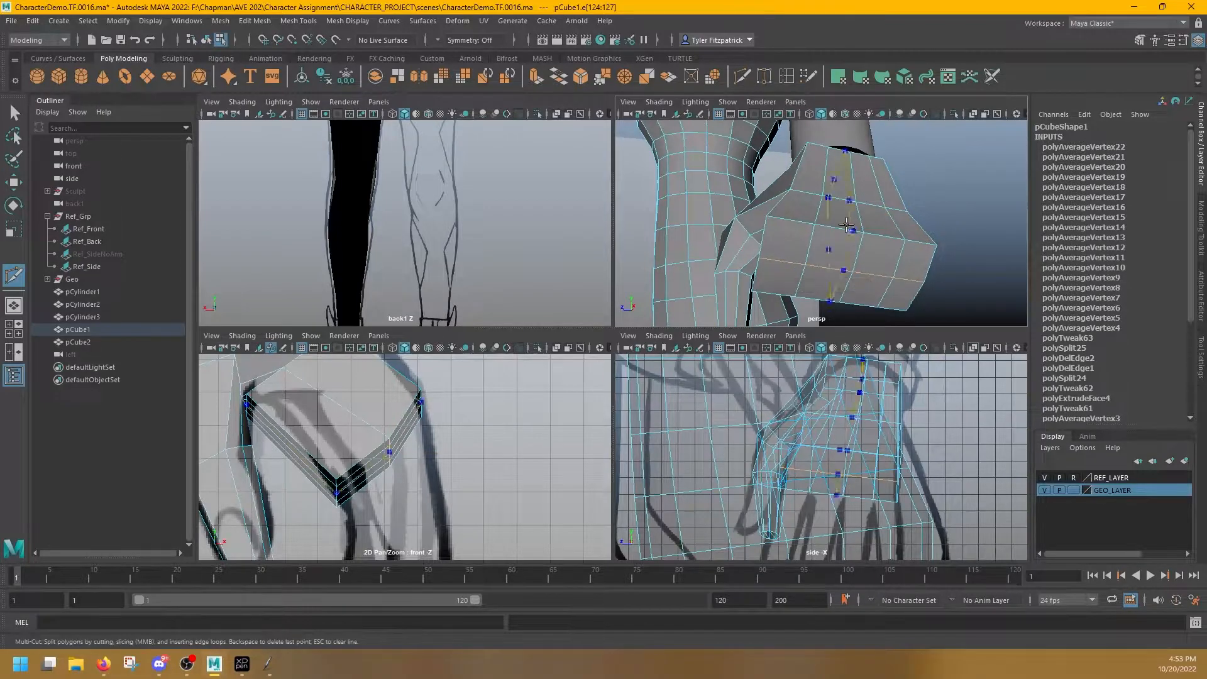
{"action": "left_click", "coordinate": [795, 220], "text": "ctrl"}
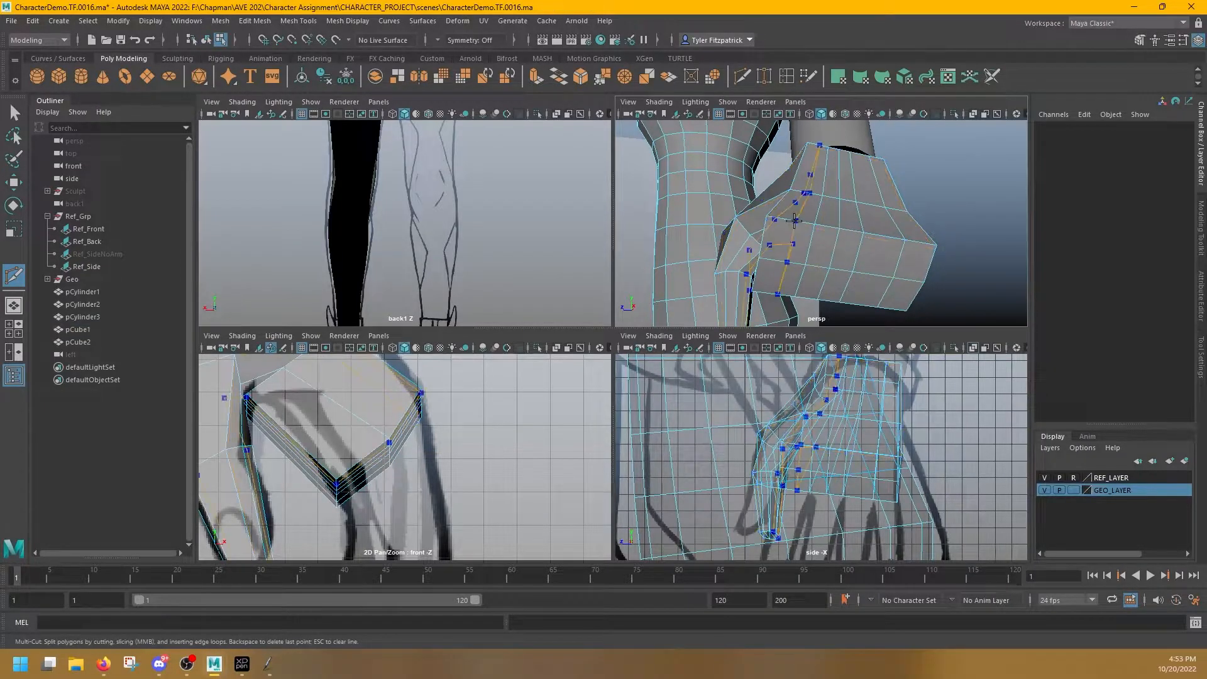
{"action": "left_click", "coordinate": [922, 241], "text": "ctrl"}
{"action": "key", "text": "q"}
{"action": "left_click_drag", "start_coordinate": [827, 232], "coordinate": [859, 236], "text": "alt"}
{"action": "left_click", "coordinate": [775, 283]}
{"action": "left_click", "coordinate": [795, 283], "text": "shift"}
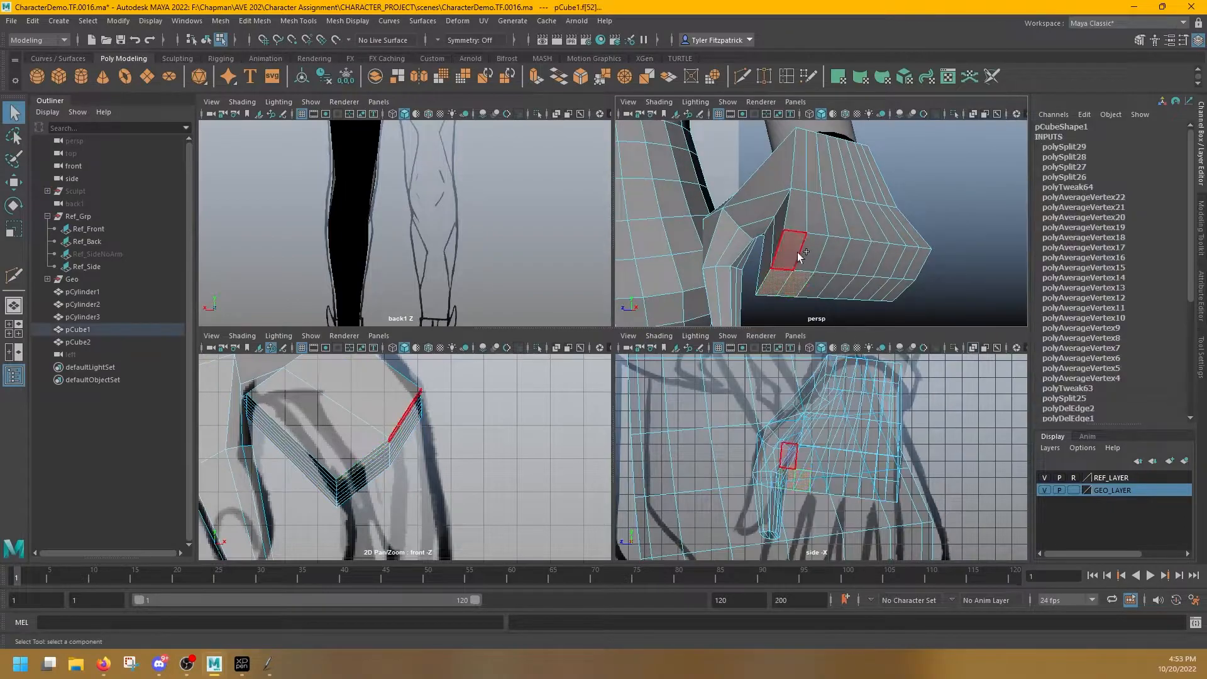
{"action": "left_click_drag", "start_coordinate": [776, 261], "coordinate": [793, 283], "text": "alt"}
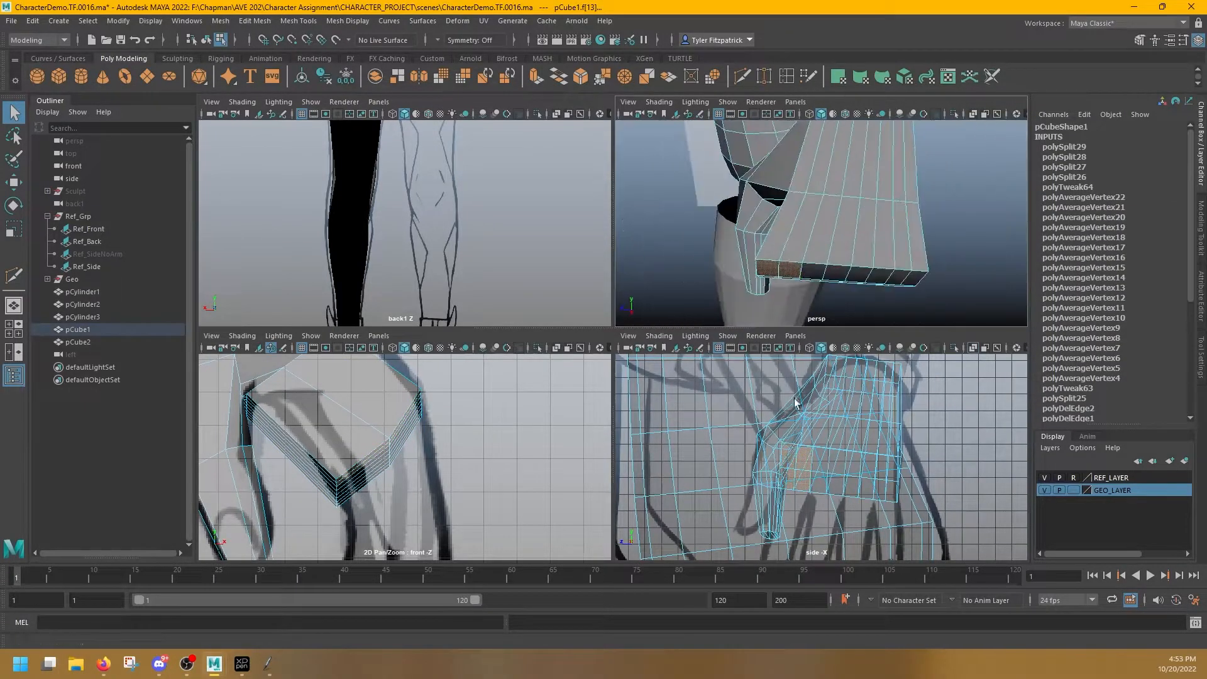
{"action": "middle_click_drag", "start_coordinate": [798, 475], "coordinate": [790, 399], "text": "alt"}
{"action": "scroll", "coordinate": [790, 400], "scroll_direction": "down", "scroll_amount": 3}
{"action": "scroll", "coordinate": [792, 399], "scroll_direction": "up", "scroll_amount": 3}
{"action": "right_click_drag", "start_coordinate": [836, 372], "coordinate": [836, 383]}
{"action": "left_click", "coordinate": [1200, 157]}
{"action": "scroll", "coordinate": [799, 219], "scroll_direction": "down", "scroll_amount": 5}
{"action": "left_click_drag", "start_coordinate": [797, 219], "coordinate": [849, 214], "text": "alt"}
Select the thumb's tip faces and move them forward to the drawn thumb tip in the side view
{"action": "key", "text": "F8"}
{"action": "left_click", "coordinate": [891, 186]}
{"action": "left_click", "coordinate": [824, 207]}
{"action": "left_click", "coordinate": [803, 393], "text": "alt"}
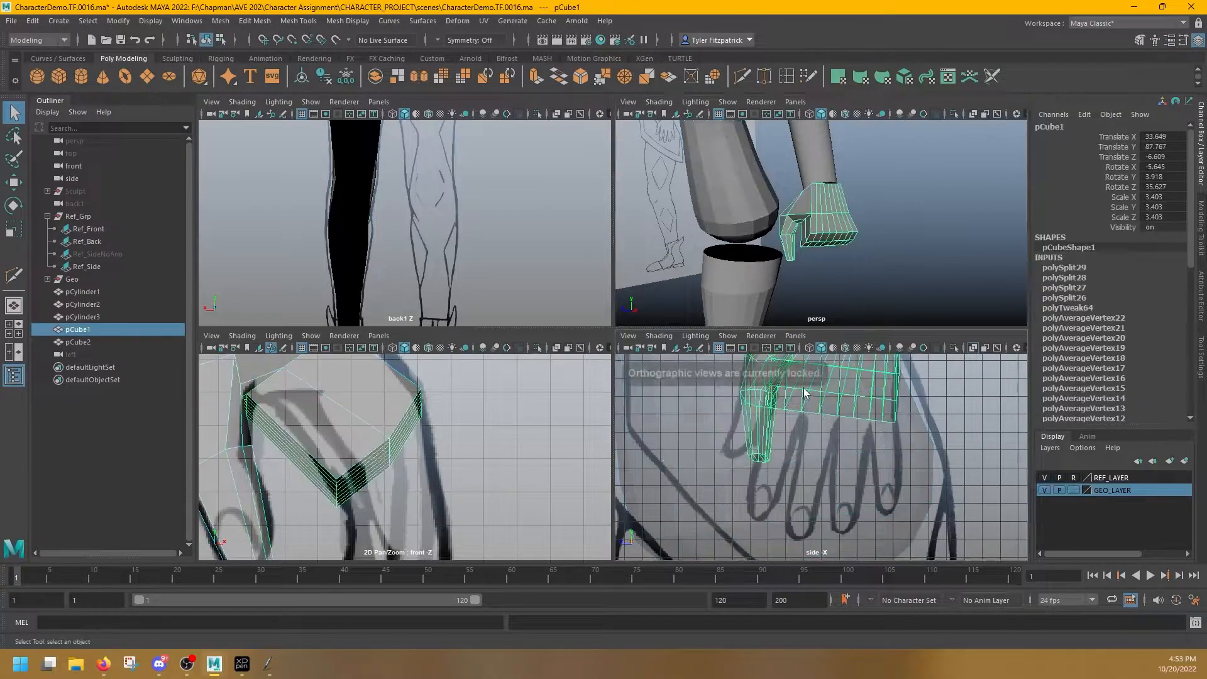
{"action": "right_click_drag", "start_coordinate": [804, 394], "coordinate": [802, 419]}
{"action": "left_click", "coordinate": [800, 420], "text": "alt"}
{"action": "left_click", "coordinate": [757, 459]}
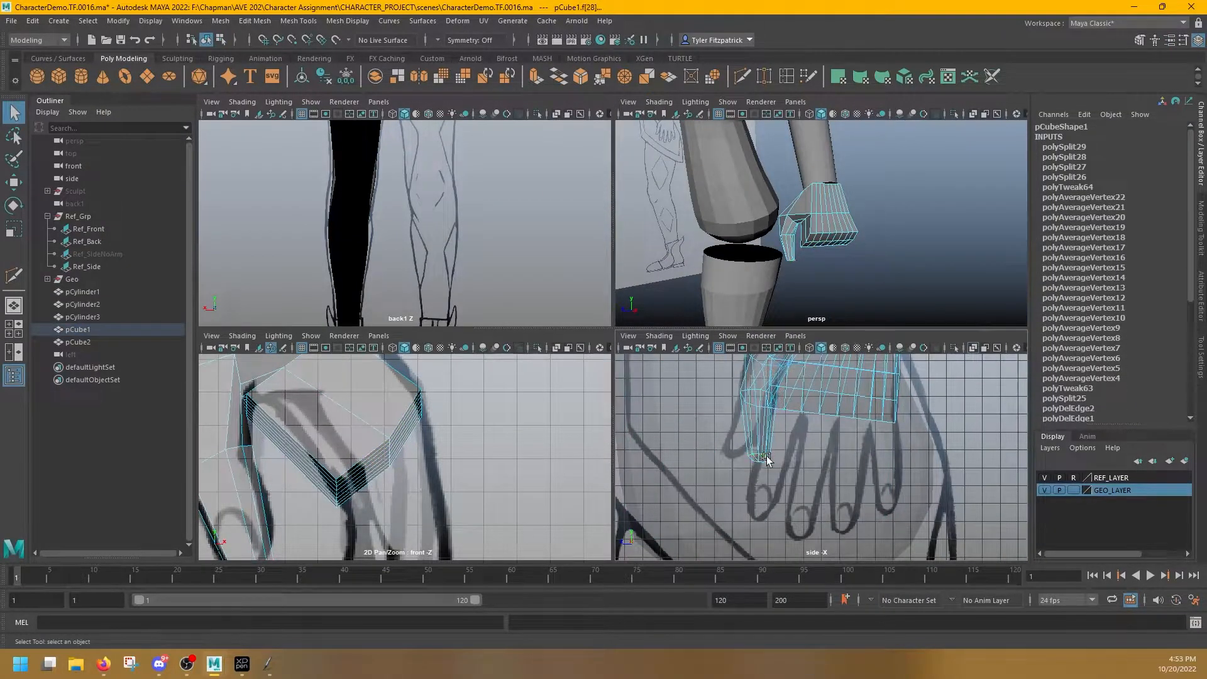
{"action": "key", "text": "f"}
{"action": "key", "text": "f"}
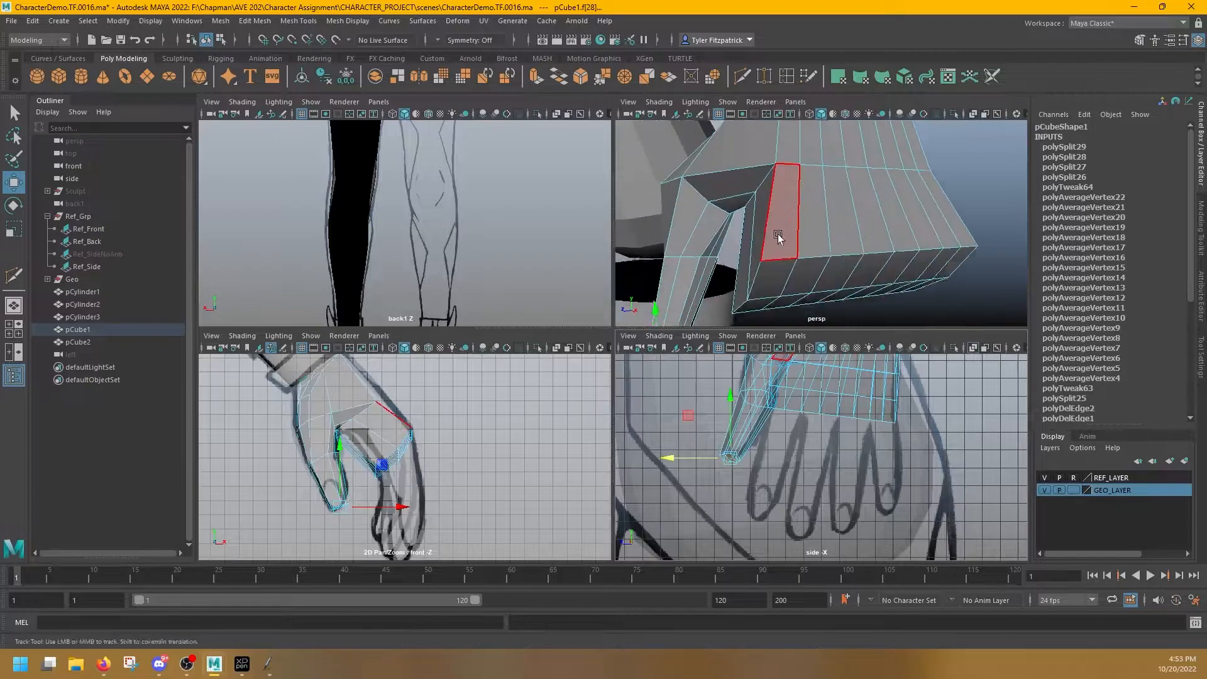
{"action": "key", "text": "f"}
Average the selected vertices at the thumb's joint to smooth its new bend
{"action": "right_click_drag", "start_coordinate": [739, 414], "coordinate": [775, 403]}
{"action": "left_click", "coordinate": [743, 423]}
{"action": "key", "text": "g"}
{"action": "key", "text": "g"}
Select the index finger's faces at the end of the hand block and extrude them down along the drawn finger
{"action": "middle_click_drag", "start_coordinate": [800, 465], "coordinate": [760, 425], "text": "alt"}
{"action": "right_click_drag", "start_coordinate": [778, 186], "coordinate": [787, 217]}
{"action": "left_click_drag", "start_coordinate": [798, 217], "coordinate": [763, 300], "text": "alt"}
{"action": "right_click_drag", "start_coordinate": [763, 253], "coordinate": [723, 246]}
{"action": "right_click_drag", "start_coordinate": [806, 273], "coordinate": [796, 239]}
{"action": "scroll", "coordinate": [800, 293], "scroll_direction": "down", "scroll_amount": 5}
{"action": "left_click_drag", "start_coordinate": [849, 273], "coordinate": [786, 251], "text": "alt"}
{"action": "right_click_drag", "start_coordinate": [786, 251], "coordinate": [779, 283]}
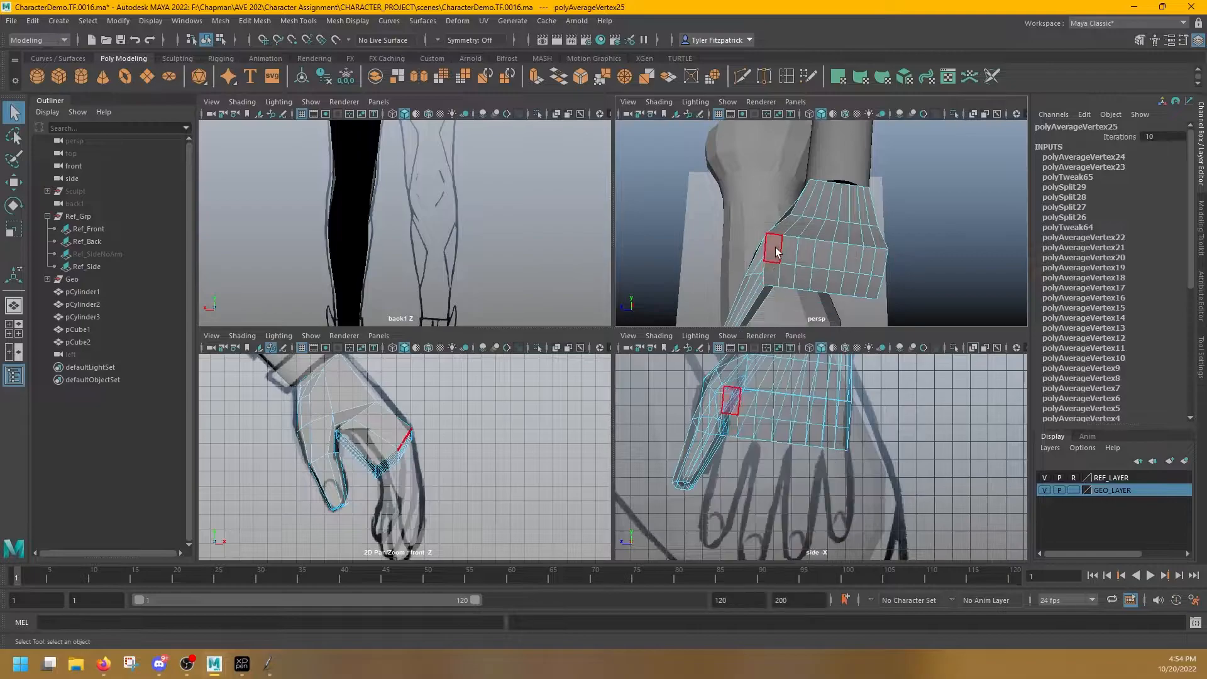
{"action": "left_click", "coordinate": [792, 251]}
{"action": "left_click_drag", "start_coordinate": [767, 270], "coordinate": [809, 248], "text": "alt"}
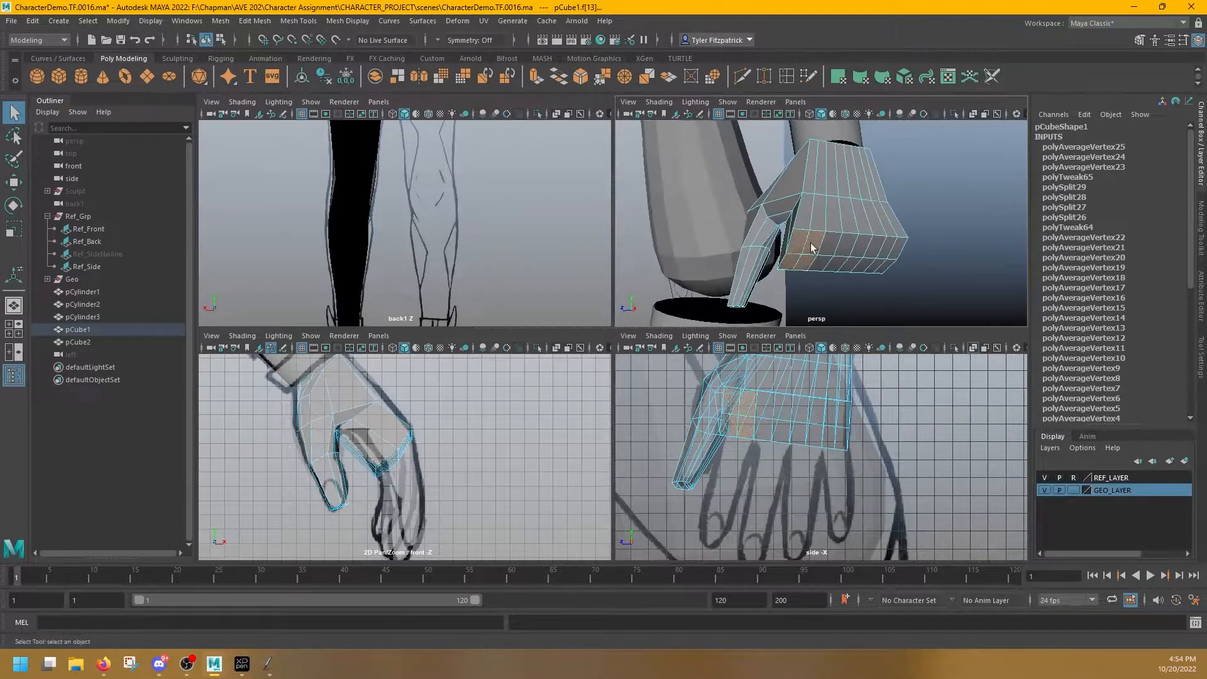
{"action": "key", "text": "w"}
{"action": "left_click_drag", "start_coordinate": [739, 385], "coordinate": [713, 530], "text": "shift"}
{"action": "left_click_drag", "start_coordinate": [812, 312], "coordinate": [870, 259], "text": "alt"}
{"action": "key", "text": "e"}
{"action": "left_click", "coordinate": [841, 171]}
{"action": "left_click", "coordinate": [789, 153]}
{"action": "key", "text": "ctrl+z"}
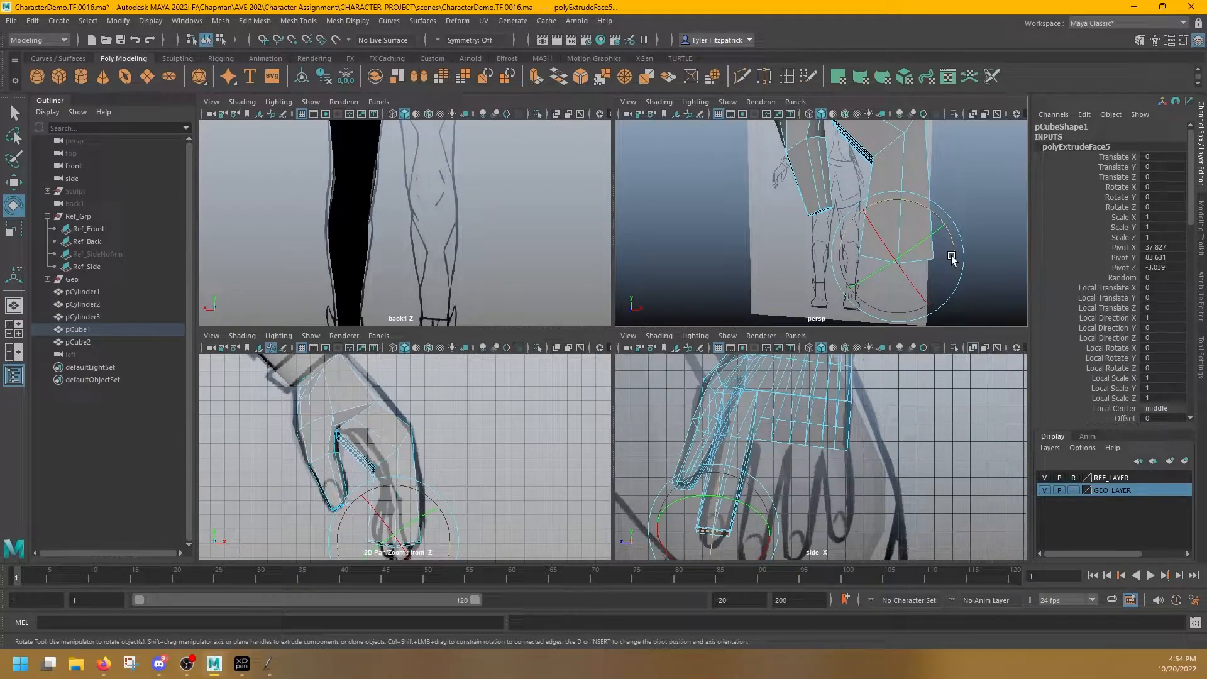
Move the index finger's extruded end down onto the drawn fingertip in the side view
{"action": "key", "text": "w"}
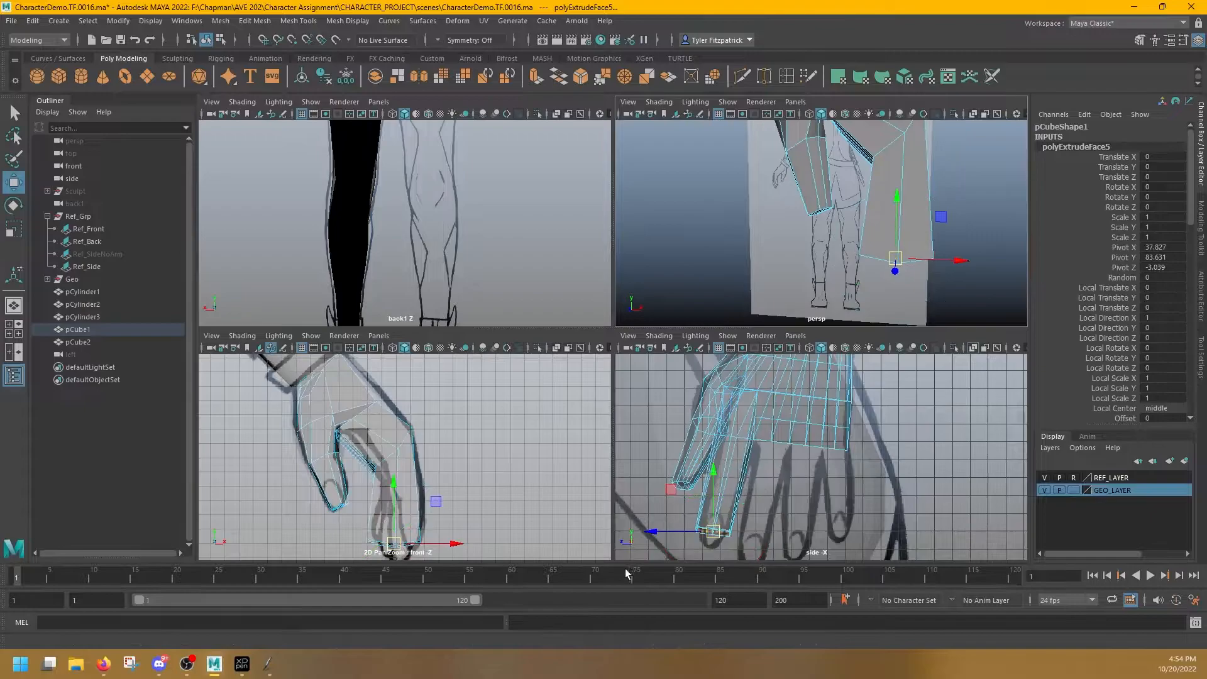
{"action": "left_click_drag", "start_coordinate": [713, 531], "coordinate": [710, 544]}
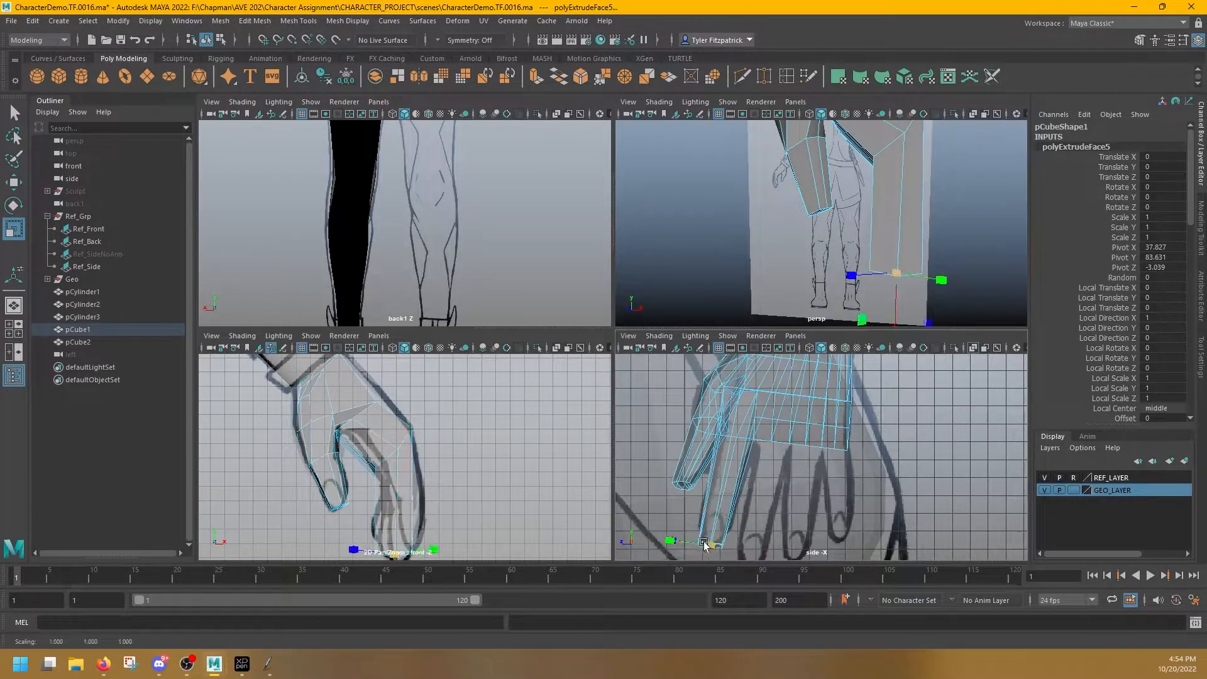
Rotate and scale down the index finger's end, and move it onto the drawn fingertip in the front view
{"action": "key", "text": "e"}
{"action": "key", "text": "r"}
{"action": "left_click_drag", "start_coordinate": [912, 293], "coordinate": [794, 206], "text": "alt"}
{"action": "key", "text": "e"}
{"action": "left_click_drag", "start_coordinate": [759, 243], "coordinate": [863, 229], "text": "alt"}
{"action": "key", "text": "e"}
{"action": "left_click_drag", "start_coordinate": [862, 229], "coordinate": [819, 245]}
{"action": "key", "text": "r"}
{"action": "left_click_drag", "start_coordinate": [916, 271], "coordinate": [908, 272]}
{"action": "middle_click_drag", "start_coordinate": [434, 503], "coordinate": [466, 436], "text": "alt"}
{"action": "key", "text": "w"}
{"action": "mouse_move", "coordinate": [483, 483]}
{"action": "left_mouse_down"}
{"action": "mouse_move", "coordinate": [502, 483]}
{"action": "mouse_move", "coordinate": [469, 486]}
{"action": "mouse_move", "coordinate": [504, 492]}
{"action": "left_mouse_up"}
Select the four middle finger faces at the end of the hand block and extrude them down along the drawn finger
{"action": "left_click_drag", "start_coordinate": [934, 208], "coordinate": [826, 208], "text": "alt"}
{"action": "right_click", "coordinate": [812, 185]}
{"action": "right_click_drag", "start_coordinate": [813, 188], "coordinate": [812, 218]}
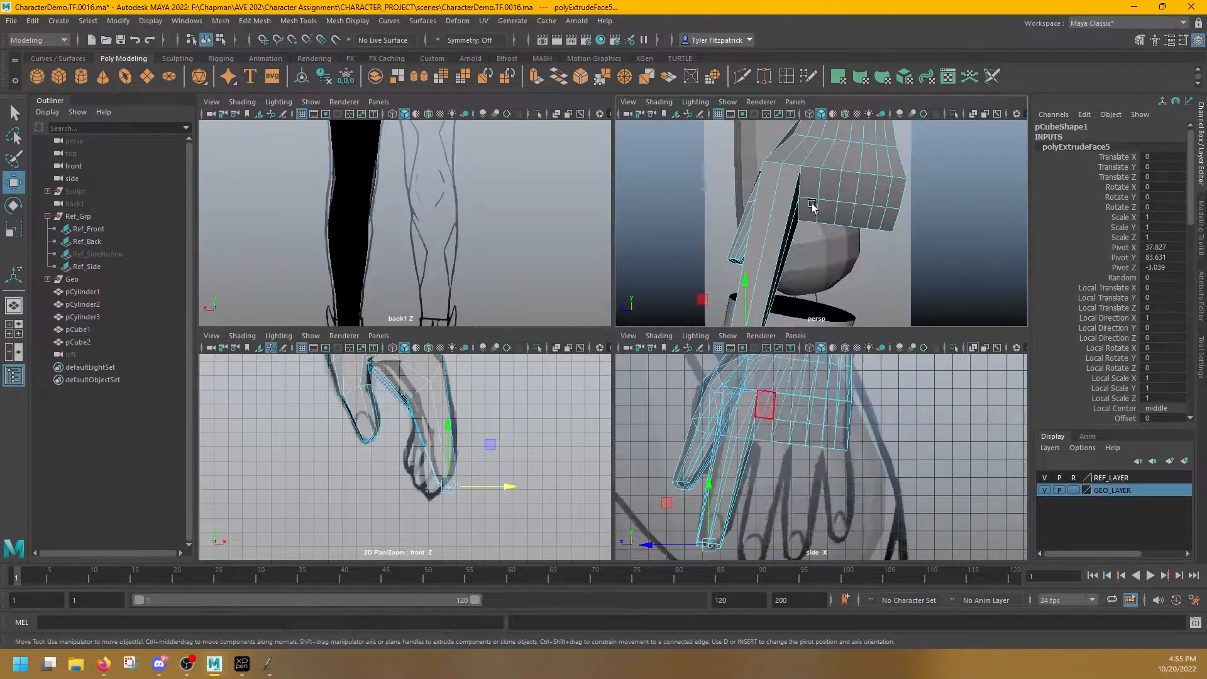
{"action": "left_click", "coordinate": [812, 197]}
{"action": "left_click", "coordinate": [829, 187], "text": "shift"}
{"action": "left_click", "coordinate": [811, 184], "text": "shift"}
{"action": "left_click", "coordinate": [825, 213], "text": "shift"}
{"action": "middle_click_drag", "start_coordinate": [776, 420], "coordinate": [776, 398], "text": "alt"}
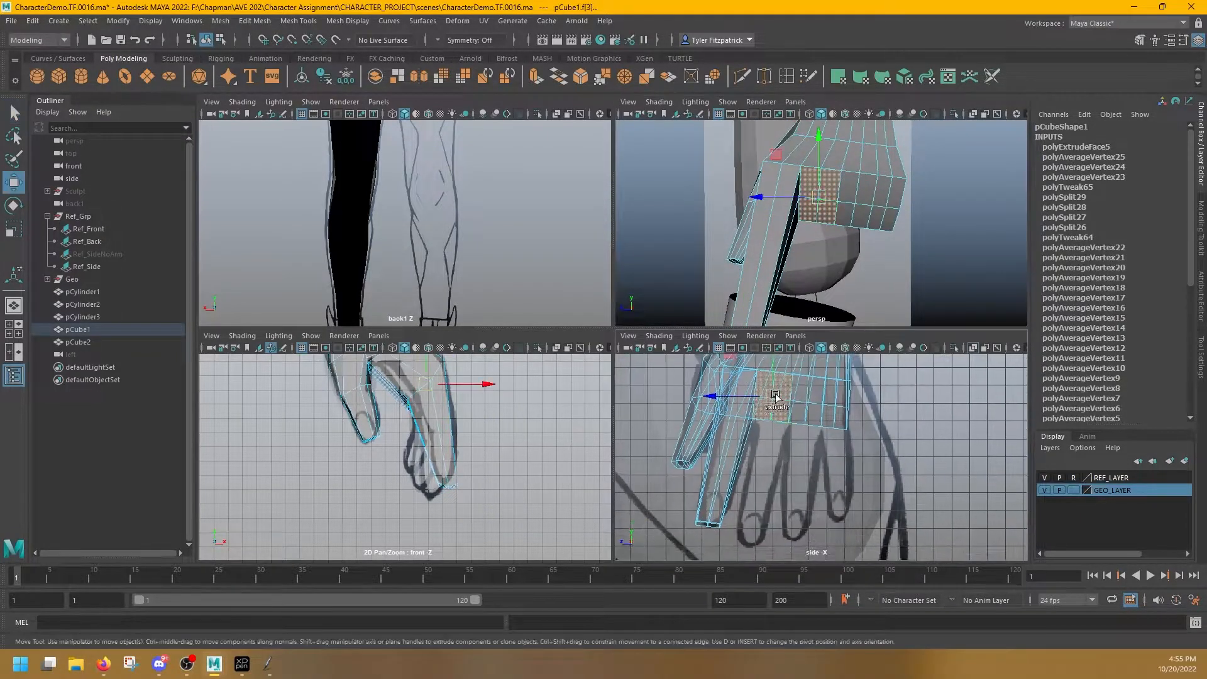
{"action": "left_click_drag", "start_coordinate": [775, 398], "coordinate": [756, 522], "text": "shift"}
Rotate, scale and position the middle finger's extruded end to fit the drawn fingertip
{"action": "key", "text": "e"}
{"action": "middle_click_drag", "start_coordinate": [748, 554], "coordinate": [758, 508], "text": "alt"}
{"action": "key", "text": "r"}
{"action": "left_click_drag", "start_coordinate": [762, 481], "coordinate": [759, 481]}
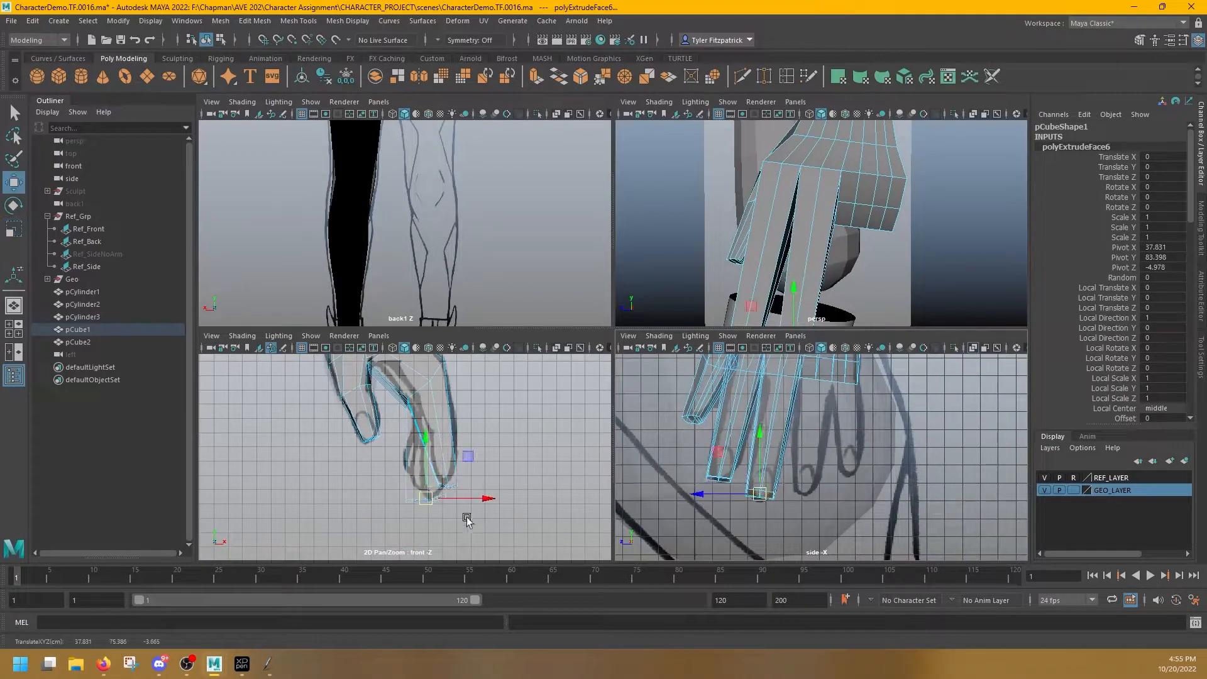
{"action": "key", "text": "e"}
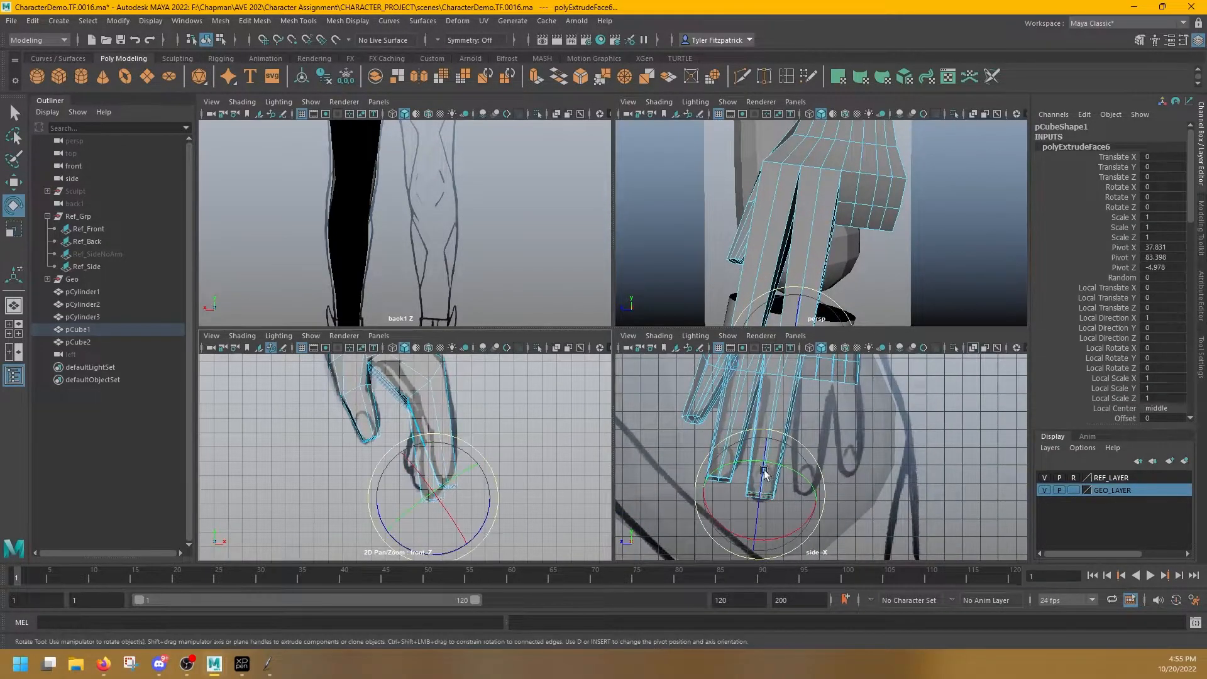
Select the four ring finger faces at the end of the hand block and extrude them down along the drawn finger
{"action": "key", "text": "q"}
{"action": "left_click", "coordinate": [864, 215]}
{"action": "left_click", "coordinate": [866, 192], "text": "shift"}
{"action": "left_click", "coordinate": [848, 189], "text": "shift"}
{"action": "left_click", "coordinate": [846, 215], "text": "shift"}
{"action": "key", "text": "w"}
{"action": "middle_click_drag", "start_coordinate": [742, 415], "coordinate": [698, 442], "text": "alt"}
{"action": "left_click_drag", "start_coordinate": [774, 374], "coordinate": [770, 516], "text": "shift"}
Scale, rotate and move the ring finger's extruded end to fit the drawn fingertip in the side and front views
{"action": "key", "text": "e"}
{"action": "key", "text": "r"}
{"action": "left_click_drag", "start_coordinate": [763, 456], "coordinate": [755, 524]}
{"action": "key", "text": "e"}
{"action": "key", "text": "w"}
{"action": "left_click_drag", "start_coordinate": [427, 483], "coordinate": [429, 476]}
{"action": "key", "text": "r"}
{"action": "key", "text": "w"}
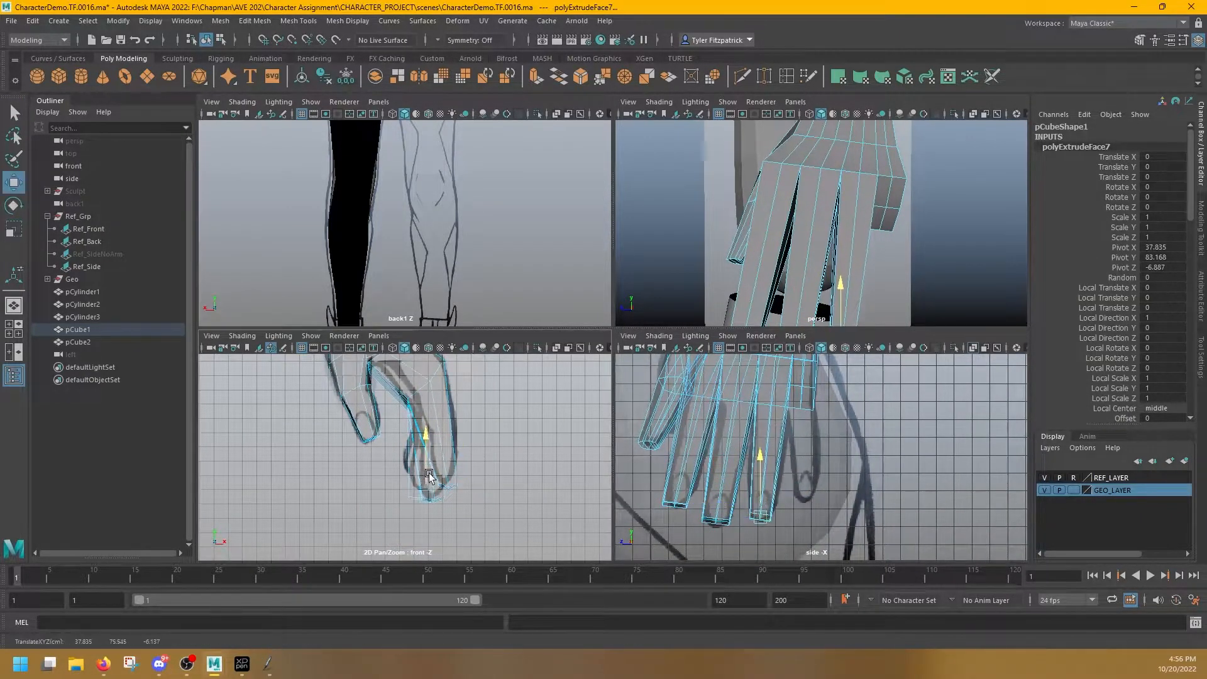
{"action": "key", "text": "e"}
{"action": "left_click_drag", "start_coordinate": [816, 530], "coordinate": [810, 544]}
Select the remaining little finger faces and extrude them down along the drawn little finger in the side view
{"action": "key", "text": "q"}
{"action": "left_click", "coordinate": [880, 218]}
{"action": "key", "text": "w"}
{"action": "left_click_drag", "start_coordinate": [809, 384], "coordinate": [807, 500], "text": "shift"}
{"action": "key", "text": "e"}
{"action": "key", "text": "w"}
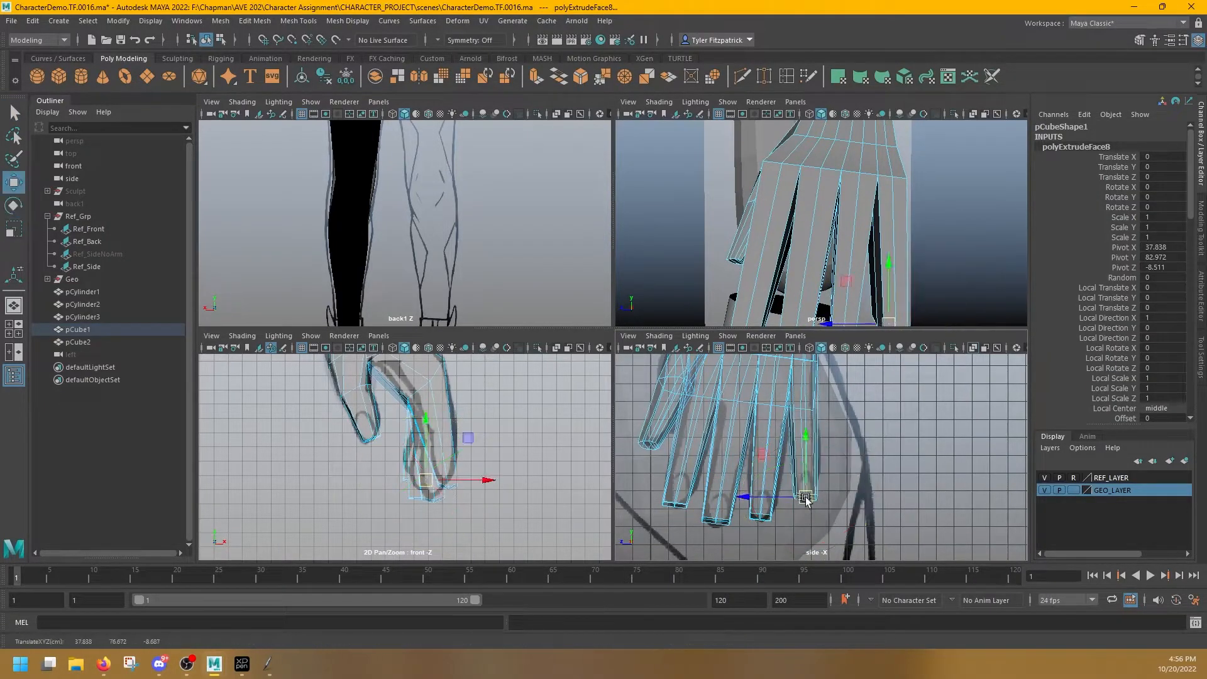
{"action": "middle_click_drag", "start_coordinate": [834, 295], "coordinate": [846, 207], "text": "alt"}
Scale down the little finger's end and refine the neighbouring fingertip's width
{"action": "left_click_drag", "start_coordinate": [831, 217], "coordinate": [968, 183], "text": "alt"}
{"action": "key", "text": "r"}
{"action": "left_click_drag", "start_coordinate": [956, 242], "coordinate": [943, 245]}
{"action": "left_click_drag", "start_coordinate": [944, 245], "coordinate": [921, 179], "text": "alt"}
{"action": "key", "text": "q"}
{"action": "left_click", "coordinate": [864, 291]}
{"action": "left_click_drag", "start_coordinate": [894, 285], "coordinate": [891, 285]}
{"action": "left_click_drag", "start_coordinate": [891, 285], "coordinate": [692, 259], "text": "alt"}
{"action": "right_click_drag", "start_coordinate": [693, 258], "coordinate": [801, 186], "text": "alt"}
{"action": "left_click_drag", "start_coordinate": [800, 186], "coordinate": [717, 242], "text": "alt"}
Switch to vertex editing and move the first palm-side vertices at the finger bases to start a curved edge
{"action": "key", "text": "q"}
{"action": "right_click_drag", "start_coordinate": [712, 246], "coordinate": [703, 215]}
{"action": "right_click_drag", "start_coordinate": [818, 208], "coordinate": [755, 233], "text": "alt"}
{"action": "left_click", "coordinate": [771, 233]}
{"action": "key", "text": "w"}
{"action": "left_click_drag", "start_coordinate": [779, 217], "coordinate": [806, 201]}
{"action": "right_click_drag", "start_coordinate": [806, 202], "coordinate": [745, 201]}
{"action": "left_click", "coordinate": [745, 246]}
{"action": "left_click", "coordinate": [764, 247]}
{"action": "key", "text": "3"}
{"action": "mouse_move", "coordinate": [746, 208]}
{"action": "left_mouse_down"}
{"action": "mouse_move", "coordinate": [746, 189]}
{"action": "mouse_move", "coordinate": [766, 204]}
{"action": "left_mouse_up"}
Move the remaining palm-side vertices between the fingers so the finger bases follow a curve
{"action": "key", "text": "1"}
{"action": "left_click", "coordinate": [850, 239], "text": "shift"}
{"action": "left_click", "coordinate": [865, 228]}
{"action": "left_click_drag", "start_coordinate": [856, 217], "coordinate": [828, 207]}
{"action": "left_click", "coordinate": [828, 242]}
{"action": "left_click", "coordinate": [785, 246]}
{"action": "mouse_move", "coordinate": [786, 222]}
{"action": "left_mouse_down"}
{"action": "mouse_move", "coordinate": [750, 202]}
{"action": "mouse_move", "coordinate": [769, 218]}
{"action": "left_mouse_up"}
Select the palm-side vertices along the finger bases and average them three times
{"action": "left_click", "coordinate": [742, 228]}
{"action": "double_click", "coordinate": [717, 208]}
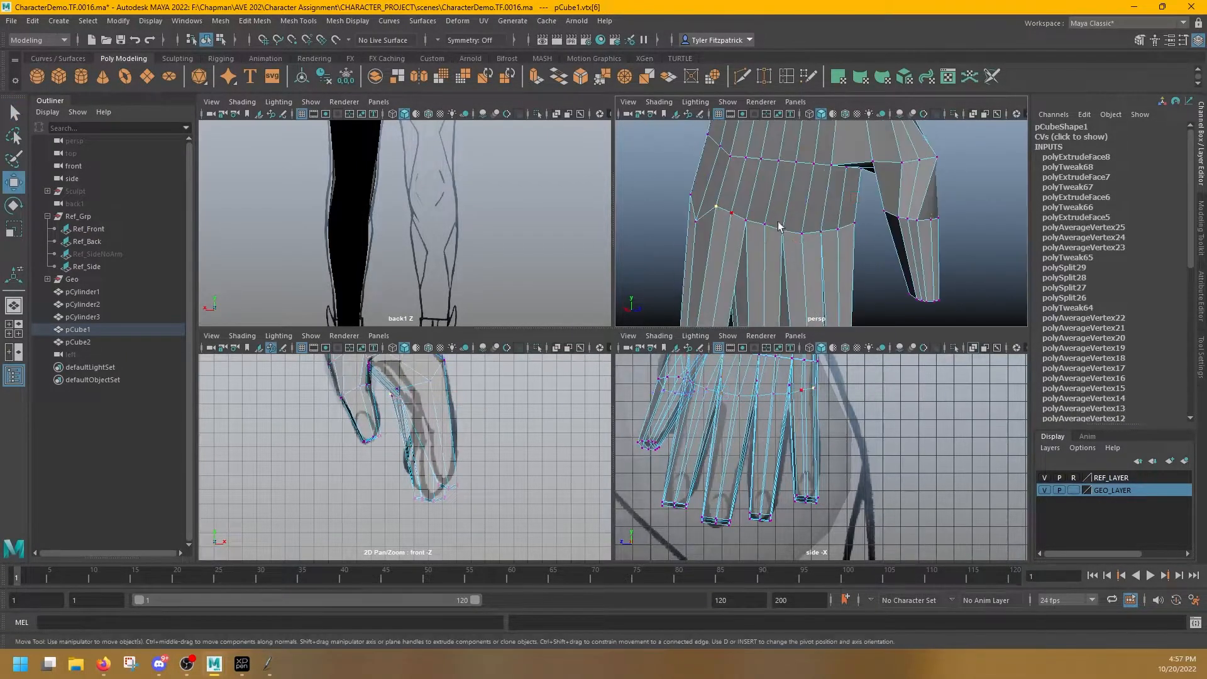
{"action": "key", "text": "q"}
{"action": "right_click_drag", "start_coordinate": [793, 203], "coordinate": [817, 184], "text": "shift"}
{"action": "key", "text": "w"}
{"action": "left_click_drag", "start_coordinate": [733, 267], "coordinate": [802, 263], "text": "alt"}
{"action": "key", "text": "g"}
{"action": "key", "text": "g"}
Move the averaged palm-side vertices in the front view to fit the drawn palm contour
{"action": "key", "text": "w"}
{"action": "mouse_move", "coordinate": [401, 409]}
{"action": "left_mouse_down"}
{"action": "mouse_move", "coordinate": [423, 383]}
{"action": "mouse_move", "coordinate": [414, 398]}
{"action": "left_mouse_up"}
{"action": "middle_click_drag", "start_coordinate": [461, 397], "coordinate": [470, 449], "text": "alt"}
{"action": "left_click_drag", "start_coordinate": [423, 449], "coordinate": [407, 425]}
{"action": "left_click_drag", "start_coordinate": [799, 207], "coordinate": [776, 264], "text": "alt"}
{"action": "left_click_drag", "start_coordinate": [413, 430], "coordinate": [421, 447]}
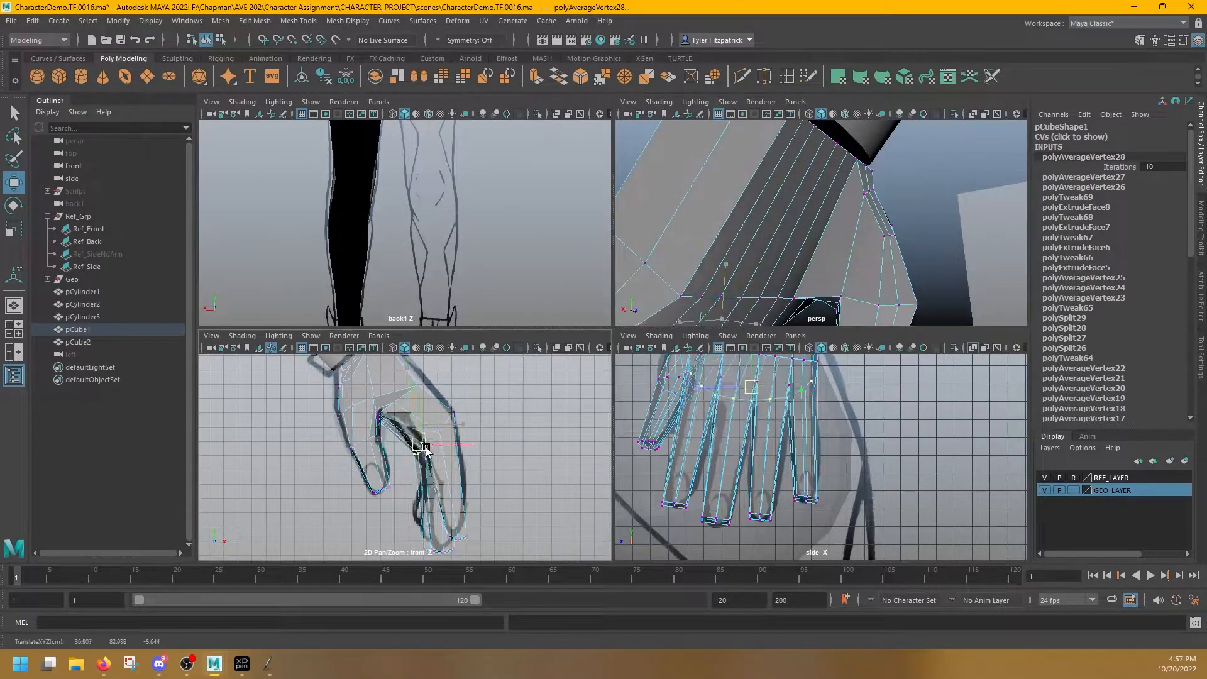
Try to average and adjust individual vertices around the finger bases
{"action": "key", "text": "f"}
{"action": "left_click_drag", "start_coordinate": [887, 173], "coordinate": [1022, 229], "text": "alt"}
{"action": "left_click_drag", "start_coordinate": [818, 227], "coordinate": [763, 252]}
{"action": "left_click_drag", "start_coordinate": [714, 210], "coordinate": [956, 223], "text": "alt"}
{"action": "key", "text": "f"}
{"action": "left_click", "coordinate": [718, 202]}
{"action": "key", "text": "g"}
{"action": "key", "text": "ctrl+z"}
{"action": "left_click_drag", "start_coordinate": [754, 239], "coordinate": [830, 217], "text": "alt"}
{"action": "left_click", "coordinate": [888, 166]}
{"action": "left_click_drag", "start_coordinate": [893, 189], "coordinate": [776, 211], "text": "alt"}
{"action": "key", "text": "q"}
{"action": "key", "text": "ctrl+z"}
Select the vertices between the fingers on the back of the hand and raise them to define the knuckles
{"action": "left_click_drag", "start_coordinate": [780, 162], "coordinate": [805, 189], "text": "alt"}
{"action": "left_click", "coordinate": [802, 188]}
{"action": "left_click", "coordinate": [790, 161], "text": "shift"}
{"action": "left_click_drag", "start_coordinate": [813, 218], "coordinate": [789, 176], "text": "ctrl+shift"}
{"action": "key", "text": "q"}
{"action": "left_click", "coordinate": [794, 177]}
{"action": "left_click", "coordinate": [834, 192], "text": "shift"}
{"action": "key", "text": "w"}
{"action": "left_click_drag", "start_coordinate": [871, 239], "coordinate": [780, 259], "text": "alt"}
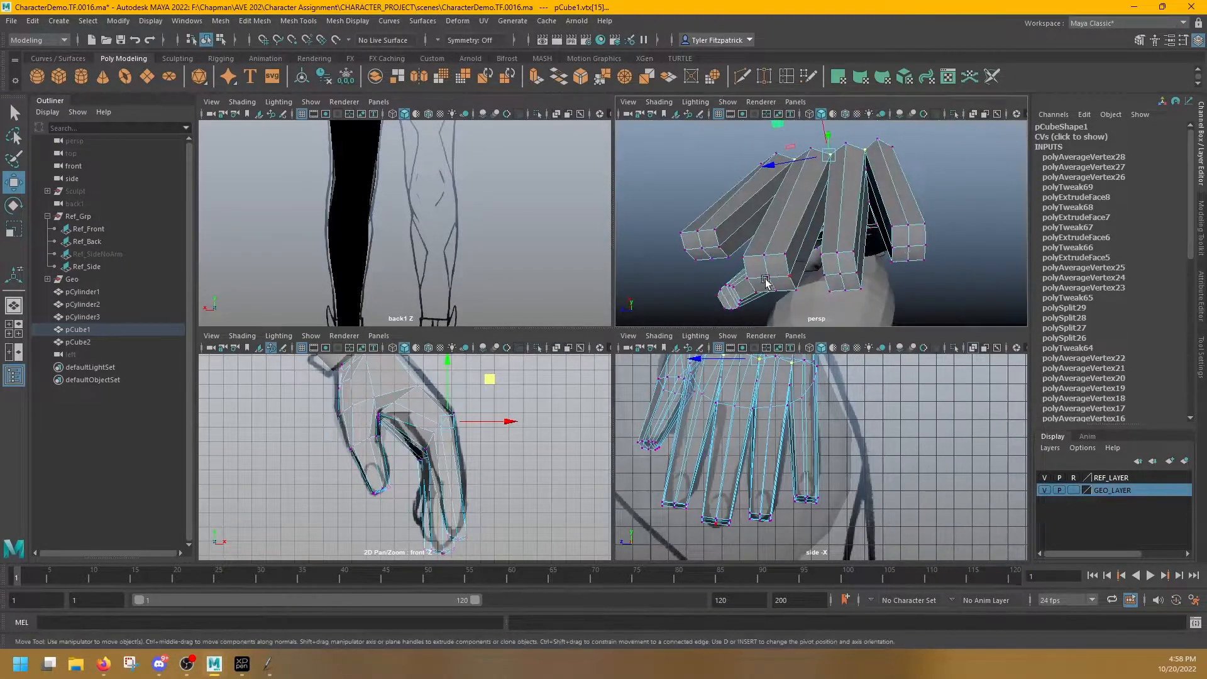
Select the corner vertices of the first fingertips and scale them inward to round the ends
{"action": "key", "text": "q"}
{"action": "left_click", "coordinate": [785, 255]}
{"action": "left_click", "coordinate": [796, 290], "text": "shift"}
{"action": "left_click", "coordinate": [757, 292], "text": "shift"}
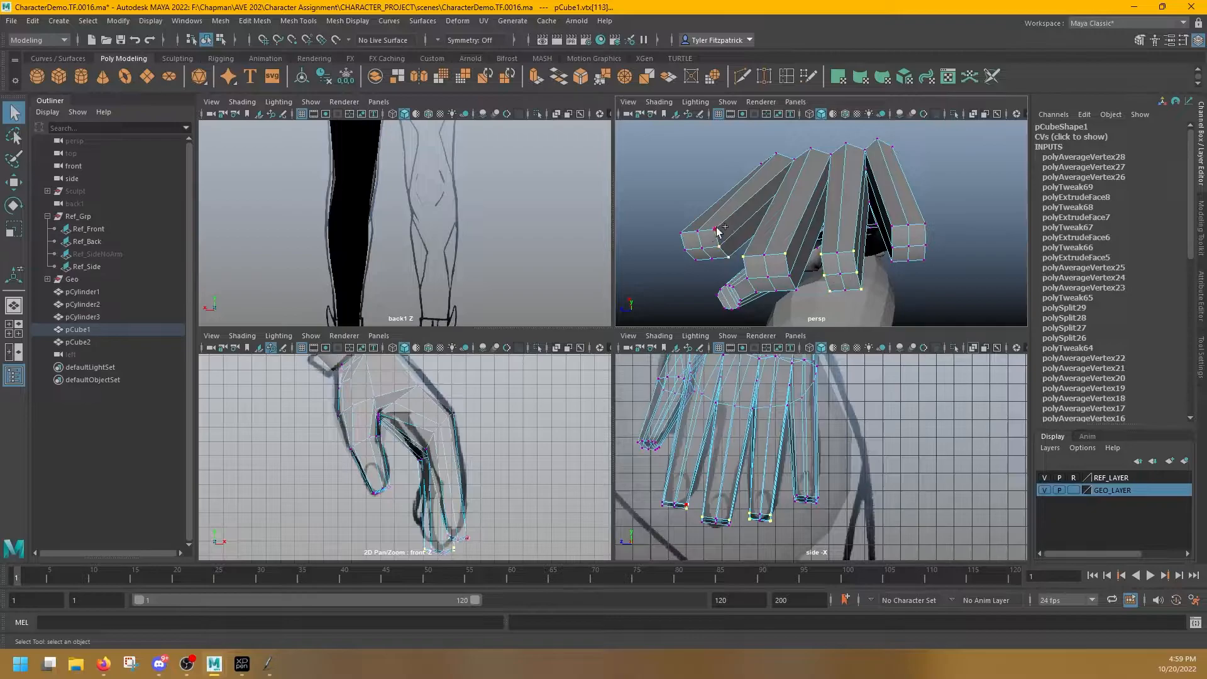
{"action": "key", "text": "r"}
{"action": "left_click_drag", "start_coordinate": [771, 278], "coordinate": [769, 281]}
{"action": "left_click", "coordinate": [861, 290], "text": "shift"}
{"action": "key", "text": "r"}
Add the corner vertices of the remaining fingertips and scale them inward to match the rounding
{"action": "key", "text": "q"}
{"action": "left_click", "coordinate": [926, 260], "text": "shift"}
{"action": "key", "text": "e"}
{"action": "key", "text": "r"}
{"action": "left_click_drag", "start_coordinate": [912, 251], "coordinate": [1006, 237], "text": "alt"}
{"action": "left_click", "coordinate": [813, 233]}
{"action": "key", "text": "q"}
{"action": "left_click", "coordinate": [819, 241], "text": "shift"}
{"action": "key", "text": "e"}
{"action": "key", "text": "r"}
{"action": "key", "text": "f"}
Enlarge the perspective view, select the extra edge loop running along the thumb, and delete it
{"action": "key", "text": "space"}
{"action": "left_click_drag", "start_coordinate": [814, 226], "coordinate": [677, 377], "text": "alt"}
{"action": "key", "text": "q"}
{"action": "right_click_drag", "start_coordinate": [618, 320], "coordinate": [589, 328]}
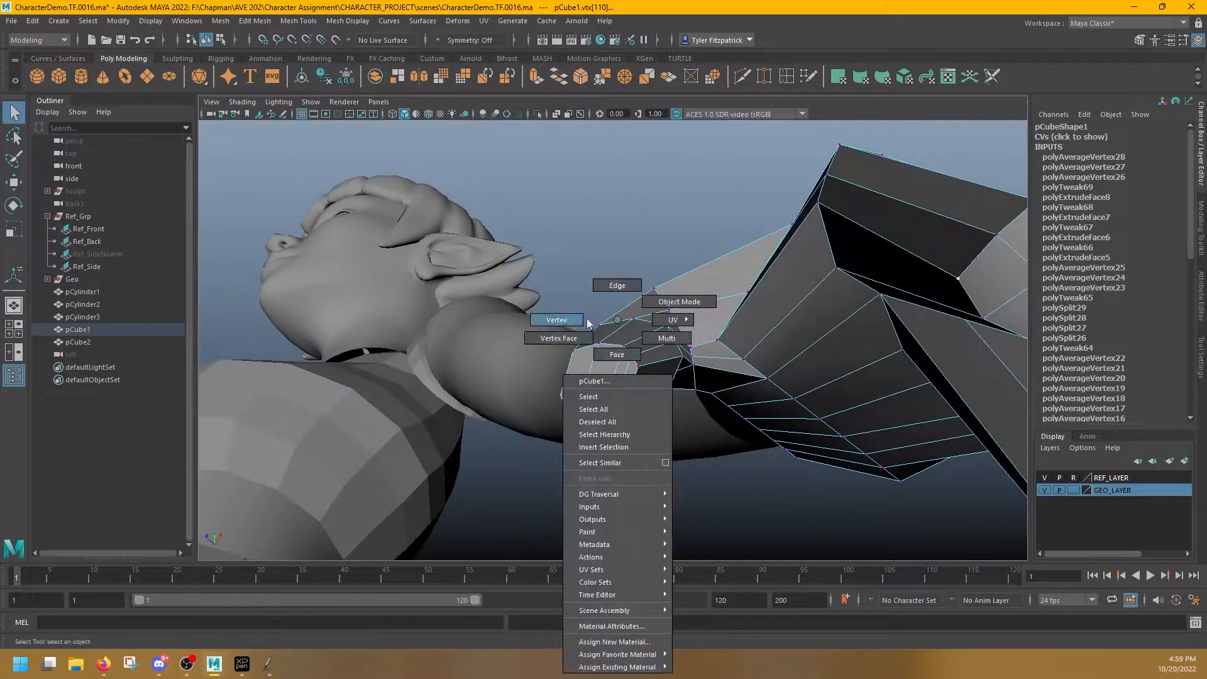
{"action": "right_click_drag", "start_coordinate": [619, 291], "coordinate": [619, 288]}
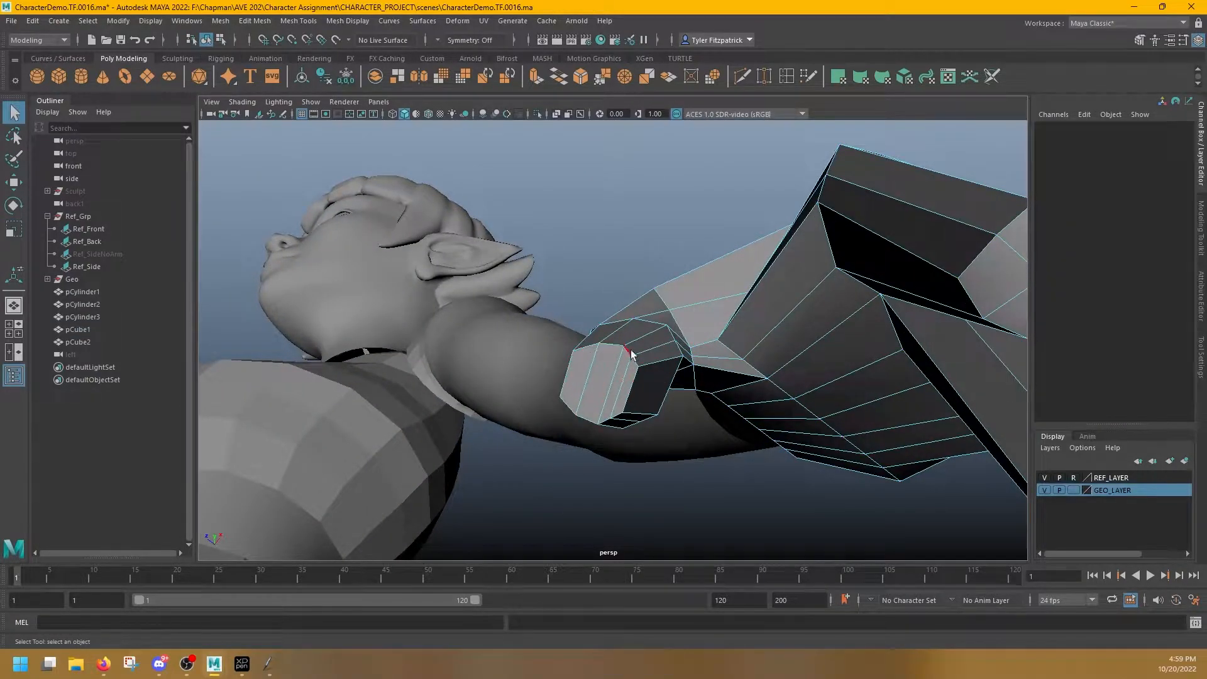
{"action": "double_click", "coordinate": [605, 425]}
{"action": "left_click_drag", "start_coordinate": [604, 425], "coordinate": [632, 273], "text": "alt"}
{"action": "key", "text": "Delete"}
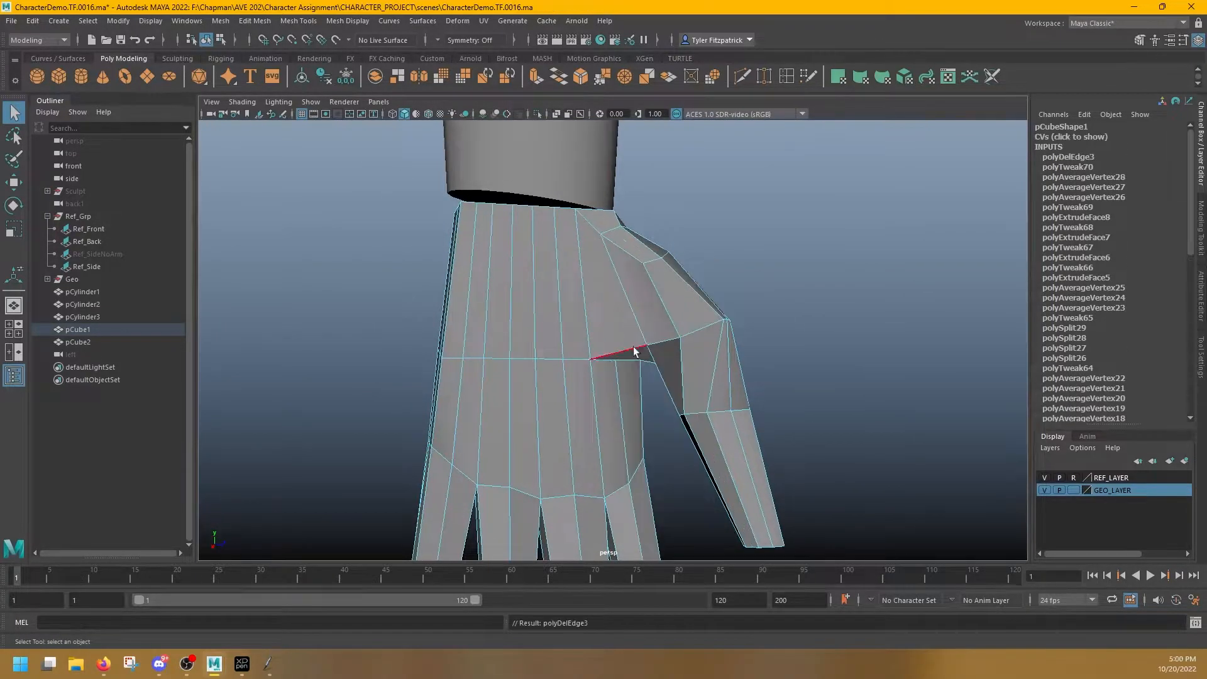
Cut a new edge across the palm from near the wrist to the gap beside the thumb using Multi-Cut
{"action": "left_click_drag", "start_coordinate": [632, 346], "coordinate": [655, 245], "text": "alt"}
{"action": "left_click_drag", "start_coordinate": [609, 410], "coordinate": [599, 267], "text": "alt"}
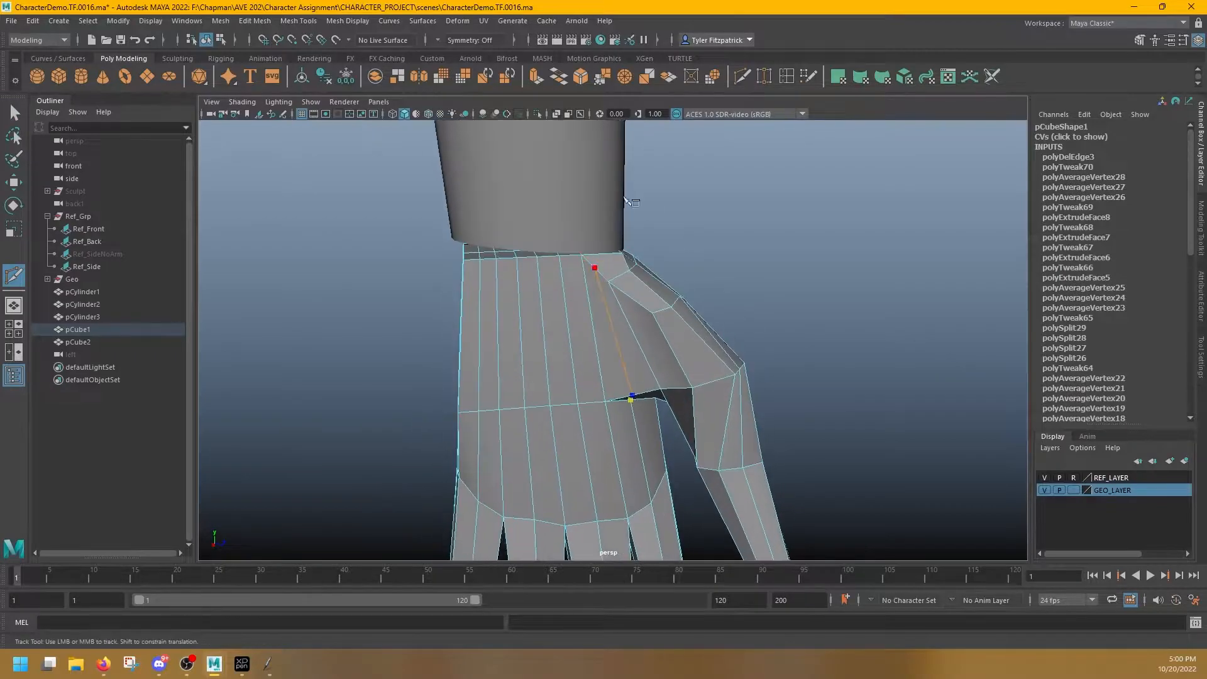
{"action": "key", "text": "4"}
{"action": "left_click", "coordinate": [679, 247]}
{"action": "key", "text": "q"}
{"action": "key", "text": "5"}
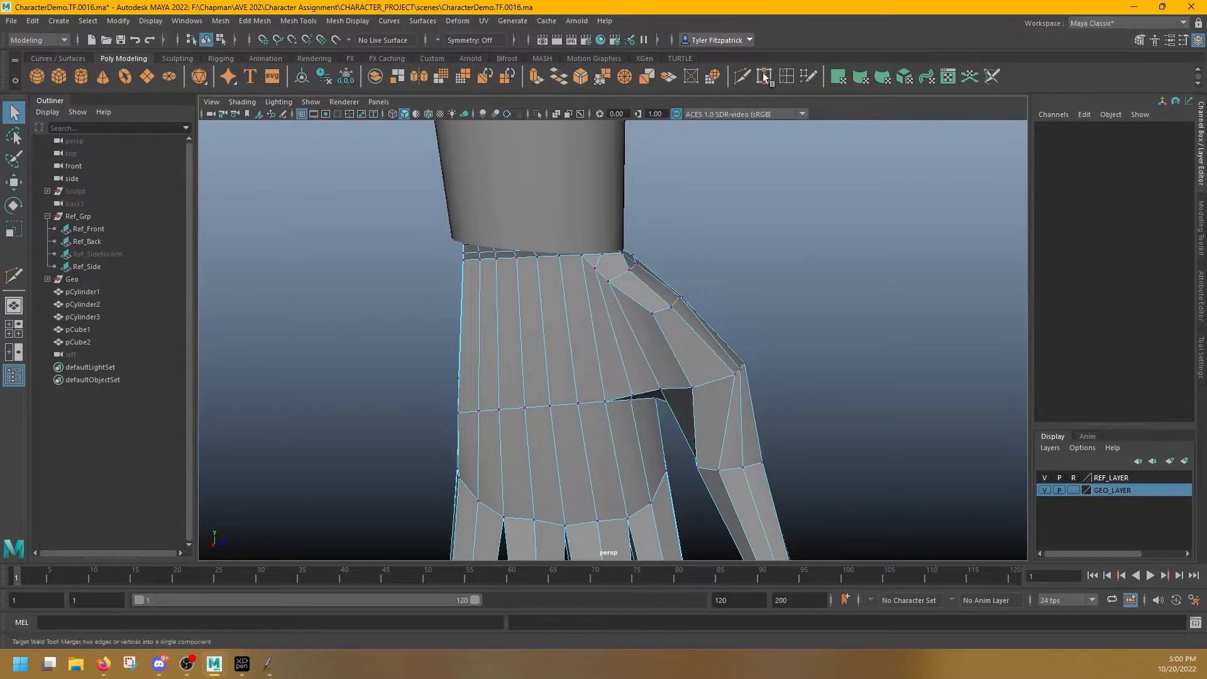
Select the vertex at the base of the thumb near the wrist, retrying after undoing the first selection
{"action": "left_click_drag", "start_coordinate": [636, 395], "coordinate": [652, 395], "text": "alt"}
{"action": "middle_click_drag", "start_coordinate": [652, 321], "coordinate": [673, 343], "text": "alt"}
{"action": "key", "text": "q"}
{"action": "right_click_drag", "start_coordinate": [600, 283], "coordinate": [547, 283]}
{"action": "left_click", "coordinate": [631, 312]}
{"action": "key", "text": "ctrl+z"}
{"action": "key", "text": "ctrl+z"}
{"action": "right_click", "coordinate": [645, 320]}
{"action": "left_click", "coordinate": [630, 310]}
{"action": "key", "text": "w"}
{"action": "left_click_drag", "start_coordinate": [679, 397], "coordinate": [631, 358], "text": "alt"}
Smooth the vertices around the thumb base with Average Vertices, undoing the excess repeats
{"action": "key", "text": "q"}
{"action": "right_click_drag", "start_coordinate": [636, 192], "coordinate": [686, 204], "text": "shift"}
{"action": "left_click_drag", "start_coordinate": [688, 210], "coordinate": [496, 206], "text": "alt"}
{"action": "left_click", "coordinate": [510, 217]}
{"action": "key", "text": "g"}
{"action": "left_click", "coordinate": [467, 345]}
{"action": "key", "text": "g"}
{"action": "key", "text": "ctrl+z"}
{"action": "key", "text": "ctrl+z"}
{"action": "key", "text": "ctrl+z"}
Select the vertex between the thumb and palm and compare the hand with the front and side drawings
{"action": "key", "text": "w"}
{"action": "left_click", "coordinate": [468, 344]}
{"action": "left_click_drag", "start_coordinate": [482, 361], "coordinate": [619, 360], "text": "alt"}
{"action": "left_click_drag", "start_coordinate": [509, 319], "coordinate": [739, 306], "text": "alt"}
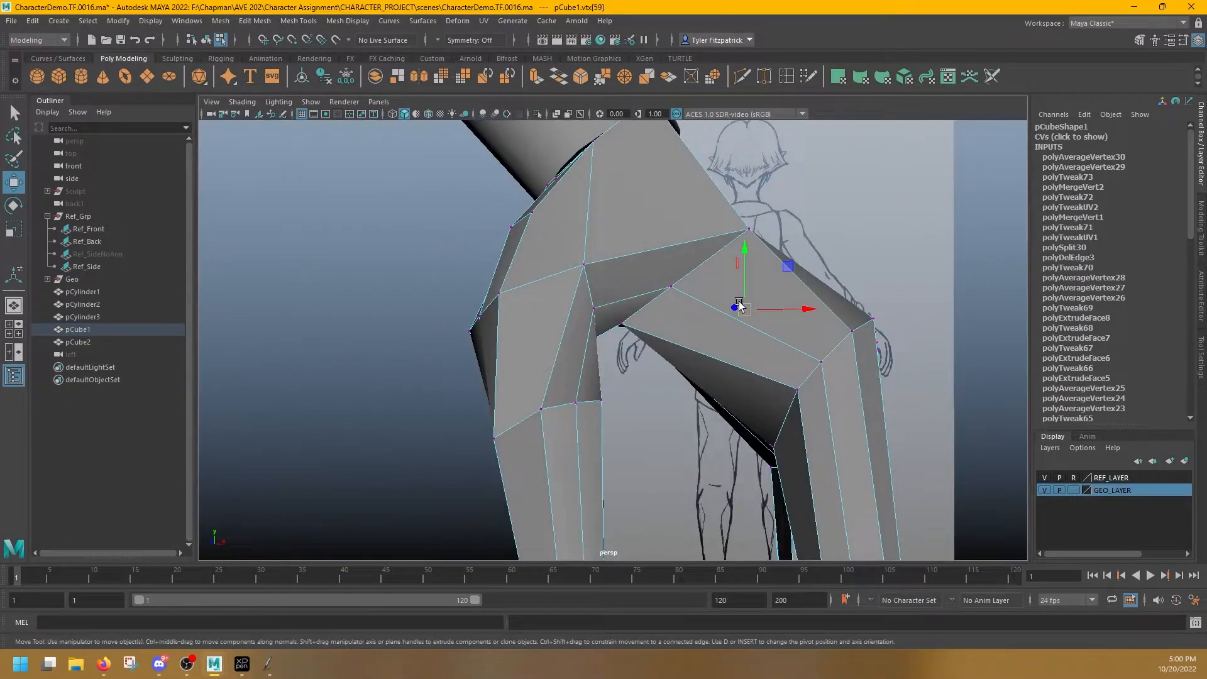
{"action": "key", "text": "space"}
{"action": "key", "text": "space"}
{"action": "key", "text": "space"}
{"action": "key", "text": "space"}
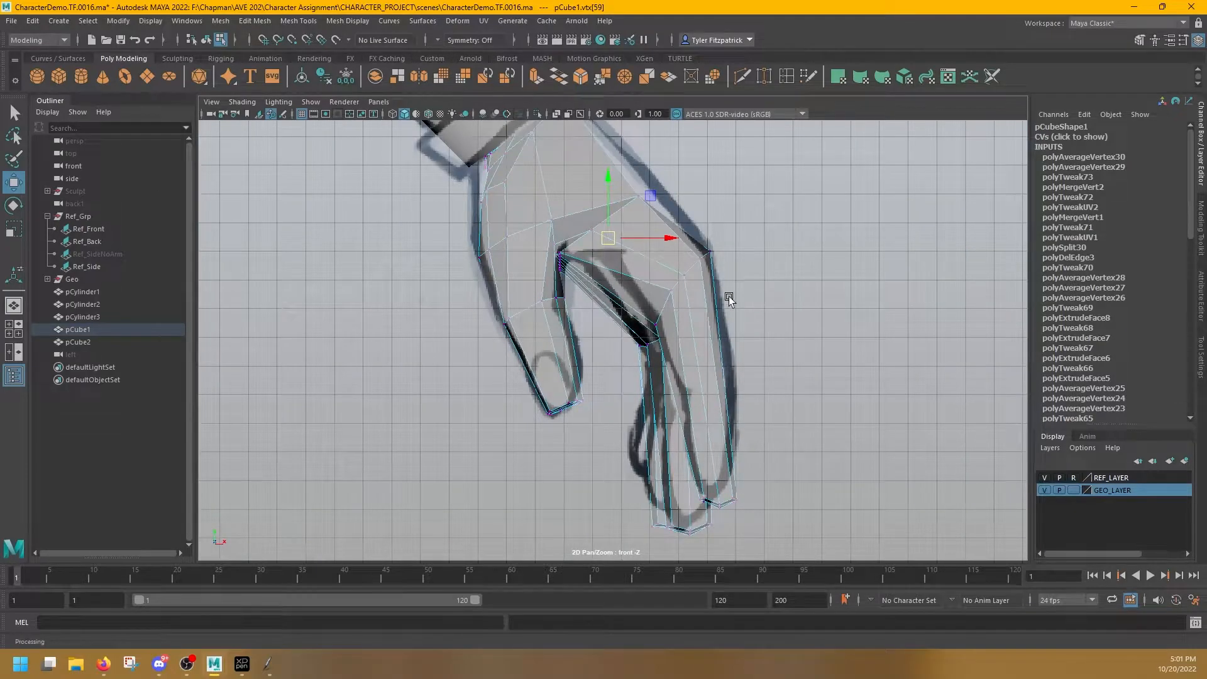
{"action": "key", "text": "space"}
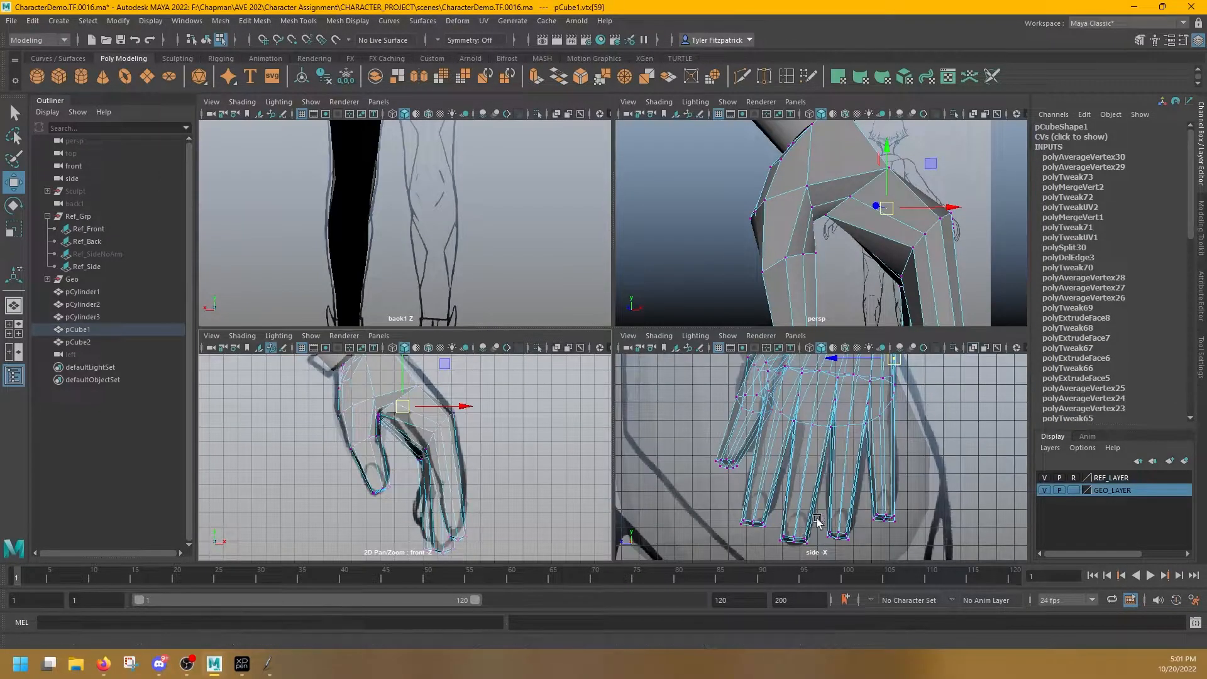
{"action": "key", "text": "space"}
{"action": "key", "text": "space"}
{"action": "key", "text": "space"}
{"action": "left_click_drag", "start_coordinate": [892, 226], "coordinate": [658, 246], "text": "alt"}
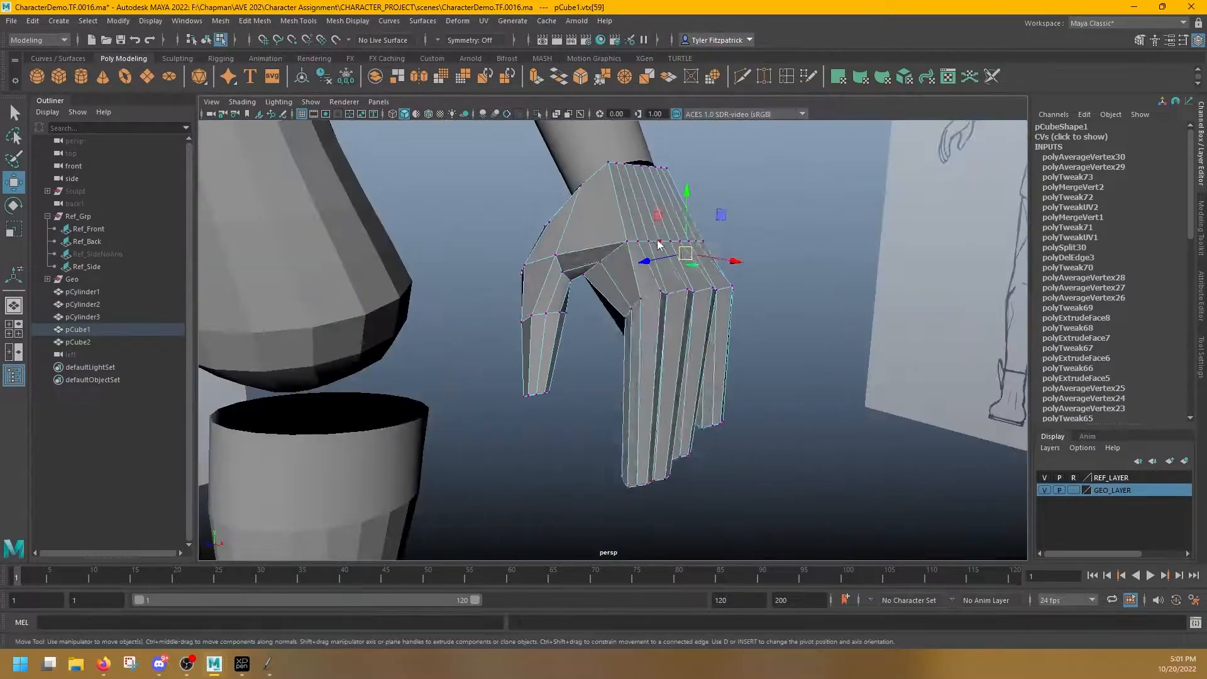
Select the edge running from the wrist to the gap beside the thumb and reposition it
{"action": "right_click_drag", "start_coordinate": [658, 246], "coordinate": [698, 205]}
{"action": "left_click_drag", "start_coordinate": [566, 264], "coordinate": [695, 261], "text": "alt"}
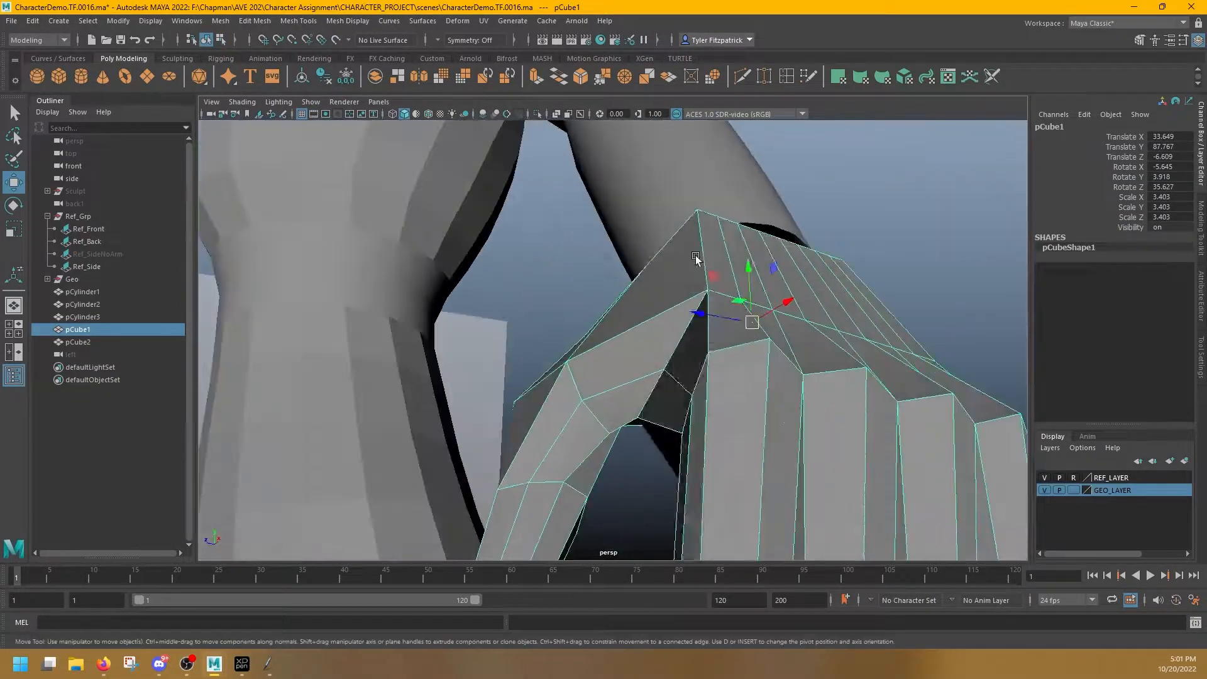
{"action": "right_click_drag", "start_coordinate": [697, 261], "coordinate": [697, 220]}
{"action": "left_click", "coordinate": [704, 245]}
{"action": "left_click_drag", "start_coordinate": [761, 277], "coordinate": [667, 272], "text": "alt"}
{"action": "left_click_drag", "start_coordinate": [970, 262], "coordinate": [748, 280], "text": "alt"}
{"action": "left_click", "coordinate": [708, 277]}
{"action": "left_click_drag", "start_coordinate": [681, 276], "coordinate": [718, 315]}
Select the side vertex on the mid-hand edge loop and check the hand's shape in smooth preview
{"action": "key", "text": "e"}
{"action": "key", "text": "q"}
{"action": "left_click", "coordinate": [692, 250]}
{"action": "key", "text": "w"}
{"action": "left_click_drag", "start_coordinate": [749, 267], "coordinate": [667, 263], "text": "alt"}
{"action": "right_click_drag", "start_coordinate": [627, 319], "coordinate": [569, 320]}
{"action": "left_click", "coordinate": [582, 424]}
{"action": "left_click_drag", "start_coordinate": [729, 415], "coordinate": [551, 413], "text": "alt"}
{"action": "left_click_drag", "start_coordinate": [482, 476], "coordinate": [784, 452], "text": "alt"}
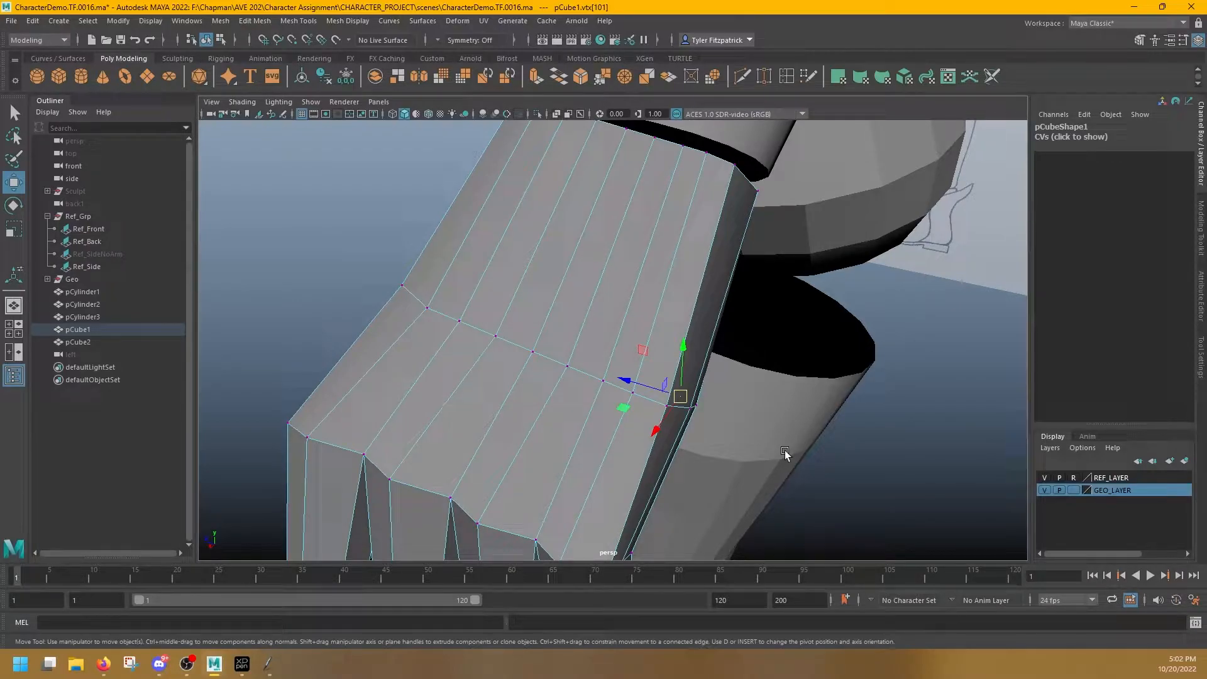
{"action": "left_click_drag", "start_coordinate": [785, 450], "coordinate": [547, 319], "text": "alt"}
{"action": "key", "text": "3"}
{"action": "key", "text": "1"}
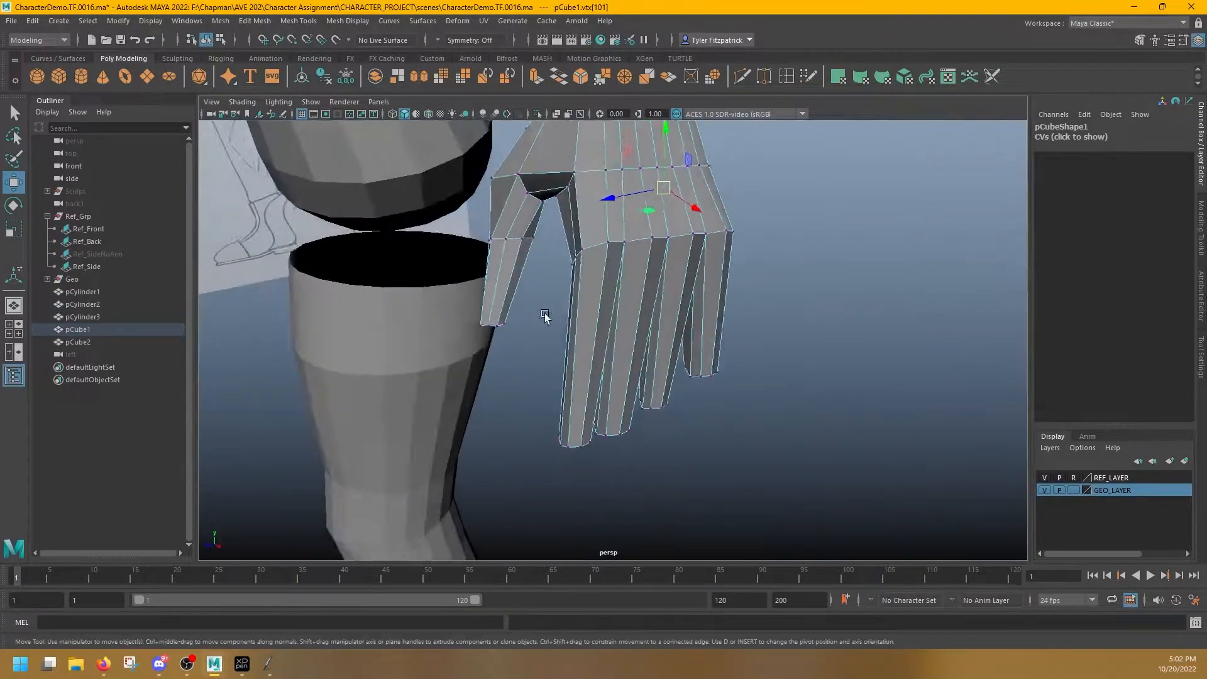
{"action": "scroll", "coordinate": [547, 318], "scroll_direction": "up", "scroll_amount": 4}
{"action": "left_click", "coordinate": [742, 77]}
{"action": "left_click_drag", "start_coordinate": [626, 314], "coordinate": [730, 286], "text": "alt"}
{"action": "key", "text": "space"}
{"action": "key", "text": "space"}
{"action": "left_click_drag", "start_coordinate": [655, 264], "coordinate": [812, 252], "text": "alt"}
{"action": "right_click_drag", "start_coordinate": [755, 251], "coordinate": [615, 250], "text": "alt"}
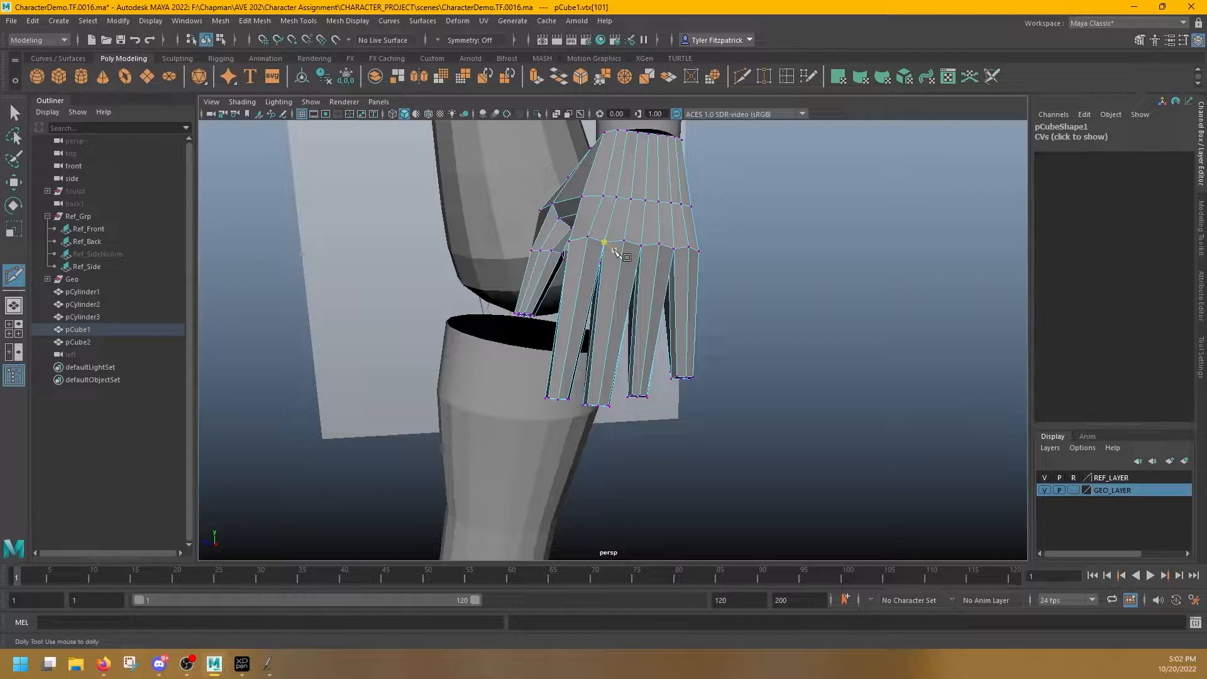
{"action": "scroll", "coordinate": [609, 304], "scroll_direction": "up", "scroll_amount": 3}
{"action": "left_click_drag", "start_coordinate": [613, 296], "coordinate": [677, 208], "text": "alt"}
Select an end face on one fingertip and move it slightly sideways
{"action": "key", "text": "q"}
{"action": "right_click", "coordinate": [673, 320]}
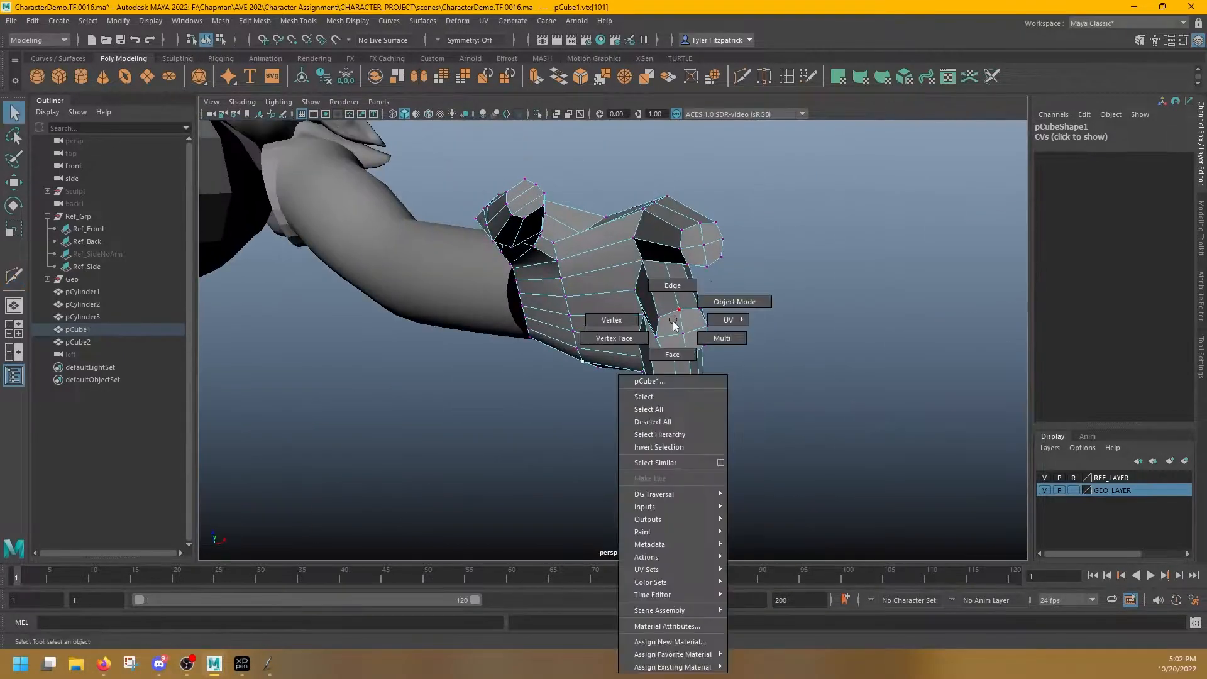
{"action": "left_click", "coordinate": [672, 354]}
{"action": "key", "text": "w"}
{"action": "key", "text": "q"}
{"action": "left_click", "coordinate": [679, 447]}
{"action": "key", "text": "w"}
{"action": "left_click_drag", "start_coordinate": [744, 443], "coordinate": [728, 445]}
Select the end faces of the neighbouring fingertips for moving and clear the selection
{"action": "key", "text": "q"}
{"action": "left_click", "coordinate": [690, 406], "text": "shift"}
{"action": "key", "text": "w"}
{"action": "key", "text": "q"}
{"action": "key", "text": "w"}
{"action": "key", "text": "q"}
{"action": "left_click", "coordinate": [693, 324]}
{"action": "key", "text": "w"}
{"action": "left_click_drag", "start_coordinate": [768, 353], "coordinate": [667, 363], "text": "alt"}
{"action": "left_click", "coordinate": [799, 251]}
Insert an edge loop across the middle of the index and middle fingers with Multi-Cut
{"action": "left_click", "coordinate": [741, 81]}
{"action": "left_click_drag", "start_coordinate": [685, 264], "coordinate": [519, 299], "text": "alt"}
{"action": "left_click", "coordinate": [576, 333], "text": "ctrl"}
{"action": "left_click", "coordinate": [654, 326], "text": "ctrl"}
Try to adjust the new edge loops across the index and middle fingers
{"action": "key", "text": "q"}
{"action": "double_click", "coordinate": [595, 350]}
{"action": "right_click_drag", "start_coordinate": [521, 300], "coordinate": [511, 277]}
{"action": "left_click", "coordinate": [509, 287]}
{"action": "left_click_drag", "start_coordinate": [509, 287], "coordinate": [773, 314], "text": "alt"}
{"action": "key", "text": "w"}
{"action": "double_click", "coordinate": [542, 322]}
{"action": "double_click", "coordinate": [596, 331], "text": "shift"}
{"action": "left_click_drag", "start_coordinate": [629, 291], "coordinate": [625, 264], "text": "alt"}
{"action": "key", "text": "ctrl+z"}
{"action": "key", "text": "ctrl+z"}
Switch to face selection and select the three adjoining faces on a fingertip's end for scaling
{"action": "key", "text": "ctrl+z"}
{"action": "key", "text": "ctrl+z"}
{"action": "right_click_drag", "start_coordinate": [632, 260], "coordinate": [632, 290]}
{"action": "left_click_drag", "start_coordinate": [629, 277], "coordinate": [597, 308], "text": "alt"}
{"action": "left_click", "coordinate": [552, 253]}
{"action": "left_click", "coordinate": [569, 255], "text": "shift"}
{"action": "left_click", "coordinate": [569, 270], "text": "shift"}
{"action": "key", "text": "r"}
Box-select the end vertices of a fingertip and scale them
{"action": "key", "text": "q"}
{"action": "right_click_drag", "start_coordinate": [598, 315], "coordinate": [591, 311]}
{"action": "left_click_drag", "start_coordinate": [570, 361], "coordinate": [622, 396]}
{"action": "key", "text": "r"}
{"action": "left_click_drag", "start_coordinate": [597, 331], "coordinate": [721, 348]}
Select the outer corner vertices on the little and ring fingertips and move them up slightly
{"action": "left_click", "coordinate": [701, 377]}
{"action": "left_click", "coordinate": [700, 378]}
{"action": "left_click", "coordinate": [740, 379], "text": "shift"}
{"action": "key", "text": "w"}
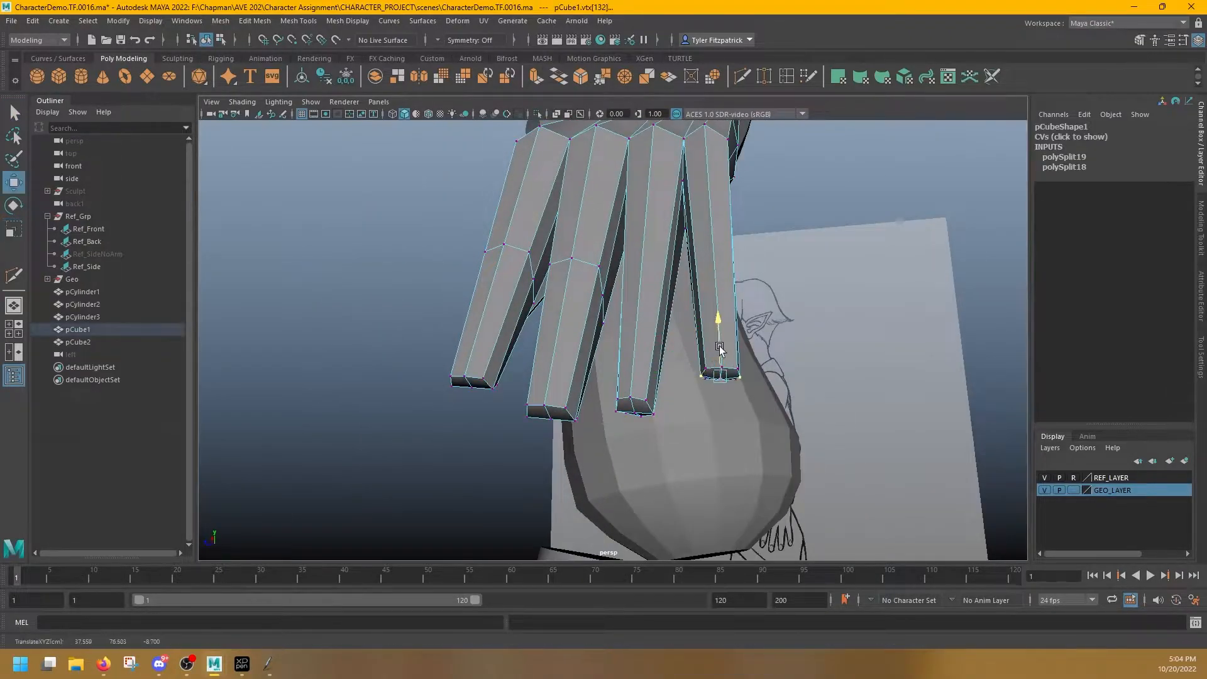
{"action": "left_click", "coordinate": [617, 412], "text": "shift"}
{"action": "left_click_drag", "start_coordinate": [634, 389], "coordinate": [634, 385]}
Select the two outer corner vertices of the middle fingertip and raise them slightly
{"action": "left_click_drag", "start_coordinate": [634, 387], "coordinate": [689, 406], "text": "alt"}
{"action": "left_click", "coordinate": [549, 433]}
{"action": "left_click", "coordinate": [595, 435], "text": "shift"}
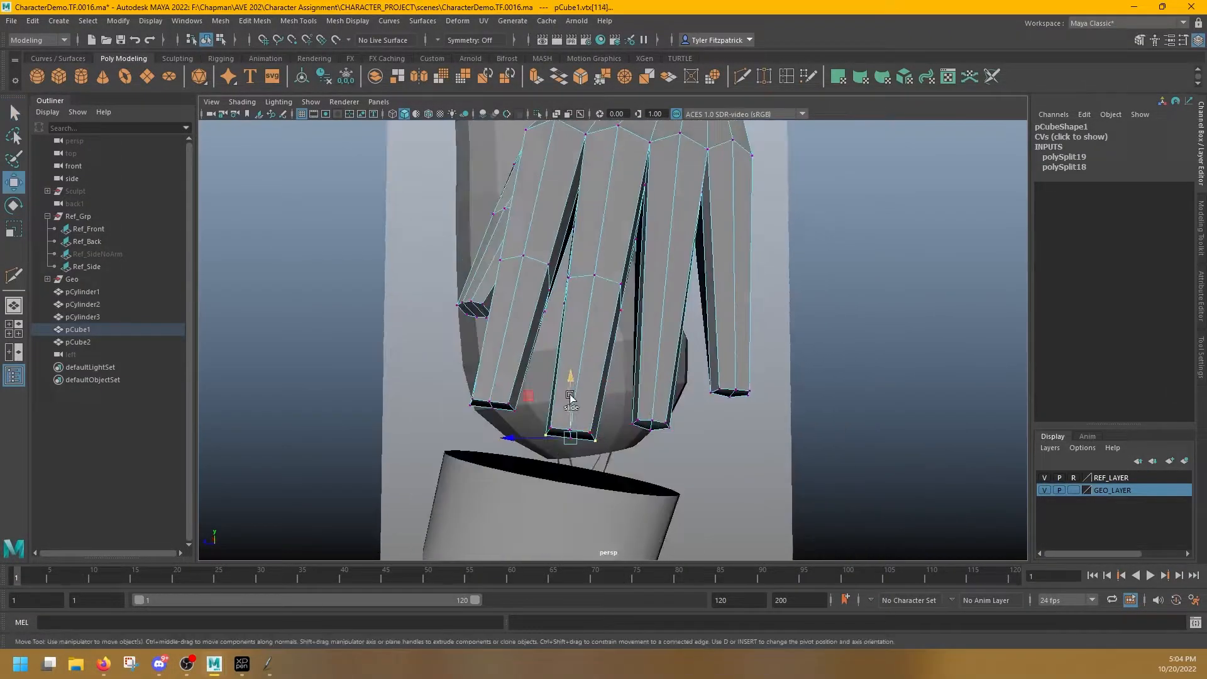
{"action": "left_click_drag", "start_coordinate": [572, 397], "coordinate": [571, 394]}
{"action": "left_click_drag", "start_coordinate": [572, 396], "coordinate": [603, 408], "text": "alt"}
Select the two outer corner vertices of the index fingertip for moving
{"action": "key", "text": "q"}
{"action": "left_click", "coordinate": [500, 414]}
{"action": "left_click_drag", "start_coordinate": [505, 415], "coordinate": [574, 314], "text": "alt"}
{"action": "left_click", "coordinate": [532, 395], "text": "shift"}
{"action": "key", "text": "w"}
{"action": "right_click", "coordinate": [571, 312]}
Select the ring finger's end faces in the side view and rotate them slightly to match the finger's angle
{"action": "key", "text": "space"}
{"action": "key", "text": "space"}
{"action": "middle_click_drag", "start_coordinate": [663, 407], "coordinate": [625, 376], "text": "alt"}
{"action": "right_click_drag", "start_coordinate": [613, 319], "coordinate": [598, 366]}
{"action": "mouse_move", "coordinate": [575, 468]}
{"action": "left_mouse_down"}
{"action": "mouse_move", "coordinate": [654, 428]}
{"action": "mouse_move", "coordinate": [584, 447]}
{"action": "left_mouse_up"}
{"action": "key", "text": "e"}
{"action": "left_click_drag", "start_coordinate": [672, 461], "coordinate": [673, 470]}
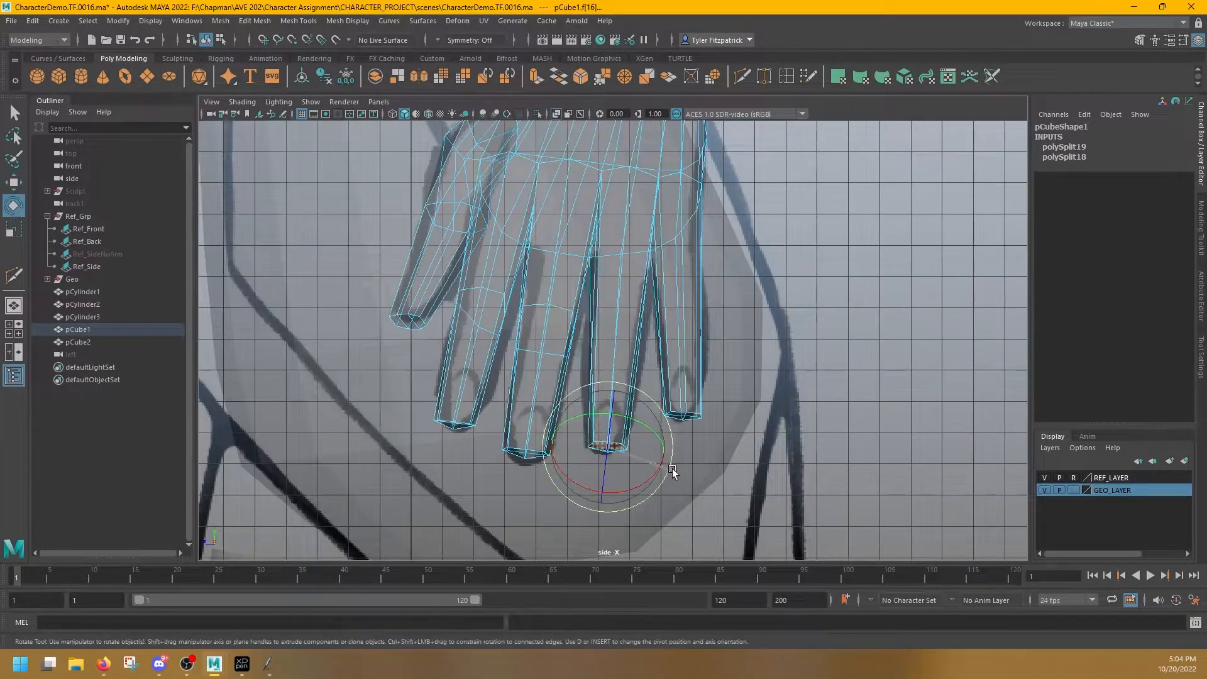
{"action": "left_click", "coordinate": [651, 450]}
Insert matching edge loops across the middle of the ring and little fingers with Multi-Cut
{"action": "key", "text": "space"}
{"action": "key", "text": "space"}
{"action": "left_click_drag", "start_coordinate": [857, 315], "coordinate": [568, 318], "text": "alt"}
{"action": "right_click_drag", "start_coordinate": [542, 294], "coordinate": [527, 269]}
{"action": "key", "text": "y"}
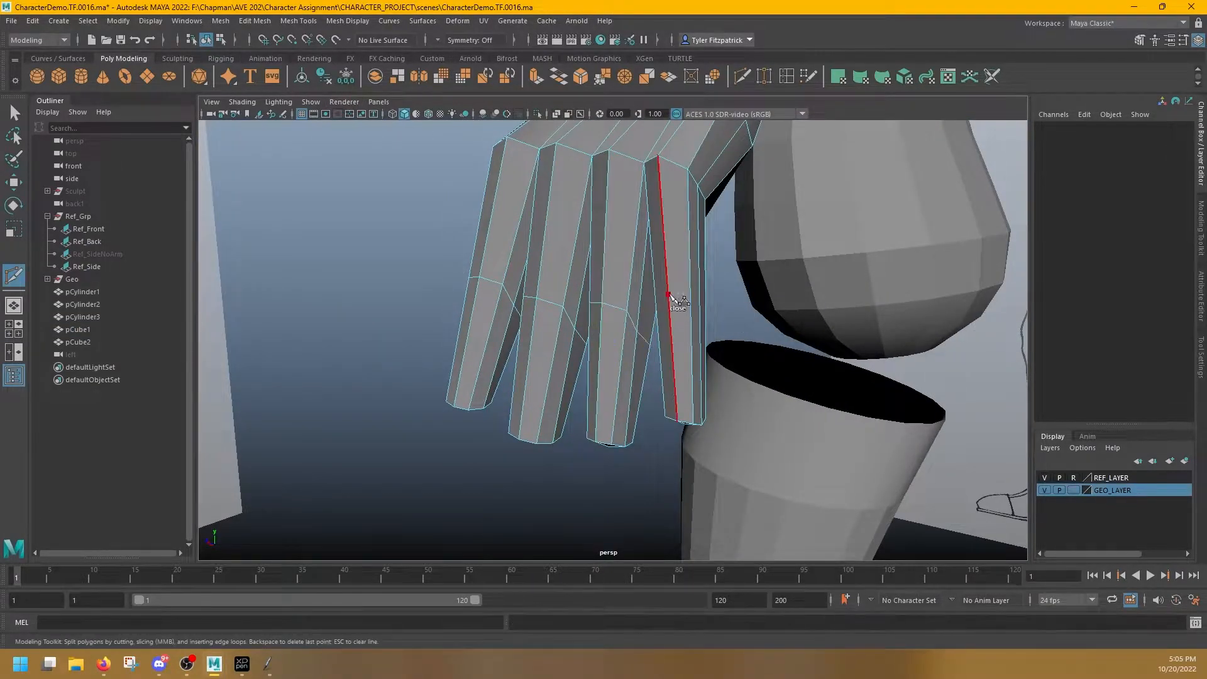
{"action": "left_click", "coordinate": [667, 294], "text": "ctrl"}
Select the middle edge loops on the fingers and move them up slightly
{"action": "left_click_drag", "start_coordinate": [667, 294], "coordinate": [817, 280], "text": "alt"}
{"action": "key", "text": "q"}
{"action": "double_click", "coordinate": [731, 278], "text": "shift"}
{"action": "left_click_drag", "start_coordinate": [733, 279], "coordinate": [843, 292], "text": "alt"}
{"action": "key", "text": "w"}
{"action": "left_click_drag", "start_coordinate": [679, 277], "coordinate": [677, 260]}
Insert a second joint edge loop across the lower half of each finger with Multi-Cut
{"action": "key", "text": "space"}
{"action": "key", "text": "space"}
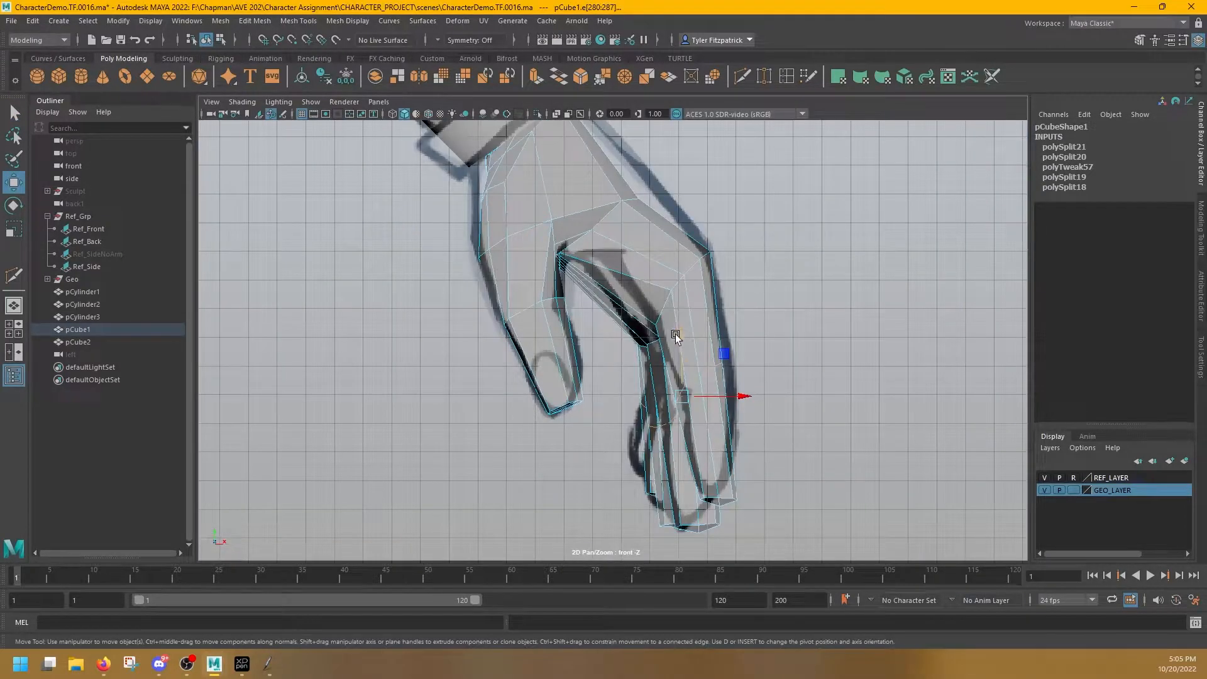
{"action": "key", "text": "space"}
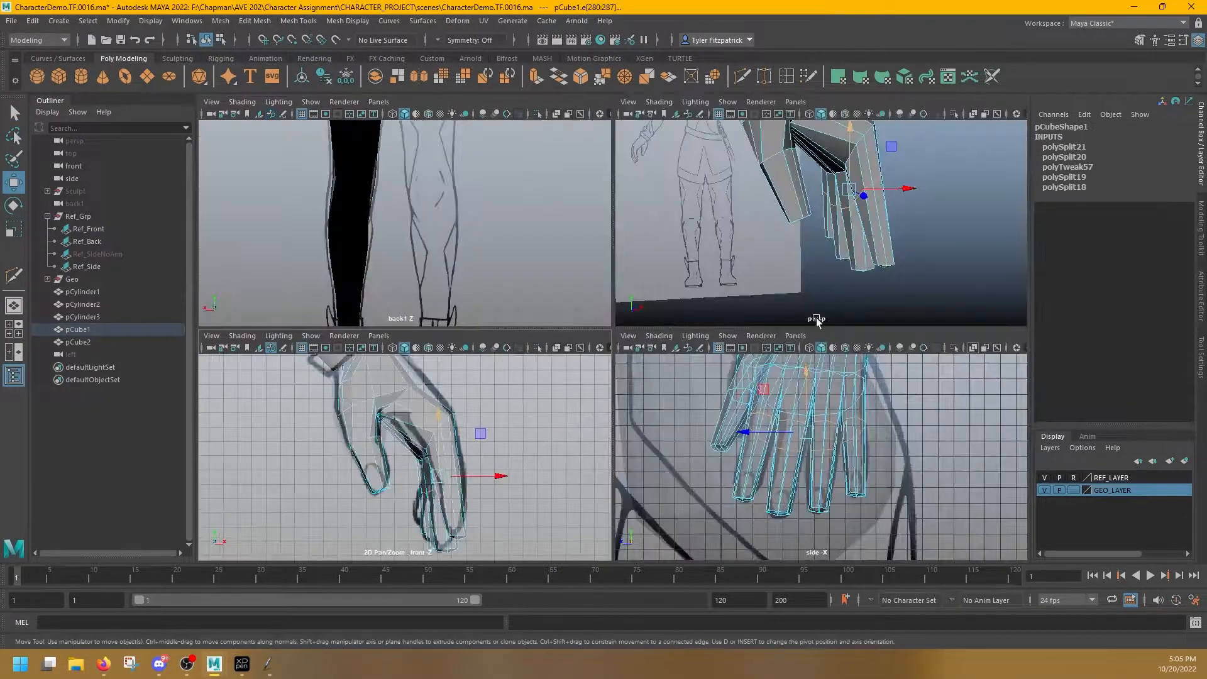
{"action": "key", "text": "space"}
{"action": "left_click", "coordinate": [614, 385], "text": "ctrl"}
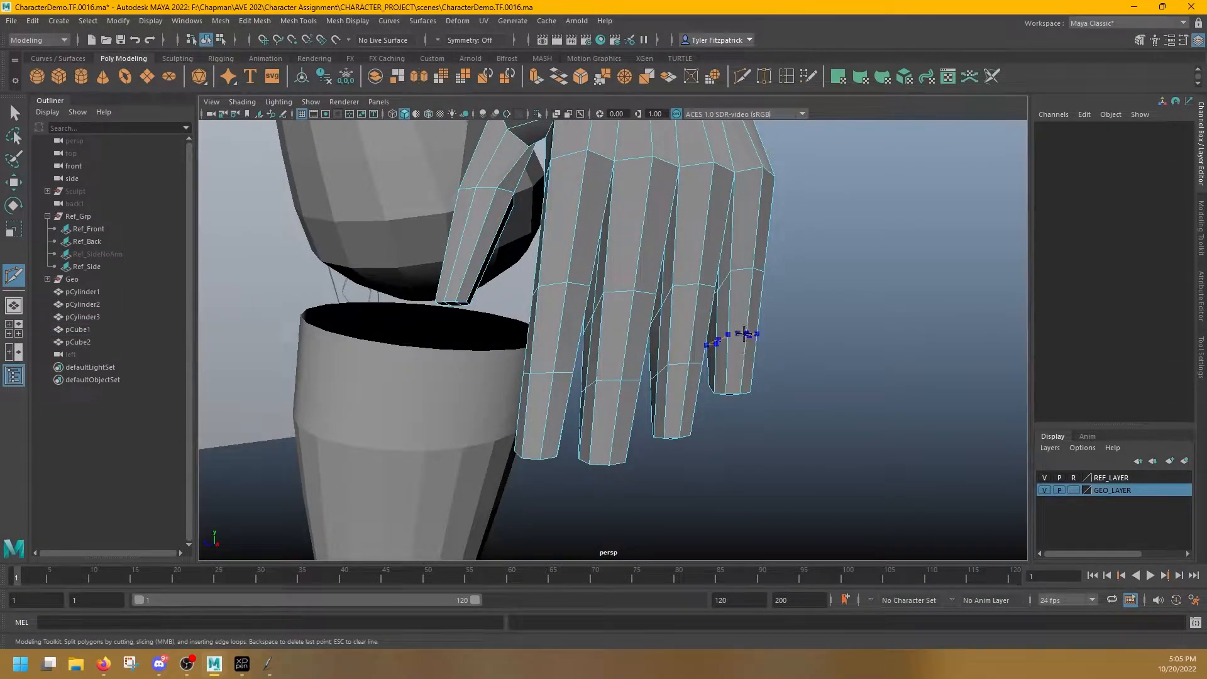
{"action": "left_click", "coordinate": [744, 334], "text": "ctrl"}
{"action": "left_click_drag", "start_coordinate": [742, 336], "coordinate": [660, 364], "text": "alt"}
Select the middle joint loops of the fingers and align them with the finger bend in the front drawing
{"action": "key", "text": "q"}
{"action": "key", "text": "w"}
{"action": "mouse_move", "coordinate": [742, 328]}
{"action": "left_mouse_down", "text": "alt"}
{"action": "mouse_move", "coordinate": [643, 354]}
{"action": "mouse_move", "coordinate": [708, 391]}
{"action": "mouse_move", "coordinate": [749, 340]}
{"action": "left_mouse_up", "text": "alt"}
{"action": "key", "text": "q"}
{"action": "double_click", "coordinate": [675, 286]}
{"action": "key", "text": "space"}
{"action": "key", "text": "space"}
{"action": "right_click_drag", "start_coordinate": [604, 392], "coordinate": [654, 391], "text": "alt"}
{"action": "key", "text": "w"}
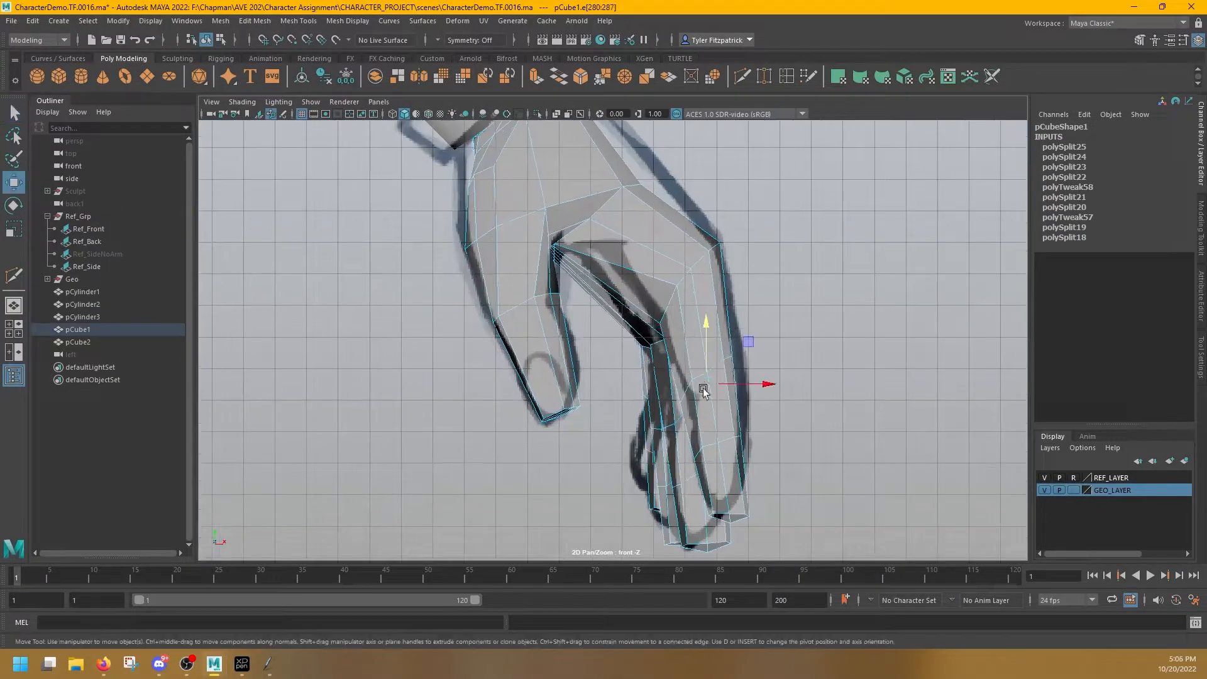
{"action": "key", "text": "space"}
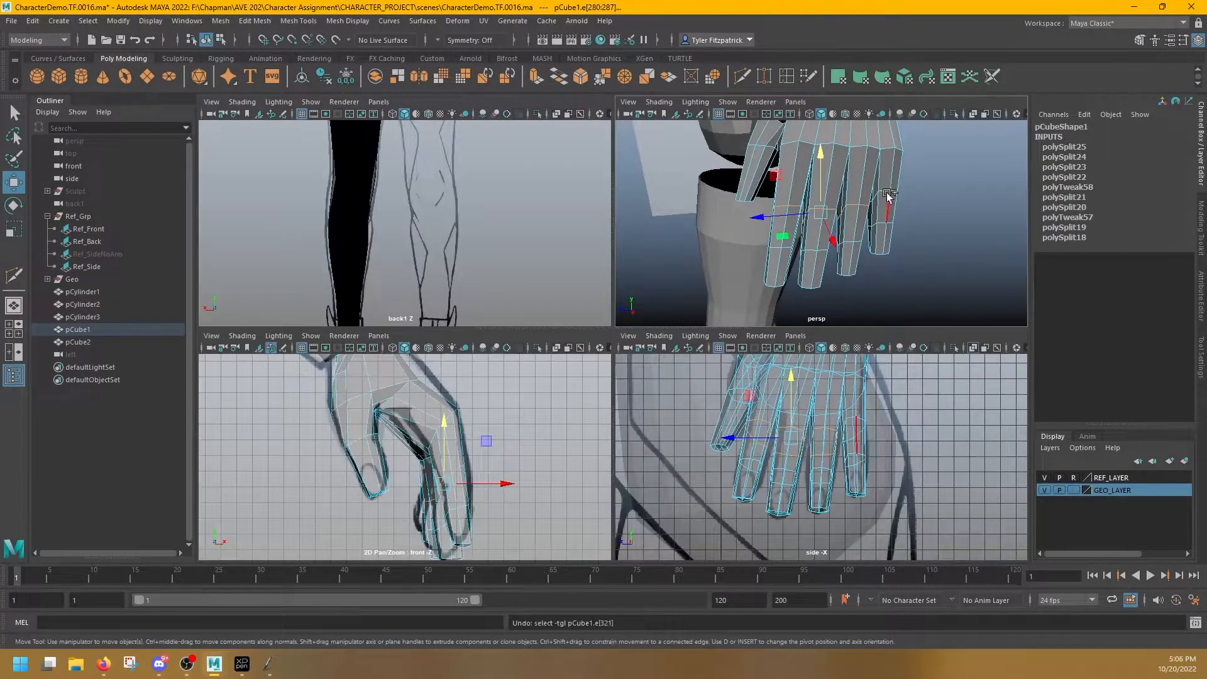
{"action": "key", "text": "space"}
Select the lower joint loops of the fingers and move them to shape the outer finger joints
{"action": "left_click_drag", "start_coordinate": [886, 192], "coordinate": [735, 237], "text": "alt"}
{"action": "mouse_move", "coordinate": [776, 272]}
{"action": "left_mouse_down", "text": "alt"}
{"action": "mouse_move", "coordinate": [585, 246]}
{"action": "mouse_move", "coordinate": [588, 330]}
{"action": "left_mouse_up", "text": "alt"}
{"action": "key", "text": "q"}
{"action": "double_click", "coordinate": [515, 342]}
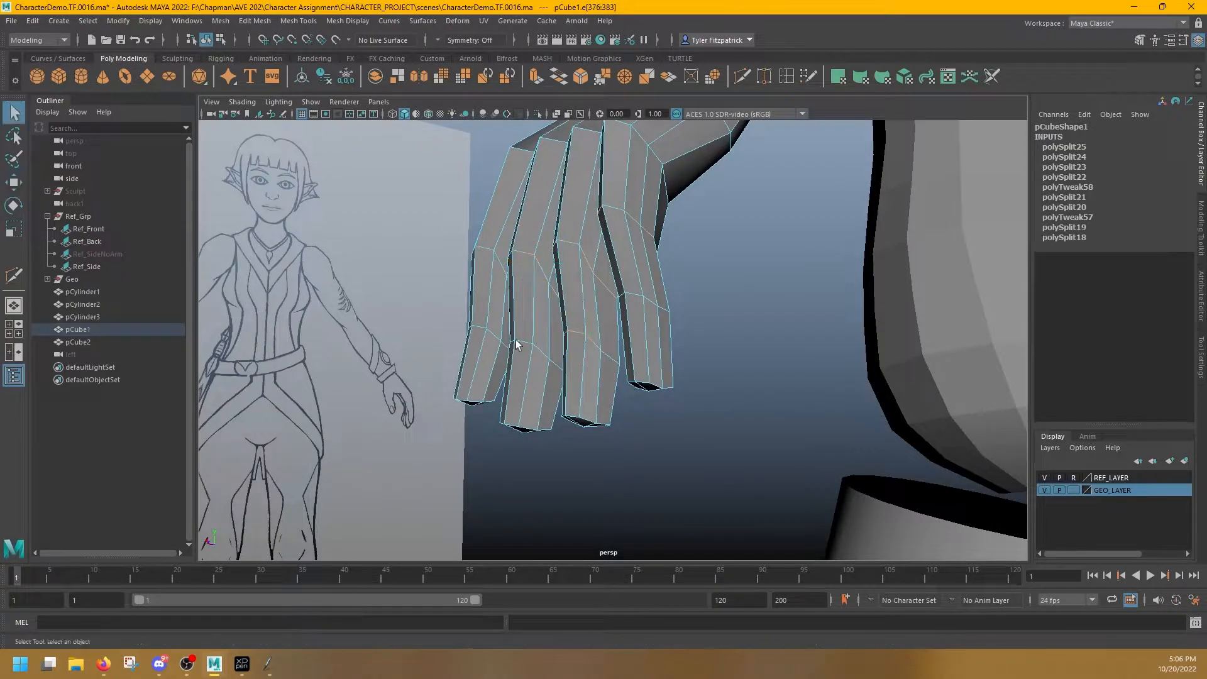
{"action": "double_click", "coordinate": [639, 293], "text": "shift"}
{"action": "key", "text": "w"}
{"action": "left_click_drag", "start_coordinate": [680, 296], "coordinate": [578, 326], "text": "alt"}
{"action": "left_click_drag", "start_coordinate": [489, 344], "coordinate": [644, 303]}
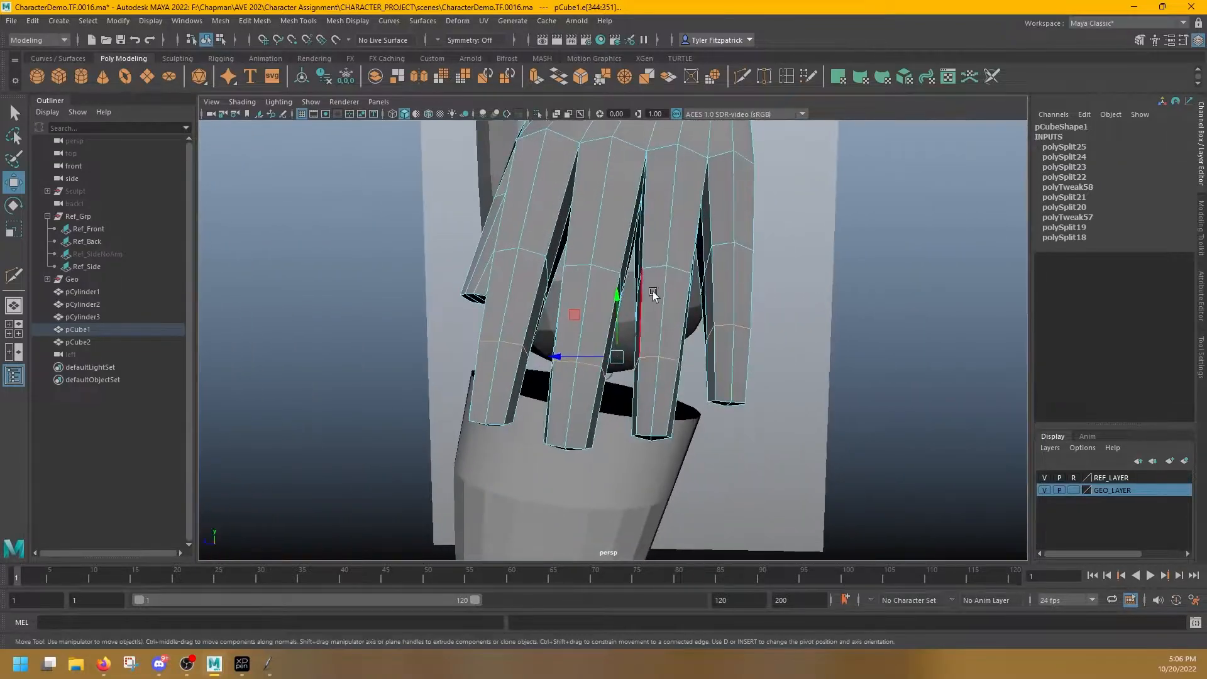
Select the middle joint loops across the four fingers and adjust their height along the fingers
{"action": "key", "text": "q"}
{"action": "double_click", "coordinate": [578, 268]}
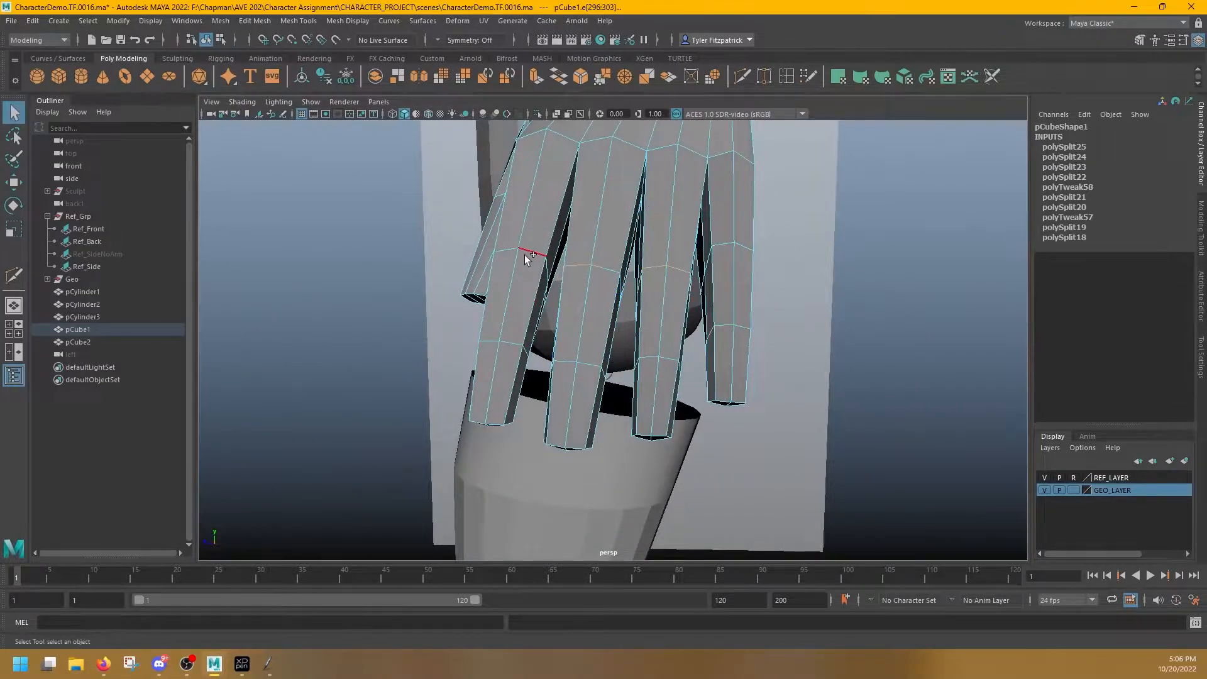
{"action": "double_click", "coordinate": [722, 243], "text": "shift"}
{"action": "left_click_drag", "start_coordinate": [585, 315], "coordinate": [693, 241], "text": "alt"}
{"action": "key", "text": "w"}
{"action": "left_click_drag", "start_coordinate": [814, 278], "coordinate": [682, 269], "text": "alt"}
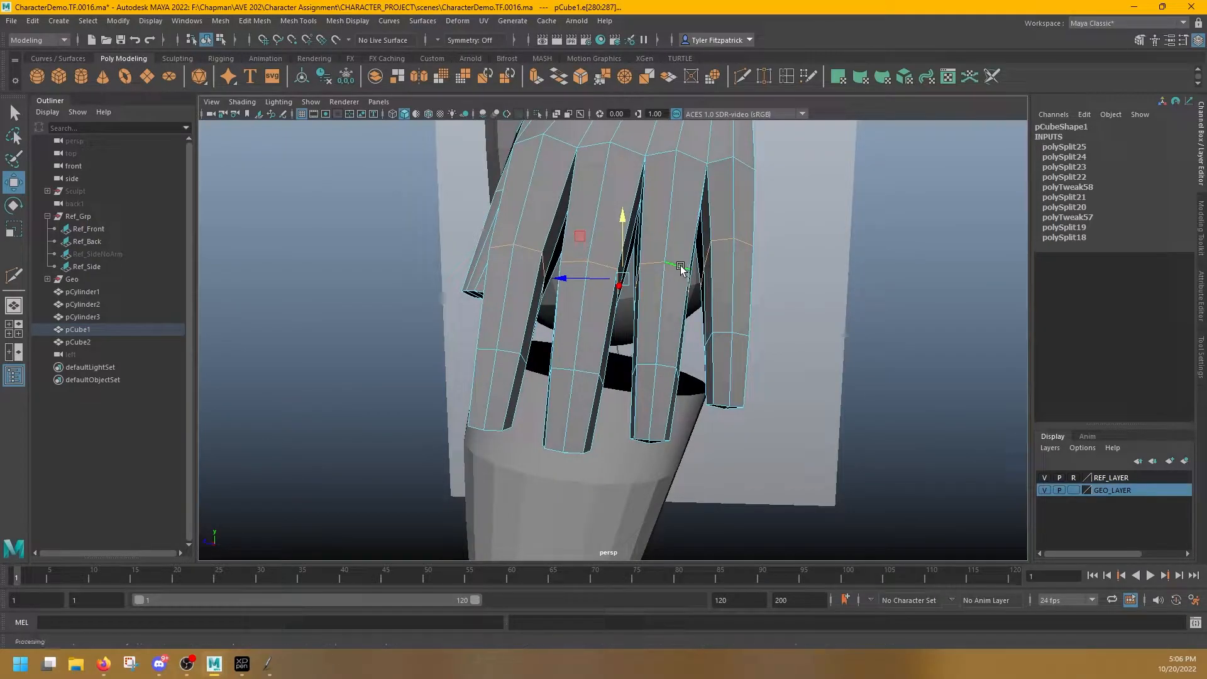
{"action": "left_click_drag", "start_coordinate": [683, 266], "coordinate": [719, 290], "text": "alt"}
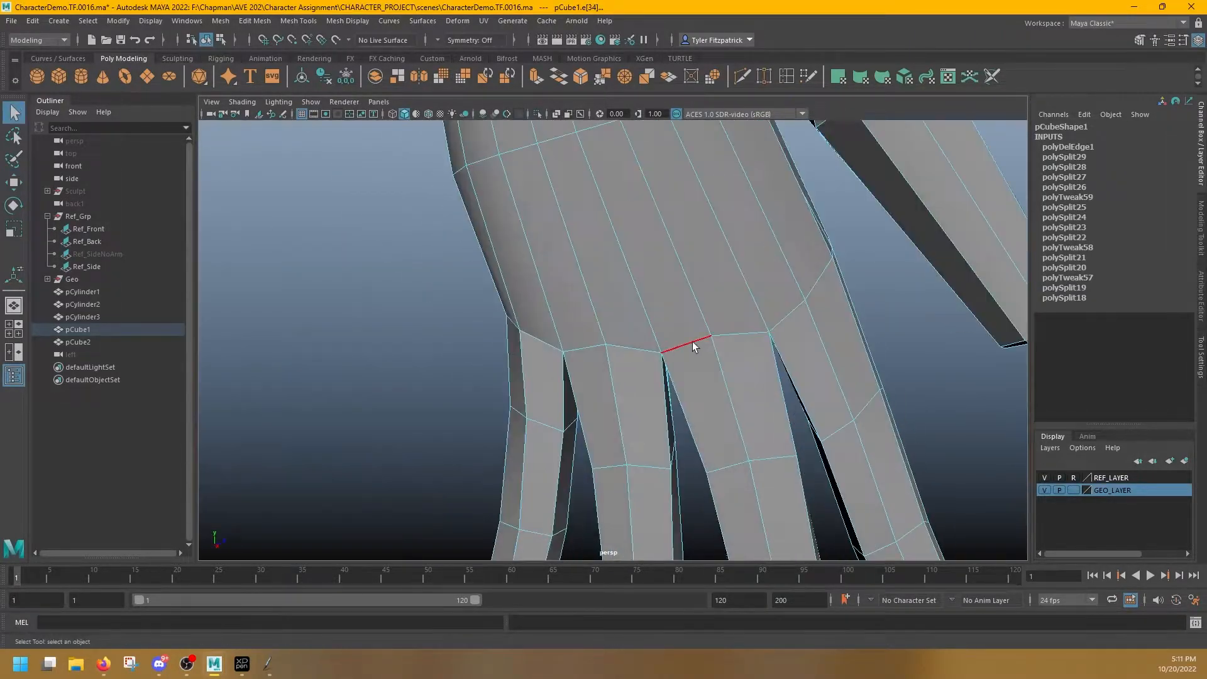
Select the knuckle edges at the base of a middle finger and move them to shape the knuckle
{"action": "left_click", "coordinate": [693, 342], "text": "shift"}
{"action": "left_click_drag", "start_coordinate": [693, 342], "coordinate": [618, 334], "text": "alt"}
{"action": "key", "text": "b"}
{"action": "key", "text": "w"}
{"action": "left_click_drag", "start_coordinate": [618, 333], "coordinate": [597, 334], "text": "alt"}
{"action": "left_click_drag", "start_coordinate": [597, 333], "coordinate": [707, 272]}
Select neighbouring edges on the back of the hand and rotate them to follow the knuckle line
{"action": "key", "text": "q"}
{"action": "left_click", "coordinate": [660, 308]}
{"action": "key", "text": "w"}
{"action": "left_click", "coordinate": [569, 262], "text": "shift"}
{"action": "key", "text": "e"}
{"action": "left_click_drag", "start_coordinate": [707, 272], "coordinate": [667, 304], "text": "alt"}
Select more edges around the knuckles and move them to even out the back of the hand
{"action": "left_click", "coordinate": [667, 305]}
{"action": "left_click", "coordinate": [622, 301], "text": "shift"}
{"action": "key", "text": "q"}
{"action": "left_click", "coordinate": [561, 251]}
{"action": "left_click_drag", "start_coordinate": [556, 298], "coordinate": [619, 213], "text": "alt"}
{"action": "key", "text": "w"}
{"action": "left_click_drag", "start_coordinate": [619, 214], "coordinate": [648, 340]}
Adjust individual components along the knuckle row, fitting the back of the hand to the front drawing
{"action": "key", "text": "q"}
{"action": "left_click", "coordinate": [657, 243]}
{"action": "key", "text": "w"}
{"action": "key", "text": "q"}
{"action": "left_click_drag", "start_coordinate": [684, 300], "coordinate": [619, 268], "text": "alt"}
{"action": "left_click", "coordinate": [628, 329]}
{"action": "left_click_drag", "start_coordinate": [619, 267], "coordinate": [623, 261]}
{"action": "left_click_drag", "start_coordinate": [623, 260], "coordinate": [633, 203], "text": "alt"}
{"action": "left_click", "coordinate": [673, 261]}
{"action": "left_click", "coordinate": [686, 267]}
{"action": "key", "text": "space"}
{"action": "key", "text": "space"}
{"action": "left_click_drag", "start_coordinate": [684, 240], "coordinate": [689, 229]}
{"action": "key", "text": "space"}
Select vertices on the back of the hand, even them out with Average Vertices, and reposition them slightly
{"action": "left_click_drag", "start_coordinate": [740, 278], "coordinate": [851, 167], "text": "alt"}
{"action": "right_click_drag", "start_coordinate": [852, 167], "coordinate": [854, 181], "text": "alt"}
{"action": "right_click_drag", "start_coordinate": [852, 181], "coordinate": [794, 181]}
{"action": "key", "text": "q"}
{"action": "left_click", "coordinate": [828, 190]}
{"action": "left_click", "coordinate": [852, 201], "text": "shift"}
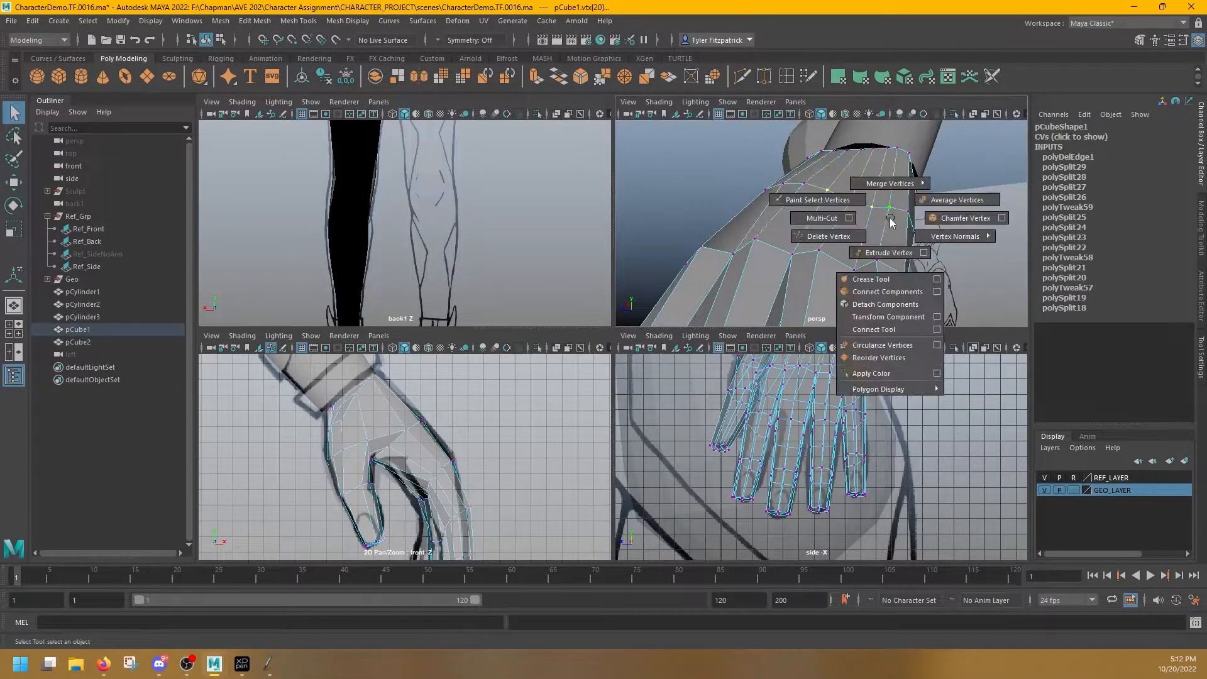
{"action": "left_click_drag", "start_coordinate": [885, 217], "coordinate": [868, 188], "text": "alt"}
{"action": "key", "text": "w"}
{"action": "left_click_drag", "start_coordinate": [870, 161], "coordinate": [871, 151]}
{"action": "key", "text": "g"}
{"action": "key", "text": "g"}
{"action": "left_click_drag", "start_coordinate": [880, 217], "coordinate": [1030, 234], "text": "alt"}
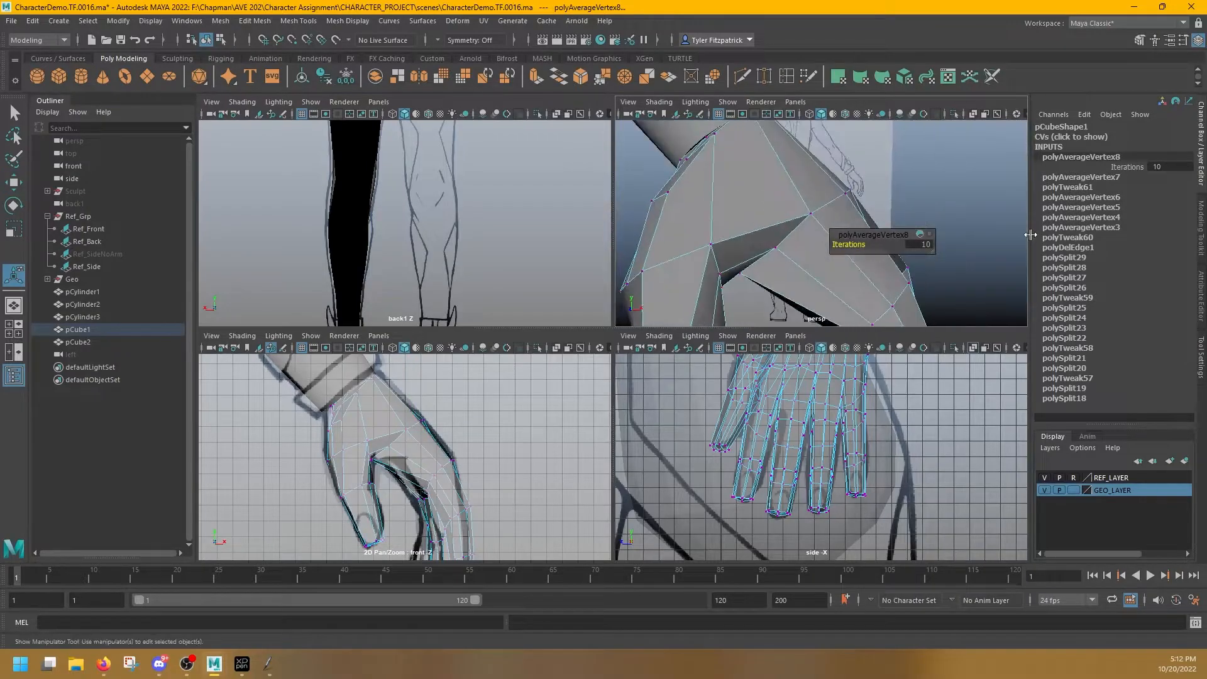
Select finger components in the front view and move them slightly sideways in the perspective view
{"action": "key", "text": "space"}
{"action": "key", "text": "space"}
{"action": "key", "text": "space"}
{"action": "right_click_drag", "start_coordinate": [558, 380], "coordinate": [601, 362], "text": "alt"}
{"action": "right_click_drag", "start_coordinate": [587, 415], "coordinate": [587, 377]}
{"action": "key", "text": "q"}
{"action": "left_click", "coordinate": [626, 436]}
{"action": "left_click_drag", "start_coordinate": [635, 424], "coordinate": [647, 405], "text": "alt"}
{"action": "right_click_drag", "start_coordinate": [654, 390], "coordinate": [593, 320]}
{"action": "key", "text": "space"}
{"action": "key", "text": "space"}
{"action": "left_click_drag", "start_coordinate": [791, 272], "coordinate": [698, 302], "text": "alt"}
{"action": "key", "text": "w"}
{"action": "left_click_drag", "start_coordinate": [481, 312], "coordinate": [458, 313]}
{"action": "left_click_drag", "start_coordinate": [566, 314], "coordinate": [503, 302], "text": "alt"}
Select all vertices of one finger's joint loop for repositioning beside the thumb
{"action": "key", "text": "q"}
{"action": "mouse_move", "coordinate": [566, 271]}
{"action": "left_mouse_down", "text": "alt"}
{"action": "mouse_move", "coordinate": [484, 258]}
{"action": "mouse_move", "coordinate": [390, 359]}
{"action": "mouse_move", "coordinate": [426, 246]}
{"action": "left_mouse_up", "text": "alt"}
{"action": "key", "text": "w"}
{"action": "double_click", "coordinate": [430, 364], "text": "shift"}
{"action": "left_click_drag", "start_coordinate": [433, 368], "coordinate": [646, 427], "text": "alt"}
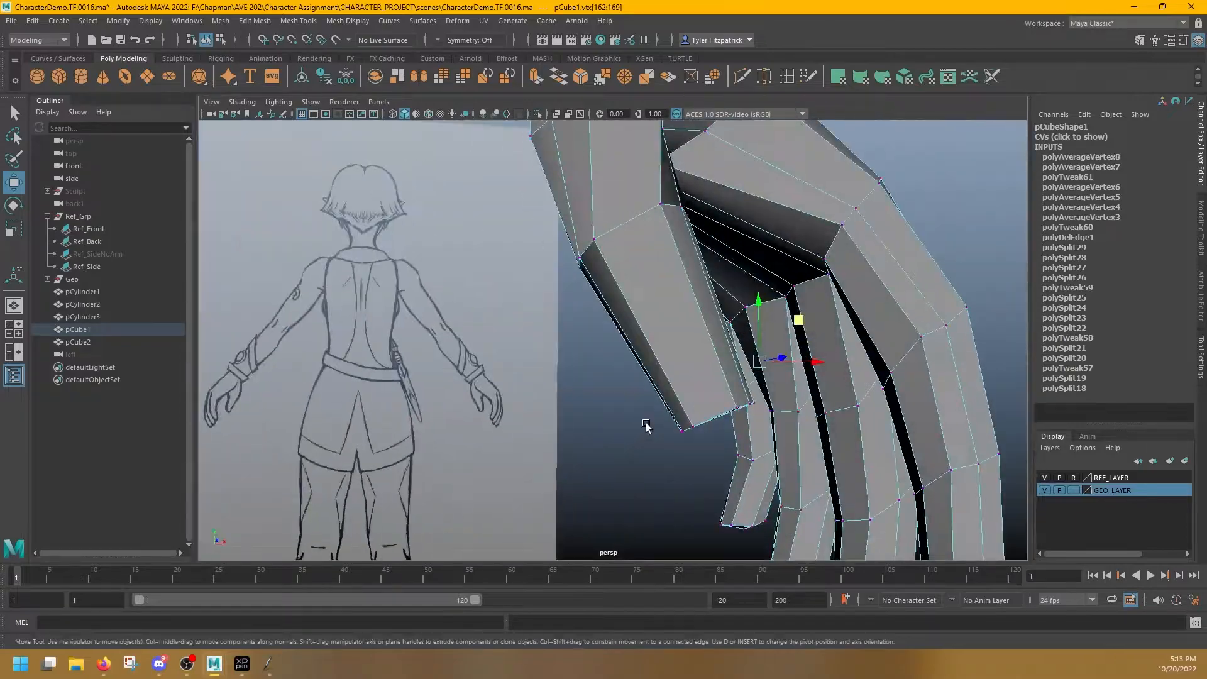
{"action": "left_click_drag", "start_coordinate": [792, 360], "coordinate": [699, 344], "text": "alt"}
{"action": "key", "text": "space"}
Select the vertices that need adjusting around the hand, removing the unwanted one from the selection
{"action": "middle_click_drag", "start_coordinate": [502, 481], "coordinate": [496, 414], "text": "alt"}
{"action": "left_click_drag", "start_coordinate": [812, 220], "coordinate": [905, 239], "text": "alt"}
{"action": "left_click", "coordinate": [900, 191]}
{"action": "left_click_drag", "start_coordinate": [899, 192], "coordinate": [577, 259], "text": "alt"}
{"action": "left_click", "coordinate": [829, 205], "text": "ctrl"}
{"action": "key", "text": "q"}
{"action": "left_click", "coordinate": [862, 183]}
{"action": "scroll", "coordinate": [397, 423], "scroll_direction": "up", "scroll_amount": 4}
Cut an additional edge into the hand mesh with Multi-Cut and select the neighbouring vertices
{"action": "key", "text": "space"}
{"action": "left_click", "coordinate": [579, 259]}
{"action": "left_click_drag", "start_coordinate": [579, 217], "coordinate": [560, 243]}
{"action": "left_click", "coordinate": [573, 281]}
{"action": "left_click", "coordinate": [556, 240]}
{"action": "left_click_drag", "start_coordinate": [559, 243], "coordinate": [535, 334], "text": "alt"}
{"action": "right_click_drag", "start_coordinate": [535, 334], "coordinate": [507, 334]}
{"action": "left_click_drag", "start_coordinate": [507, 334], "coordinate": [440, 295], "text": "alt"}
{"action": "left_click", "coordinate": [464, 334]}
{"action": "left_click", "coordinate": [616, 275]}
{"action": "left_click", "coordinate": [549, 217]}
{"action": "left_click_drag", "start_coordinate": [501, 193], "coordinate": [498, 268]}
{"action": "left_click", "coordinate": [639, 178]}
Select adjacent hand vertices with the Move tool to refine the surface around the new edge
{"action": "key", "text": "w"}
{"action": "left_click", "coordinate": [541, 230]}
{"action": "left_click_drag", "start_coordinate": [541, 230], "coordinate": [692, 214], "text": "alt"}
{"action": "left_click", "coordinate": [701, 221]}
{"action": "left_click", "coordinate": [719, 249], "text": "shift"}
{"action": "left_click_drag", "start_coordinate": [719, 252], "coordinate": [595, 226], "text": "alt"}
Move single vertices of the hand to smooth out the shape around the added edge
{"action": "key", "text": "q"}
{"action": "left_click", "coordinate": [556, 228]}
{"action": "key", "text": "w"}
{"action": "left_click_drag", "start_coordinate": [595, 227], "coordinate": [594, 271], "text": "ctrl+shift"}
{"action": "key", "text": "q"}
{"action": "left_click", "coordinate": [576, 243]}
{"action": "key", "text": "w"}
Switch to face selection and select the end faces of the fingertips
{"action": "scroll", "coordinate": [545, 179], "scroll_direction": "down", "scroll_amount": 5}
{"action": "scroll", "coordinate": [598, 256], "scroll_direction": "up", "scroll_amount": 4}
{"action": "left_click", "coordinate": [599, 444]}
{"action": "double_click", "coordinate": [623, 449], "text": "shift"}
{"action": "right_click_drag", "start_coordinate": [590, 259], "coordinate": [591, 294]}
{"action": "left_click_drag", "start_coordinate": [516, 371], "coordinate": [654, 302]}
Select the end faces of one fingertip and rotate them to match the finger's angle
{"action": "left_click_drag", "start_coordinate": [654, 302], "coordinate": [695, 283], "text": "alt"}
{"action": "key", "text": "e"}
{"action": "key", "text": "r"}
{"action": "key", "text": "q"}
{"action": "left_click", "coordinate": [691, 283]}
{"action": "key", "text": "e"}
{"action": "left_click_drag", "start_coordinate": [642, 333], "coordinate": [604, 368], "text": "alt"}
{"action": "left_click_drag", "start_coordinate": [654, 331], "coordinate": [681, 349]}
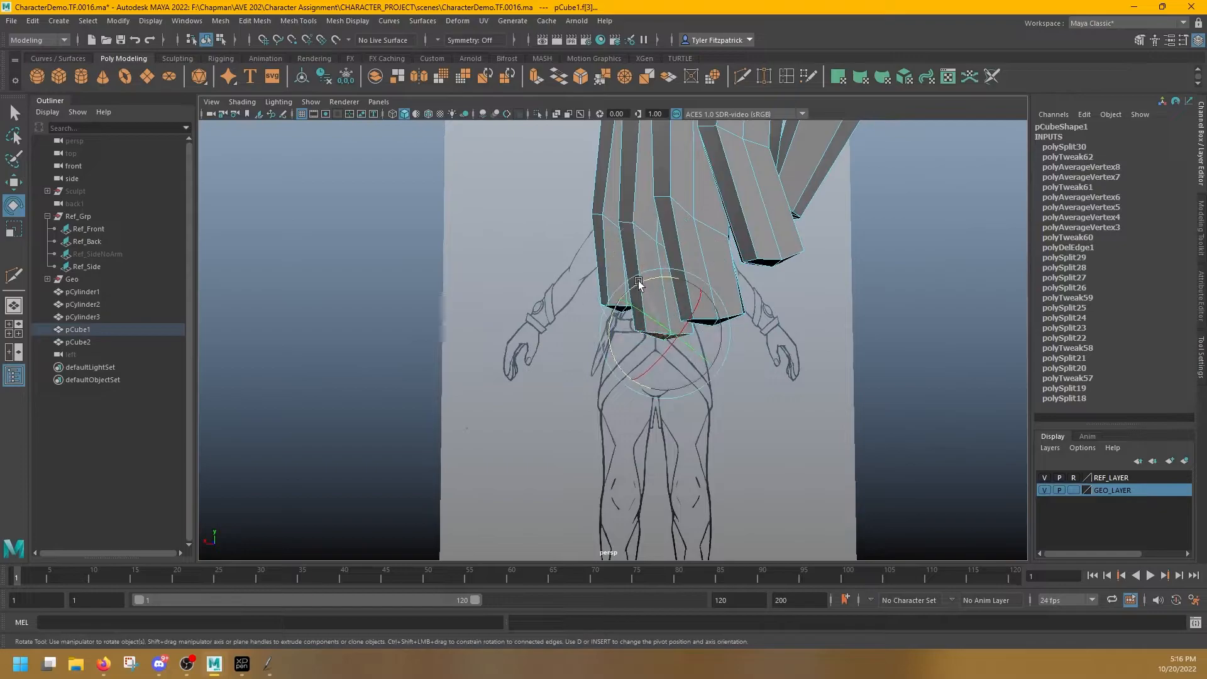
Undo the last rotation and select the edge loop around a finger's end joint
{"action": "left_click", "coordinate": [515, 394]}
{"action": "key", "text": "space"}
{"action": "key", "text": "space"}
{"action": "right_click_drag", "start_coordinate": [588, 371], "coordinate": [539, 323], "text": "alt"}
{"action": "key", "text": "space"}
{"action": "key", "text": "space"}
{"action": "key", "text": "space"}
{"action": "left_click_drag", "start_coordinate": [922, 183], "coordinate": [906, 229], "text": "alt"}
{"action": "key", "text": "space"}
{"action": "left_click_drag", "start_coordinate": [884, 173], "coordinate": [812, 189], "text": "alt"}
{"action": "double_click", "coordinate": [666, 242]}
{"action": "key", "text": "ctrl+z"}
{"action": "double_click", "coordinate": [659, 241]}
{"action": "left_click_drag", "start_coordinate": [665, 195], "coordinate": [711, 186], "text": "alt"}
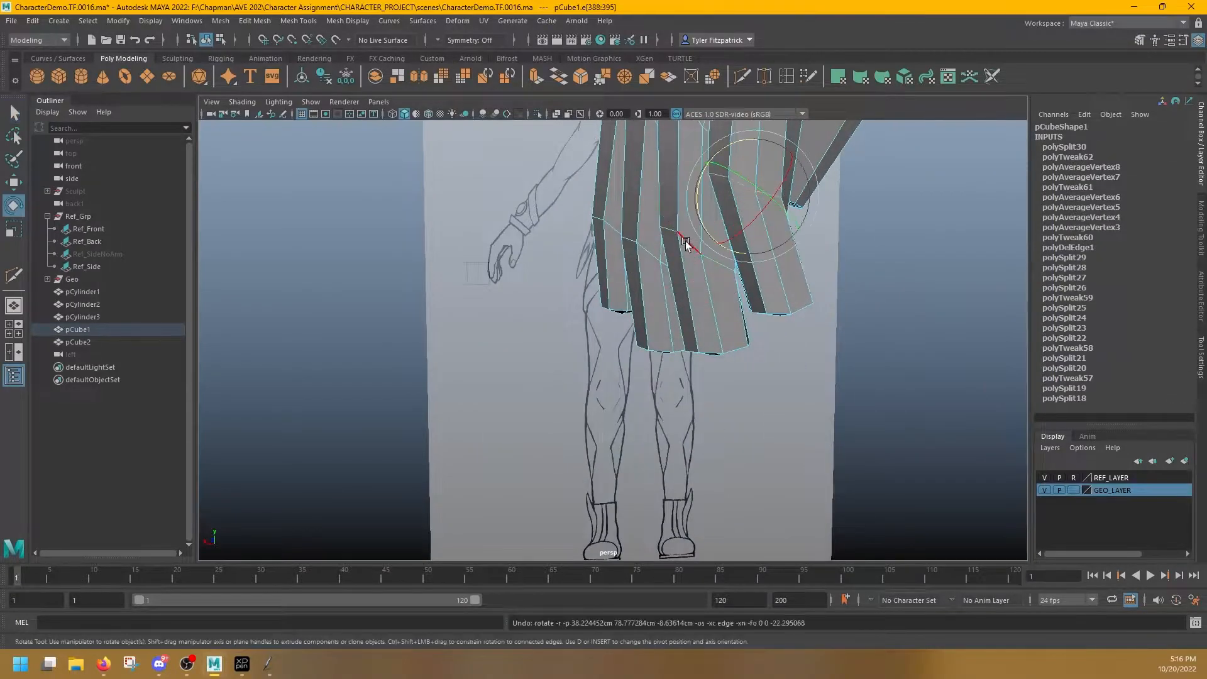
Select the edge loop around the index finger's end joint and scale it
{"action": "left_click_drag", "start_coordinate": [635, 182], "coordinate": [692, 194], "text": "alt"}
{"action": "double_click", "coordinate": [763, 210]}
{"action": "key", "text": "r"}
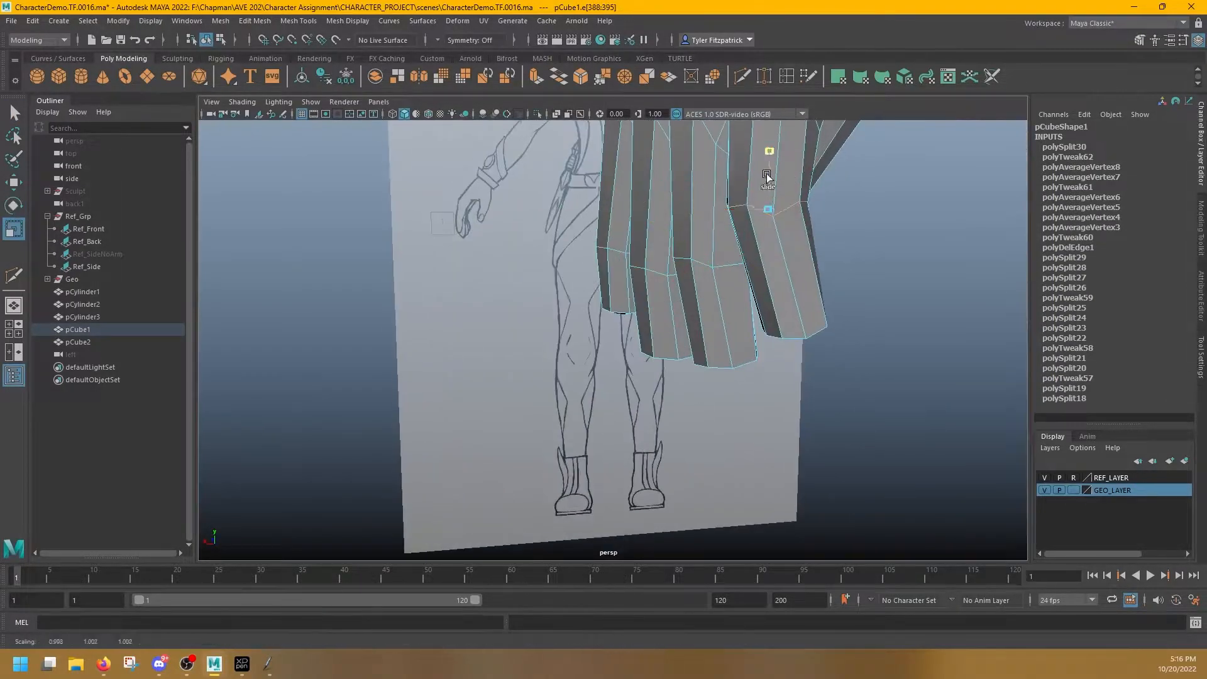
{"action": "left_click_drag", "start_coordinate": [650, 280], "coordinate": [553, 283], "text": "alt"}
Select the edge loop around the index finger's middle joint and adjust its scale and rotation
{"action": "double_click", "coordinate": [592, 204]}
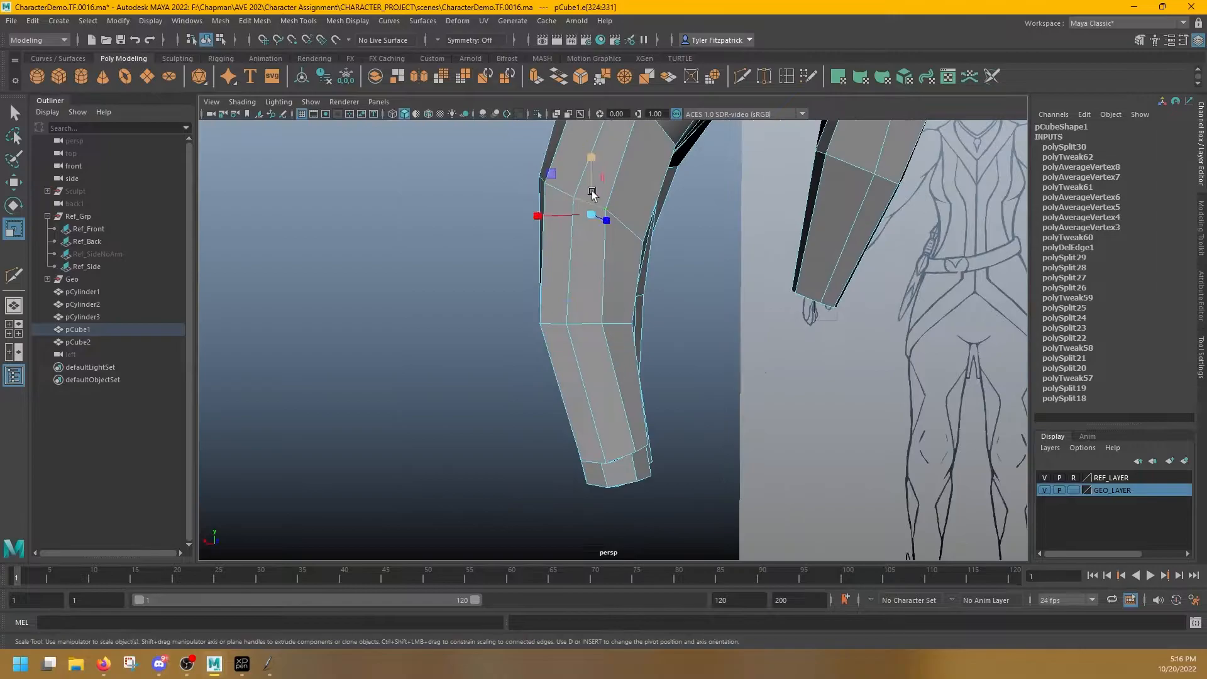
{"action": "key", "text": "e"}
{"action": "left_click_drag", "start_coordinate": [585, 368], "coordinate": [642, 342], "text": "alt"}
{"action": "middle_click_drag", "start_coordinate": [641, 342], "coordinate": [585, 466], "text": "alt"}
{"action": "key", "text": "q"}
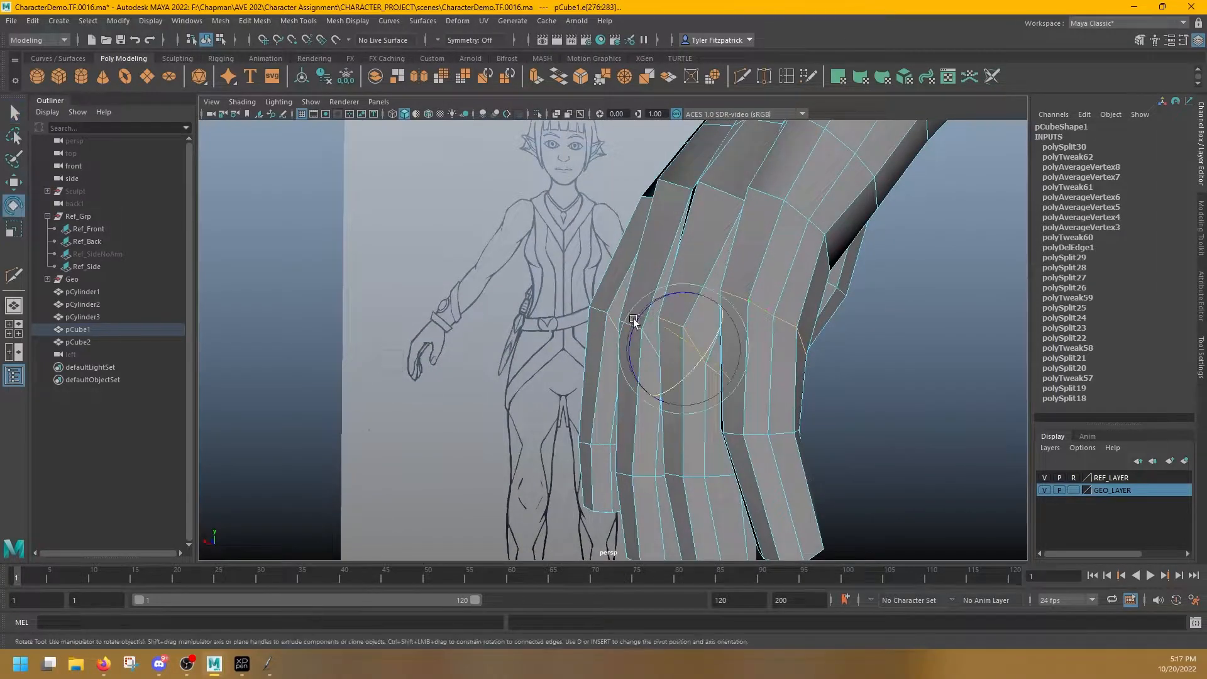
Rotate the finger's middle-joint edge loops to follow the bend, undoing the trial scaling
{"action": "left_click_drag", "start_coordinate": [768, 289], "coordinate": [708, 301], "text": "alt"}
{"action": "key", "text": "e"}
{"action": "left_click_drag", "start_coordinate": [651, 360], "coordinate": [622, 343]}
{"action": "key", "text": "r"}
{"action": "left_click_drag", "start_coordinate": [596, 390], "coordinate": [591, 380]}
{"action": "key", "text": "ctrl+z"}
{"action": "key", "text": "e"}
{"action": "middle_click_drag", "start_coordinate": [590, 412], "coordinate": [675, 343], "text": "alt"}
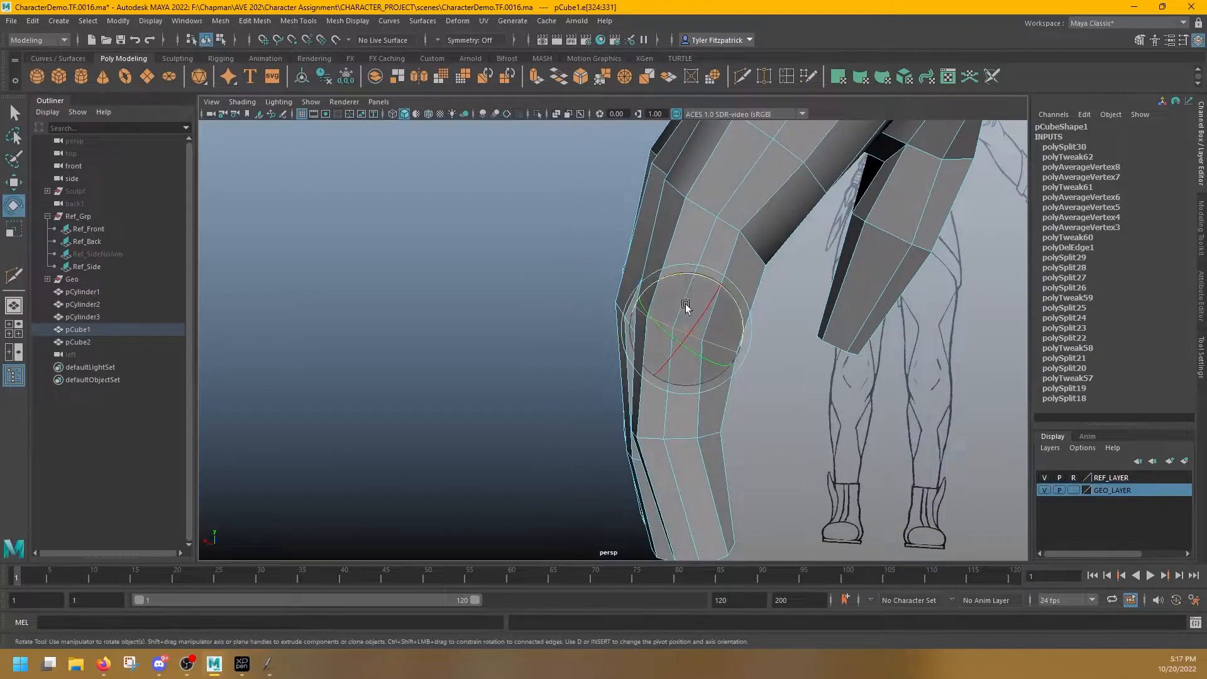
{"action": "left_click_drag", "start_coordinate": [680, 274], "coordinate": [699, 277]}
Select the neighbouring joint's edge loop, then scale and rotate it to fit the finger's bend
{"action": "left_click_drag", "start_coordinate": [660, 318], "coordinate": [725, 296], "text": "alt"}
{"action": "double_click", "coordinate": [716, 327]}
{"action": "key", "text": "r"}
{"action": "left_click_drag", "start_coordinate": [779, 377], "coordinate": [660, 328], "text": "alt"}
{"action": "key", "text": "e"}
{"action": "mouse_move", "coordinate": [650, 268]}
{"action": "left_mouse_down"}
{"action": "mouse_move", "coordinate": [667, 275]}
{"action": "mouse_move", "coordinate": [620, 275]}
{"action": "mouse_move", "coordinate": [631, 304]}
{"action": "mouse_move", "coordinate": [687, 318]}
{"action": "mouse_move", "coordinate": [640, 270]}
{"action": "left_mouse_up"}
{"action": "key", "text": "w"}
Select another finger joint's edge loop and scale it to adjust the finger's thickness
{"action": "left_click_drag", "start_coordinate": [641, 270], "coordinate": [752, 400], "text": "alt"}
{"action": "double_click", "coordinate": [755, 406]}
{"action": "key", "text": "r"}
{"action": "left_click_drag", "start_coordinate": [756, 343], "coordinate": [732, 362]}
{"action": "mouse_move", "coordinate": [732, 362]}
{"action": "left_mouse_down", "text": "alt"}
{"action": "mouse_move", "coordinate": [839, 362]}
{"action": "mouse_move", "coordinate": [745, 377]}
{"action": "left_mouse_up", "text": "alt"}
Scale the finger's joint edge loops against the front drawing, undoing the unwanted scaling
{"action": "double_click", "coordinate": [818, 374]}
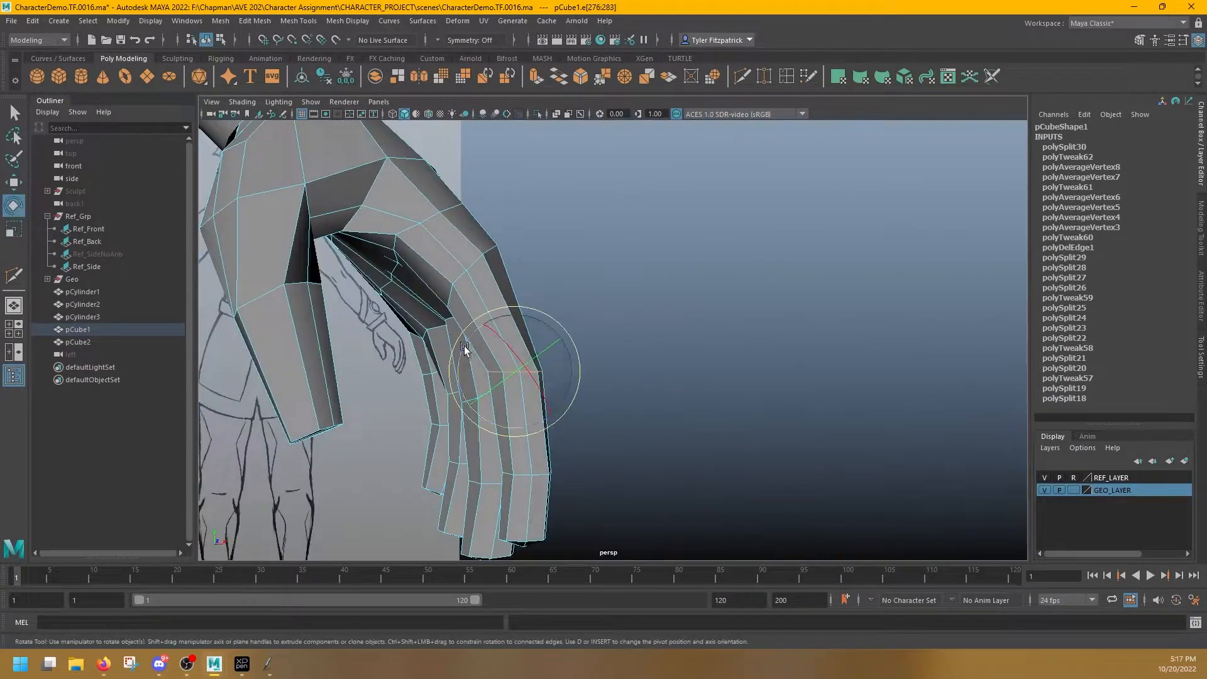
{"action": "key", "text": "space"}
{"action": "key", "text": "space"}
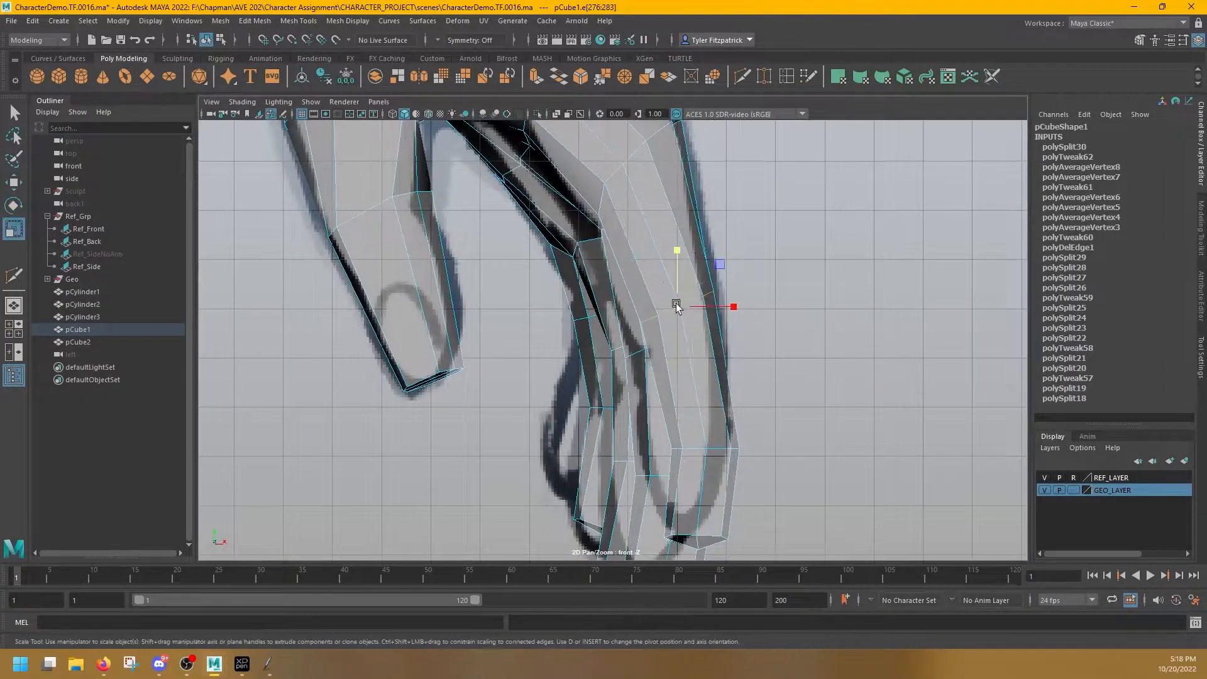
{"action": "left_click_drag", "start_coordinate": [734, 426], "coordinate": [730, 403]}
{"action": "key", "text": "space"}
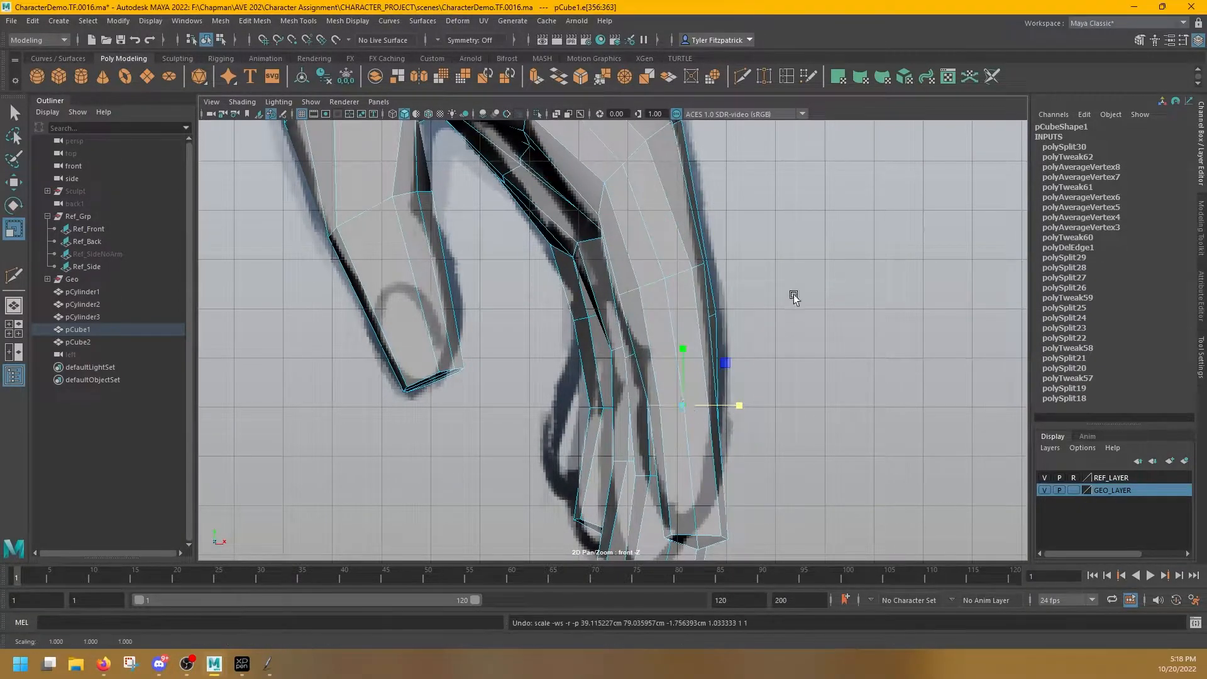
{"action": "key", "text": "space"}
{"action": "left_click_drag", "start_coordinate": [795, 302], "coordinate": [899, 308], "text": "alt"}
{"action": "key", "text": "space"}
{"action": "key", "text": "space"}
{"action": "middle_click_drag", "start_coordinate": [719, 542], "coordinate": [741, 415], "text": "alt"}
Try moving the selected fingertip faces in the front view, then undo it
{"action": "right_click_drag", "start_coordinate": [740, 415], "coordinate": [744, 437]}
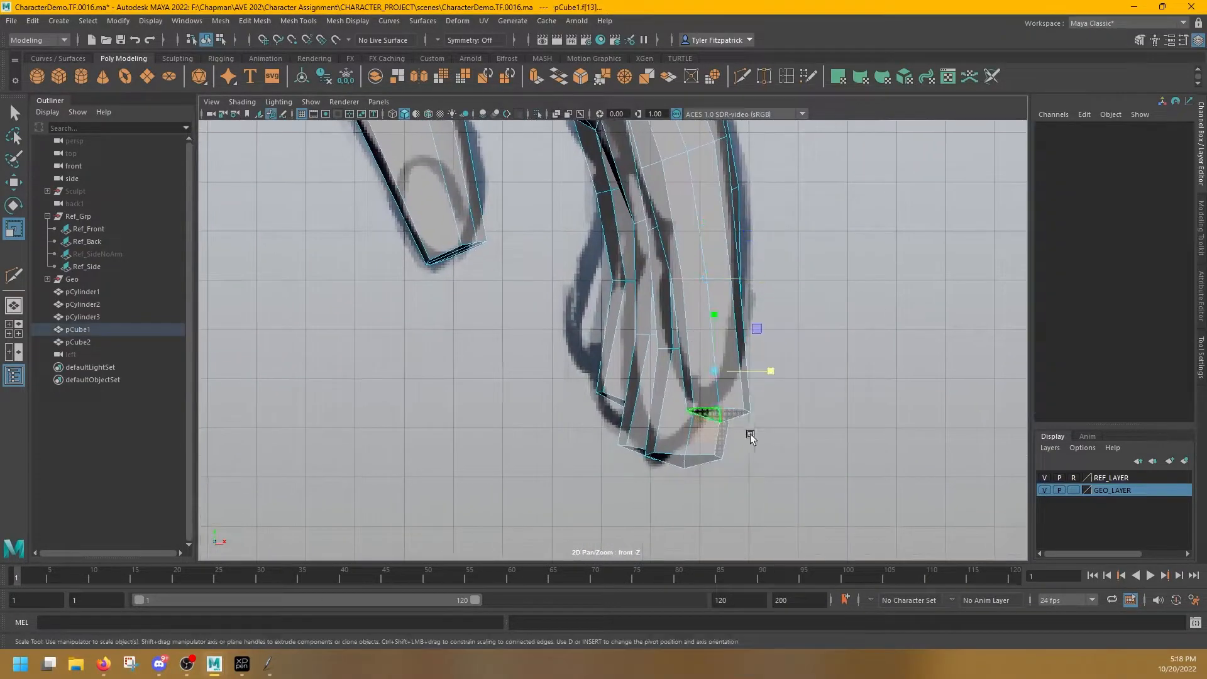
{"action": "left_click_drag", "start_coordinate": [755, 436], "coordinate": [689, 411]}
{"action": "key", "text": "w"}
{"action": "left_click_drag", "start_coordinate": [757, 306], "coordinate": [737, 279]}
{"action": "key", "text": "space"}
{"action": "key", "text": "ctrl+z"}
Select the middle fingertip's faces and move them to match the front drawing
{"action": "left_click_drag", "start_coordinate": [814, 302], "coordinate": [975, 270], "text": "alt"}
{"action": "key", "text": "space"}
{"action": "key", "text": "space"}
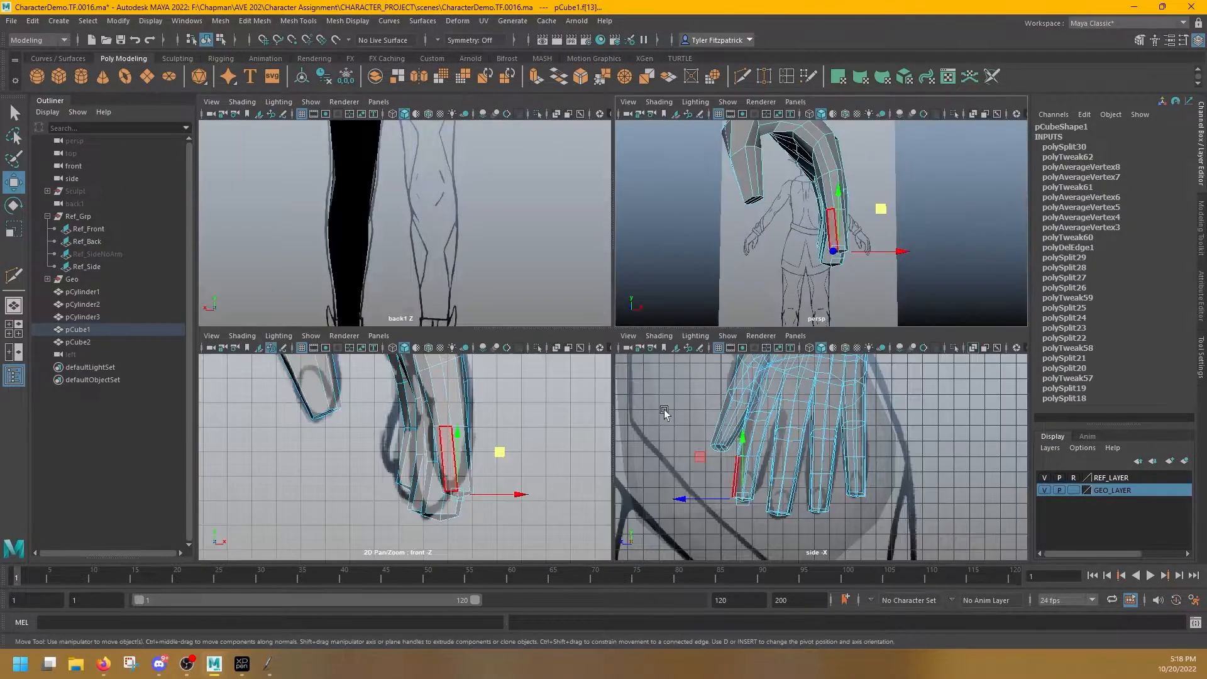
{"action": "left_click_drag", "start_coordinate": [783, 306], "coordinate": [666, 302], "text": "alt"}
{"action": "left_click_drag", "start_coordinate": [909, 257], "coordinate": [881, 261], "text": "alt"}
{"action": "left_click_drag", "start_coordinate": [892, 254], "coordinate": [942, 289]}
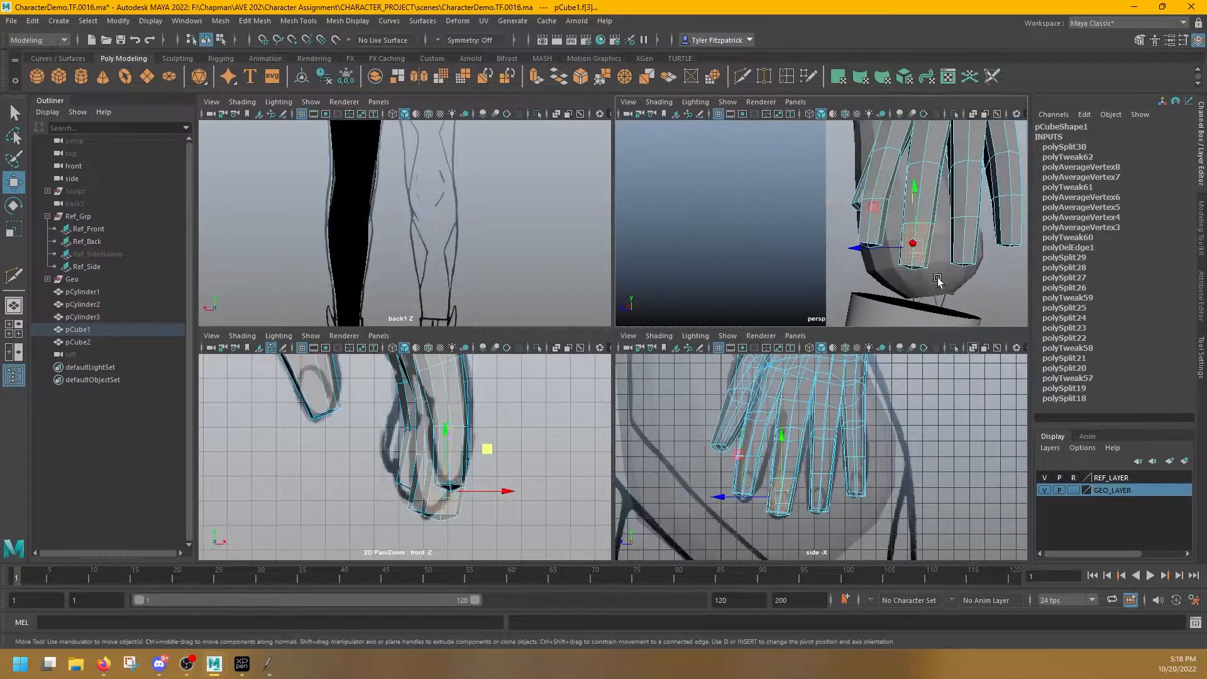
{"action": "left_click_drag", "start_coordinate": [786, 264], "coordinate": [845, 214], "text": "alt"}
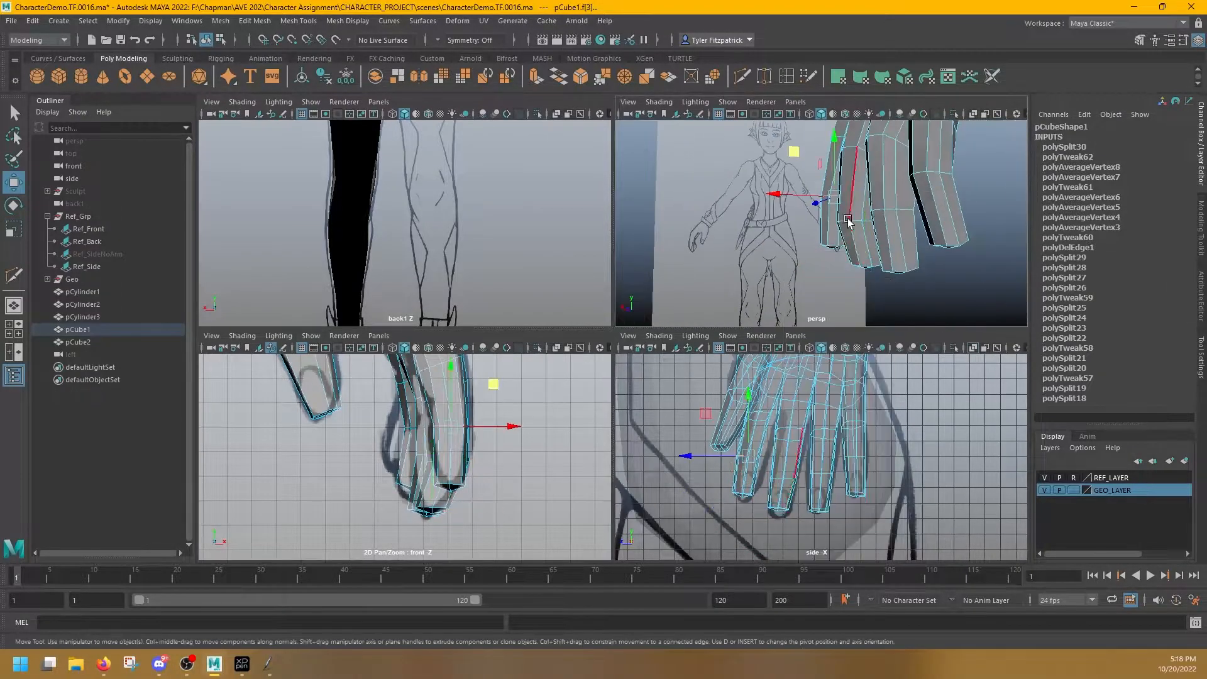
Select the end section faces of the finger and rotate them to match its bend
{"action": "left_click_drag", "start_coordinate": [786, 270], "coordinate": [855, 268], "text": "alt"}
{"action": "left_click_drag", "start_coordinate": [871, 253], "coordinate": [950, 283]}
{"action": "left_click_drag", "start_coordinate": [975, 289], "coordinate": [857, 216]}
{"action": "key", "text": "e"}
Switch to edge selection, select a finger joint's edge loop, and adjust its rotation and position
{"action": "key", "text": "q"}
{"action": "right_click_drag", "start_coordinate": [841, 202], "coordinate": [841, 167]}
{"action": "double_click", "coordinate": [846, 209]}
{"action": "key", "text": "e"}
{"action": "left_click_drag", "start_coordinate": [810, 242], "coordinate": [706, 283], "text": "alt"}
{"action": "key", "text": "q"}
{"action": "key", "text": "w"}
Select the next finger joint's edge loop and move it into line with the finger
{"action": "left_click_drag", "start_coordinate": [805, 263], "coordinate": [732, 214], "text": "alt"}
{"action": "double_click", "coordinate": [848, 247]}
{"action": "left_click_drag", "start_coordinate": [761, 220], "coordinate": [849, 228], "text": "alt"}
{"action": "left_click_drag", "start_coordinate": [843, 227], "coordinate": [781, 278], "text": "alt"}
{"action": "left_click_drag", "start_coordinate": [874, 290], "coordinate": [835, 294], "text": "alt"}
Switch to face selection, select the little fingertip's end faces, and move them to match the front drawing
{"action": "right_click_drag", "start_coordinate": [834, 297], "coordinate": [835, 330]}
{"action": "left_click_drag", "start_coordinate": [836, 302], "coordinate": [842, 264], "text": "alt"}
{"action": "left_click", "coordinate": [843, 223]}
{"action": "left_click", "coordinate": [850, 222], "text": "shift"}
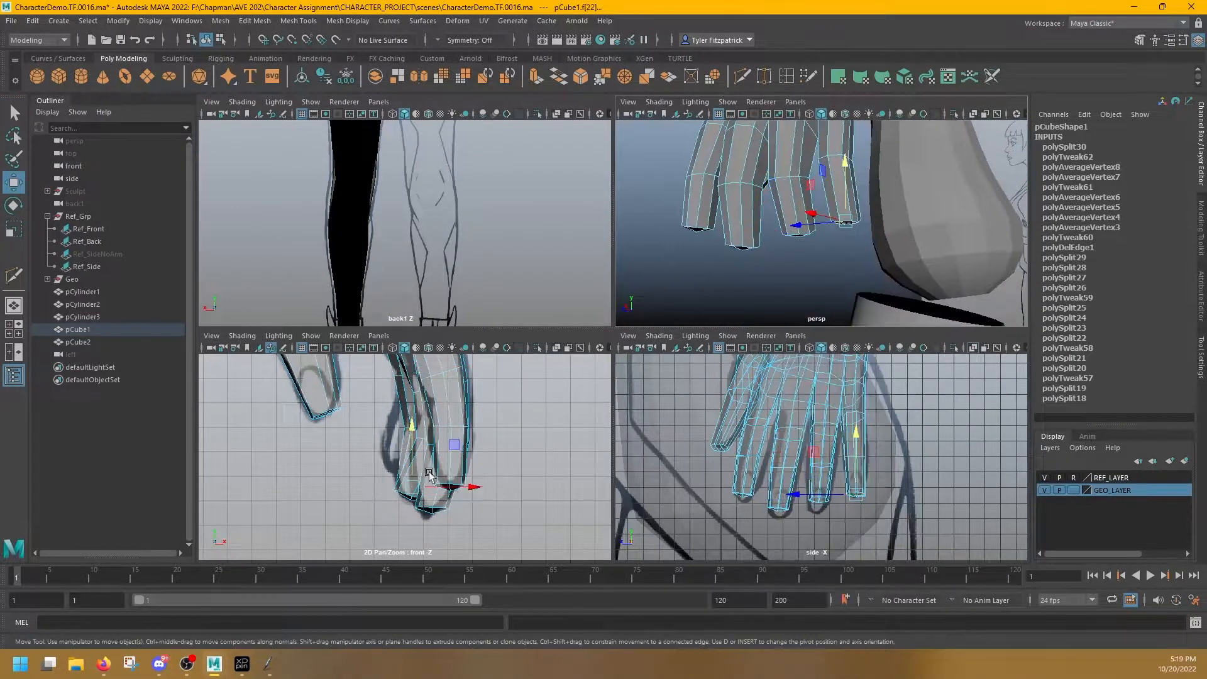
{"action": "left_click_drag", "start_coordinate": [399, 517], "coordinate": [392, 519]}
Switch back to edge selection, select the edge loop near the fingertip, and rotate and move it
{"action": "left_click_drag", "start_coordinate": [811, 189], "coordinate": [793, 214], "text": "alt"}
{"action": "right_click_drag", "start_coordinate": [765, 258], "coordinate": [766, 235]}
{"action": "key", "text": "q"}
{"action": "double_click", "coordinate": [765, 232]}
{"action": "key", "text": "e"}
{"action": "key", "text": "w"}
{"action": "middle_click_drag", "start_coordinate": [786, 198], "coordinate": [790, 295], "text": "alt"}
Select the edge loop at the following finger joint and adjust its position and angle
{"action": "double_click", "coordinate": [841, 242]}
{"action": "left_click_drag", "start_coordinate": [742, 234], "coordinate": [816, 226], "text": "alt"}
{"action": "middle_click_drag", "start_coordinate": [860, 393], "coordinate": [857, 449], "text": "alt"}
{"action": "left_click_drag", "start_coordinate": [822, 199], "coordinate": [876, 226], "text": "alt"}
{"action": "key", "text": "e"}
{"action": "key", "text": "w"}
Select one more finger edge loop, then rotate and move it to smooth the finger's curve
{"action": "middle_click_drag", "start_coordinate": [875, 225], "coordinate": [786, 222], "text": "alt"}
{"action": "double_click", "coordinate": [871, 247]}
{"action": "key", "text": "e"}
{"action": "key", "text": "w"}
{"action": "left_click_drag", "start_coordinate": [872, 247], "coordinate": [676, 203], "text": "alt"}
Switch to vertex selection and adjust the vertex in the gap between the ring and little fingers
{"action": "right_click_drag", "start_coordinate": [676, 202], "coordinate": [782, 203], "text": "alt"}
{"action": "right_click_drag", "start_coordinate": [782, 203], "coordinate": [724, 202]}
{"action": "left_click", "coordinate": [757, 219]}
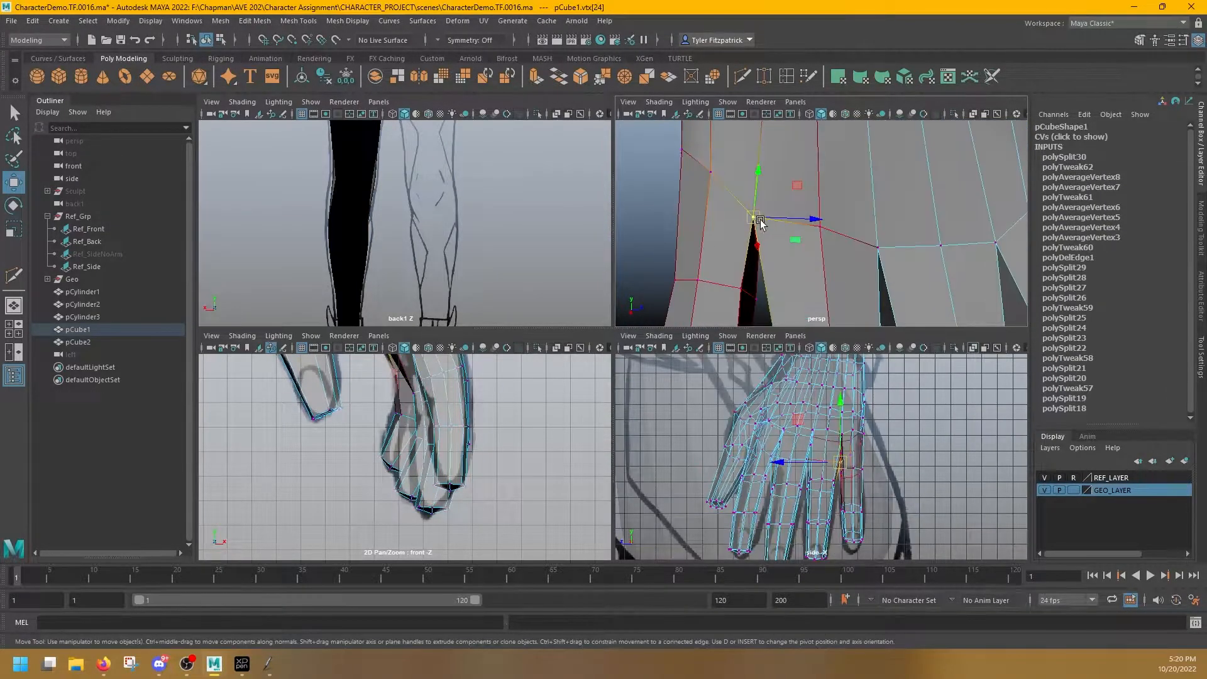
{"action": "left_click_drag", "start_coordinate": [747, 268], "coordinate": [1000, 239], "text": "alt"}
{"action": "right_click_drag", "start_coordinate": [1000, 239], "coordinate": [919, 207], "text": "alt"}
Select the paired vertices between the ring and little fingers with the mesh display toggled, and reposition them
{"action": "left_click", "coordinate": [970, 115]}
{"action": "key", "text": "q"}
{"action": "left_click_drag", "start_coordinate": [823, 214], "coordinate": [846, 242]}
{"action": "key", "text": "w"}
{"action": "left_click", "coordinate": [973, 114]}
{"action": "left_click_drag", "start_coordinate": [943, 189], "coordinate": [701, 183], "text": "alt"}
{"action": "right_click_drag", "start_coordinate": [700, 183], "coordinate": [855, 194], "text": "alt"}
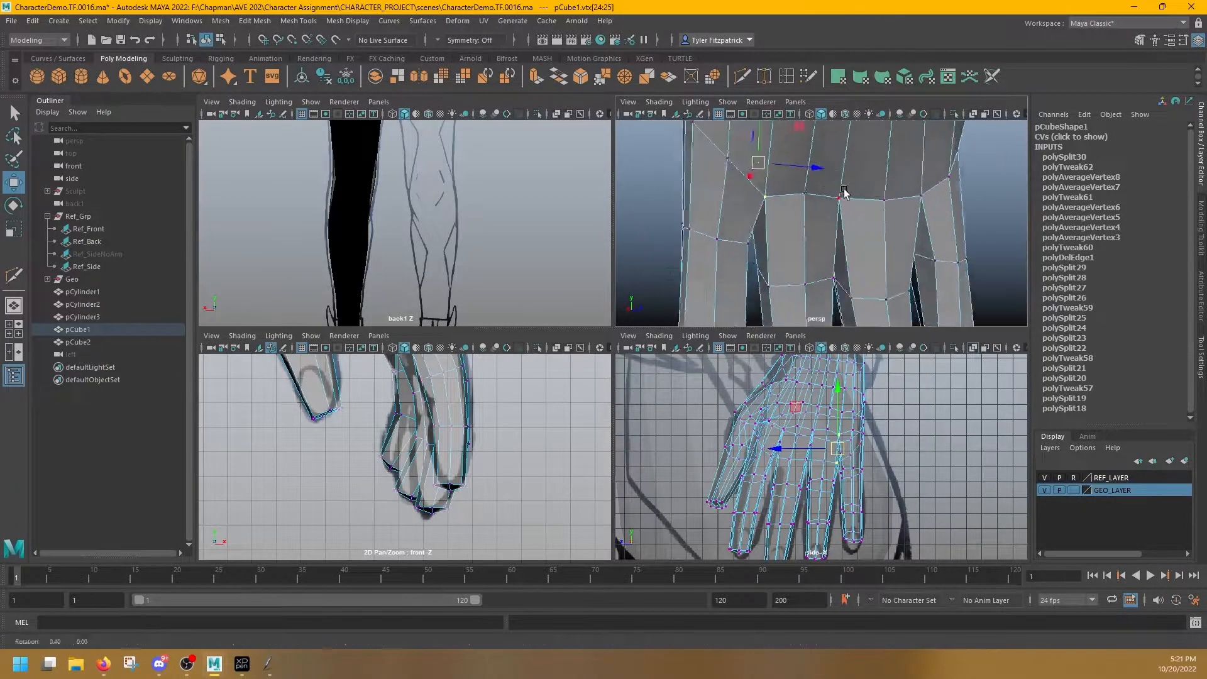
{"action": "middle_click_drag", "start_coordinate": [854, 194], "coordinate": [877, 225], "text": "alt"}
Select a single vertex beside the little finger's base and move it to refine the knuckle area
{"action": "left_click", "coordinate": [770, 257]}
{"action": "left_click_drag", "start_coordinate": [770, 256], "coordinate": [887, 242], "text": "alt"}
{"action": "right_click_drag", "start_coordinate": [887, 243], "coordinate": [689, 178], "text": "alt"}
{"action": "left_click_drag", "start_coordinate": [689, 177], "coordinate": [943, 297], "text": "alt"}
{"action": "right_click_drag", "start_coordinate": [723, 189], "coordinate": [857, 205], "text": "alt"}
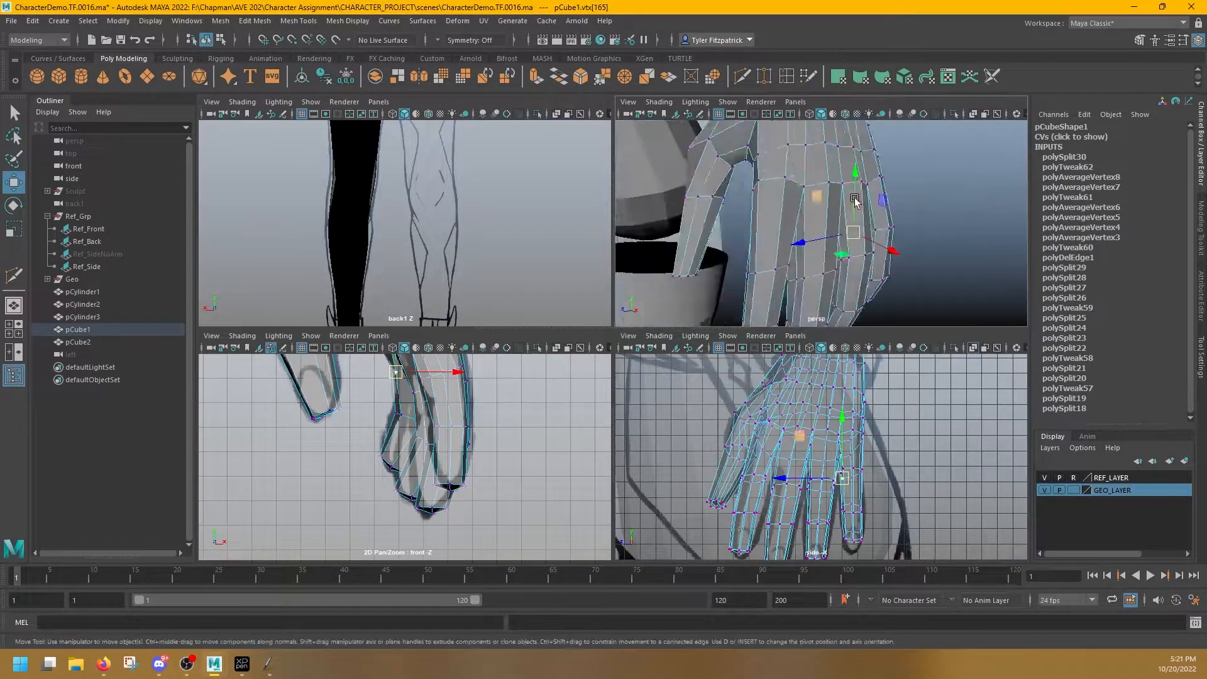
Switch to edge selection, select an edge loop around a finger, and move and rotate it to follow the finger's direction
{"action": "left_click_drag", "start_coordinate": [857, 205], "coordinate": [742, 270], "text": "alt"}
{"action": "key", "text": "q"}
{"action": "right_click_drag", "start_coordinate": [742, 271], "coordinate": [739, 226]}
{"action": "double_click", "coordinate": [706, 253]}
{"action": "right_click_drag", "start_coordinate": [818, 264], "coordinate": [776, 281], "text": "alt"}
{"action": "key", "text": "w"}
{"action": "key", "text": "e"}
Select the edge loop on another finger segment, then rotate and move it into line with the joint
{"action": "left_click_drag", "start_coordinate": [776, 281], "coordinate": [801, 277], "text": "alt"}
{"action": "double_click", "coordinate": [779, 277]}
{"action": "key", "text": "e"}
{"action": "right_click_drag", "start_coordinate": [793, 292], "coordinate": [897, 259], "text": "alt"}
{"action": "key", "text": "w"}
{"action": "left_click_drag", "start_coordinate": [898, 259], "coordinate": [889, 195], "text": "alt"}
Rotate and move an edge loop at the next finger joint, and reposition two further loops along the fingers
{"action": "double_click", "coordinate": [872, 189]}
{"action": "key", "text": "e"}
{"action": "key", "text": "w"}
{"action": "double_click", "coordinate": [801, 235]}
{"action": "double_click", "coordinate": [808, 267]}
Rotate the next finger's edge loop to square it to the finger, and adjust the edge just below it
{"action": "double_click", "coordinate": [861, 233]}
{"action": "key", "text": "e"}
{"action": "key", "text": "q"}
{"action": "key", "text": "e"}
{"action": "key", "text": "q"}
{"action": "left_click", "coordinate": [851, 263]}
{"action": "key", "text": "e"}
{"action": "key", "text": "q"}
Select the remaining three finger edge loops one after another and rotate each perpendicular to its finger
{"action": "double_click", "coordinate": [863, 277]}
{"action": "key", "text": "e"}
{"action": "double_click", "coordinate": [846, 213]}
{"action": "key", "text": "e"}
{"action": "key", "text": "q"}
{"action": "double_click", "coordinate": [849, 204]}
{"action": "key", "text": "e"}
{"action": "key", "text": "q"}
Select individual vertices around the finger joints and move them to even out the finger's shape
{"action": "left_click_drag", "start_coordinate": [812, 184], "coordinate": [921, 236], "text": "alt"}
{"action": "key", "text": "w"}
{"action": "left_click", "coordinate": [860, 201]}
{"action": "double_click", "coordinate": [832, 227]}
{"action": "left_click", "coordinate": [832, 227]}
{"action": "left_click_drag", "start_coordinate": [825, 243], "coordinate": [585, 270], "text": "alt"}
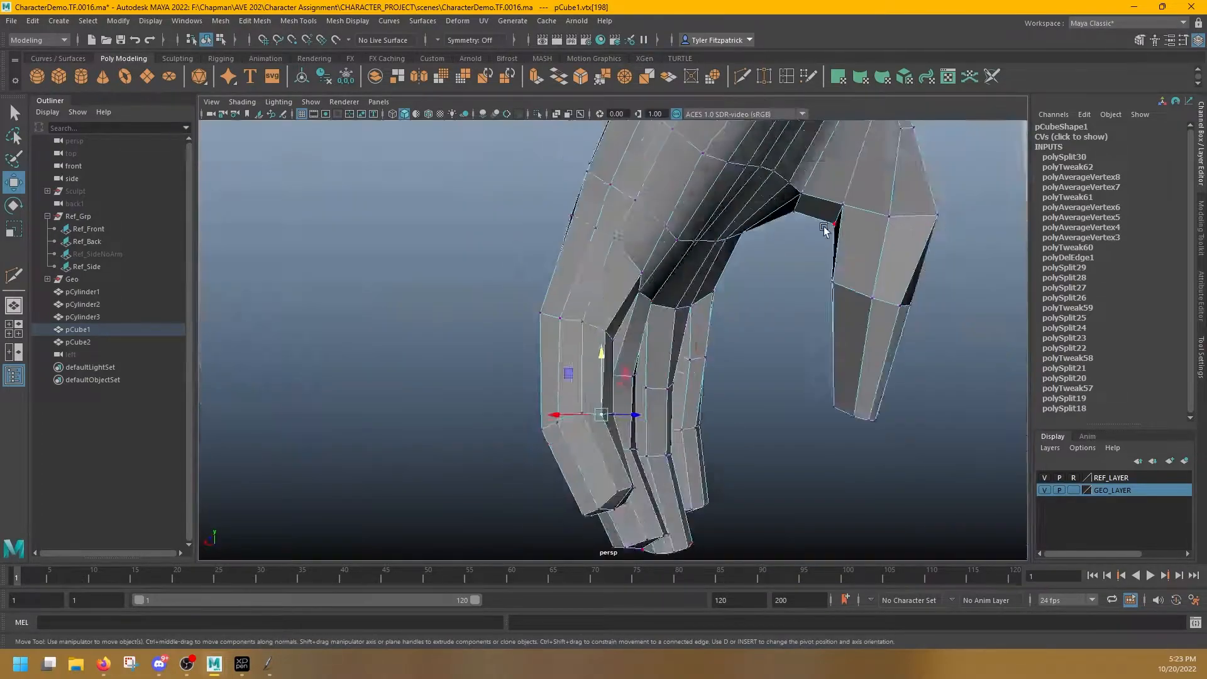
Adjust the vertices at the base of the fingers, including the one between the index and middle fingers
{"action": "scroll", "coordinate": [646, 365], "scroll_direction": "up", "scroll_amount": 3}
{"action": "left_click_drag", "start_coordinate": [647, 362], "coordinate": [639, 322], "text": "alt"}
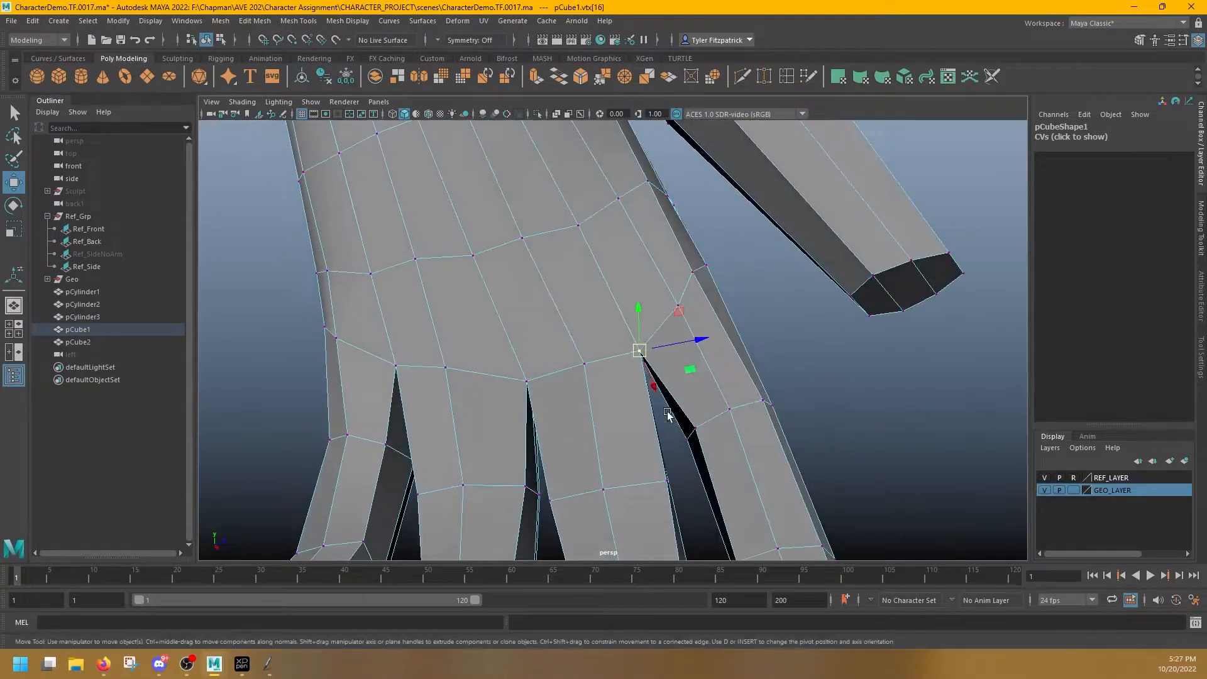
{"action": "left_click_drag", "start_coordinate": [551, 356], "coordinate": [602, 380], "text": "alt"}
{"action": "left_click_drag", "start_coordinate": [466, 351], "coordinate": [504, 358], "text": "alt"}
{"action": "left_click", "coordinate": [458, 329]}
Deselect the vertices and switch the hand mesh to edge selection, viewing the back of the hand
{"action": "left_click_drag", "start_coordinate": [717, 356], "coordinate": [409, 422], "text": "alt"}
{"action": "right_click_drag", "start_coordinate": [618, 402], "coordinate": [439, 373], "text": "alt"}
{"action": "left_click_drag", "start_coordinate": [440, 372], "coordinate": [638, 352], "text": "alt"}
{"action": "right_click", "coordinate": [651, 293]}
{"action": "right_click_drag", "start_coordinate": [557, 314], "coordinate": [555, 275]}
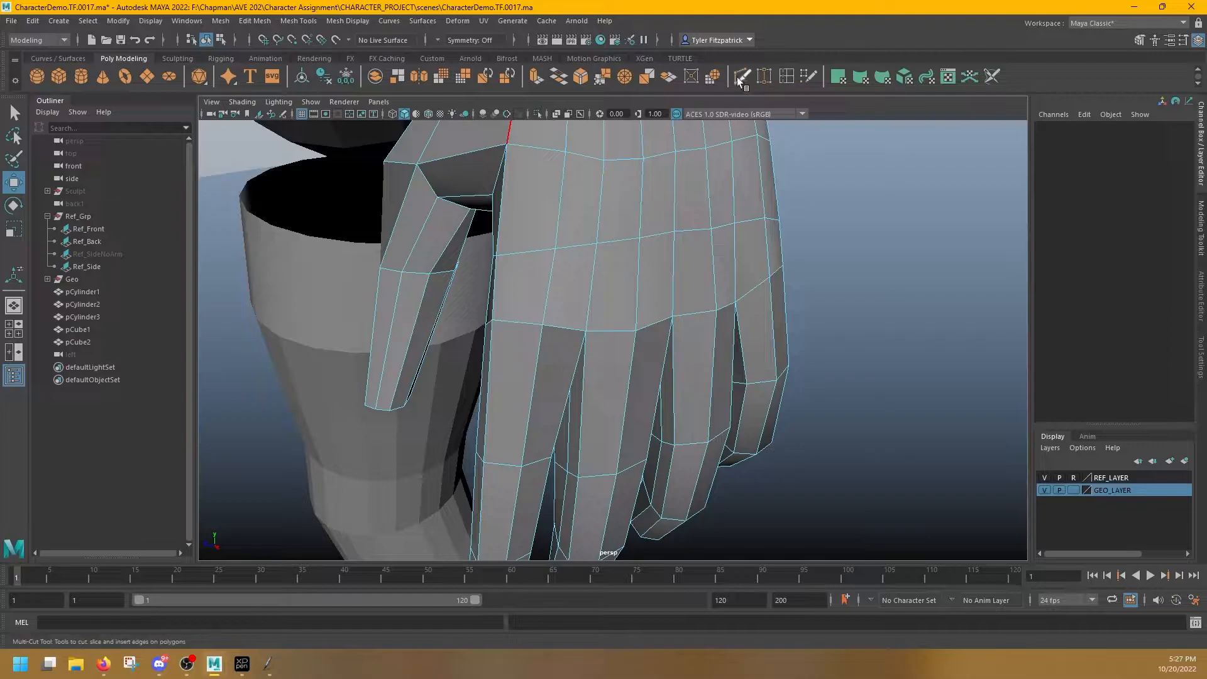
Cut an edge loop around the hand just below the knuckles, across the bases of the fingers, with the Multi-Cut tool
{"action": "left_click_drag", "start_coordinate": [637, 294], "coordinate": [539, 320], "text": "alt"}
{"action": "scroll", "coordinate": [556, 335], "scroll_direction": "up", "scroll_amount": 4}
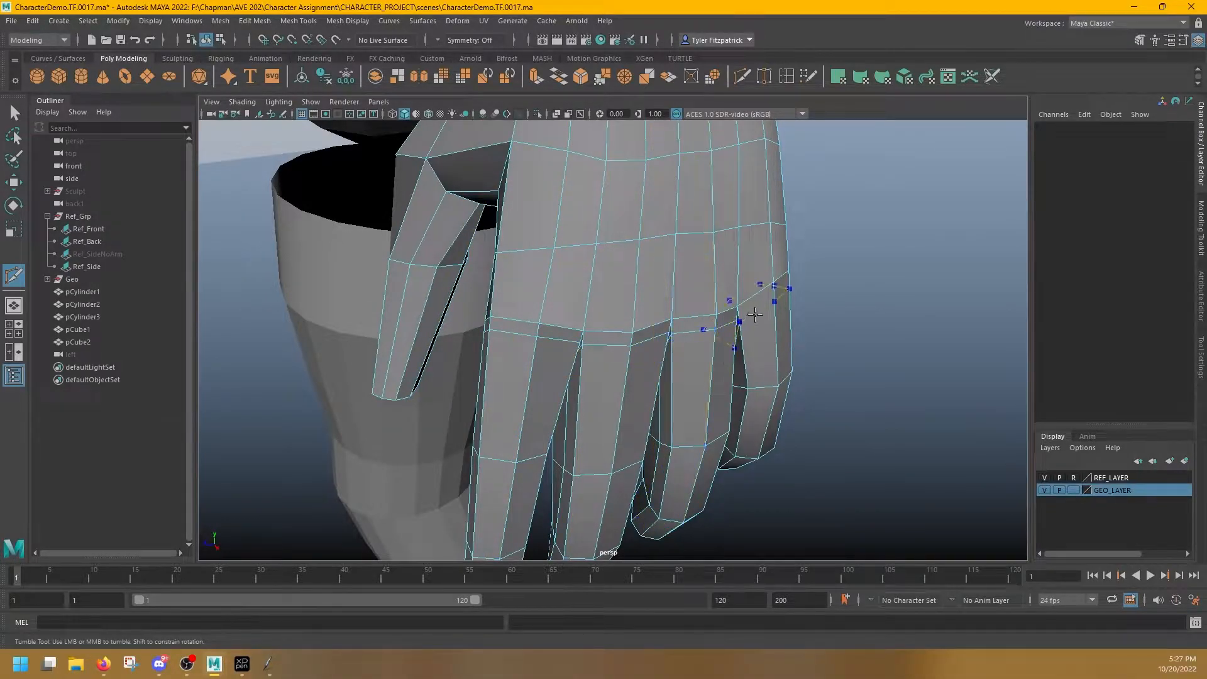
{"action": "left_click_drag", "start_coordinate": [866, 308], "coordinate": [626, 326], "text": "alt"}
Delete the narrow strip of faces between the palm and the finger bases
{"action": "right_click_drag", "start_coordinate": [646, 338], "coordinate": [641, 351]}
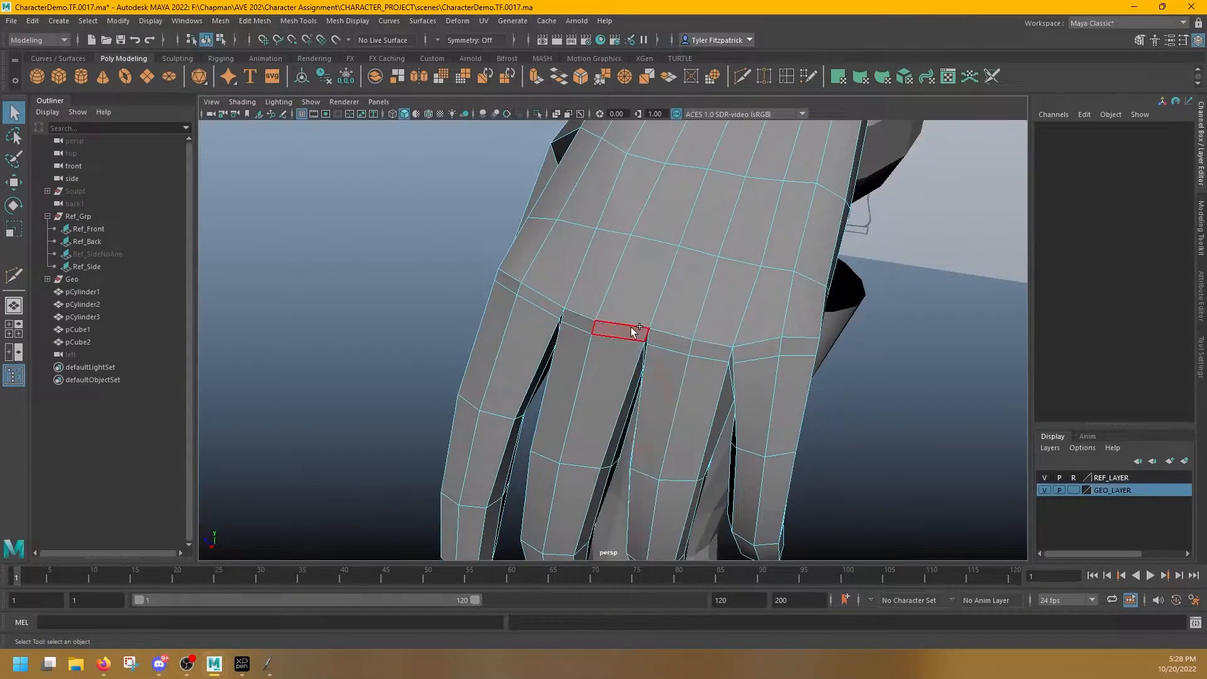
{"action": "left_click", "coordinate": [631, 327]}
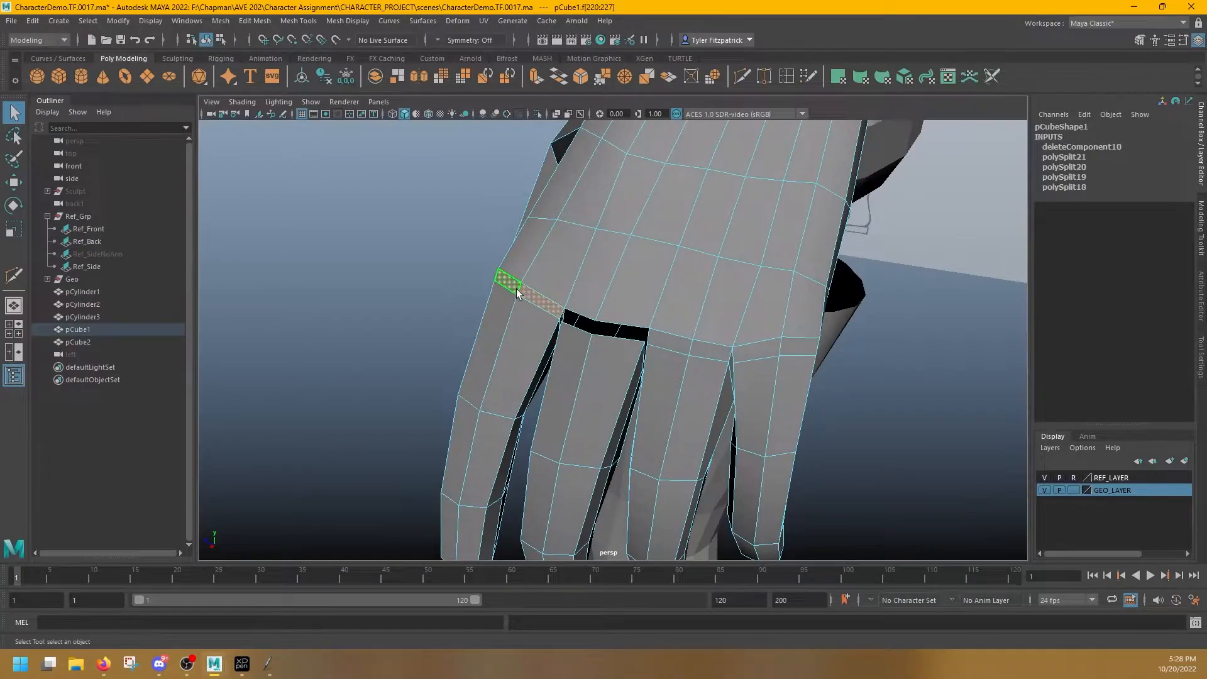
{"action": "double_click", "coordinate": [685, 350]}
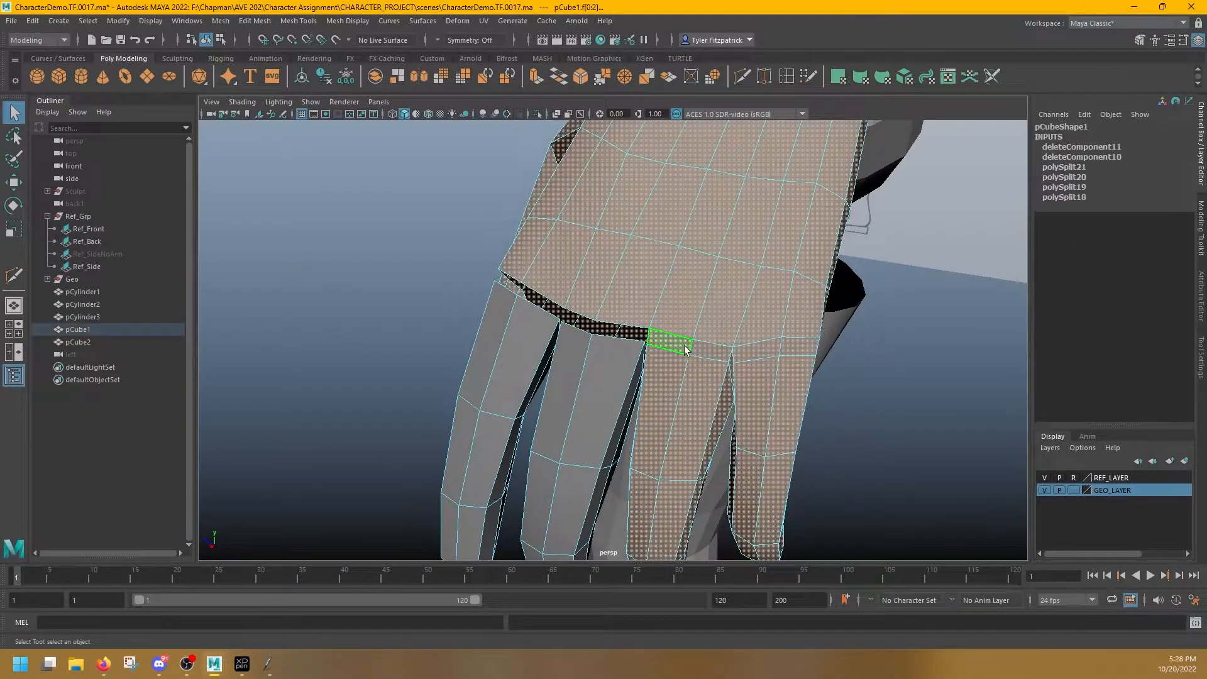
{"action": "left_click", "coordinate": [691, 349]}
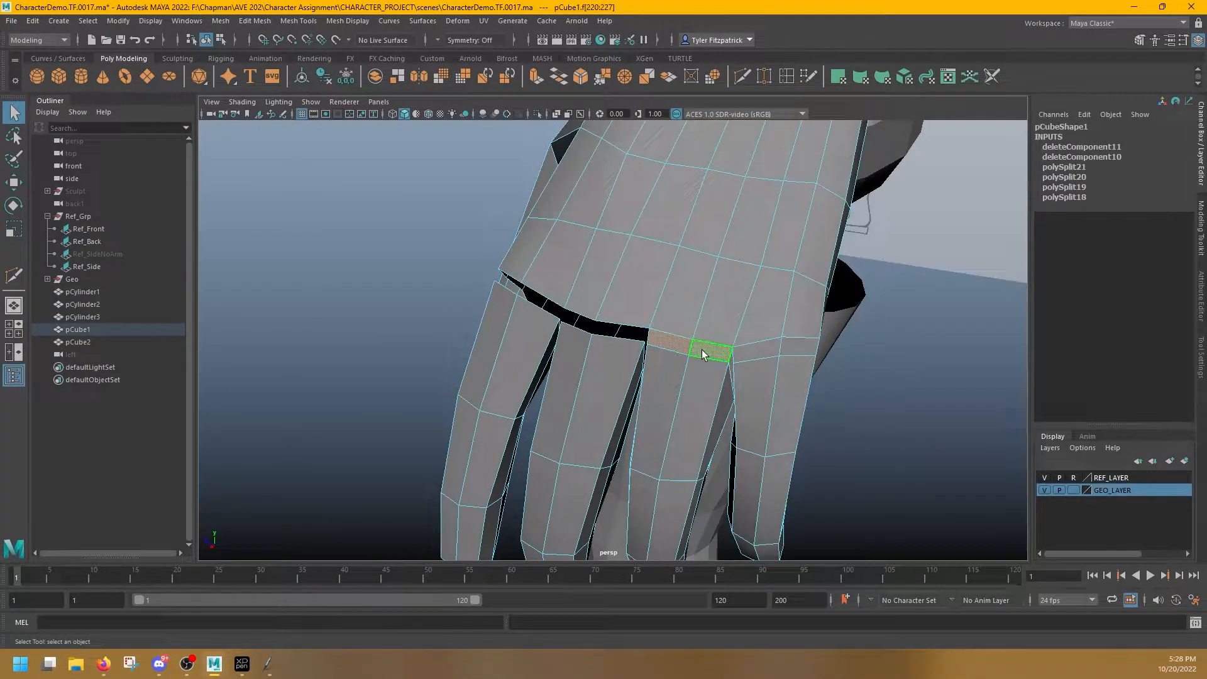
{"action": "key", "text": "Delete"}
Cut an edge loop around the lower palm, just above the open gap at the fingers, with the Multi-Cut tool
{"action": "mouse_move", "coordinate": [674, 352]}
{"action": "left_mouse_down", "text": "alt"}
{"action": "mouse_move", "coordinate": [733, 358]}
{"action": "mouse_move", "coordinate": [645, 339]}
{"action": "mouse_move", "coordinate": [794, 347]}
{"action": "left_mouse_up", "text": "alt"}
{"action": "left_click_drag", "start_coordinate": [647, 321], "coordinate": [686, 357], "text": "alt"}
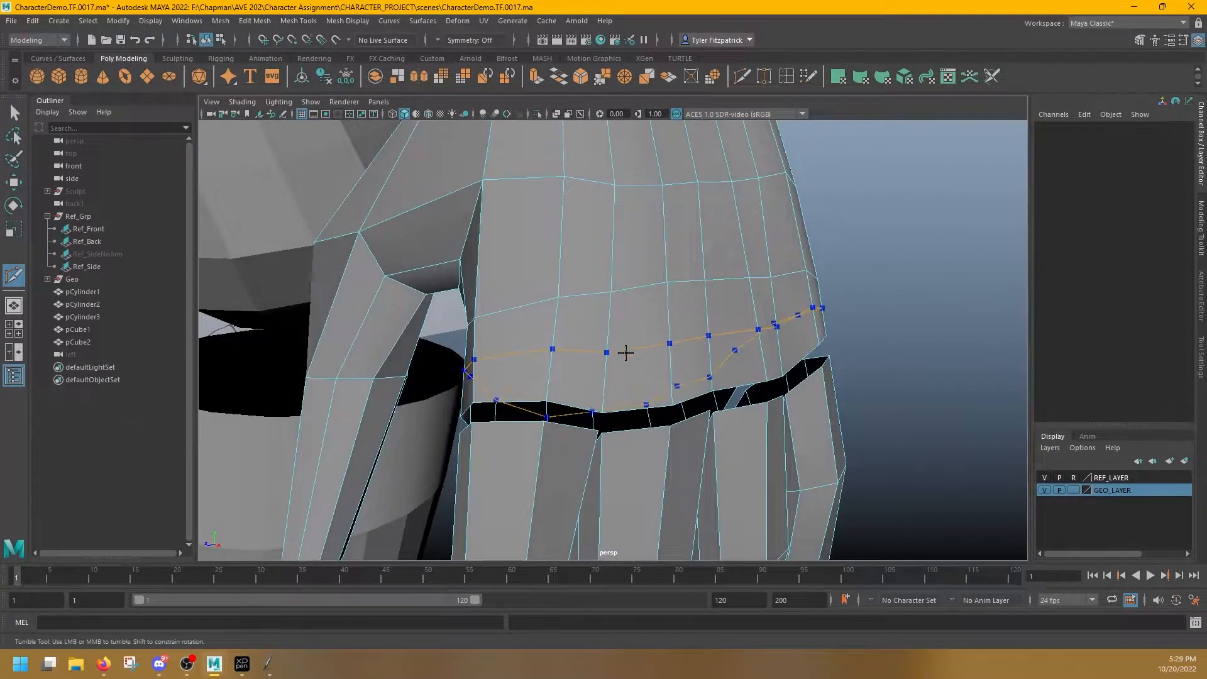
{"action": "left_click", "coordinate": [606, 359]}
{"action": "mouse_move", "coordinate": [629, 368]}
{"action": "left_mouse_down", "text": "alt"}
{"action": "mouse_move", "coordinate": [714, 369]}
{"action": "mouse_move", "coordinate": [507, 339]}
{"action": "mouse_move", "coordinate": [635, 350]}
{"action": "mouse_move", "coordinate": [669, 378]}
{"action": "mouse_move", "coordinate": [628, 415]}
{"action": "mouse_move", "coordinate": [723, 404]}
{"action": "mouse_move", "coordinate": [669, 399]}
{"action": "mouse_move", "coordinate": [729, 160]}
{"action": "left_mouse_up", "text": "alt"}
{"action": "key", "text": "q"}
Cut pairs of diagonal edges from the lower palm loop to the open border above each gap between fingers
{"action": "key", "text": "y"}
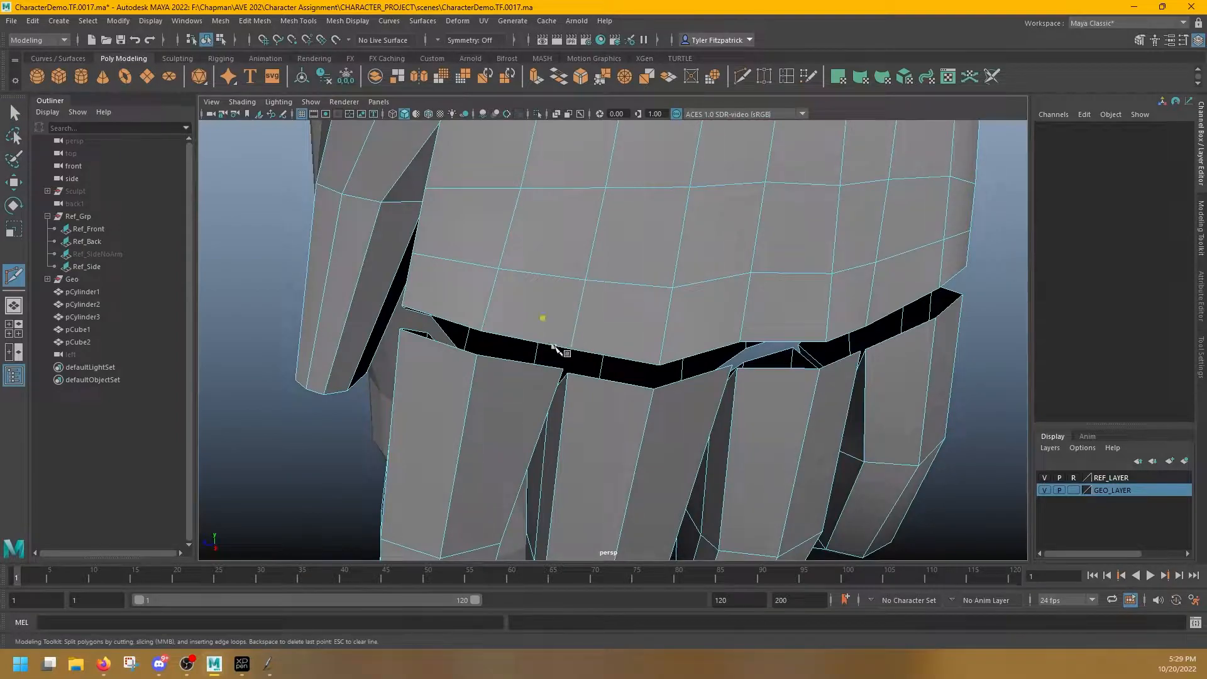
{"action": "left_click", "coordinate": [585, 279]}
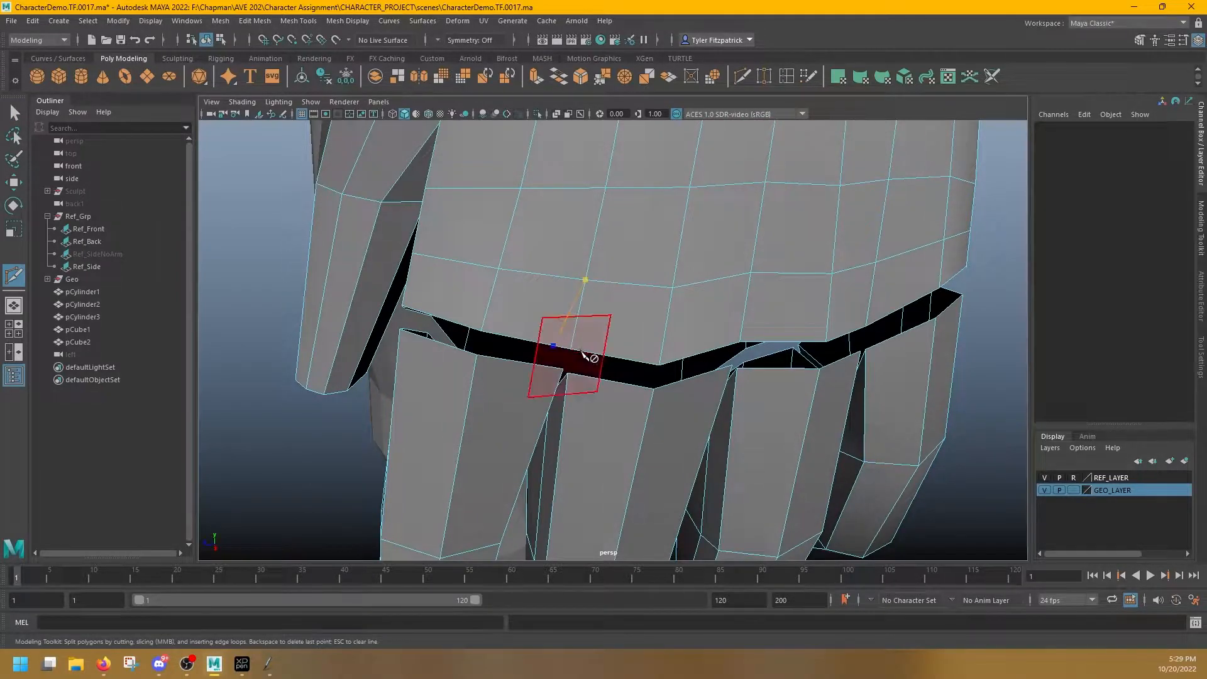
{"action": "left_click_drag", "start_coordinate": [712, 333], "coordinate": [716, 373], "text": "alt"}
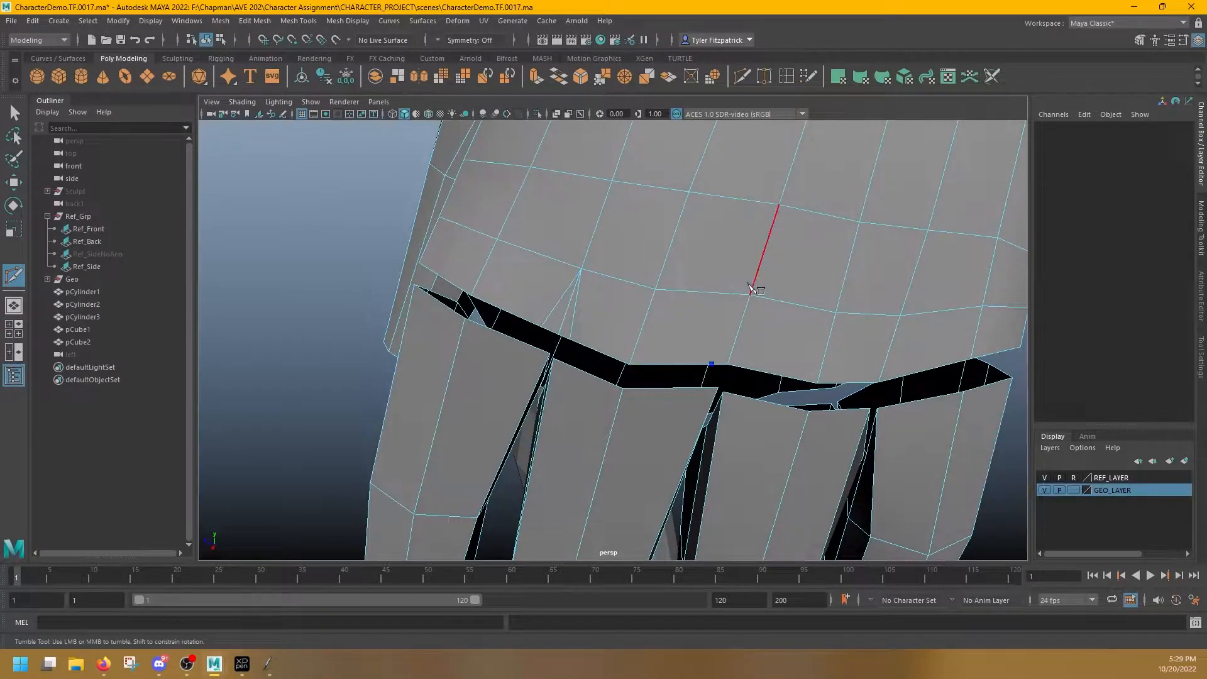
{"action": "middle_click_drag", "start_coordinate": [755, 359], "coordinate": [648, 343], "text": "alt"}
{"action": "key", "text": "Return"}
{"action": "left_click_drag", "start_coordinate": [733, 309], "coordinate": [719, 364], "text": "alt"}
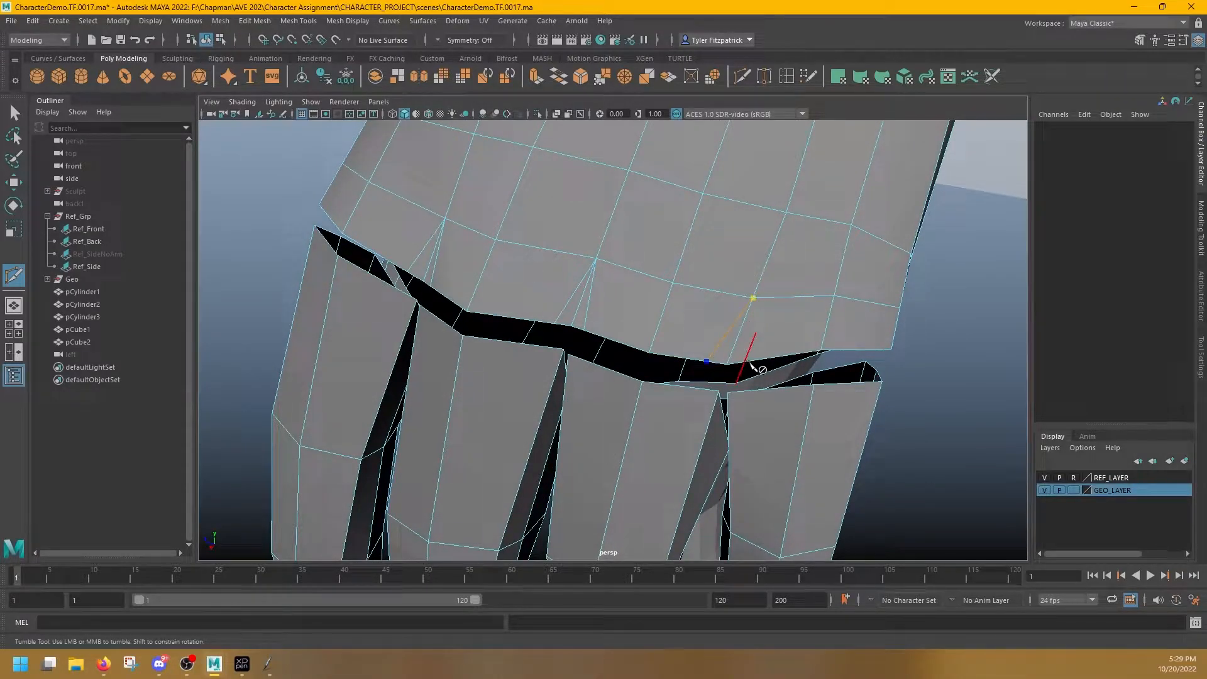
{"action": "left_click_drag", "start_coordinate": [751, 366], "coordinate": [767, 385], "text": "alt"}
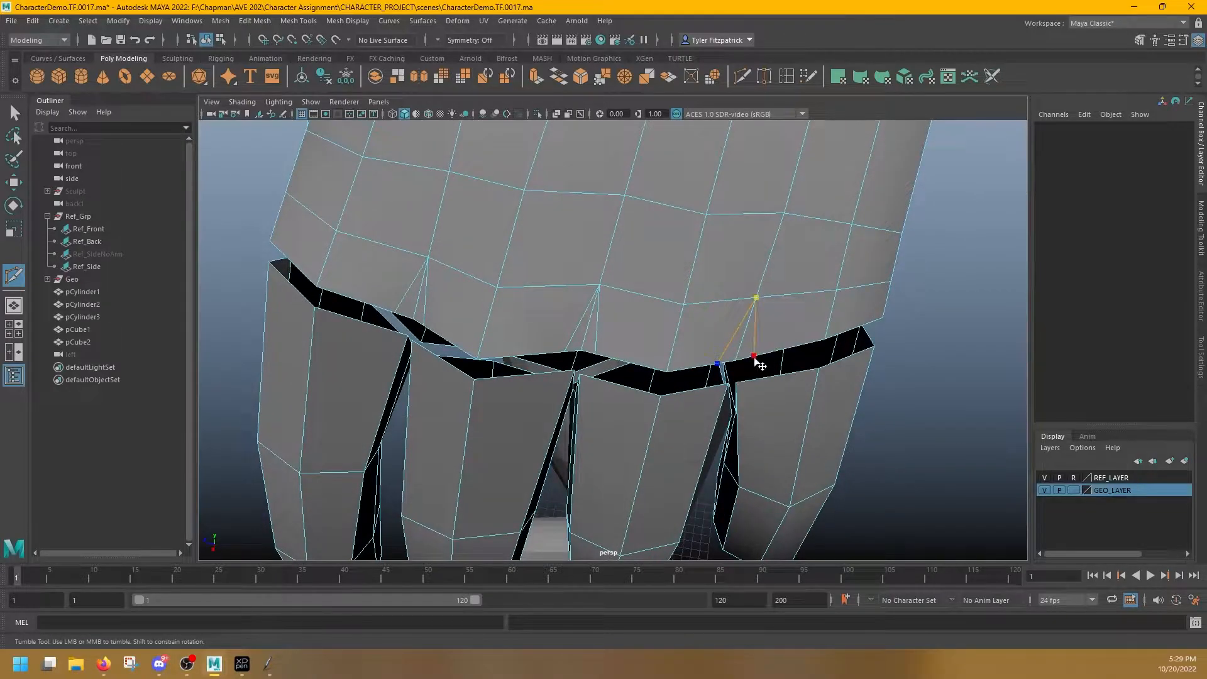
{"action": "left_click_drag", "start_coordinate": [881, 314], "coordinate": [503, 370], "text": "alt"}
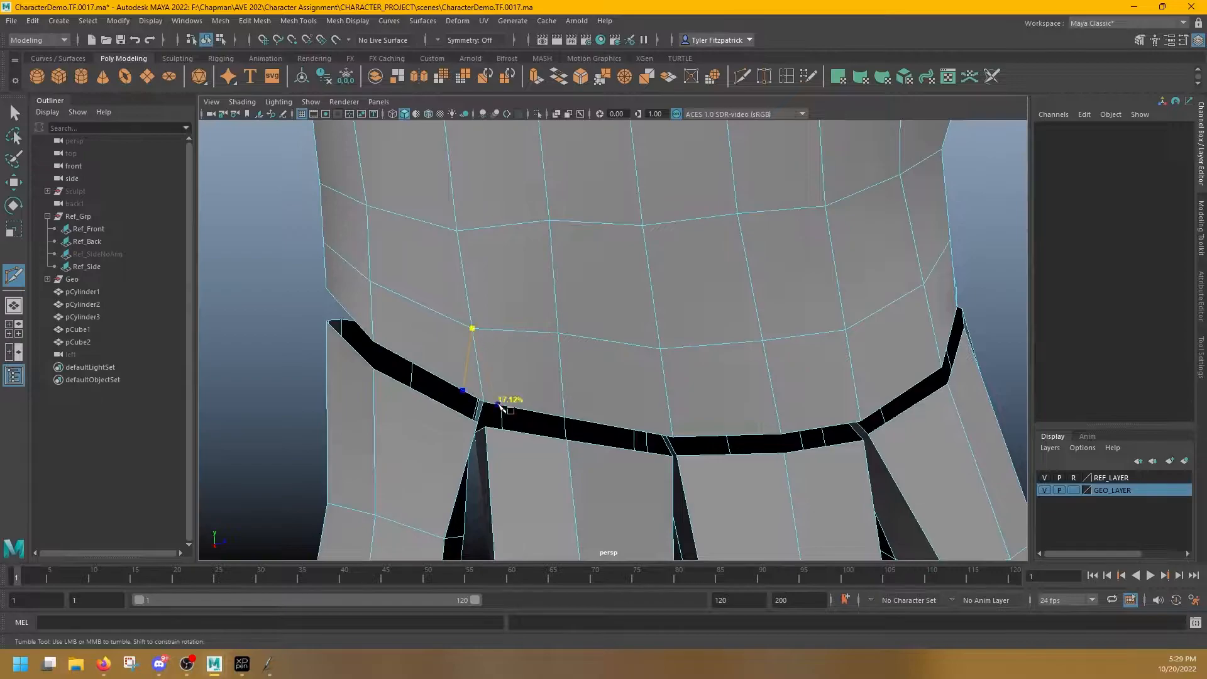
{"action": "left_click_drag", "start_coordinate": [877, 415], "coordinate": [854, 321], "text": "alt"}
Try to slide the palm border vertices above a finger gap along their edges, and undo the move
{"action": "key", "text": "q"}
{"action": "right_click_drag", "start_coordinate": [854, 321], "coordinate": [806, 319]}
{"action": "left_click", "coordinate": [868, 409]}
{"action": "key", "text": "w"}
{"action": "left_click_drag", "start_coordinate": [806, 318], "coordinate": [881, 402], "text": "alt"}
{"action": "right_click_drag", "start_coordinate": [708, 318], "coordinate": [707, 285]}
{"action": "left_click_drag", "start_coordinate": [780, 346], "coordinate": [809, 375]}
{"action": "left_click_drag", "start_coordinate": [786, 396], "coordinate": [791, 388], "text": "ctrl+shift"}
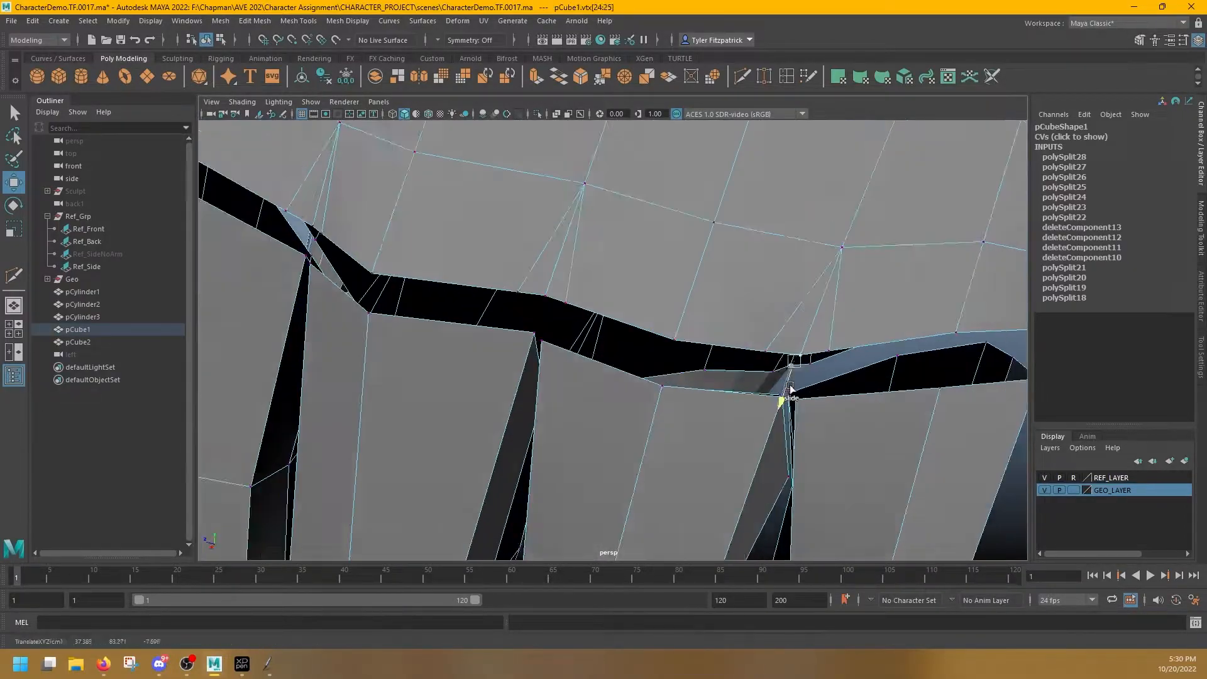
{"action": "key", "text": "ctrl+z"}
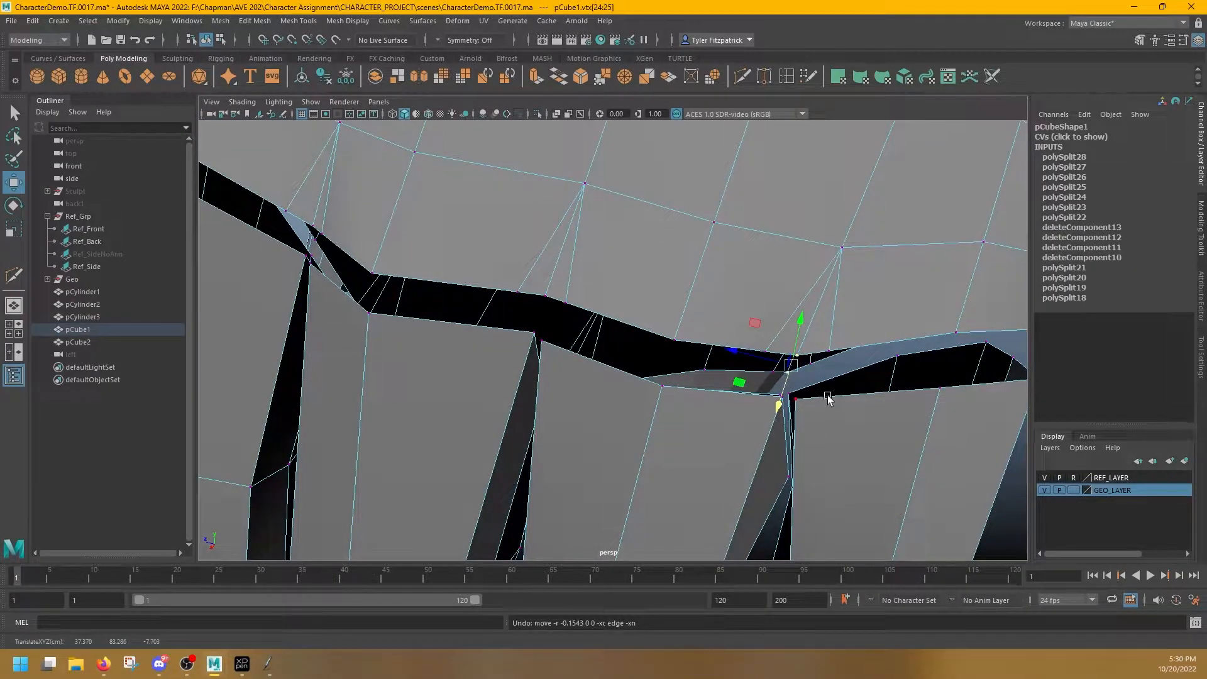
Bridge the opposite short border edges above one finger gap with 1 division to form webbing
{"action": "key", "text": "q"}
{"action": "right_click_drag", "start_coordinate": [803, 364], "coordinate": [780, 289]}
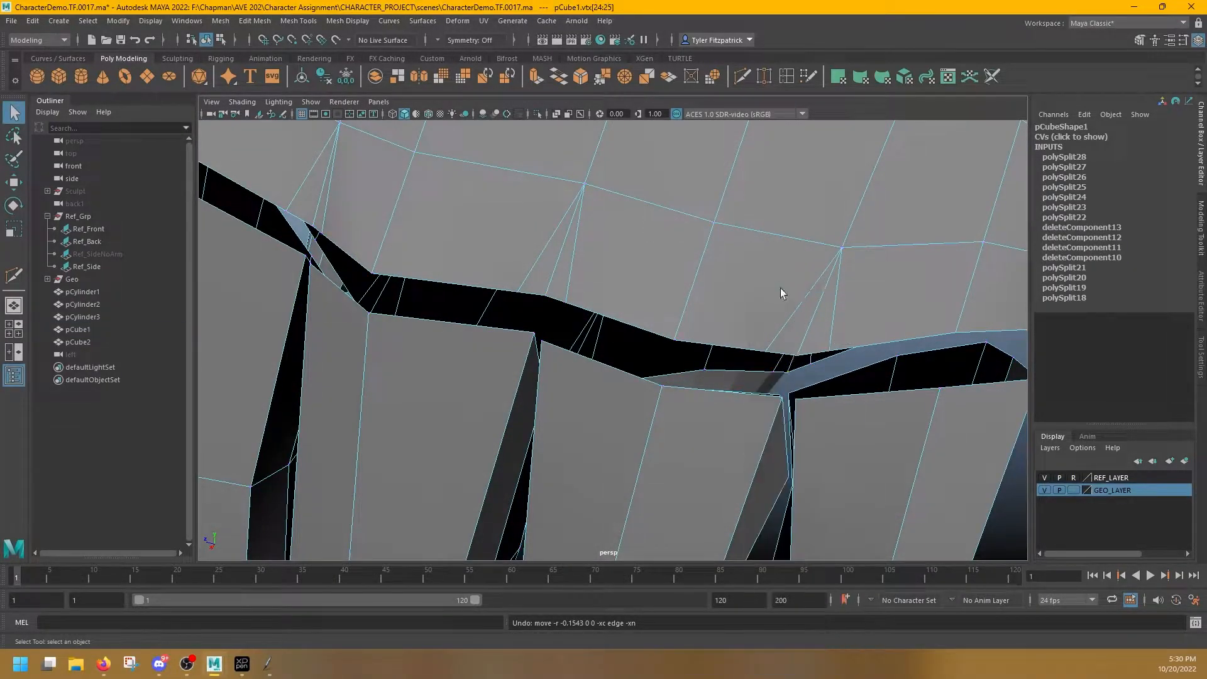
{"action": "left_click", "coordinate": [799, 370]}
{"action": "right_click_drag", "start_coordinate": [783, 332], "coordinate": [752, 485], "text": "shift"}
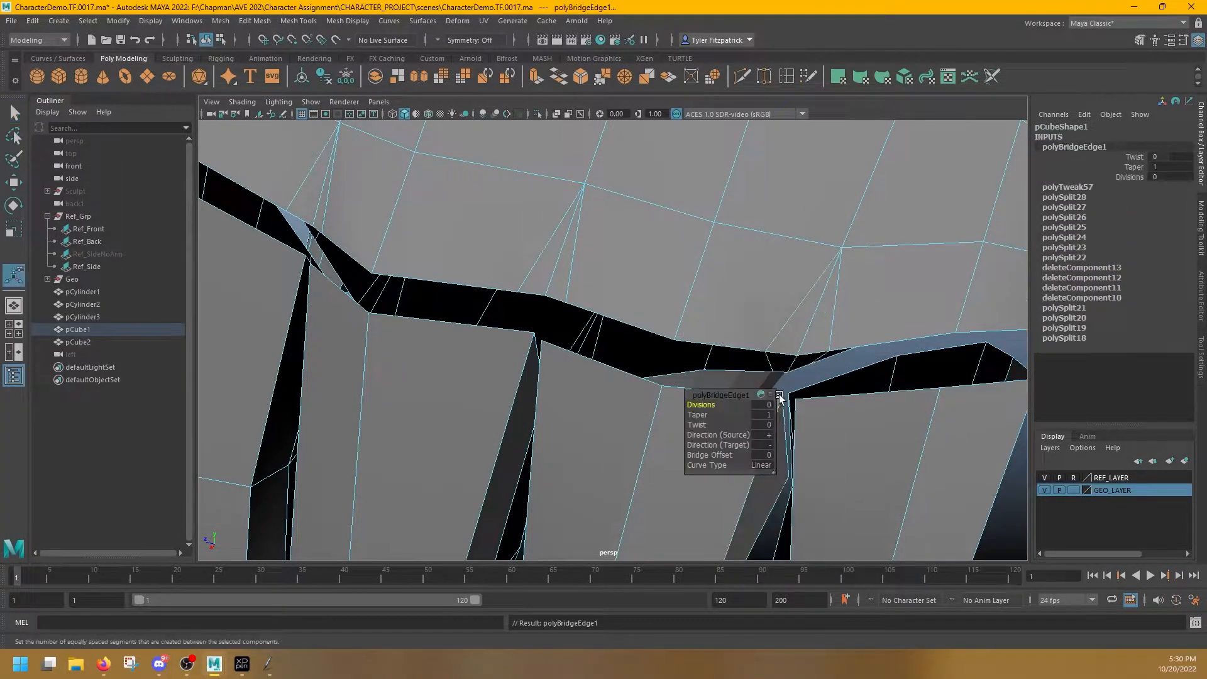
{"action": "left_click_drag", "start_coordinate": [853, 358], "coordinate": [843, 348], "text": "alt"}
{"action": "left_click_drag", "start_coordinate": [801, 382], "coordinate": [793, 377], "text": "alt"}
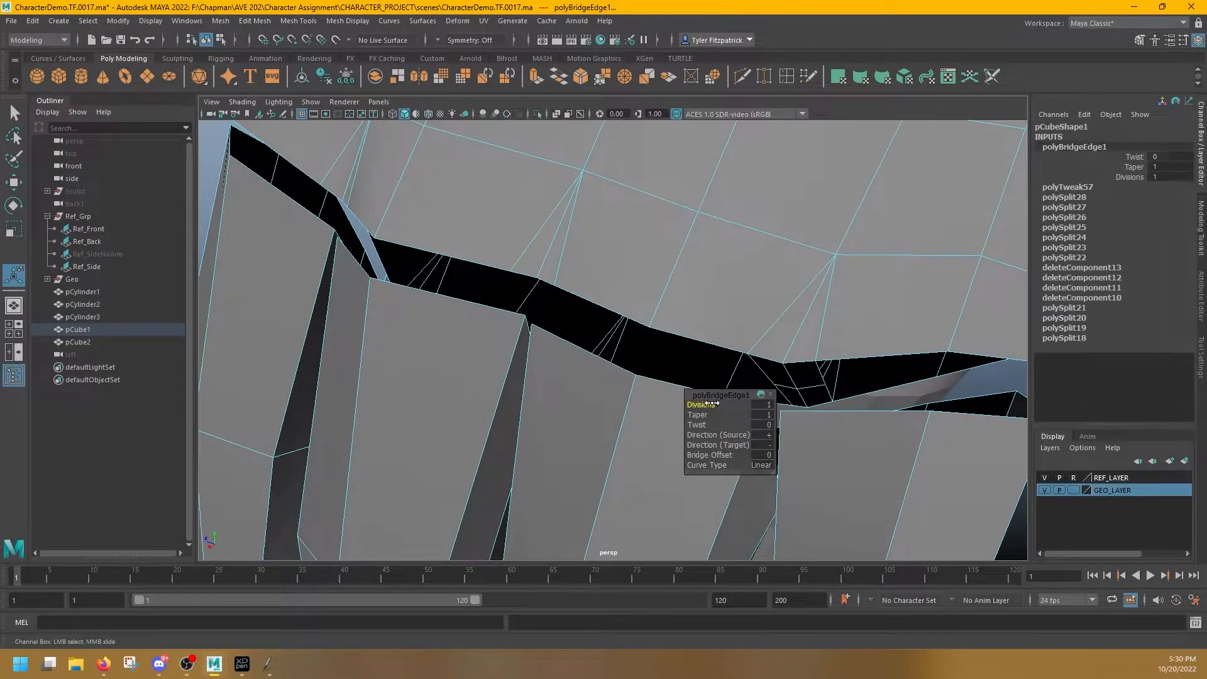
Bridge the opposite short border edges above the neighbouring finger gap, also with 1 division
{"action": "left_click_drag", "start_coordinate": [633, 350], "coordinate": [566, 373], "text": "alt"}
{"action": "left_click", "coordinate": [574, 384]}
{"action": "left_click", "coordinate": [588, 369], "text": "shift"}
{"action": "left_click_drag", "start_coordinate": [645, 381], "coordinate": [651, 386], "text": "alt"}
{"action": "key", "text": "g"}
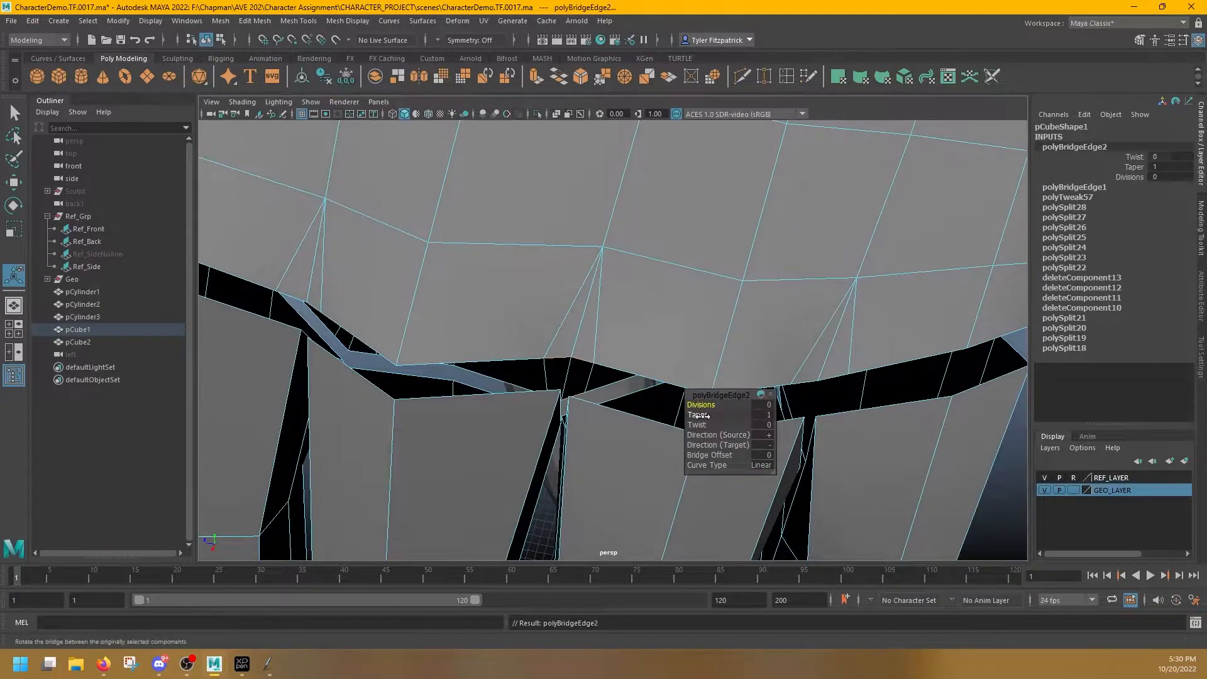
{"action": "mouse_move", "coordinate": [640, 385]}
{"action": "left_mouse_down", "text": "alt"}
{"action": "mouse_move", "coordinate": [800, 402]}
{"action": "mouse_move", "coordinate": [662, 353]}
{"action": "mouse_move", "coordinate": [636, 365]}
{"action": "left_mouse_up", "text": "alt"}
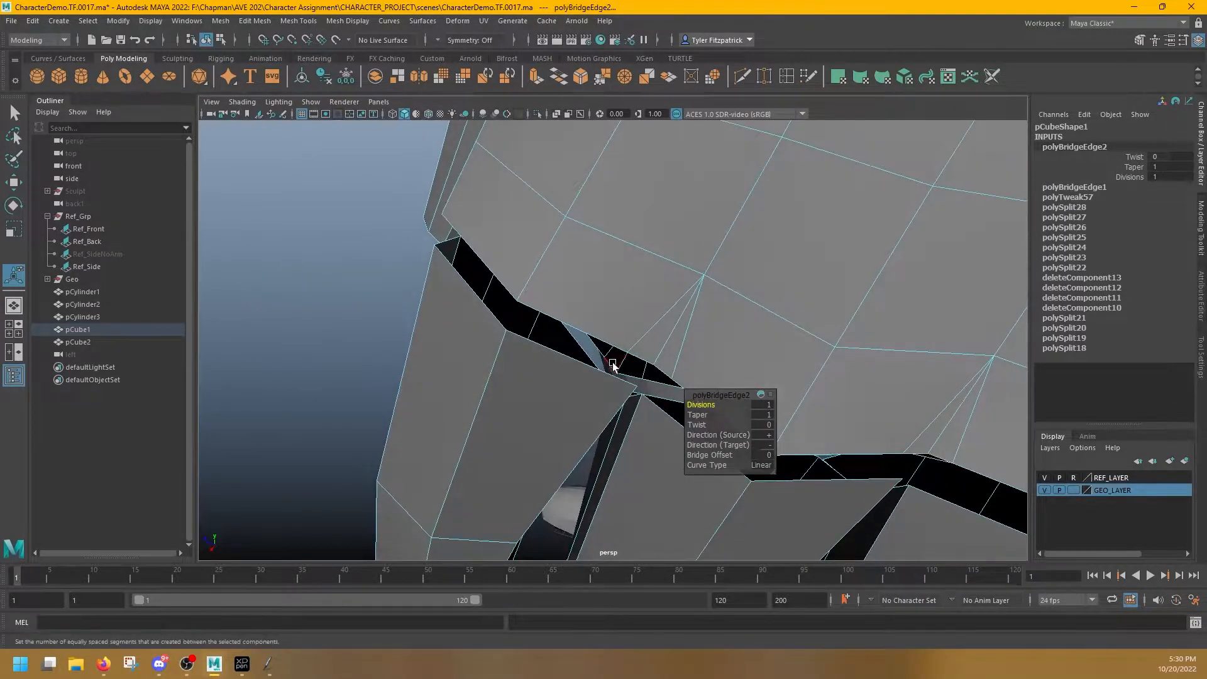
Bridge the short border edges above the last open finger gap and adjust the bridge's divisions
{"action": "left_click", "coordinate": [632, 373]}
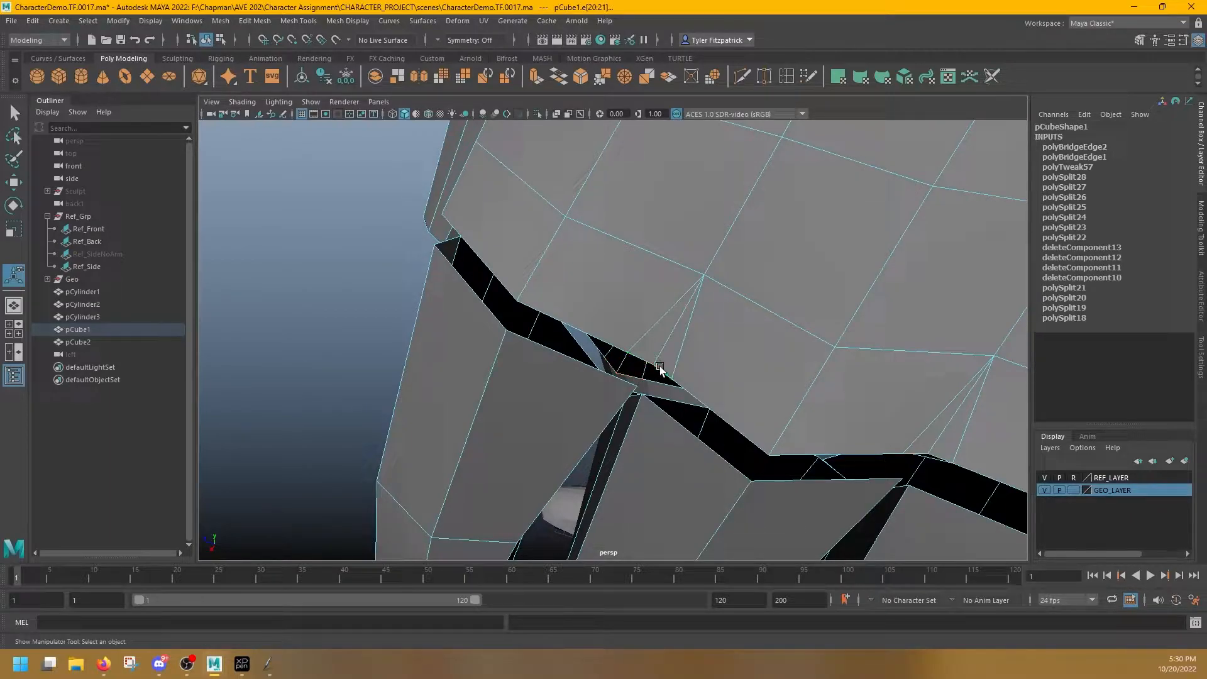
{"action": "key", "text": "g"}
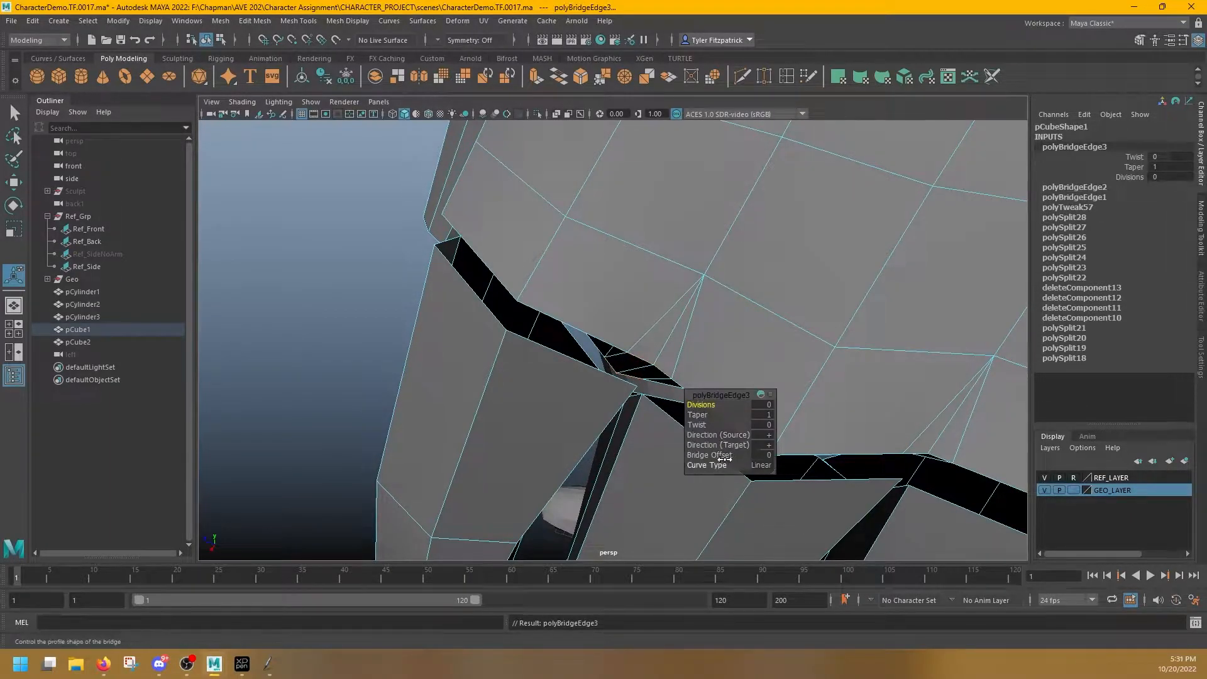
{"action": "left_click_drag", "start_coordinate": [710, 405], "coordinate": [790, 342]}
Move the middle edges of the bridges to shape the webbing between the fingers
{"action": "left_click", "coordinate": [641, 372]}
{"action": "key", "text": "w"}
{"action": "left_click_drag", "start_coordinate": [603, 388], "coordinate": [862, 436]}
{"action": "key", "text": "q"}
{"action": "left_click", "coordinate": [684, 363]}
{"action": "key", "text": "w"}
{"action": "key", "text": "q"}
{"action": "left_click", "coordinate": [831, 446]}
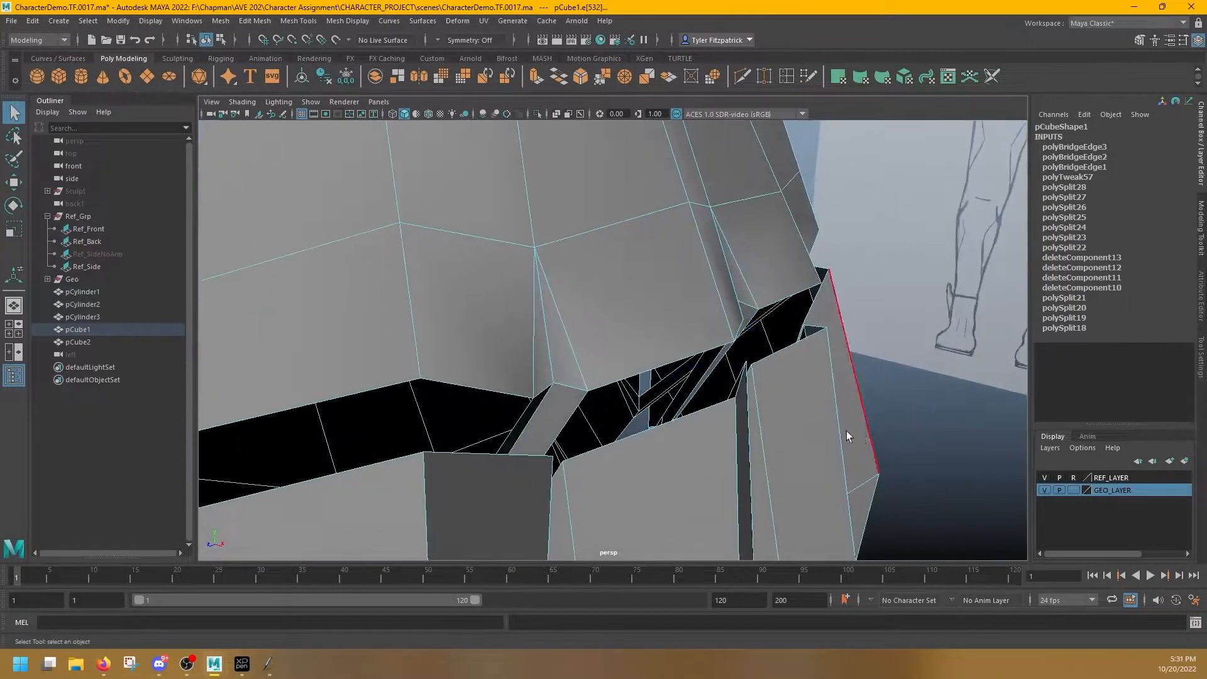
{"action": "key", "text": "w"}
{"action": "left_click_drag", "start_coordinate": [739, 397], "coordinate": [699, 264], "text": "alt"}
{"action": "key", "text": "q"}
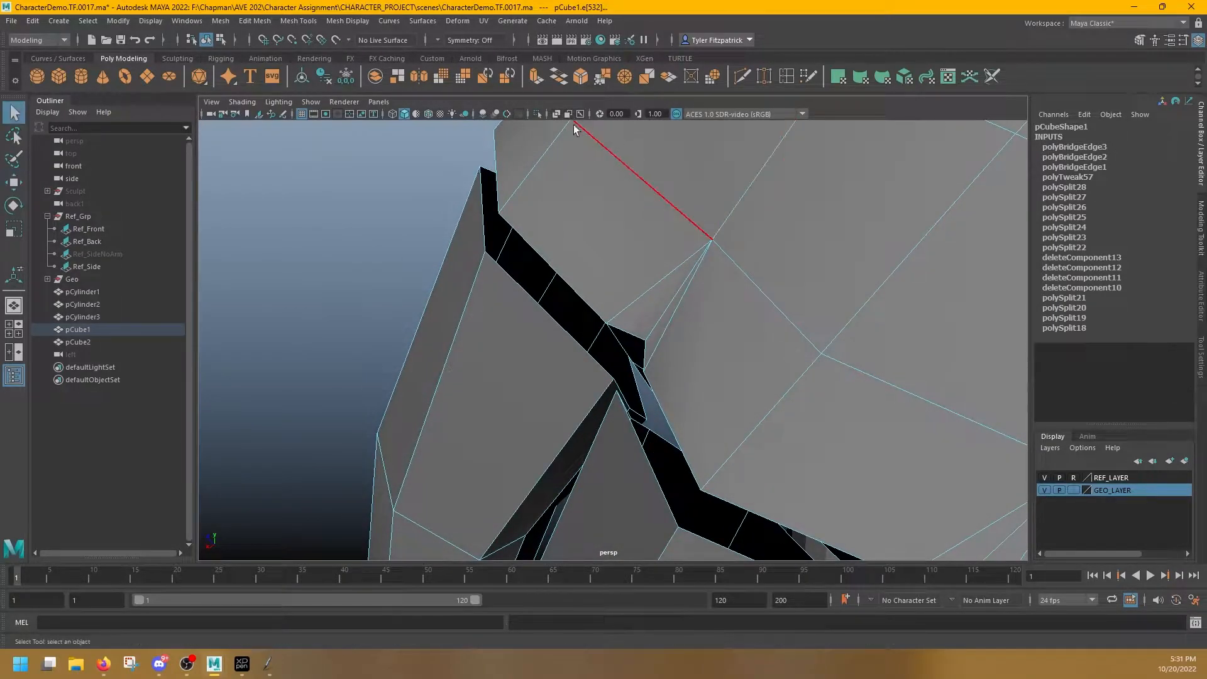
Start joining the fingers to the palm by target-welding finger-base vertices to the palm border beside the webbing
{"action": "left_click", "coordinate": [763, 75]}
{"action": "left_click_drag", "start_coordinate": [666, 264], "coordinate": [635, 390], "text": "alt"}
{"action": "right_click_drag", "start_coordinate": [619, 381], "coordinate": [568, 321]}
{"action": "left_click_drag", "start_coordinate": [570, 322], "coordinate": [623, 399], "text": "alt"}
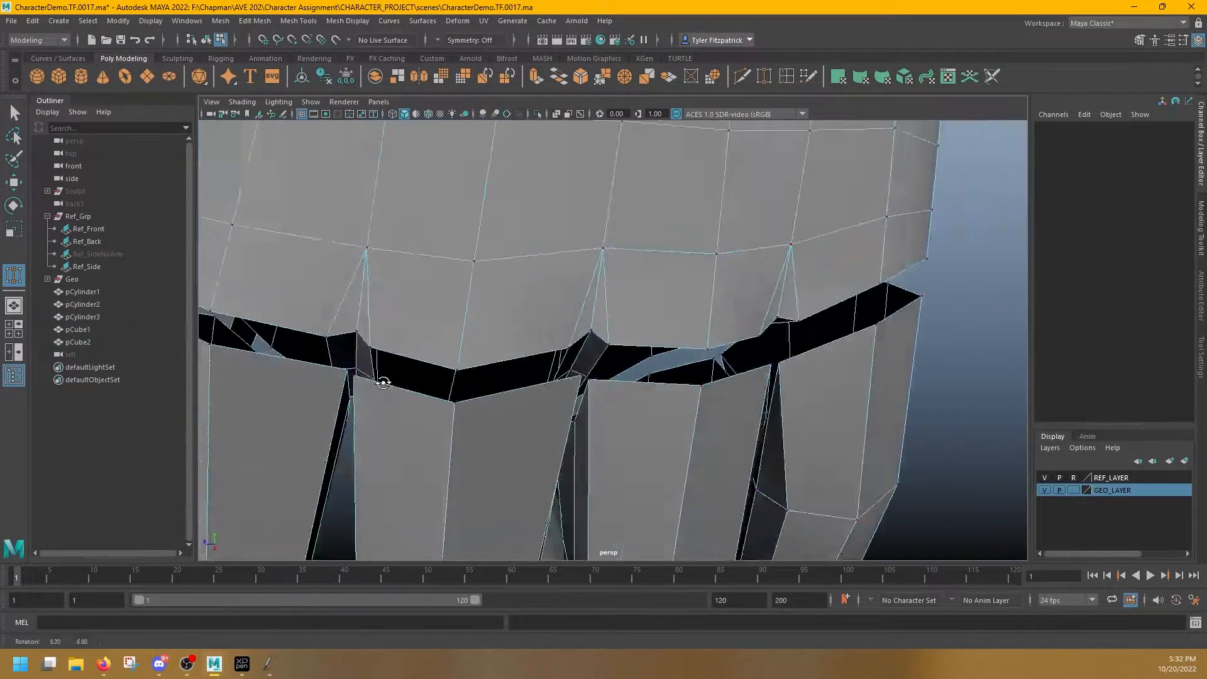
{"action": "left_click_drag", "start_coordinate": [660, 371], "coordinate": [723, 361], "text": "alt"}
{"action": "left_click_drag", "start_coordinate": [716, 324], "coordinate": [698, 306]}
{"action": "left_click_drag", "start_coordinate": [747, 223], "coordinate": [723, 211]}
Try to weld another finger-base vertex across the gap, and undo the last two operations
{"action": "left_click_drag", "start_coordinate": [813, 170], "coordinate": [748, 314], "text": "alt"}
{"action": "left_click_drag", "start_coordinate": [696, 398], "coordinate": [655, 407]}
{"action": "key", "text": "ctrl+z"}
{"action": "key", "text": "ctrl+z"}
Target-weld the corner vertices around the webbing to join the adjacent finger bases to the palm
{"action": "left_click", "coordinate": [788, 81]}
{"action": "left_click_drag", "start_coordinate": [648, 359], "coordinate": [610, 476], "text": "alt"}
{"action": "mouse_move", "coordinate": [610, 476]}
{"action": "left_mouse_down"}
{"action": "mouse_move", "coordinate": [595, 412]}
{"action": "mouse_move", "coordinate": [615, 468]}
{"action": "left_mouse_up"}
{"action": "left_click_drag", "start_coordinate": [616, 473], "coordinate": [673, 475]}
{"action": "left_click_drag", "start_coordinate": [674, 476], "coordinate": [701, 399]}
{"action": "left_click_drag", "start_coordinate": [720, 404], "coordinate": [769, 337]}
{"action": "left_click_drag", "start_coordinate": [755, 343], "coordinate": [667, 383], "text": "alt"}
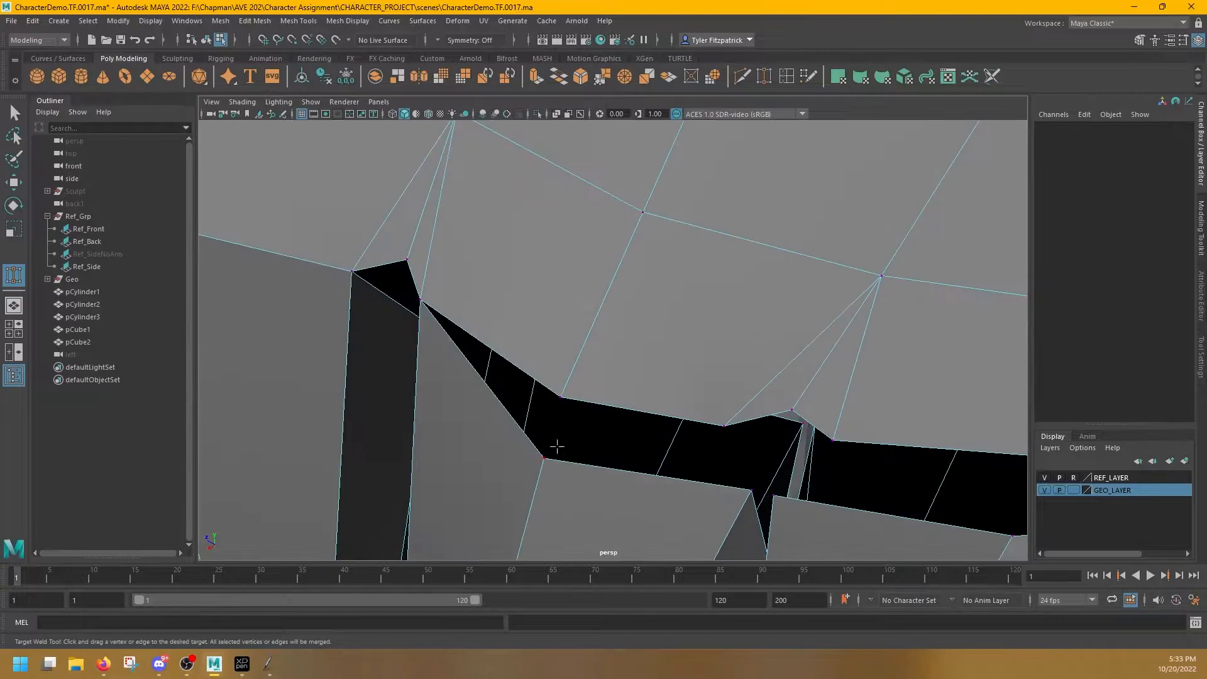
Target-weld the vertices of the next finger bases to the matching palm border vertices across the gap
{"action": "left_click_drag", "start_coordinate": [544, 457], "coordinate": [560, 397]}
{"action": "left_click_drag", "start_coordinate": [603, 422], "coordinate": [582, 412], "text": "alt"}
{"action": "left_click_drag", "start_coordinate": [676, 466], "coordinate": [639, 401]}
{"action": "left_click_drag", "start_coordinate": [696, 473], "coordinate": [746, 416]}
{"action": "left_click_drag", "start_coordinate": [701, 514], "coordinate": [758, 443], "text": "alt"}
{"action": "left_click_drag", "start_coordinate": [765, 444], "coordinate": [729, 400]}
{"action": "left_click_drag", "start_coordinate": [736, 389], "coordinate": [726, 354]}
{"action": "left_click_drag", "start_coordinate": [724, 358], "coordinate": [766, 336], "text": "alt"}
{"action": "mouse_move", "coordinate": [764, 342]}
{"action": "left_mouse_down", "text": "alt"}
{"action": "mouse_move", "coordinate": [730, 361]}
{"action": "mouse_move", "coordinate": [783, 330]}
{"action": "left_mouse_up", "text": "alt"}
Close the remaining gap on the other side of the hand by welding its finger-base vertices to the palm border
{"action": "left_click_drag", "start_coordinate": [771, 340], "coordinate": [585, 283], "text": "alt"}
{"action": "left_click_drag", "start_coordinate": [555, 269], "coordinate": [510, 277]}
{"action": "left_click_drag", "start_coordinate": [512, 334], "coordinate": [520, 317]}
{"action": "left_click_drag", "start_coordinate": [655, 396], "coordinate": [655, 372]}
{"action": "left_click_drag", "start_coordinate": [802, 421], "coordinate": [803, 404]}
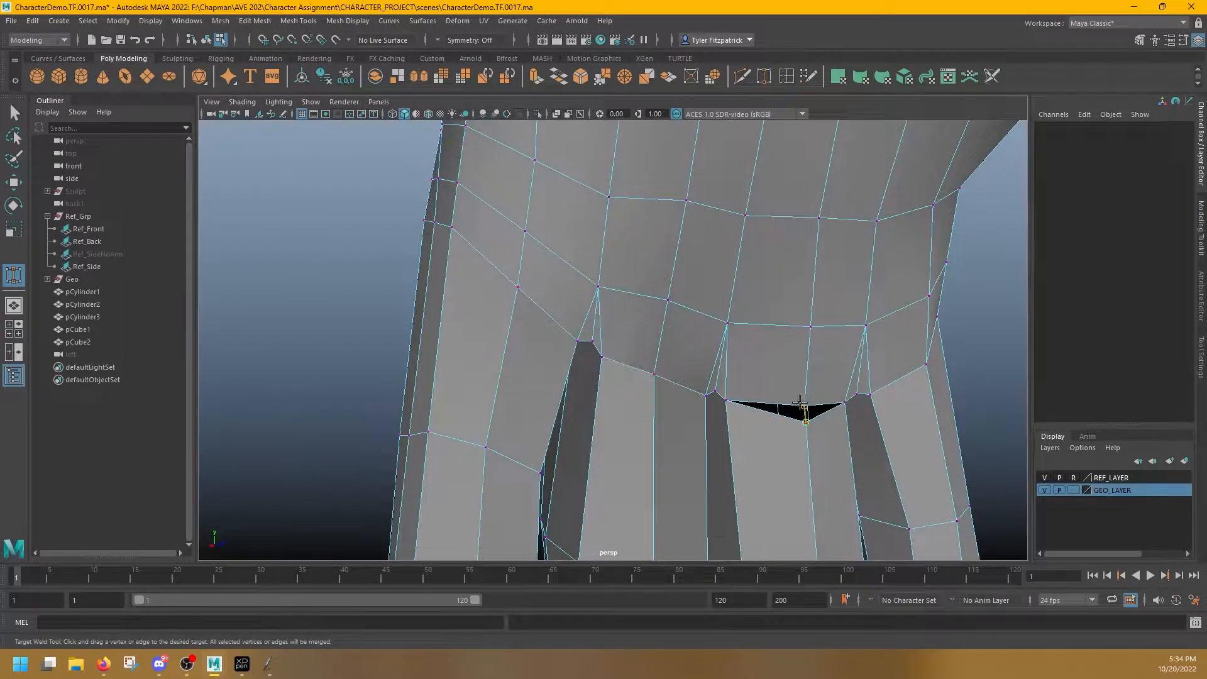
{"action": "right_click_drag", "start_coordinate": [802, 404], "coordinate": [735, 383], "text": "alt"}
{"action": "left_click_drag", "start_coordinate": [736, 383], "coordinate": [701, 383], "text": "alt"}
{"action": "key", "text": "q"}
{"action": "key", "text": "1"}
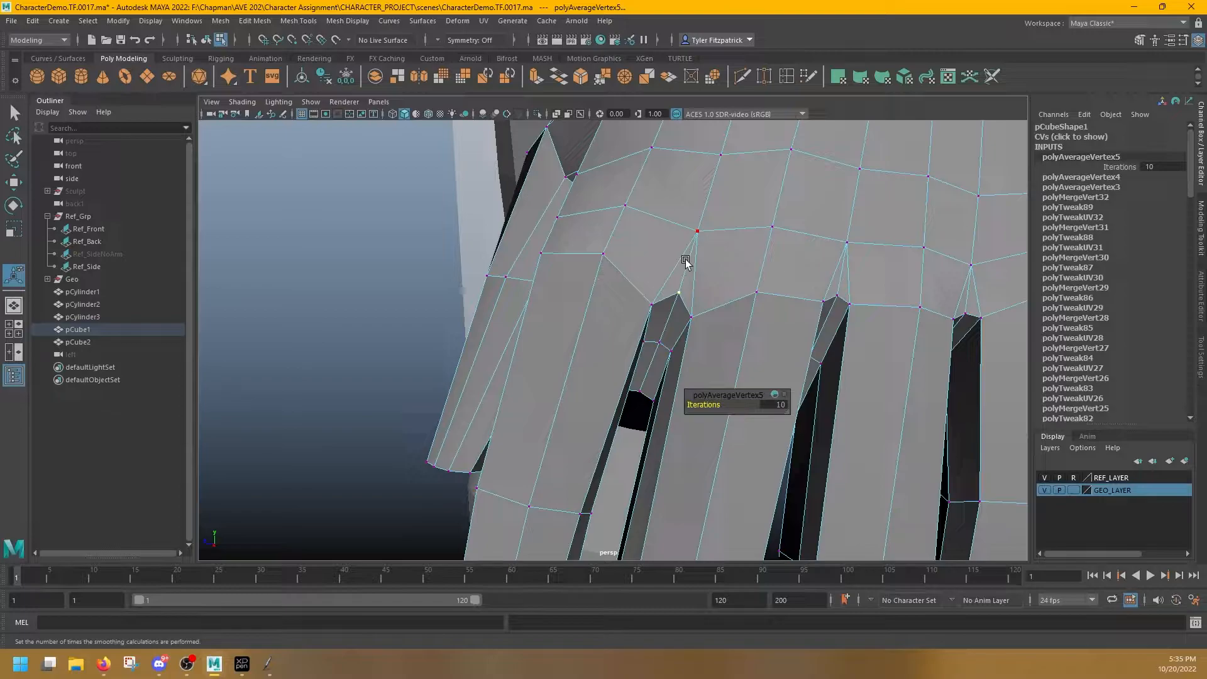
Delete the pairs of diagonal edges above each finger gap on both sides of the hand
{"action": "right_click_drag", "start_coordinate": [686, 261], "coordinate": [685, 225]}
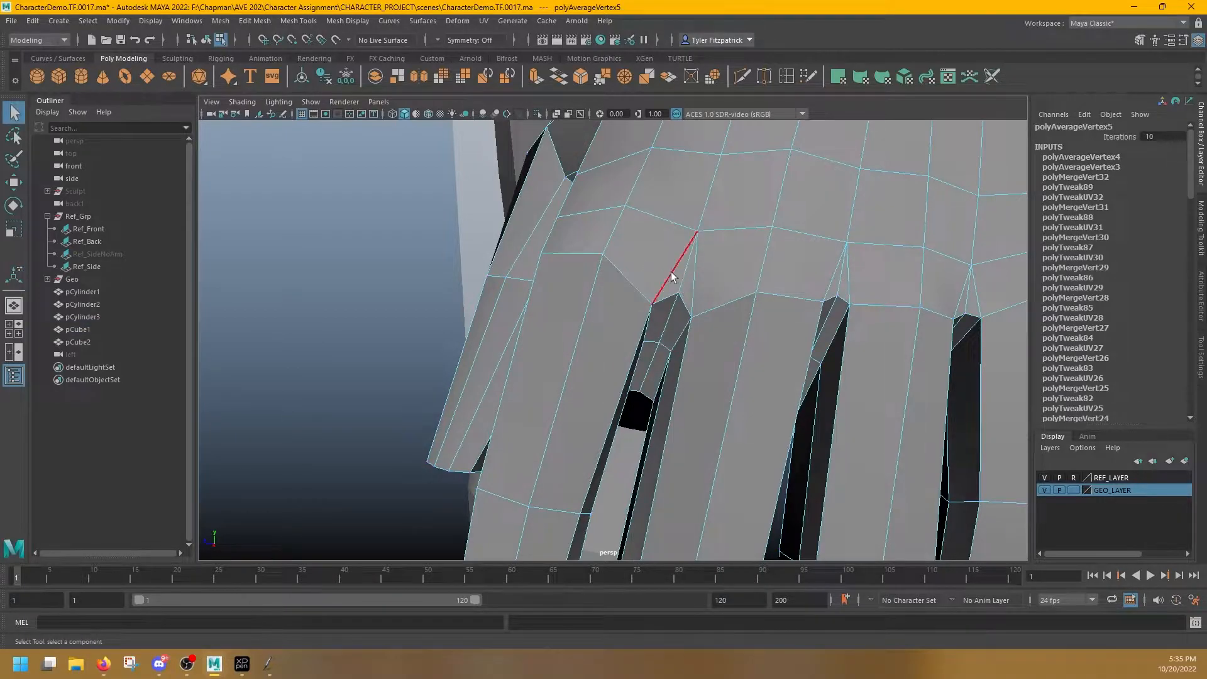
{"action": "left_click", "coordinate": [670, 272]}
{"action": "left_click", "coordinate": [700, 281], "text": "shift"}
{"action": "middle_click_drag", "start_coordinate": [908, 292], "coordinate": [728, 277], "text": "alt"}
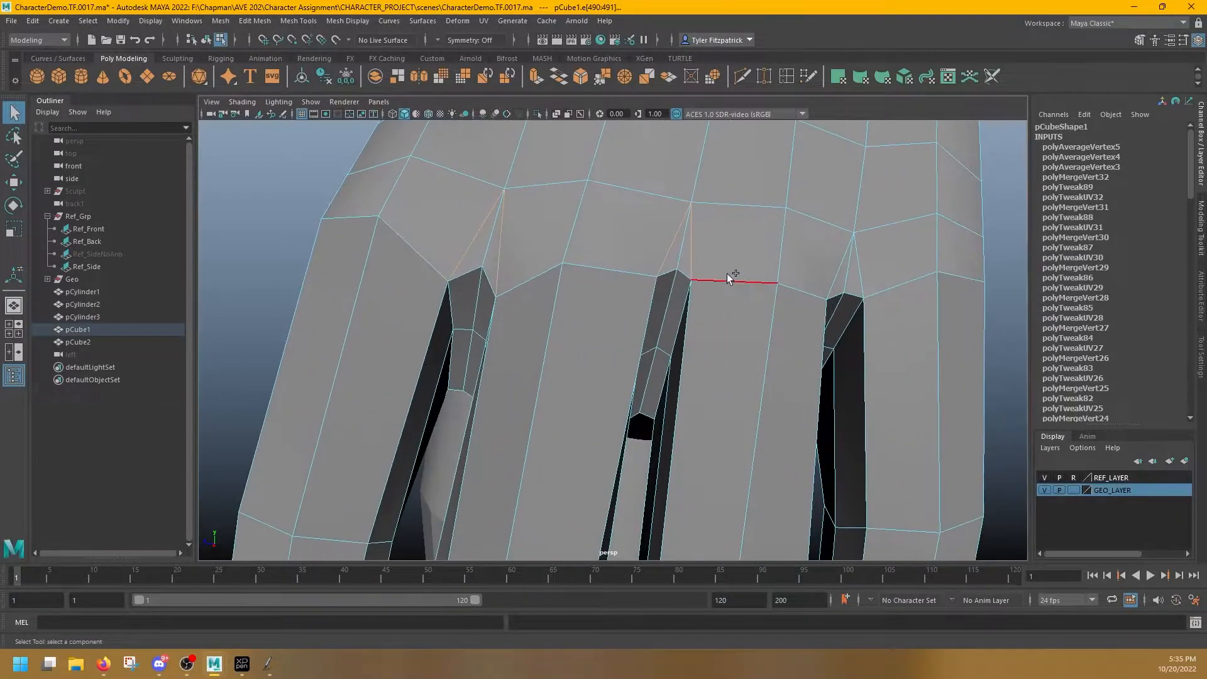
{"action": "left_click_drag", "start_coordinate": [903, 282], "coordinate": [702, 221], "text": "alt"}
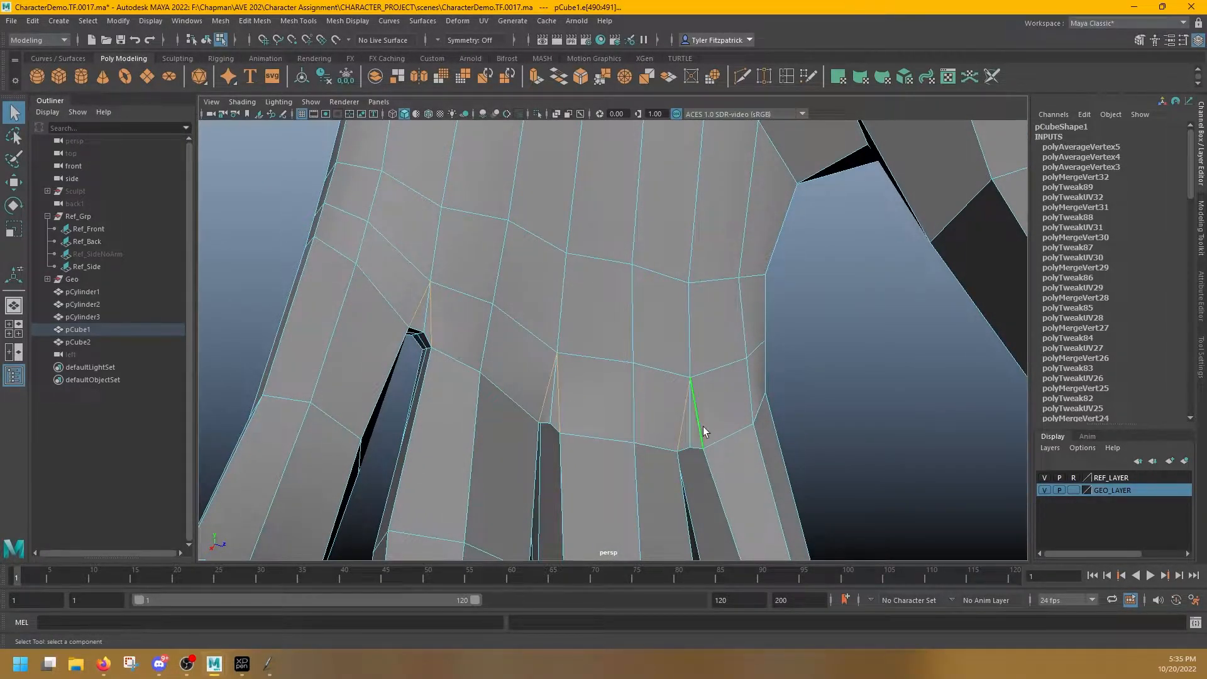
{"action": "key", "text": "Delete"}
Cut a new edge line around the hand with Multi-Cut, zigzagging between the webbing corners and the midpoints of the finger-base edges
{"action": "left_click_drag", "start_coordinate": [623, 344], "coordinate": [777, 382], "text": "alt"}
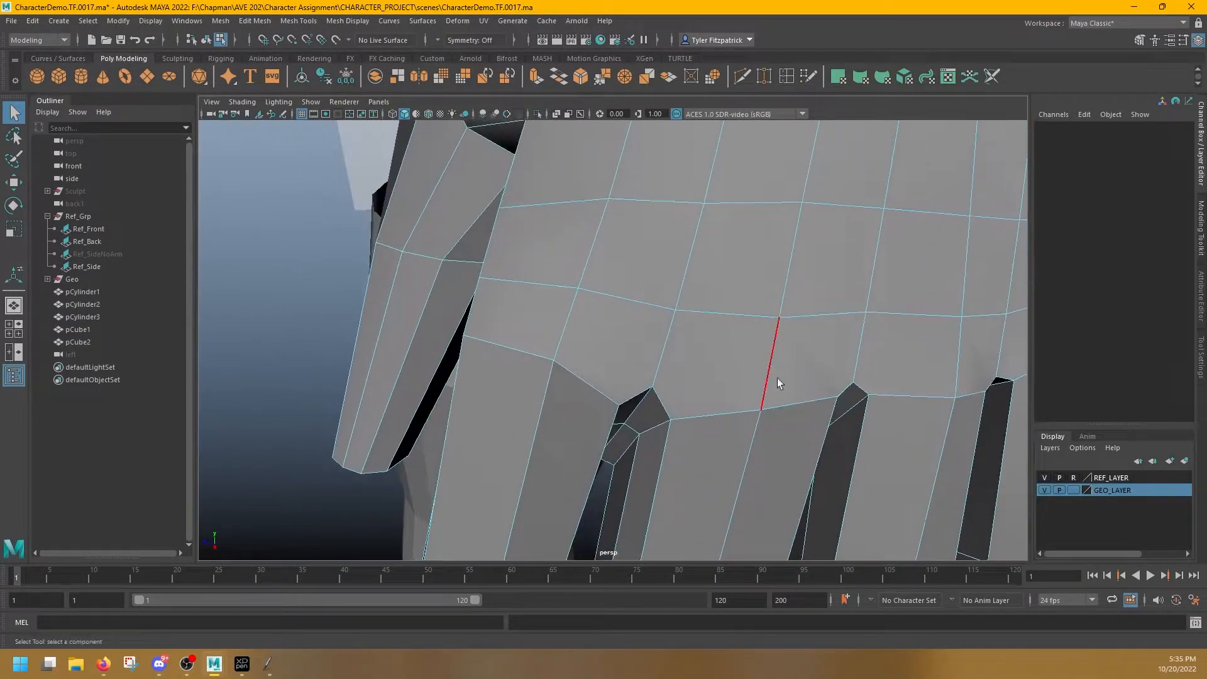
{"action": "left_click", "coordinate": [741, 81]}
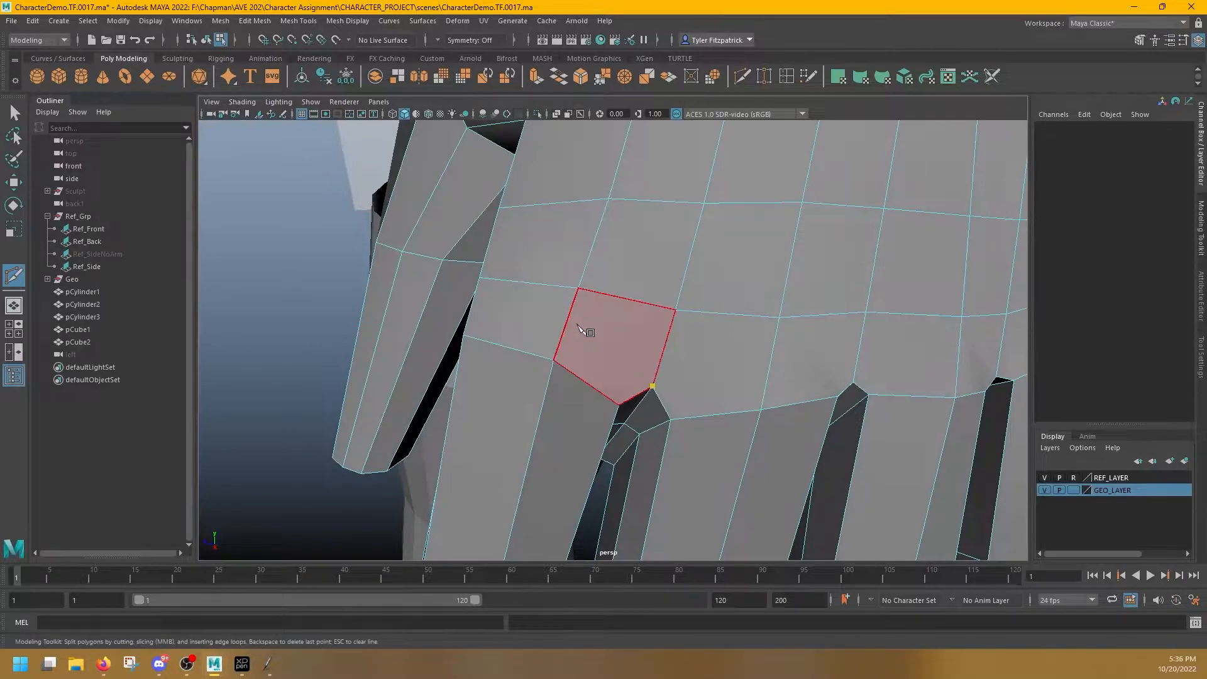
{"action": "left_click_drag", "start_coordinate": [493, 317], "coordinate": [701, 345], "text": "alt"}
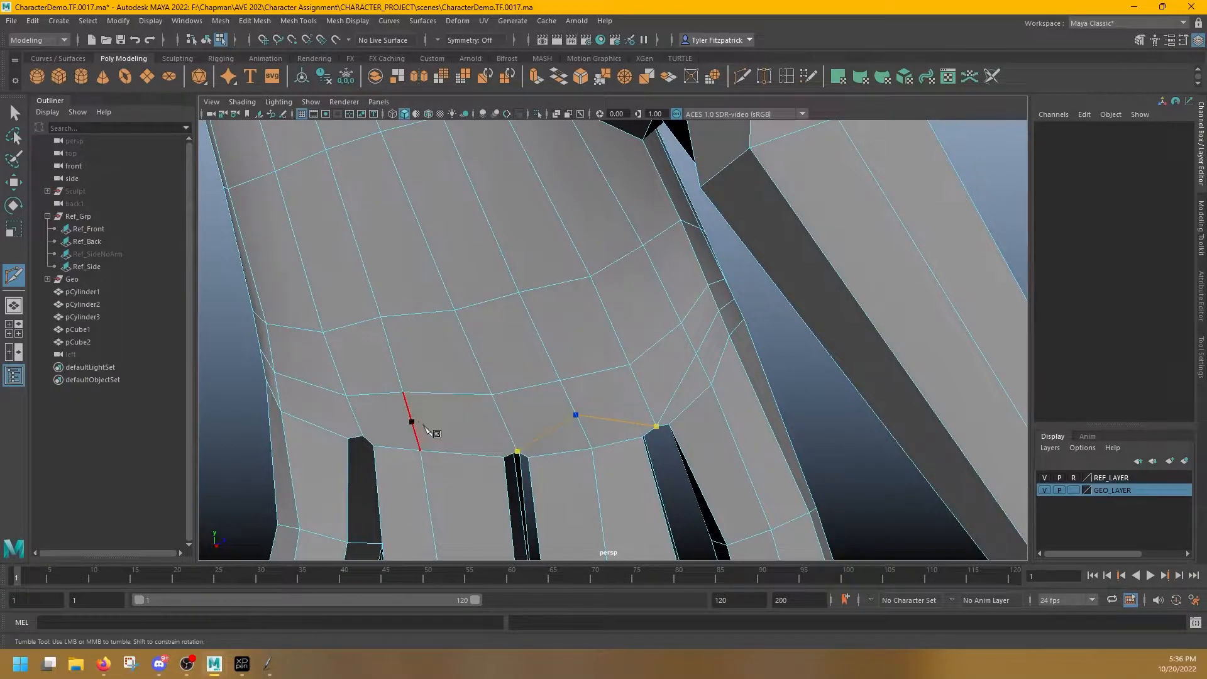
{"action": "left_click_drag", "start_coordinate": [398, 437], "coordinate": [661, 427], "text": "alt"}
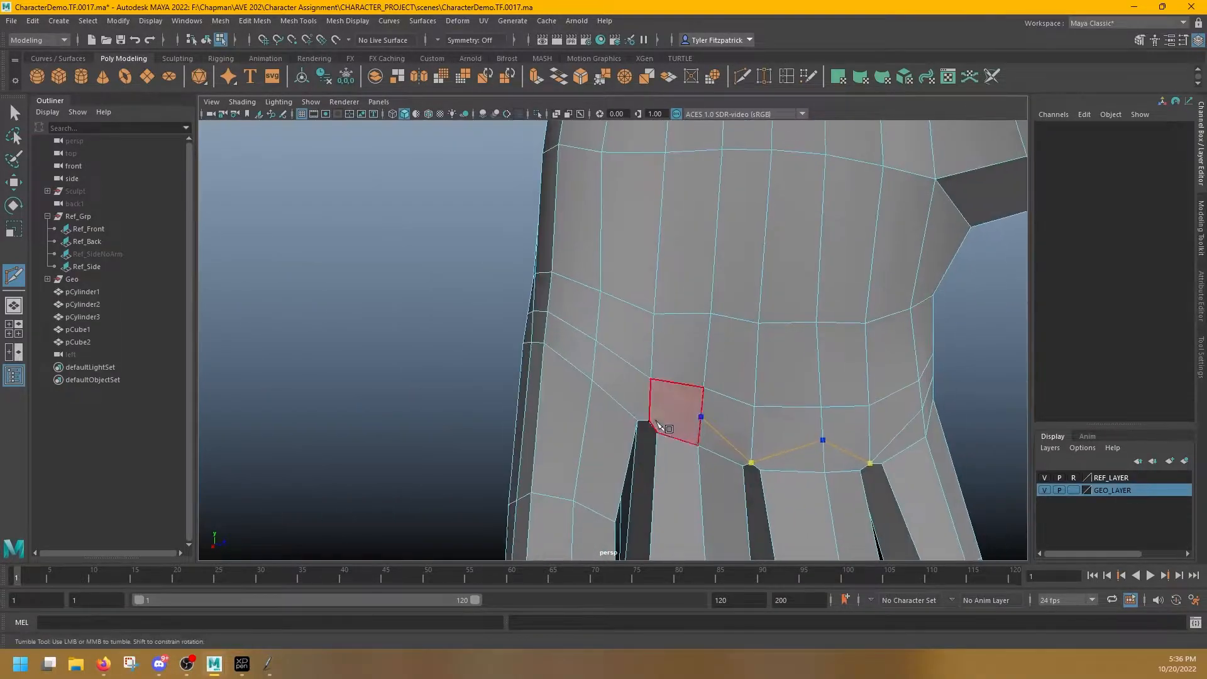
{"action": "mouse_move", "coordinate": [547, 329]}
{"action": "left_mouse_down", "text": "alt"}
{"action": "mouse_move", "coordinate": [569, 304]}
{"action": "mouse_move", "coordinate": [500, 283]}
{"action": "mouse_move", "coordinate": [538, 328]}
{"action": "left_mouse_up", "text": "alt"}
{"action": "left_click", "coordinate": [568, 303]}
{"action": "left_click", "coordinate": [534, 330]}
{"action": "left_click_drag", "start_coordinate": [444, 300], "coordinate": [657, 334], "text": "alt"}
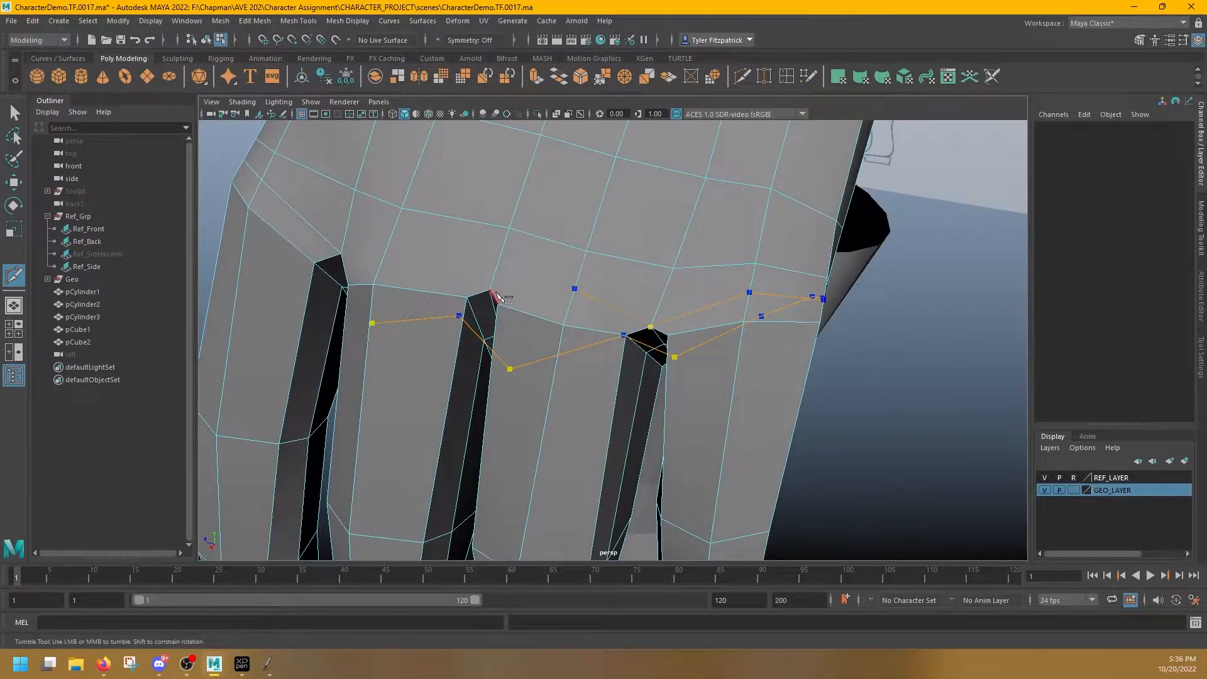
{"action": "left_click_drag", "start_coordinate": [427, 286], "coordinate": [515, 248], "text": "alt"}
Reposition individual vertices of the newly cut edge line around the finger bases to even out its flow
{"action": "key", "text": "q"}
{"action": "key", "text": "w"}
{"action": "left_click", "coordinate": [655, 256]}
{"action": "left_click", "coordinate": [531, 391]}
{"action": "left_click", "coordinate": [464, 277]}
{"action": "key", "text": "q"}
Average the vertices around the webbing and knuckles to smooth the spacing of the new edges
{"action": "left_click", "coordinate": [598, 168]}
{"action": "left_click", "coordinate": [605, 309], "text": "shift"}
{"action": "right_click_drag", "start_coordinate": [628, 308], "coordinate": [581, 313], "text": "shift"}
{"action": "left_click_drag", "start_coordinate": [582, 313], "coordinate": [571, 350], "text": "alt"}
{"action": "key", "text": "w"}
{"action": "left_click", "coordinate": [523, 232]}
{"action": "key", "text": "ctrl+z"}
{"action": "key", "text": "g"}
{"action": "left_click", "coordinate": [598, 401]}
{"action": "key", "text": "g"}
{"action": "left_click", "coordinate": [720, 317]}
{"action": "key", "text": "g"}
{"action": "key", "text": "q"}
Fine-tune the remaining uneven vertices at the finger bases with Move and Average Vertices
{"action": "left_click", "coordinate": [854, 350]}
{"action": "left_click", "coordinate": [671, 353]}
{"action": "key", "text": "r"}
{"action": "key", "text": "w"}
{"action": "left_click_drag", "start_coordinate": [572, 349], "coordinate": [737, 410], "text": "alt"}
{"action": "left_click", "coordinate": [593, 298]}
{"action": "key", "text": "q"}
{"action": "left_click", "coordinate": [782, 394]}
{"action": "key", "text": "w"}
Reposition stray vertices on the fingers to refine their silhouette
{"action": "scroll", "coordinate": [817, 277], "scroll_direction": "down", "scroll_amount": 8}
{"action": "left_click_drag", "start_coordinate": [681, 277], "coordinate": [885, 233], "text": "alt"}
{"action": "middle_click_drag", "start_coordinate": [885, 233], "coordinate": [513, 329], "text": "alt"}
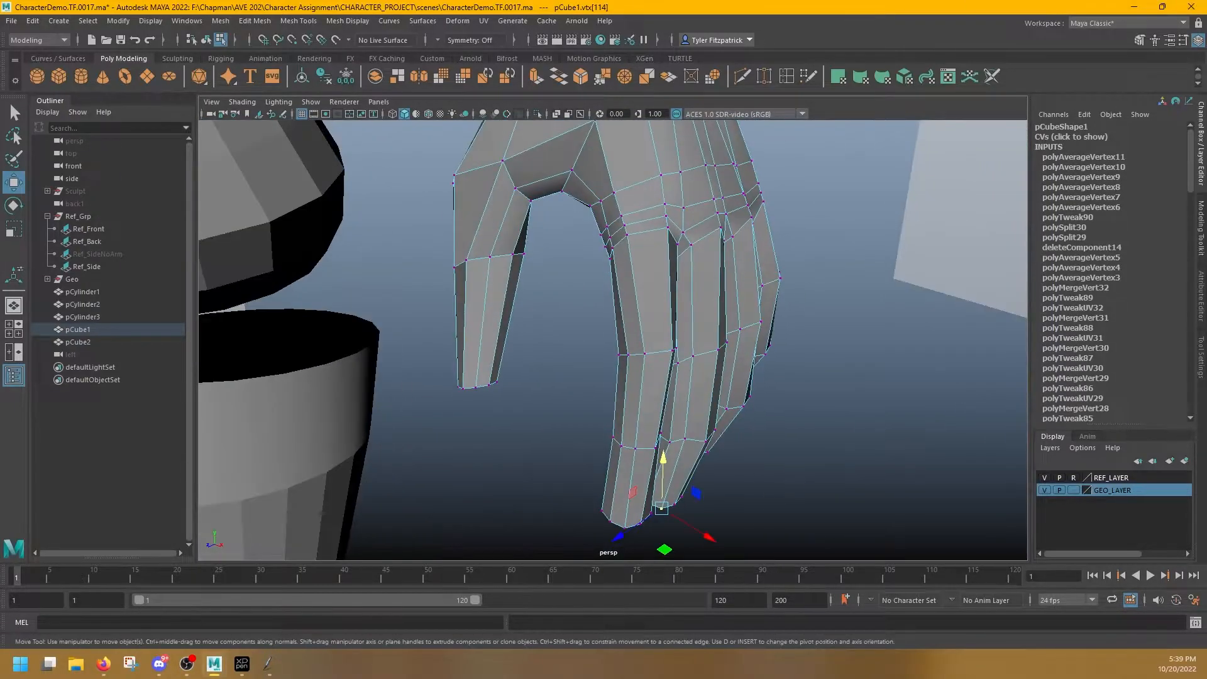
{"action": "left_click_drag", "start_coordinate": [666, 409], "coordinate": [732, 247], "text": "alt"}
{"action": "left_click_drag", "start_coordinate": [613, 267], "coordinate": [698, 277]}
{"action": "left_click", "coordinate": [704, 265]}
{"action": "left_click_drag", "start_coordinate": [639, 223], "coordinate": [625, 203]}
{"action": "left_click_drag", "start_coordinate": [666, 161], "coordinate": [704, 345], "text": "alt"}
Select all edges of the hand mesh and soften them for smooth shading
{"action": "left_click_drag", "start_coordinate": [704, 345], "coordinate": [586, 320]}
{"action": "mouse_move", "coordinate": [587, 319]}
{"action": "right_mouse_down"}
{"action": "mouse_move", "coordinate": [590, 336]}
{"action": "mouse_move", "coordinate": [590, 299]}
{"action": "right_mouse_up"}
{"action": "scroll", "coordinate": [590, 311], "scroll_direction": "down", "scroll_amount": 5}
{"action": "left_click_drag", "start_coordinate": [590, 311], "coordinate": [639, 404], "text": "alt"}
{"action": "left_click_drag", "start_coordinate": [702, 485], "coordinate": [451, 306]}
{"action": "right_click_drag", "start_coordinate": [787, 313], "coordinate": [931, 331], "text": "shift"}
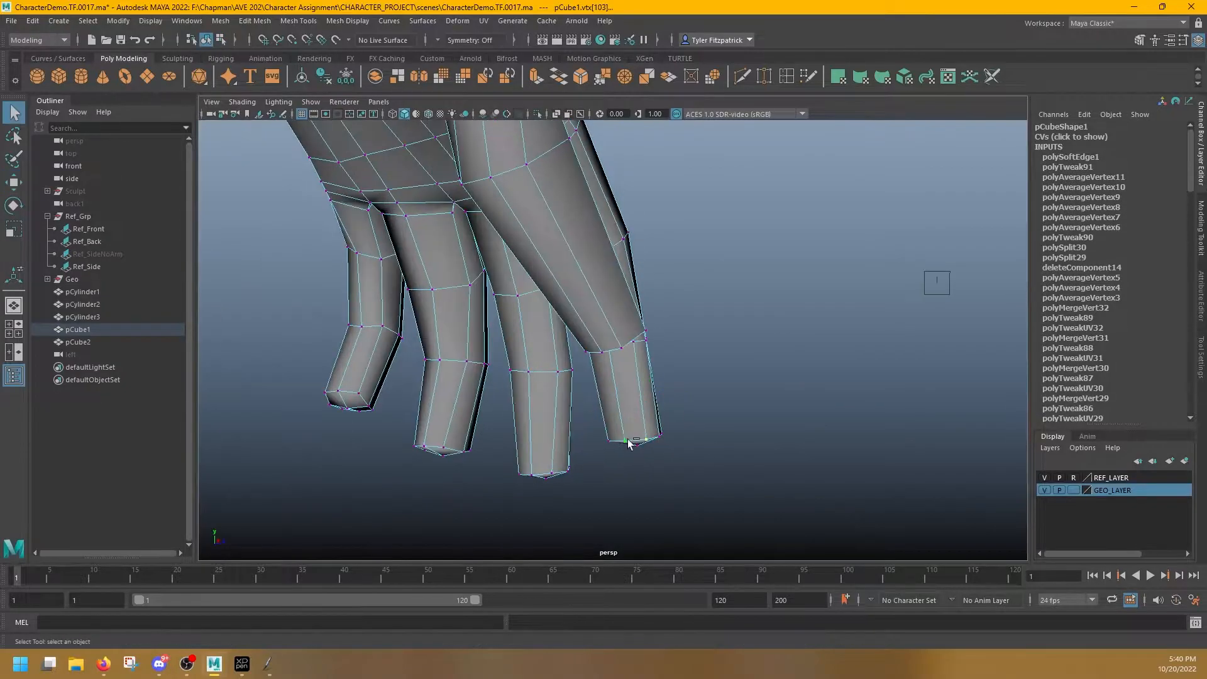
Raise the palm-side end vertices of the index finger to angle its tip
{"action": "left_click_drag", "start_coordinate": [601, 413], "coordinate": [601, 404], "text": "ctrl+shift"}
{"action": "left_click_drag", "start_coordinate": [614, 446], "coordinate": [742, 434], "text": "alt"}
{"action": "left_click", "coordinate": [621, 446]}
{"action": "key", "text": "q"}
{"action": "key", "text": "w"}
{"action": "key", "text": "q"}
{"action": "left_click", "coordinate": [608, 443]}
{"action": "left_click", "coordinate": [661, 435], "text": "shift"}
{"action": "key", "text": "w"}
{"action": "left_click_drag", "start_coordinate": [616, 432], "coordinate": [613, 399], "text": "alt"}
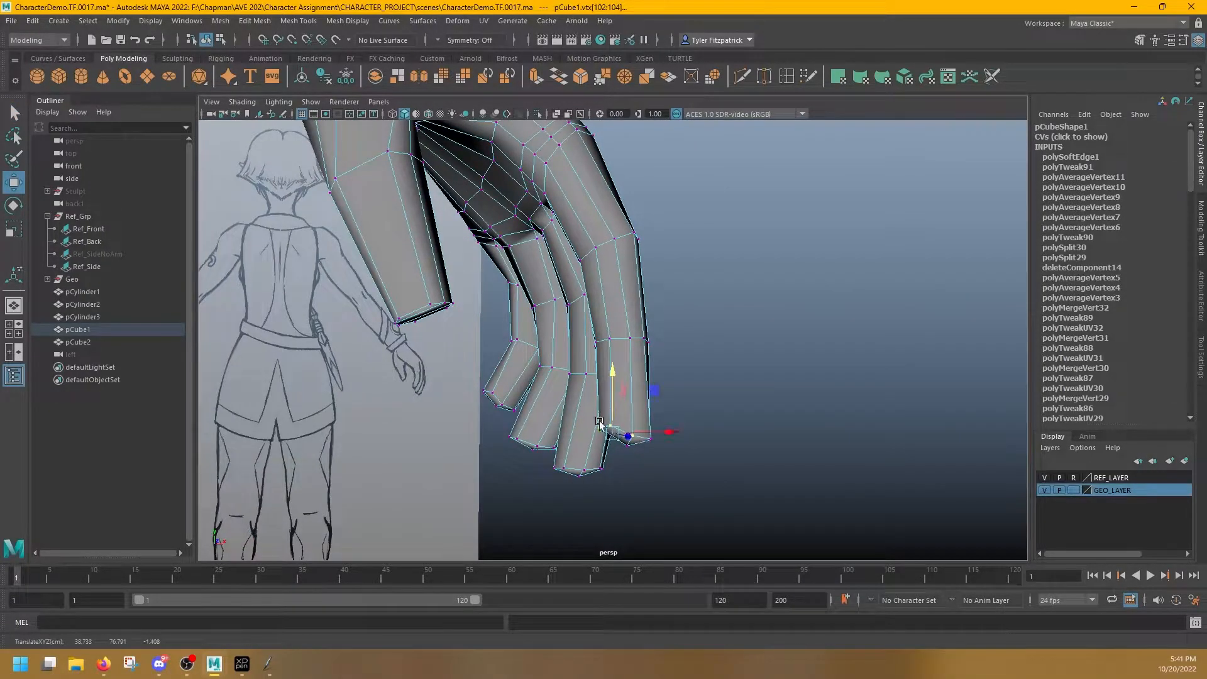
Raise the palm-side end vertices of the middle finger to match the angled index fingertip
{"action": "key", "text": "q"}
{"action": "left_click_drag", "start_coordinate": [600, 450], "coordinate": [584, 433], "text": "alt"}
{"action": "left_click", "coordinate": [535, 469]}
{"action": "left_click", "coordinate": [530, 470], "text": "shift"}
{"action": "key", "text": "w"}
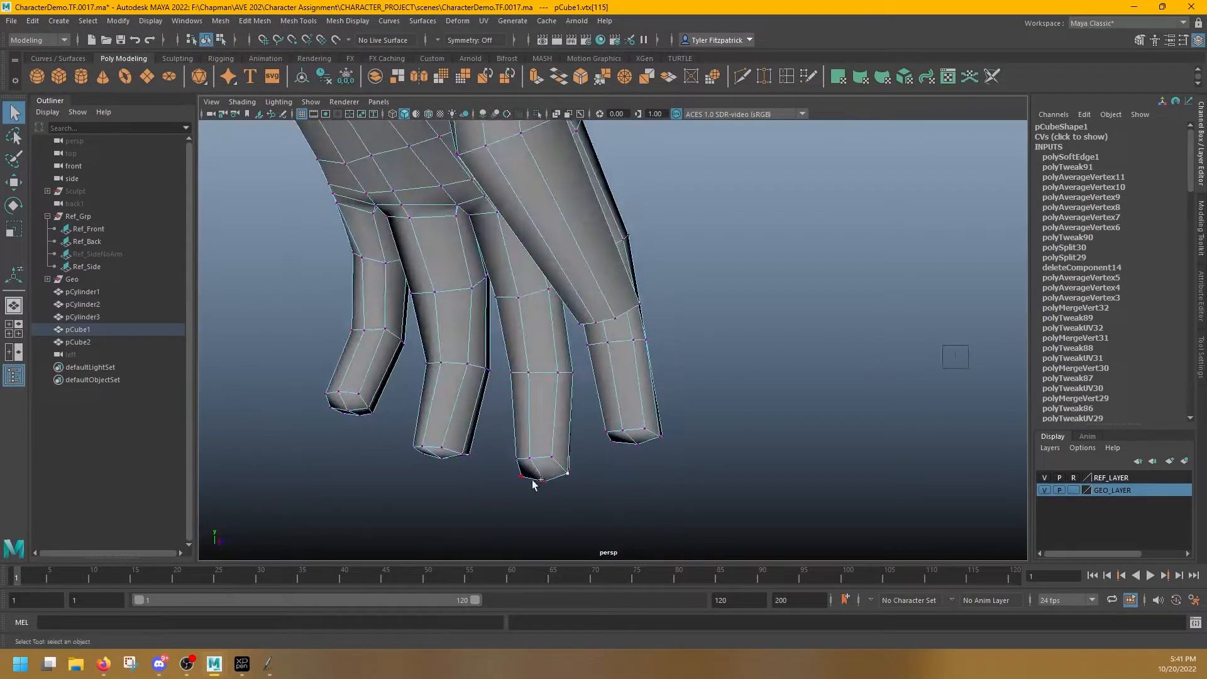
Raise a ring of finger joint vertices, and slightly scale and reposition the neighbouring ring
{"action": "left_click_drag", "start_coordinate": [530, 480], "coordinate": [604, 296], "text": "alt"}
{"action": "left_click_drag", "start_coordinate": [511, 327], "coordinate": [607, 378]}
{"action": "left_click_drag", "start_coordinate": [551, 290], "coordinate": [551, 252]}
{"action": "mouse_move", "coordinate": [552, 252]}
{"action": "left_mouse_down", "text": "alt"}
{"action": "mouse_move", "coordinate": [572, 251]}
{"action": "mouse_move", "coordinate": [540, 270]}
{"action": "left_mouse_up", "text": "alt"}
{"action": "left_click_drag", "start_coordinate": [528, 281], "coordinate": [738, 316]}
{"action": "key", "text": "r"}
{"action": "left_click_drag", "start_coordinate": [752, 263], "coordinate": [743, 264]}
{"action": "key", "text": "w"}
{"action": "left_click_drag", "start_coordinate": [738, 322], "coordinate": [707, 313], "text": "alt"}
{"action": "left_click", "coordinate": [707, 371]}
{"action": "left_click_drag", "start_coordinate": [707, 313], "coordinate": [566, 352], "text": "alt"}
Adjust the position and scale of further finger joint vertices to improve the finger proportions
{"action": "key", "text": "q"}
{"action": "left_click_drag", "start_coordinate": [534, 393], "coordinate": [779, 271]}
{"action": "key", "text": "w"}
{"action": "left_click_drag", "start_coordinate": [778, 271], "coordinate": [604, 277], "text": "ctrl+shift"}
{"action": "key", "text": "q"}
{"action": "left_click", "coordinate": [447, 196]}
{"action": "left_click", "coordinate": [531, 199], "text": "shift"}
{"action": "key", "text": "r"}
Scale, rotate and move the little finger's end vertices to shape its tip
{"action": "key", "text": "q"}
{"action": "left_click", "coordinate": [427, 406], "text": "shift"}
{"action": "key", "text": "r"}
{"action": "key", "text": "e"}
{"action": "key", "text": "w"}
{"action": "left_click", "coordinate": [561, 437]}
{"action": "left_click", "coordinate": [576, 413]}
{"action": "middle_click_drag", "start_coordinate": [604, 276], "coordinate": [755, 352], "text": "alt"}
{"action": "right_click_drag", "start_coordinate": [754, 352], "coordinate": [677, 317], "text": "alt"}
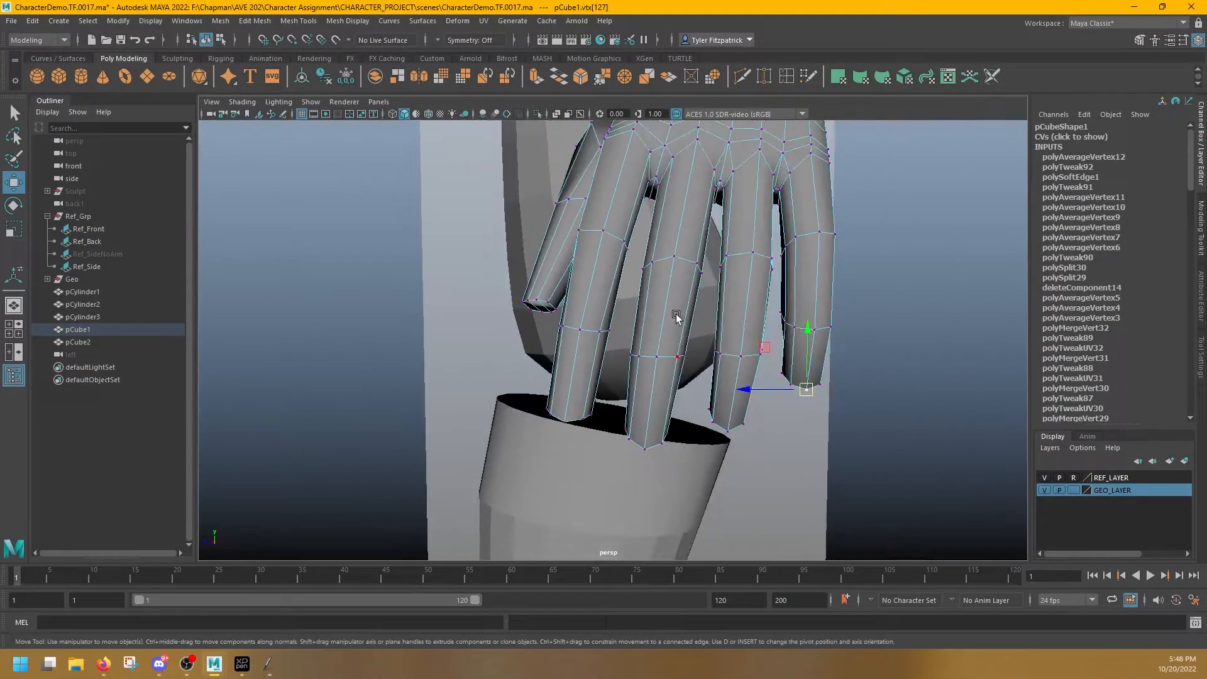
{"action": "left_click_drag", "start_coordinate": [652, 299], "coordinate": [658, 314], "text": "alt"}
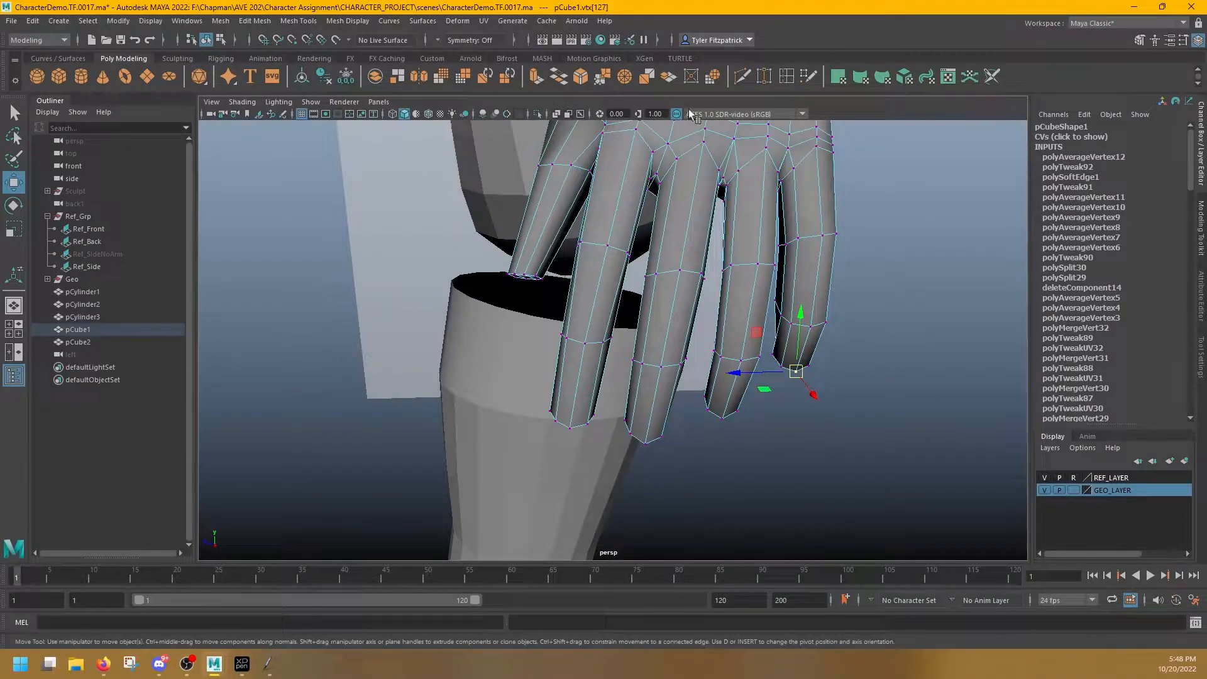
{"action": "left_click", "coordinate": [785, 76]}
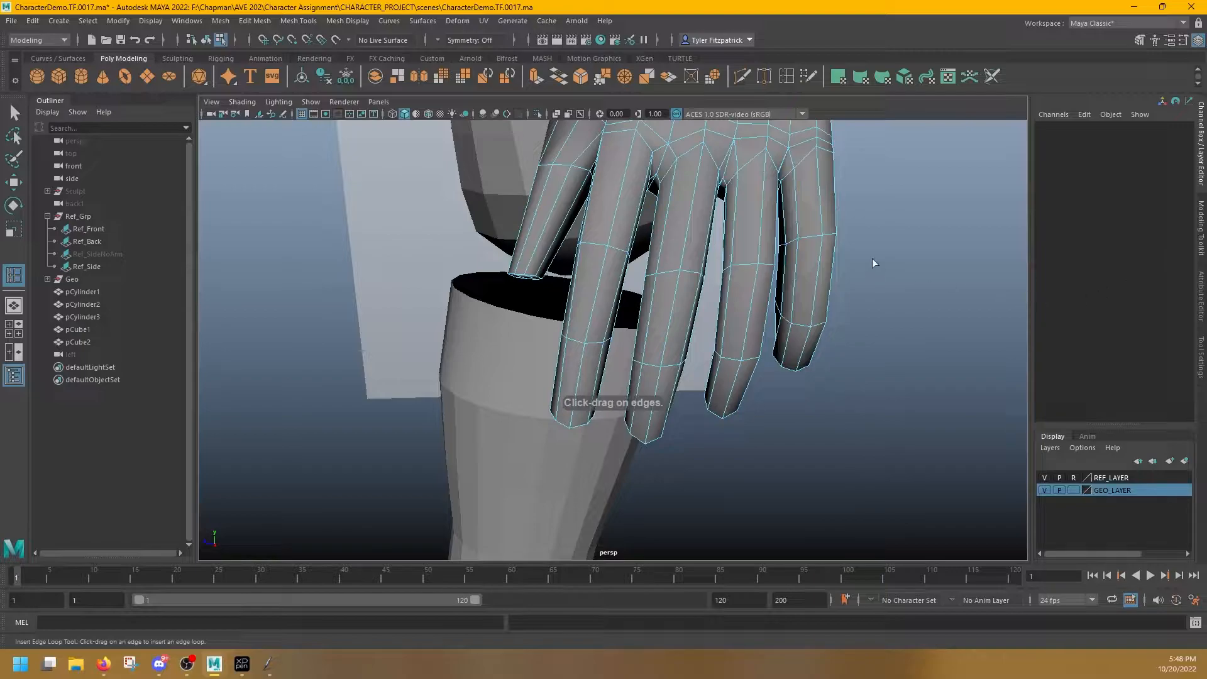
{"action": "middle_click_drag", "start_coordinate": [873, 259], "coordinate": [843, 310], "text": "alt"}
{"action": "left_click_drag", "start_coordinate": [844, 311], "coordinate": [682, 337], "text": "alt"}
{"action": "right_click_drag", "start_coordinate": [681, 337], "coordinate": [682, 408], "text": "alt"}
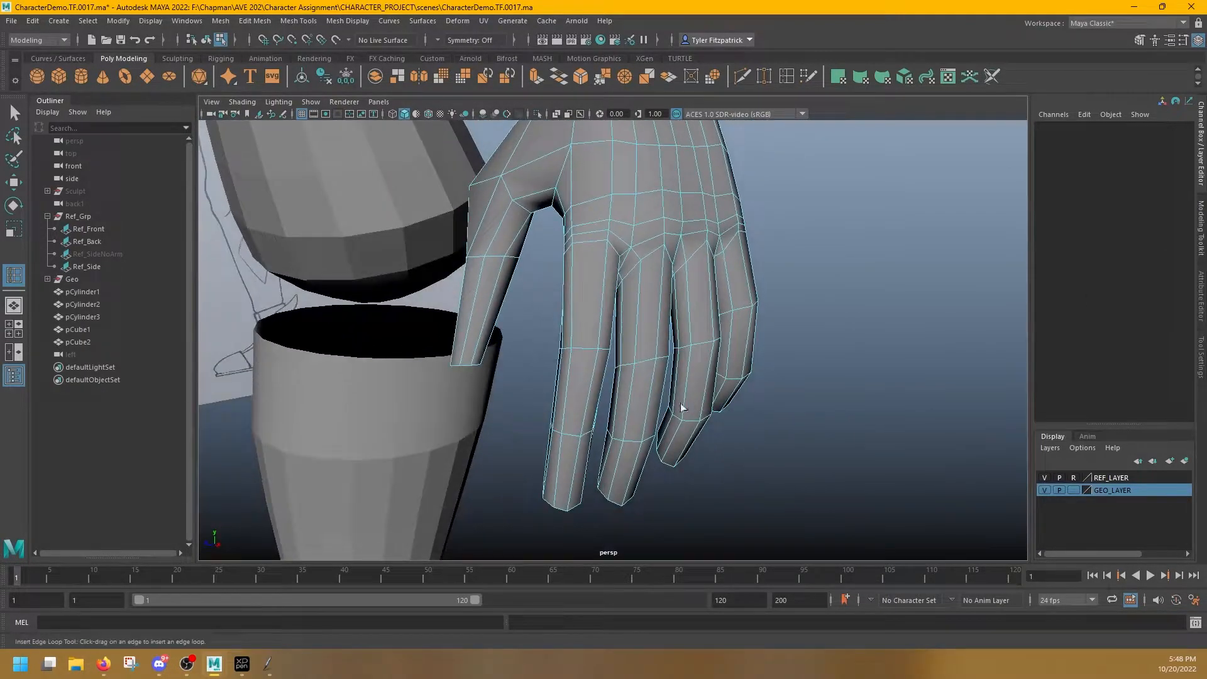
Select both joint edge loops on each of the four fingers and bevel them
{"action": "left_click", "coordinate": [635, 360]}
{"action": "left_click_drag", "start_coordinate": [636, 359], "coordinate": [632, 399], "text": "alt"}
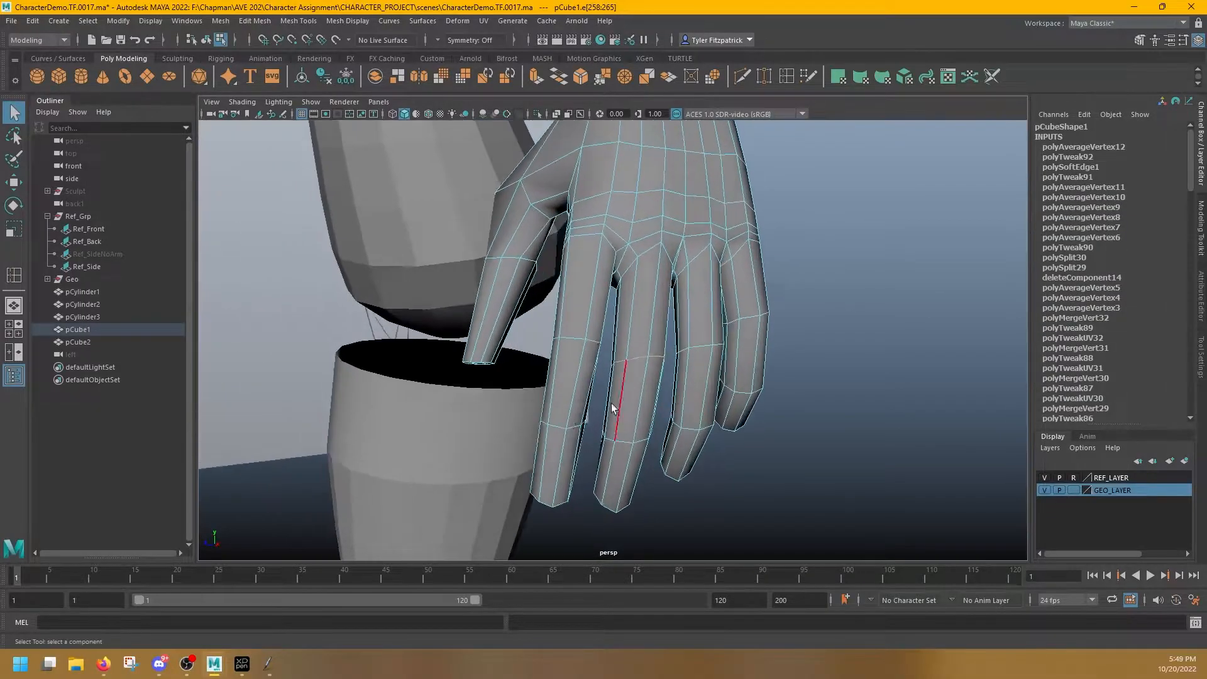
{"action": "left_click_drag", "start_coordinate": [576, 342], "coordinate": [537, 391], "text": "alt"}
{"action": "right_click_drag", "start_coordinate": [537, 390], "coordinate": [672, 400], "text": "alt"}
{"action": "middle_click_drag", "start_coordinate": [671, 400], "coordinate": [677, 313], "text": "alt"}
{"action": "right_click_drag", "start_coordinate": [677, 314], "coordinate": [607, 310], "text": "alt"}
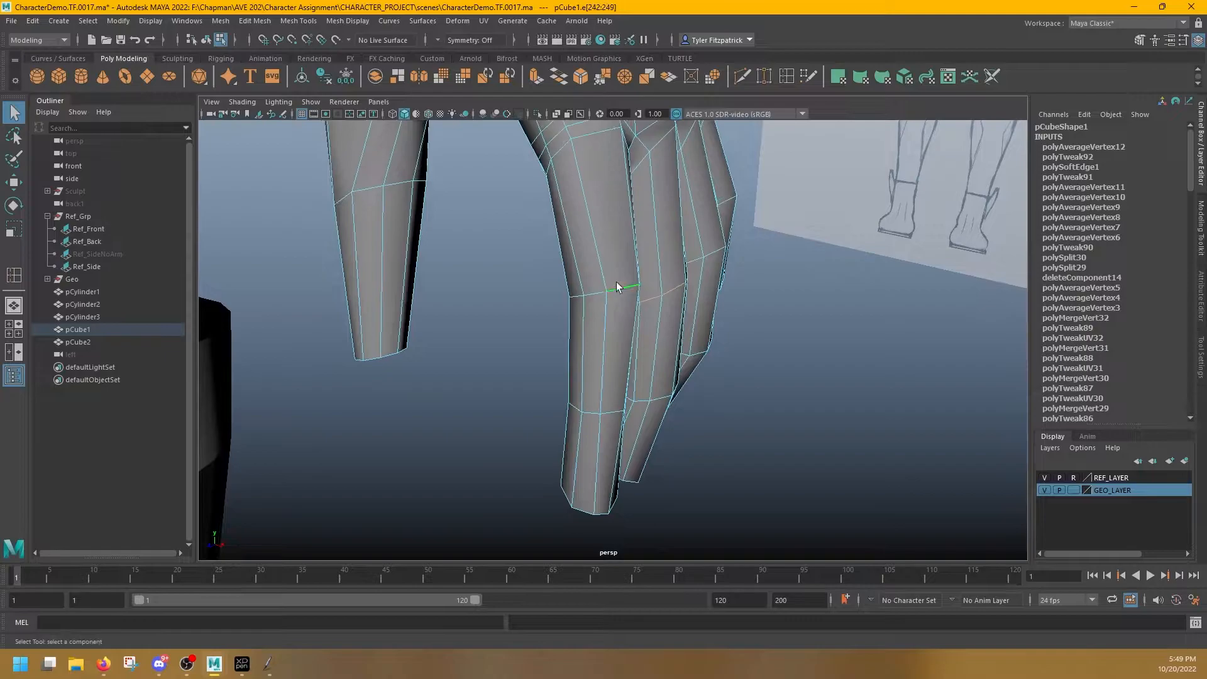
{"action": "left_click_drag", "start_coordinate": [611, 413], "coordinate": [650, 369], "text": "alt"}
{"action": "left_click", "coordinate": [675, 295]}
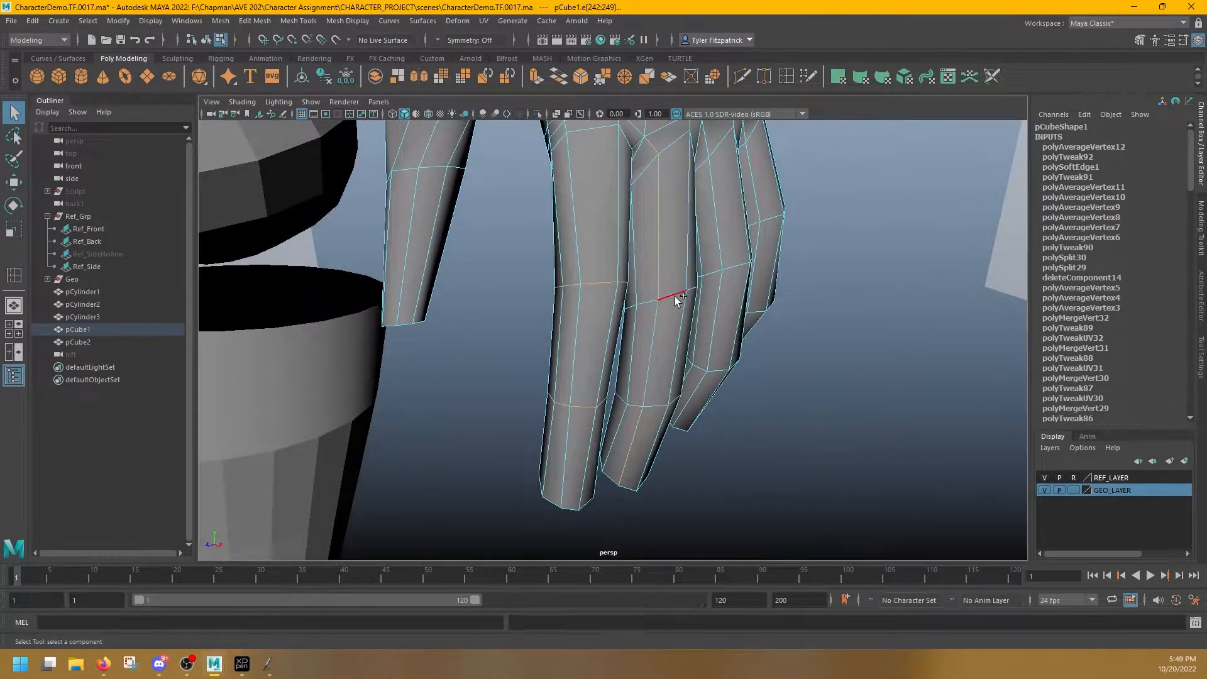
{"action": "left_click_drag", "start_coordinate": [768, 382], "coordinate": [739, 420], "text": "alt"}
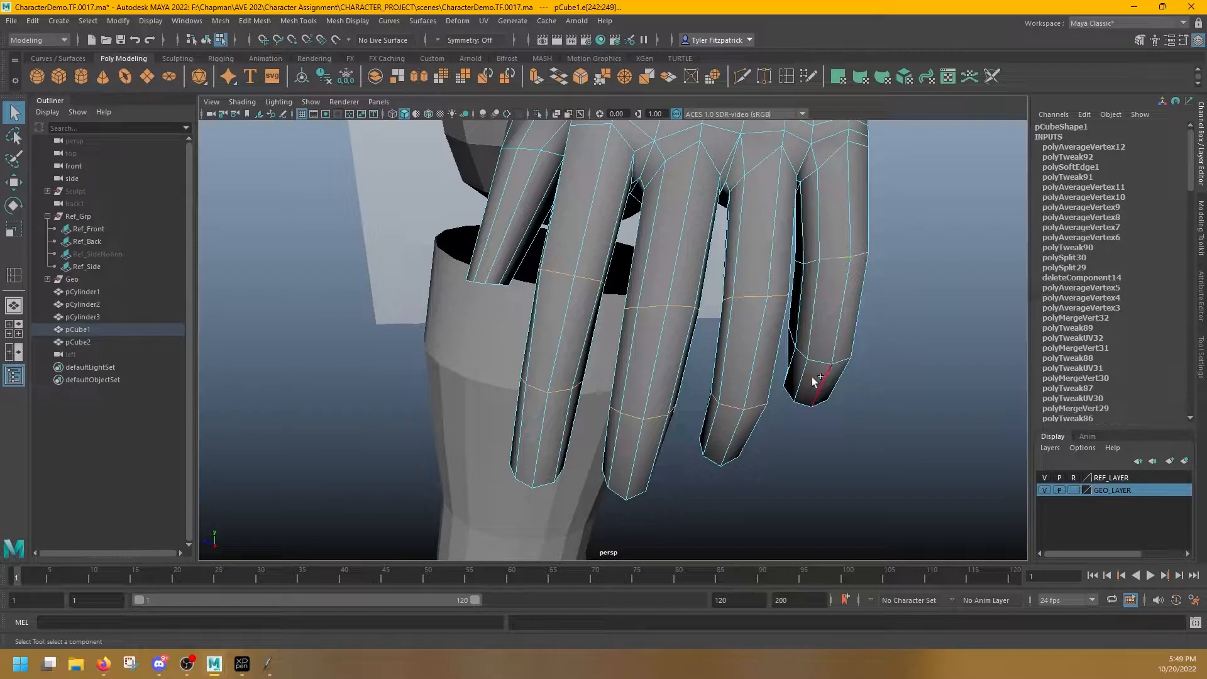
{"action": "left_click_drag", "start_coordinate": [827, 358], "coordinate": [711, 325], "text": "alt"}
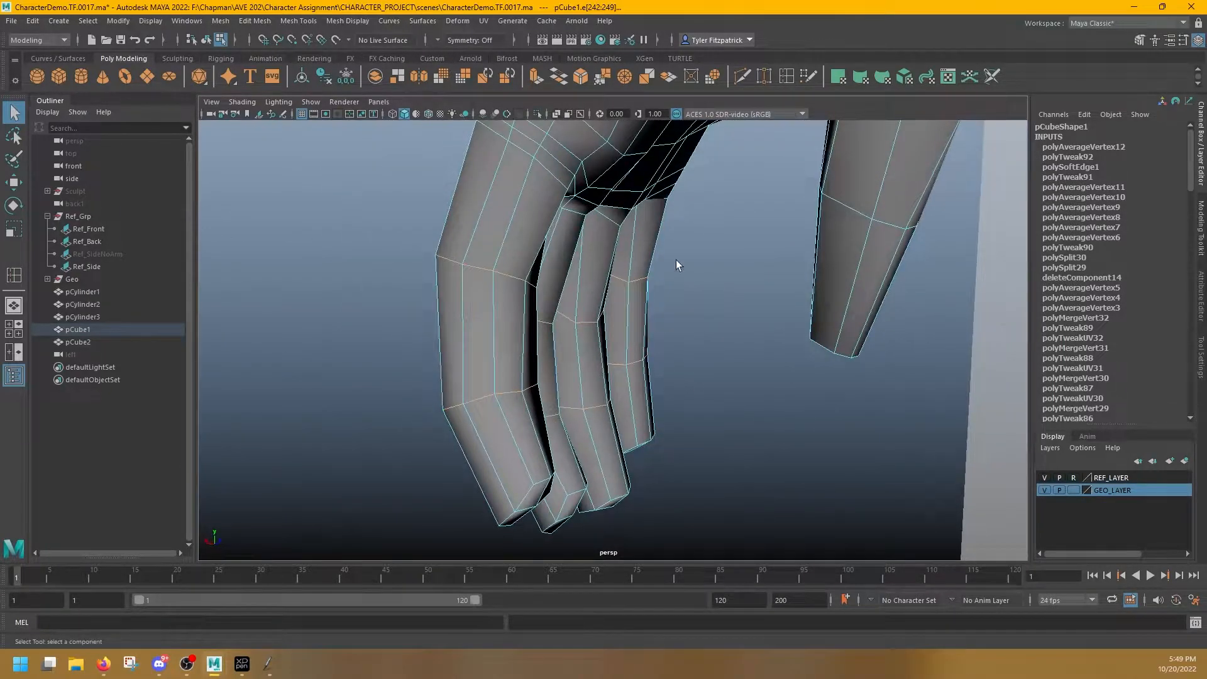
{"action": "left_click_drag", "start_coordinate": [581, 287], "coordinate": [717, 320], "text": "alt"}
{"action": "right_click_drag", "start_coordinate": [717, 320], "coordinate": [759, 319], "text": "shift"}
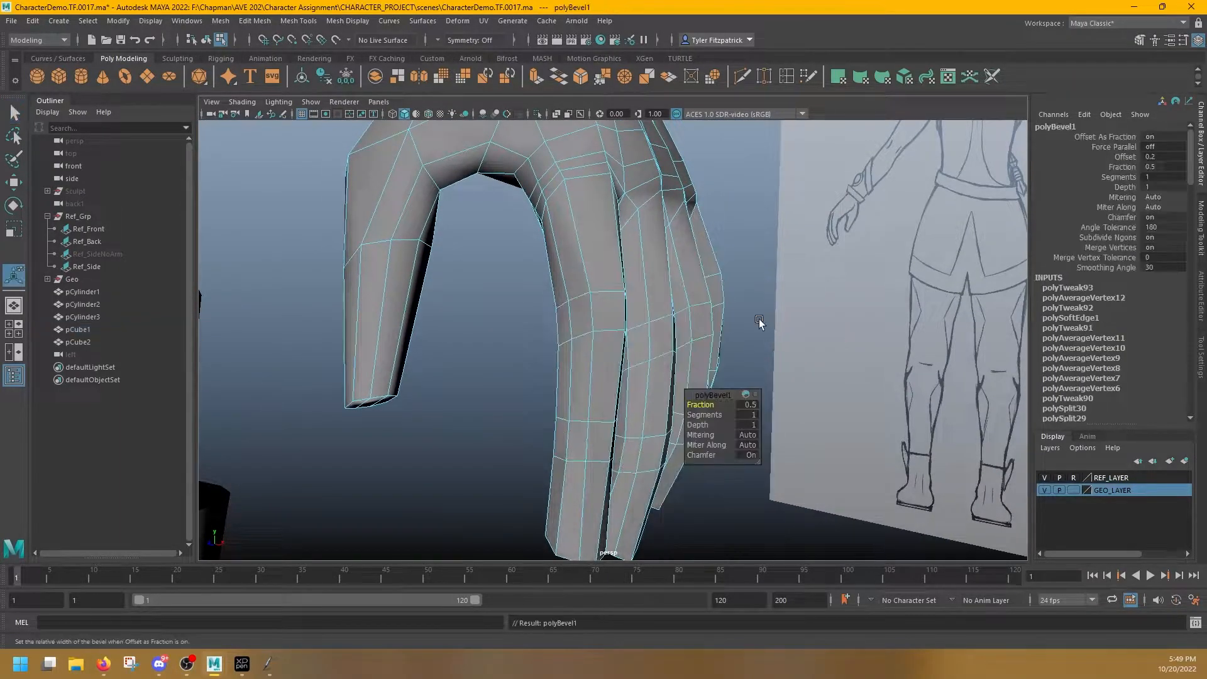
Turn off Chamfer for the finger joint bevel and set its Fraction to 0.2
{"action": "left_click_drag", "start_coordinate": [697, 454], "coordinate": [683, 450]}
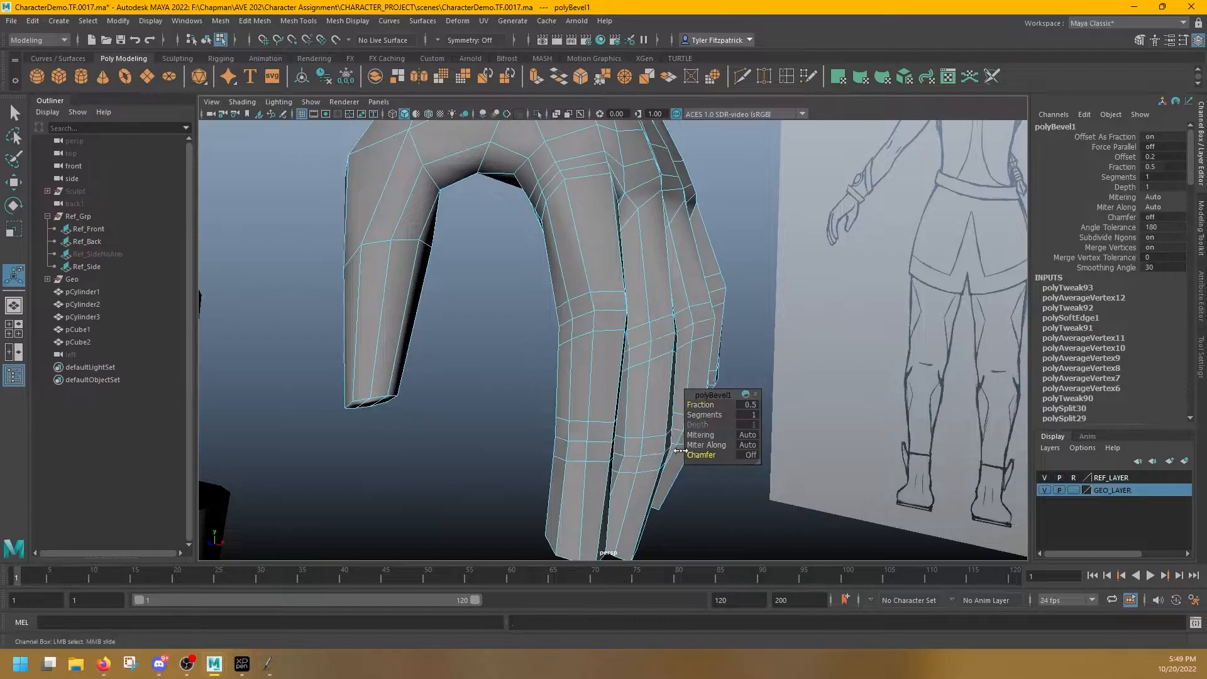
{"action": "left_click_drag", "start_coordinate": [707, 405], "coordinate": [702, 405]}
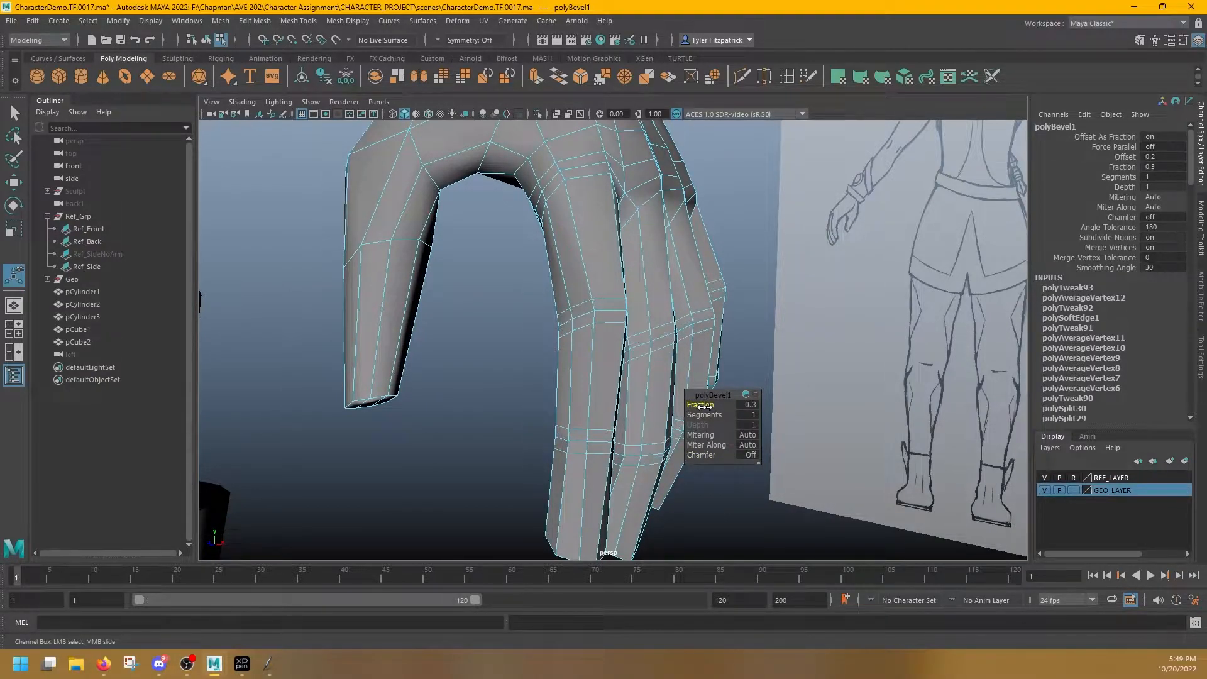
{"action": "left_click_drag", "start_coordinate": [703, 407], "coordinate": [703, 406]}
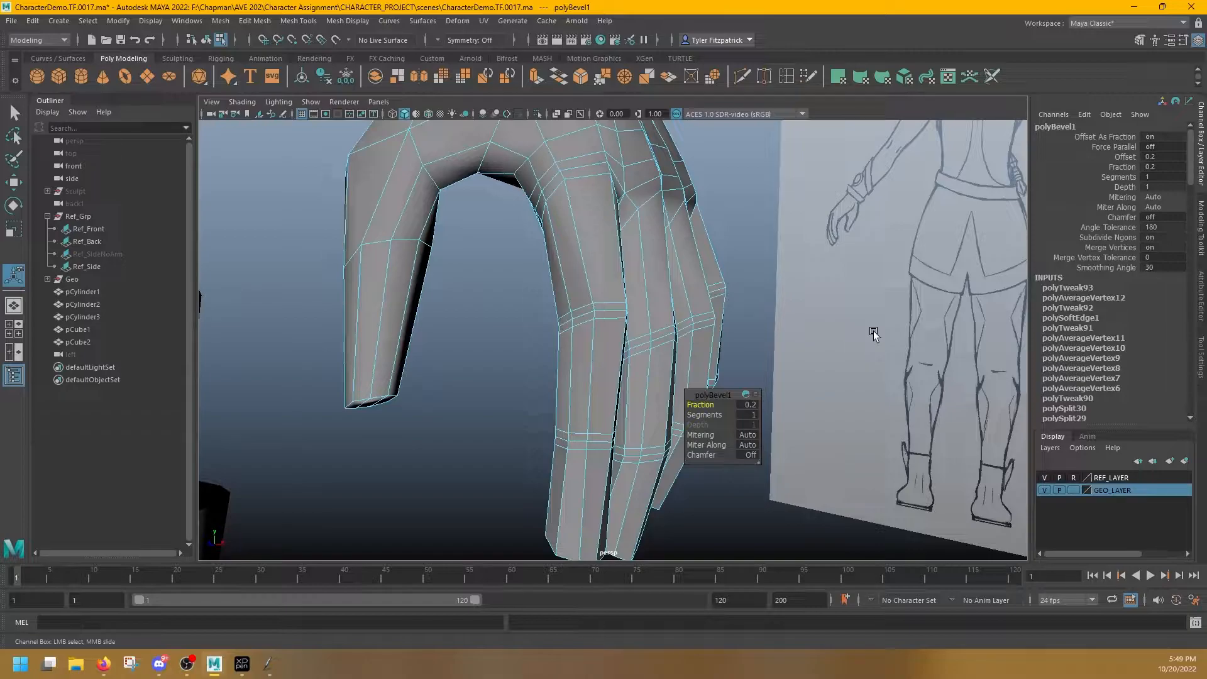
{"action": "mouse_move", "coordinate": [674, 270]}
{"action": "left_mouse_down", "text": "alt"}
{"action": "mouse_move", "coordinate": [681, 319]}
{"action": "mouse_move", "coordinate": [727, 323]}
{"action": "mouse_move", "coordinate": [550, 326]}
{"action": "mouse_move", "coordinate": [745, 328]}
{"action": "mouse_move", "coordinate": [701, 329]}
{"action": "left_mouse_up", "text": "alt"}
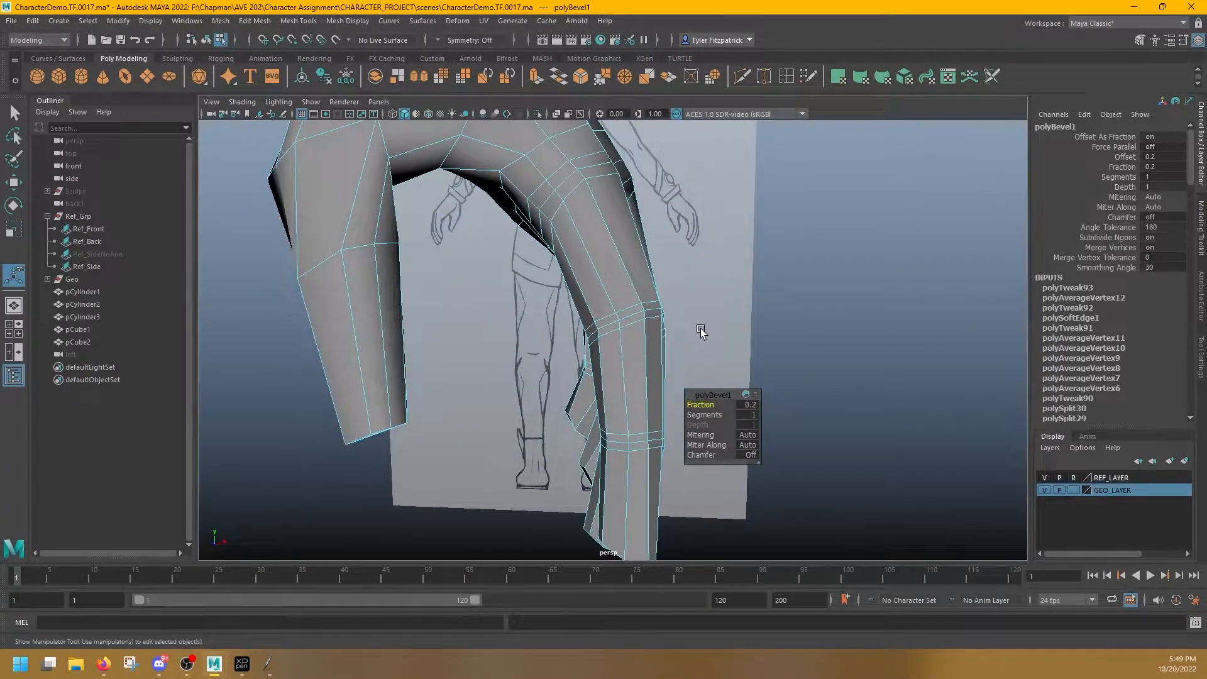
Soften the edges of the hand mesh again to smooth the shading around the beveled joints
{"action": "mouse_move", "coordinate": [694, 355]}
{"action": "left_mouse_down", "text": "alt"}
{"action": "mouse_move", "coordinate": [681, 327]}
{"action": "mouse_move", "coordinate": [641, 367]}
{"action": "mouse_move", "coordinate": [671, 296]}
{"action": "mouse_move", "coordinate": [545, 273]}
{"action": "left_mouse_up", "text": "alt"}
{"action": "right_click", "coordinate": [612, 286]}
{"action": "key", "text": "q"}
{"action": "left_click_drag", "start_coordinate": [783, 394], "coordinate": [782, 394]}
{"action": "right_click_drag", "start_coordinate": [707, 331], "coordinate": [715, 303], "text": "shift"}
{"action": "right_click_drag", "start_coordinate": [700, 343], "coordinate": [822, 353], "text": "shift"}
Push the palm-side middle edges of the index finger's lower joint inward to form a crease
{"action": "mouse_move", "coordinate": [619, 317]}
{"action": "left_mouse_down", "text": "alt"}
{"action": "mouse_move", "coordinate": [646, 311]}
{"action": "mouse_move", "coordinate": [603, 308]}
{"action": "left_mouse_up", "text": "alt"}
{"action": "right_click_drag", "start_coordinate": [603, 309], "coordinate": [646, 321], "text": "alt"}
{"action": "left_click_drag", "start_coordinate": [646, 321], "coordinate": [752, 353], "text": "alt"}
{"action": "left_click", "coordinate": [670, 356]}
{"action": "left_click", "coordinate": [670, 356], "text": "shift"}
{"action": "left_click_drag", "start_coordinate": [678, 361], "coordinate": [541, 383], "text": "alt"}
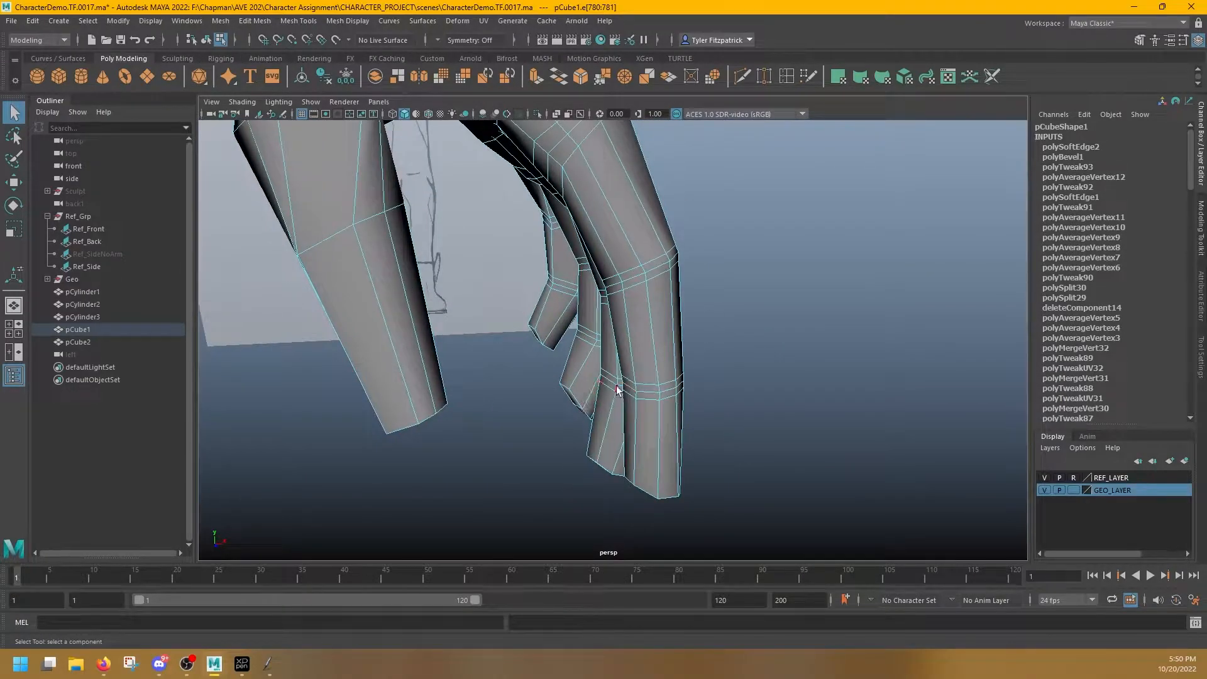
{"action": "mouse_move", "coordinate": [615, 281]}
{"action": "left_mouse_down", "text": "alt"}
{"action": "mouse_move", "coordinate": [645, 384]}
{"action": "mouse_move", "coordinate": [583, 343]}
{"action": "mouse_move", "coordinate": [651, 335]}
{"action": "left_mouse_up", "text": "alt"}
{"action": "key", "text": "w"}
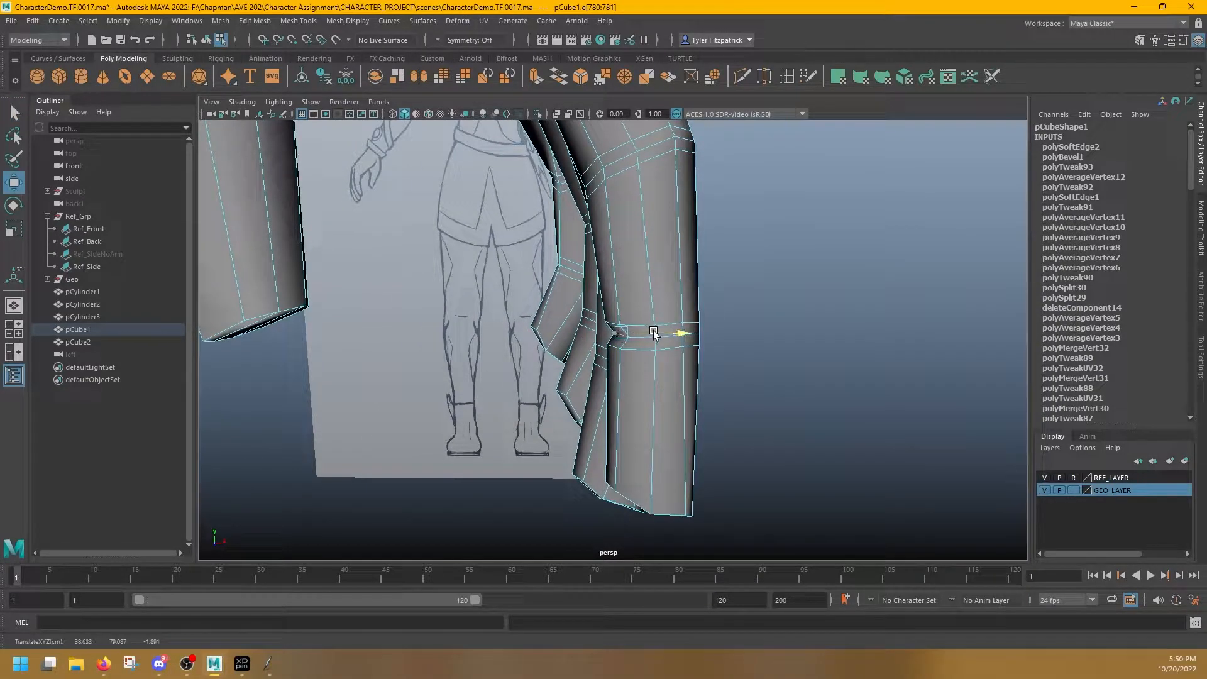
Select the palm-side middle edges of the next finger joint and move them inward as a crease
{"action": "left_click_drag", "start_coordinate": [645, 270], "coordinate": [874, 384], "text": "alt"}
{"action": "left_click", "coordinate": [744, 339], "text": "shift"}
{"action": "left_click", "coordinate": [497, 402]}
{"action": "left_click_drag", "start_coordinate": [536, 402], "coordinate": [377, 352]}
{"action": "key", "text": "q"}
{"action": "left_click", "coordinate": [556, 114]}
{"action": "left_click_drag", "start_coordinate": [710, 308], "coordinate": [483, 300], "text": "alt"}
{"action": "key", "text": "w"}
{"action": "key", "text": "q"}
Adjust the inward offset of the palm-side crease edges on the neighbouring finger joint
{"action": "left_click", "coordinate": [626, 412]}
{"action": "key", "text": "w"}
{"action": "key", "text": "q"}
{"action": "key", "text": "w"}
{"action": "key", "text": "q"}
{"action": "key", "text": "w"}
{"action": "left_click", "coordinate": [556, 114]}
Push the palm-side middle edges of the lower finger joint inward and select the matching crease edges on another finger
{"action": "left_click_drag", "start_coordinate": [629, 283], "coordinate": [534, 258], "text": "alt"}
{"action": "mouse_move", "coordinate": [532, 240]}
{"action": "left_mouse_down"}
{"action": "mouse_move", "coordinate": [536, 255]}
{"action": "mouse_move", "coordinate": [651, 274]}
{"action": "left_mouse_up"}
{"action": "mouse_move", "coordinate": [651, 296]}
{"action": "left_mouse_down", "text": "alt"}
{"action": "mouse_move", "coordinate": [621, 352]}
{"action": "mouse_move", "coordinate": [587, 372]}
{"action": "left_mouse_up", "text": "alt"}
{"action": "left_click", "coordinate": [621, 371]}
{"action": "key", "text": "q"}
{"action": "left_click", "coordinate": [485, 351], "text": "shift"}
{"action": "left_click_drag", "start_coordinate": [434, 337], "coordinate": [539, 347], "text": "alt"}
{"action": "key", "text": "w"}
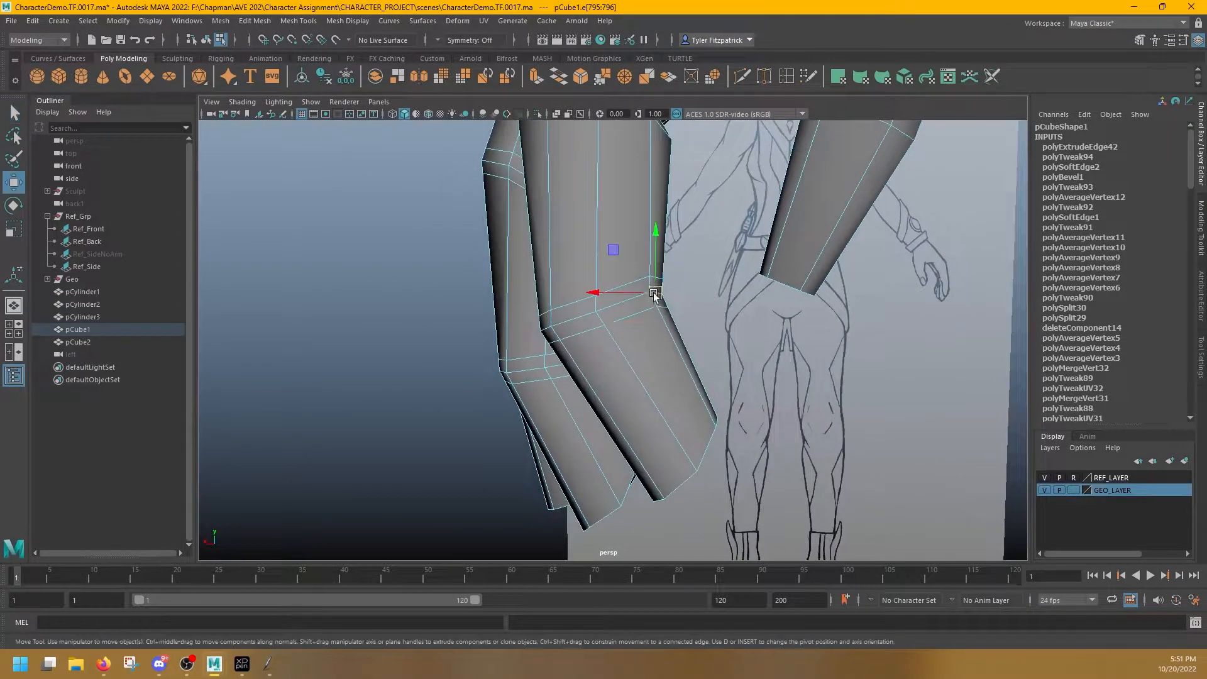
Try to scale the two palm-side edges of the finger joint, then undo the scaling
{"action": "left_click_drag", "start_coordinate": [693, 301], "coordinate": [528, 320], "text": "alt"}
{"action": "key", "text": "r"}
{"action": "middle_click_drag", "start_coordinate": [526, 287], "coordinate": [539, 309], "text": "alt"}
{"action": "left_click", "coordinate": [472, 214]}
{"action": "left_click", "coordinate": [507, 221], "text": "shift"}
{"action": "left_click_drag", "start_coordinate": [546, 218], "coordinate": [543, 219]}
{"action": "key", "text": "ctrl+z"}
Slightly scale the edge loops around the finger joints to adjust the thickness of the fingers there
{"action": "key", "text": "e"}
{"action": "key", "text": "r"}
{"action": "middle_click_drag", "start_coordinate": [605, 286], "coordinate": [650, 334], "text": "alt"}
{"action": "left_click_drag", "start_coordinate": [650, 334], "coordinate": [683, 337], "text": "alt"}
{"action": "double_click", "coordinate": [636, 320]}
{"action": "double_click", "coordinate": [647, 440]}
{"action": "left_click_drag", "start_coordinate": [718, 447], "coordinate": [714, 447]}
{"action": "middle_click_drag", "start_coordinate": [786, 450], "coordinate": [673, 409], "text": "alt"}
{"action": "double_click", "coordinate": [679, 412]}
{"action": "key", "text": "e"}
{"action": "double_click", "coordinate": [653, 287]}
{"action": "key", "text": "r"}
{"action": "left_click_drag", "start_coordinate": [616, 288], "coordinate": [623, 289]}
Return to object mode, turn off X-ray shading and preview the hand smoothed to examine the finger joints from several sides
{"action": "right_click", "coordinate": [648, 313]}
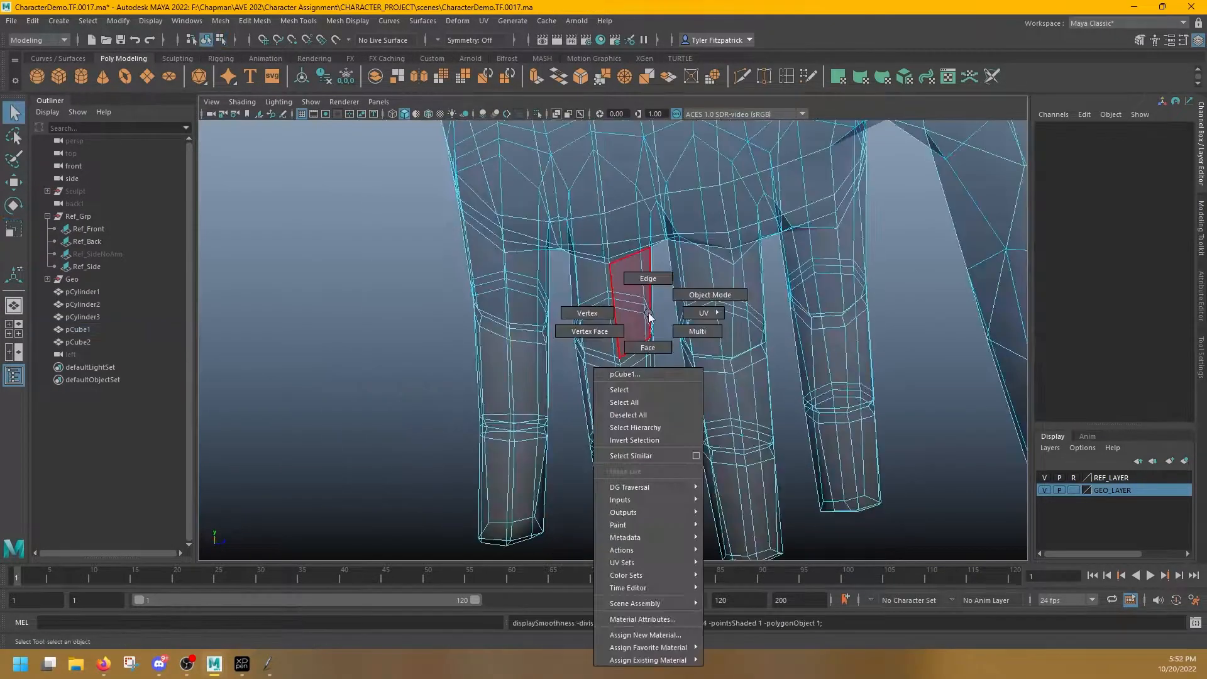
{"action": "right_click_drag", "start_coordinate": [685, 295], "coordinate": [688, 295]}
{"action": "left_click_drag", "start_coordinate": [748, 357], "coordinate": [676, 353], "text": "alt"}
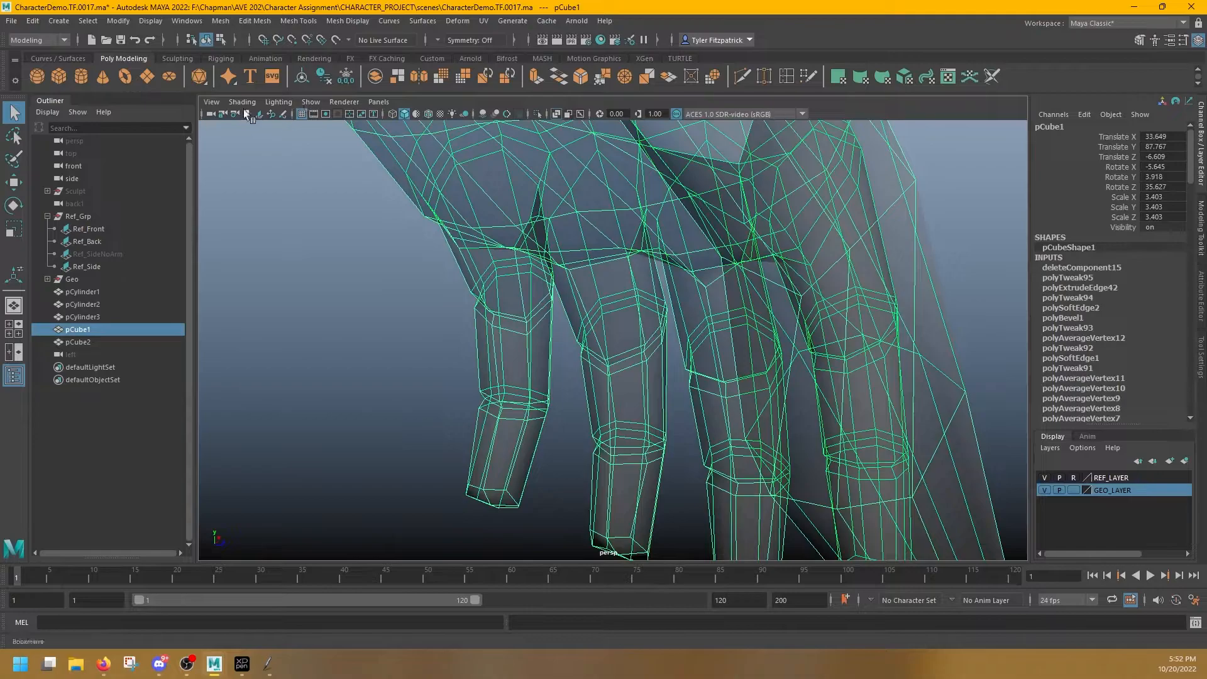
{"action": "left_click", "coordinate": [566, 114]}
{"action": "mouse_move", "coordinate": [629, 296]}
{"action": "left_mouse_down", "text": "alt"}
{"action": "mouse_move", "coordinate": [639, 302]}
{"action": "mouse_move", "coordinate": [669, 251]}
{"action": "mouse_move", "coordinate": [711, 321]}
{"action": "left_mouse_up", "text": "alt"}
{"action": "key", "text": "3"}
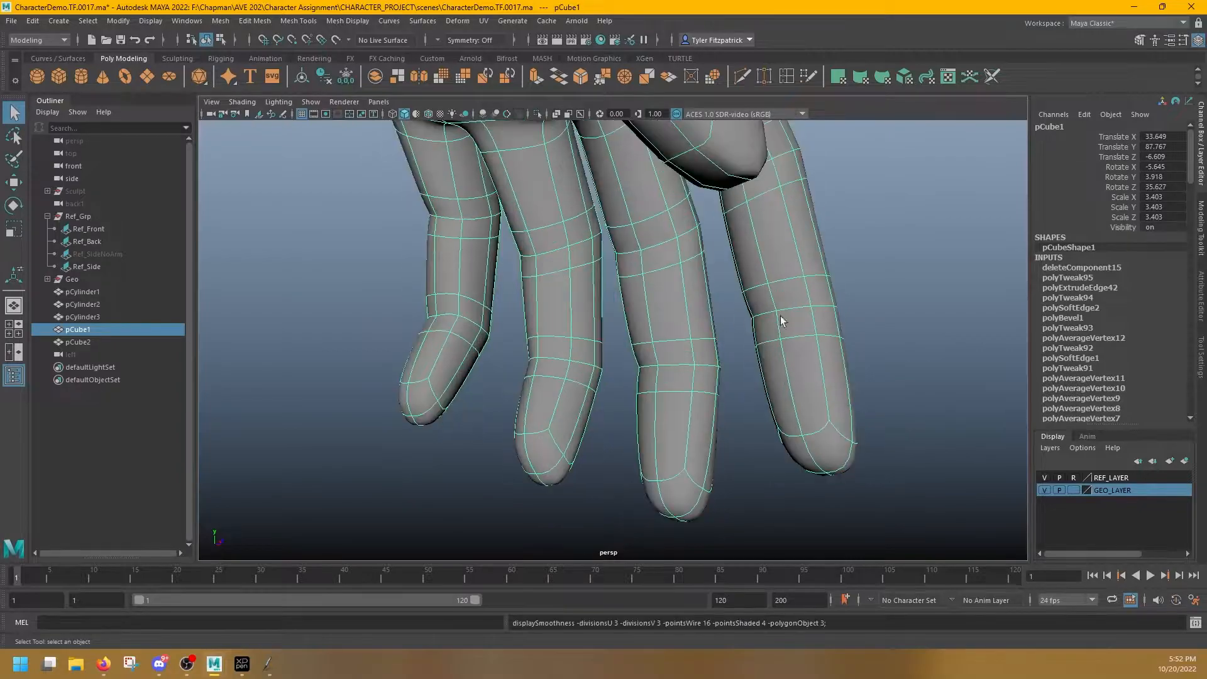
{"action": "left_click", "coordinate": [862, 230]}
{"action": "mouse_move", "coordinate": [858, 221]}
{"action": "left_mouse_down", "text": "alt"}
{"action": "mouse_move", "coordinate": [852, 243]}
{"action": "mouse_move", "coordinate": [752, 256]}
{"action": "mouse_move", "coordinate": [766, 296]}
{"action": "mouse_move", "coordinate": [962, 293]}
{"action": "mouse_move", "coordinate": [779, 290]}
{"action": "left_mouse_up", "text": "alt"}
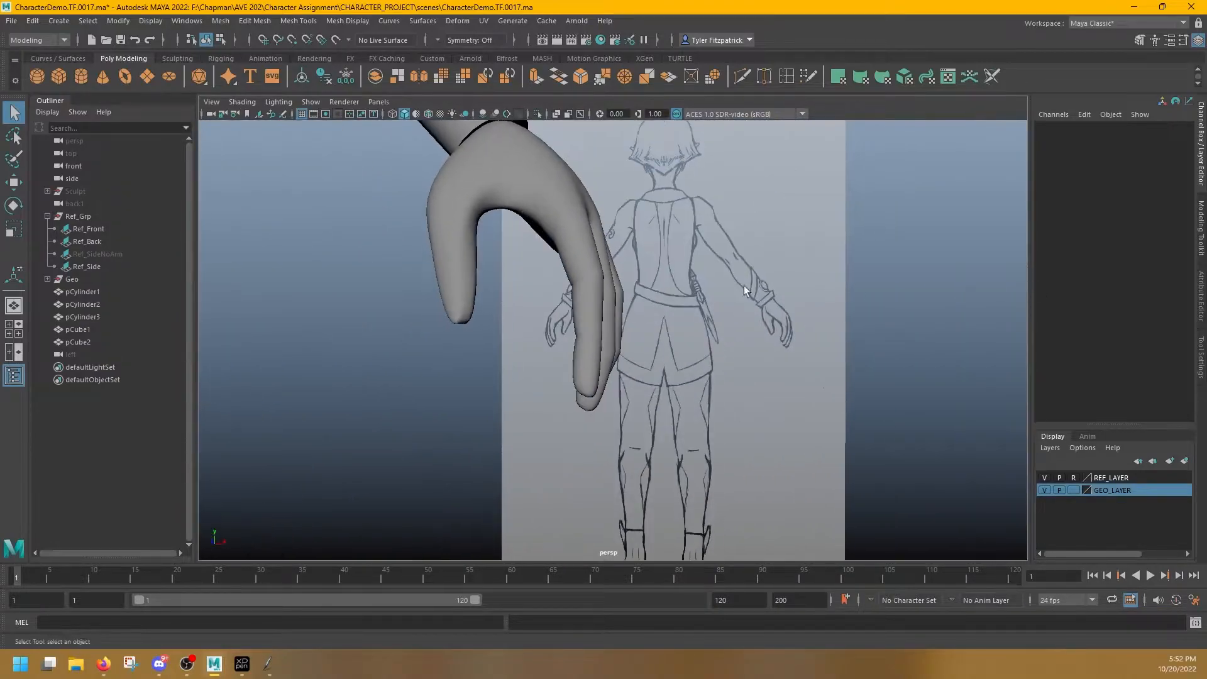
{"action": "mouse_move", "coordinate": [649, 320]}
{"action": "left_mouse_down", "text": "alt"}
{"action": "mouse_move", "coordinate": [539, 339]}
{"action": "mouse_move", "coordinate": [723, 359]}
{"action": "mouse_move", "coordinate": [726, 340]}
{"action": "left_mouse_up", "text": "alt"}
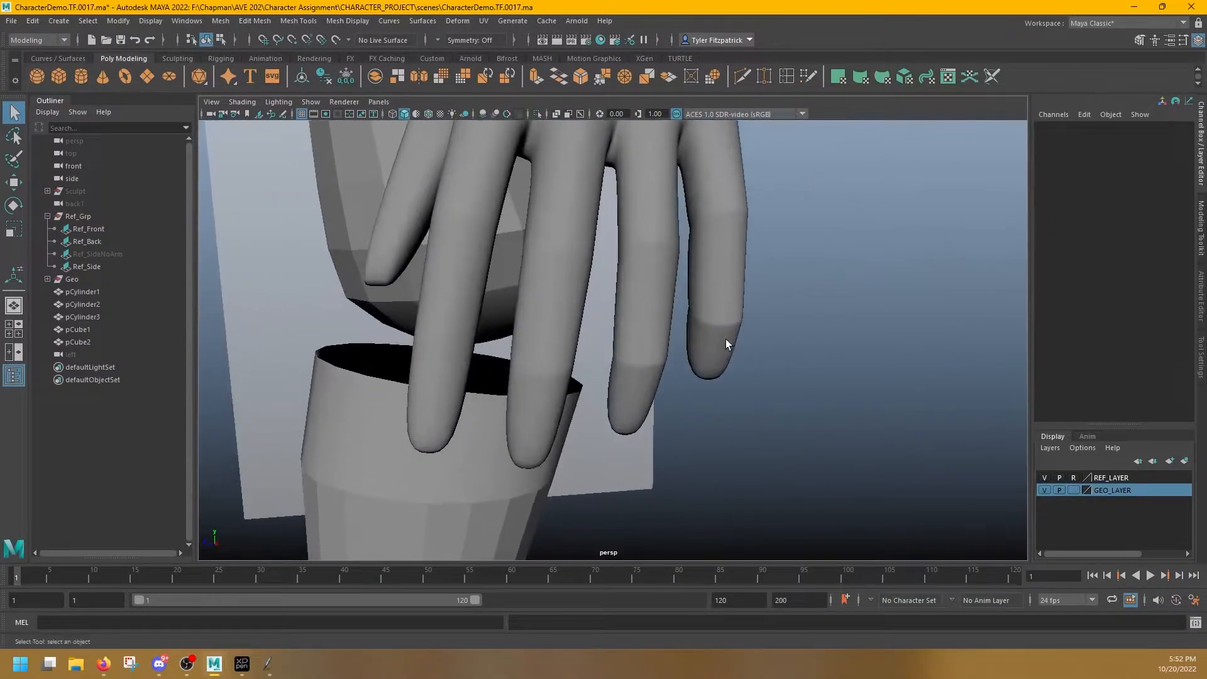
{"action": "left_click_drag", "start_coordinate": [707, 287], "coordinate": [670, 316], "text": "alt"}
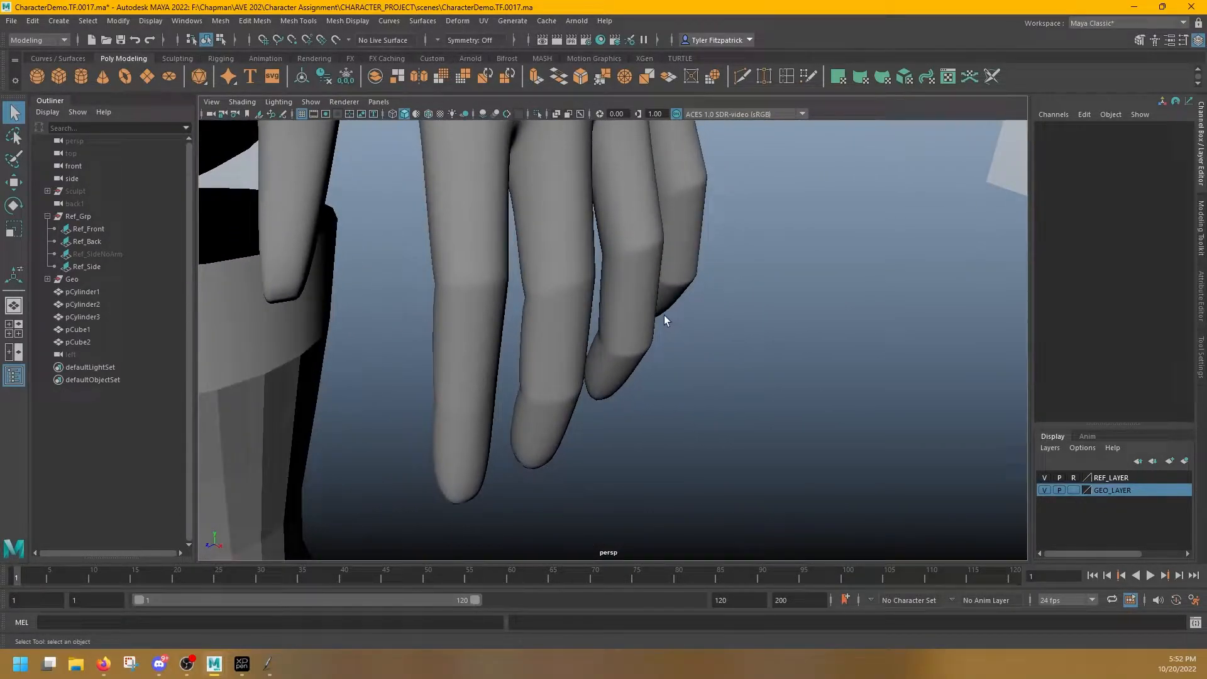
Show the hand unsmoothed and select the upper border edge loop of the index finger's middle joint for repositioning
{"action": "left_click", "coordinate": [613, 251]}
{"action": "key", "text": "1"}
{"action": "left_click_drag", "start_coordinate": [507, 274], "coordinate": [460, 261], "text": "alt"}
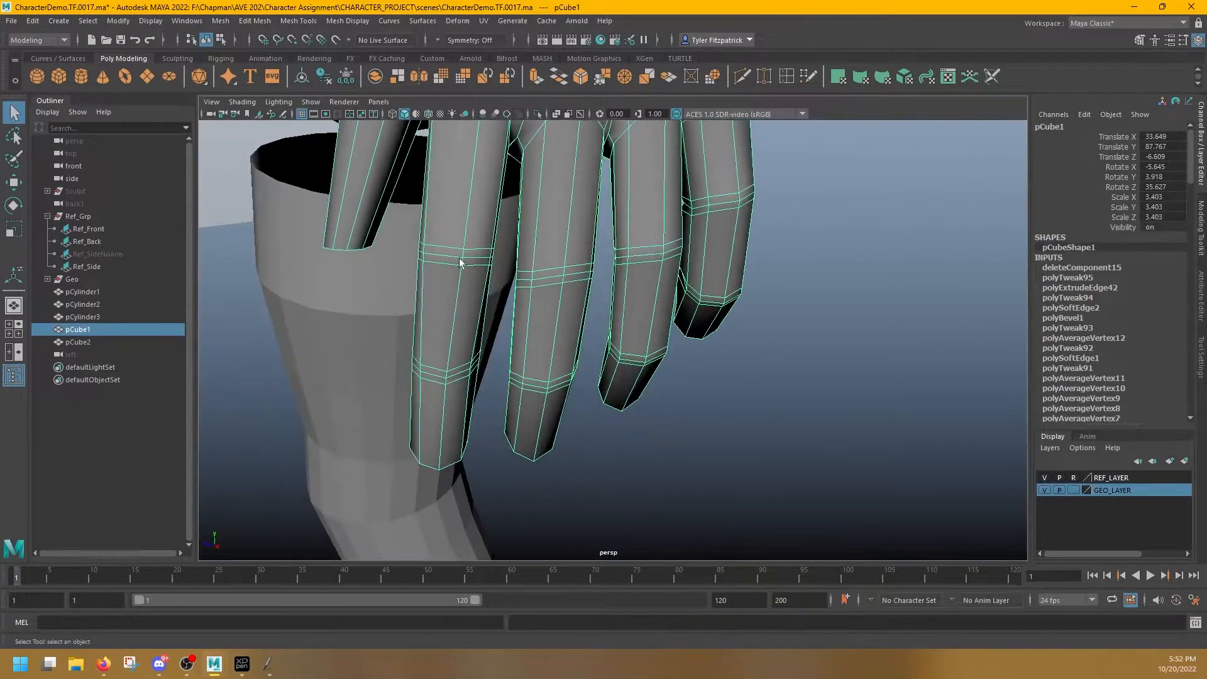
{"action": "right_click", "coordinate": [452, 252]}
{"action": "right_click_drag", "start_coordinate": [451, 225], "coordinate": [450, 222]}
{"action": "double_click", "coordinate": [452, 249]}
{"action": "left_click_drag", "start_coordinate": [482, 251], "coordinate": [456, 312], "text": "alt"}
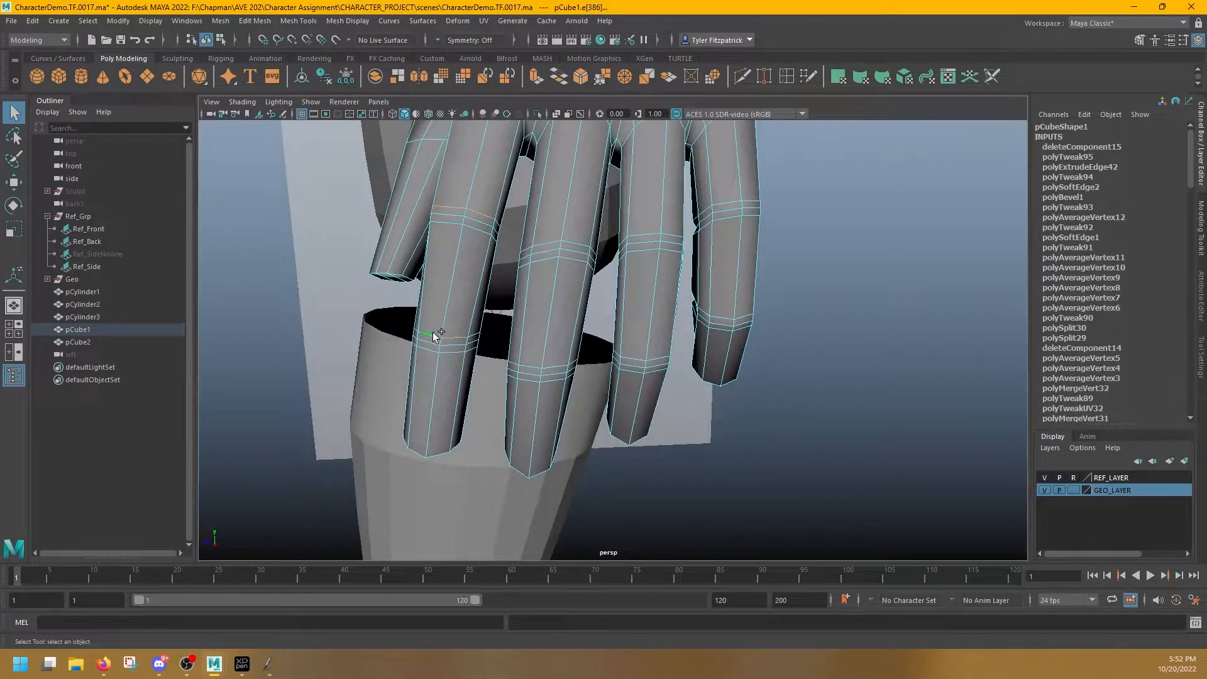
{"action": "key", "text": "w"}
{"action": "mouse_move", "coordinate": [471, 256]}
{"action": "left_mouse_down", "text": "alt"}
{"action": "mouse_move", "coordinate": [473, 276]}
{"action": "mouse_move", "coordinate": [463, 272]}
{"action": "left_mouse_up", "text": "alt"}
Slide the border edge loops of the index finger's joints along the surface to adjust the joint spacing
{"action": "double_click", "coordinate": [439, 371]}
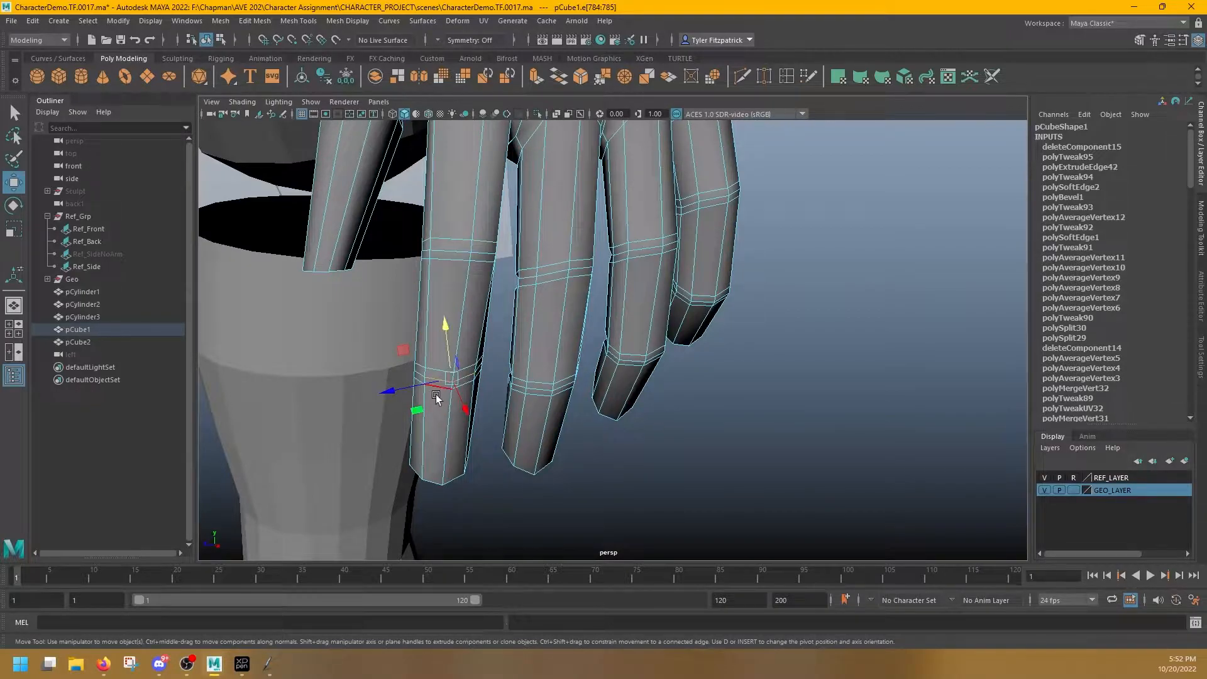
{"action": "key", "text": "q"}
{"action": "double_click", "coordinate": [461, 389]}
{"action": "key", "text": "w"}
{"action": "left_click_drag", "start_coordinate": [448, 371], "coordinate": [513, 357]}
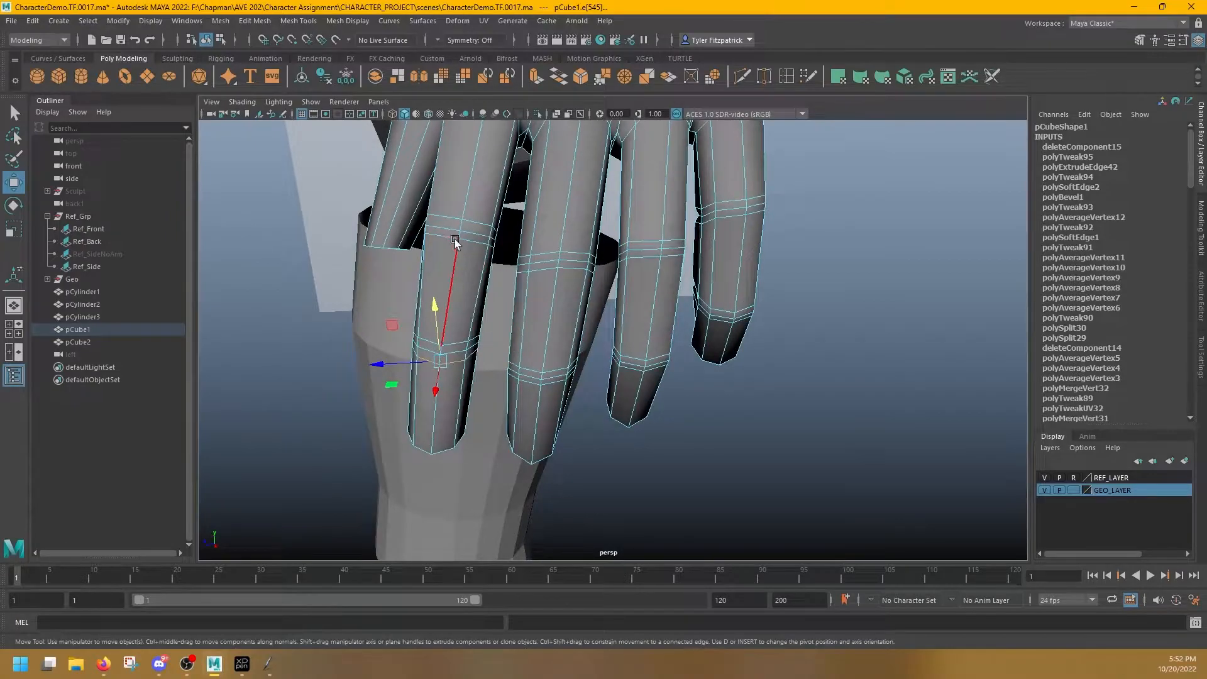
{"action": "left_click_drag", "start_coordinate": [461, 220], "coordinate": [457, 212], "text": "ctrl+shift"}
Select the border edge loops of the middle finger's joints and slide them along the finger
{"action": "double_click", "coordinate": [577, 250]}
{"action": "left_click_drag", "start_coordinate": [555, 303], "coordinate": [626, 352], "text": "alt"}
{"action": "double_click", "coordinate": [627, 354]}
{"action": "double_click", "coordinate": [626, 355]}
{"action": "double_click", "coordinate": [630, 235], "text": "shift"}
{"action": "left_click_drag", "start_coordinate": [638, 239], "coordinate": [785, 252], "text": "ctrl+shift"}
Preview the hand smoothed in object mode and examine the adjusted finger joints from the front and side
{"action": "left_click", "coordinate": [771, 296]}
{"action": "key", "text": "3"}
{"action": "right_click_drag", "start_coordinate": [785, 251], "coordinate": [844, 233]}
{"action": "left_click", "coordinate": [715, 256]}
{"action": "left_click_drag", "start_coordinate": [716, 255], "coordinate": [655, 308], "text": "alt"}
{"action": "mouse_move", "coordinate": [610, 300]}
{"action": "left_mouse_down", "text": "alt"}
{"action": "mouse_move", "coordinate": [473, 300]}
{"action": "mouse_move", "coordinate": [607, 323]}
{"action": "mouse_move", "coordinate": [564, 340]}
{"action": "mouse_move", "coordinate": [649, 377]}
{"action": "mouse_move", "coordinate": [741, 365]}
{"action": "mouse_move", "coordinate": [603, 300]}
{"action": "mouse_move", "coordinate": [626, 312]}
{"action": "mouse_move", "coordinate": [599, 273]}
{"action": "mouse_move", "coordinate": [734, 297]}
{"action": "mouse_move", "coordinate": [652, 296]}
{"action": "mouse_move", "coordinate": [750, 289]}
{"action": "mouse_move", "coordinate": [661, 315]}
{"action": "mouse_move", "coordinate": [634, 277]}
{"action": "left_mouse_up", "text": "alt"}
{"action": "left_click", "coordinate": [599, 274]}
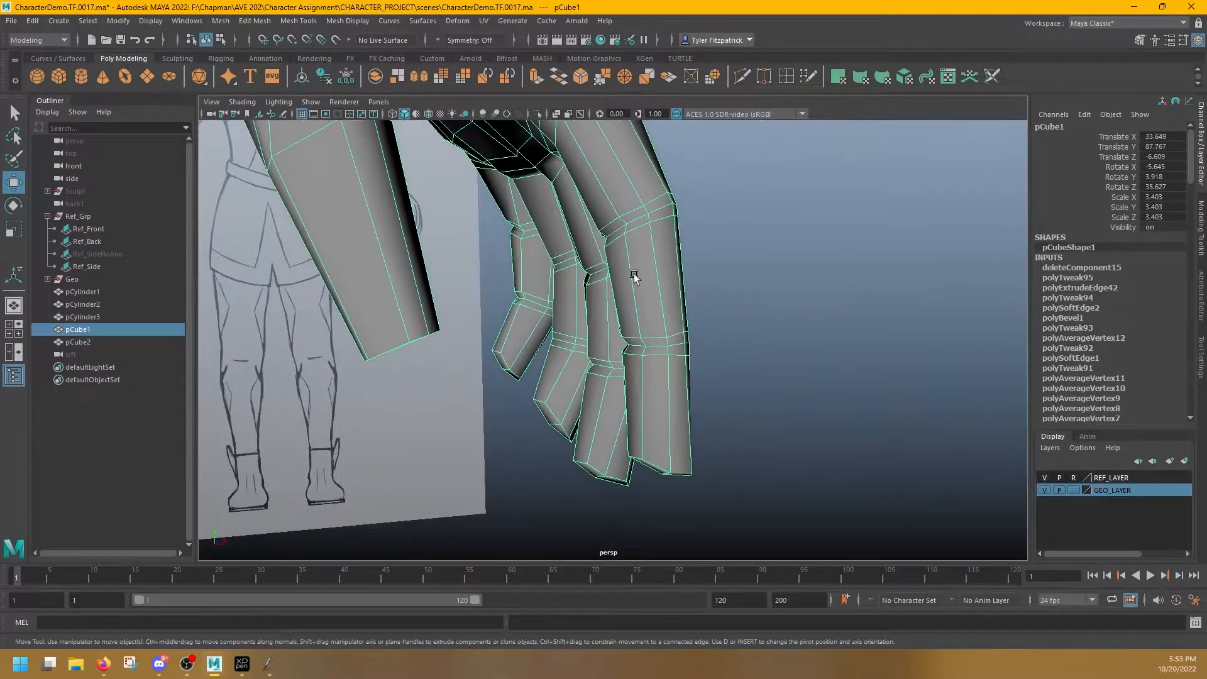
Set the Insert Edge Loop tool to multiple edge loops with 3 loops per insertion
{"action": "left_click", "coordinate": [794, 74]}
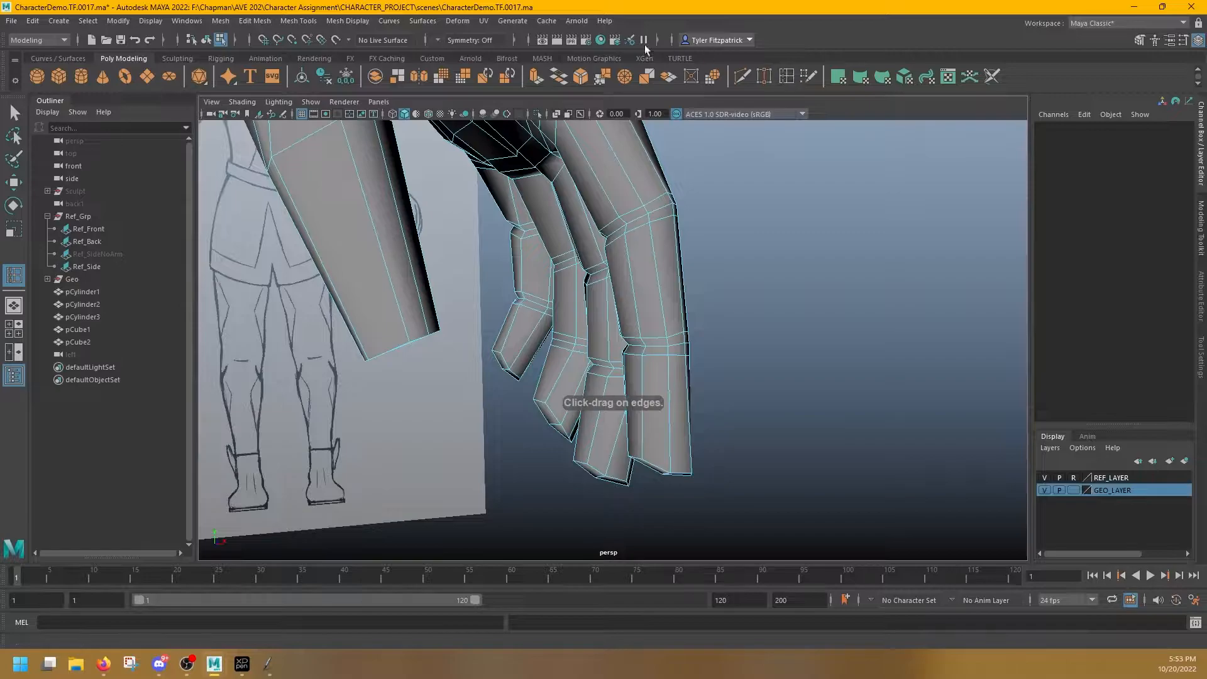
{"action": "left_click", "coordinate": [324, 22]}
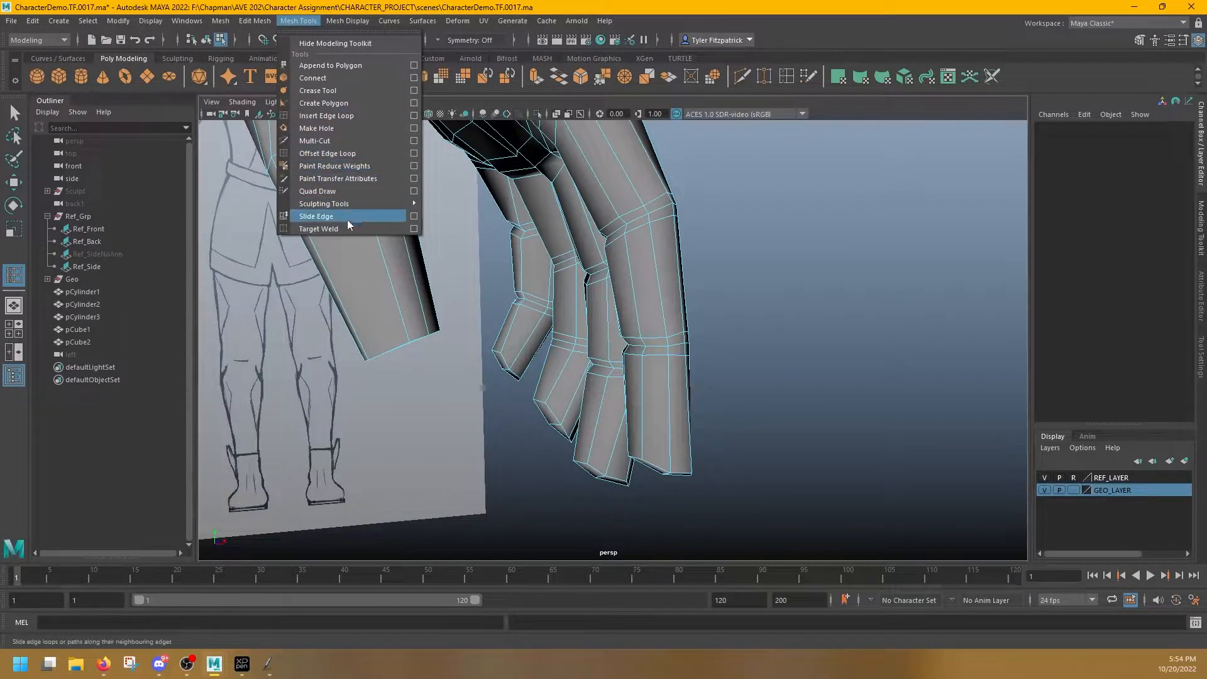
{"action": "left_click", "coordinate": [327, 117]}
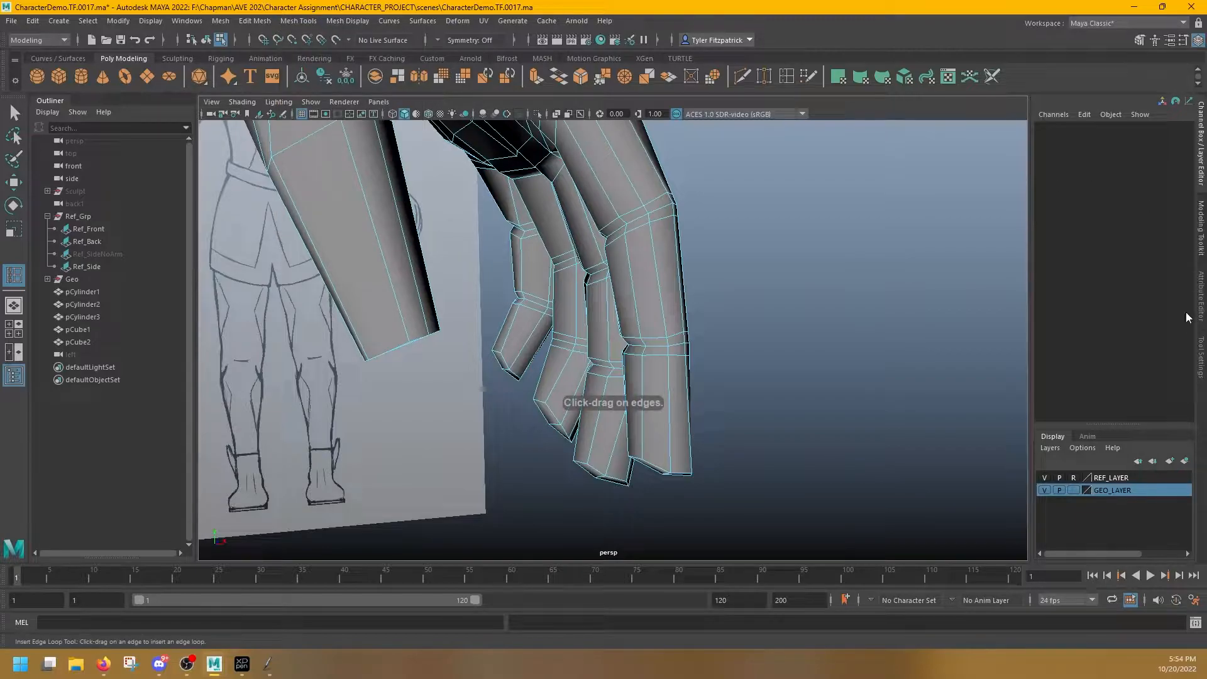
{"action": "left_click", "coordinate": [1201, 351]}
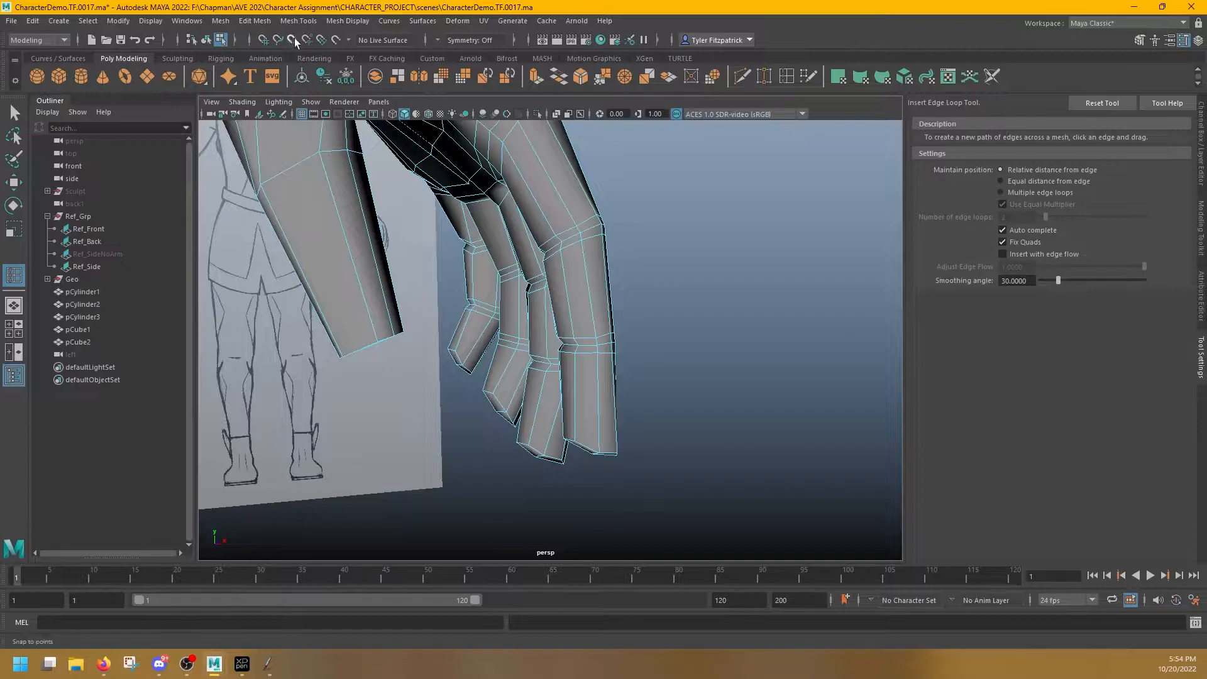
{"action": "left_click", "coordinate": [187, 21]}
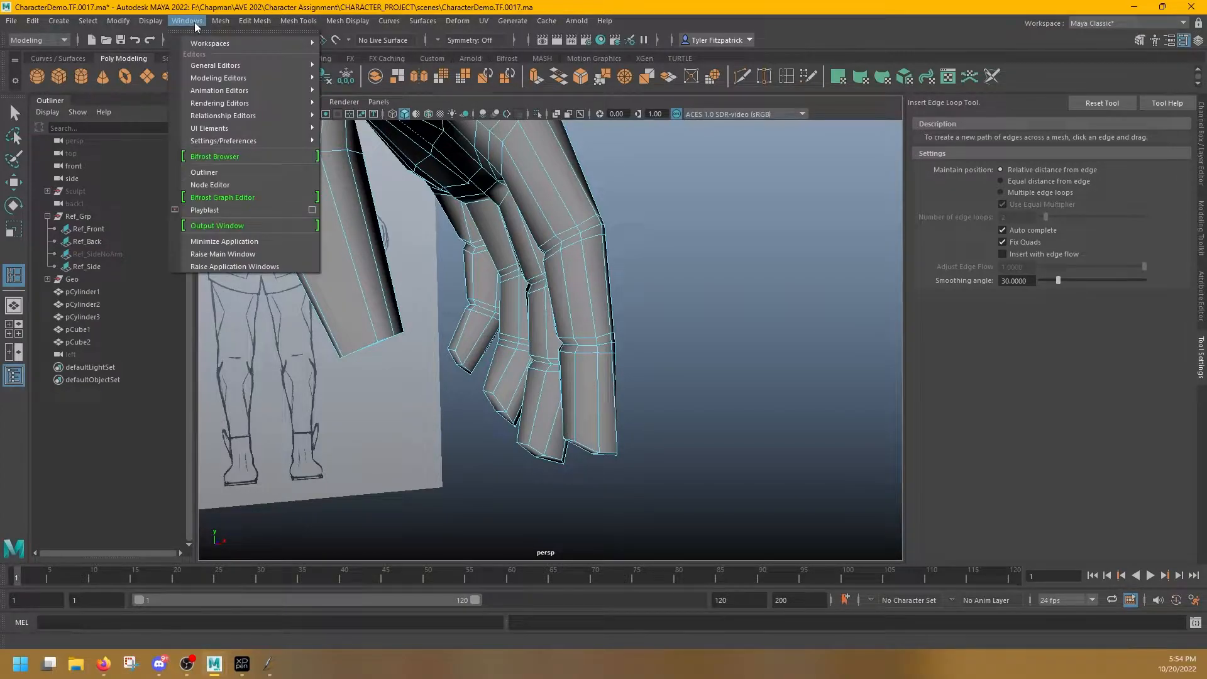
{"action": "mouse_move", "coordinate": [214, 66]}
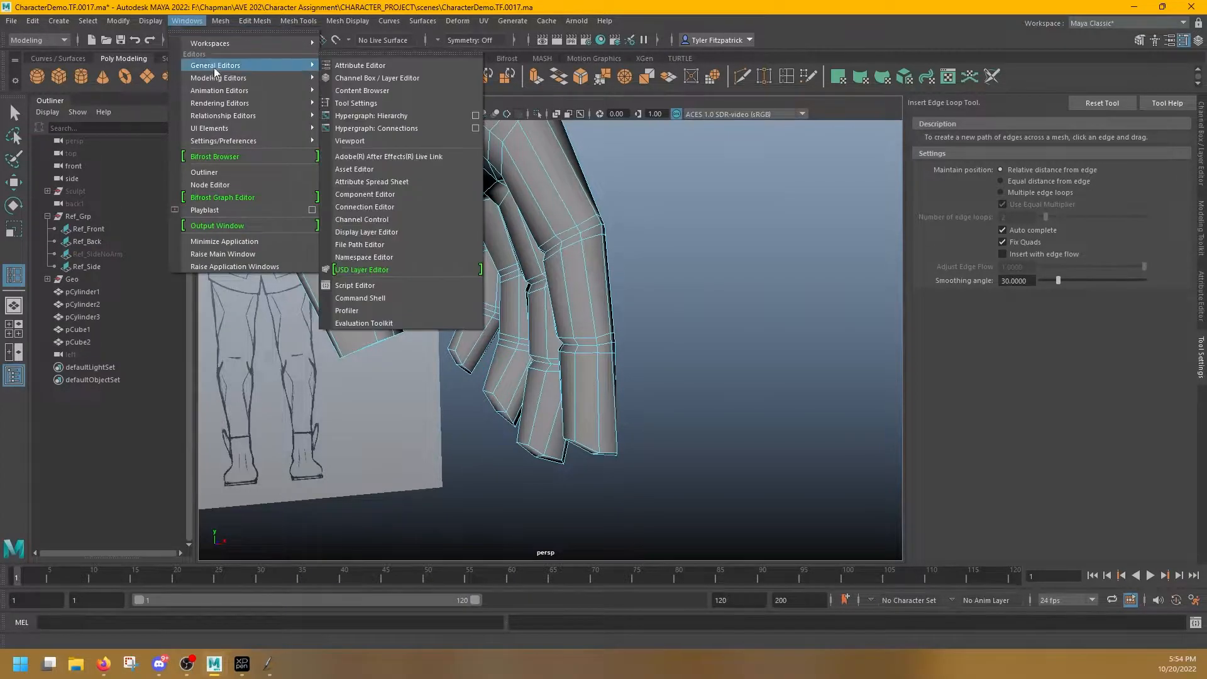
{"action": "left_click", "coordinate": [386, 102]}
{"action": "left_click", "coordinate": [1016, 194]}
{"action": "left_click_drag", "start_coordinate": [1014, 218], "coordinate": [961, 216]}
{"action": "type", "text": "3"}
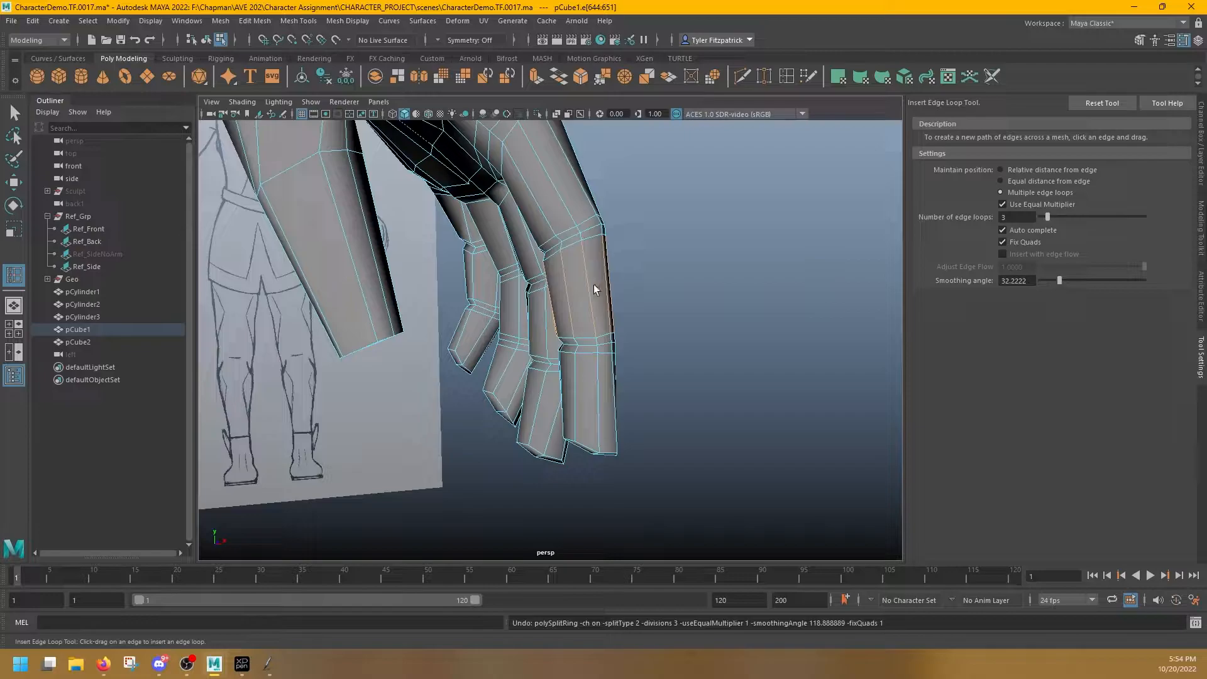
Insert three evenly spaced edge loops into each base and middle segment of the four fingers
{"action": "left_click", "coordinate": [590, 285]}
{"action": "left_click_drag", "start_coordinate": [649, 269], "coordinate": [623, 281], "text": "alt"}
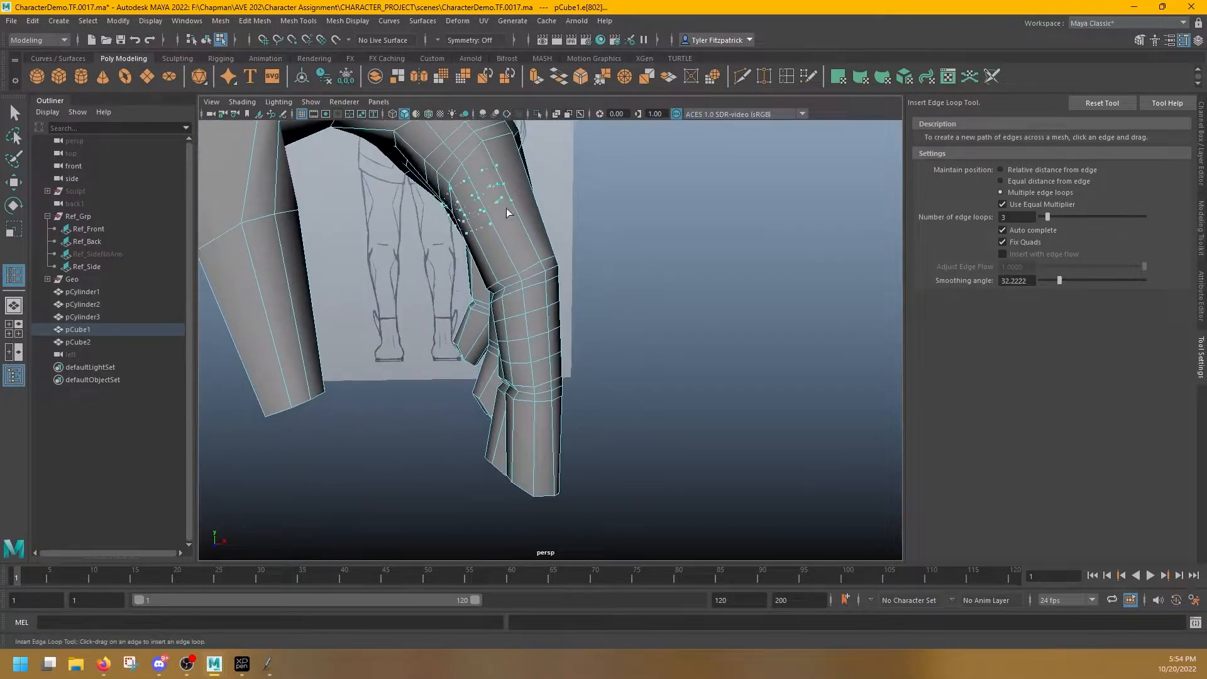
{"action": "left_click_drag", "start_coordinate": [581, 246], "coordinate": [620, 229], "text": "alt"}
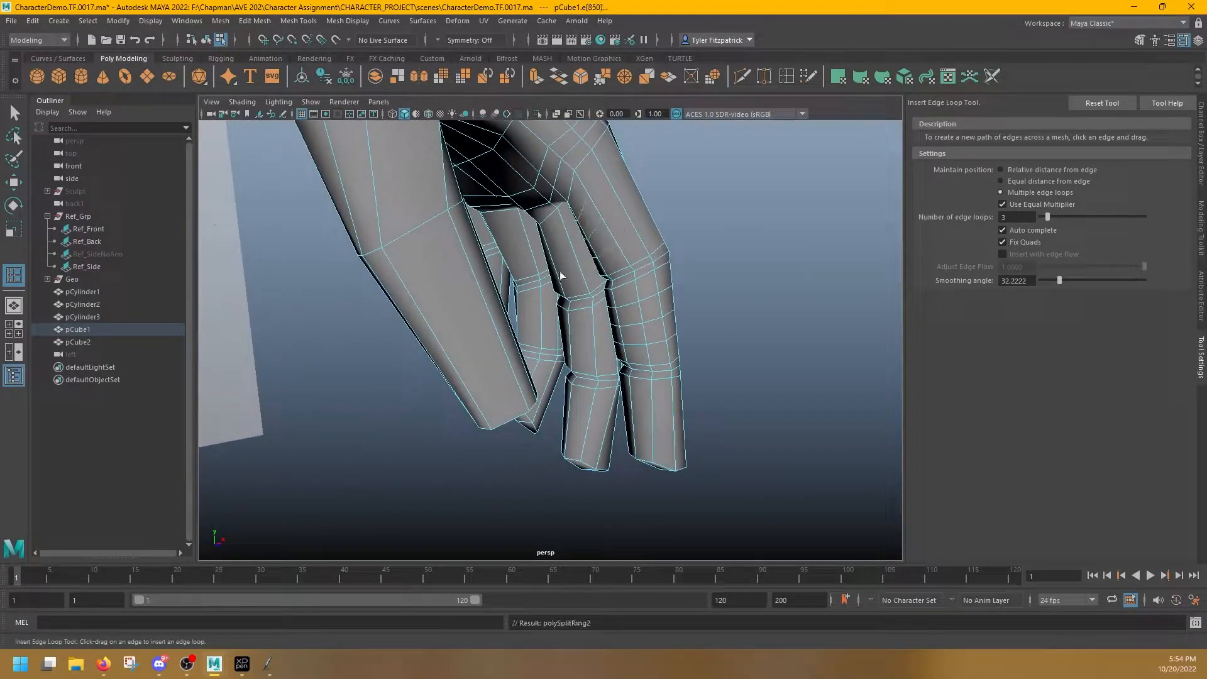
{"action": "key", "text": "ctrl+z"}
{"action": "left_click", "coordinate": [577, 254]}
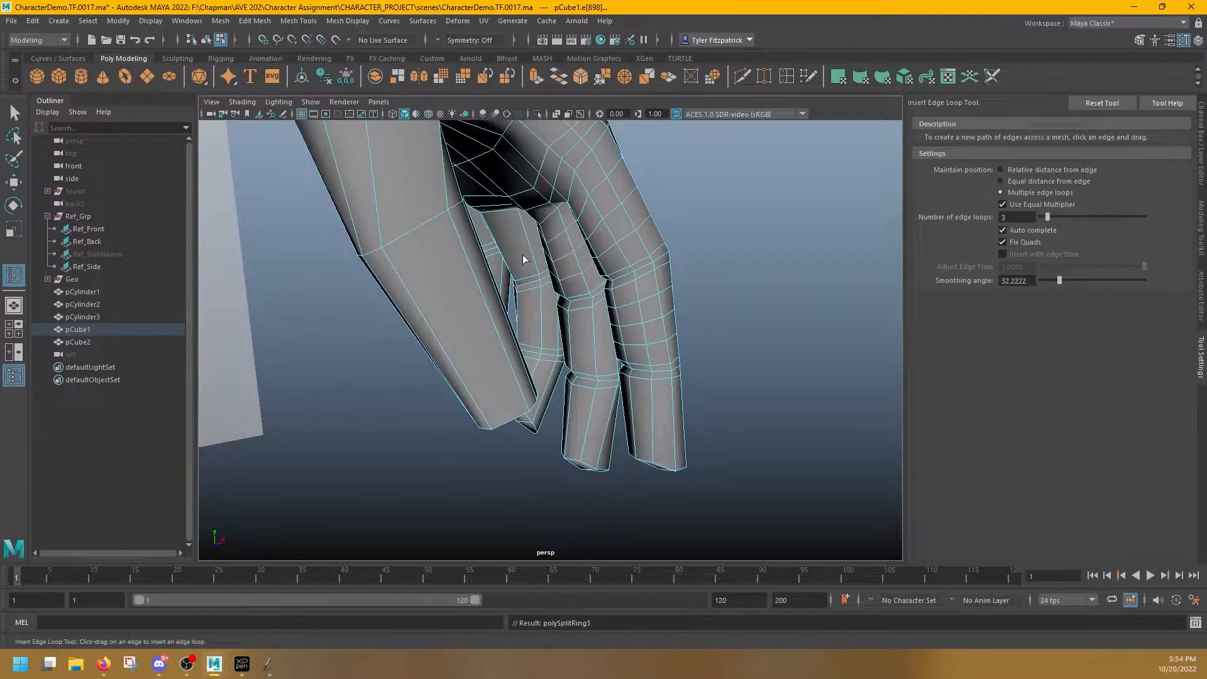
{"action": "left_click", "coordinate": [529, 244]}
{"action": "left_click_drag", "start_coordinate": [529, 244], "coordinate": [494, 246], "text": "alt"}
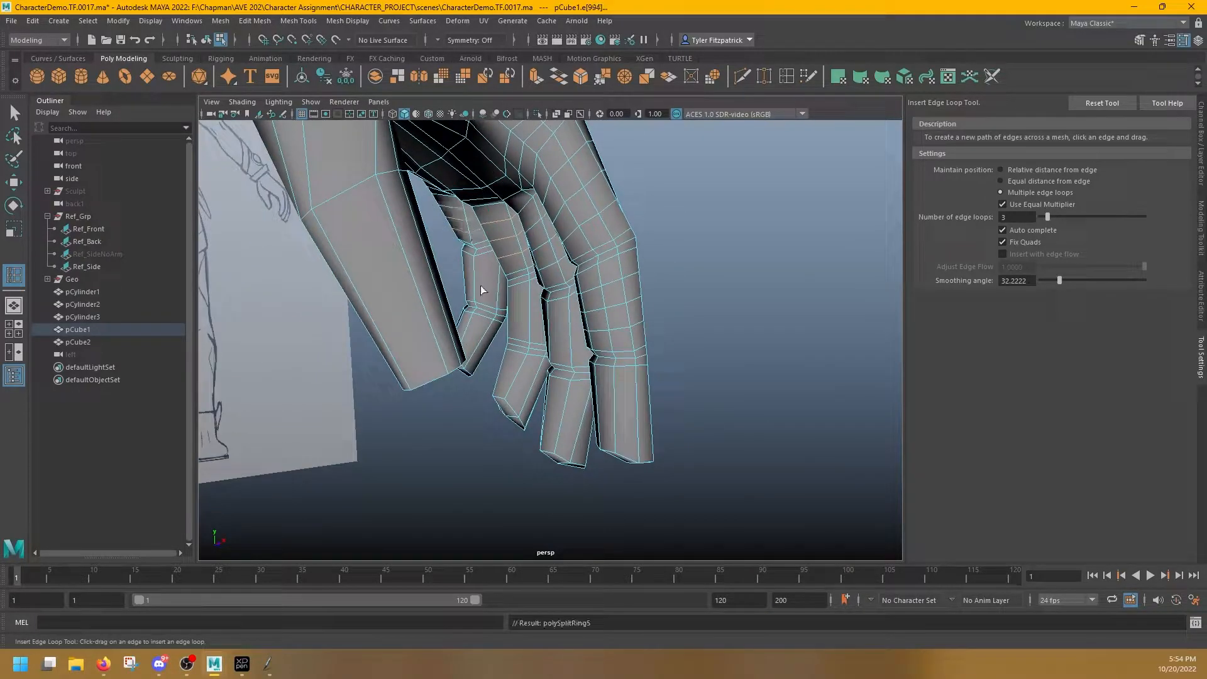
{"action": "left_click_drag", "start_coordinate": [573, 344], "coordinate": [641, 345], "text": "alt"}
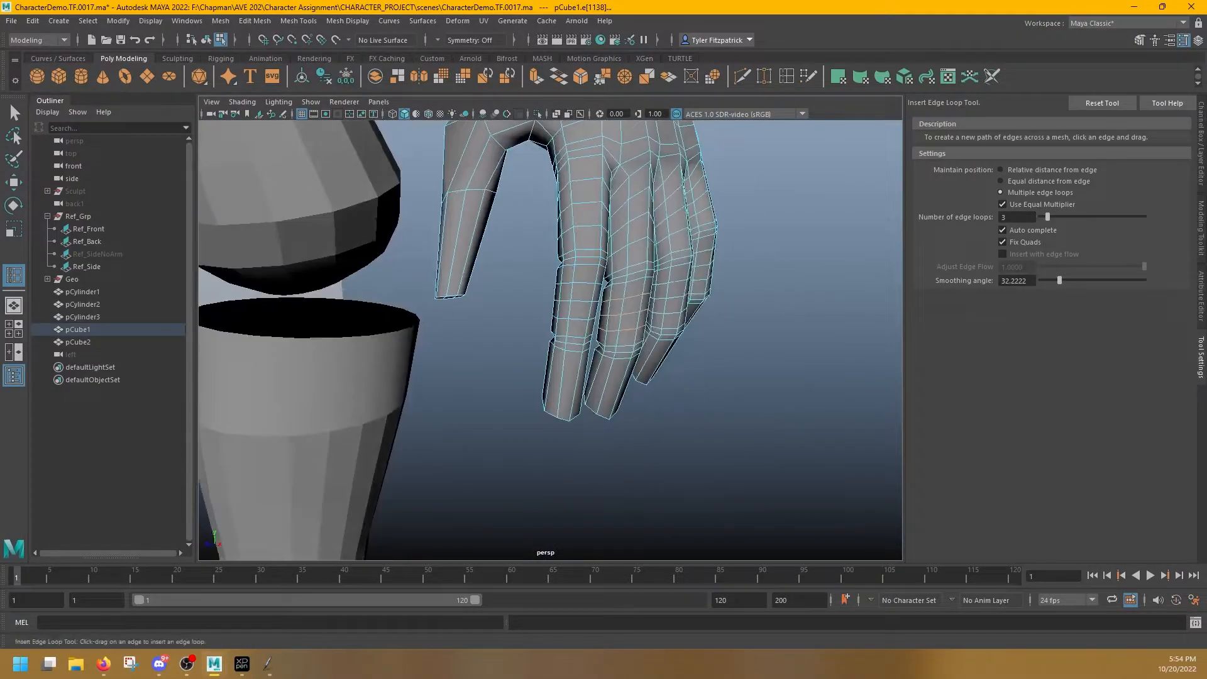
Insert a single edge loop across the tip segment of each finger
{"action": "left_click", "coordinate": [574, 382]}
{"action": "left_click", "coordinate": [613, 387]}
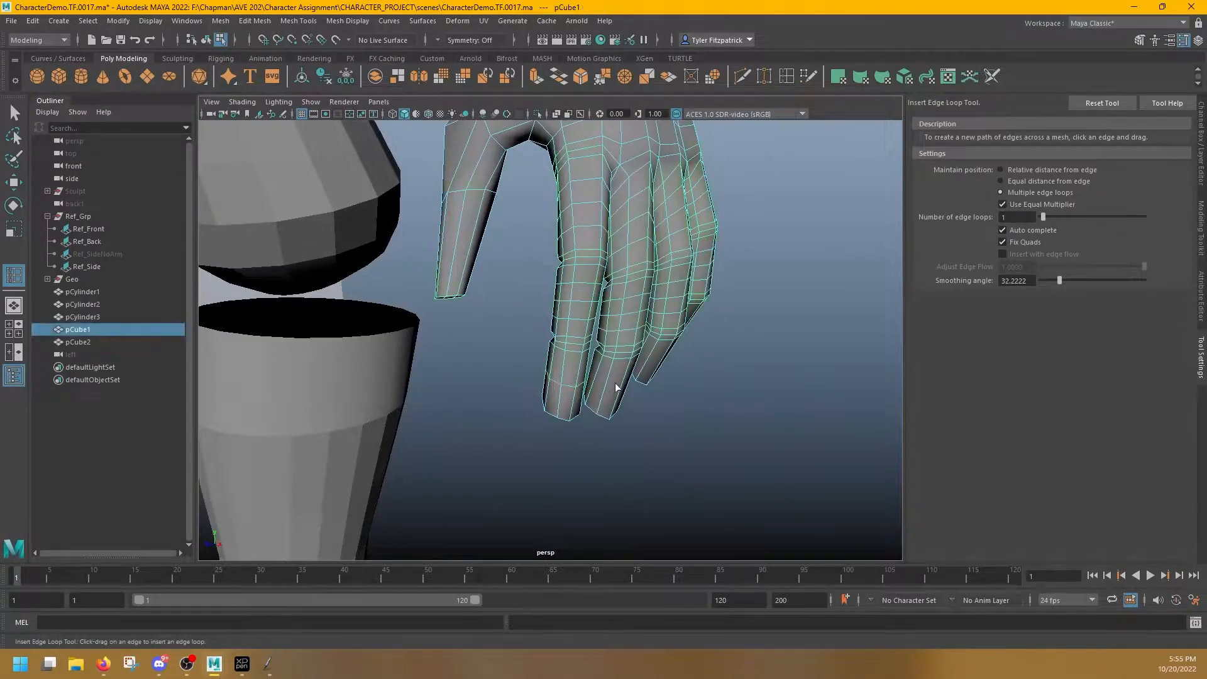
{"action": "left_click", "coordinate": [666, 360]}
{"action": "left_click_drag", "start_coordinate": [667, 363], "coordinate": [687, 399], "text": "alt"}
{"action": "left_click", "coordinate": [780, 366]}
{"action": "left_click", "coordinate": [575, 365]}
{"action": "left_click", "coordinate": [634, 386]}
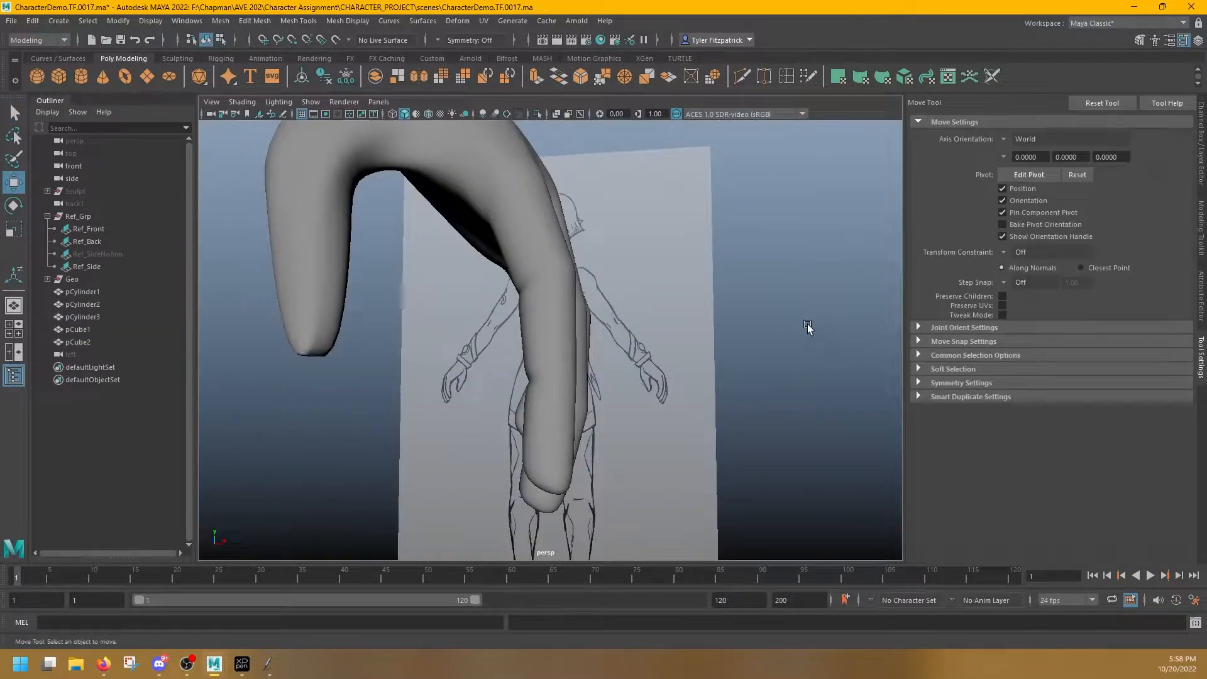
Extrude the two faces on the back of the index fingertip with an inward offset to outline the fingernail
{"action": "left_click_drag", "start_coordinate": [807, 327], "coordinate": [658, 400], "text": "alt"}
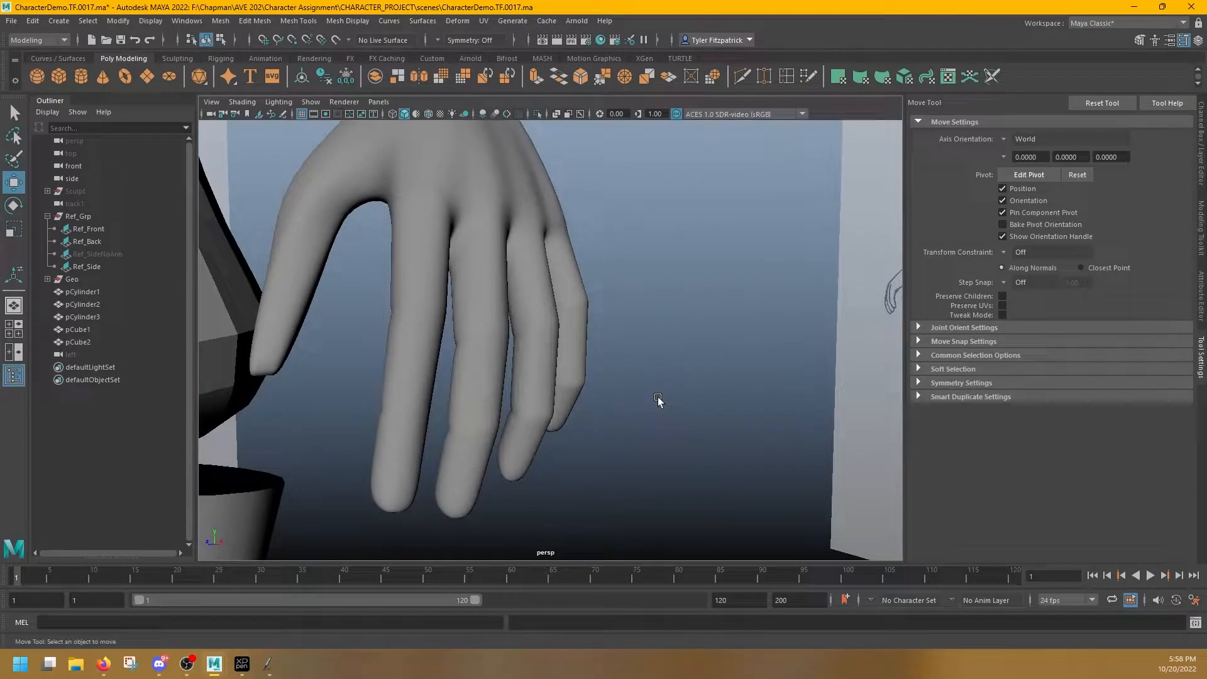
{"action": "left_click_drag", "start_coordinate": [585, 309], "coordinate": [715, 325], "text": "alt"}
{"action": "middle_click_drag", "start_coordinate": [705, 390], "coordinate": [698, 305], "text": "alt"}
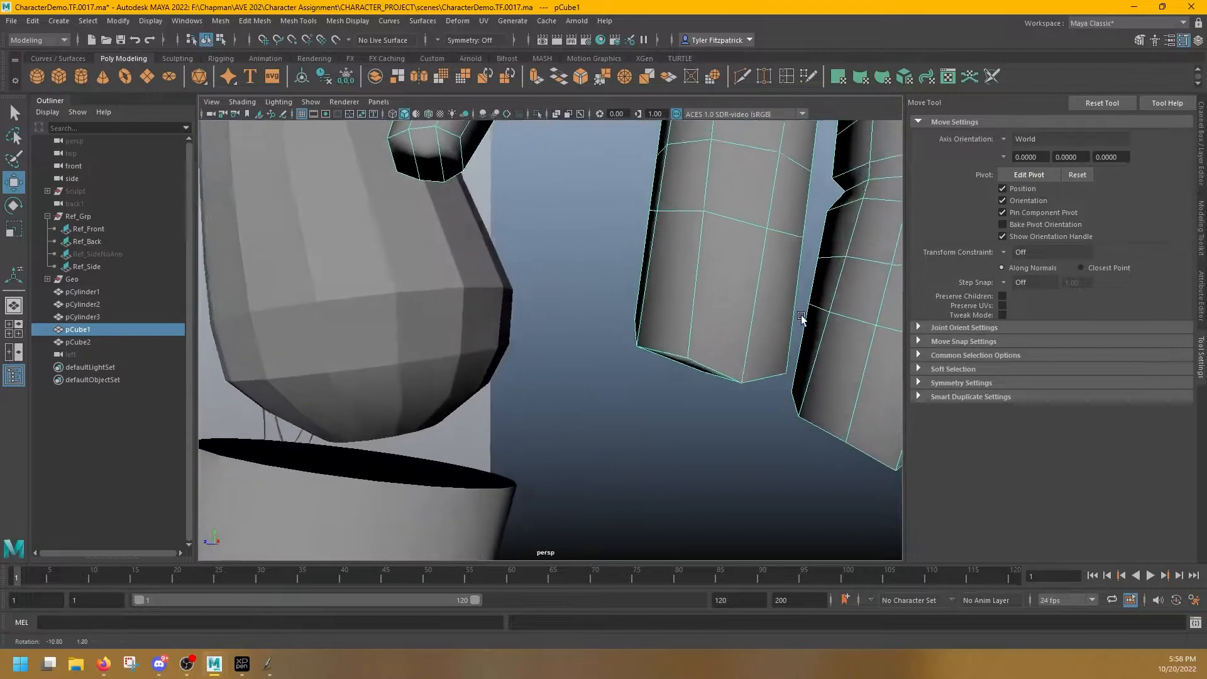
{"action": "left_click_drag", "start_coordinate": [801, 315], "coordinate": [649, 319], "text": "alt"}
{"action": "right_click", "coordinate": [669, 321]}
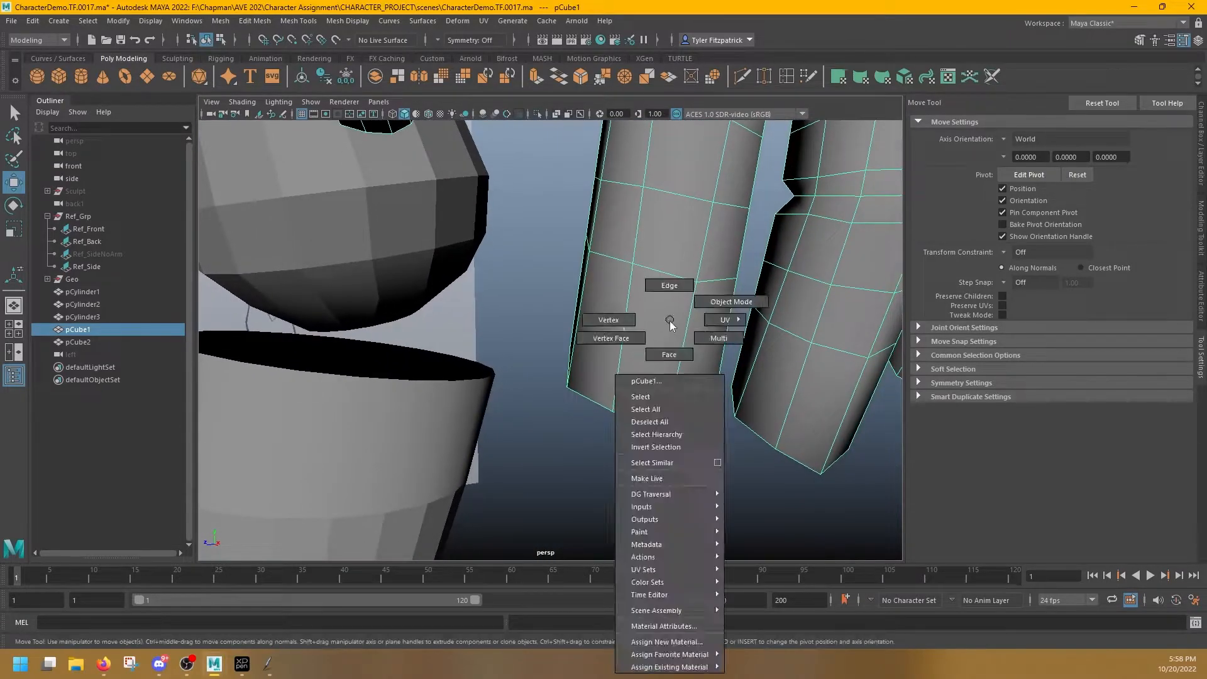
{"action": "right_click_drag", "start_coordinate": [679, 350], "coordinate": [679, 355]}
{"action": "left_click", "coordinate": [654, 363]}
{"action": "left_click", "coordinate": [709, 364], "text": "shift"}
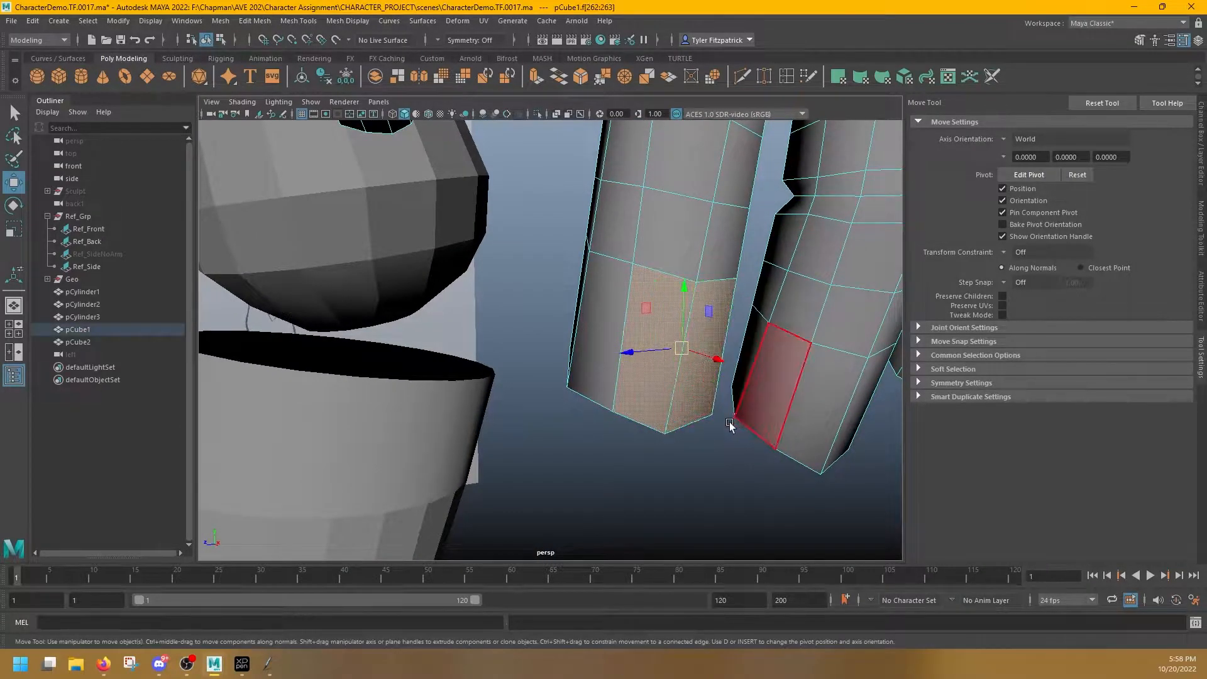
{"action": "key", "text": "q"}
{"action": "left_click_drag", "start_coordinate": [742, 413], "coordinate": [571, 359], "text": "alt"}
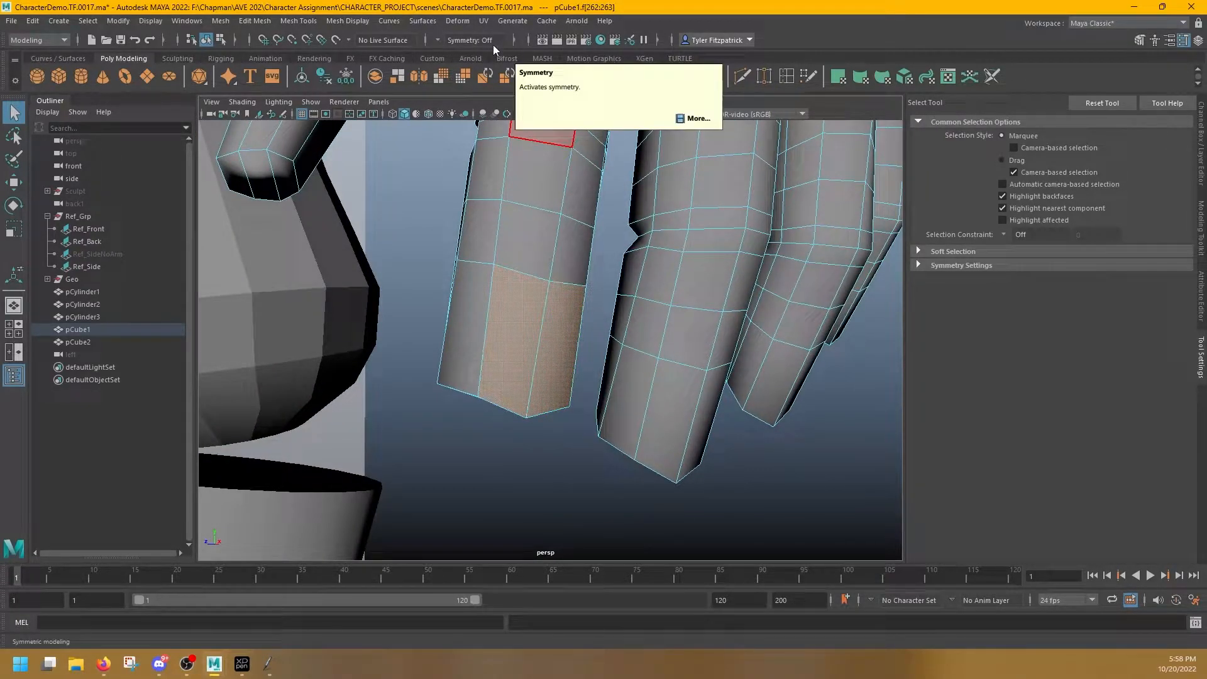
{"action": "left_click", "coordinate": [535, 76]}
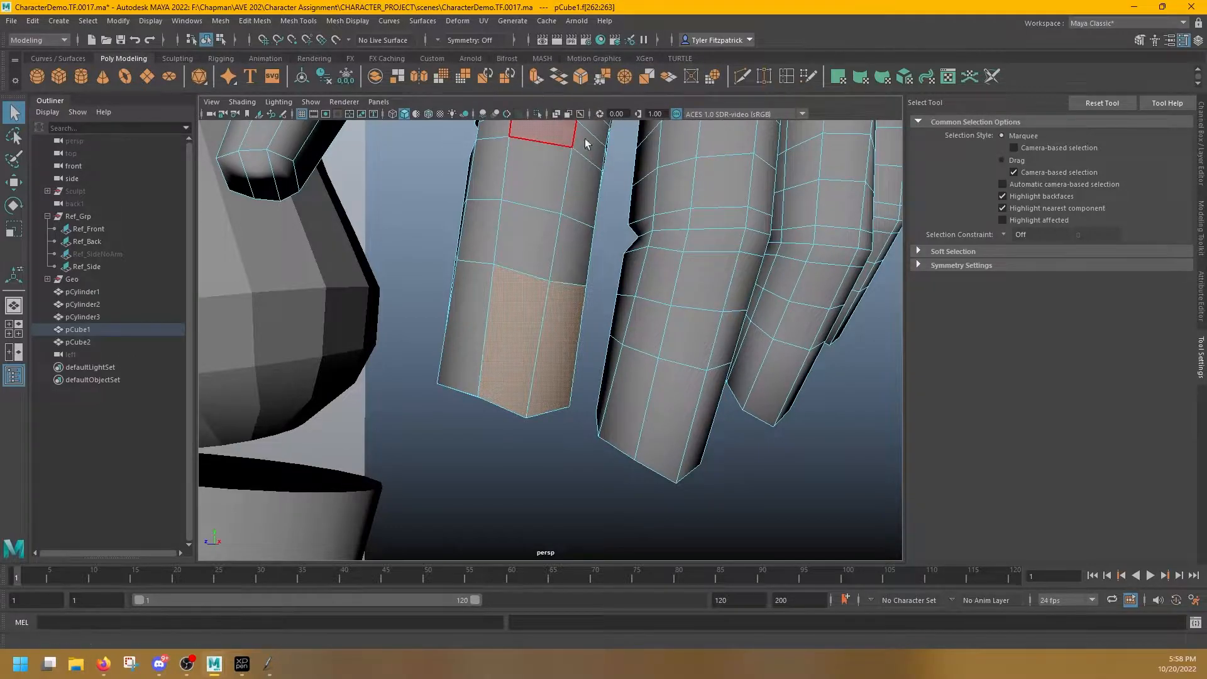
{"action": "left_click_drag", "start_coordinate": [634, 402], "coordinate": [623, 425]}
{"action": "key", "text": "ctrl+z"}
Move the two upper corner vertices of the index finger's nail outline down to round the nail base
{"action": "left_click_drag", "start_coordinate": [510, 283], "coordinate": [501, 258], "text": "alt"}
{"action": "key", "text": "q"}
{"action": "right_click_drag", "start_coordinate": [500, 255], "coordinate": [468, 250]}
{"action": "left_click", "coordinate": [574, 286]}
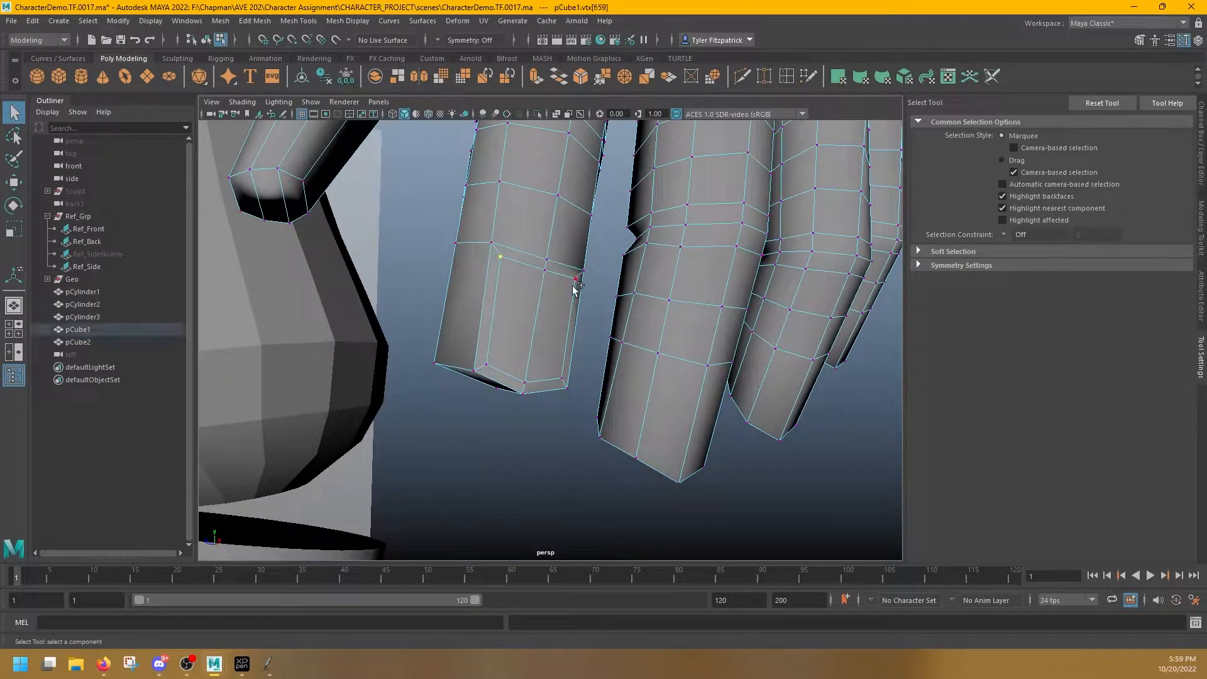
{"action": "key", "text": "w"}
{"action": "left_click_drag", "start_coordinate": [540, 244], "coordinate": [540, 250]}
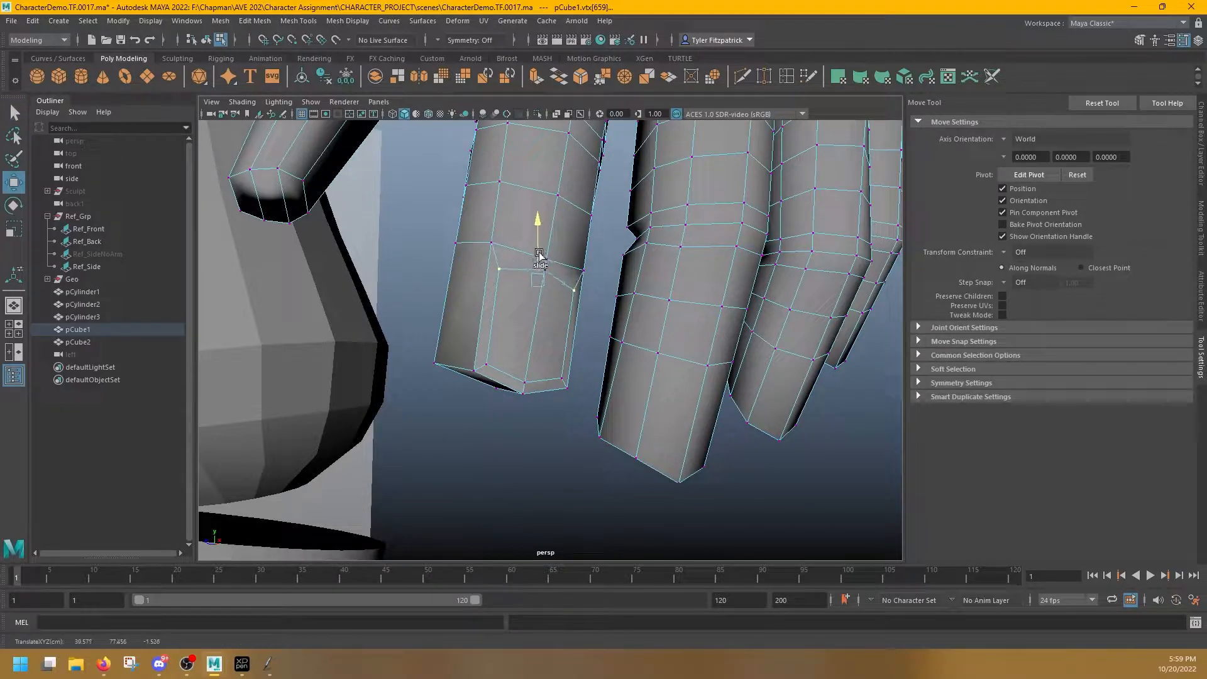
Extrude the two nail faces on the index fingertip again with an offset of 0.03 to make a narrow border
{"action": "left_click_drag", "start_coordinate": [559, 293], "coordinate": [602, 329], "text": "alt"}
{"action": "right_click_drag", "start_coordinate": [620, 320], "coordinate": [623, 362]}
{"action": "left_click_drag", "start_coordinate": [650, 394], "coordinate": [667, 286], "text": "alt"}
{"action": "left_click_drag", "start_coordinate": [744, 388], "coordinate": [722, 369], "text": "alt"}
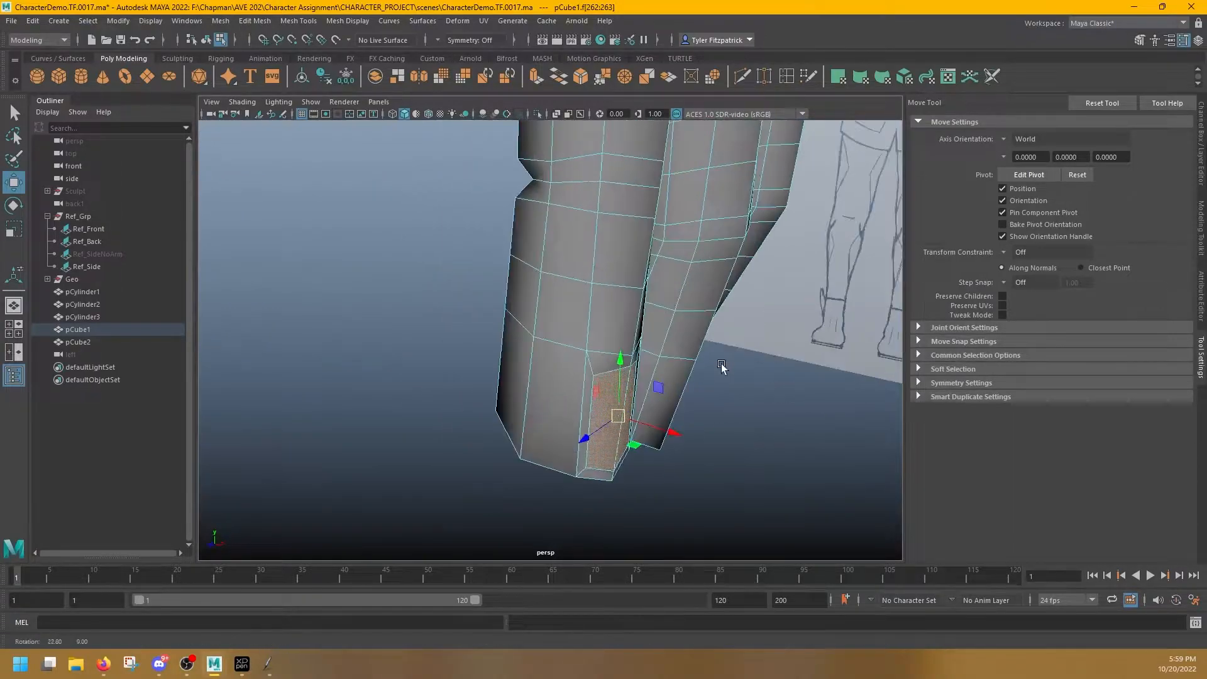
{"action": "key", "text": "ctrl+e"}
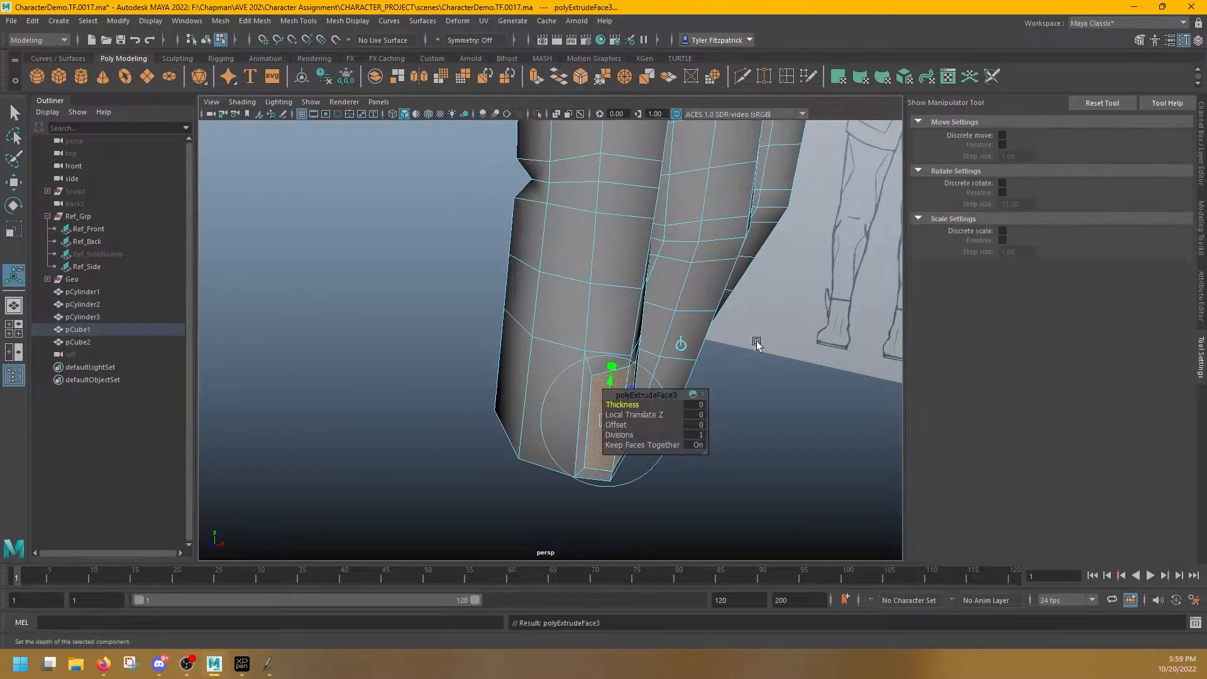
{"action": "left_click_drag", "start_coordinate": [620, 425], "coordinate": [620, 425]}
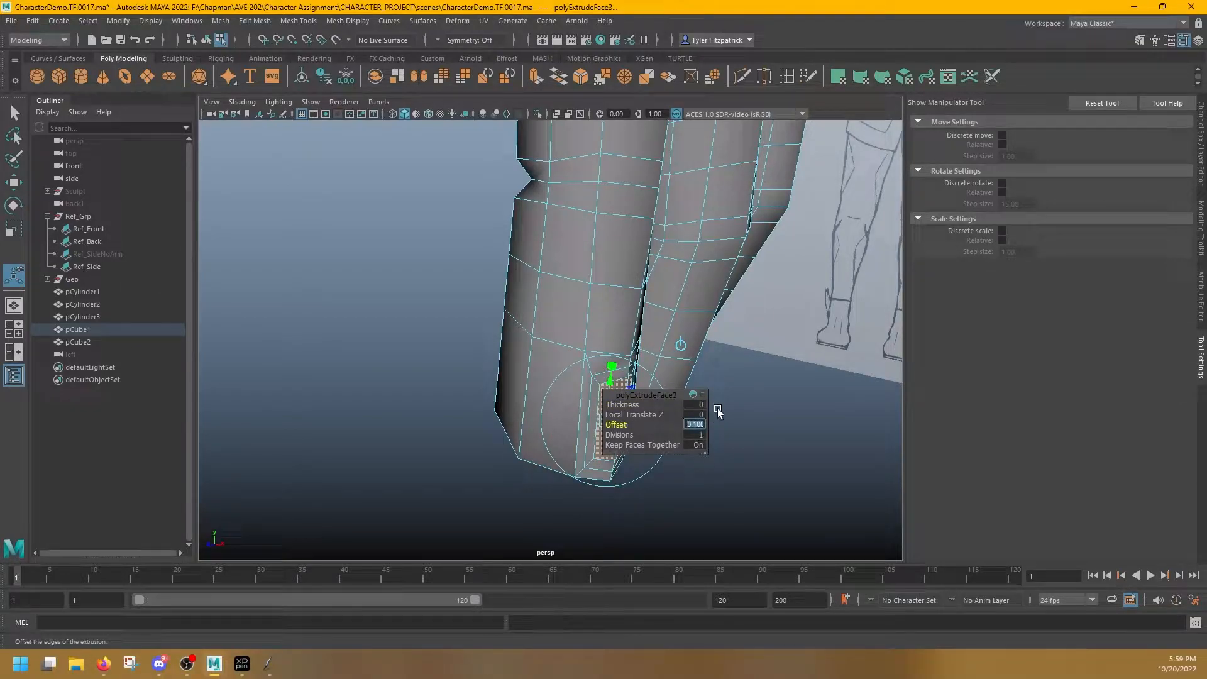
{"action": "key", "text": "Return"}
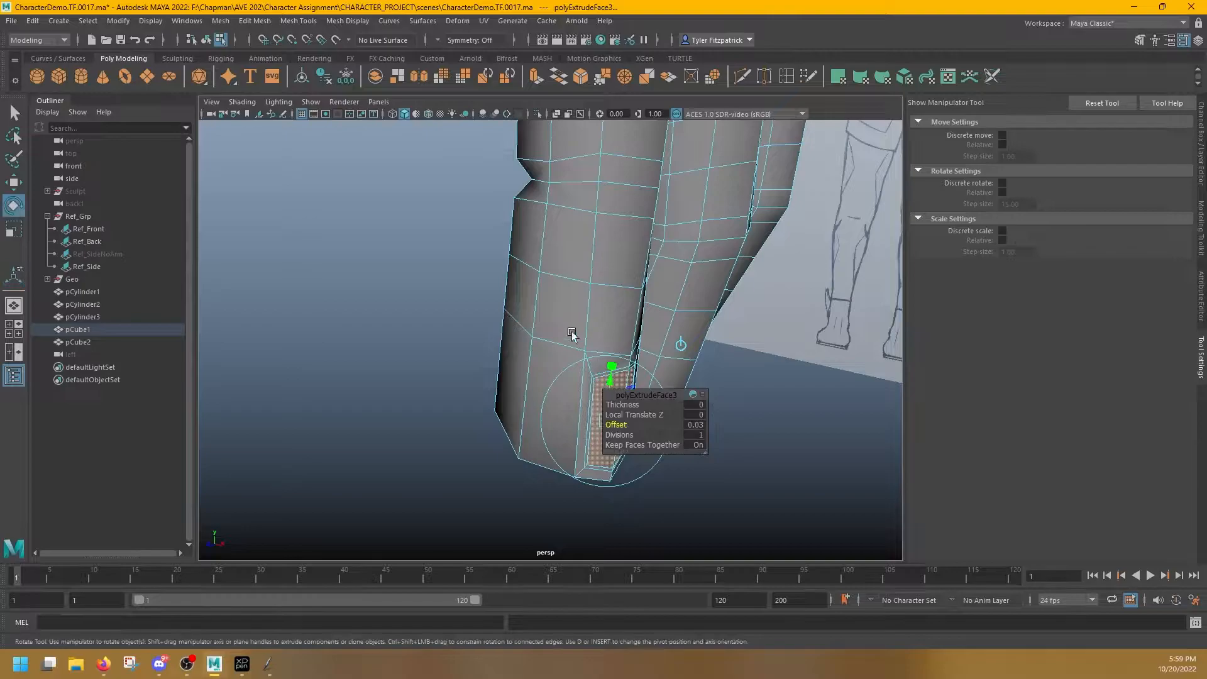
Raise and tilt the inset nail faces away from the index fingertip to give the nail thickness
{"action": "key", "text": "e"}
{"action": "left_click_drag", "start_coordinate": [659, 396], "coordinate": [670, 423]}
{"action": "scroll", "coordinate": [664, 429], "scroll_direction": "up", "scroll_amount": 4}
{"action": "key", "text": "w"}
{"action": "left_click_drag", "start_coordinate": [692, 342], "coordinate": [458, 391], "text": "alt"}
{"action": "left_click_drag", "start_coordinate": [359, 426], "coordinate": [585, 318], "text": "alt"}
{"action": "left_click_drag", "start_coordinate": [678, 363], "coordinate": [497, 350]}
{"action": "key", "text": "r"}
{"action": "key", "text": "w"}
{"action": "key", "text": "3"}
{"action": "right_click_drag", "start_coordinate": [482, 344], "coordinate": [536, 302]}
{"action": "left_click", "coordinate": [420, 326]}
Move the vertices at the free edge of the index fingernail so the nail extends past the fingertip
{"action": "left_click_drag", "start_coordinate": [535, 370], "coordinate": [699, 325], "text": "alt"}
{"action": "left_click", "coordinate": [631, 342]}
{"action": "key", "text": "1"}
{"action": "right_click_drag", "start_coordinate": [713, 320], "coordinate": [674, 315]}
{"action": "scroll", "coordinate": [678, 337], "scroll_direction": "up", "scroll_amount": 5}
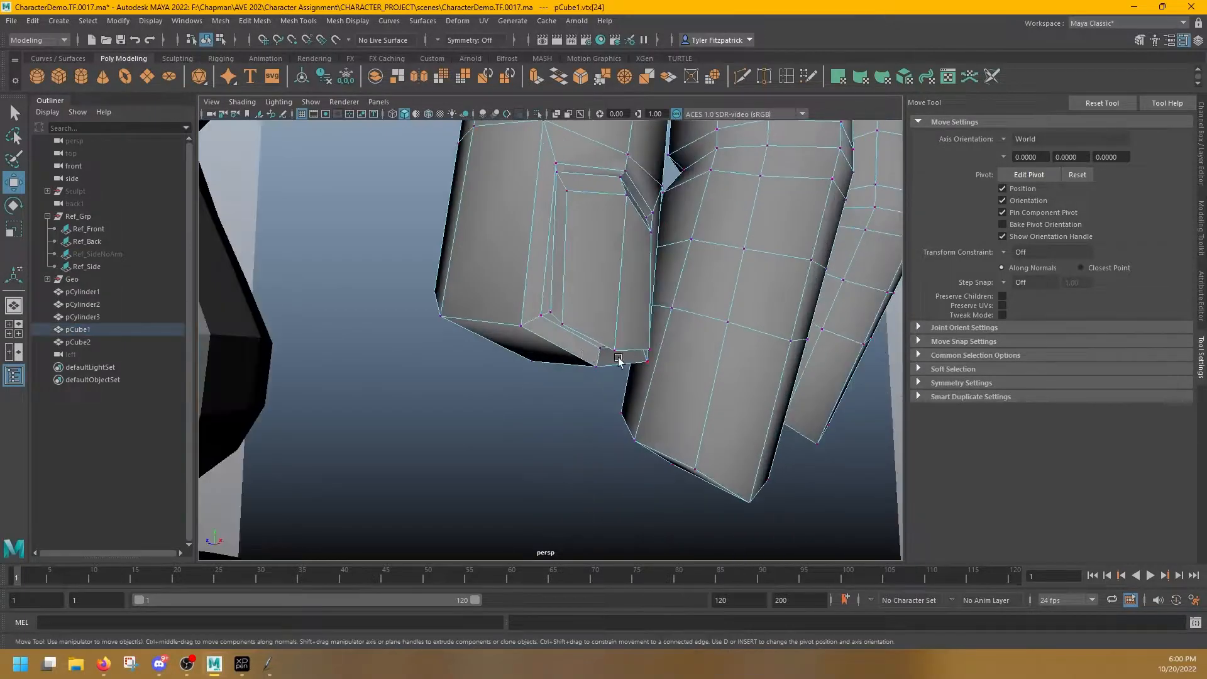
{"action": "key", "text": "q"}
{"action": "left_click", "coordinate": [521, 325], "text": "shift"}
{"action": "key", "text": "w"}
{"action": "left_click_drag", "start_coordinate": [528, 343], "coordinate": [748, 418], "text": "alt"}
{"action": "key", "text": "q"}
{"action": "left_click", "coordinate": [708, 391]}
{"action": "key", "text": "w"}
{"action": "left_click_drag", "start_coordinate": [760, 424], "coordinate": [770, 451]}
Move the border vertices around the base of the index fingernail along their component axis to shape the cuticle
{"action": "key", "text": "3"}
{"action": "left_click_drag", "start_coordinate": [764, 448], "coordinate": [619, 396], "text": "alt"}
{"action": "key", "text": "q"}
{"action": "left_click", "coordinate": [647, 281], "text": "shift"}
{"action": "left_click_drag", "start_coordinate": [648, 281], "coordinate": [598, 311], "text": "alt"}
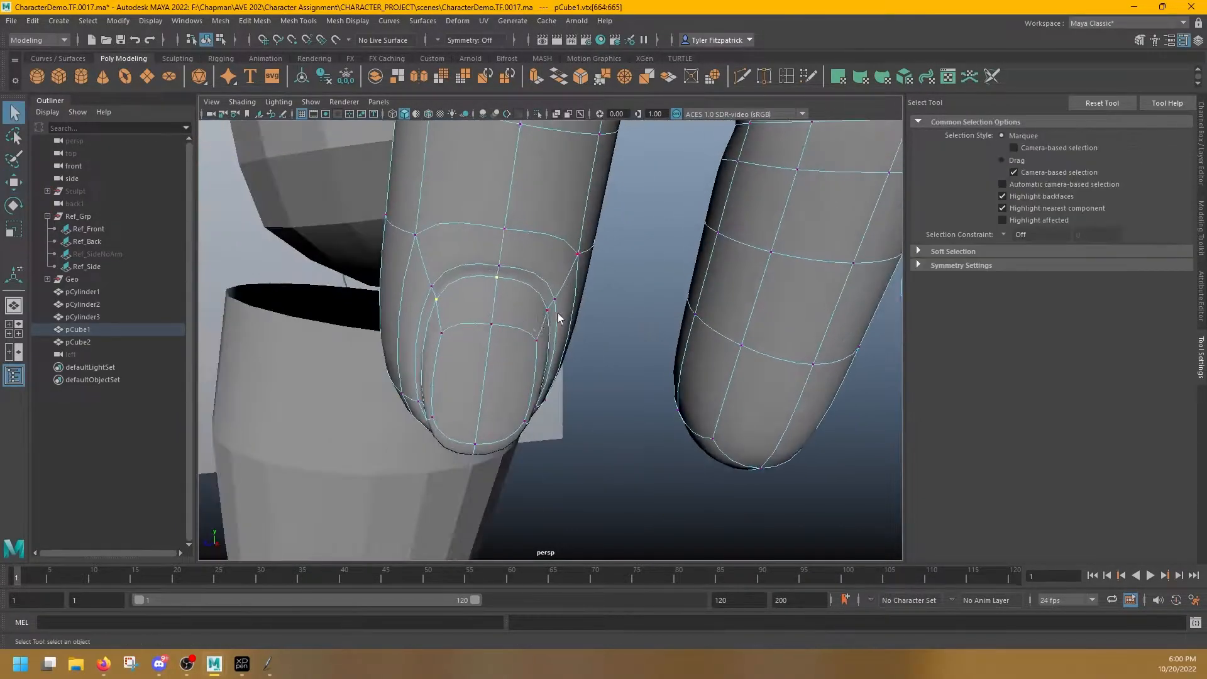
{"action": "key", "text": "1"}
{"action": "left_click_drag", "start_coordinate": [553, 356], "coordinate": [673, 364], "text": "alt"}
{"action": "key", "text": "w"}
{"action": "key", "text": "3"}
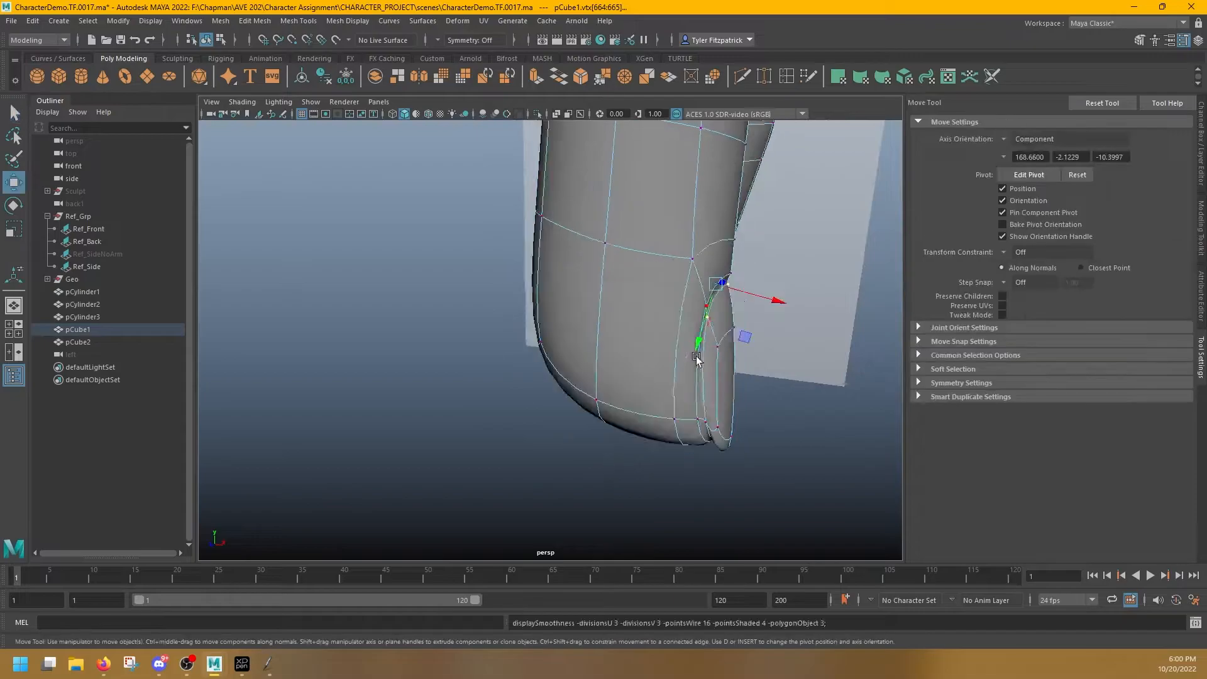
{"action": "left_click_drag", "start_coordinate": [755, 335], "coordinate": [528, 314], "text": "alt"}
{"action": "left_click_drag", "start_coordinate": [480, 328], "coordinate": [688, 330]}
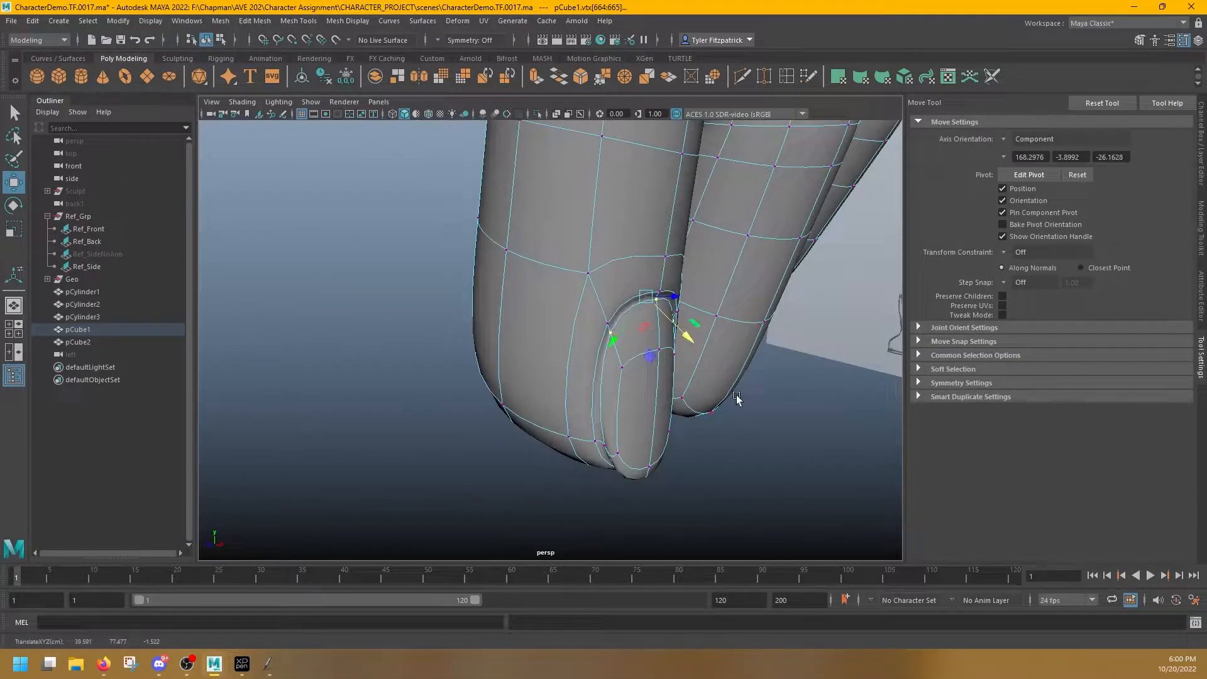
{"action": "left_click", "coordinate": [764, 426]}
{"action": "right_click_drag", "start_coordinate": [764, 320], "coordinate": [825, 303]}
{"action": "left_click", "coordinate": [729, 449]}
{"action": "left_click_drag", "start_coordinate": [824, 447], "coordinate": [664, 406], "text": "alt"}
{"action": "left_click_drag", "start_coordinate": [591, 350], "coordinate": [433, 276], "text": "alt"}
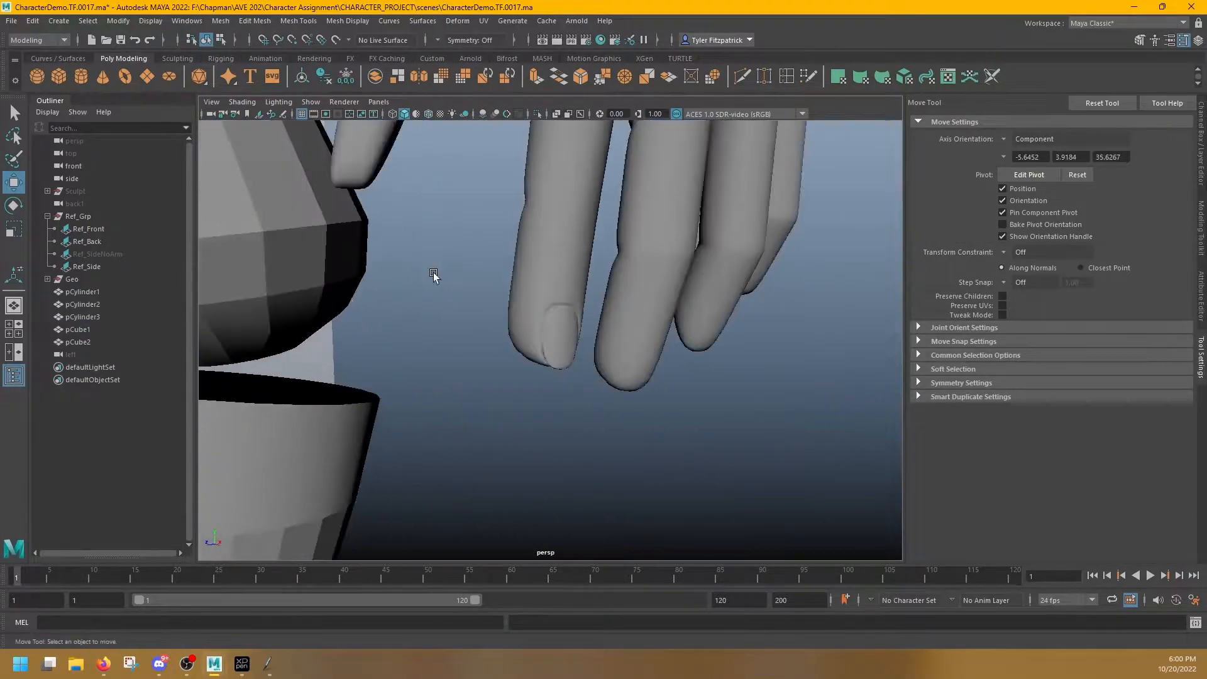
{"action": "left_click_drag", "start_coordinate": [506, 337], "coordinate": [501, 296], "text": "alt"}
Adjust the side vertices of the index fingertip beside the nail to refine its rounded shape
{"action": "left_click", "coordinate": [575, 332]}
{"action": "key", "text": "1"}
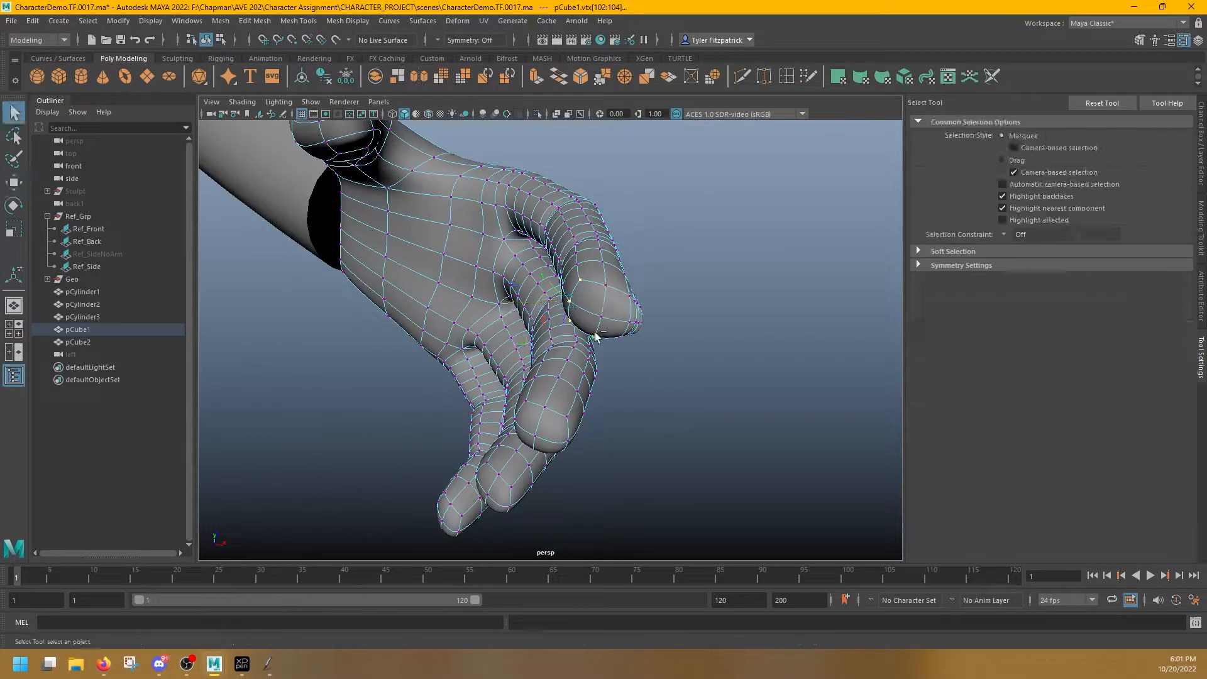
{"action": "key", "text": "w"}
{"action": "left_click_drag", "start_coordinate": [596, 332], "coordinate": [641, 329], "text": "alt"}
{"action": "key", "text": "q"}
{"action": "left_click", "coordinate": [601, 313]}
{"action": "left_click_drag", "start_coordinate": [566, 296], "coordinate": [631, 332], "text": "alt"}
{"action": "left_click", "coordinate": [717, 405]}
{"action": "left_click_drag", "start_coordinate": [717, 405], "coordinate": [721, 419], "text": "alt"}
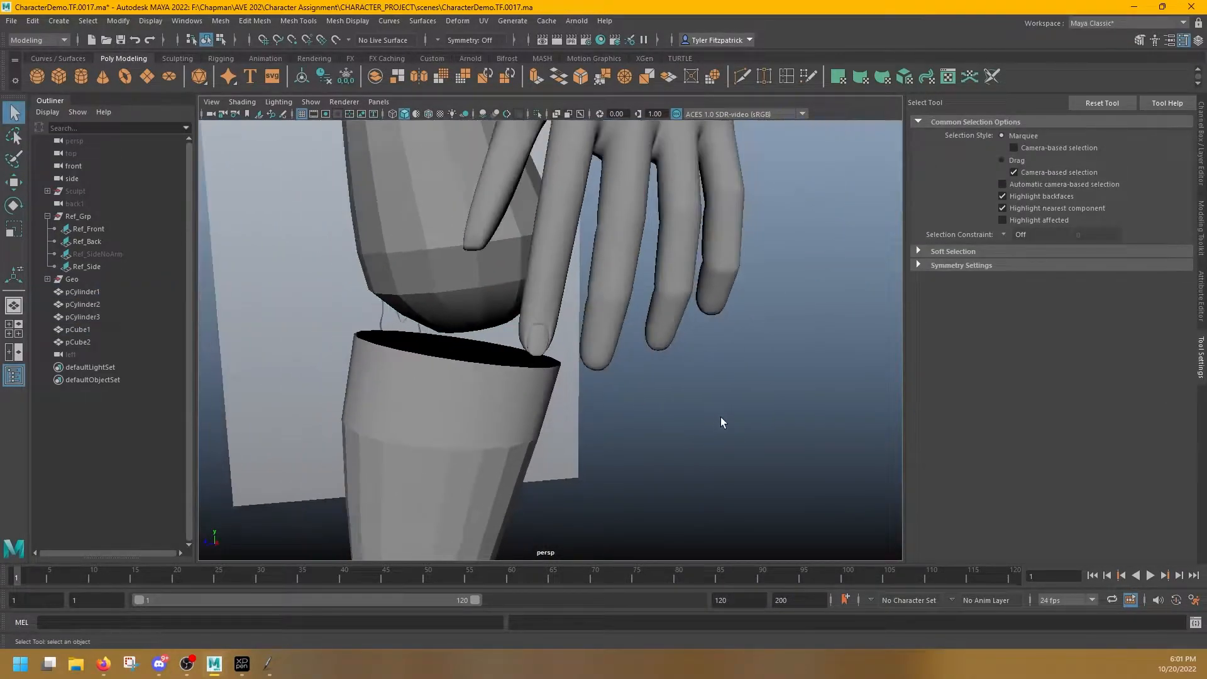
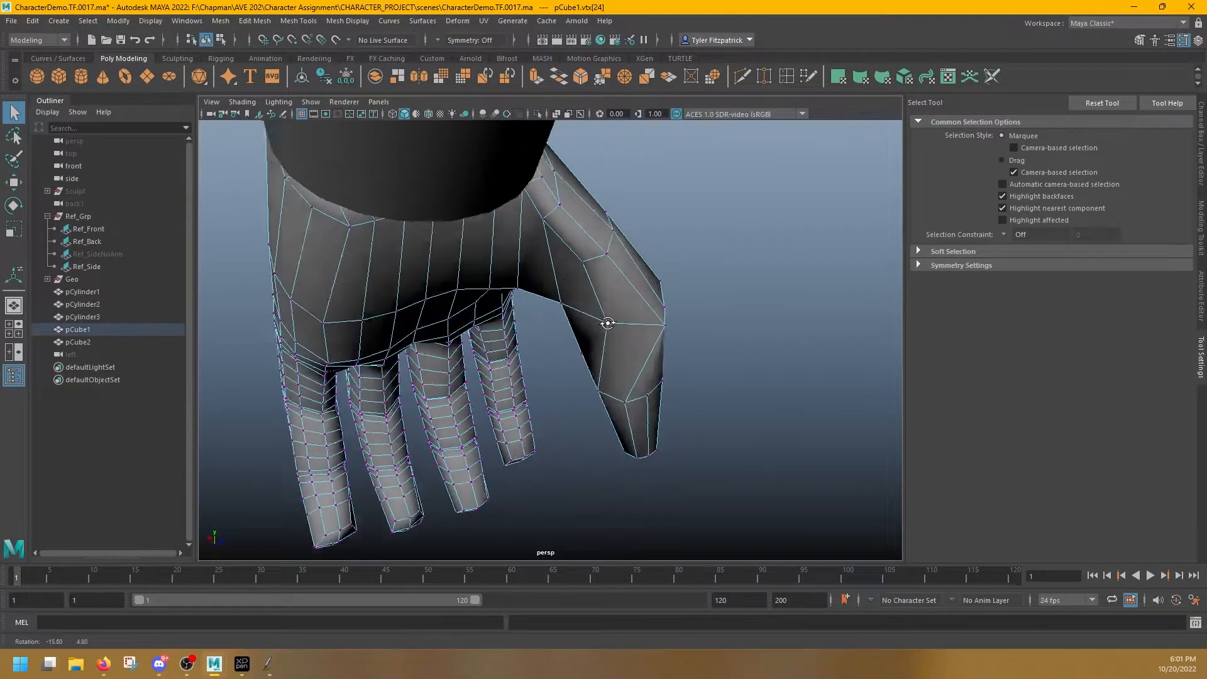
Reposition the vertices on the palm side of the thumb base to even out the thumb's edge flow
{"action": "left_click_drag", "start_coordinate": [606, 323], "coordinate": [615, 323], "text": "alt"}
{"action": "right_click_drag", "start_coordinate": [631, 322], "coordinate": [583, 321]}
{"action": "left_click", "coordinate": [622, 324]}
{"action": "left_click_drag", "start_coordinate": [669, 323], "coordinate": [579, 354], "text": "alt"}
{"action": "key", "text": "w"}
{"action": "key", "text": "q"}
{"action": "left_click", "coordinate": [629, 352]}
{"action": "key", "text": "w"}
{"action": "left_click", "coordinate": [555, 277]}
{"action": "left_click_drag", "start_coordinate": [539, 287], "coordinate": [546, 316], "text": "alt"}
{"action": "left_click", "coordinate": [551, 268]}
{"action": "left_click_drag", "start_coordinate": [546, 316], "coordinate": [613, 404], "text": "alt"}
Average the selected vertices near the thumb's knuckle and adjust a neighbouring vertex along its component axis
{"action": "left_click", "coordinate": [544, 369]}
{"action": "left_click", "coordinate": [586, 402]}
{"action": "left_click", "coordinate": [611, 385]}
{"action": "right_click", "coordinate": [615, 378], "text": "shift"}
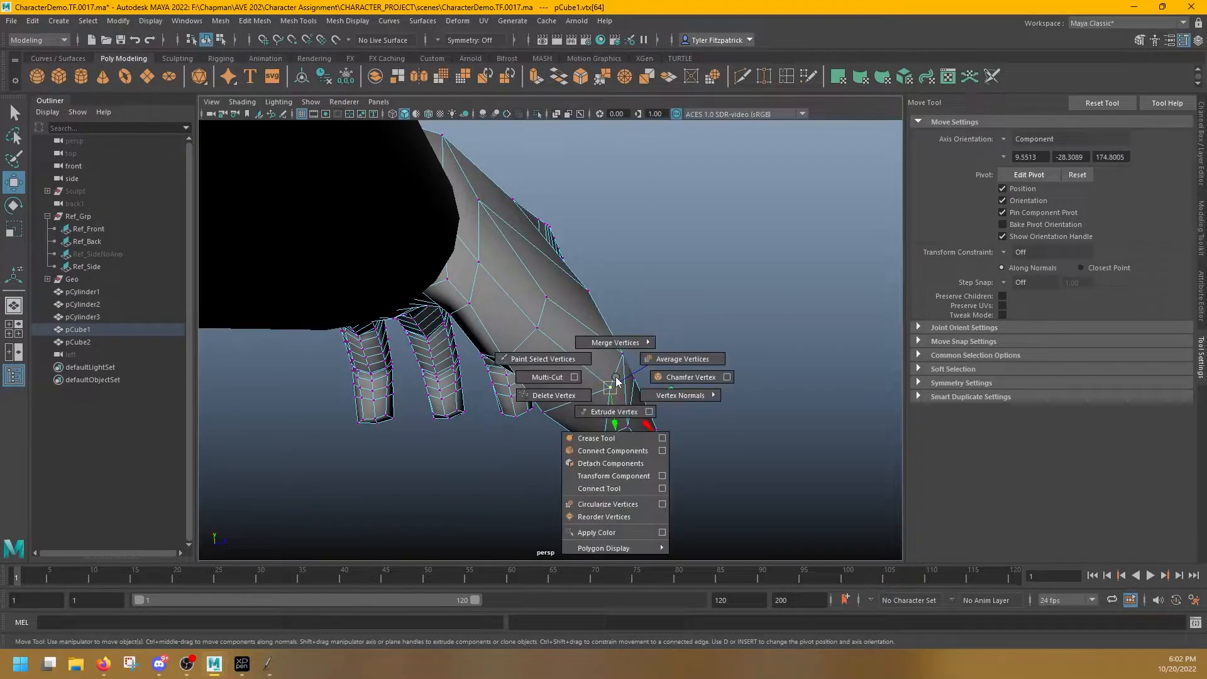
{"action": "left_click", "coordinate": [660, 359]}
{"action": "key", "text": "w"}
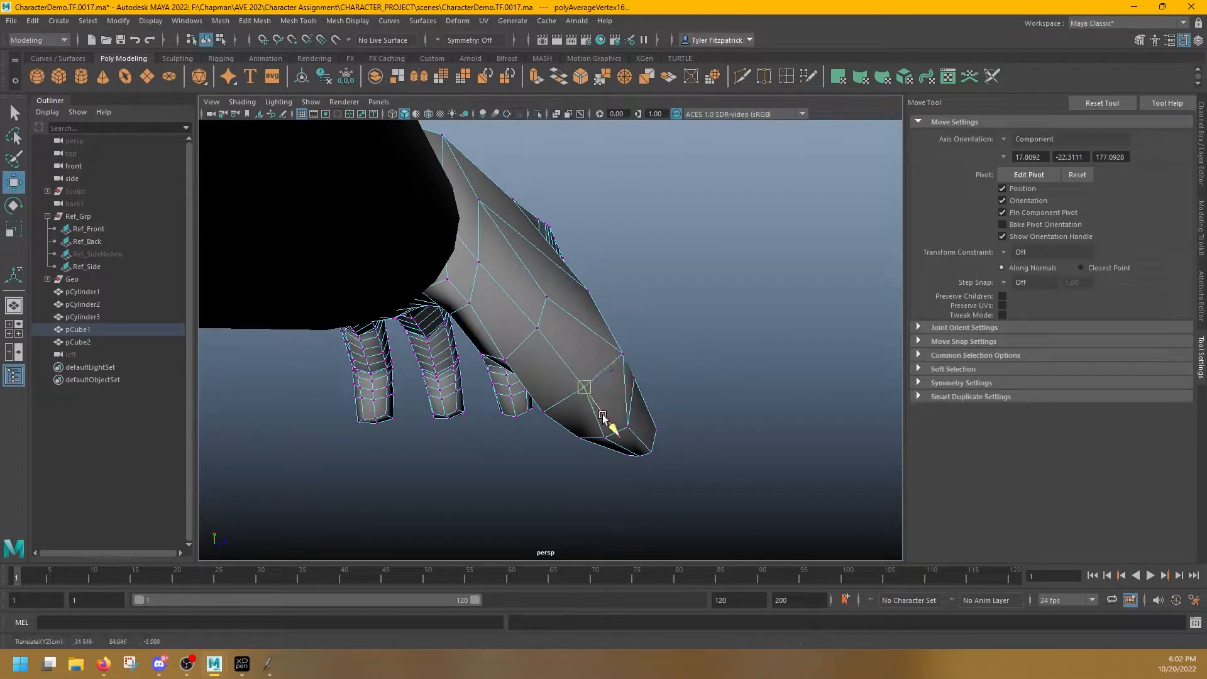
{"action": "left_click_drag", "start_coordinate": [579, 407], "coordinate": [578, 409]}
{"action": "left_click", "coordinate": [623, 356]}
Insert an edge loop around the thumb just below its base with the Multi-Cut tool
{"action": "left_click_drag", "start_coordinate": [631, 360], "coordinate": [513, 245], "text": "alt"}
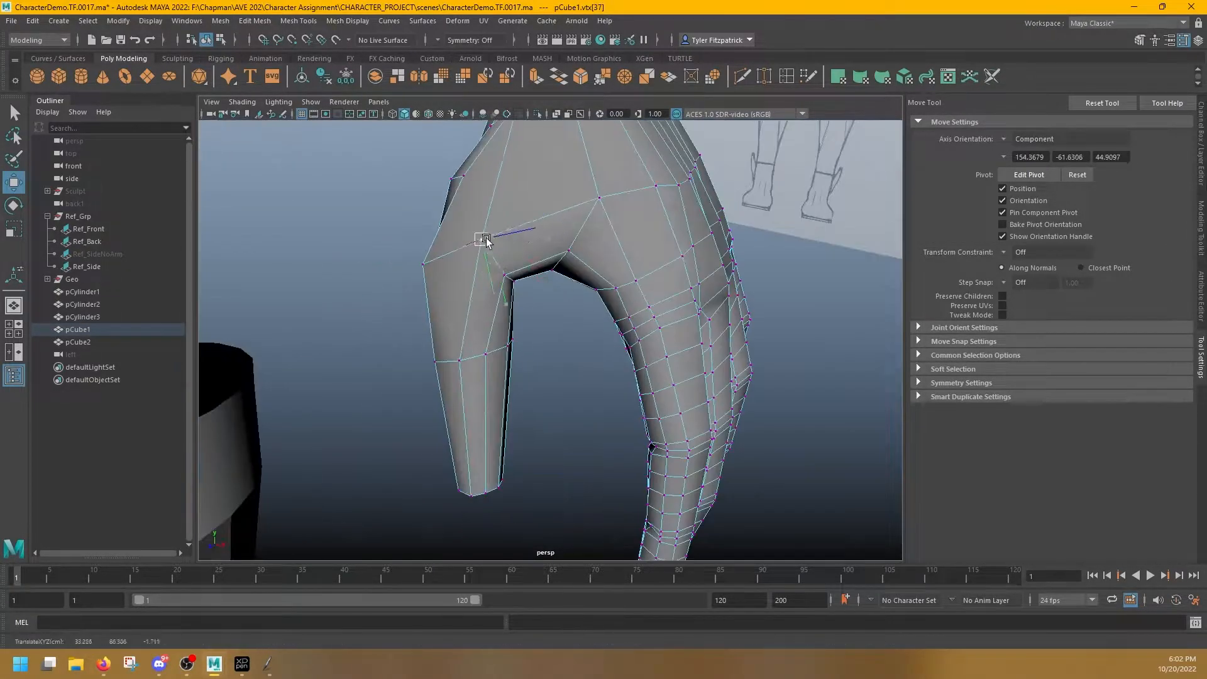
{"action": "left_click", "coordinate": [484, 242]}
{"action": "key", "text": "ctrl+shift+x"}
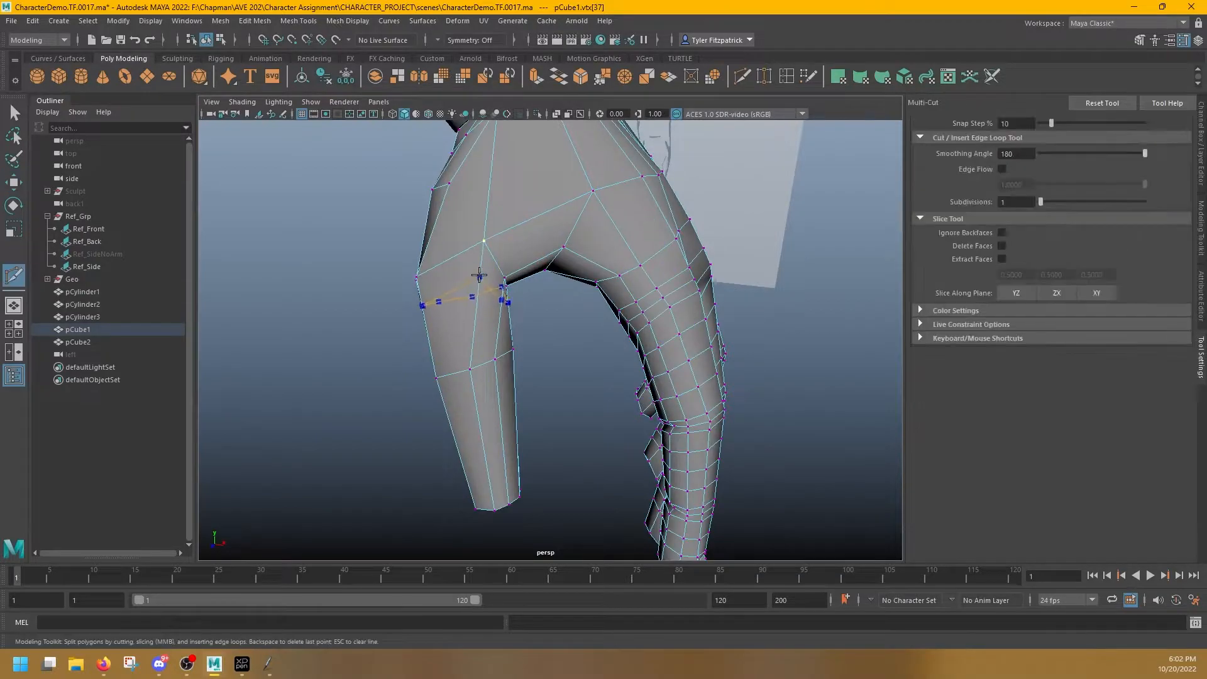
{"action": "left_click_drag", "start_coordinate": [471, 299], "coordinate": [501, 270], "text": "alt"}
{"action": "left_click", "coordinate": [535, 338]}
{"action": "key", "text": "w"}
Move the vertices around the thumb base and the outer edge of the hand to smooth the thumb's contour
{"action": "key", "text": "q"}
{"action": "key", "text": "w"}
{"action": "left_click", "coordinate": [547, 321]}
{"action": "key", "text": "q"}
{"action": "key", "text": "w"}
{"action": "key", "text": "q"}
{"action": "left_click", "coordinate": [572, 283]}
{"action": "left_click", "coordinate": [532, 244]}
{"action": "key", "text": "w"}
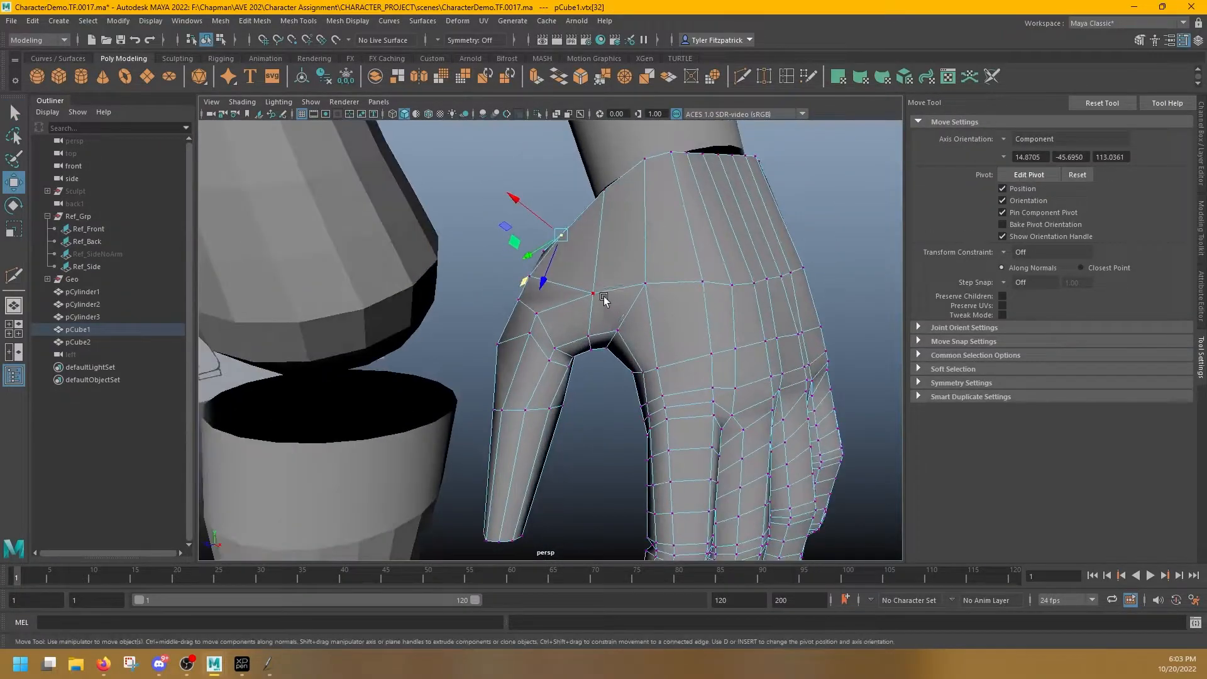
{"action": "left_click_drag", "start_coordinate": [576, 296], "coordinate": [602, 300], "text": "alt"}
{"action": "key", "text": "q"}
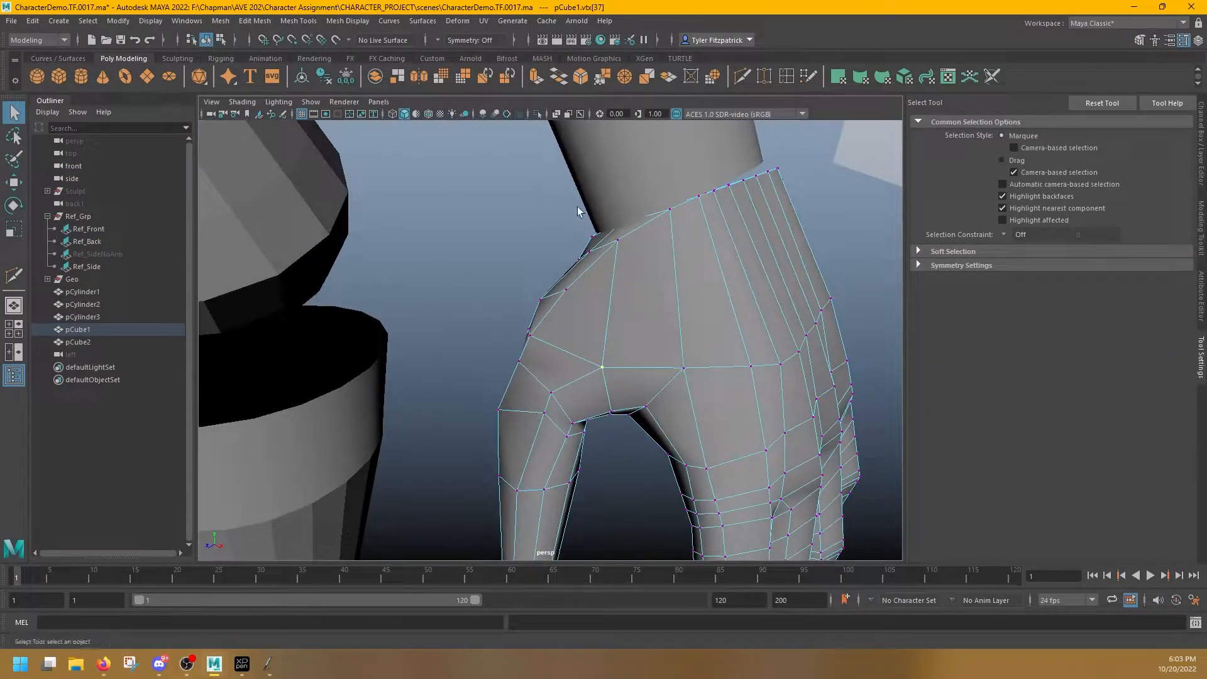
Cut new edges through the faces between the thumb base and the palm with the Multi-Cut tool
{"action": "left_click_drag", "start_coordinate": [602, 368], "coordinate": [597, 221], "text": "alt"}
{"action": "left_click_drag", "start_coordinate": [610, 367], "coordinate": [583, 362], "text": "alt"}
{"action": "left_click", "coordinate": [633, 375], "text": "ctrl"}
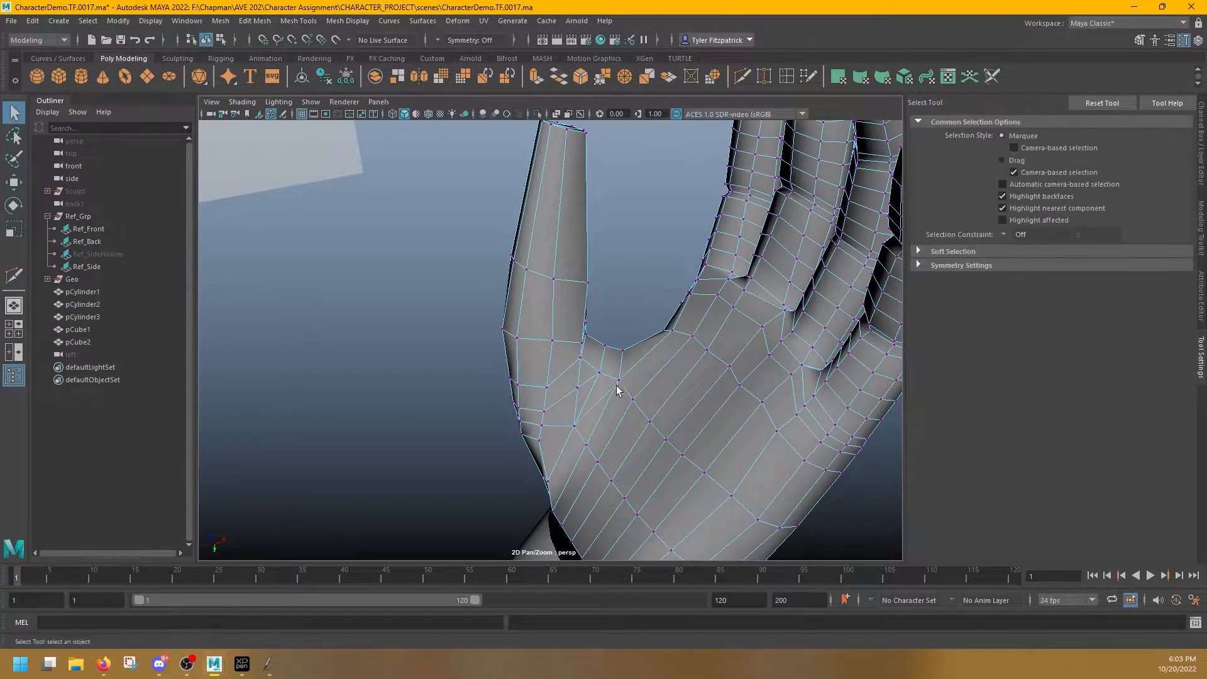
{"action": "left_click", "coordinate": [586, 385]}
{"action": "left_click_drag", "start_coordinate": [594, 380], "coordinate": [641, 403], "text": "alt"}
{"action": "right_click_drag", "start_coordinate": [615, 263], "coordinate": [549, 282], "text": "shift"}
{"action": "left_click_drag", "start_coordinate": [554, 283], "coordinate": [592, 350], "text": "alt"}
{"action": "right_click_drag", "start_coordinate": [591, 350], "coordinate": [528, 348], "text": "shift"}
{"action": "key", "text": "q"}
Cut an edge from the outer side of the thumb base toward the web next to the index finger
{"action": "left_click", "coordinate": [636, 365]}
{"action": "left_click_drag", "start_coordinate": [635, 365], "coordinate": [748, 308], "text": "alt"}
{"action": "right_click_drag", "start_coordinate": [766, 319], "coordinate": [717, 338], "text": "shift"}
{"action": "left_click_drag", "start_coordinate": [723, 342], "coordinate": [730, 252], "text": "alt"}
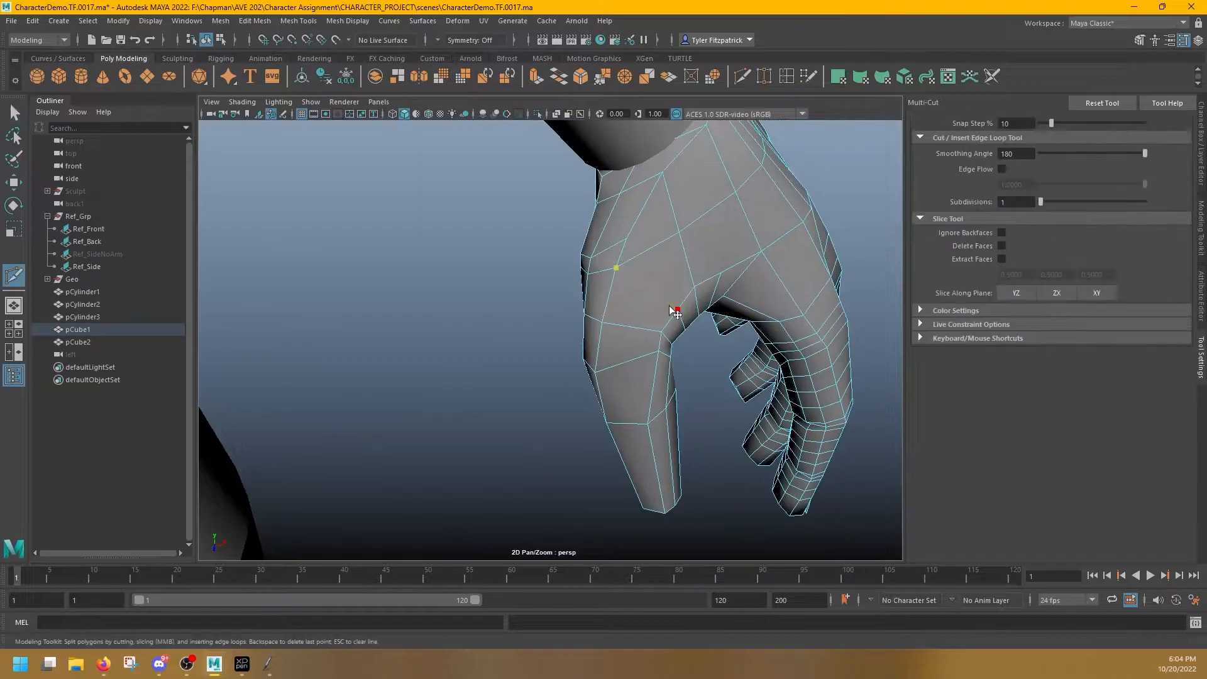
{"action": "middle_click_drag", "start_coordinate": [662, 244], "coordinate": [728, 247], "text": "alt"}
{"action": "right_click_drag", "start_coordinate": [720, 230], "coordinate": [692, 239], "text": "shift"}
Move the palm-side vertices beside the thumb base to space the new edges evenly
{"action": "right_click_drag", "start_coordinate": [722, 244], "coordinate": [682, 244]}
{"action": "left_click", "coordinate": [728, 240]}
{"action": "key", "text": "w"}
{"action": "left_click_drag", "start_coordinate": [728, 242], "coordinate": [748, 270], "text": "ctrl+shift"}
{"action": "key", "text": "q"}
{"action": "left_click", "coordinate": [753, 278]}
{"action": "key", "text": "w"}
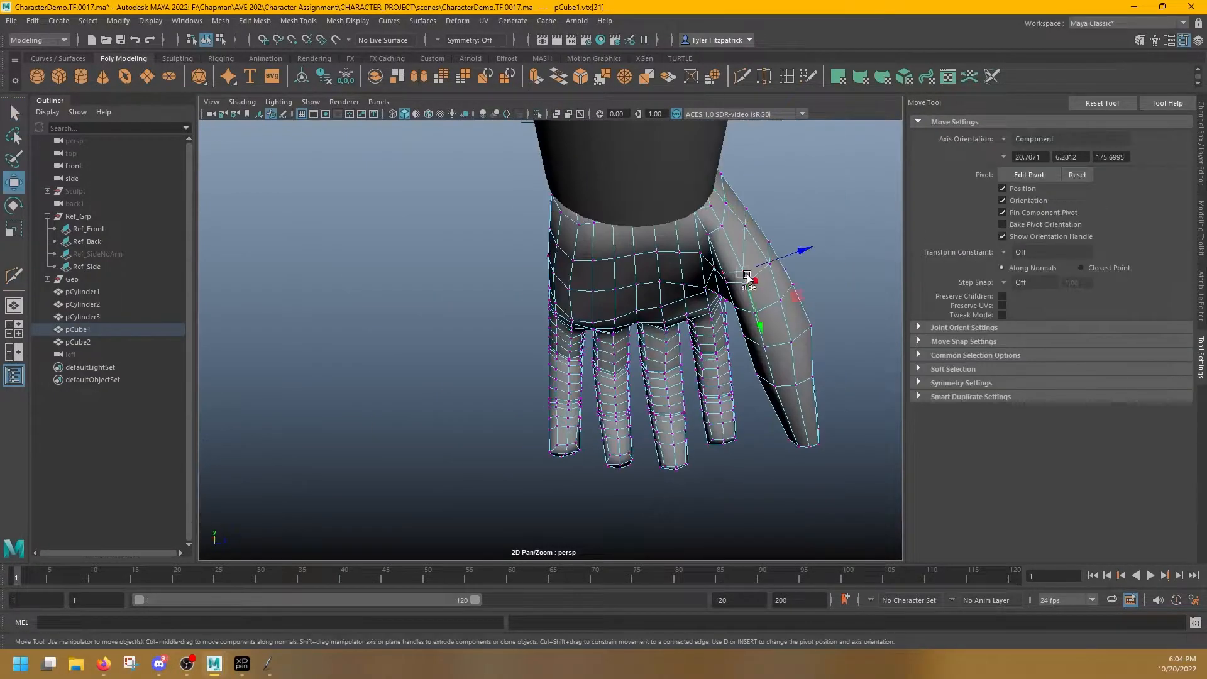
{"action": "right_click_drag", "start_coordinate": [597, 296], "coordinate": [663, 310], "text": "alt"}
{"action": "left_click", "coordinate": [631, 288]}
{"action": "mouse_move", "coordinate": [663, 310]}
{"action": "left_mouse_down", "text": "alt"}
{"action": "mouse_move", "coordinate": [635, 277]}
{"action": "mouse_move", "coordinate": [643, 314]}
{"action": "left_mouse_up", "text": "alt"}
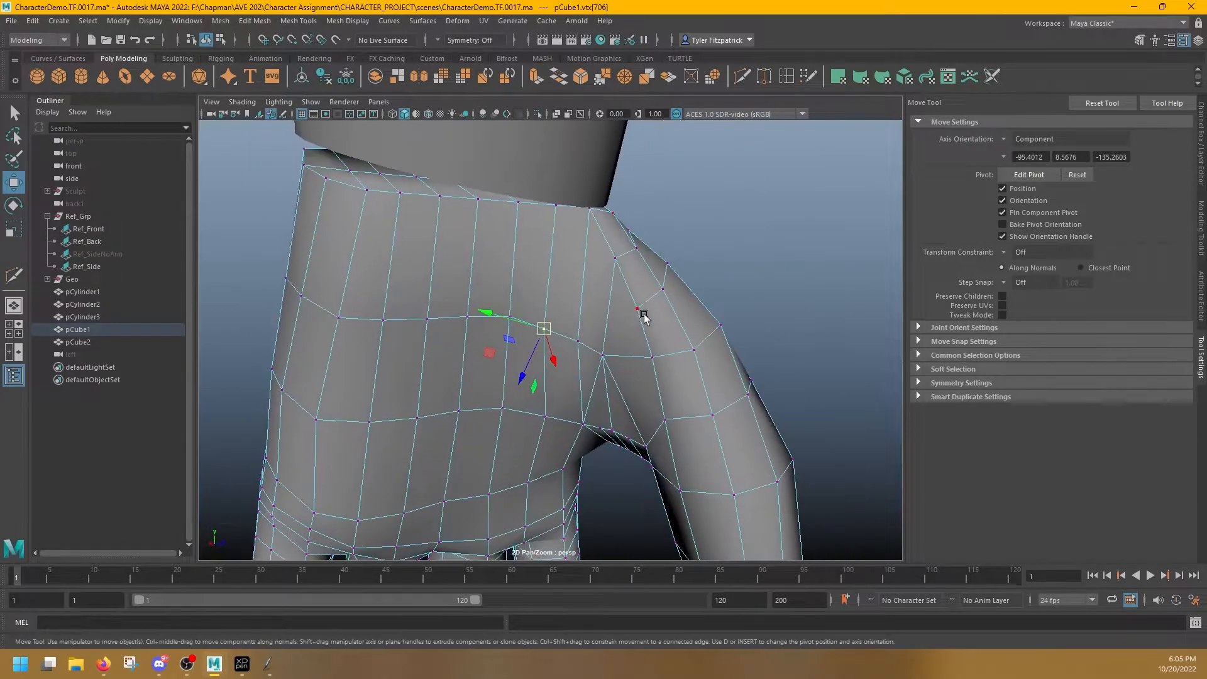
Cut a new edge line below the wrist from the thumb side across the hand with the Multi-Cut tool
{"action": "right_click_drag", "start_coordinate": [646, 257], "coordinate": [440, 251], "text": "shift"}
{"action": "left_click", "coordinate": [472, 255]}
{"action": "left_click", "coordinate": [434, 251]}
{"action": "left_click_drag", "start_coordinate": [314, 243], "coordinate": [651, 303], "text": "alt"}
{"action": "left_click", "coordinate": [565, 245]}
{"action": "key", "text": "ctrl+z"}
{"action": "left_click", "coordinate": [469, 277]}
{"action": "left_click", "coordinate": [432, 265]}
{"action": "left_click", "coordinate": [394, 243]}
{"action": "left_click_drag", "start_coordinate": [394, 243], "coordinate": [515, 267], "text": "alt"}
{"action": "middle_click_drag", "start_coordinate": [516, 267], "coordinate": [597, 294], "text": "alt"}
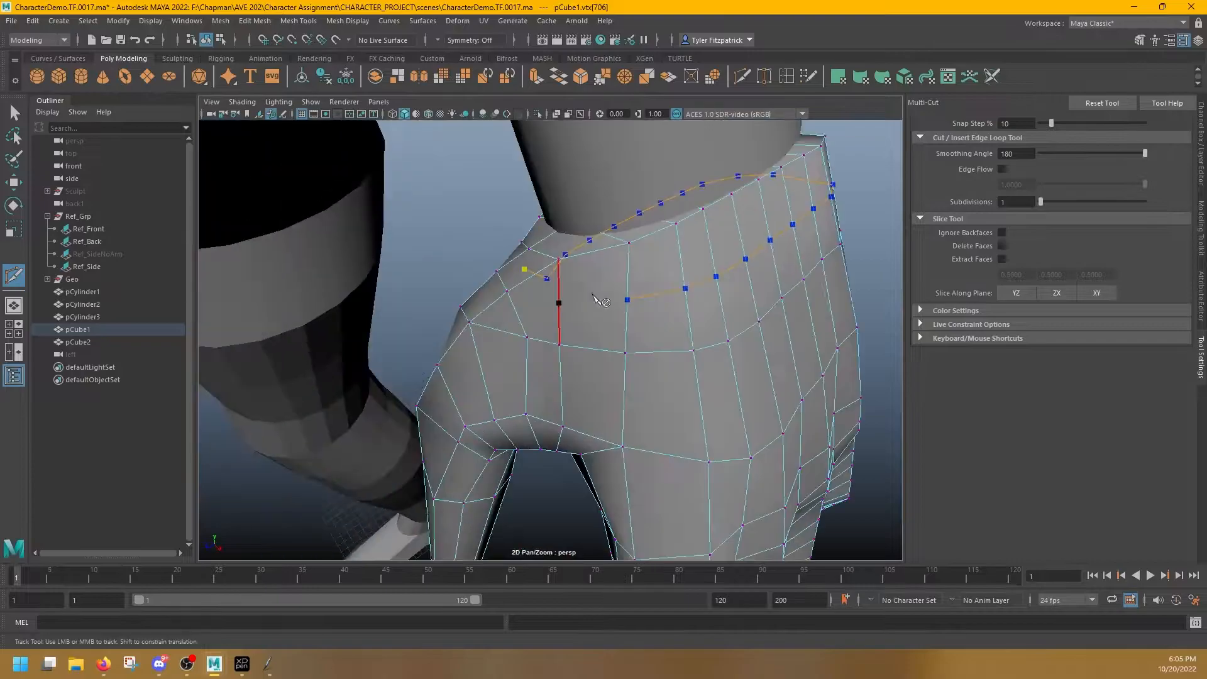
{"action": "left_click_drag", "start_coordinate": [571, 318], "coordinate": [541, 356], "text": "alt"}
Relax the vertices around the thumb base and the back of the hand by repeatedly averaging their positions
{"action": "key", "text": "q"}
{"action": "key", "text": "w"}
{"action": "key", "text": "q"}
{"action": "left_click", "coordinate": [491, 354], "text": "shift"}
{"action": "key", "text": "g"}
{"action": "left_click_drag", "start_coordinate": [471, 267], "coordinate": [539, 292], "text": "alt"}
{"action": "left_click", "coordinate": [625, 264]}
{"action": "key", "text": "g"}
{"action": "key", "text": "g"}
{"action": "key", "text": "g"}
{"action": "key", "text": "g"}
{"action": "key", "text": "g"}
{"action": "key", "text": "g"}
{"action": "key", "text": "g"}
{"action": "key", "text": "g"}
{"action": "key", "text": "g"}
{"action": "key", "text": "g"}
{"action": "key", "text": "g"}
{"action": "key", "text": "g"}
{"action": "key", "text": "g"}
Move the vertices on the outer side of the thumb base to even out the surrounding faces
{"action": "left_click_drag", "start_coordinate": [526, 388], "coordinate": [548, 342], "text": "alt"}
{"action": "key", "text": "w"}
{"action": "key", "text": "space"}
{"action": "key", "text": "space"}
{"action": "left_click_drag", "start_coordinate": [700, 283], "coordinate": [647, 315], "text": "alt"}
{"action": "key", "text": "q"}
{"action": "left_click", "coordinate": [536, 371]}
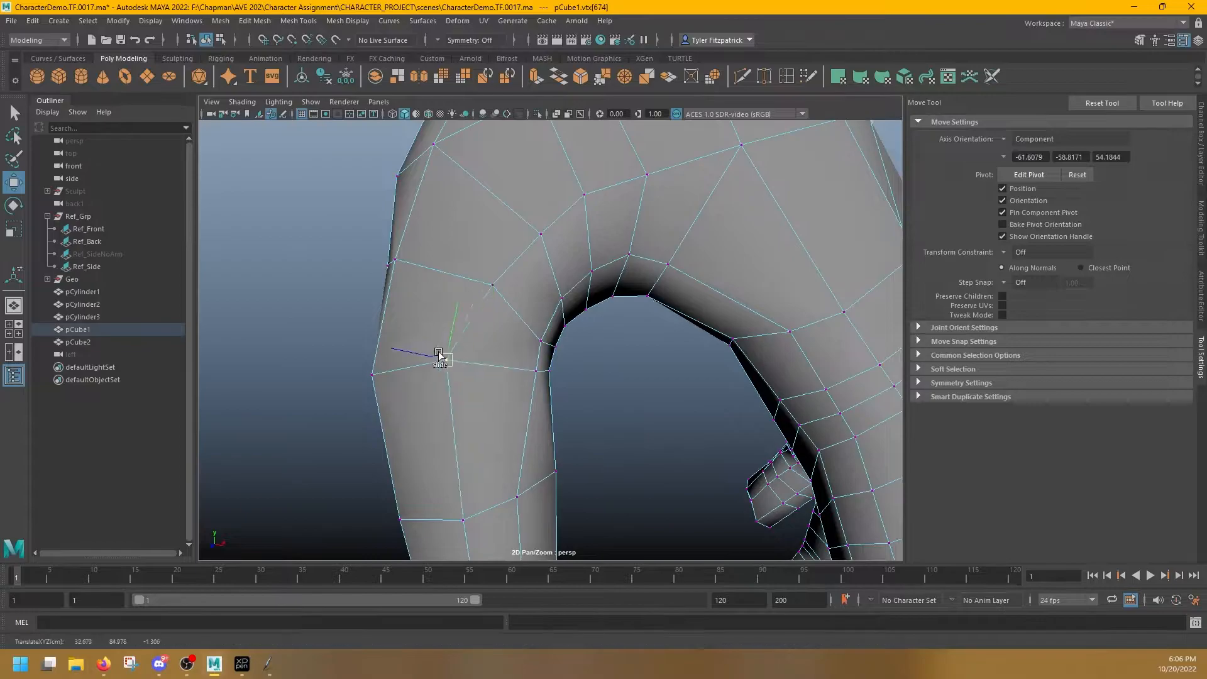
Reposition the palm-side vertices where the thumb base meets the palm
{"action": "left_click", "coordinate": [583, 191]}
{"action": "left_click_drag", "start_coordinate": [583, 192], "coordinate": [485, 276], "text": "alt"}
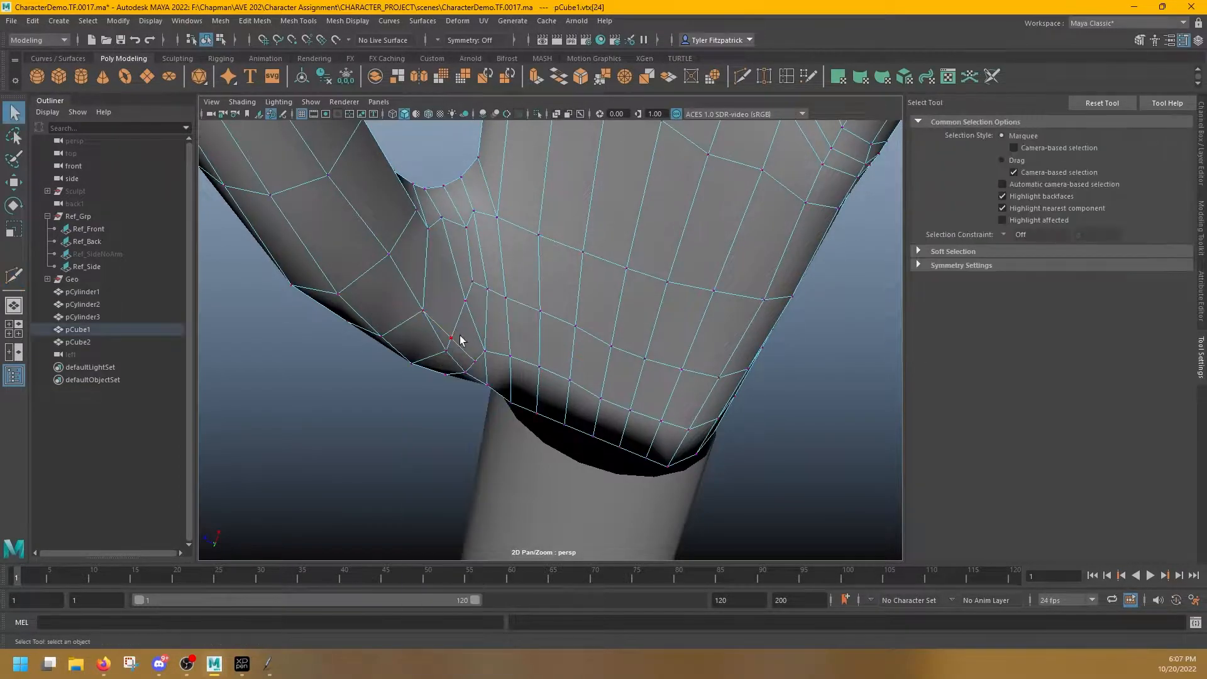
{"action": "left_click", "coordinate": [472, 278]}
{"action": "key", "text": "w"}
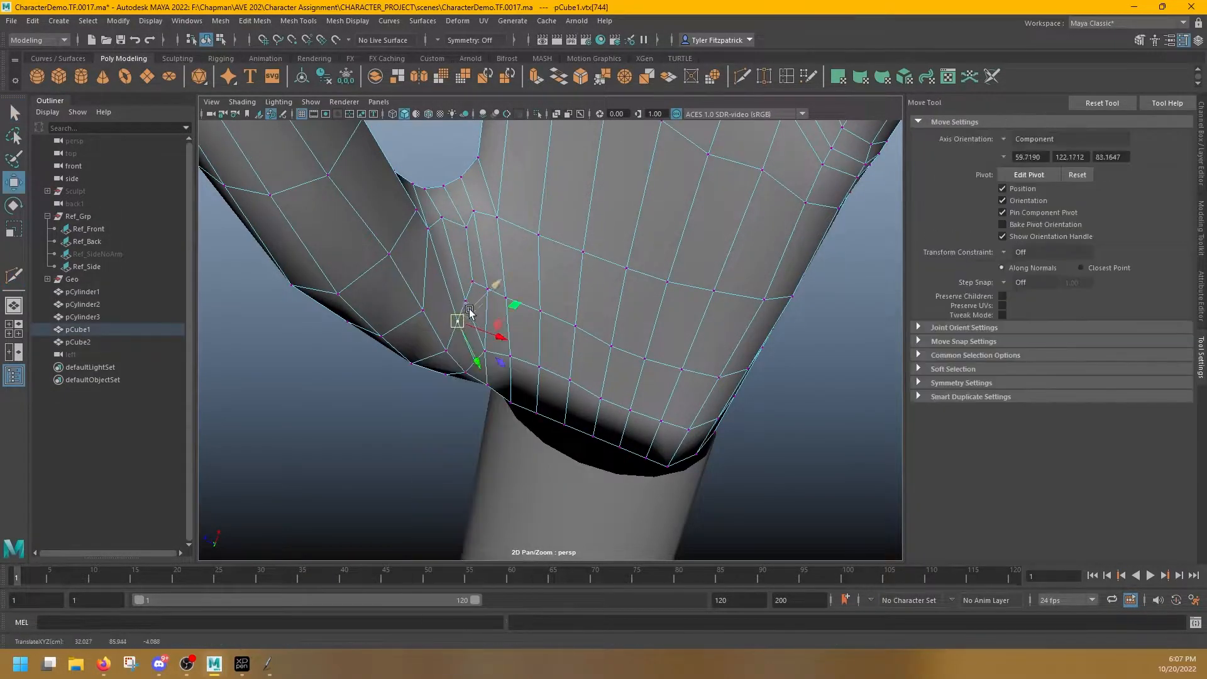
Relax the vertices of the thumb base and palm by repeatedly averaging their positions
{"action": "key", "text": "g"}
{"action": "left_click_drag", "start_coordinate": [577, 280], "coordinate": [643, 291], "text": "alt"}
{"action": "key", "text": "w"}
{"action": "left_click", "coordinate": [643, 291]}
{"action": "key", "text": "g"}
{"action": "left_click_drag", "start_coordinate": [649, 344], "coordinate": [631, 365], "text": "alt"}
{"action": "scroll", "coordinate": [652, 382], "scroll_direction": "down", "scroll_amount": 5}
{"action": "scroll", "coordinate": [652, 382], "scroll_direction": "up", "scroll_amount": 5}
{"action": "key", "text": "q"}
{"action": "left_click_drag", "start_coordinate": [715, 341], "coordinate": [635, 251], "text": "alt"}
{"action": "key", "text": "g"}
{"action": "key", "text": "q"}
{"action": "key", "text": "g"}
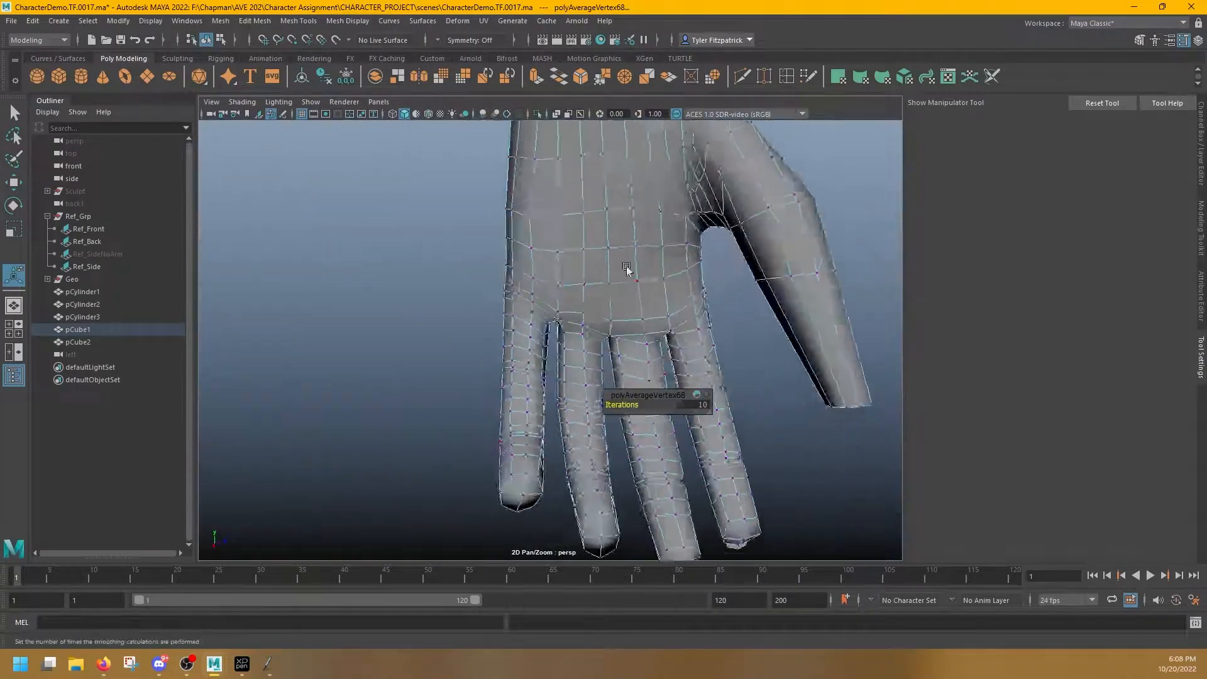
Move the vertices along the web between the thumb and index finger to smooth its curve
{"action": "scroll", "coordinate": [636, 251], "scroll_direction": "up", "scroll_amount": 3}
{"action": "key", "text": "w"}
{"action": "left_click", "coordinate": [602, 184]}
{"action": "left_click_drag", "start_coordinate": [690, 187], "coordinate": [576, 250], "text": "alt"}
{"action": "left_click", "coordinate": [576, 250]}
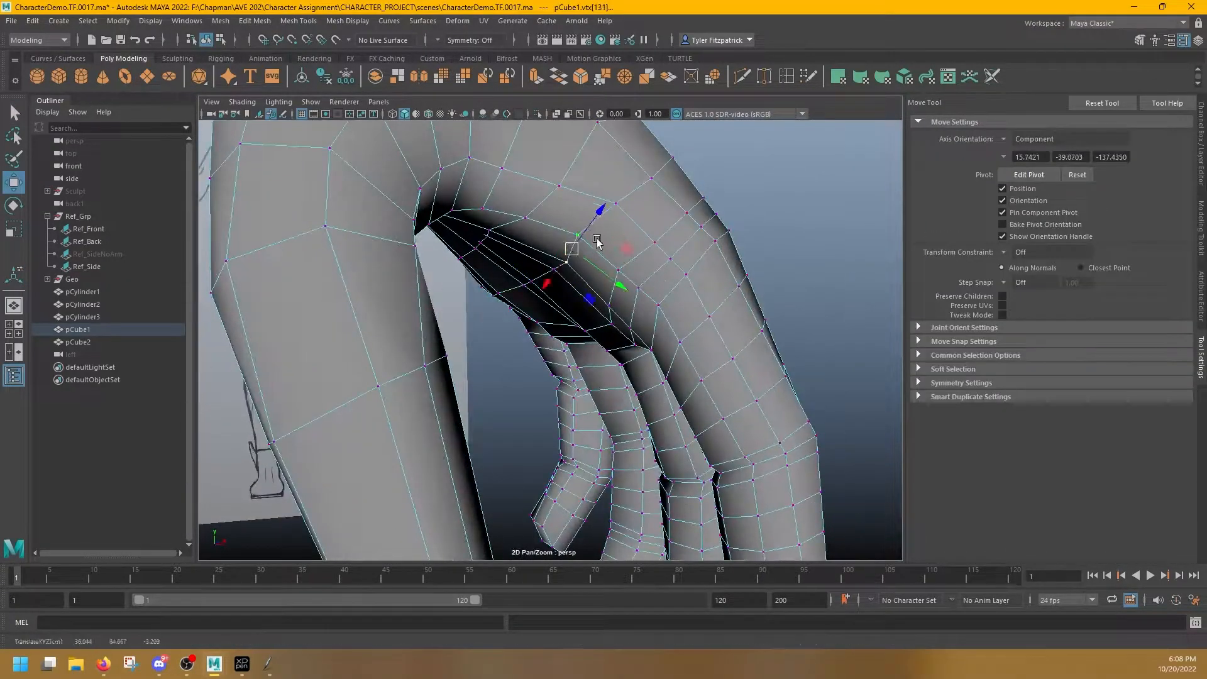
Move the vertices on the back of the hand beside the thumb to straighten the edge rows
{"action": "left_click_drag", "start_coordinate": [618, 210], "coordinate": [477, 366], "text": "alt"}
{"action": "key", "text": "q"}
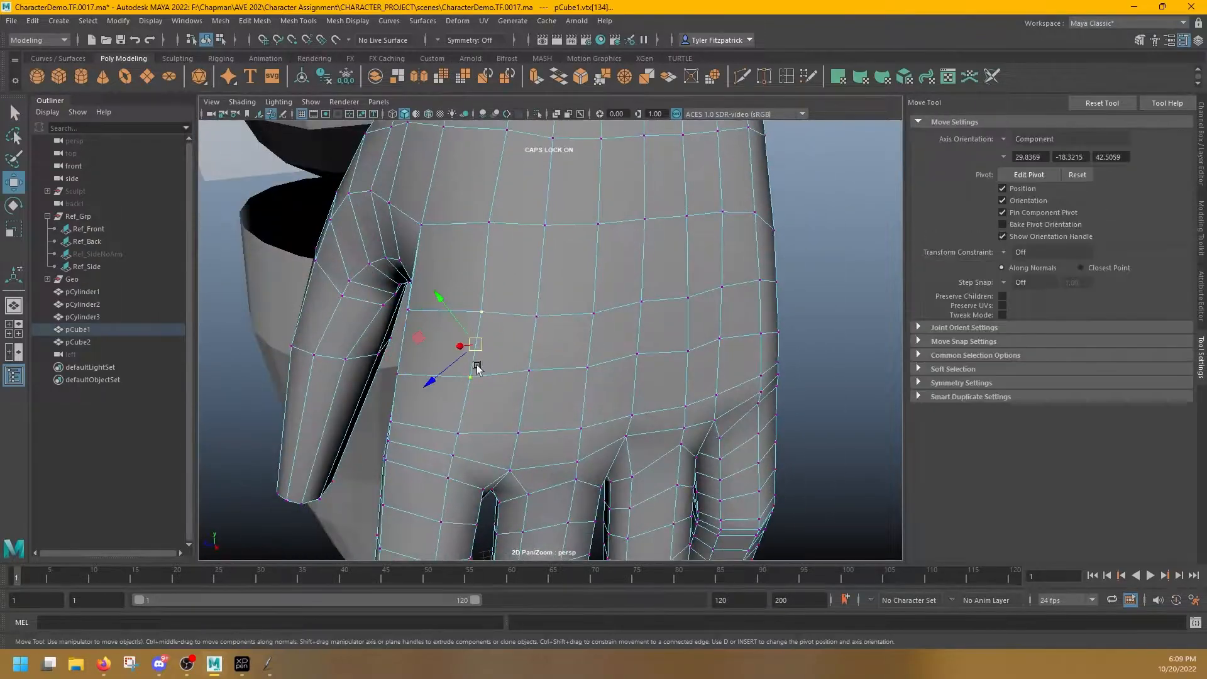
{"action": "key", "text": "w"}
{"action": "left_click", "coordinate": [421, 354]}
{"action": "left_click", "coordinate": [433, 288], "text": "shift"}
{"action": "left_click", "coordinate": [622, 302]}
{"action": "left_click_drag", "start_coordinate": [520, 293], "coordinate": [487, 437], "text": "alt"}
{"action": "left_click", "coordinate": [539, 410]}
Adjust individual vertices across the hand between the thumb and knuckles to space the edges evenly
{"action": "left_click", "coordinate": [487, 437]}
{"action": "mouse_move", "coordinate": [496, 480]}
{"action": "left_mouse_down", "text": "alt"}
{"action": "mouse_move", "coordinate": [574, 463]}
{"action": "mouse_move", "coordinate": [493, 456]}
{"action": "left_mouse_up", "text": "alt"}
{"action": "left_click", "coordinate": [485, 426]}
{"action": "left_click_drag", "start_coordinate": [761, 363], "coordinate": [685, 353], "text": "alt"}
{"action": "left_click", "coordinate": [523, 373]}
{"action": "left_click", "coordinate": [682, 340]}
{"action": "left_click", "coordinate": [741, 353]}
{"action": "left_click_drag", "start_coordinate": [701, 396], "coordinate": [724, 270], "text": "alt"}
Reposition the palm vertices above the thumb web to smooth the flow toward the thumb
{"action": "left_click", "coordinate": [717, 255]}
{"action": "left_click_drag", "start_coordinate": [755, 345], "coordinate": [629, 299], "text": "alt"}
{"action": "left_click", "coordinate": [628, 296]}
{"action": "double_click", "coordinate": [706, 293], "text": "shift"}
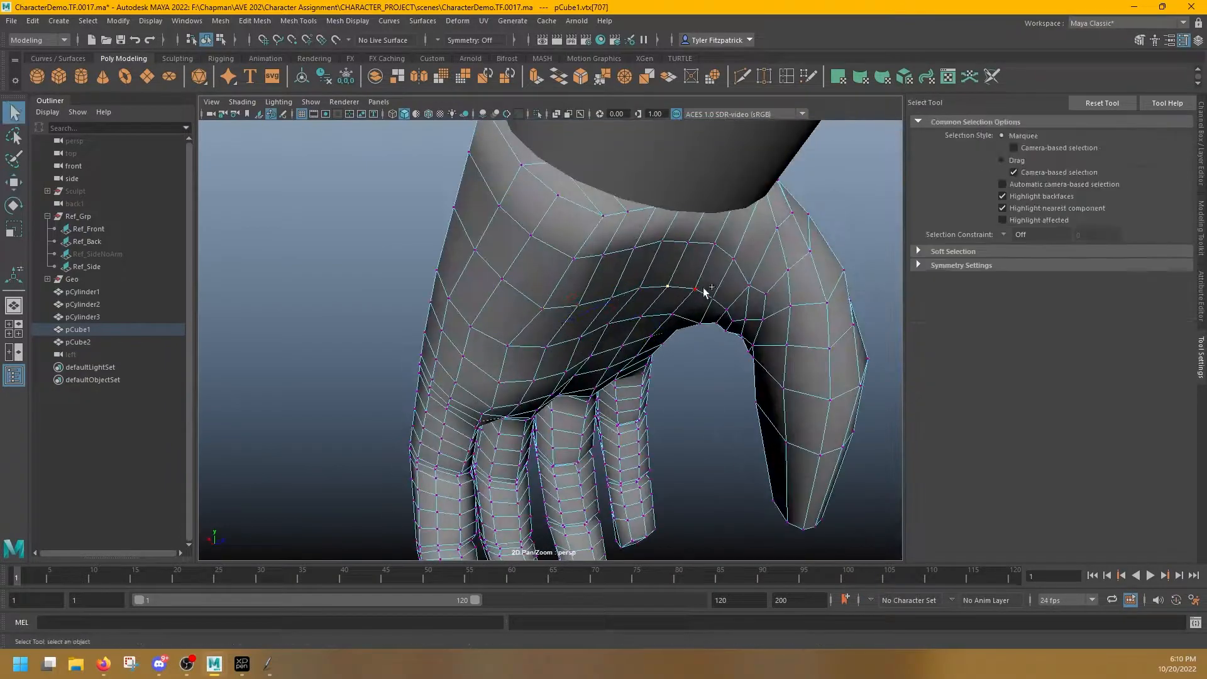
{"action": "left_click_drag", "start_coordinate": [706, 293], "coordinate": [645, 339], "text": "alt"}
{"action": "left_click_drag", "start_coordinate": [699, 391], "coordinate": [698, 394]}
Adjust a vertex beside the thumb web and delete an unneeded edge at the thumb base
{"action": "key", "text": "q"}
{"action": "left_click_drag", "start_coordinate": [698, 394], "coordinate": [709, 113], "text": "alt"}
{"action": "key", "text": "w"}
{"action": "left_click", "coordinate": [585, 364]}
{"action": "key", "text": "q"}
{"action": "right_click", "coordinate": [587, 305]}
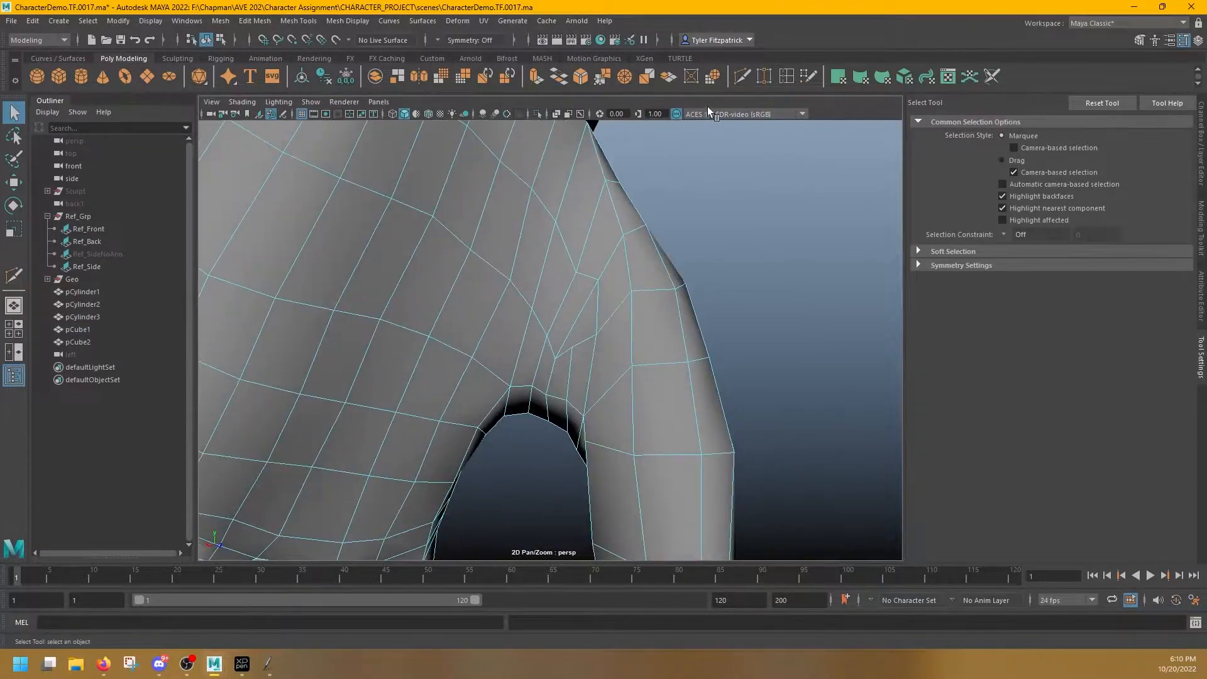
{"action": "left_click", "coordinate": [598, 311]}
{"action": "left_click", "coordinate": [628, 259]}
{"action": "left_click_drag", "start_coordinate": [640, 293], "coordinate": [549, 372], "text": "alt"}
{"action": "key", "text": "Return"}
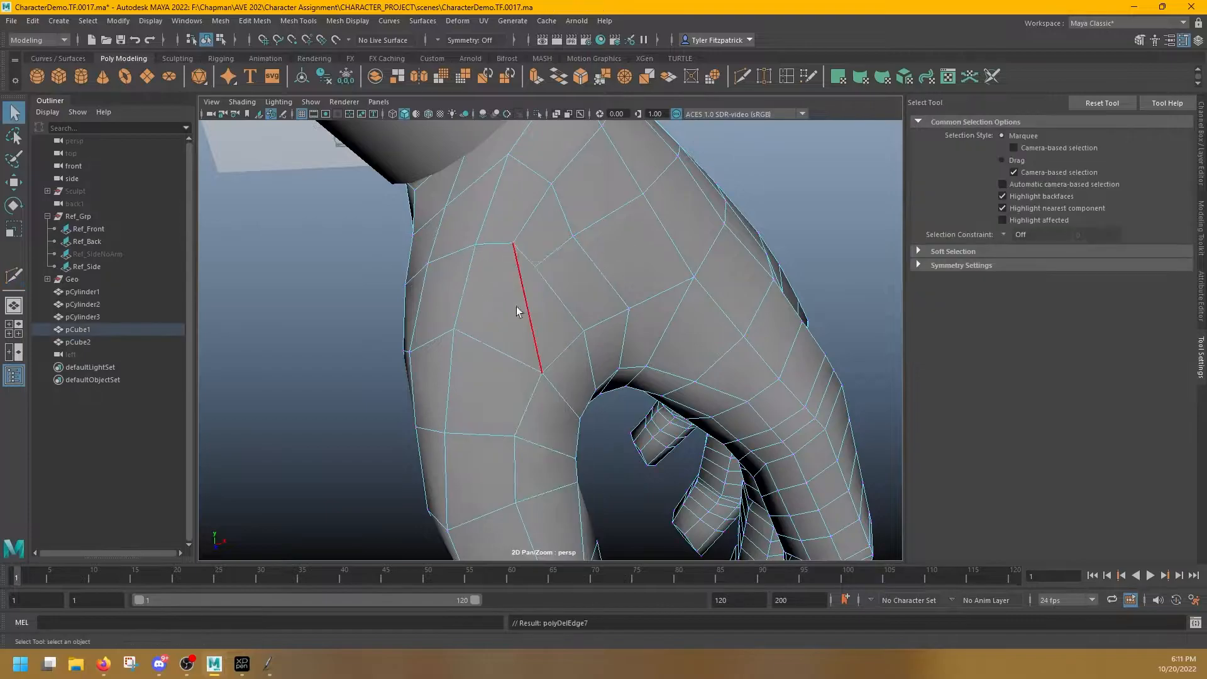
{"action": "right_click_drag", "start_coordinate": [529, 275], "coordinate": [530, 240]}
{"action": "left_click_drag", "start_coordinate": [532, 252], "coordinate": [793, 286], "text": "alt"}
{"action": "left_click", "coordinate": [530, 340]}
{"action": "left_click_drag", "start_coordinate": [481, 334], "coordinate": [681, 202], "text": "alt"}
{"action": "left_click_drag", "start_coordinate": [532, 309], "coordinate": [403, 365], "text": "alt"}
{"action": "key", "text": "ctrl+z"}
{"action": "key", "text": "ctrl+z"}
{"action": "key", "text": "ctrl+z"}
Move a vertex at the thumb base to reshape the faces beside the web
{"action": "left_click_drag", "start_coordinate": [548, 365], "coordinate": [531, 363], "text": "alt"}
{"action": "key", "text": "q"}
{"action": "right_click_drag", "start_coordinate": [541, 363], "coordinate": [500, 363]}
{"action": "key", "text": "w"}
{"action": "left_click", "coordinate": [532, 370]}
{"action": "left_click_drag", "start_coordinate": [532, 371], "coordinate": [527, 319], "text": "alt"}
Cut a new edge at the thumb base with the Multi-Cut tool and reposition the edge above it
{"action": "right_click_drag", "start_coordinate": [527, 319], "coordinate": [502, 357]}
{"action": "left_click", "coordinate": [743, 76]}
{"action": "left_click", "coordinate": [512, 371]}
{"action": "left_click", "coordinate": [534, 328]}
{"action": "key", "text": "Return"}
{"action": "left_click", "coordinate": [511, 281]}
{"action": "key", "text": "w"}
{"action": "middle_click_drag", "start_coordinate": [510, 280], "coordinate": [482, 247], "text": "shift"}
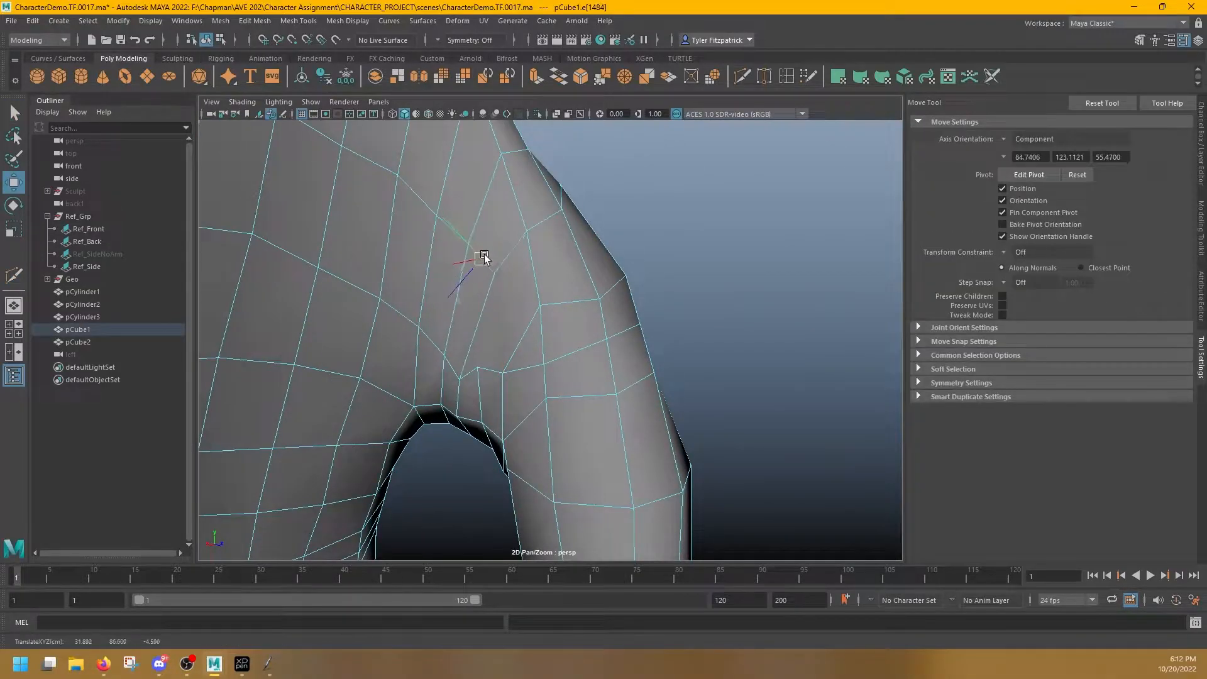
Cut an edge with the Multi-Cut tool from the palm side of the web toward the outer thumb base
{"action": "key", "text": "ctrl+shift+x"}
{"action": "left_click", "coordinate": [477, 367]}
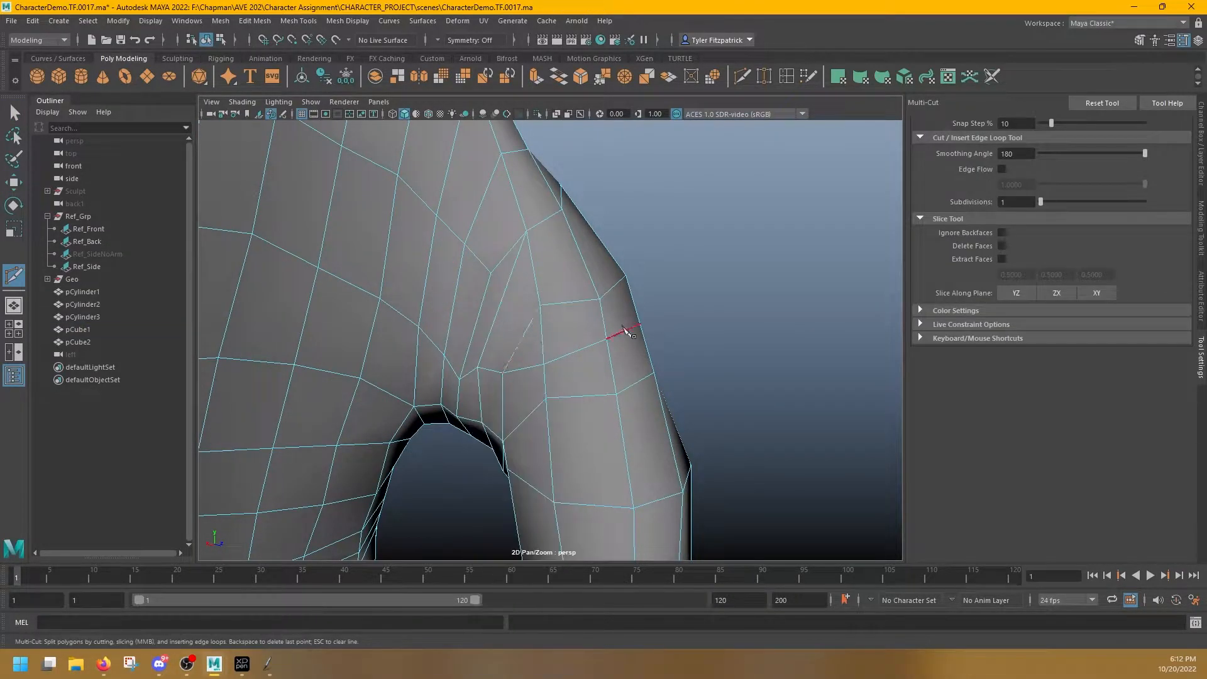
{"action": "right_click_drag", "start_coordinate": [660, 325], "coordinate": [521, 358], "text": "alt"}
{"action": "left_click_drag", "start_coordinate": [521, 359], "coordinate": [434, 368], "text": "alt"}
{"action": "left_click_drag", "start_coordinate": [540, 322], "coordinate": [462, 390], "text": "alt"}
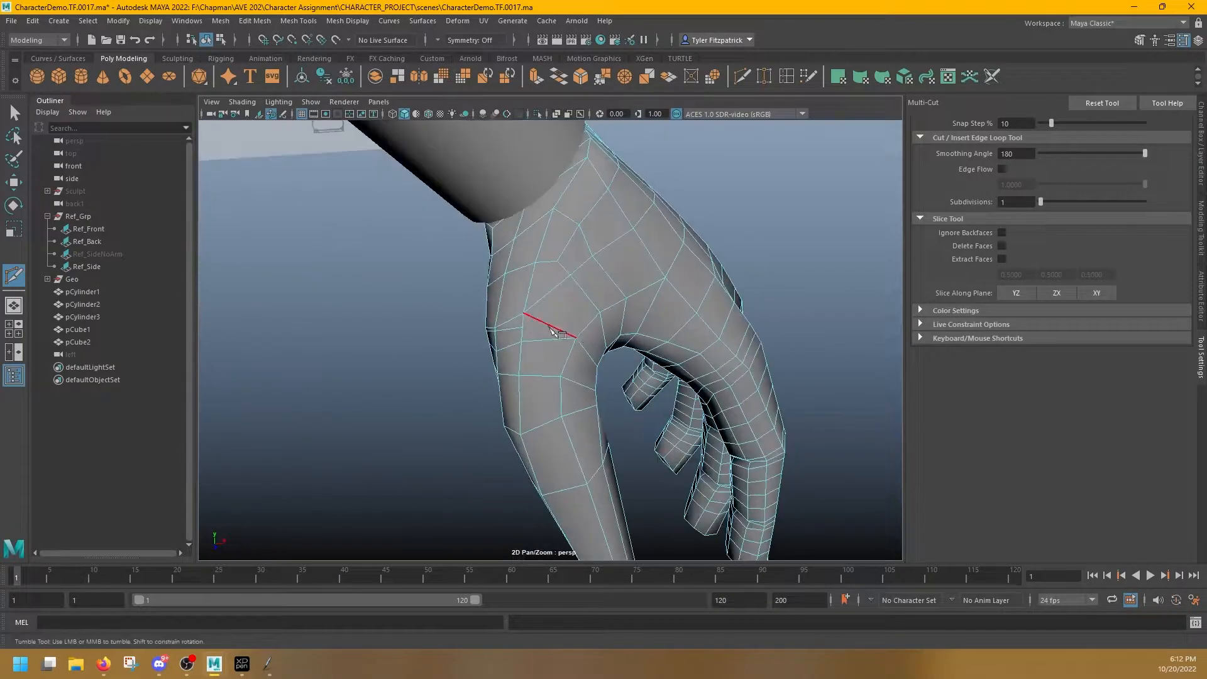
Move the vertices along the outer side of the thumb base to space the new edges
{"action": "key", "text": "q"}
{"action": "left_click_drag", "start_coordinate": [576, 345], "coordinate": [474, 359], "text": "alt"}
{"action": "key", "text": "w"}
{"action": "left_click_drag", "start_coordinate": [510, 301], "coordinate": [469, 331]}
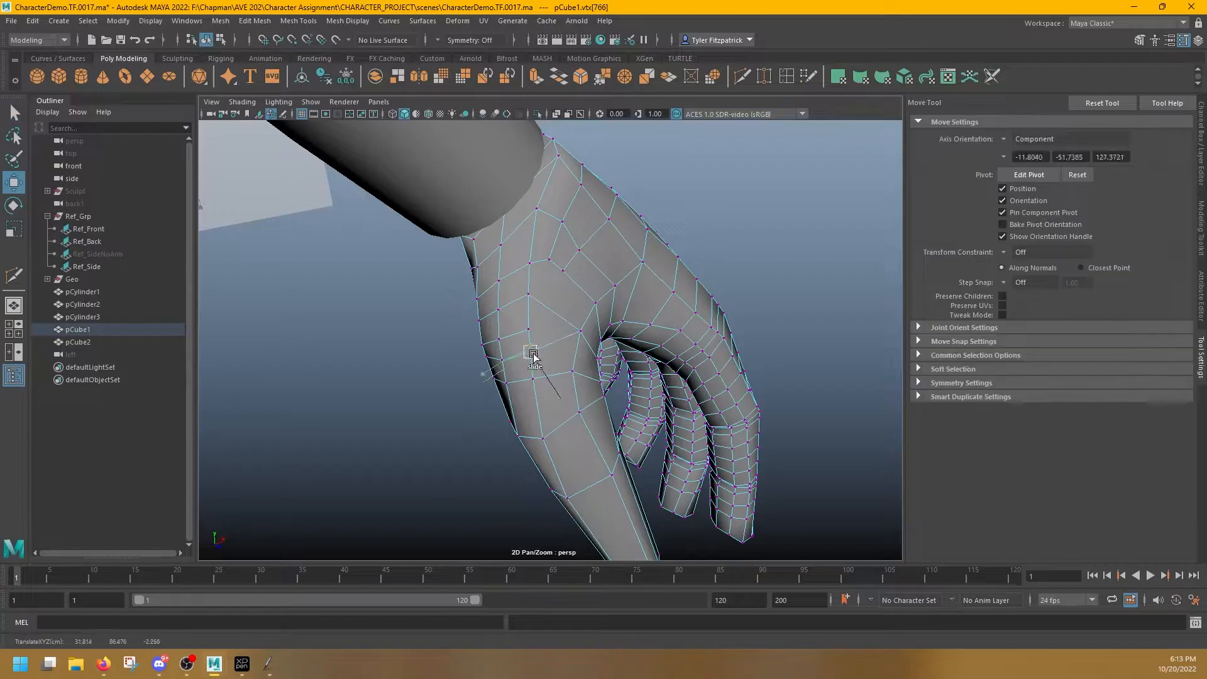
Cut an edge across the thumb base toward the index-finger side with the Multi-Cut tool
{"action": "key", "text": "ctrl+shift+x"}
{"action": "left_click_drag", "start_coordinate": [563, 333], "coordinate": [520, 326], "text": "alt"}
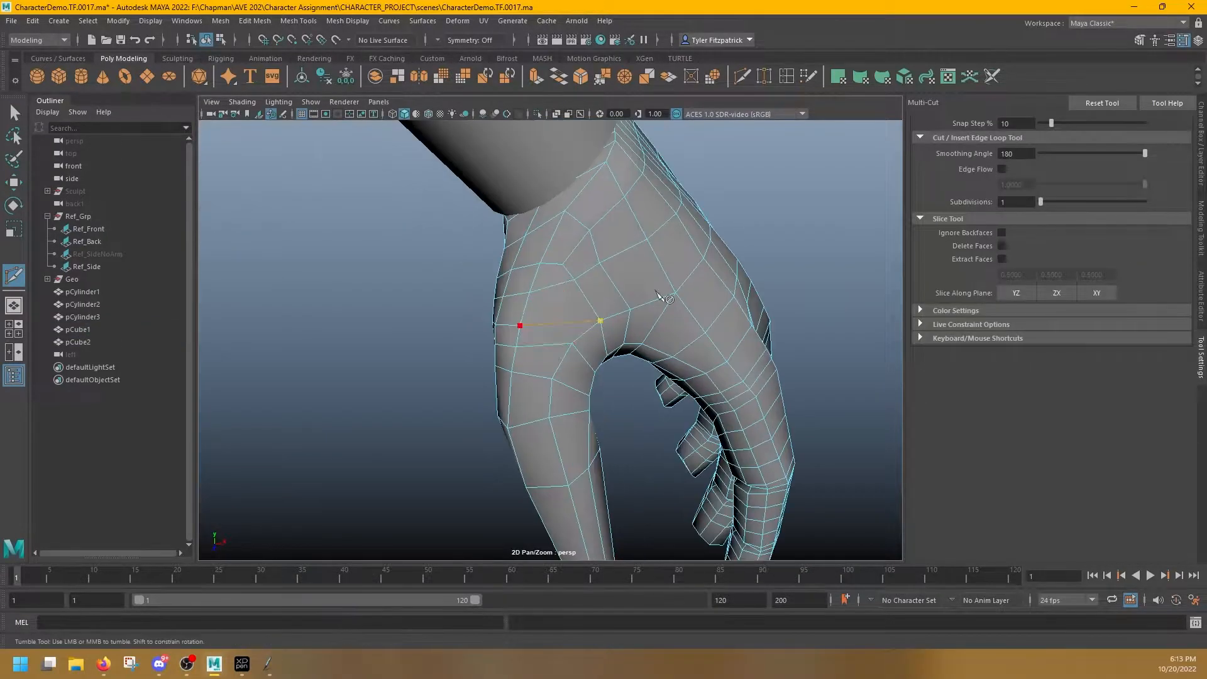
{"action": "left_click_drag", "start_coordinate": [660, 277], "coordinate": [623, 258], "text": "alt"}
{"action": "left_click_drag", "start_coordinate": [667, 302], "coordinate": [491, 308], "text": "alt"}
{"action": "key", "text": "q"}
{"action": "right_click_drag", "start_coordinate": [584, 293], "coordinate": [531, 300]}
Select vertices along the lower part of the thumb and adjust their position and scale
{"action": "scroll", "coordinate": [531, 284], "scroll_direction": "down", "scroll_amount": 5}
{"action": "left_click_drag", "start_coordinate": [531, 285], "coordinate": [629, 333], "text": "alt"}
{"action": "left_click", "coordinate": [552, 396]}
{"action": "double_click", "coordinate": [560, 397], "text": "shift"}
{"action": "key", "text": "w"}
{"action": "key", "text": "r"}
{"action": "key", "text": "w"}
{"action": "left_click", "coordinate": [528, 289]}
{"action": "left_click_drag", "start_coordinate": [543, 315], "coordinate": [579, 334], "text": "alt"}
{"action": "left_click", "coordinate": [585, 407], "text": "shift"}
Compare the thumb's shape with the reference drawings in the front and side views
{"action": "left_click", "coordinate": [743, 77]}
{"action": "left_click_drag", "start_coordinate": [585, 378], "coordinate": [629, 327], "text": "alt"}
{"action": "left_click", "coordinate": [528, 405]}
{"action": "key", "text": "q"}
{"action": "left_click", "coordinate": [748, 82]}
{"action": "key", "text": "space"}
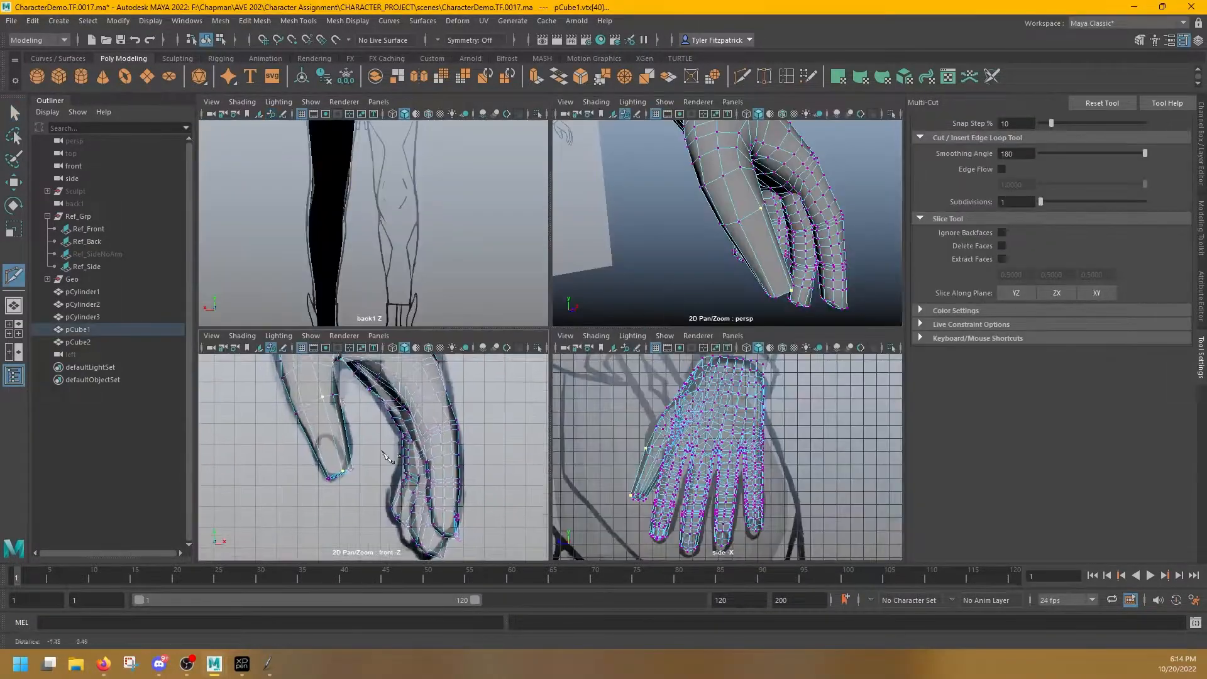
{"action": "key", "text": "q"}
{"action": "left_click_drag", "start_coordinate": [704, 213], "coordinate": [733, 220], "text": "alt"}
{"action": "key", "text": "space"}
Insert an edge loop around the thumb and rotate its vertices to follow the thumb's direction
{"action": "left_click_drag", "start_coordinate": [629, 283], "coordinate": [504, 398], "text": "alt"}
{"action": "left_click", "coordinate": [743, 77]}
{"action": "left_click", "coordinate": [530, 270]}
{"action": "key", "text": "w"}
{"action": "double_click", "coordinate": [497, 365], "text": "shift"}
{"action": "key", "text": "r"}
{"action": "left_click_drag", "start_coordinate": [488, 334], "coordinate": [475, 327], "text": "alt"}
{"action": "key", "text": "e"}
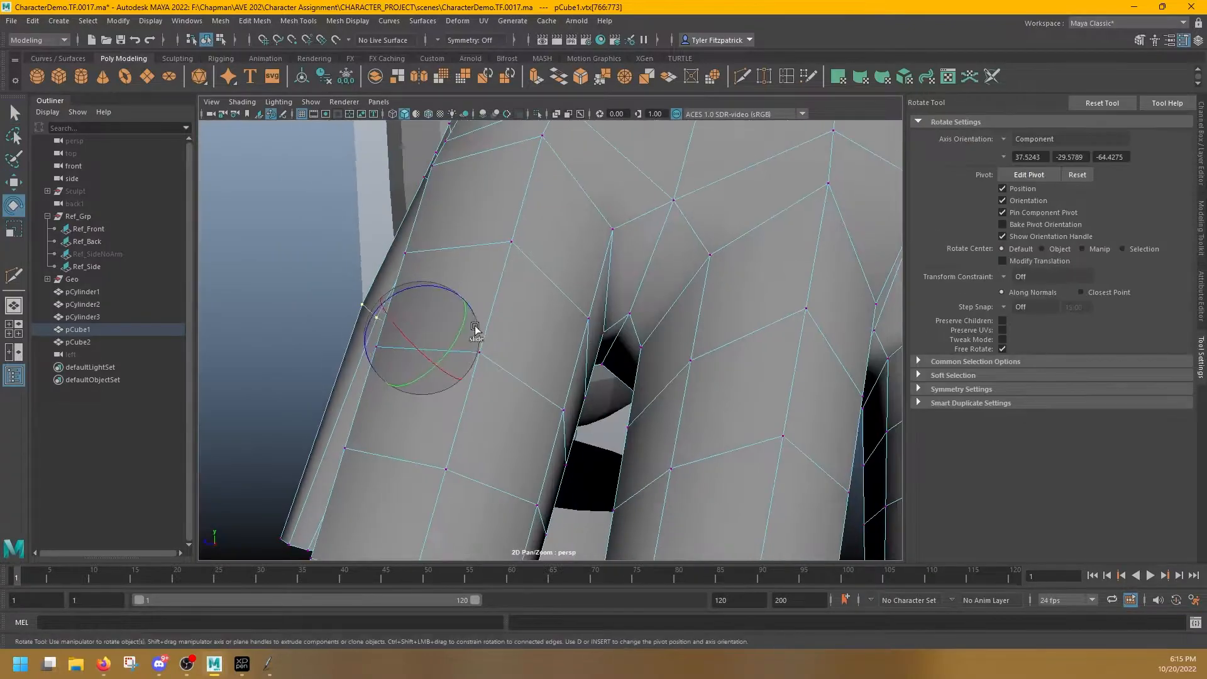
{"action": "left_click_drag", "start_coordinate": [454, 287], "coordinate": [402, 269]}
Select edge loops around the thumb and reposition them to even out the spacing along its length
{"action": "left_click_drag", "start_coordinate": [534, 315], "coordinate": [574, 341], "text": "alt"}
{"action": "key", "text": "w"}
{"action": "key", "text": "e"}
{"action": "key", "text": "q"}
{"action": "key", "text": "w"}
{"action": "double_click", "coordinate": [646, 244]}
{"action": "key", "text": "w"}
{"action": "double_click", "coordinate": [664, 271], "text": "shift"}
{"action": "key", "text": "w"}
Insert an edge loop around the thumb near its tip with the Multi-Cut tool and adjust its placement
{"action": "left_click", "coordinate": [742, 76]}
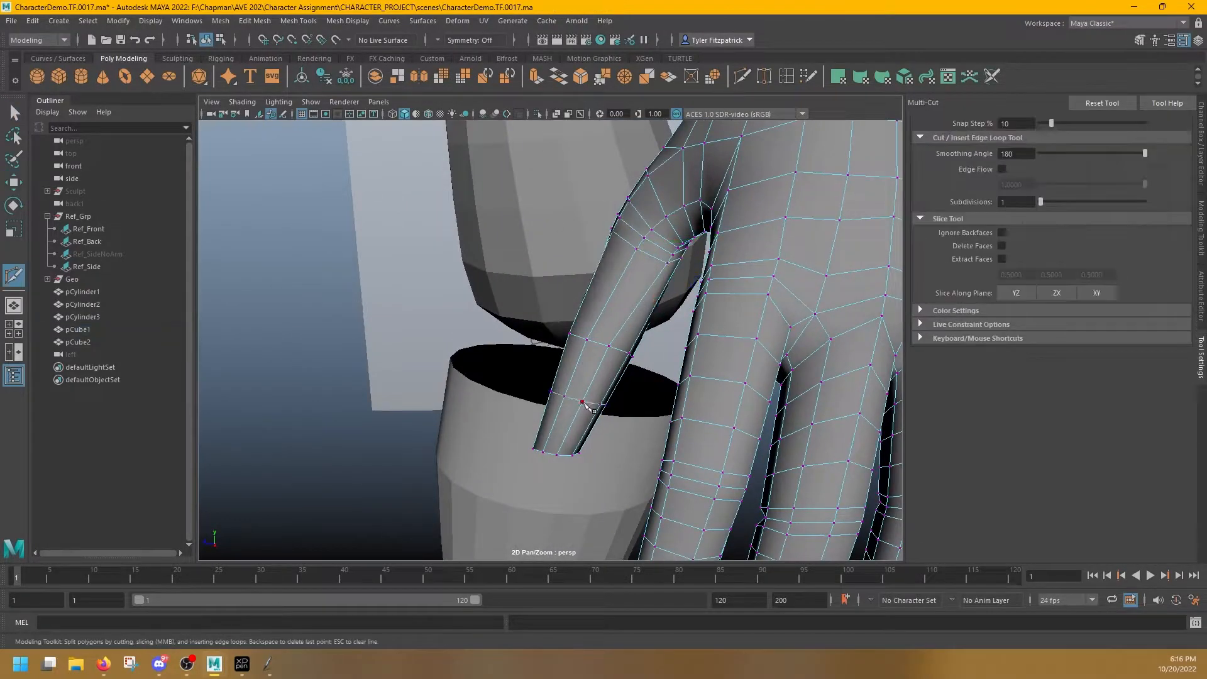
{"action": "left_click", "coordinate": [583, 402], "text": "ctrl"}
{"action": "key", "text": "w"}
{"action": "left_click_drag", "start_coordinate": [582, 398], "coordinate": [579, 353], "text": "alt"}
{"action": "double_click", "coordinate": [586, 332]}
Delete the unneeded edge at the base of the thumb beside the palm
{"action": "right_click_drag", "start_coordinate": [706, 319], "coordinate": [776, 301], "text": "shift"}
{"action": "left_click", "coordinate": [449, 464]}
{"action": "middle_click_drag", "start_coordinate": [449, 463], "coordinate": [503, 472], "text": "alt"}
{"action": "key", "text": "w"}
{"action": "left_click_drag", "start_coordinate": [503, 472], "coordinate": [551, 396], "text": "alt"}
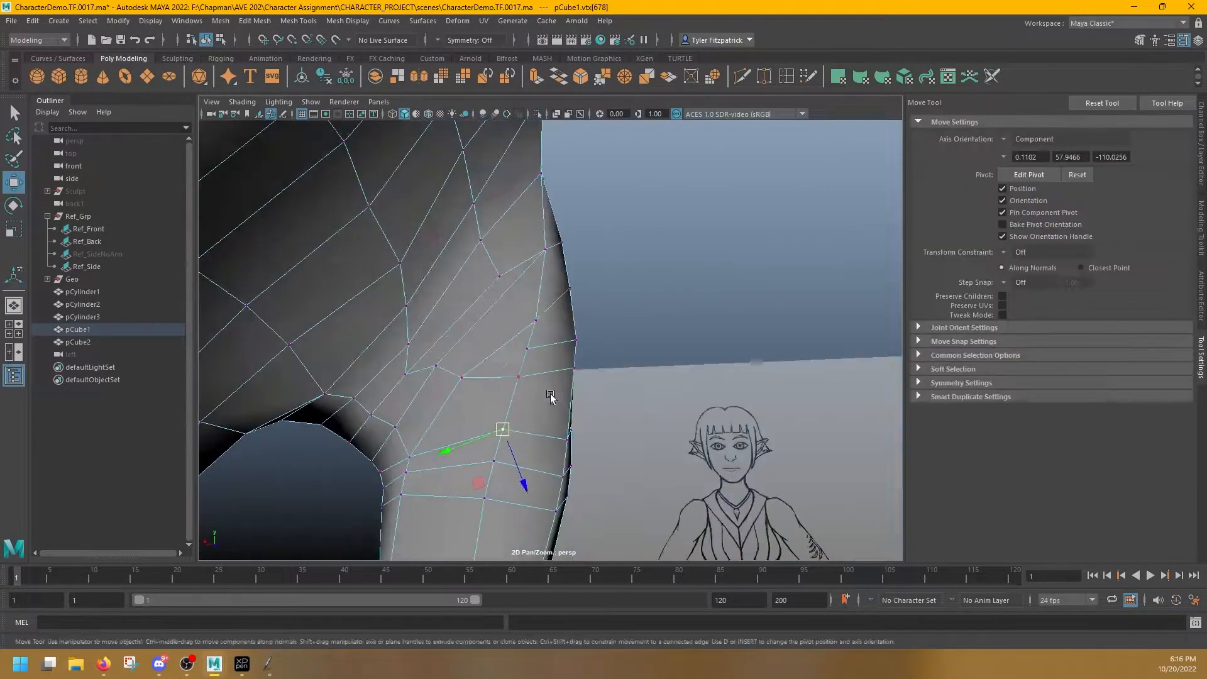
{"action": "key", "text": "Delete"}
Smooth the vertex spacing at the thumb base with Average Vertices
{"action": "left_click_drag", "start_coordinate": [482, 376], "coordinate": [466, 316], "text": "alt"}
{"action": "left_click", "coordinate": [398, 377]}
{"action": "left_click_drag", "start_coordinate": [399, 377], "coordinate": [558, 386], "text": "alt"}
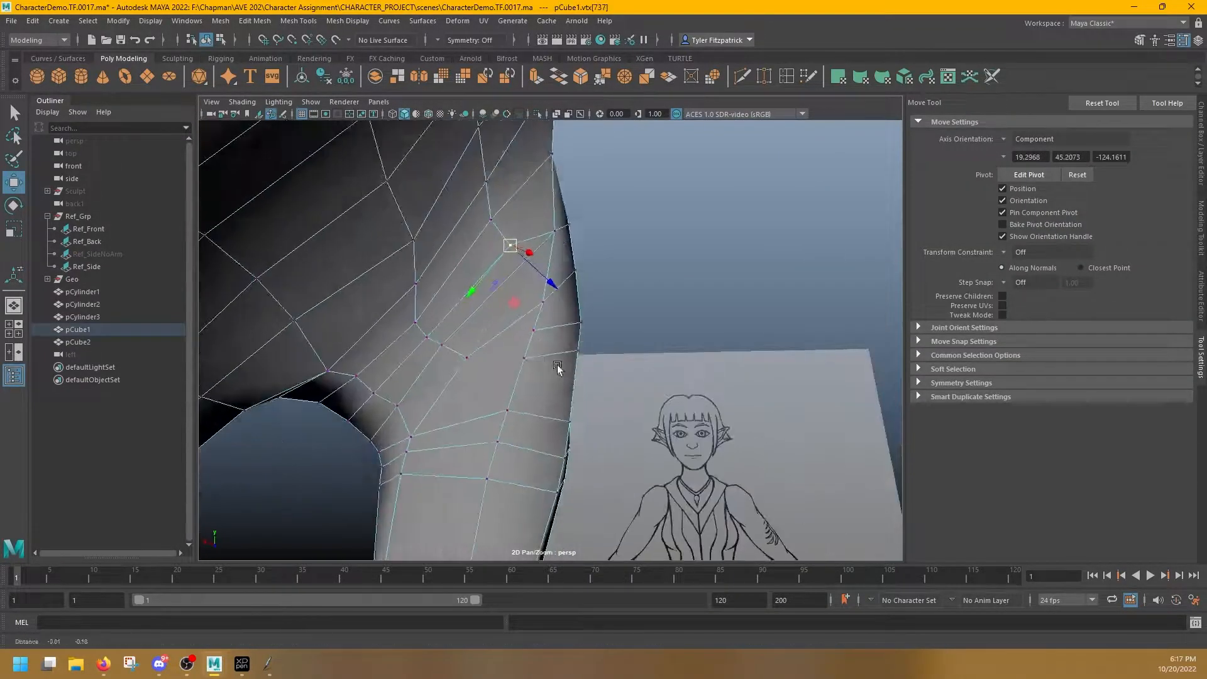
{"action": "right_click_drag", "start_coordinate": [558, 385], "coordinate": [535, 378], "text": "shift"}
{"action": "middle_click_drag", "start_coordinate": [534, 377], "coordinate": [724, 330], "text": "alt"}
{"action": "left_click_drag", "start_coordinate": [761, 338], "coordinate": [687, 363], "text": "alt"}
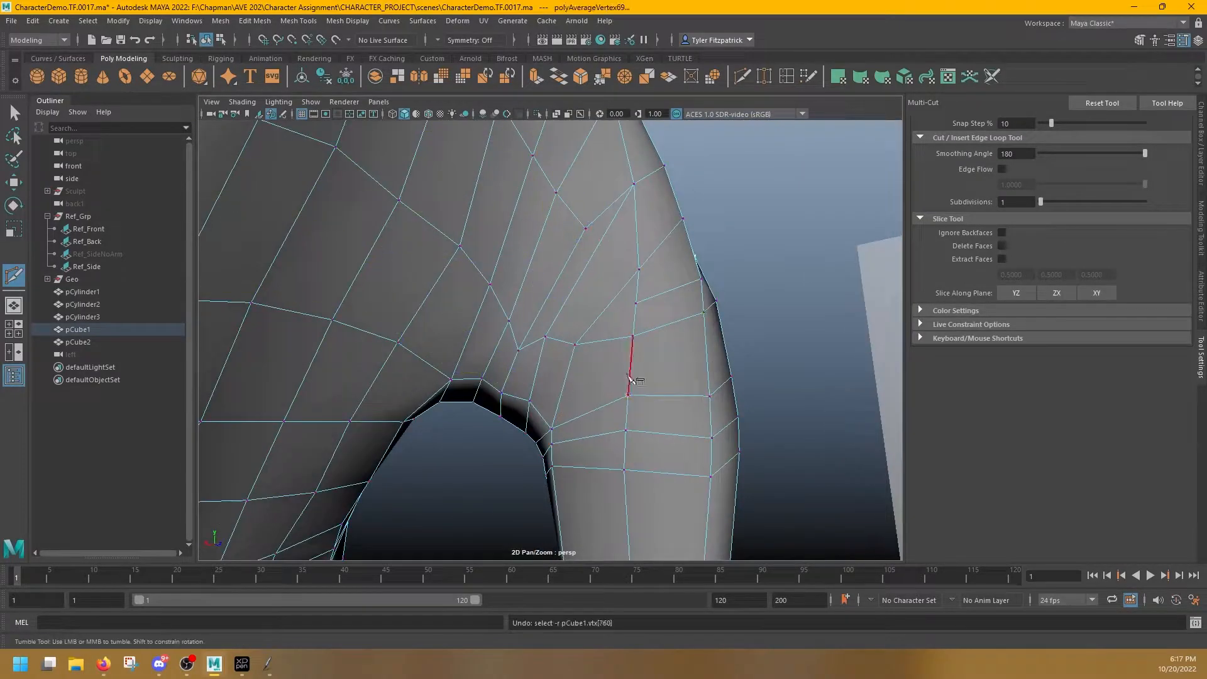
Move individual vertices around the thumb base to straighten the edge flow
{"action": "left_click_drag", "start_coordinate": [612, 383], "coordinate": [841, 337], "text": "alt"}
{"action": "key", "text": "w"}
{"action": "left_click", "coordinate": [539, 278]}
{"action": "left_click_drag", "start_coordinate": [623, 293], "coordinate": [579, 321], "text": "alt"}
{"action": "left_click", "coordinate": [679, 324]}
{"action": "left_click", "coordinate": [669, 339]}
Cut new edges across the outer side of the thumb base toward the wrist with the Multi-Cut tool
{"action": "left_click", "coordinate": [737, 74]}
{"action": "right_click_drag", "start_coordinate": [579, 321], "coordinate": [604, 302], "text": "alt"}
{"action": "left_click", "coordinate": [544, 289]}
{"action": "left_click", "coordinate": [561, 258]}
{"action": "left_click_drag", "start_coordinate": [582, 237], "coordinate": [628, 252], "text": "alt"}
{"action": "left_click", "coordinate": [554, 308]}
{"action": "left_click_drag", "start_coordinate": [644, 312], "coordinate": [591, 250], "text": "alt"}
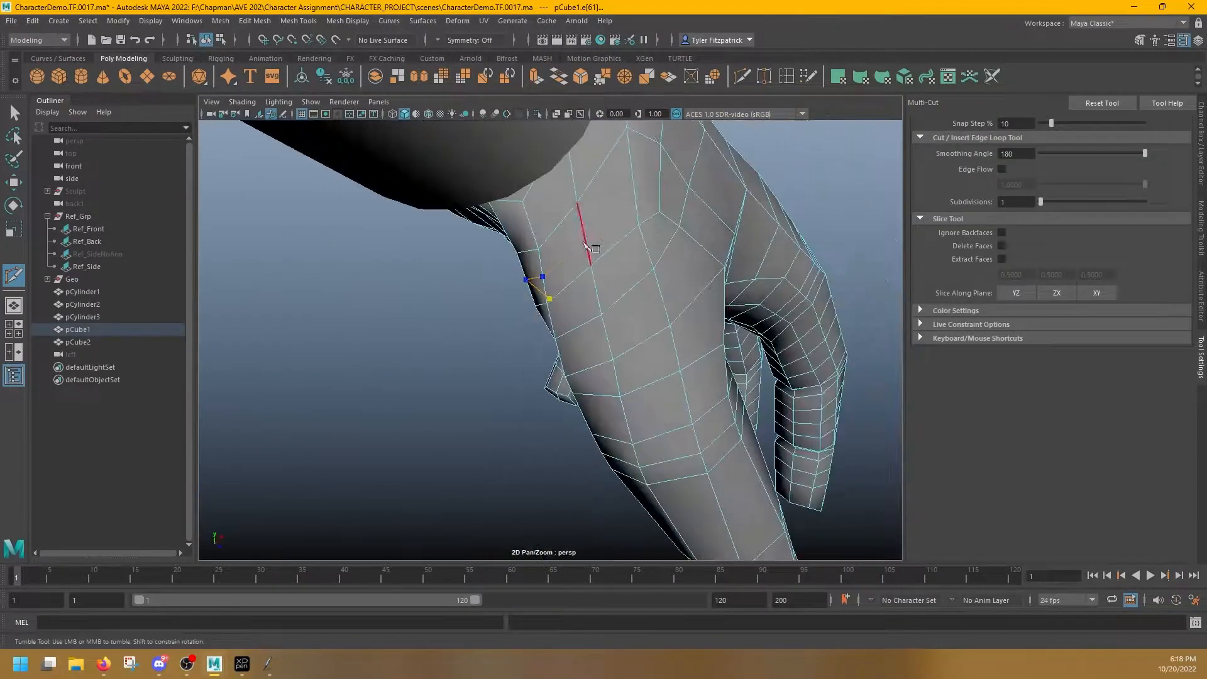
{"action": "left_click", "coordinate": [662, 212]}
{"action": "left_click_drag", "start_coordinate": [664, 214], "coordinate": [619, 261], "text": "alt"}
Cut an edge from the web between thumb and index finger up onto the hand
{"action": "key", "text": "q"}
{"action": "left_click", "coordinate": [596, 428]}
{"action": "left_click_drag", "start_coordinate": [597, 428], "coordinate": [578, 344], "text": "alt"}
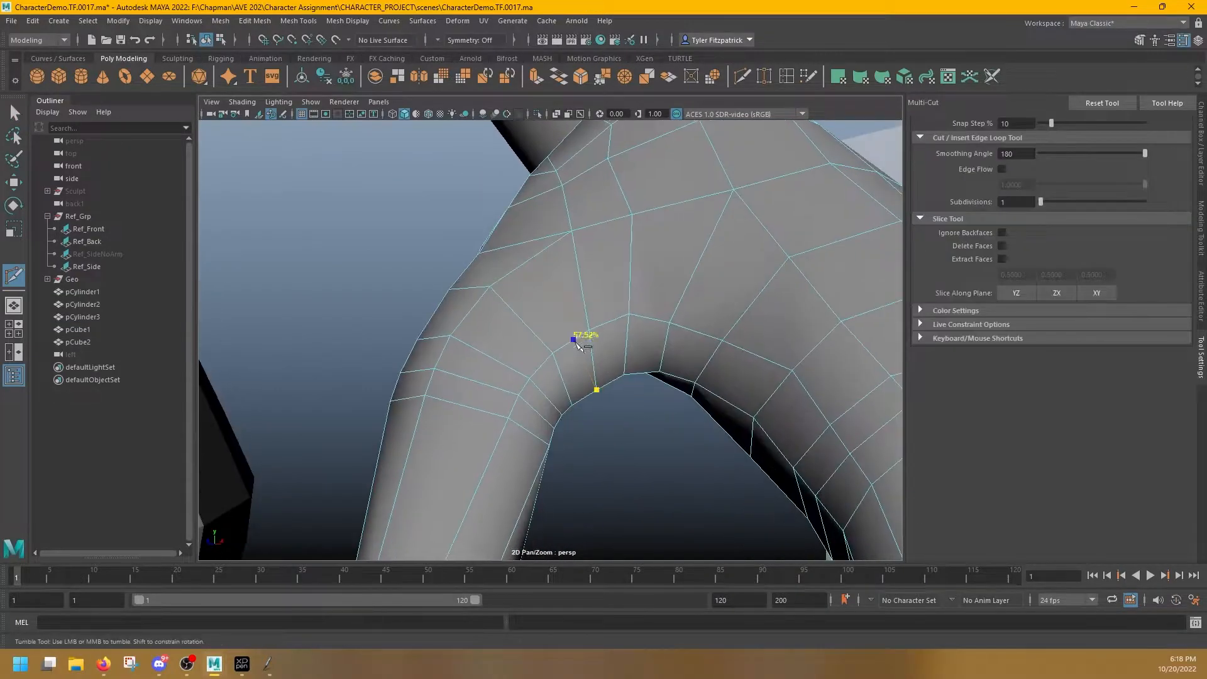
{"action": "left_click_drag", "start_coordinate": [524, 244], "coordinate": [695, 350], "text": "alt"}
{"action": "left_click", "coordinate": [613, 366]}
{"action": "left_click_drag", "start_coordinate": [579, 347], "coordinate": [496, 337], "text": "alt"}
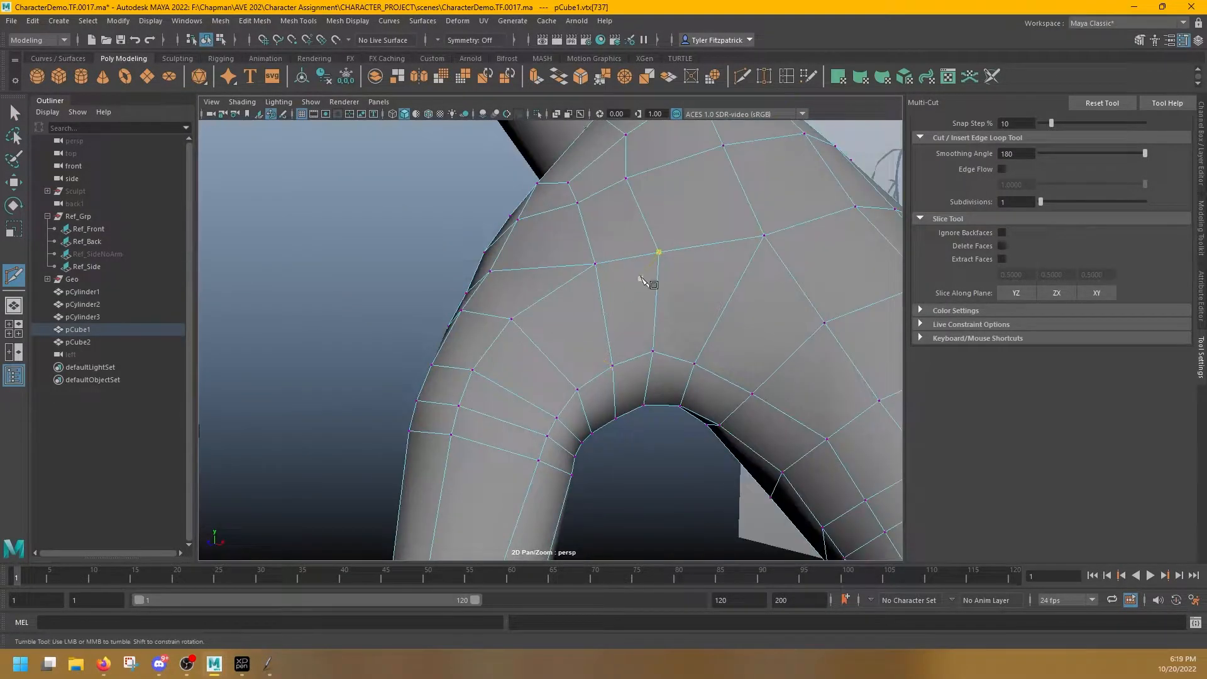
Select vertices above the thumb web and move them to spread the surrounding faces more evenly
{"action": "left_click_drag", "start_coordinate": [615, 264], "coordinate": [635, 447], "text": "alt"}
{"action": "key", "text": "q"}
{"action": "key", "text": "w"}
{"action": "left_click", "coordinate": [504, 390]}
{"action": "key", "text": "q"}
{"action": "left_click", "coordinate": [486, 421], "text": "shift"}
{"action": "key", "text": "w"}
{"action": "left_click", "coordinate": [634, 446]}
{"action": "left_click_drag", "start_coordinate": [705, 476], "coordinate": [605, 343], "text": "alt"}
Average the selected vertices around the thumb web to relax the edge flow
{"action": "left_click", "coordinate": [572, 386]}
{"action": "left_click", "coordinate": [605, 343]}
{"action": "key", "text": "q"}
{"action": "right_click_drag", "start_coordinate": [598, 351], "coordinate": [563, 367], "text": "shift"}
{"action": "left_click_drag", "start_coordinate": [564, 367], "coordinate": [541, 320], "text": "alt"}
Adjust and even out individual vertices between the thumb base and the palm
{"action": "right_click_drag", "start_coordinate": [542, 320], "coordinate": [493, 334]}
{"action": "left_click", "coordinate": [556, 370]}
{"action": "key", "text": "w"}
{"action": "left_click_drag", "start_coordinate": [555, 370], "coordinate": [508, 293], "text": "alt"}
{"action": "left_click", "coordinate": [569, 310]}
{"action": "right_click", "coordinate": [508, 293]}
{"action": "right_click_drag", "start_coordinate": [483, 347], "coordinate": [480, 310], "text": "shift"}
{"action": "left_click_drag", "start_coordinate": [481, 311], "coordinate": [588, 412], "text": "alt"}
{"action": "left_click", "coordinate": [497, 325]}
{"action": "right_click_drag", "start_coordinate": [489, 375], "coordinate": [488, 339], "text": "shift"}
{"action": "left_click_drag", "start_coordinate": [488, 340], "coordinate": [607, 264], "text": "alt"}
Rework the edges on the palm side of the thumb base by cutting a new connecting edge
{"action": "left_click_drag", "start_coordinate": [653, 326], "coordinate": [610, 352], "text": "alt"}
{"action": "right_click_drag", "start_coordinate": [610, 352], "coordinate": [608, 317]}
{"action": "left_click", "coordinate": [608, 356]}
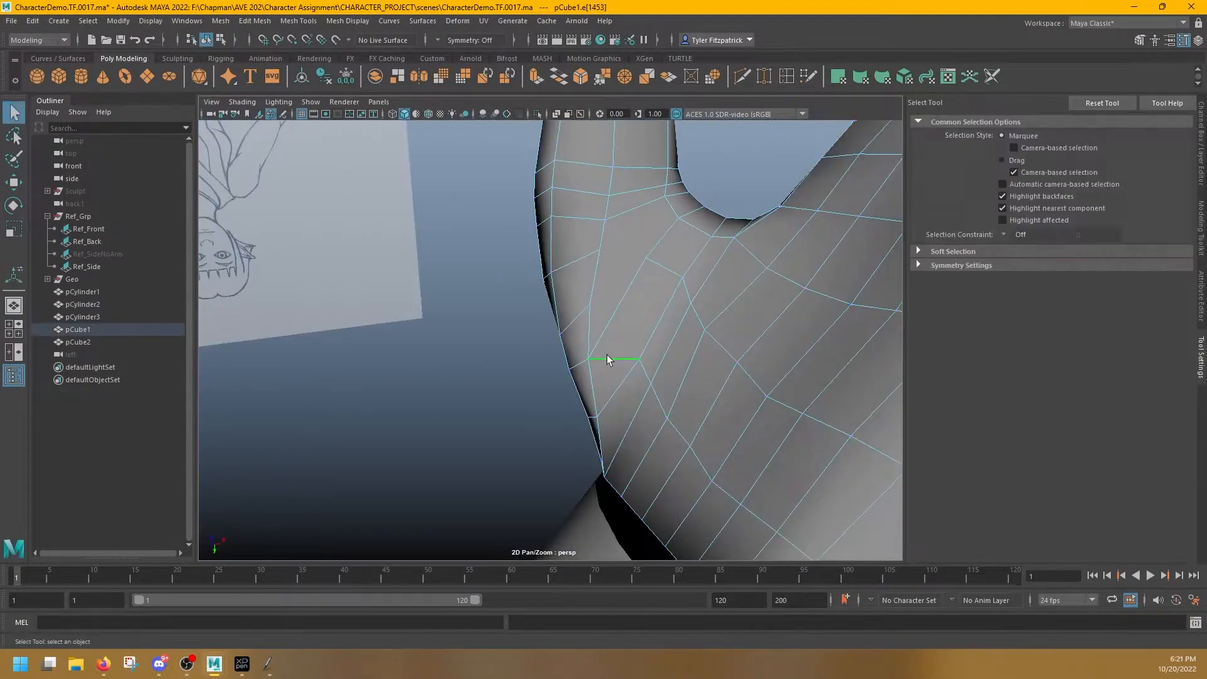
{"action": "left_click_drag", "start_coordinate": [643, 355], "coordinate": [596, 339], "text": "alt"}
{"action": "left_click", "coordinate": [596, 337]}
{"action": "left_click", "coordinate": [711, 338]}
{"action": "key", "text": "Return"}
{"action": "left_click_drag", "start_coordinate": [711, 337], "coordinate": [684, 333], "text": "alt"}
{"action": "left_click", "coordinate": [608, 364]}
{"action": "left_click", "coordinate": [683, 330]}
Select vertices and an edge loop on the palm side of the thumb to tidy their flow
{"action": "key", "text": "q"}
{"action": "right_click_drag", "start_coordinate": [653, 368], "coordinate": [597, 366]}
{"action": "left_click_drag", "start_coordinate": [629, 367], "coordinate": [734, 370], "text": "alt"}
{"action": "right_click_drag", "start_coordinate": [733, 370], "coordinate": [733, 334]}
{"action": "left_click_drag", "start_coordinate": [733, 369], "coordinate": [786, 376], "text": "alt"}
{"action": "double_click", "coordinate": [624, 404]}
Refine the edges between thumb and palm with the Multi-Cut tool and undo the last change
{"action": "left_click_drag", "start_coordinate": [479, 455], "coordinate": [489, 453], "text": "alt"}
{"action": "key", "text": "ctrl+shift+x"}
{"action": "key", "text": "q"}
{"action": "left_click_drag", "start_coordinate": [678, 379], "coordinate": [604, 352], "text": "alt"}
{"action": "left_click", "coordinate": [663, 390]}
{"action": "key", "text": "ctrl+z"}
{"action": "left_click", "coordinate": [615, 412]}
Try the Quad Draw tool on the palm side of the hand
{"action": "left_click", "coordinate": [1203, 239]}
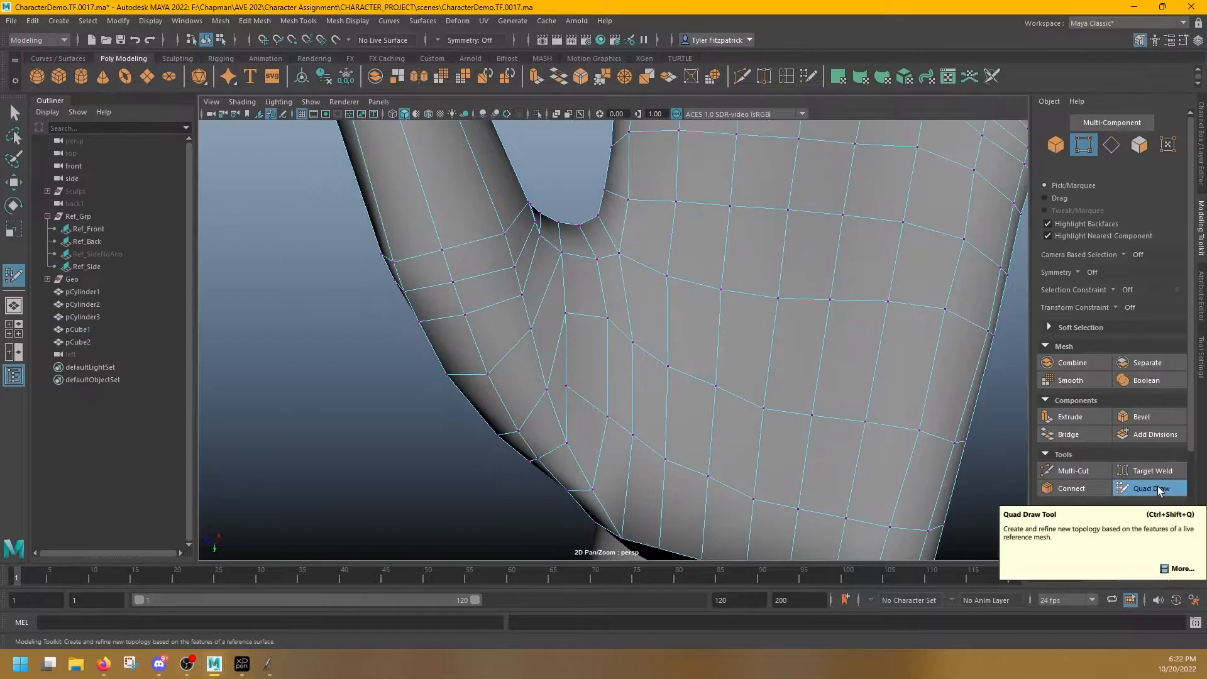
{"action": "scroll", "coordinate": [738, 311], "scroll_direction": "down", "scroll_amount": 3}
{"action": "scroll", "coordinate": [663, 318], "scroll_direction": "up", "scroll_amount": 3}
{"action": "left_click_drag", "start_coordinate": [874, 308], "coordinate": [566, 371], "text": "alt"}
{"action": "middle_click_drag", "start_coordinate": [566, 371], "coordinate": [533, 353], "text": "alt"}
{"action": "key", "text": "ctrl+z"}
Bevel the edge loop at the thumb's joint and adjust the bevel's Fraction
{"action": "key", "text": "q"}
{"action": "mouse_move", "coordinate": [532, 353]}
{"action": "left_mouse_down", "text": "alt"}
{"action": "mouse_move", "coordinate": [655, 315]}
{"action": "mouse_move", "coordinate": [631, 423]}
{"action": "mouse_move", "coordinate": [485, 431]}
{"action": "mouse_move", "coordinate": [562, 356]}
{"action": "mouse_move", "coordinate": [690, 365]}
{"action": "mouse_move", "coordinate": [669, 512]}
{"action": "mouse_move", "coordinate": [648, 359]}
{"action": "left_mouse_up", "text": "alt"}
{"action": "key", "text": "F10"}
{"action": "double_click", "coordinate": [656, 350]}
{"action": "key", "text": "ctrl+b"}
{"action": "left_click_drag", "start_coordinate": [722, 404], "coordinate": [713, 404]}
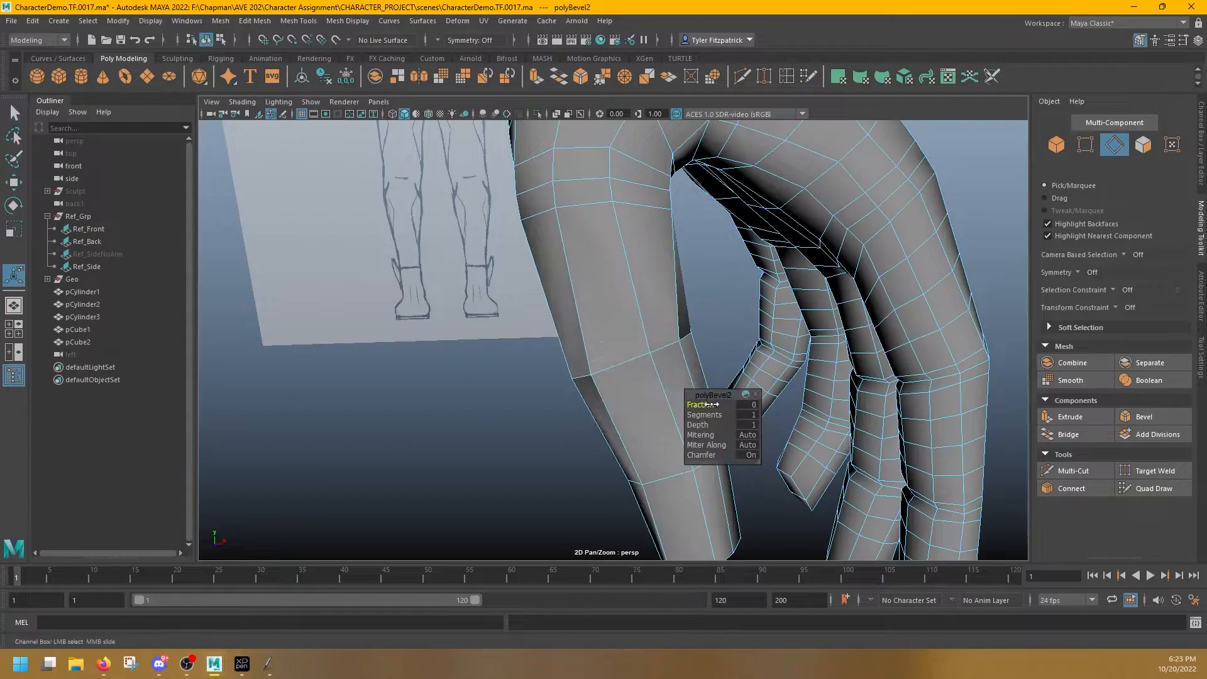
Check the bevelled thumb joint in the smooth mesh preview and return to the unsmoothed display
{"action": "left_click_drag", "start_coordinate": [682, 455], "coordinate": [765, 270], "text": "alt"}
{"action": "key", "text": "w"}
{"action": "key", "text": "F8"}
{"action": "key", "text": "3"}
{"action": "left_click", "coordinate": [817, 296]}
{"action": "left_click", "coordinate": [733, 327]}
{"action": "key", "text": "1"}
Select the edge loop at the thumb joint and refine the loops around the bend
{"action": "key", "text": "F10"}
{"action": "double_click", "coordinate": [706, 350]}
{"action": "left_click_drag", "start_coordinate": [770, 343], "coordinate": [696, 294], "text": "alt"}
{"action": "left_click", "coordinate": [740, 290], "text": "ctrl"}
{"action": "mouse_move", "coordinate": [717, 314]}
{"action": "left_mouse_down", "text": "alt"}
{"action": "mouse_move", "coordinate": [673, 337]}
{"action": "mouse_move", "coordinate": [733, 318]}
{"action": "mouse_move", "coordinate": [722, 350]}
{"action": "mouse_move", "coordinate": [728, 326]}
{"action": "mouse_move", "coordinate": [737, 333]}
{"action": "mouse_move", "coordinate": [703, 356]}
{"action": "mouse_move", "coordinate": [711, 292]}
{"action": "left_mouse_up", "text": "alt"}
{"action": "left_click", "coordinate": [674, 338]}
Inspect the whole reworked thumb with smoothing on, and switch the smoothing off again
{"action": "key", "text": "q"}
{"action": "key", "text": "w"}
{"action": "key", "text": "F8"}
{"action": "key", "text": "3"}
{"action": "left_click", "coordinate": [849, 346]}
{"action": "left_click_drag", "start_coordinate": [849, 346], "coordinate": [635, 321], "text": "alt"}
{"action": "left_click", "coordinate": [666, 421]}
{"action": "key", "text": "1"}
Insert edge loops along the thumb with the Insert Edge Loop tool set to 2 edge loops
{"action": "double_click", "coordinate": [787, 76]}
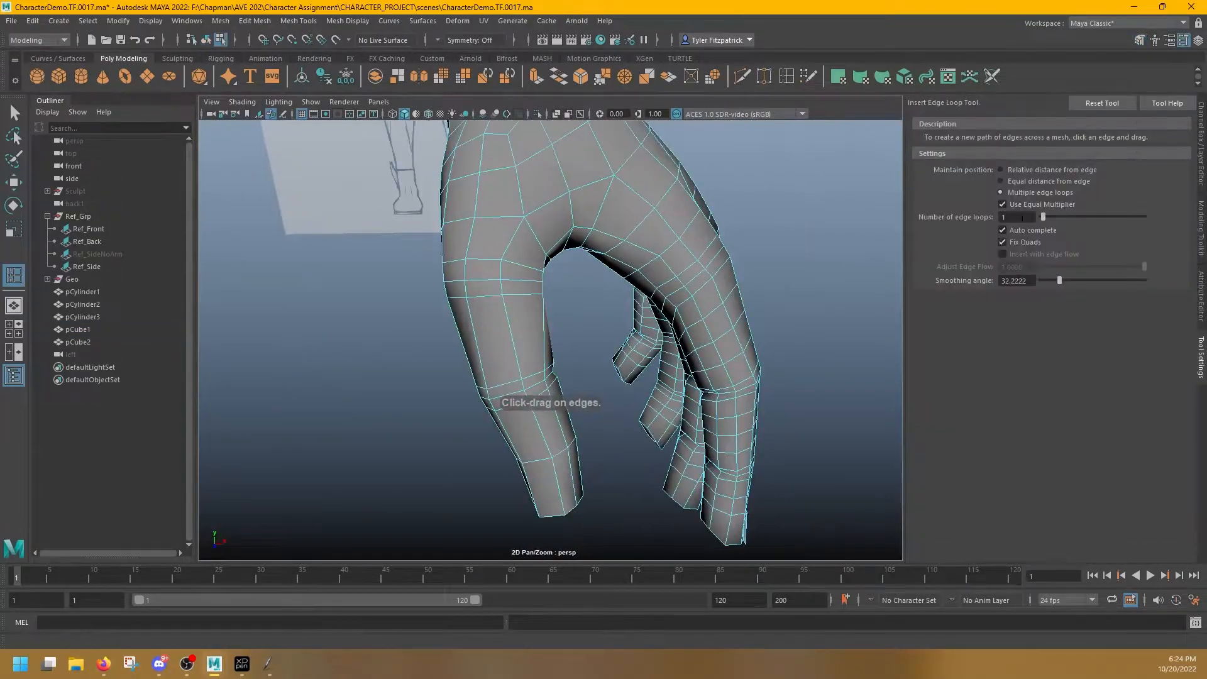
{"action": "left_click", "coordinate": [517, 342]}
{"action": "left_click_drag", "start_coordinate": [517, 342], "coordinate": [702, 401], "text": "alt"}
{"action": "left_click", "coordinate": [598, 409]}
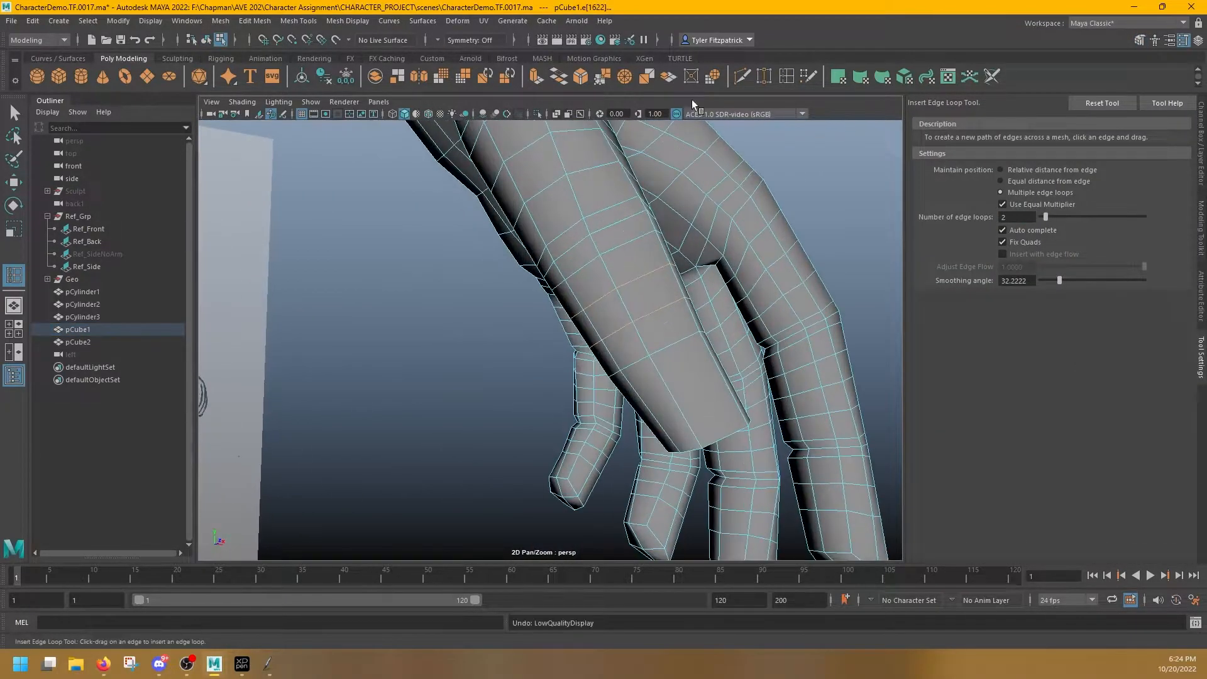
Cut additional edges across the thumb's end segment with the Multi-Cut tool
{"action": "left_click_drag", "start_coordinate": [619, 309], "coordinate": [437, 320], "text": "alt"}
{"action": "right_click_drag", "start_coordinate": [437, 321], "coordinate": [439, 288]}
{"action": "left_click_drag", "start_coordinate": [439, 288], "coordinate": [487, 317], "text": "alt"}
{"action": "mouse_move", "coordinate": [488, 318]}
{"action": "right_mouse_down", "text": "alt"}
{"action": "mouse_move", "coordinate": [585, 276]}
{"action": "mouse_move", "coordinate": [504, 329]}
{"action": "right_mouse_up", "text": "alt"}
{"action": "left_click", "coordinate": [742, 76]}
{"action": "left_click", "coordinate": [508, 282]}
{"action": "left_click", "coordinate": [623, 336]}
{"action": "left_click", "coordinate": [553, 373]}
Select an edge loop near the thumb tip and reposition it
{"action": "key", "text": "q"}
{"action": "left_click", "coordinate": [570, 334]}
{"action": "left_click_drag", "start_coordinate": [504, 329], "coordinate": [560, 388], "text": "alt"}
{"action": "double_click", "coordinate": [594, 352]}
{"action": "key", "text": "w"}
Adjust vertices along the thumb and rotate the end of its tip
{"action": "right_click_drag", "start_coordinate": [558, 231], "coordinate": [508, 231]}
{"action": "left_click", "coordinate": [512, 229]}
{"action": "left_click_drag", "start_coordinate": [508, 232], "coordinate": [514, 259], "text": "alt"}
{"action": "left_click_drag", "start_coordinate": [605, 248], "coordinate": [524, 315], "text": "alt"}
{"action": "left_click", "coordinate": [440, 277]}
{"action": "key", "text": "ctrl+shift+x"}
{"action": "key", "text": "q"}
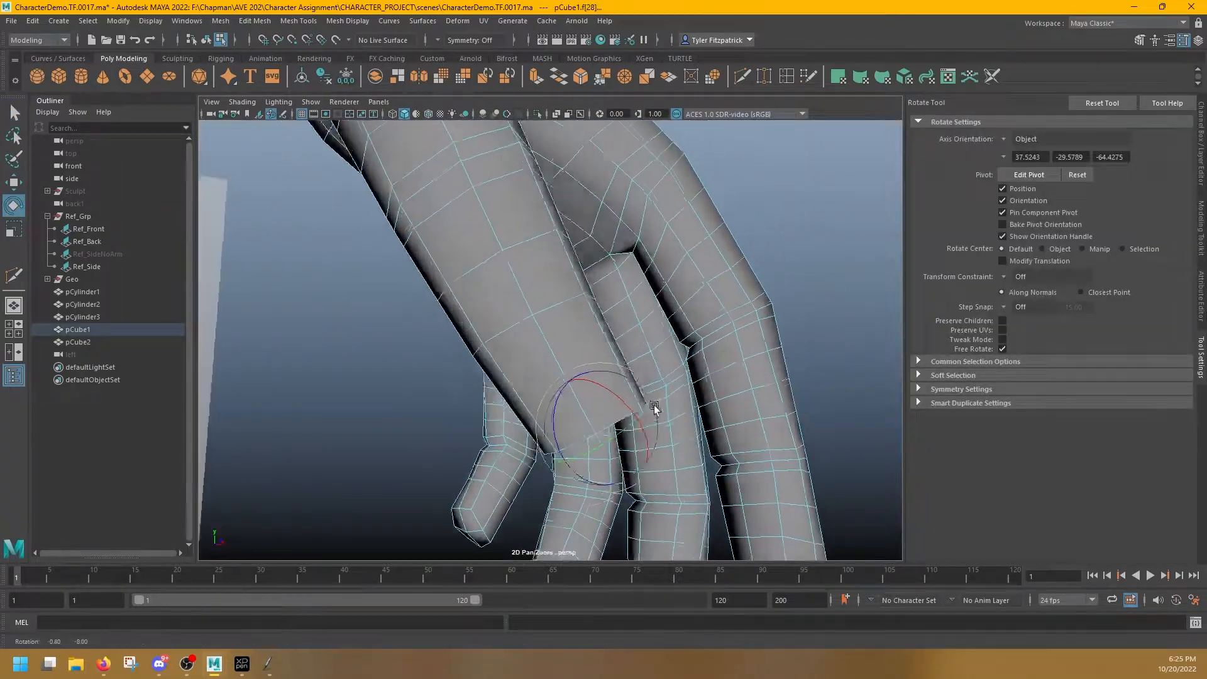
Extrude the nail faces on the thumb's end segment with an inward offset of 0.1
{"action": "left_click_drag", "start_coordinate": [654, 405], "coordinate": [671, 387], "text": "alt"}
{"action": "right_click_drag", "start_coordinate": [573, 315], "coordinate": [575, 377], "text": "shift"}
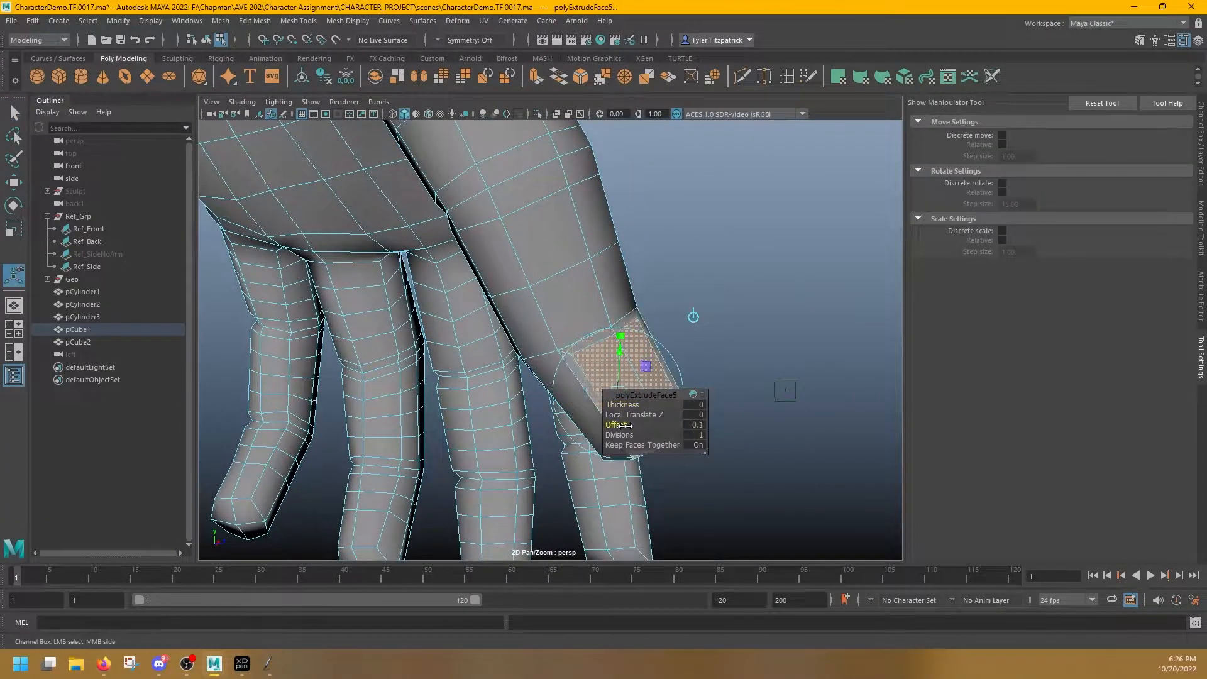
{"action": "mouse_move", "coordinate": [641, 352]}
{"action": "left_mouse_down", "text": "alt"}
{"action": "mouse_move", "coordinate": [604, 368]}
{"action": "mouse_move", "coordinate": [648, 343]}
{"action": "left_mouse_up", "text": "alt"}
{"action": "right_click_drag", "start_coordinate": [648, 343], "coordinate": [733, 328], "text": "alt"}
{"action": "left_click_drag", "start_coordinate": [544, 297], "coordinate": [658, 360], "text": "alt"}
{"action": "right_click_drag", "start_coordinate": [658, 360], "coordinate": [654, 409], "text": "shift"}
{"action": "middle_click_drag", "start_coordinate": [629, 425], "coordinate": [623, 425]}
{"action": "key", "text": "Return"}
Rotate and move the inset faces to form the thumbnail, and preview the mesh smoothed
{"action": "key", "text": "e"}
{"action": "left_click_drag", "start_coordinate": [694, 378], "coordinate": [654, 343], "text": "alt"}
{"action": "key", "text": "w"}
{"action": "left_click_drag", "start_coordinate": [645, 336], "coordinate": [477, 537], "text": "shift"}
{"action": "key", "text": "r"}
{"action": "key", "text": "F8"}
{"action": "key", "text": "3"}
{"action": "key", "text": "1"}
{"action": "key", "text": "F8"}
{"action": "key", "text": "w"}
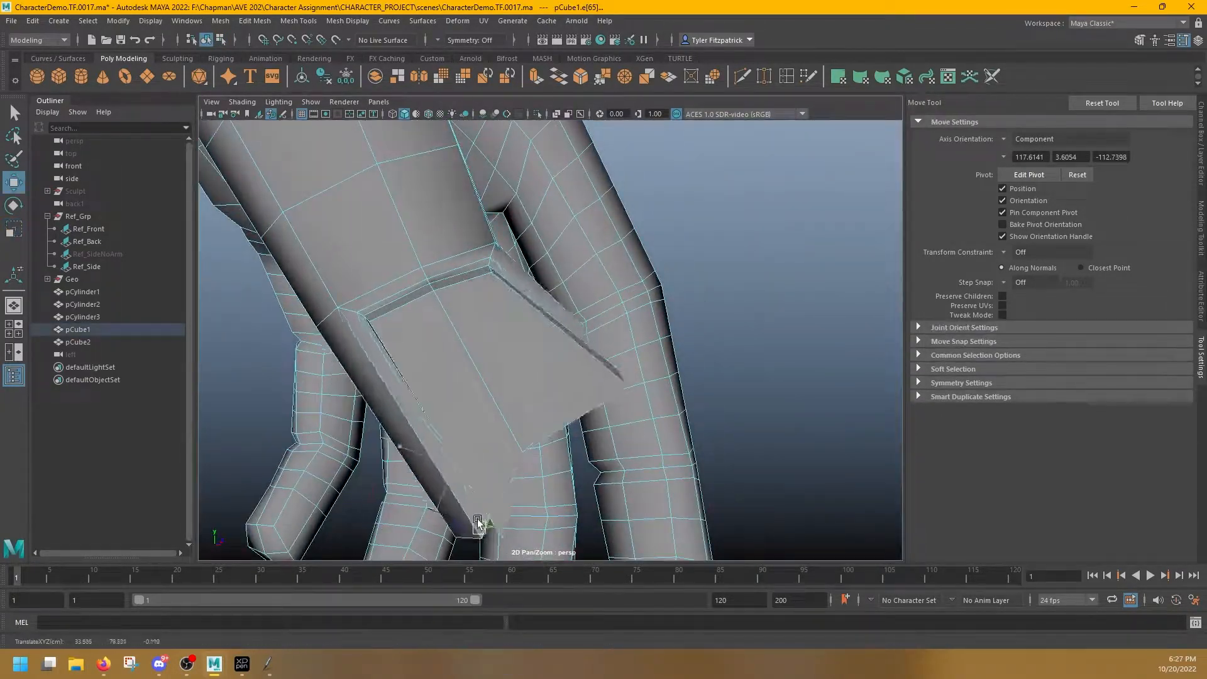
Undo the last move and reposition the components at the thumbnail's tip, checking their shape in the smooth preview
{"action": "key", "text": "ctrl+z"}
{"action": "left_click_drag", "start_coordinate": [432, 437], "coordinate": [385, 420]}
{"action": "left_click", "coordinate": [493, 394]}
{"action": "left_click_drag", "start_coordinate": [504, 410], "coordinate": [469, 381], "text": "alt"}
{"action": "key", "text": "3"}
{"action": "key", "text": "q"}
{"action": "right_click_drag", "start_coordinate": [469, 381], "coordinate": [566, 418], "text": "alt"}
{"action": "key", "text": "1"}
{"action": "key", "text": "w"}
{"action": "key", "text": "3"}
{"action": "key", "text": "F8"}
{"action": "left_click_drag", "start_coordinate": [566, 417], "coordinate": [507, 247], "text": "alt"}
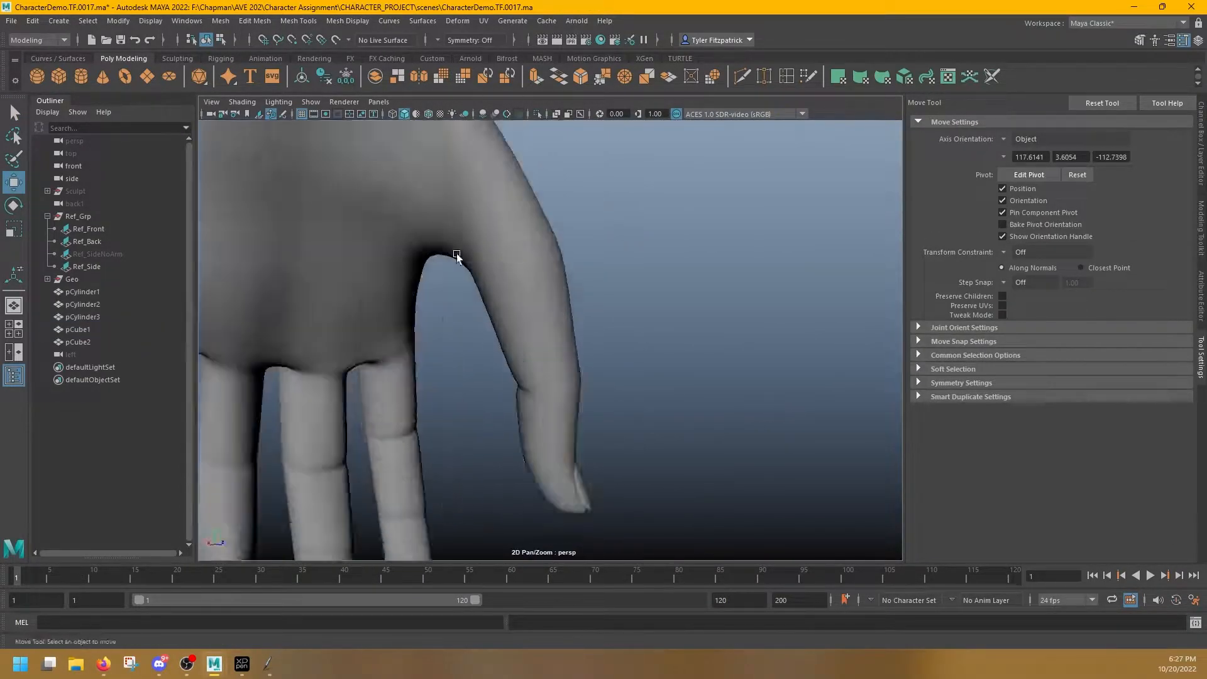
Select individual vertices along the thumb and move them to refine its contour
{"action": "right_click_drag", "start_coordinate": [507, 247], "coordinate": [579, 256], "text": "alt"}
{"action": "left_click", "coordinate": [579, 256]}
{"action": "key", "text": "F9"}
{"action": "left_click_drag", "start_coordinate": [579, 256], "coordinate": [631, 237], "text": "alt"}
{"action": "left_click", "coordinate": [592, 300]}
{"action": "key", "text": "q"}
{"action": "key", "text": "w"}
{"action": "left_click_drag", "start_coordinate": [531, 312], "coordinate": [462, 204], "text": "alt"}
{"action": "left_click_drag", "start_coordinate": [682, 302], "coordinate": [706, 321]}
{"action": "left_click_drag", "start_coordinate": [629, 301], "coordinate": [512, 243], "text": "alt"}
{"action": "key", "text": "q"}
{"action": "left_click", "coordinate": [571, 270]}
{"action": "key", "text": "w"}
{"action": "left_click_drag", "start_coordinate": [543, 317], "coordinate": [551, 307]}
Adjust another vertex around the thumb's base while comparing smoothed and unsmoothed display, and undo the last change
{"action": "left_click_drag", "start_coordinate": [557, 230], "coordinate": [585, 361], "text": "alt"}
{"action": "key", "text": "1"}
{"action": "key", "text": "q"}
{"action": "left_click", "coordinate": [660, 294]}
{"action": "key", "text": "w"}
{"action": "key", "text": "3"}
{"action": "left_click", "coordinate": [817, 326]}
{"action": "right_click", "coordinate": [585, 361]}
{"action": "key", "text": "1"}
{"action": "key", "text": "ctrl+z"}
Examine the smoothed hand's shape and proportions beside the forearm and body
{"action": "key", "text": "t"}
{"action": "right_click_drag", "start_coordinate": [668, 319], "coordinate": [717, 303]}
{"action": "key", "text": "q"}
{"action": "scroll", "coordinate": [695, 348], "scroll_direction": "down", "scroll_amount": 3}
{"action": "left_click", "coordinate": [711, 326]}
{"action": "left_click_drag", "start_coordinate": [706, 363], "coordinate": [719, 358], "text": "alt"}
{"action": "middle_click_drag", "start_coordinate": [719, 359], "coordinate": [688, 341], "text": "alt"}
{"action": "left_click_drag", "start_coordinate": [688, 342], "coordinate": [539, 323], "text": "alt"}
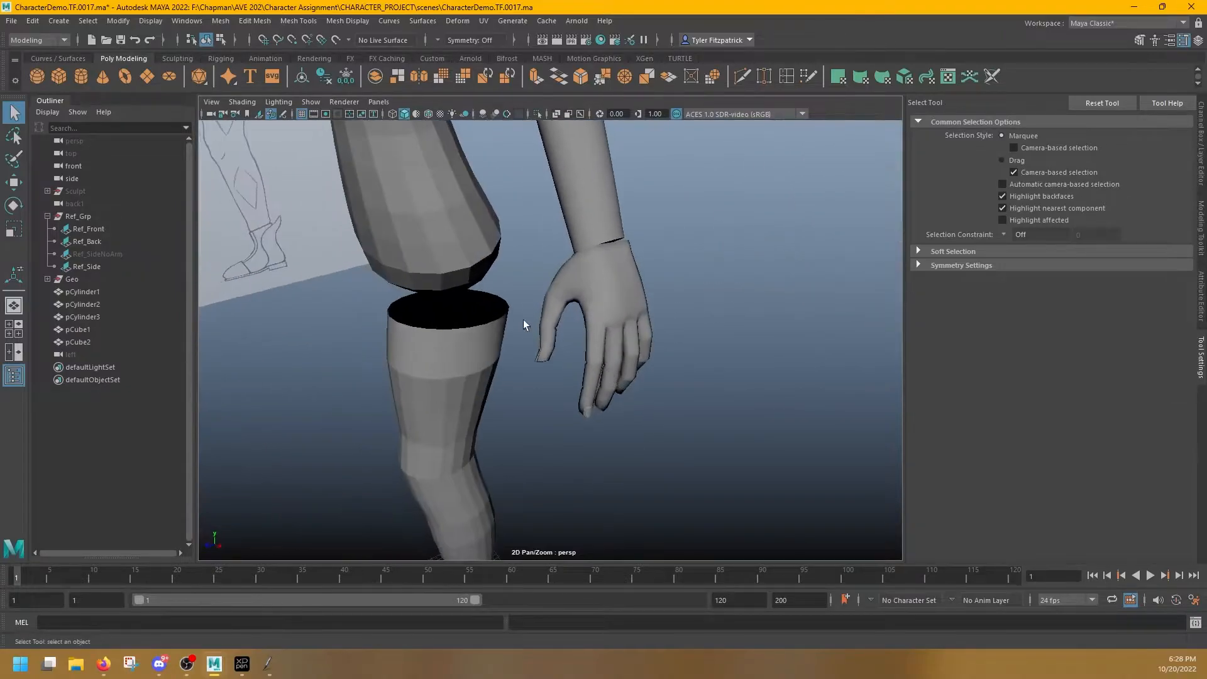
{"action": "scroll", "coordinate": [535, 352], "scroll_direction": "up", "scroll_amount": 5}
{"action": "right_click_drag", "start_coordinate": [544, 390], "coordinate": [573, 341]}
{"action": "right_click_drag", "start_coordinate": [571, 340], "coordinate": [534, 353]}
{"action": "scroll", "coordinate": [579, 348], "scroll_direction": "down", "scroll_amount": 4}
{"action": "scroll", "coordinate": [579, 347], "scroll_direction": "up", "scroll_amount": 5}
{"action": "right_click", "coordinate": [592, 332], "text": "shift"}
{"action": "middle_click_drag", "start_coordinate": [589, 392], "coordinate": [603, 315], "text": "alt"}
{"action": "left_click_drag", "start_coordinate": [603, 314], "coordinate": [536, 351], "text": "alt"}
Select the vertices of the thumb's outer segments using X-ray display and reposition them
{"action": "right_click_drag", "start_coordinate": [520, 316], "coordinate": [491, 314]}
{"action": "left_click_drag", "start_coordinate": [524, 330], "coordinate": [513, 402], "text": "alt"}
{"action": "left_click_drag", "start_coordinate": [444, 469], "coordinate": [572, 364]}
{"action": "left_click_drag", "start_coordinate": [635, 292], "coordinate": [617, 265], "text": "alt"}
{"action": "left_click", "coordinate": [552, 114]}
{"action": "left_click_drag", "start_coordinate": [536, 229], "coordinate": [591, 341], "text": "alt"}
{"action": "mouse_move", "coordinate": [594, 233]}
{"action": "left_mouse_down", "text": "alt"}
{"action": "mouse_move", "coordinate": [622, 288]}
{"action": "mouse_move", "coordinate": [613, 270]}
{"action": "left_mouse_up", "text": "alt"}
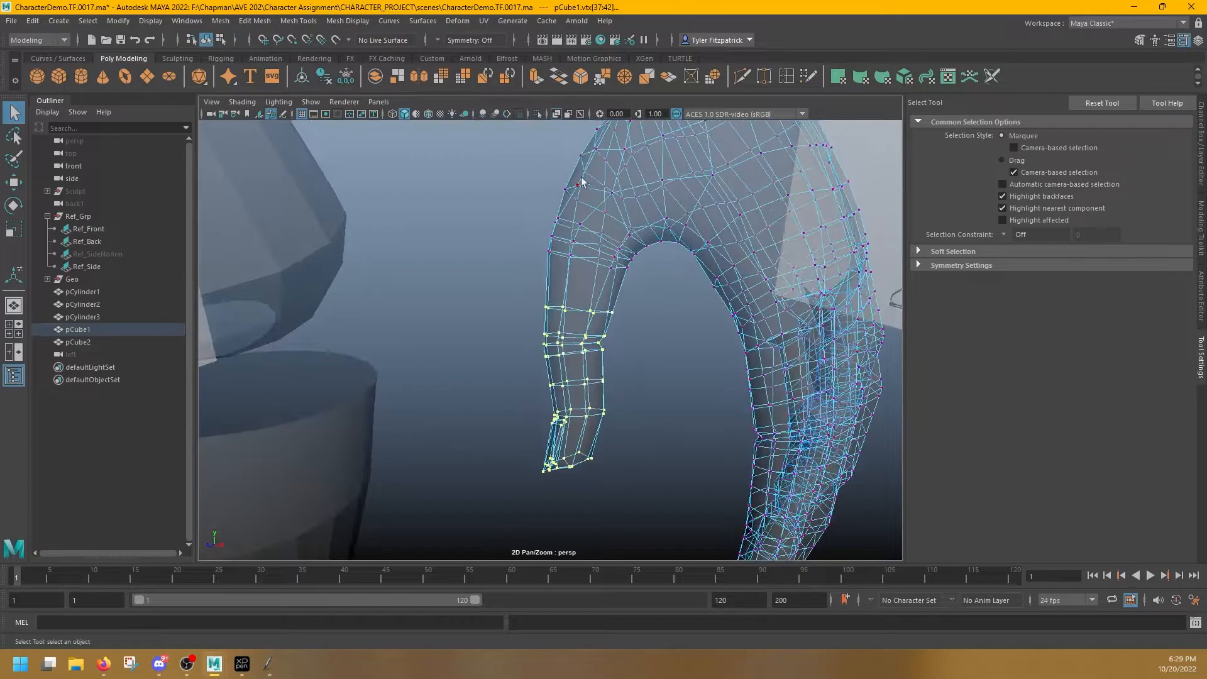
{"action": "left_click", "coordinate": [557, 111]}
{"action": "key", "text": "w"}
{"action": "left_click_drag", "start_coordinate": [572, 366], "coordinate": [626, 304], "text": "alt"}
Return to object mode and examine the whole hand next to the forearm and leg
{"action": "right_click_drag", "start_coordinate": [626, 305], "coordinate": [685, 289]}
{"action": "left_click", "coordinate": [661, 302]}
{"action": "right_click_drag", "start_coordinate": [655, 299], "coordinate": [546, 288], "text": "alt"}
{"action": "left_click_drag", "start_coordinate": [546, 289], "coordinate": [824, 302], "text": "alt"}
{"action": "key", "text": "space"}
{"action": "key", "text": "space"}
{"action": "left_click_drag", "start_coordinate": [805, 244], "coordinate": [651, 291], "text": "alt"}
{"action": "right_click", "coordinate": [597, 235]}
{"action": "mouse_move", "coordinate": [652, 291]}
{"action": "right_mouse_down", "text": "alt"}
{"action": "mouse_move", "coordinate": [604, 242]}
{"action": "mouse_move", "coordinate": [678, 210]}
{"action": "mouse_move", "coordinate": [632, 285]}
{"action": "right_mouse_up", "text": "alt"}
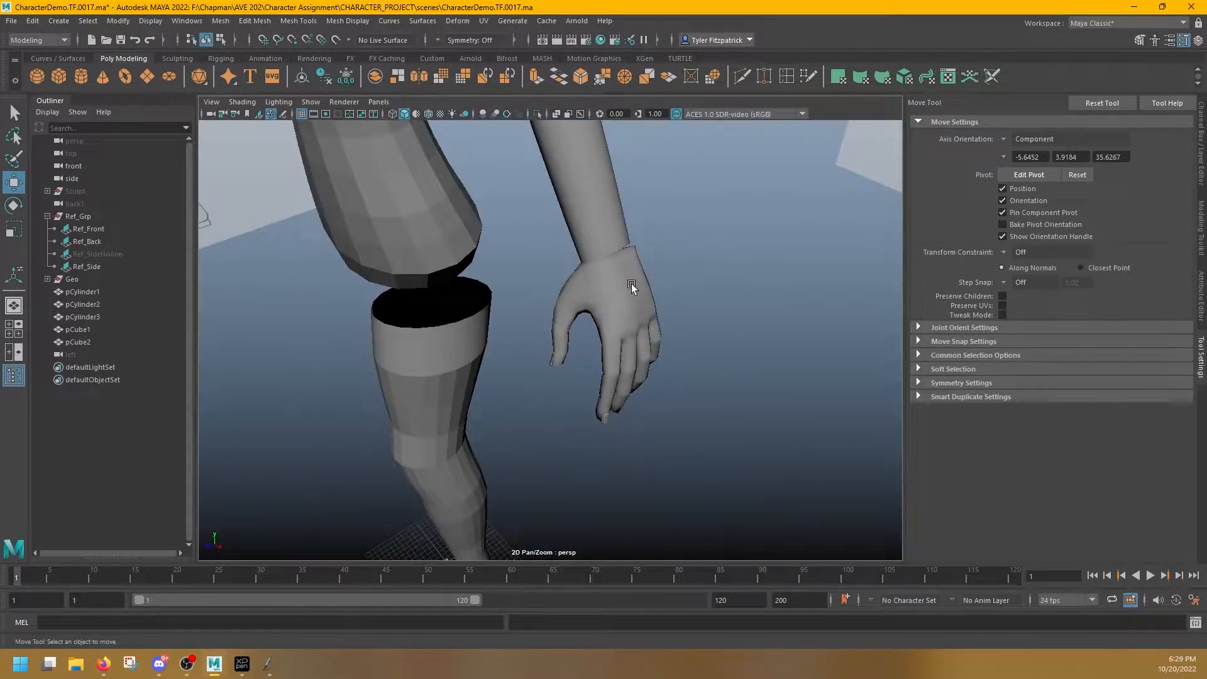
Isolate the hand mesh and bring its wrist end into view
{"action": "mouse_move", "coordinate": [618, 292]}
{"action": "left_mouse_down", "text": "alt"}
{"action": "mouse_move", "coordinate": [634, 316]}
{"action": "mouse_move", "coordinate": [618, 292]}
{"action": "left_mouse_up", "text": "alt"}
{"action": "mouse_move", "coordinate": [661, 214]}
{"action": "left_mouse_down", "text": "alt"}
{"action": "mouse_move", "coordinate": [622, 257]}
{"action": "mouse_move", "coordinate": [622, 225]}
{"action": "mouse_move", "coordinate": [614, 248]}
{"action": "mouse_move", "coordinate": [604, 493]}
{"action": "mouse_move", "coordinate": [554, 326]}
{"action": "mouse_move", "coordinate": [568, 398]}
{"action": "mouse_move", "coordinate": [620, 507]}
{"action": "mouse_move", "coordinate": [660, 479]}
{"action": "mouse_move", "coordinate": [617, 418]}
{"action": "mouse_move", "coordinate": [607, 377]}
{"action": "left_mouse_up", "text": "alt"}
{"action": "scroll", "coordinate": [567, 397], "scroll_direction": "up", "scroll_amount": 5}
{"action": "left_click", "coordinate": [595, 418]}
{"action": "left_click", "coordinate": [655, 466]}
{"action": "left_click", "coordinate": [537, 114]}
{"action": "left_click_drag", "start_coordinate": [473, 395], "coordinate": [444, 410], "text": "alt"}
{"action": "middle_click_drag", "start_coordinate": [443, 410], "coordinate": [625, 402], "text": "alt"}
{"action": "right_click_drag", "start_coordinate": [625, 402], "coordinate": [735, 371], "text": "alt"}
{"action": "middle_click_drag", "start_coordinate": [735, 371], "coordinate": [588, 359], "text": "alt"}
{"action": "mouse_move", "coordinate": [587, 358]}
{"action": "left_mouse_down", "text": "alt"}
{"action": "mouse_move", "coordinate": [564, 381]}
{"action": "mouse_move", "coordinate": [574, 346]}
{"action": "left_mouse_up", "text": "alt"}
Delete the faces capping the hand's wrist end and turn off isolation
{"action": "right_click_drag", "start_coordinate": [571, 318], "coordinate": [580, 346]}
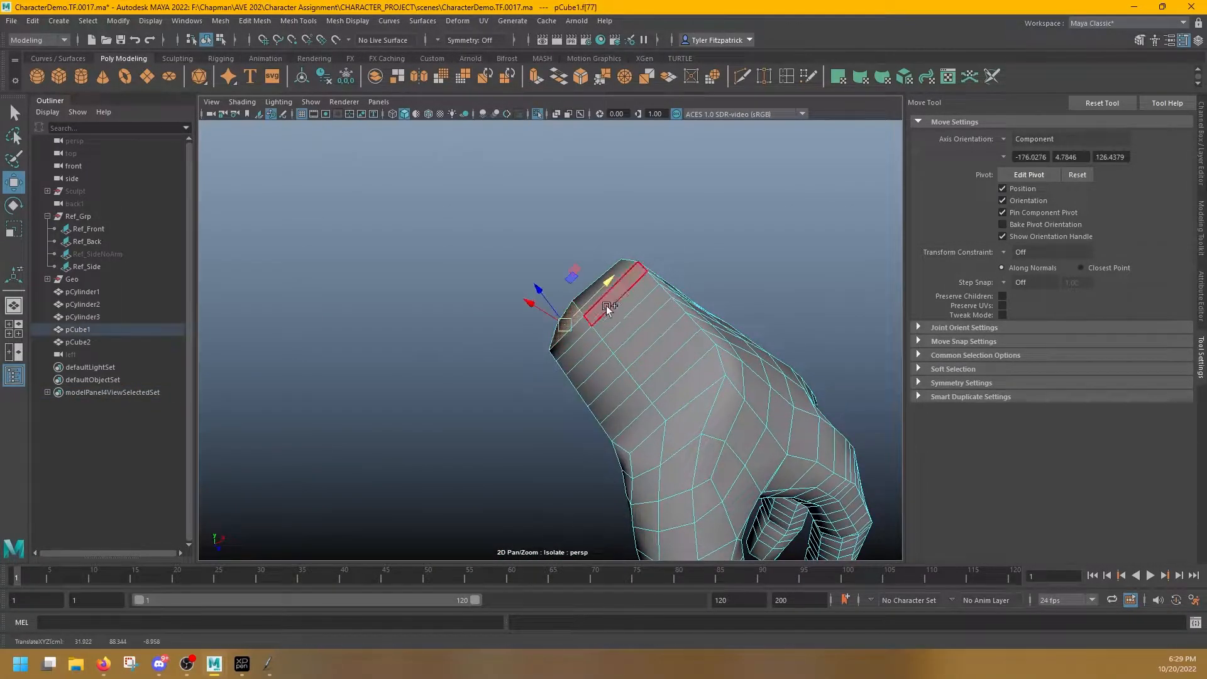
{"action": "key", "text": "q"}
{"action": "left_click", "coordinate": [607, 307]}
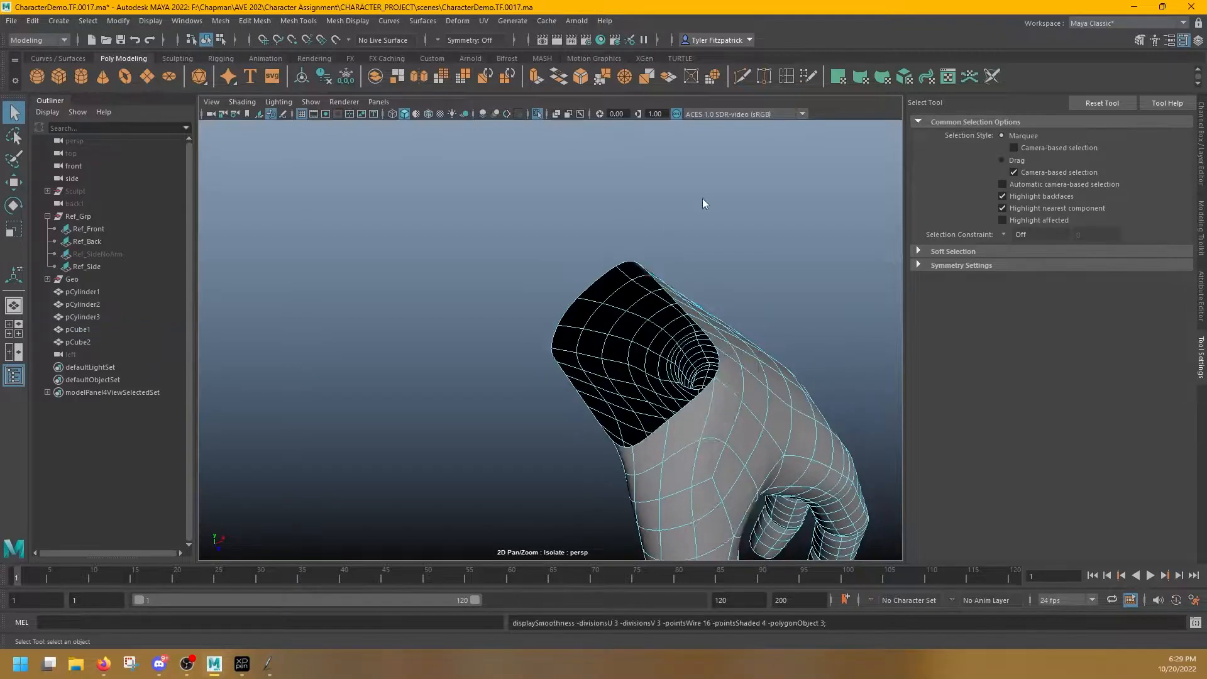
{"action": "right_click_drag", "start_coordinate": [702, 198], "coordinate": [734, 168]}
{"action": "left_click_drag", "start_coordinate": [702, 208], "coordinate": [635, 252], "text": "alt"}
{"action": "left_click", "coordinate": [541, 113]}
Combine the forearm cylinder and the hand into a single mesh
{"action": "left_click", "coordinate": [616, 352]}
{"action": "left_click_drag", "start_coordinate": [658, 476], "coordinate": [652, 469], "text": "alt"}
{"action": "middle_click_drag", "start_coordinate": [652, 469], "coordinate": [585, 337], "text": "alt"}
{"action": "mouse_move", "coordinate": [584, 337]}
{"action": "left_mouse_down", "text": "alt"}
{"action": "mouse_move", "coordinate": [688, 288]}
{"action": "mouse_move", "coordinate": [792, 277]}
{"action": "mouse_move", "coordinate": [581, 334]}
{"action": "left_mouse_up", "text": "alt"}
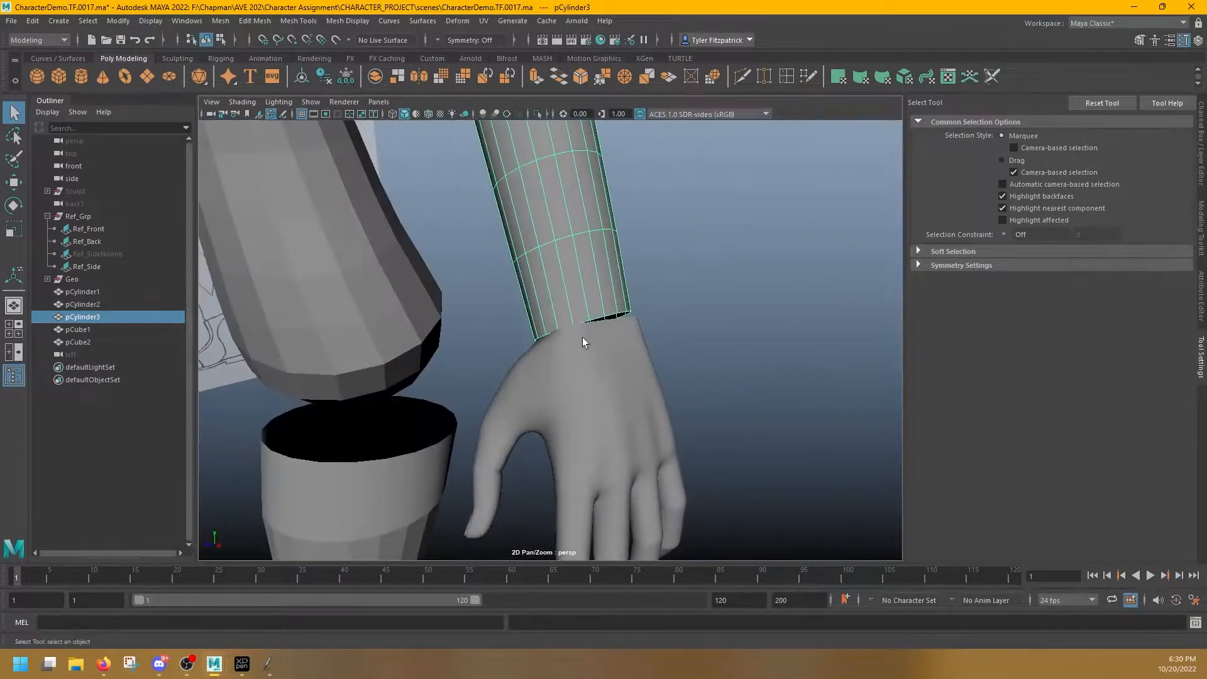
{"action": "left_click", "coordinate": [598, 359], "text": "shift"}
{"action": "right_click", "coordinate": [577, 268], "text": "shift"}
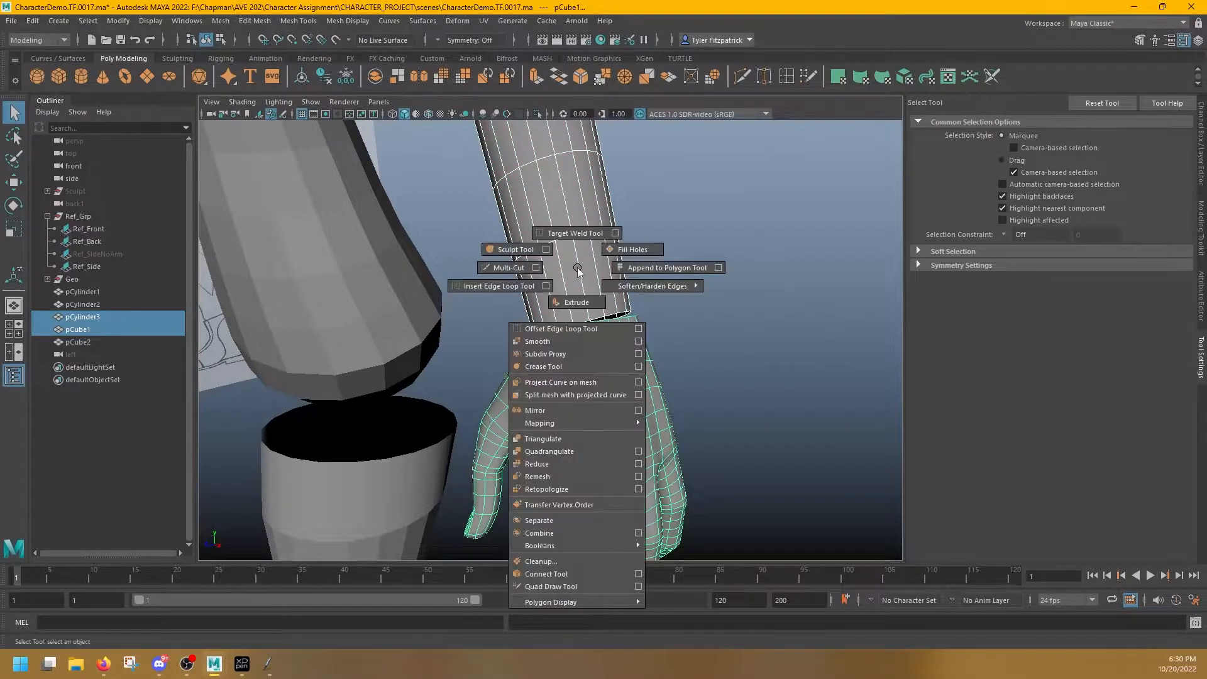
{"action": "left_click", "coordinate": [375, 72]}
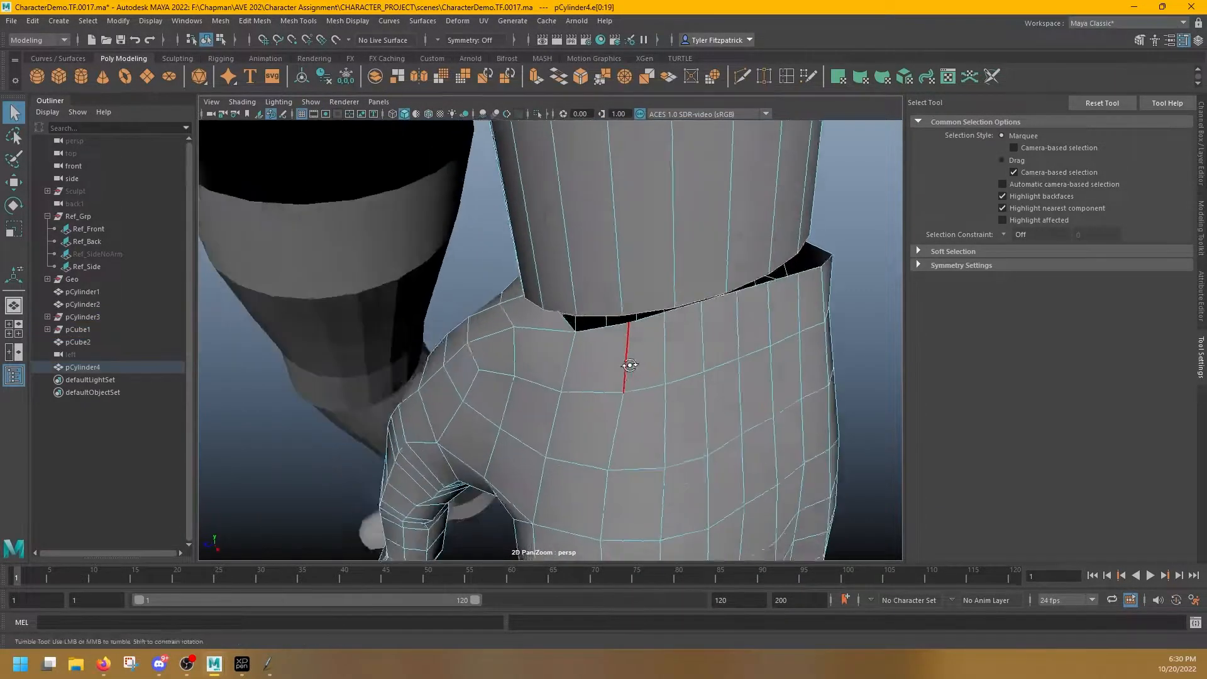
Select the open border edges of the forearm and the wrist and bridge them
{"action": "double_click", "coordinate": [603, 319]}
{"action": "key", "text": "w"}
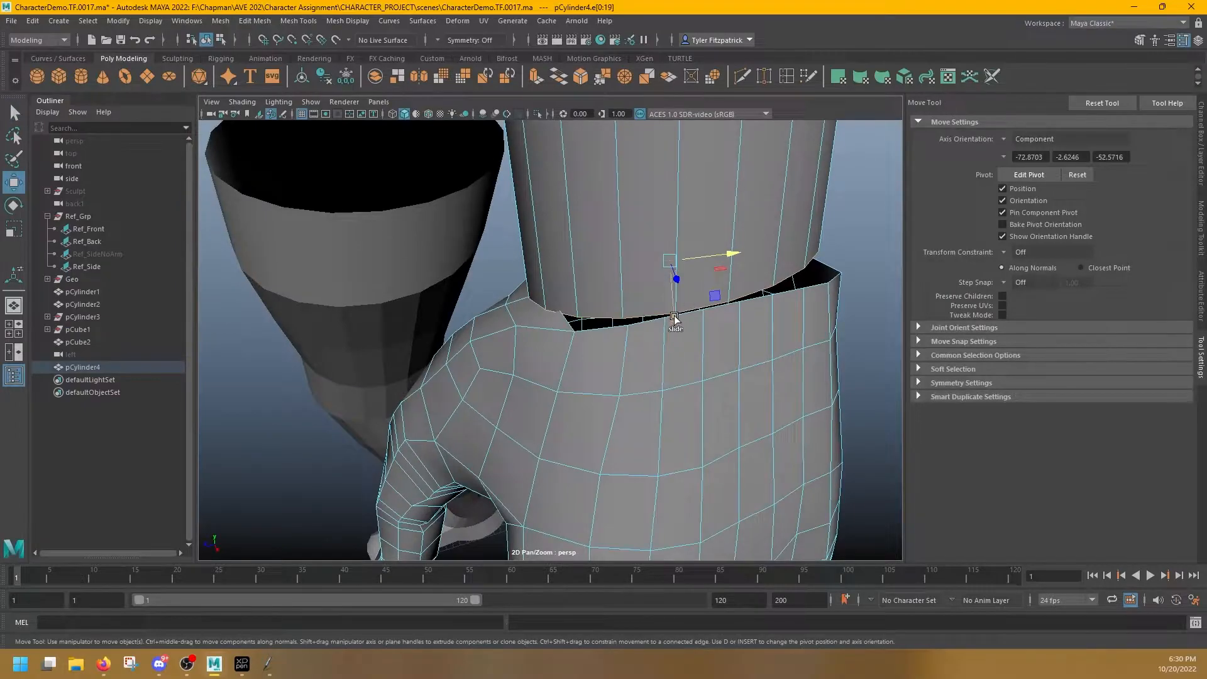
{"action": "left_click_drag", "start_coordinate": [678, 344], "coordinate": [656, 425], "text": "alt"}
{"action": "key", "text": "q"}
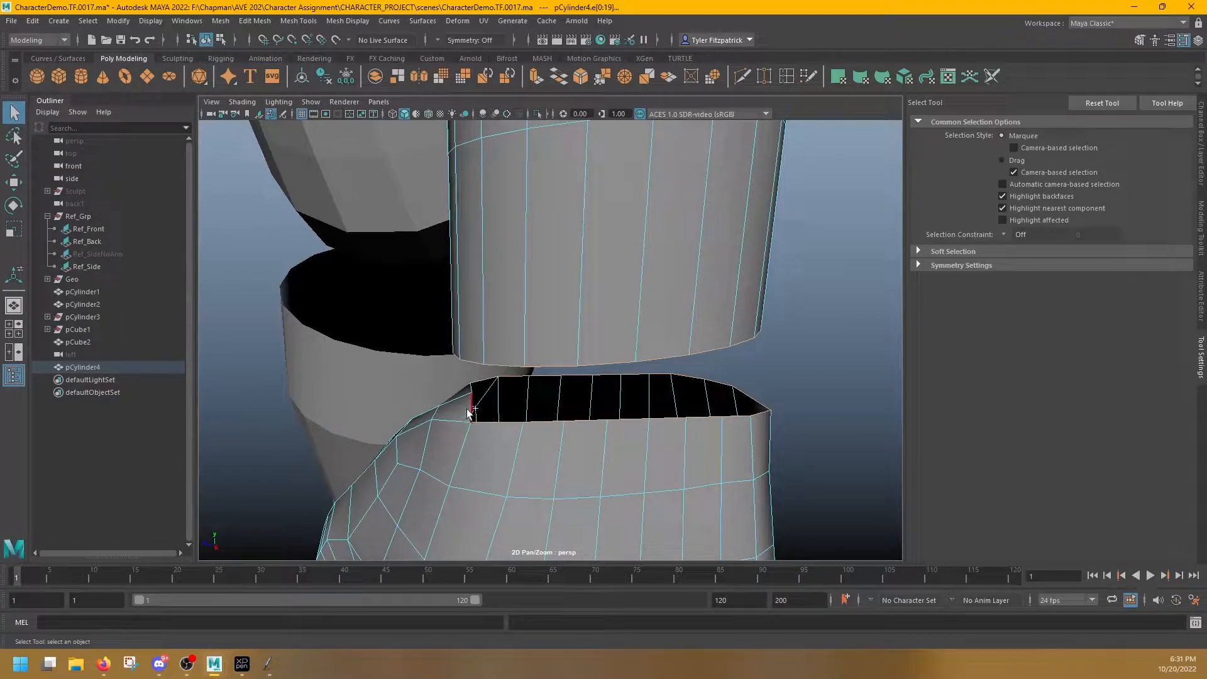
{"action": "left_click_drag", "start_coordinate": [562, 433], "coordinate": [724, 320], "text": "alt"}
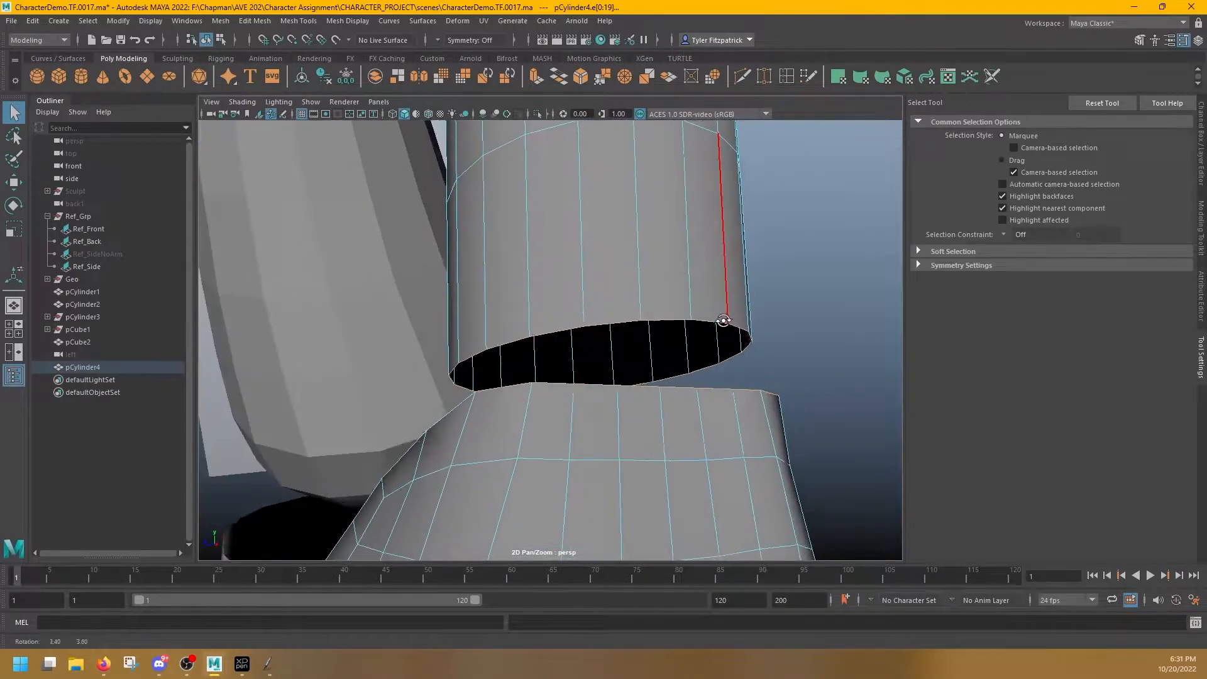
{"action": "right_click", "coordinate": [648, 298], "text": "shift"}
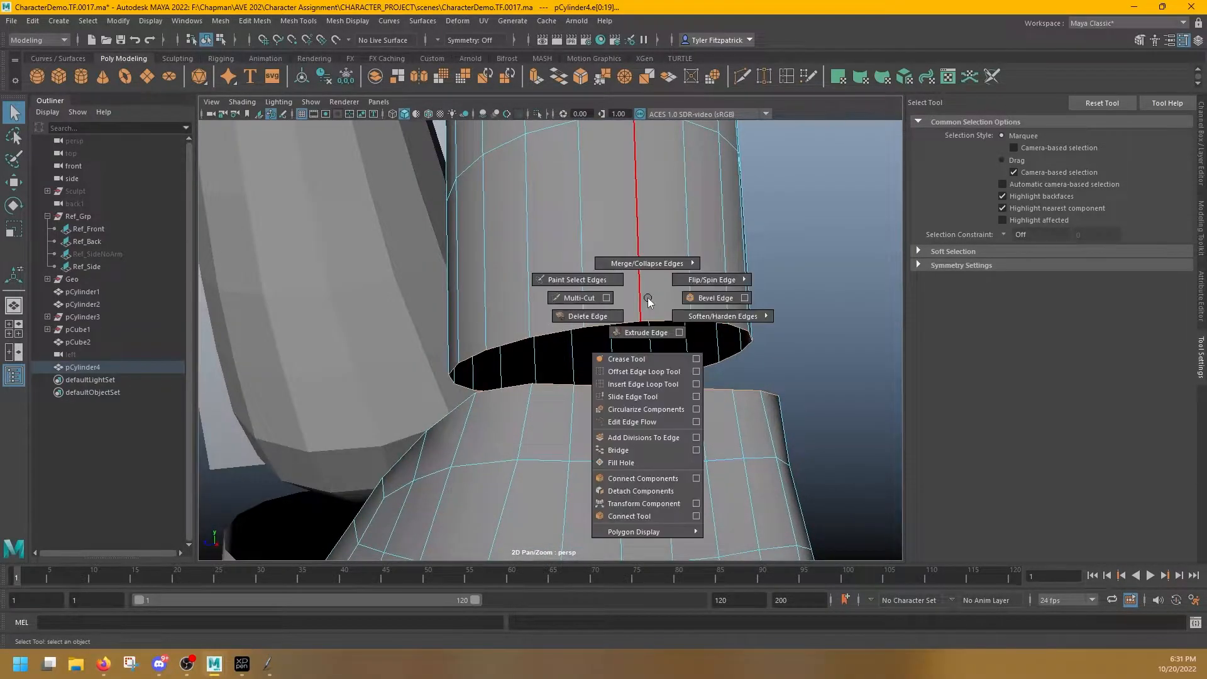
{"action": "left_click", "coordinate": [617, 451]}
Average selected vertices around the bridged wrist seam
{"action": "mouse_move", "coordinate": [574, 316]}
{"action": "left_mouse_down", "text": "alt"}
{"action": "mouse_move", "coordinate": [417, 341]}
{"action": "mouse_move", "coordinate": [463, 342]}
{"action": "mouse_move", "coordinate": [485, 371]}
{"action": "mouse_move", "coordinate": [434, 251]}
{"action": "mouse_move", "coordinate": [564, 345]}
{"action": "mouse_move", "coordinate": [613, 357]}
{"action": "left_mouse_up", "text": "alt"}
{"action": "right_click_drag", "start_coordinate": [541, 320], "coordinate": [494, 322]}
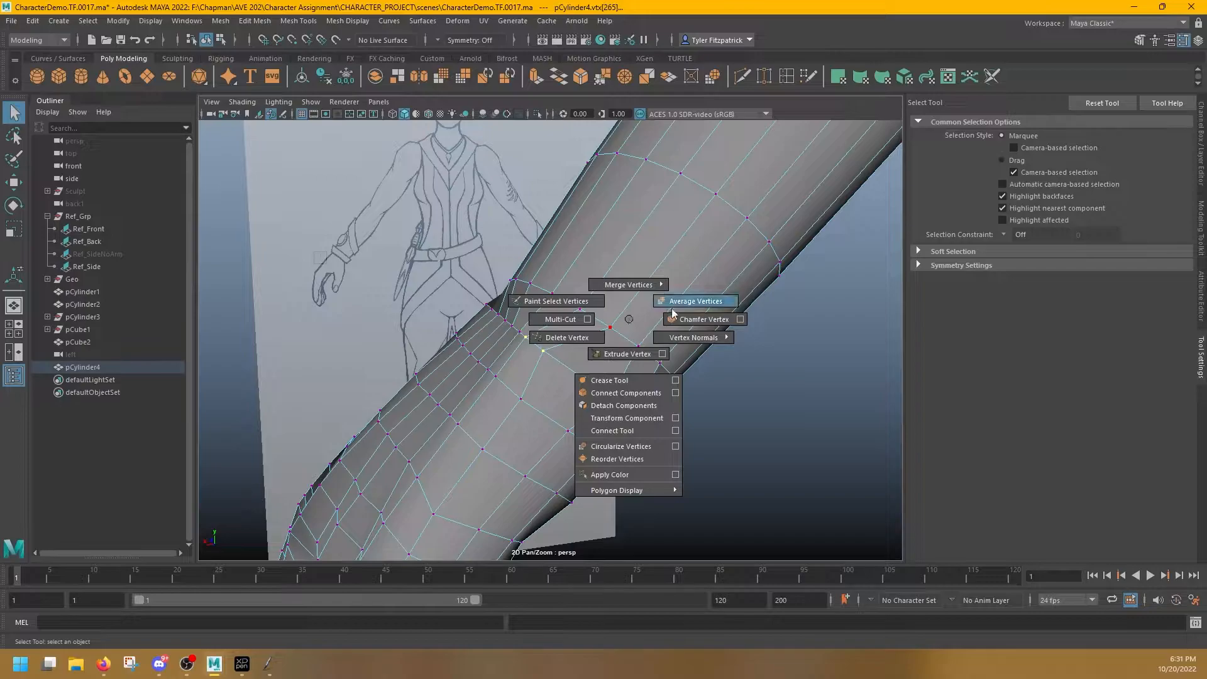
{"action": "right_click_drag", "start_coordinate": [673, 315], "coordinate": [672, 314], "text": "shift"}
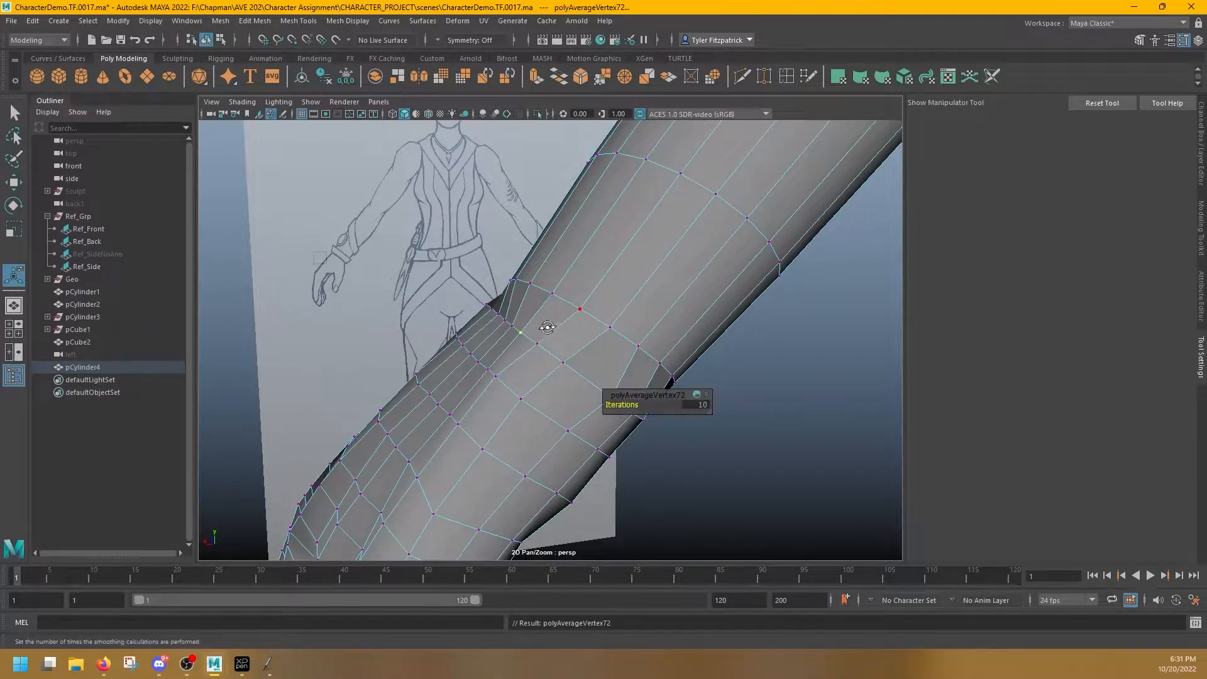
{"action": "left_click_drag", "start_coordinate": [547, 330], "coordinate": [609, 307], "text": "alt"}
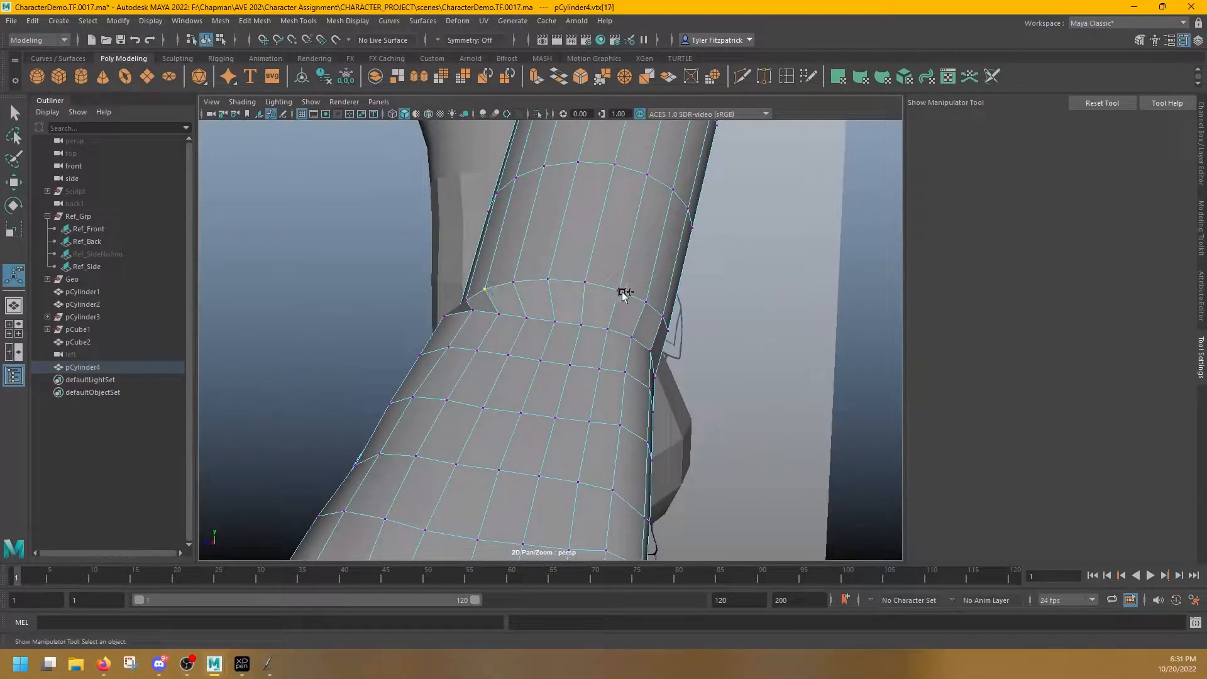
Relax the vertices all around the wrist seam with the Quad Draw tool
{"action": "left_click_drag", "start_coordinate": [703, 316], "coordinate": [669, 313], "text": "alt"}
{"action": "left_click", "coordinate": [1202, 211]}
{"action": "mouse_move", "coordinate": [564, 307]}
{"action": "left_mouse_down", "text": "alt"}
{"action": "mouse_move", "coordinate": [635, 295]}
{"action": "mouse_move", "coordinate": [566, 313]}
{"action": "mouse_move", "coordinate": [617, 293]}
{"action": "left_mouse_up", "text": "alt"}
{"action": "left_click", "coordinate": [1155, 489]}
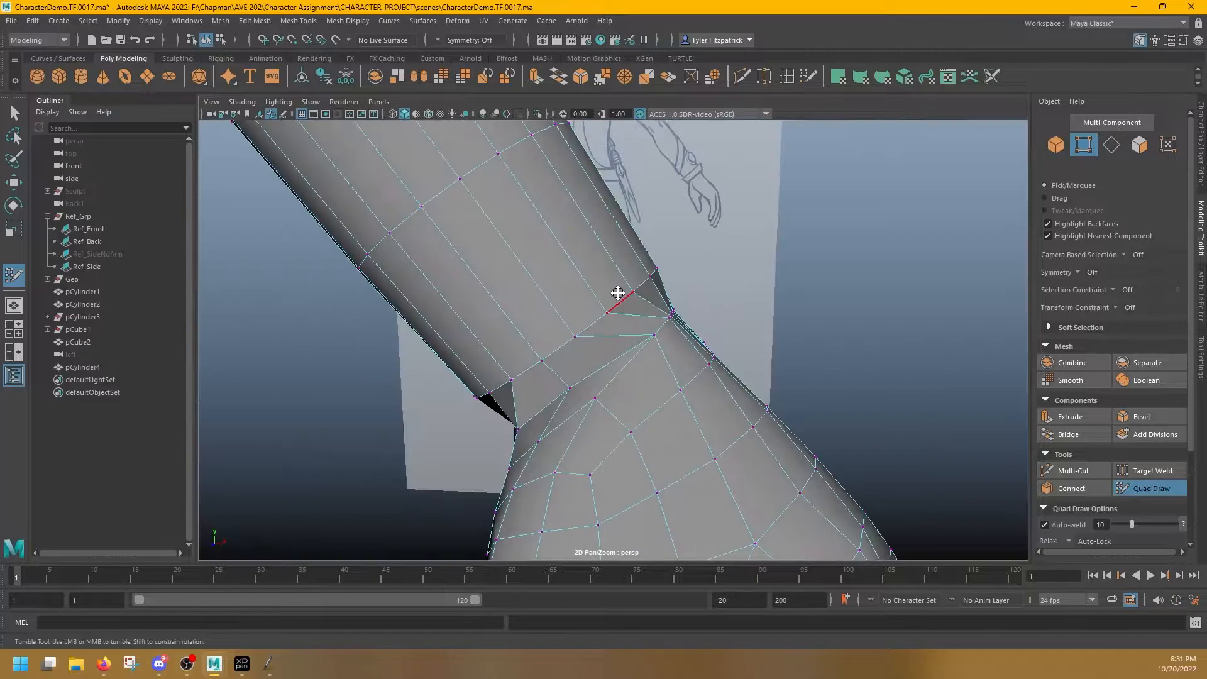
{"action": "left_click_drag", "start_coordinate": [762, 233], "coordinate": [572, 349], "text": "alt"}
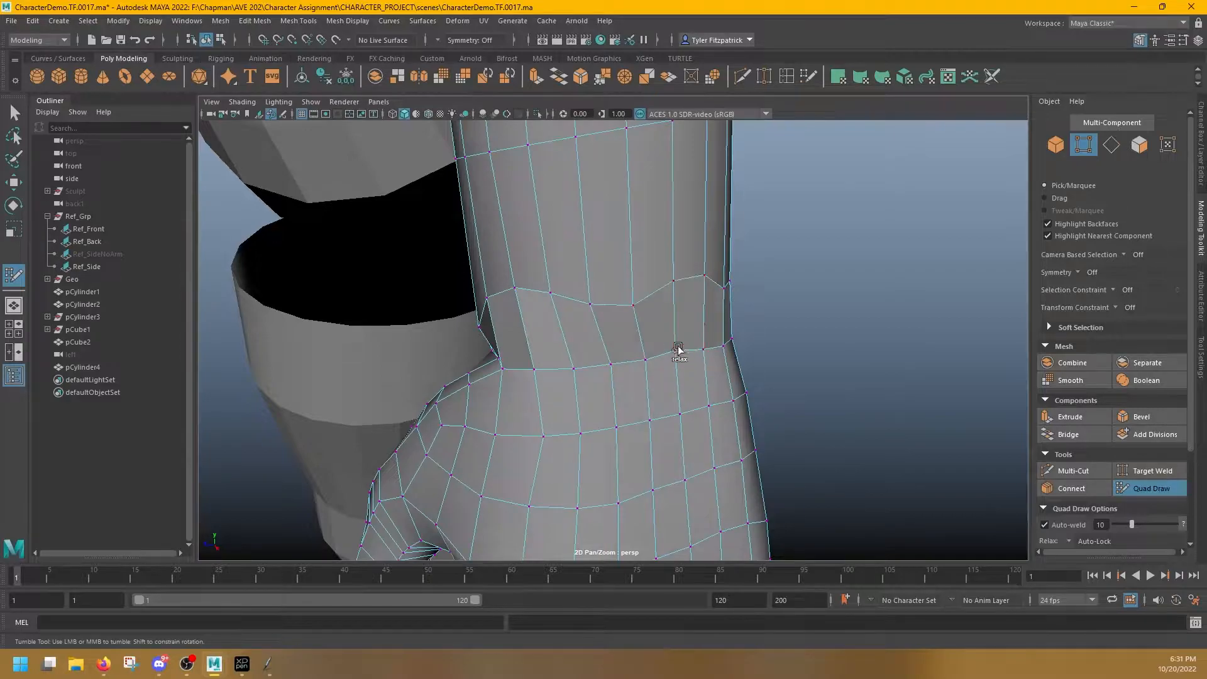
{"action": "left_click_drag", "start_coordinate": [742, 312], "coordinate": [663, 291], "text": "alt"}
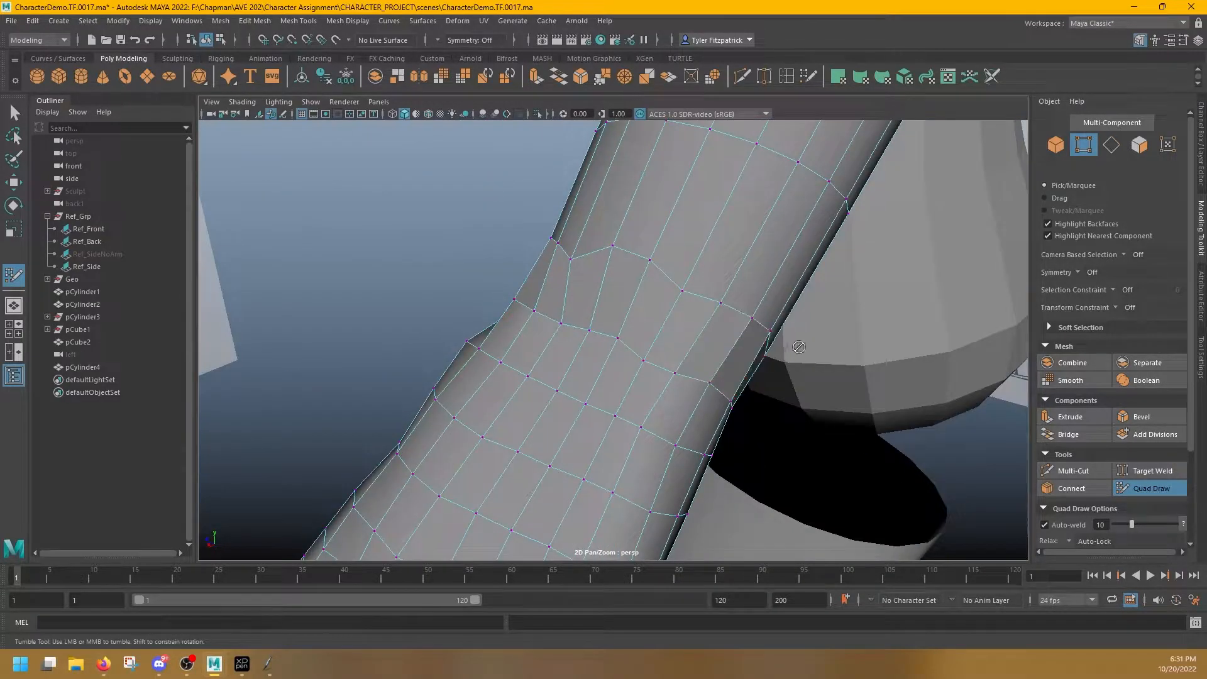
{"action": "left_click_drag", "start_coordinate": [799, 348], "coordinate": [725, 329], "text": "alt"}
{"action": "left_click_drag", "start_coordinate": [775, 379], "coordinate": [701, 407], "text": "alt"}
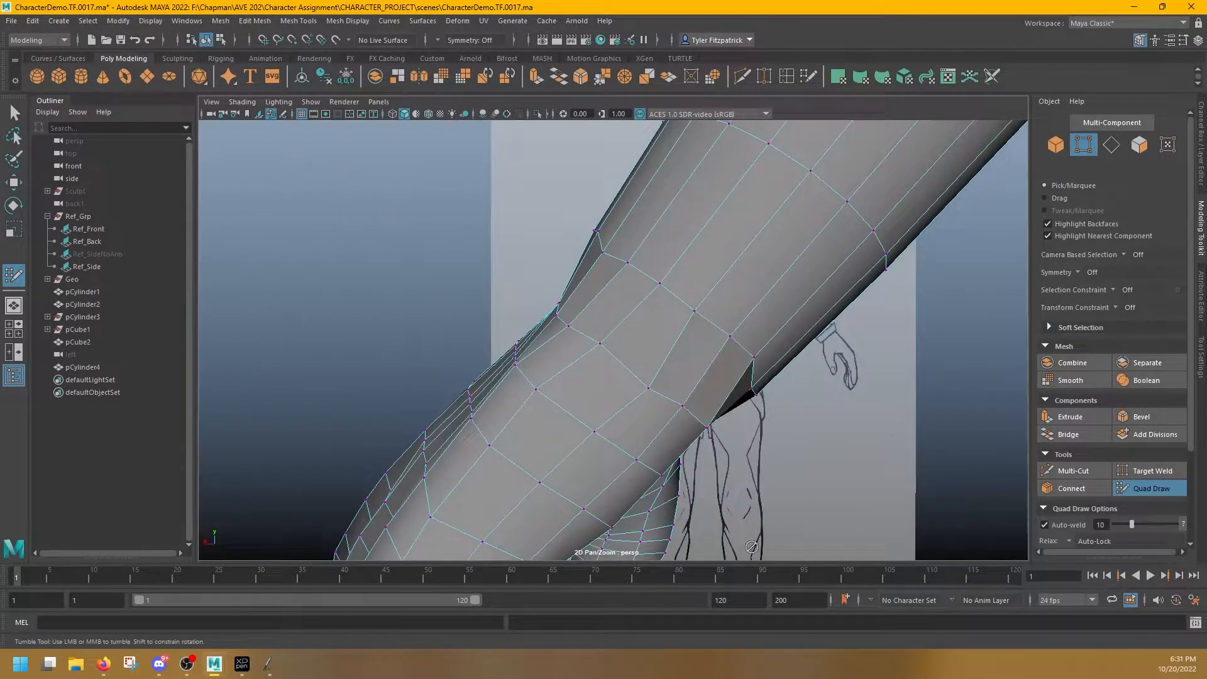
{"action": "mouse_move", "coordinate": [750, 501]}
{"action": "left_mouse_down", "text": "alt"}
{"action": "mouse_move", "coordinate": [822, 350]}
{"action": "mouse_move", "coordinate": [674, 337]}
{"action": "mouse_move", "coordinate": [723, 226]}
{"action": "mouse_move", "coordinate": [730, 300]}
{"action": "left_mouse_up", "text": "alt"}
{"action": "left_click_drag", "start_coordinate": [621, 352], "coordinate": [709, 374], "text": "alt"}
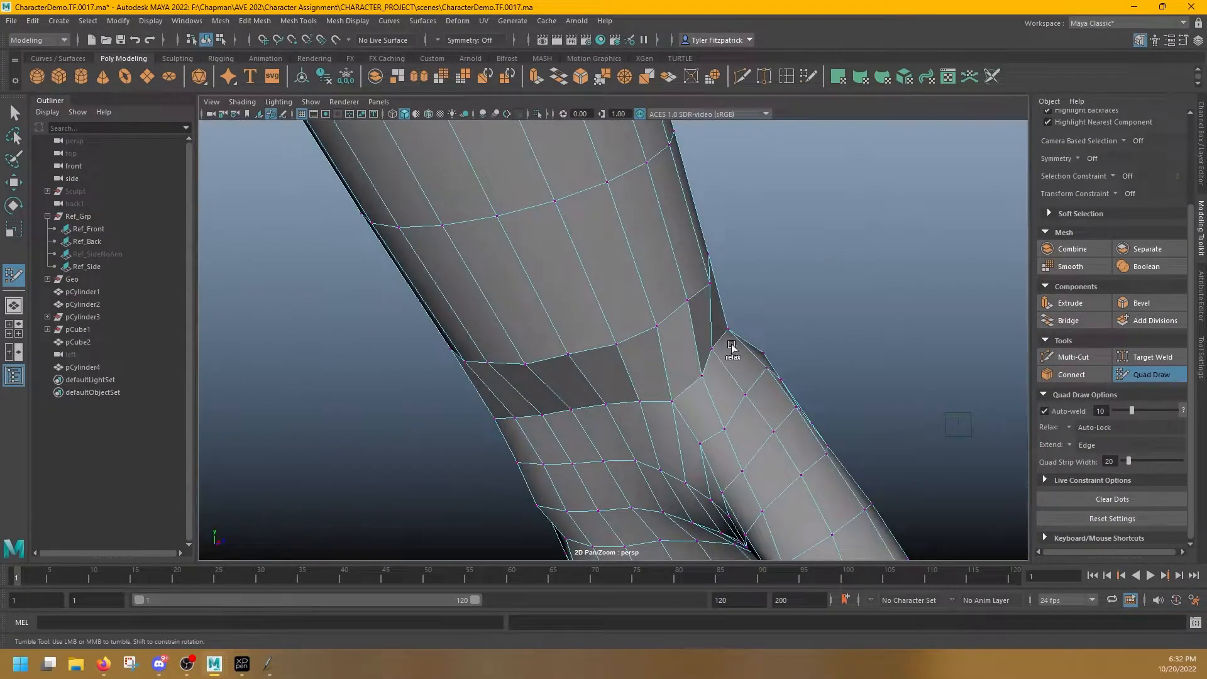
{"action": "mouse_move", "coordinate": [758, 329]}
{"action": "left_mouse_down", "text": "alt"}
{"action": "mouse_move", "coordinate": [620, 359]}
{"action": "mouse_move", "coordinate": [655, 385]}
{"action": "mouse_move", "coordinate": [625, 359]}
{"action": "mouse_move", "coordinate": [658, 369]}
{"action": "mouse_move", "coordinate": [632, 360]}
{"action": "left_mouse_up", "text": "alt"}
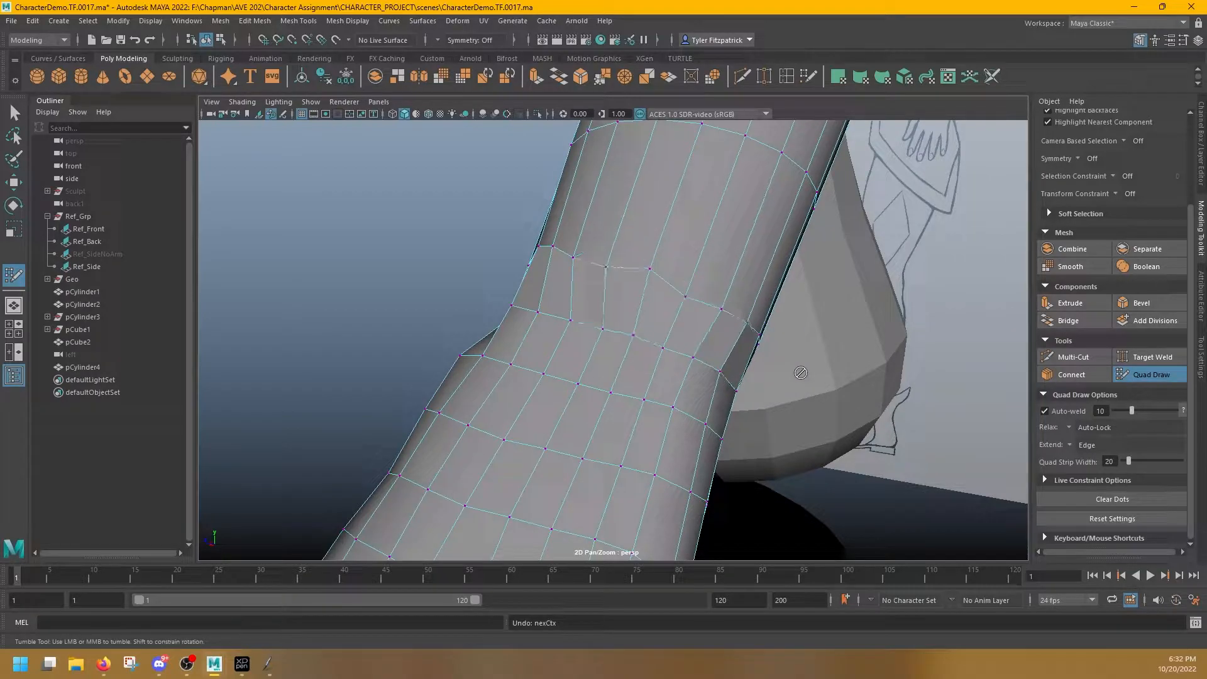
Leave Quad Draw and save the scene as a new incremental version
{"action": "mouse_move", "coordinate": [801, 373]}
{"action": "left_mouse_down", "text": "alt"}
{"action": "mouse_move", "coordinate": [674, 404]}
{"action": "mouse_move", "coordinate": [740, 367]}
{"action": "mouse_move", "coordinate": [596, 410]}
{"action": "mouse_move", "coordinate": [550, 402]}
{"action": "left_mouse_up", "text": "alt"}
{"action": "key", "text": "q"}
{"action": "key", "text": "ctrl+alt+s"}
Average the uneven vertices where the forearm meets the thumb side of the wrist, and undo the last change
{"action": "left_click", "coordinate": [673, 405]}
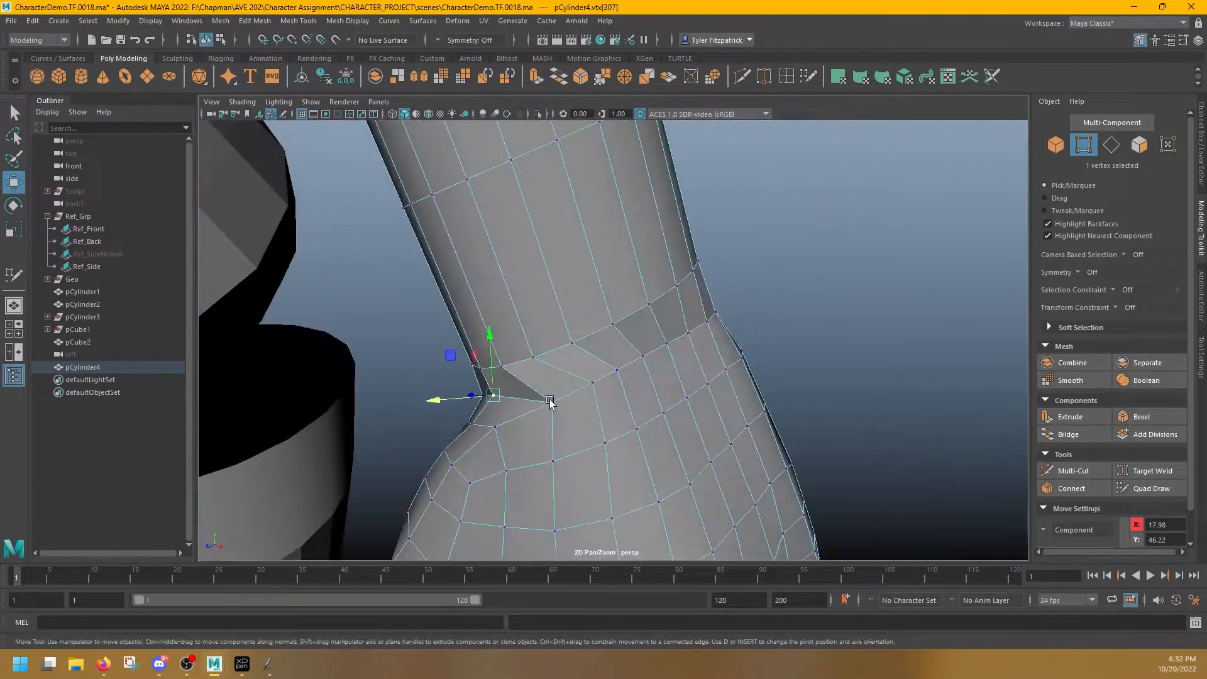
{"action": "right_click_drag", "start_coordinate": [576, 408], "coordinate": [610, 381], "text": "shift"}
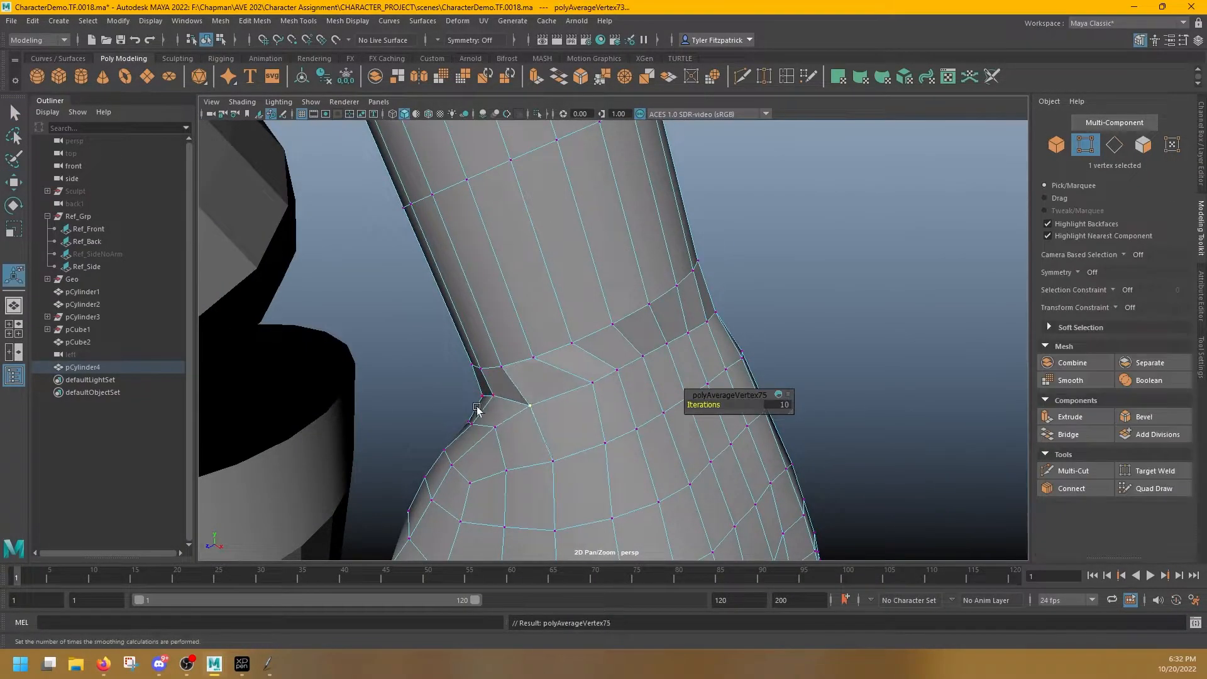
{"action": "left_click_drag", "start_coordinate": [490, 406], "coordinate": [540, 448], "text": "alt"}
{"action": "left_click_drag", "start_coordinate": [555, 444], "coordinate": [497, 338], "text": "alt"}
{"action": "mouse_move", "coordinate": [665, 329]}
{"action": "left_mouse_down", "text": "alt"}
{"action": "mouse_move", "coordinate": [655, 351]}
{"action": "mouse_move", "coordinate": [551, 351]}
{"action": "left_mouse_up", "text": "alt"}
{"action": "key", "text": "ctrl+z"}
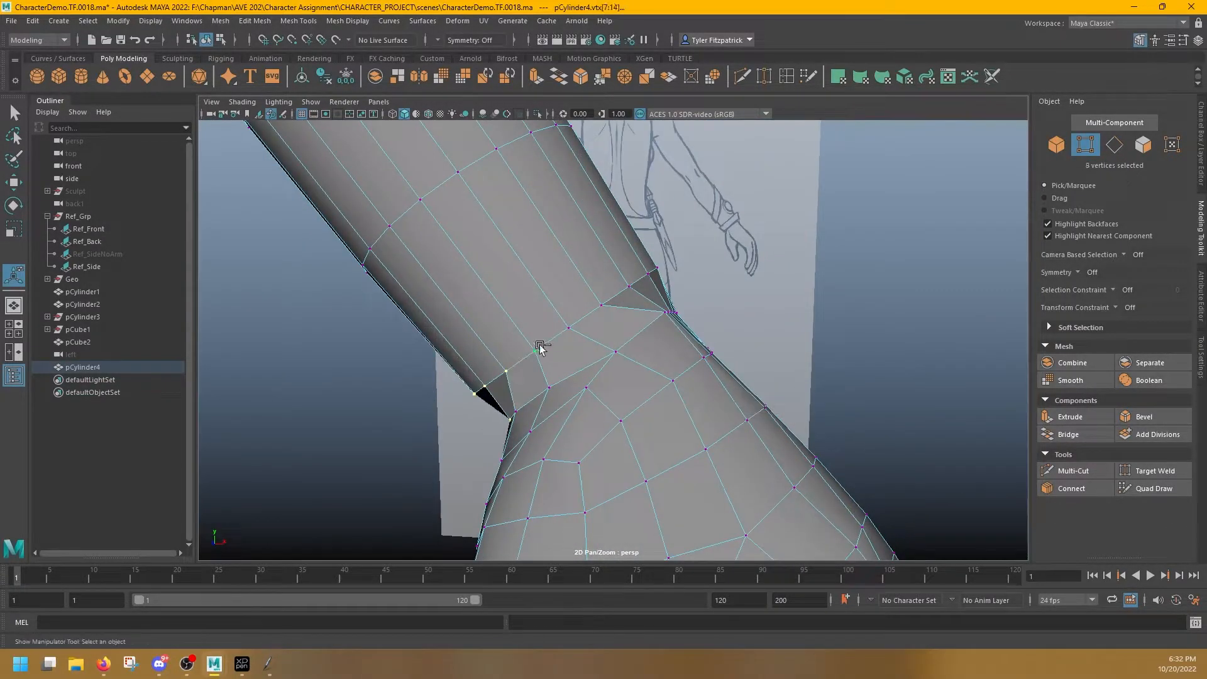
Select the edge loop at the forearm's lower end and scale it to even out the wrist
{"action": "mouse_move", "coordinate": [782, 304]}
{"action": "left_mouse_down", "text": "alt"}
{"action": "mouse_move", "coordinate": [634, 310]}
{"action": "mouse_move", "coordinate": [553, 288]}
{"action": "mouse_move", "coordinate": [640, 316]}
{"action": "mouse_move", "coordinate": [598, 323]}
{"action": "mouse_move", "coordinate": [604, 248]}
{"action": "mouse_move", "coordinate": [620, 266]}
{"action": "mouse_move", "coordinate": [755, 302]}
{"action": "mouse_move", "coordinate": [603, 276]}
{"action": "left_mouse_up", "text": "alt"}
{"action": "key", "text": "r"}
{"action": "right_click", "coordinate": [620, 266], "text": "ctrl+shift"}
{"action": "key", "text": "q"}
{"action": "left_click", "coordinate": [800, 305]}
{"action": "key", "text": "r"}
{"action": "right_click_drag", "start_coordinate": [501, 261], "coordinate": [500, 225]}
{"action": "double_click", "coordinate": [585, 268]}
{"action": "left_click_drag", "start_coordinate": [584, 267], "coordinate": [659, 406], "text": "alt"}
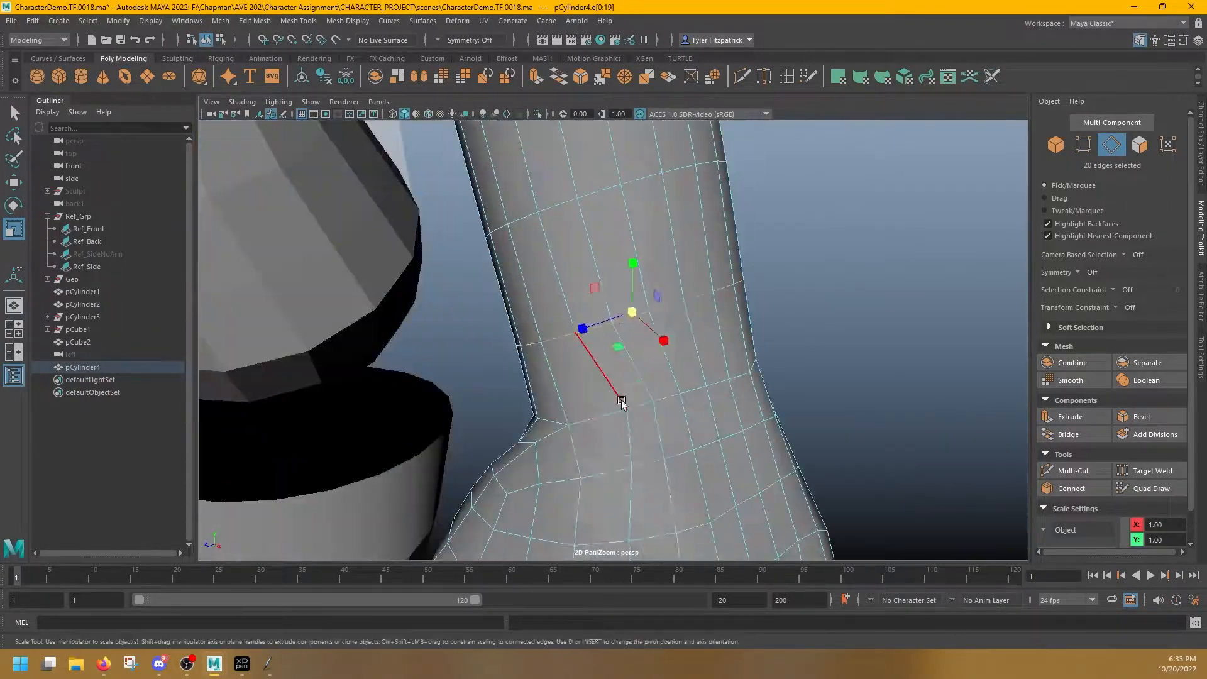
Repeat Average Vertices around the wrist to even out the edge flow into the hand
{"action": "key", "text": "g"}
{"action": "left_click_drag", "start_coordinate": [811, 375], "coordinate": [539, 393], "text": "alt"}
{"action": "key", "text": "g"}
{"action": "key", "text": "w"}
{"action": "left_click", "coordinate": [505, 418]}
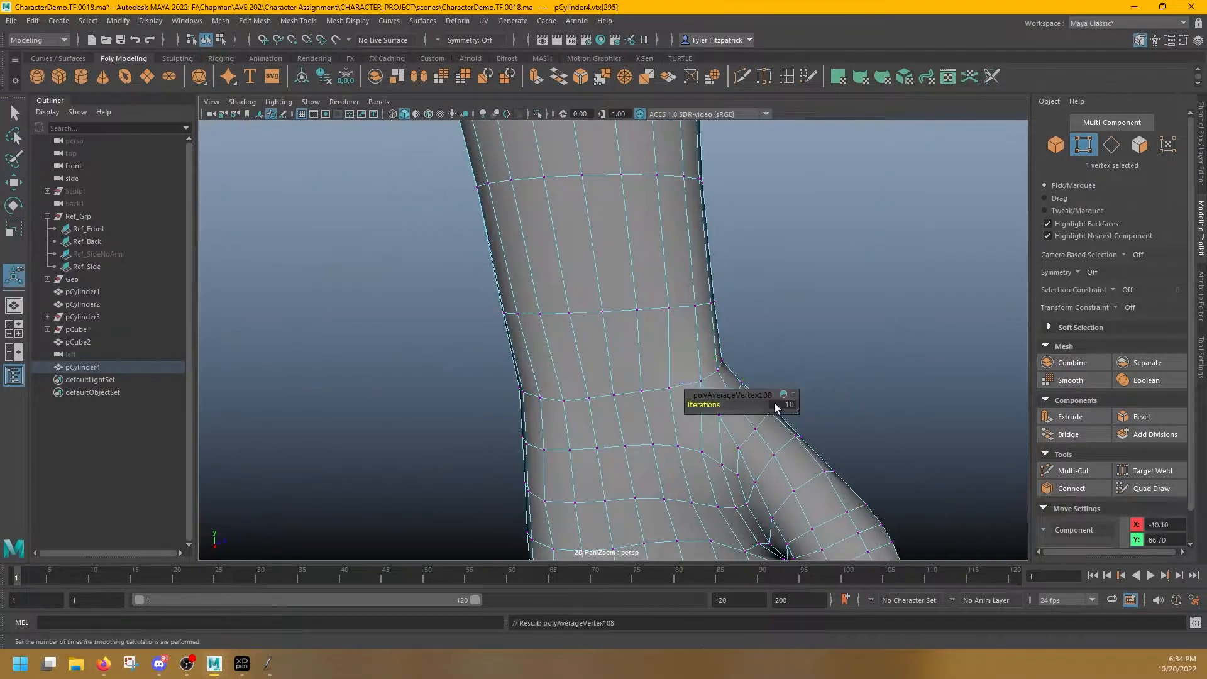
{"action": "left_click_drag", "start_coordinate": [782, 399], "coordinate": [647, 316], "text": "alt"}
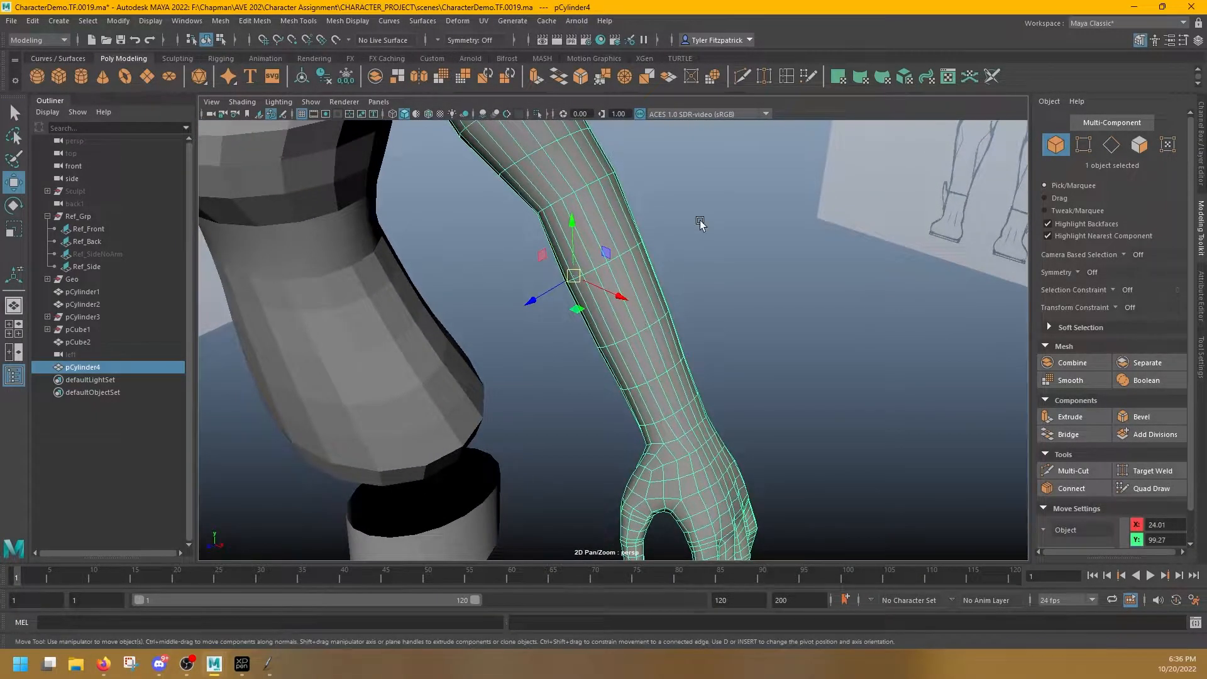
{"action": "left_click", "coordinate": [742, 76]}
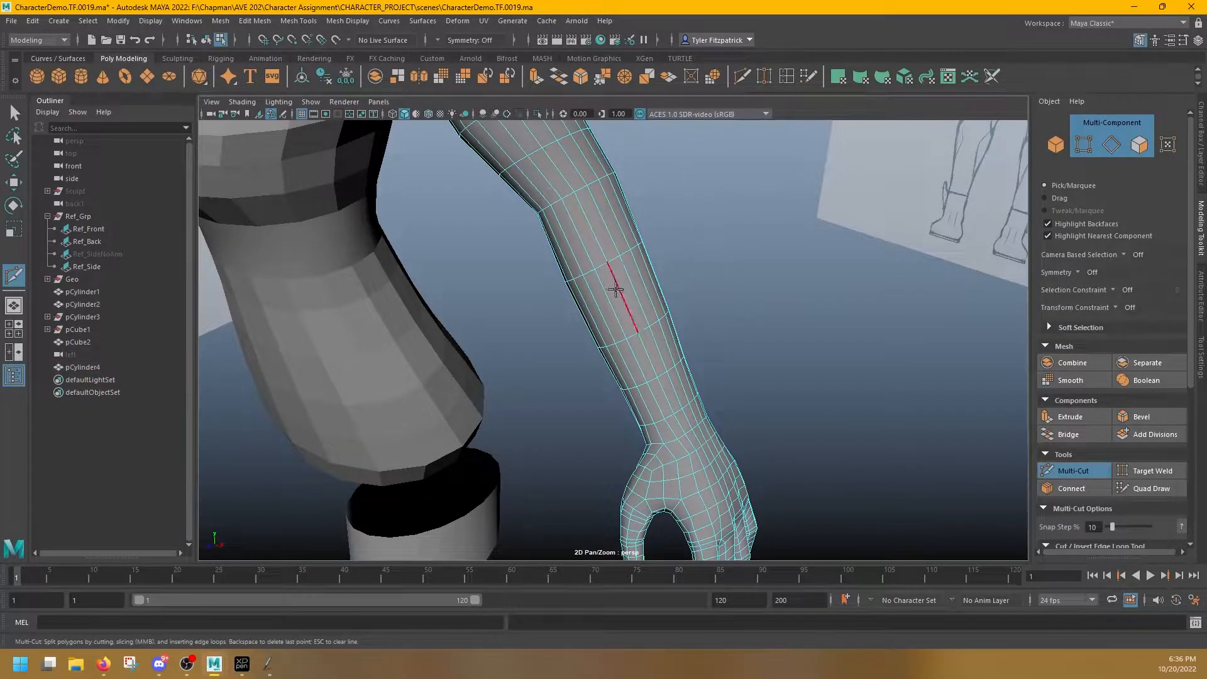
{"action": "left_click", "coordinate": [795, 75]}
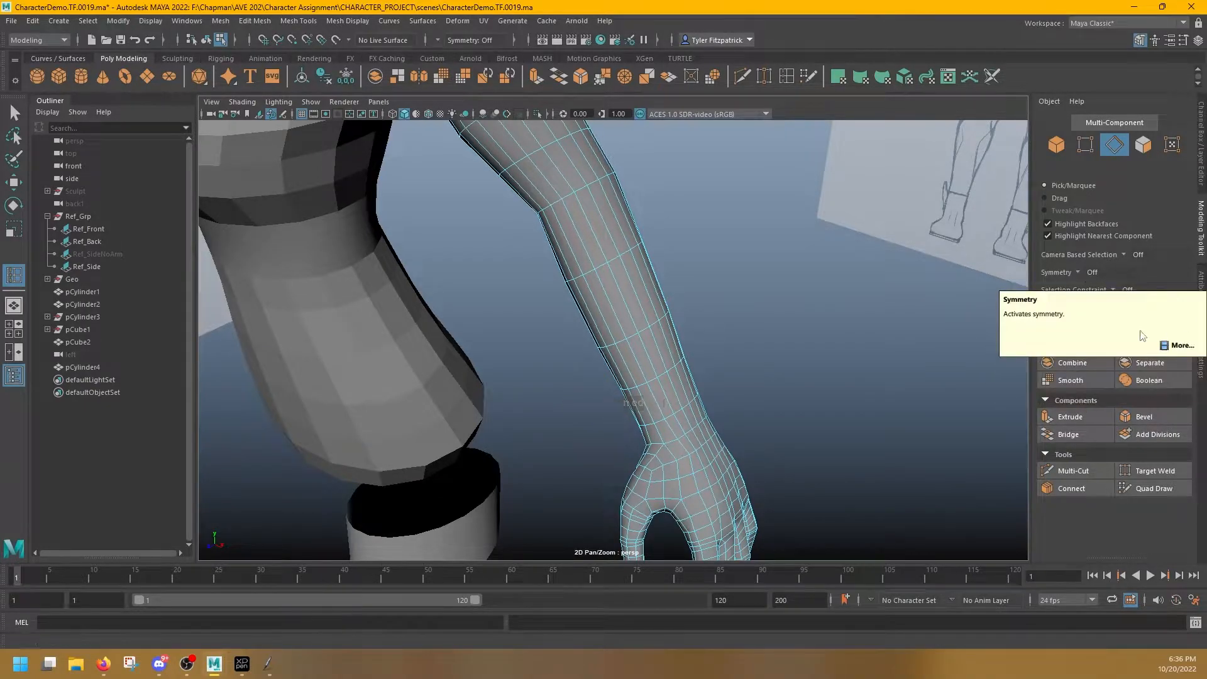
{"action": "left_click", "coordinate": [1201, 371]}
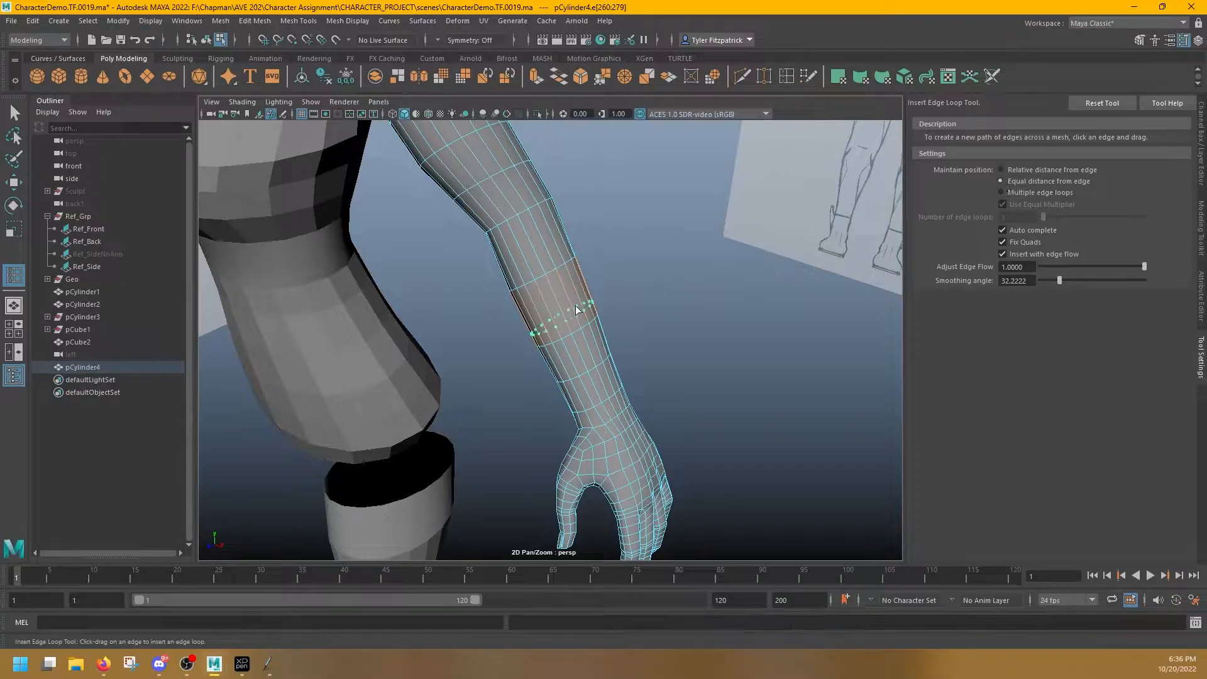
{"action": "left_click", "coordinate": [1006, 170]}
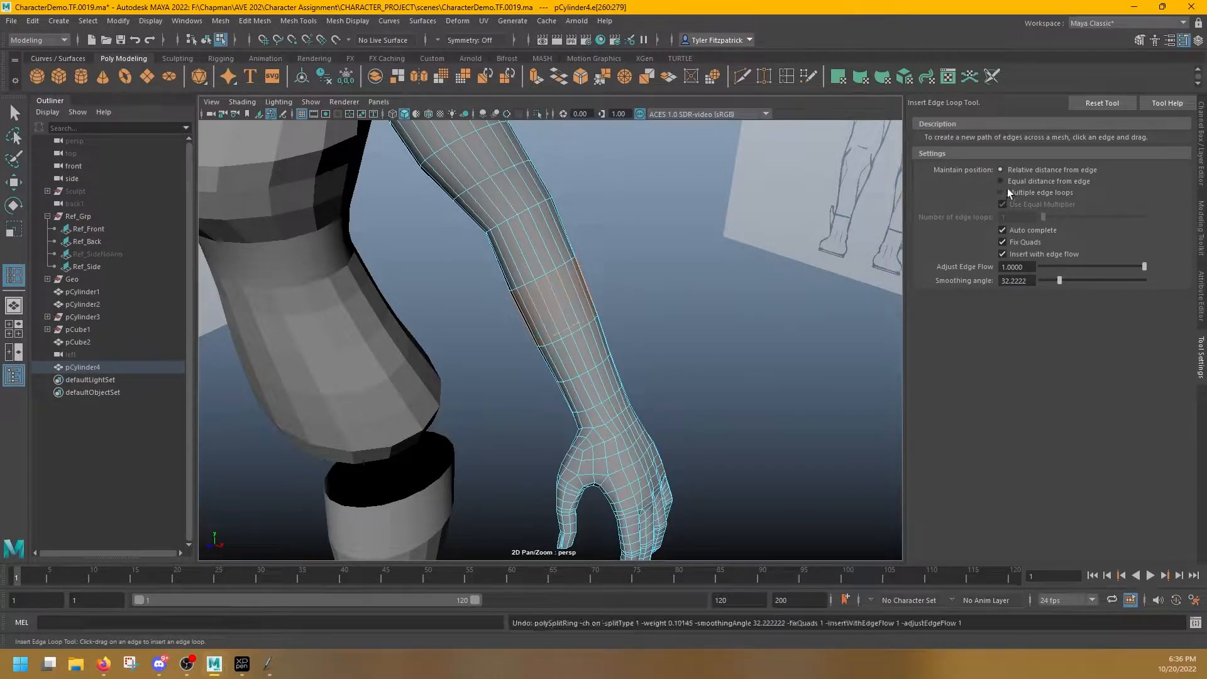
{"action": "scroll", "coordinate": [629, 270], "scroll_direction": "up", "scroll_amount": 6}
{"action": "scroll", "coordinate": [722, 203], "scroll_direction": "down", "scroll_amount": 3}
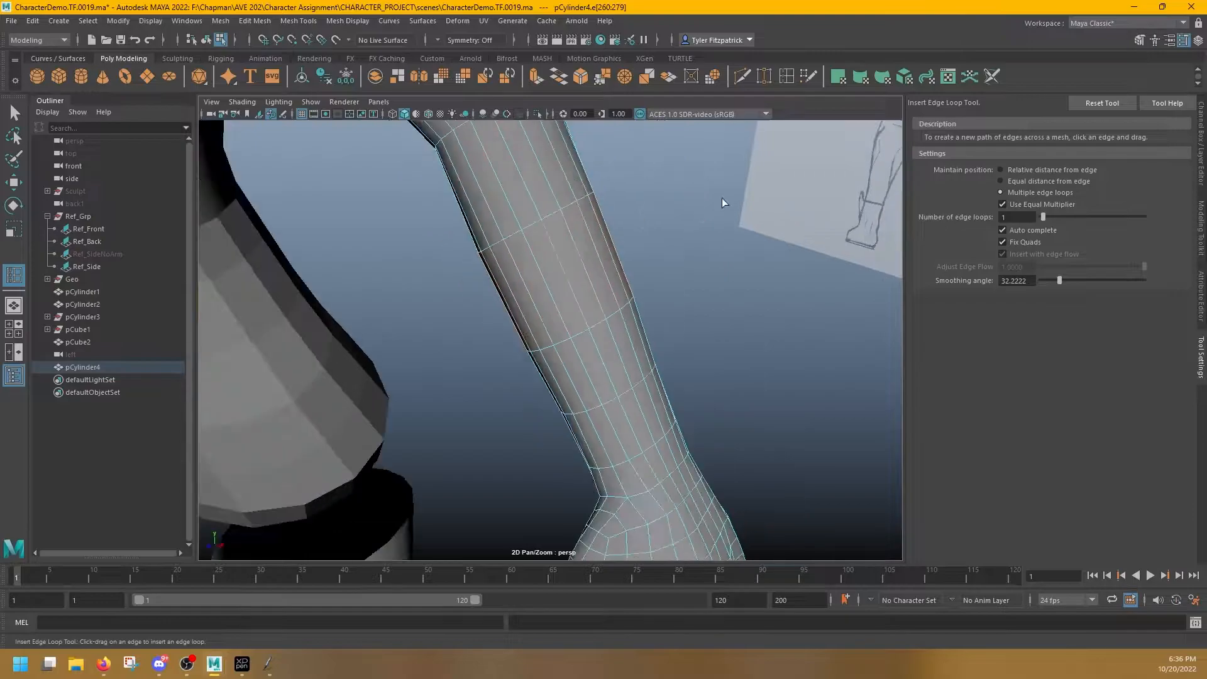
Insert centred edge loops across the widest spans of the forearm below the elbow with Multi-Cut
{"action": "key", "text": "ctrl+shift+x"}
{"action": "middle_click", "coordinate": [571, 286], "text": "ctrl"}
{"action": "middle_click", "coordinate": [561, 186], "text": "ctrl"}
{"action": "left_click_drag", "start_coordinate": [599, 222], "coordinate": [658, 291], "text": "alt"}
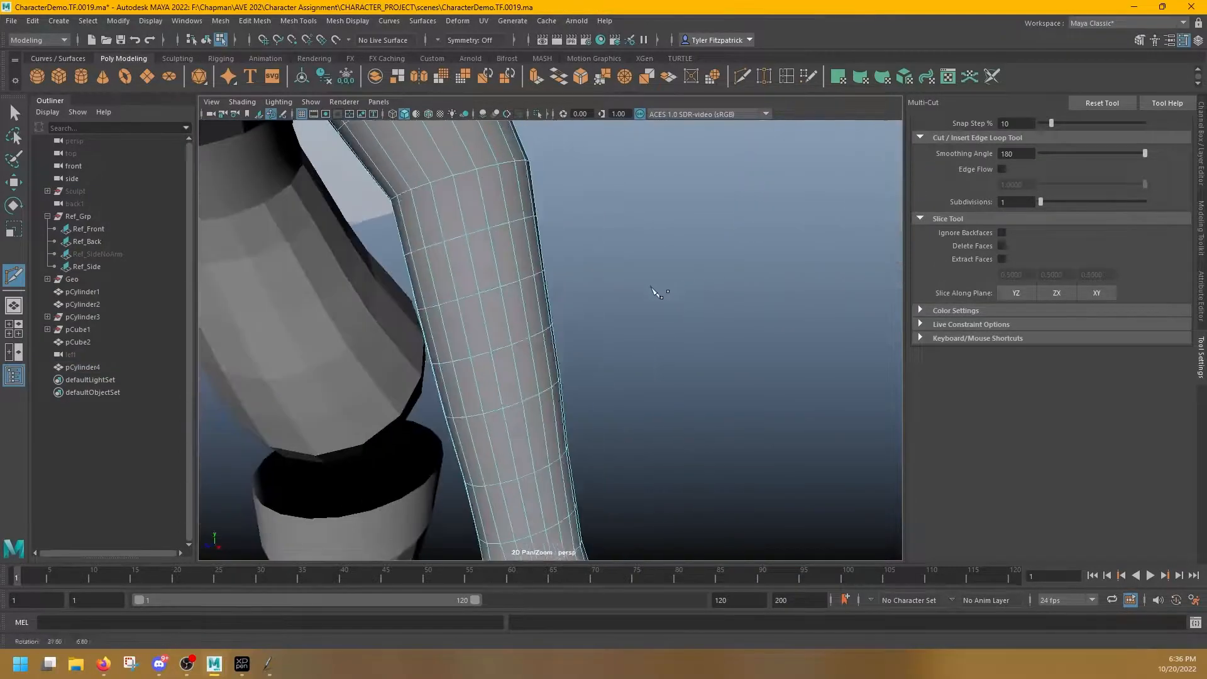
{"action": "key", "text": "q"}
{"action": "key", "text": "r"}
{"action": "double_click", "coordinate": [460, 239]}
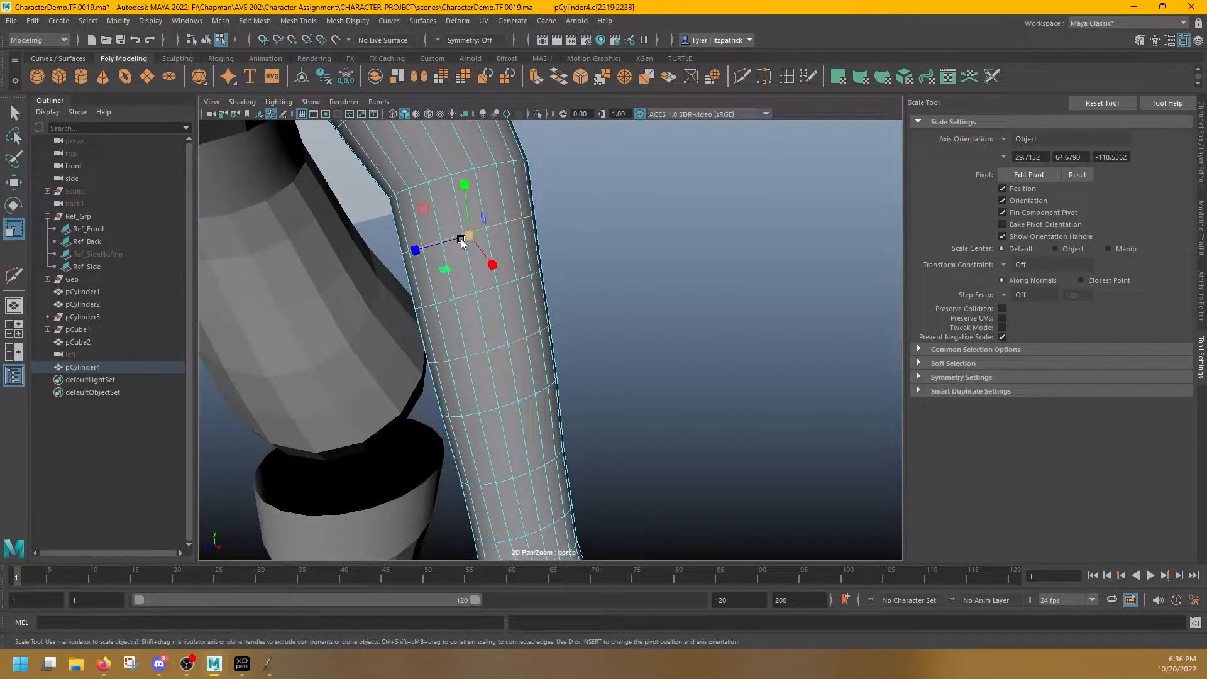
{"action": "left_click_drag", "start_coordinate": [462, 239], "coordinate": [740, 359], "text": "alt"}
{"action": "key", "text": "q"}
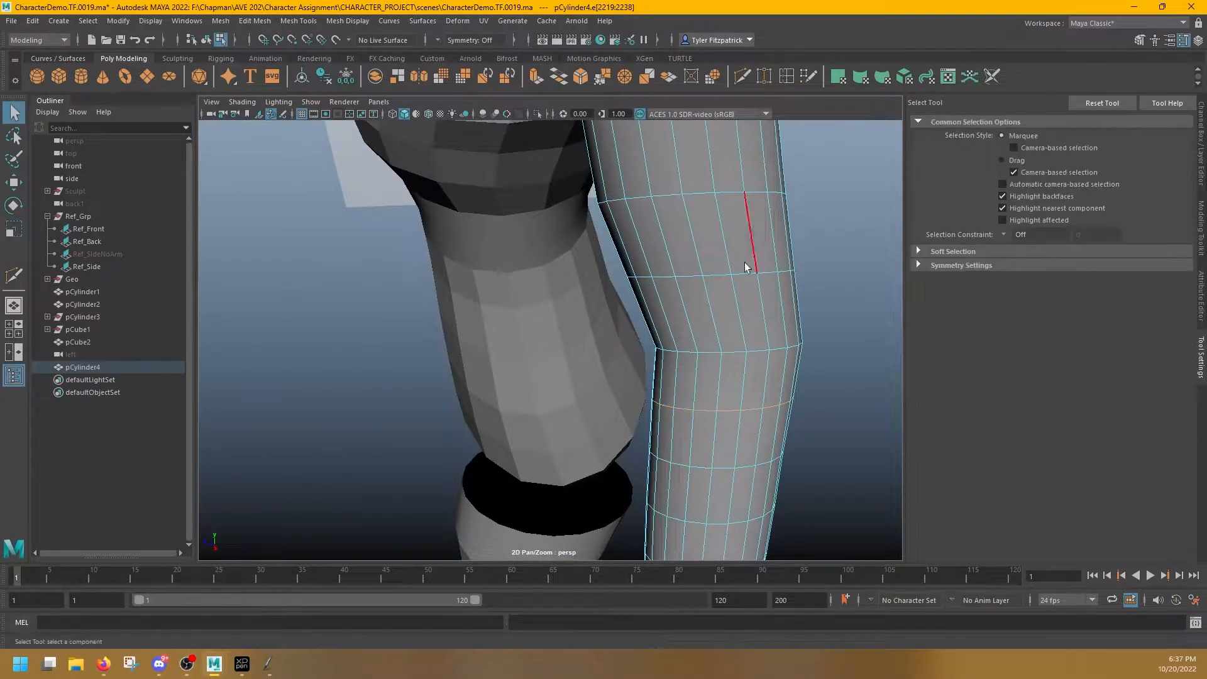
Add supporting edge loops on either side of the elbow bend and return the arm to object mode
{"action": "right_click_drag", "start_coordinate": [797, 277], "coordinate": [630, 431], "text": "shift"}
{"action": "left_click_drag", "start_coordinate": [735, 353], "coordinate": [812, 348], "text": "alt"}
{"action": "key", "text": "q"}
{"action": "key", "text": "F8"}
{"action": "right_click_drag", "start_coordinate": [666, 395], "coordinate": [818, 379], "text": "alt"}
{"action": "middle_click_drag", "start_coordinate": [817, 377], "coordinate": [628, 397], "text": "alt"}
{"action": "left_click_drag", "start_coordinate": [628, 398], "coordinate": [674, 322], "text": "alt"}
{"action": "left_click_drag", "start_coordinate": [716, 371], "coordinate": [605, 361], "text": "alt"}
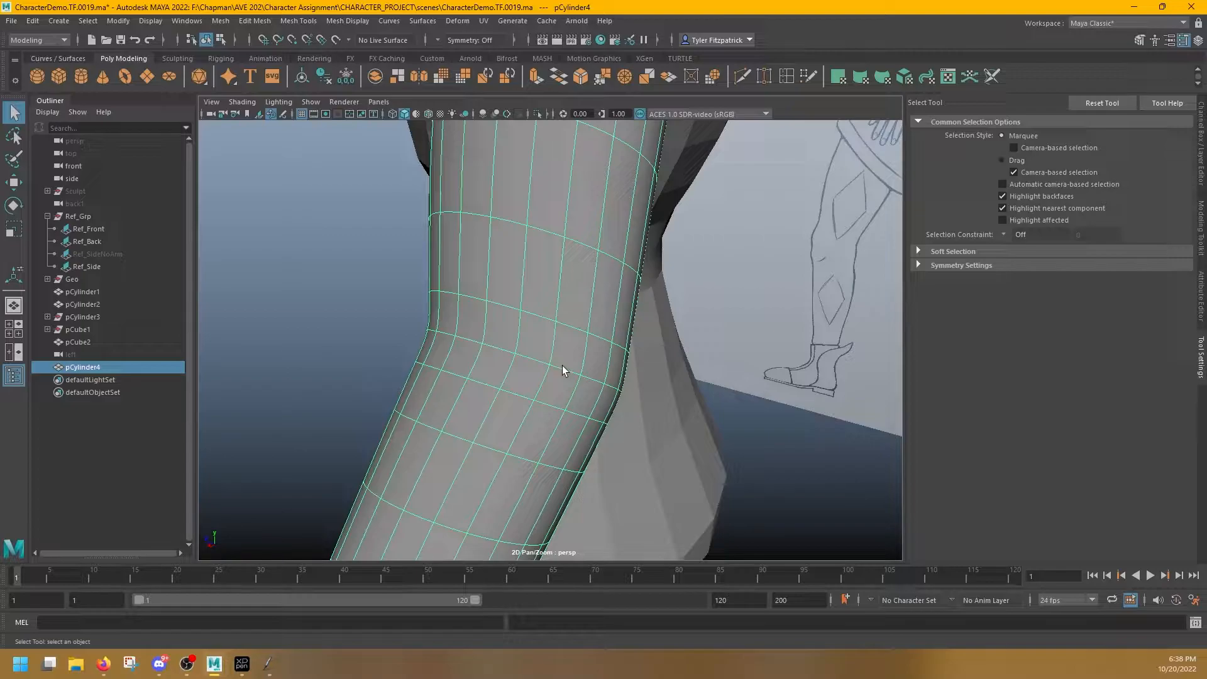
Examine the arm's shape from several angles and how the torso mesh lines up with the shoulder opening
{"action": "left_click_drag", "start_coordinate": [562, 365], "coordinate": [566, 381], "text": "alt"}
{"action": "left_click_drag", "start_coordinate": [591, 352], "coordinate": [552, 347], "text": "alt"}
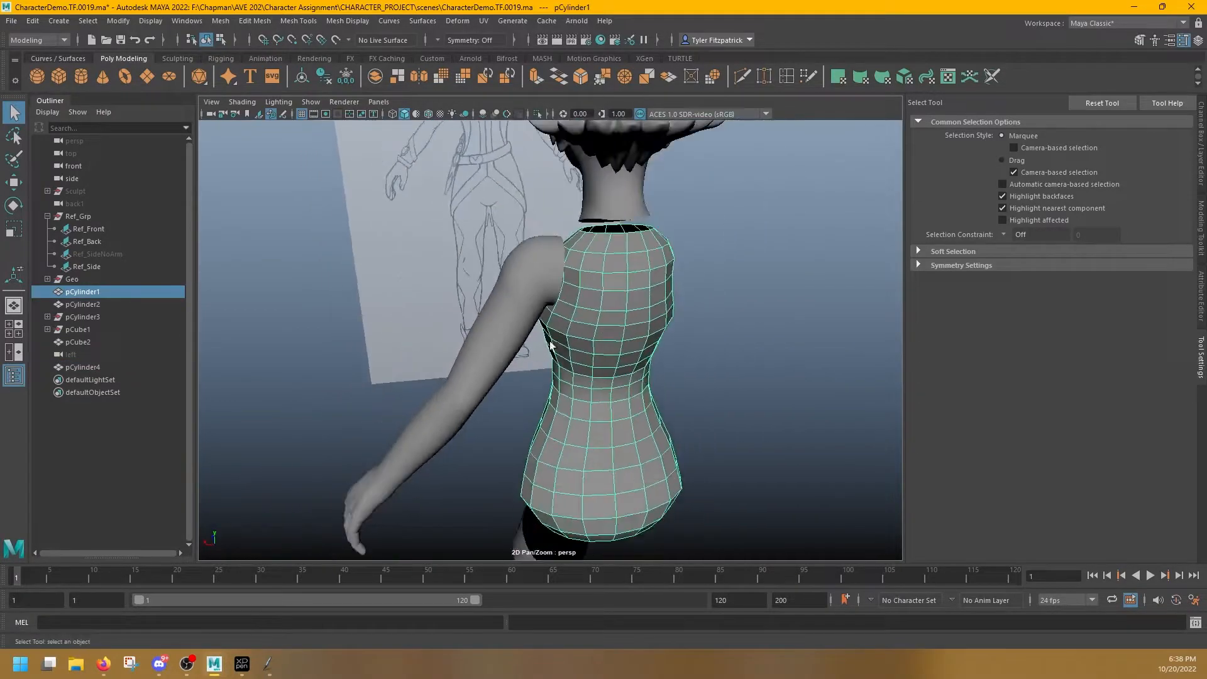
{"action": "mouse_move", "coordinate": [467, 416]}
{"action": "left_mouse_down", "text": "alt"}
{"action": "mouse_move", "coordinate": [500, 408]}
{"action": "mouse_move", "coordinate": [556, 291]}
{"action": "left_mouse_up", "text": "alt"}
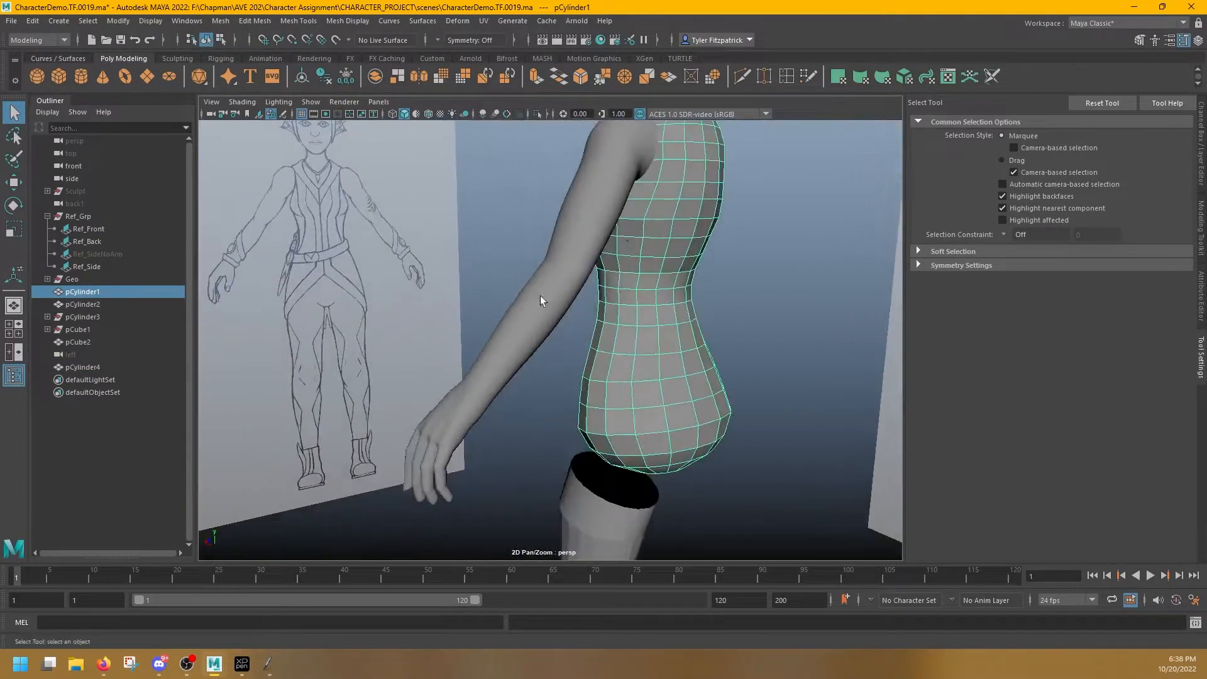
{"action": "left_click_drag", "start_coordinate": [641, 274], "coordinate": [566, 286], "text": "alt"}
{"action": "middle_click_drag", "start_coordinate": [566, 286], "coordinate": [504, 437], "text": "alt"}
{"action": "right_click_drag", "start_coordinate": [574, 251], "coordinate": [635, 277], "text": "alt"}
{"action": "middle_click_drag", "start_coordinate": [588, 315], "coordinate": [620, 425], "text": "alt"}
{"action": "mouse_move", "coordinate": [634, 305]}
{"action": "left_mouse_down", "text": "alt"}
{"action": "mouse_move", "coordinate": [694, 324]}
{"action": "mouse_move", "coordinate": [640, 320]}
{"action": "left_mouse_up", "text": "alt"}
{"action": "right_click", "coordinate": [640, 319]}
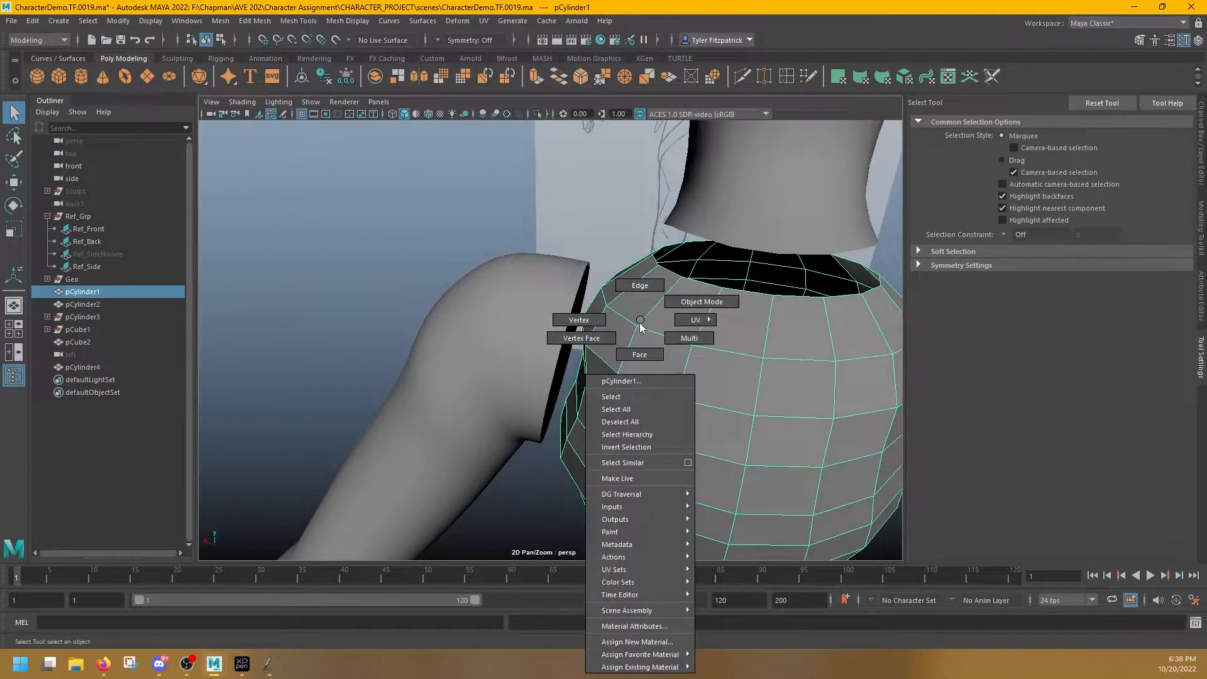
{"action": "right_click_drag", "start_coordinate": [641, 324], "coordinate": [659, 368]}
{"action": "left_click_drag", "start_coordinate": [689, 374], "coordinate": [624, 291], "text": "alt"}
{"action": "right_click_drag", "start_coordinate": [641, 261], "coordinate": [677, 241]}
{"action": "mouse_move", "coordinate": [632, 342]}
{"action": "left_mouse_down", "text": "alt"}
{"action": "mouse_move", "coordinate": [658, 245]}
{"action": "mouse_move", "coordinate": [628, 312]}
{"action": "mouse_move", "coordinate": [721, 301]}
{"action": "mouse_move", "coordinate": [836, 315]}
{"action": "mouse_move", "coordinate": [620, 337]}
{"action": "mouse_move", "coordinate": [649, 390]}
{"action": "mouse_move", "coordinate": [634, 325]}
{"action": "left_mouse_up", "text": "alt"}
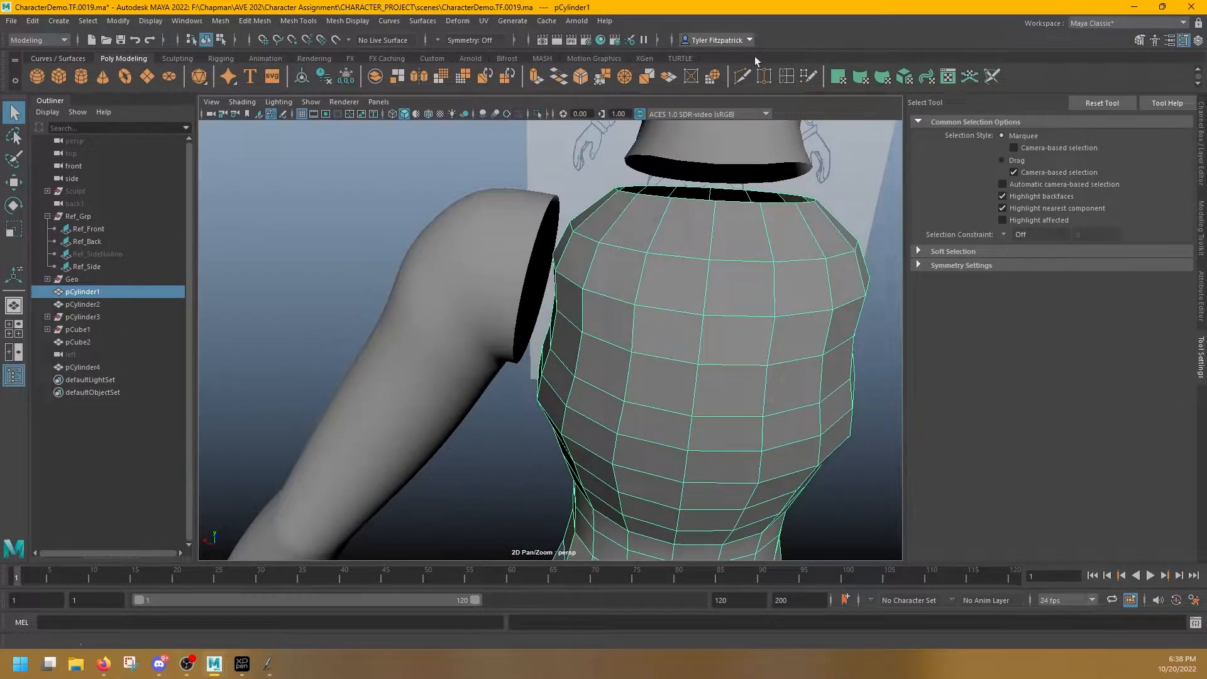
Insert additional horizontal edge loops across the upper torso with Multi-Cut
{"action": "left_click", "coordinate": [743, 77]}
{"action": "left_click_drag", "start_coordinate": [590, 432], "coordinate": [649, 354], "text": "alt"}
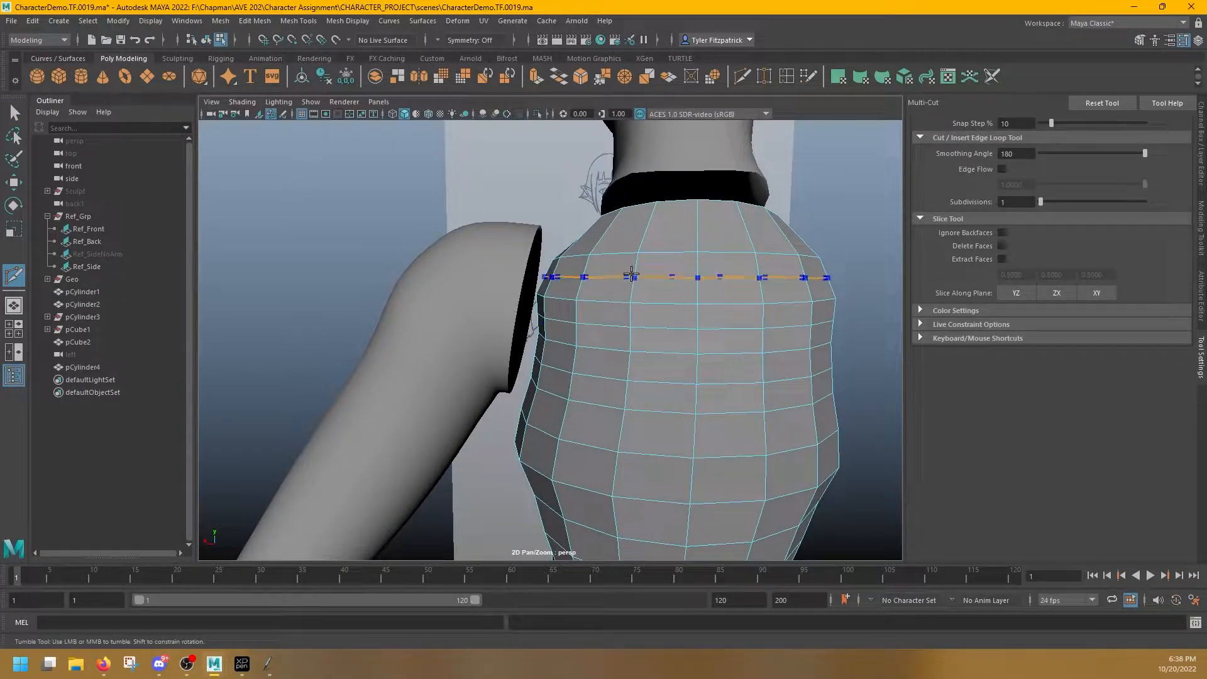
{"action": "left_click", "coordinate": [698, 230], "text": "ctrl"}
{"action": "left_click_drag", "start_coordinate": [698, 257], "coordinate": [631, 262], "text": "alt"}
{"action": "key", "text": "q"}
{"action": "key", "text": "space"}
{"action": "left_click", "coordinate": [742, 76]}
{"action": "left_click", "coordinate": [514, 373], "text": "ctrl"}
{"action": "left_click", "coordinate": [511, 418], "text": "ctrl"}
{"action": "key", "text": "q"}
Scale five of the upper torso's edge loops slightly in the side view to fit the reference outline
{"action": "double_click", "coordinate": [604, 427]}
{"action": "key", "text": "r"}
{"action": "left_click_drag", "start_coordinate": [575, 425], "coordinate": [579, 426]}
{"action": "double_click", "coordinate": [604, 378]}
{"action": "left_click_drag", "start_coordinate": [586, 378], "coordinate": [590, 380]}
{"action": "double_click", "coordinate": [606, 308]}
{"action": "left_click_drag", "start_coordinate": [622, 305], "coordinate": [626, 305]}
{"action": "double_click", "coordinate": [660, 208]}
{"action": "left_click_drag", "start_coordinate": [668, 208], "coordinate": [671, 209]}
{"action": "middle_click_drag", "start_coordinate": [671, 209], "coordinate": [631, 303], "text": "alt"}
{"action": "double_click", "coordinate": [635, 216]}
{"action": "left_click_drag", "start_coordinate": [643, 215], "coordinate": [647, 217]}
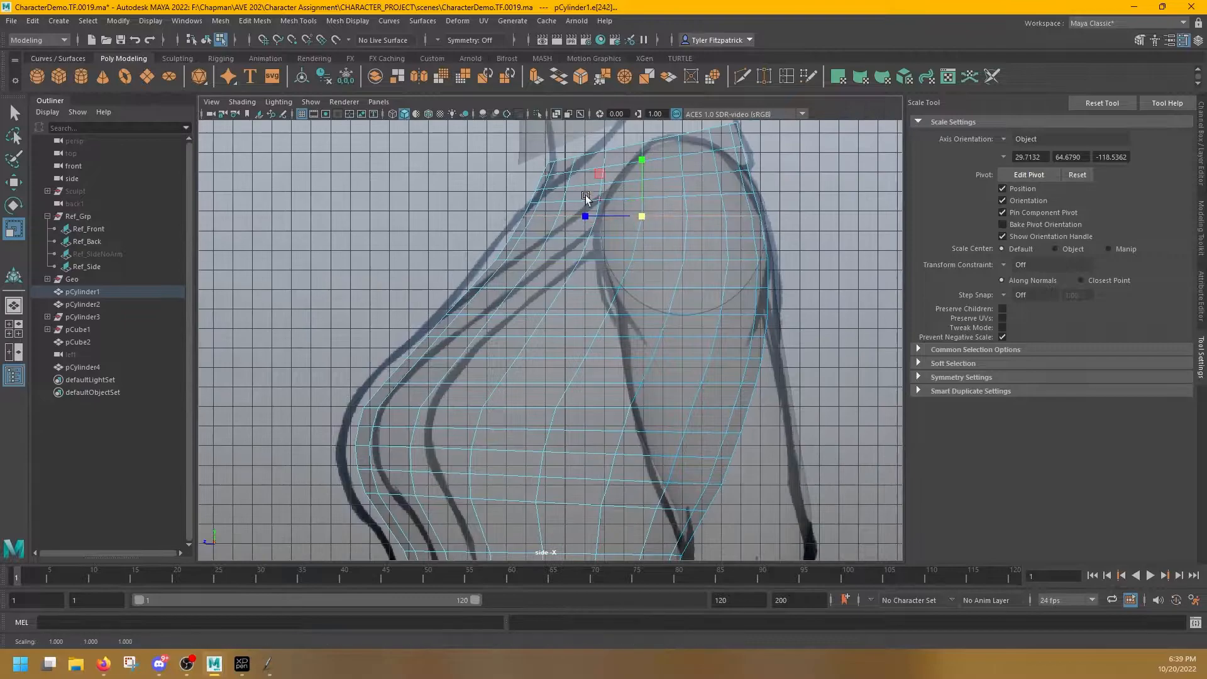
Activate the Move tool on the torso in the perspective view and turn on Object X symmetry
{"action": "key", "text": "space"}
{"action": "key", "text": "space"}
{"action": "left_click_drag", "start_coordinate": [664, 342], "coordinate": [584, 381], "text": "alt"}
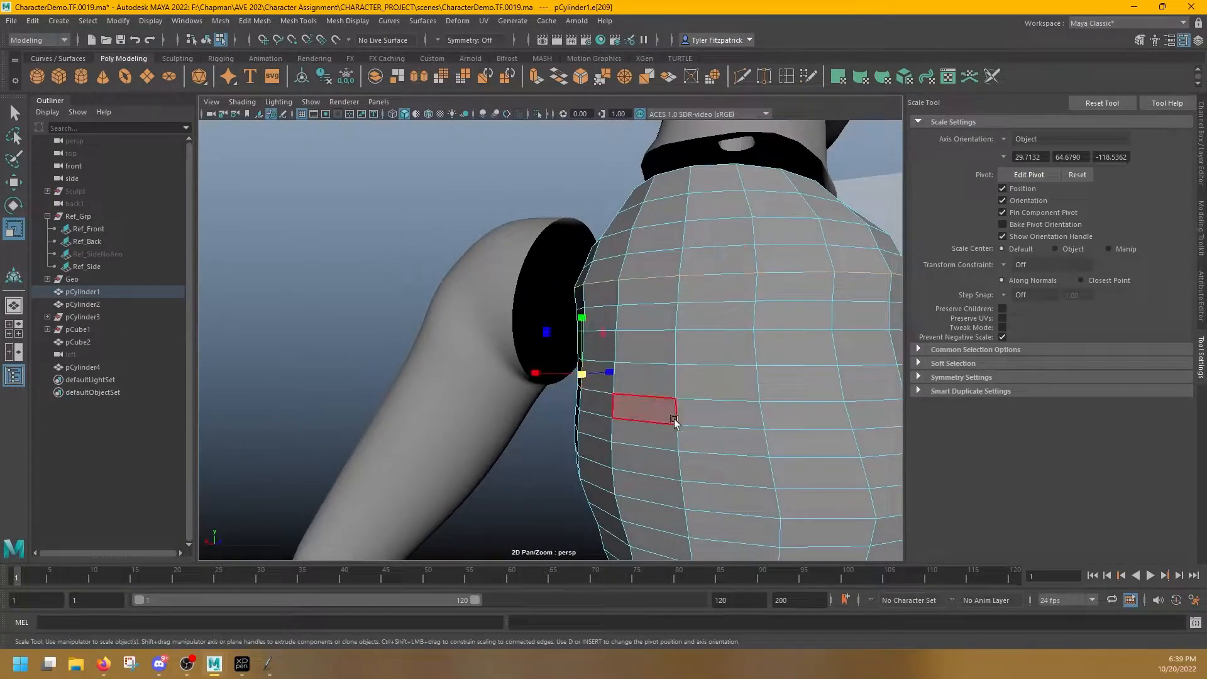
{"action": "left_click_drag", "start_coordinate": [673, 420], "coordinate": [684, 410], "text": "alt"}
{"action": "left_click_drag", "start_coordinate": [628, 351], "coordinate": [607, 376], "text": "alt"}
{"action": "left_click_drag", "start_coordinate": [738, 399], "coordinate": [660, 455], "text": "alt"}
{"action": "key", "text": "w"}
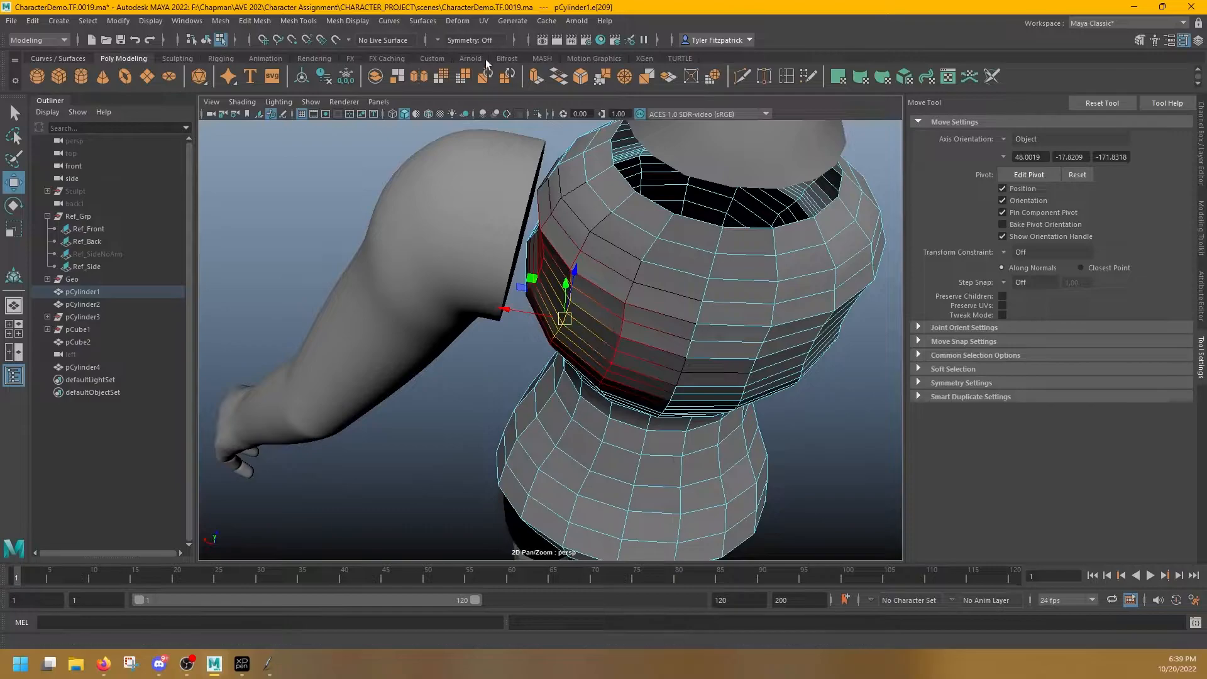
{"action": "left_click", "coordinate": [442, 41]}
{"action": "left_click", "coordinate": [484, 129]}
Try to move the torso edges beside the shoulder opening, and undo the changes
{"action": "left_click_drag", "start_coordinate": [528, 302], "coordinate": [485, 346], "text": "alt"}
{"action": "left_click_drag", "start_coordinate": [490, 346], "coordinate": [567, 290], "text": "alt"}
{"action": "left_click", "coordinate": [590, 239]}
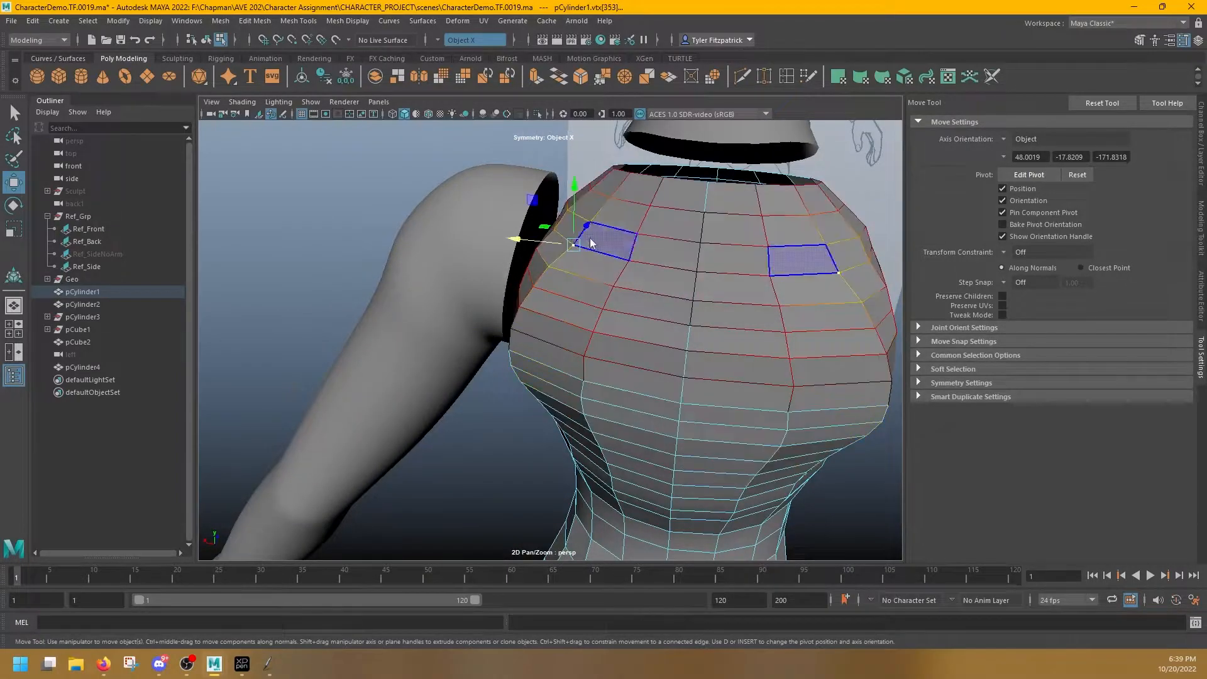
{"action": "right_click", "coordinate": [591, 242]}
{"action": "left_click_drag", "start_coordinate": [592, 242], "coordinate": [518, 170], "text": "alt"}
{"action": "left_click_drag", "start_coordinate": [538, 228], "coordinate": [539, 330], "text": "alt"}
{"action": "left_click", "coordinate": [498, 301]}
{"action": "left_click_drag", "start_coordinate": [486, 298], "coordinate": [626, 319]}
{"action": "key", "text": "ctrl+z"}
{"action": "key", "text": "ctrl+z"}
Insert mirrored vertical edge loops through the torso from the neck opening down with Multi-Cut
{"action": "left_click", "coordinate": [537, 277]}
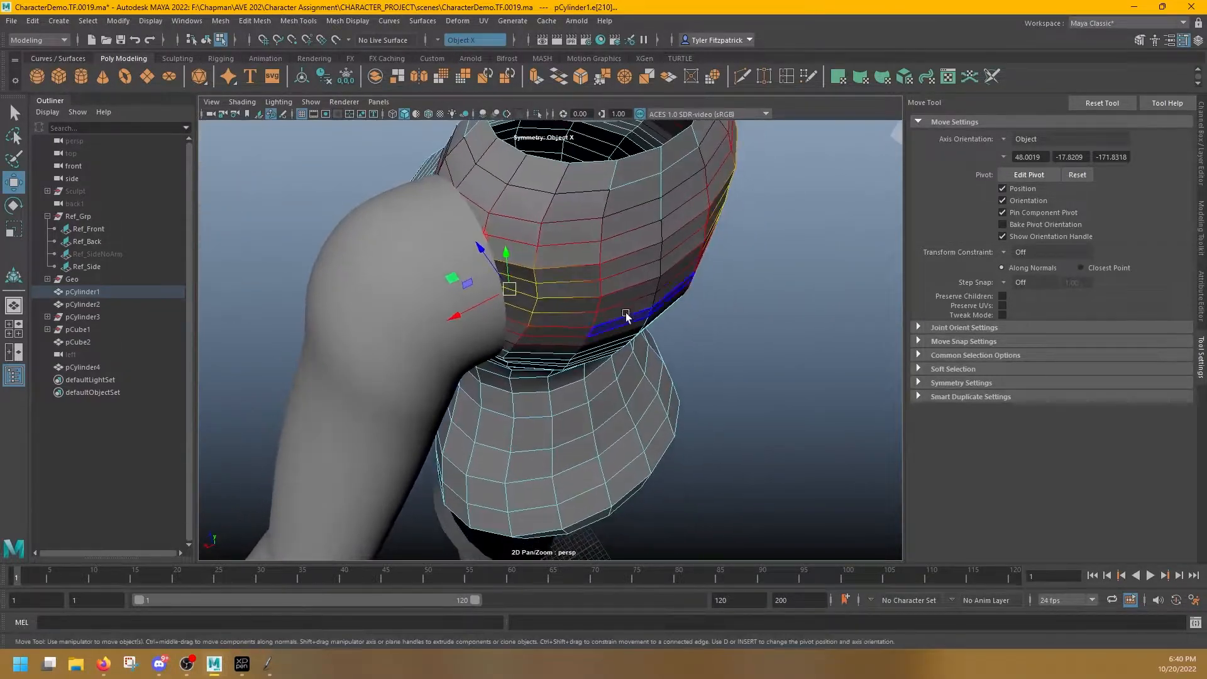
{"action": "left_click", "coordinate": [742, 77]}
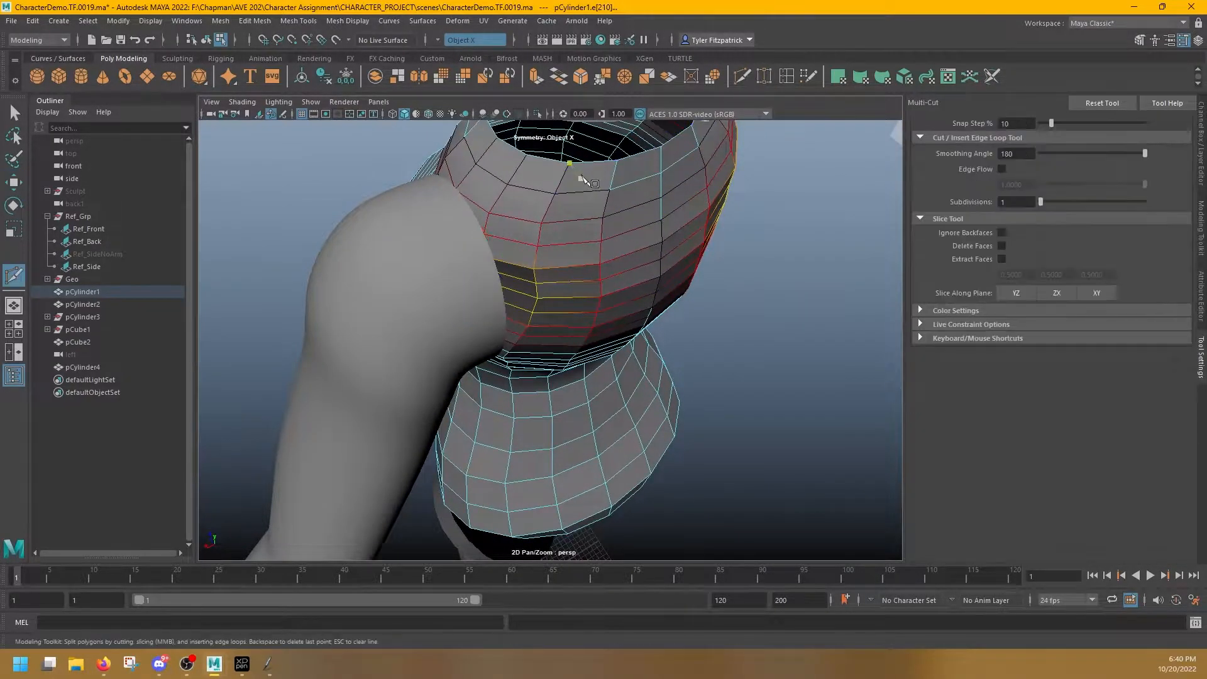
{"action": "left_click", "coordinate": [592, 162], "text": "ctrl"}
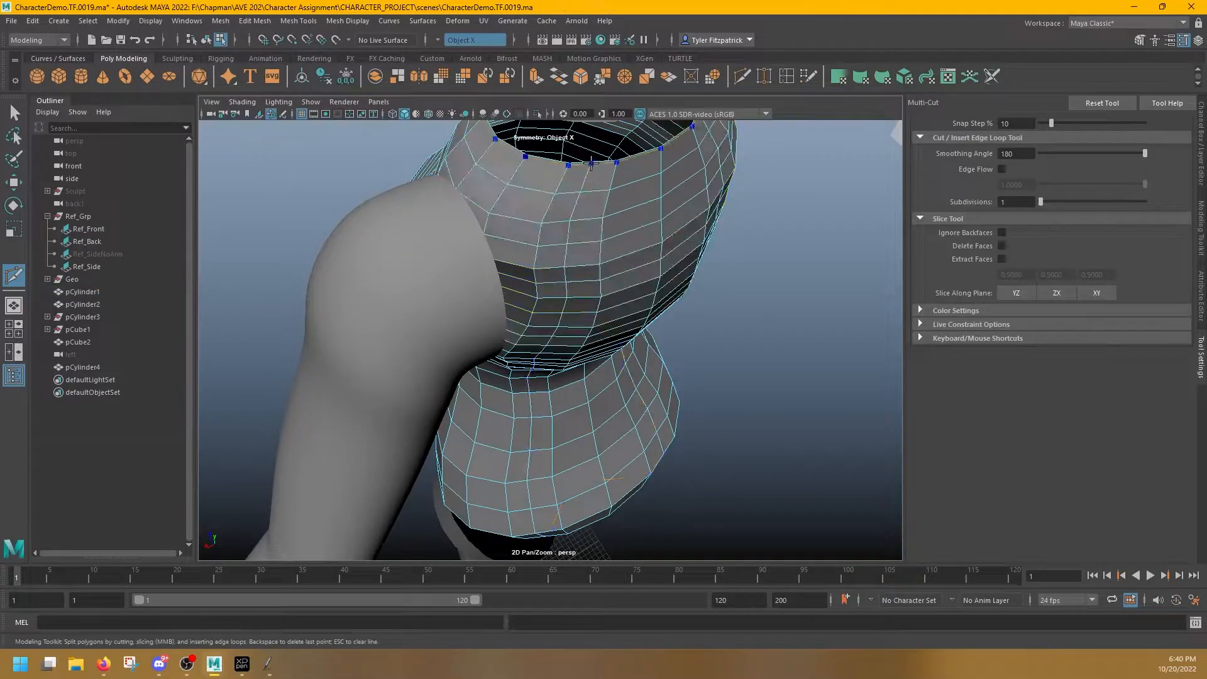
{"action": "left_click_drag", "start_coordinate": [613, 219], "coordinate": [499, 239], "text": "alt"}
{"action": "left_click_drag", "start_coordinate": [362, 260], "coordinate": [463, 230], "text": "alt"}
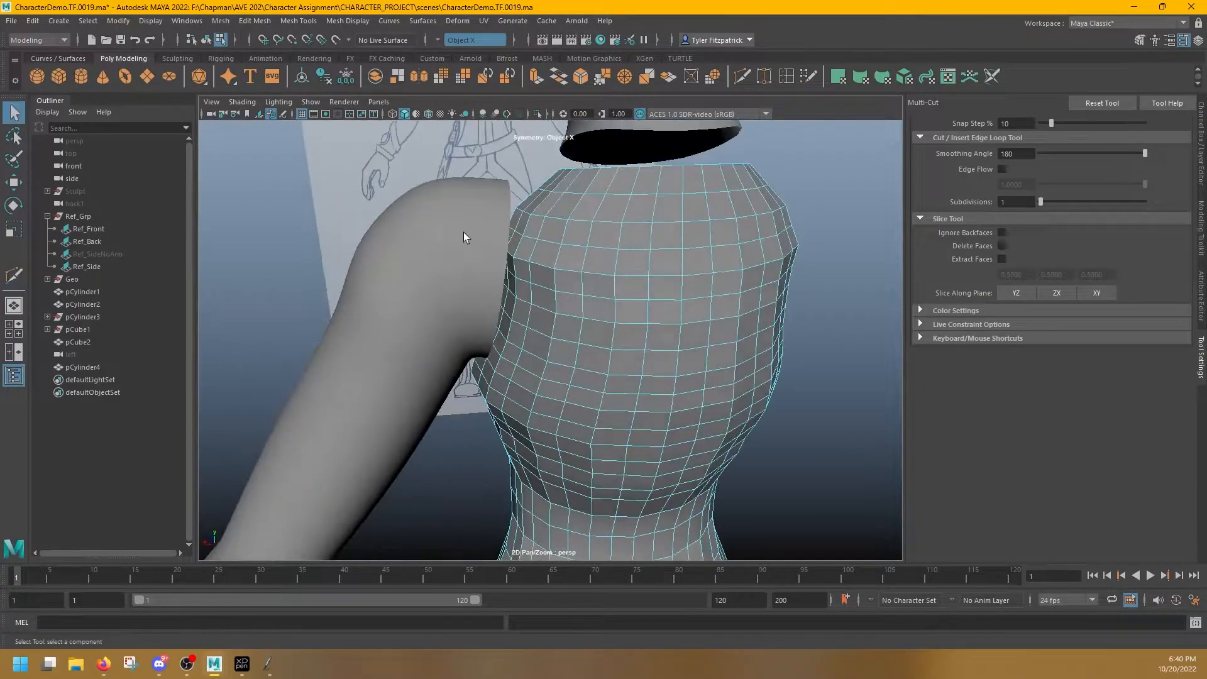
Move individual edges and vertices on the torso near the shoulder to start a rounded flow for the armhole
{"action": "key", "text": "q"}
{"action": "left_click", "coordinate": [557, 315]}
{"action": "left_click_drag", "start_coordinate": [557, 315], "coordinate": [586, 287], "text": "alt"}
{"action": "key", "text": "w"}
{"action": "left_click_drag", "start_coordinate": [601, 352], "coordinate": [575, 358], "text": "alt"}
{"action": "left_click", "coordinate": [540, 261]}
{"action": "left_click_drag", "start_coordinate": [540, 320], "coordinate": [712, 471], "text": "alt"}
{"action": "left_click", "coordinate": [510, 370]}
{"action": "left_click_drag", "start_coordinate": [511, 370], "coordinate": [515, 314], "text": "alt"}
{"action": "left_click", "coordinate": [479, 230]}
{"action": "left_click_drag", "start_coordinate": [479, 231], "coordinate": [484, 235]}
{"action": "left_click", "coordinate": [529, 318]}
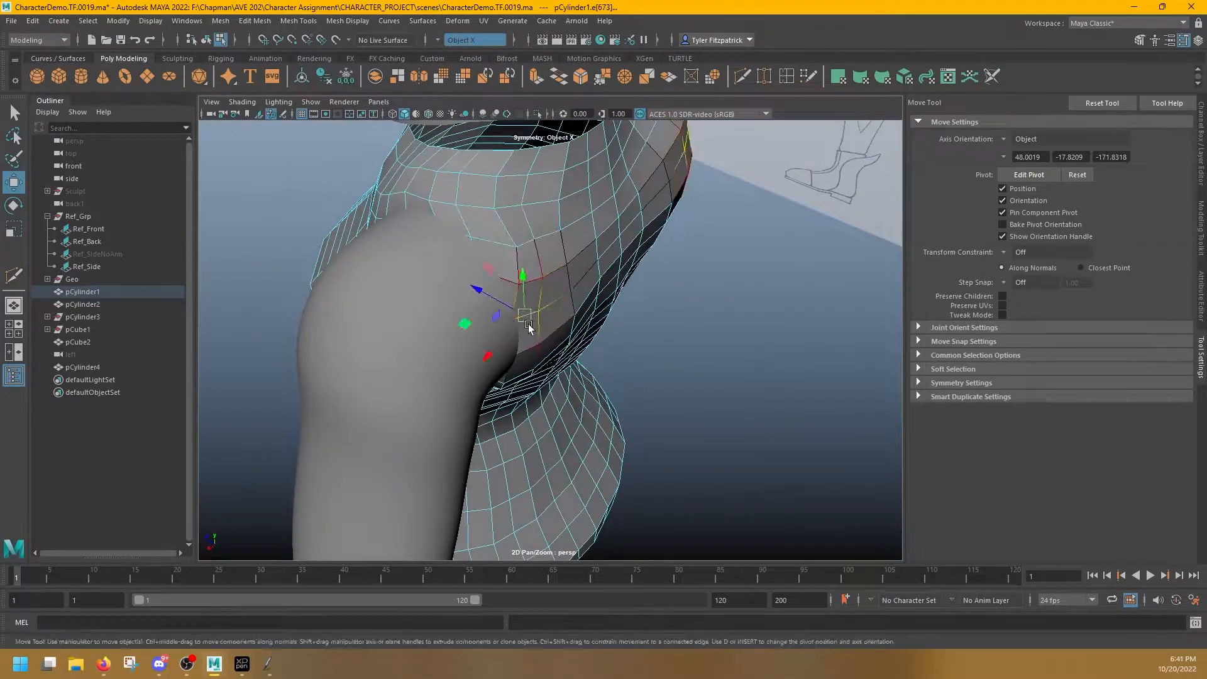
Reposition more torso points around the armhole to even out its flow, and return to object mode
{"action": "left_click_drag", "start_coordinate": [527, 324], "coordinate": [453, 283], "text": "alt"}
{"action": "left_click", "coordinate": [556, 218]}
{"action": "left_click_drag", "start_coordinate": [556, 218], "coordinate": [825, 283]}
{"action": "left_click", "coordinate": [576, 303]}
{"action": "left_click", "coordinate": [597, 369]}
{"action": "left_click_drag", "start_coordinate": [674, 277], "coordinate": [705, 377], "text": "alt"}
{"action": "key", "text": "F8"}
{"action": "left_click", "coordinate": [760, 361]}
{"action": "key", "text": "F8"}
{"action": "left_click_drag", "start_coordinate": [547, 412], "coordinate": [577, 303], "text": "alt"}
{"action": "left_click", "coordinate": [340, 359]}
{"action": "key", "text": "F8"}
{"action": "key", "text": "F8"}
Show the Ref_SideNoArm reference plane and hide Ref_Side
{"action": "key", "text": "space"}
{"action": "key", "text": "space"}
{"action": "left_click", "coordinate": [532, 117]}
{"action": "left_click", "coordinate": [115, 253]}
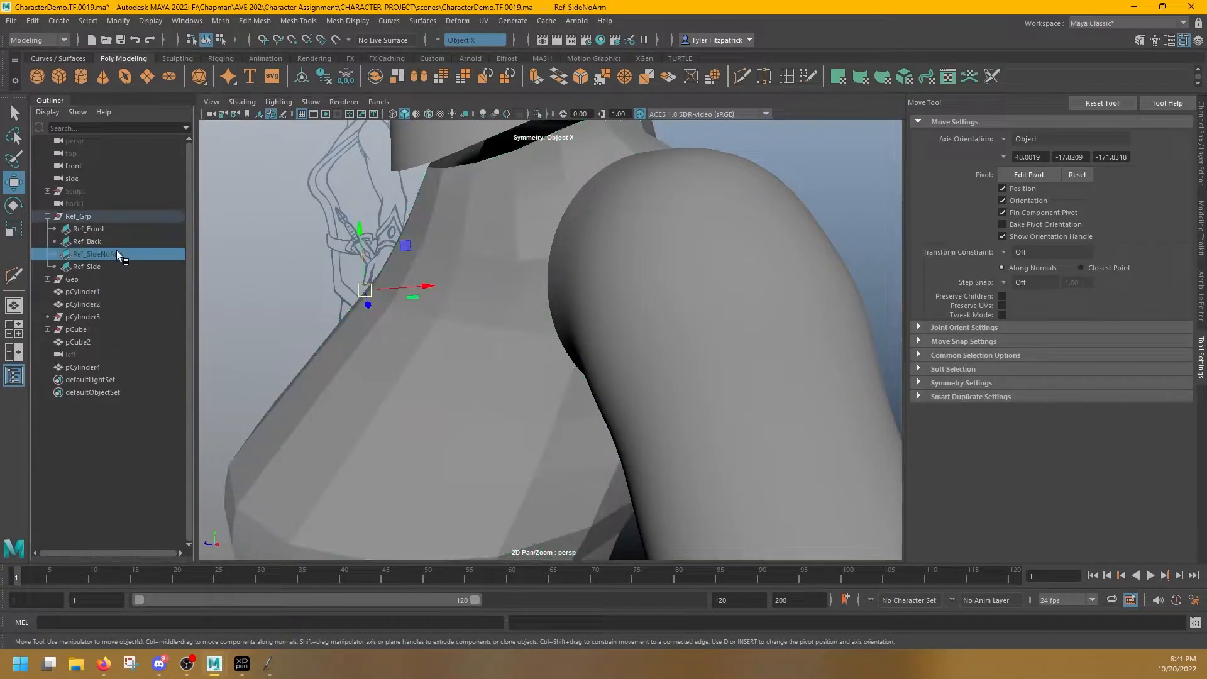
{"action": "key", "text": "shift+h"}
{"action": "left_click", "coordinate": [108, 267]}
{"action": "key", "text": "ctrl+h"}
Isolate the torso mesh together with the Ref_SideNoArm plane in the perspective view
{"action": "left_click", "coordinate": [122, 254]}
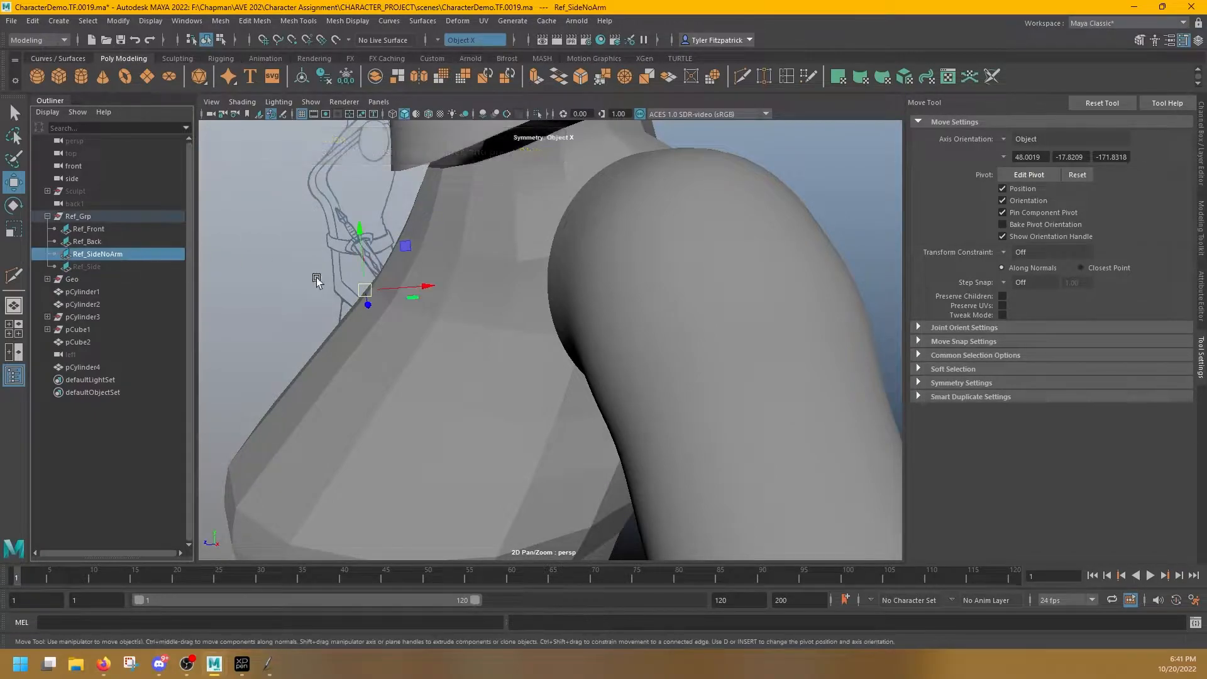
{"action": "scroll", "coordinate": [429, 327], "scroll_direction": "down", "scroll_amount": 10}
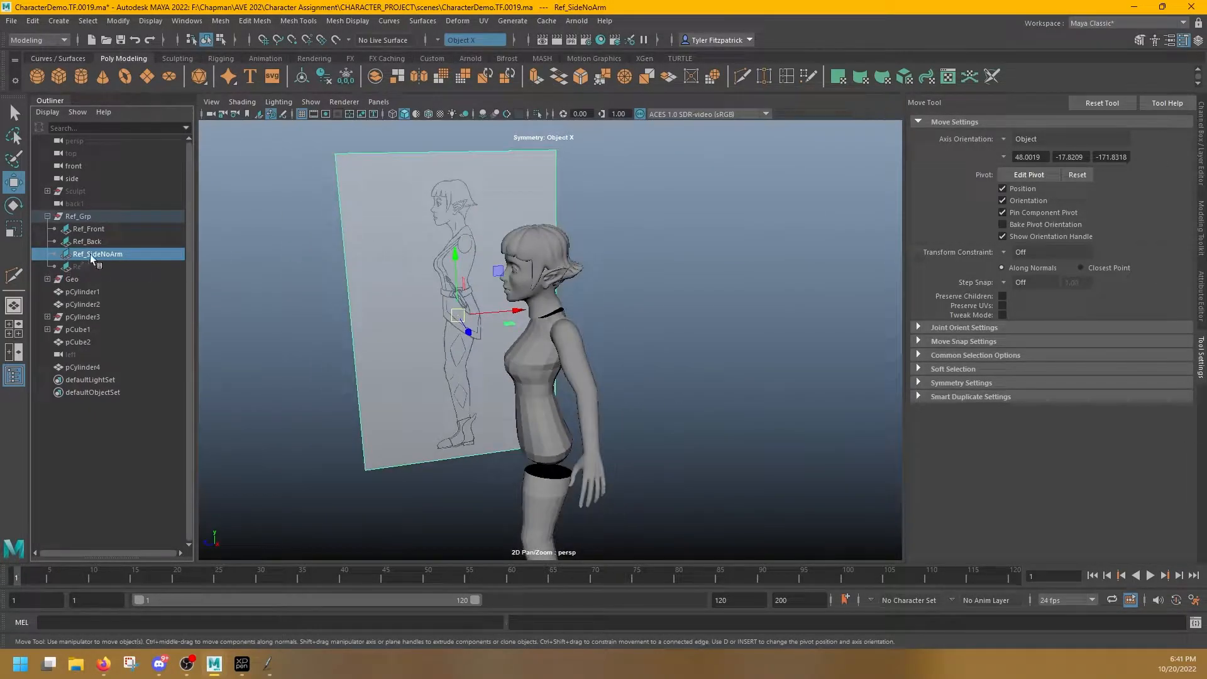
{"action": "left_click", "coordinate": [523, 354]}
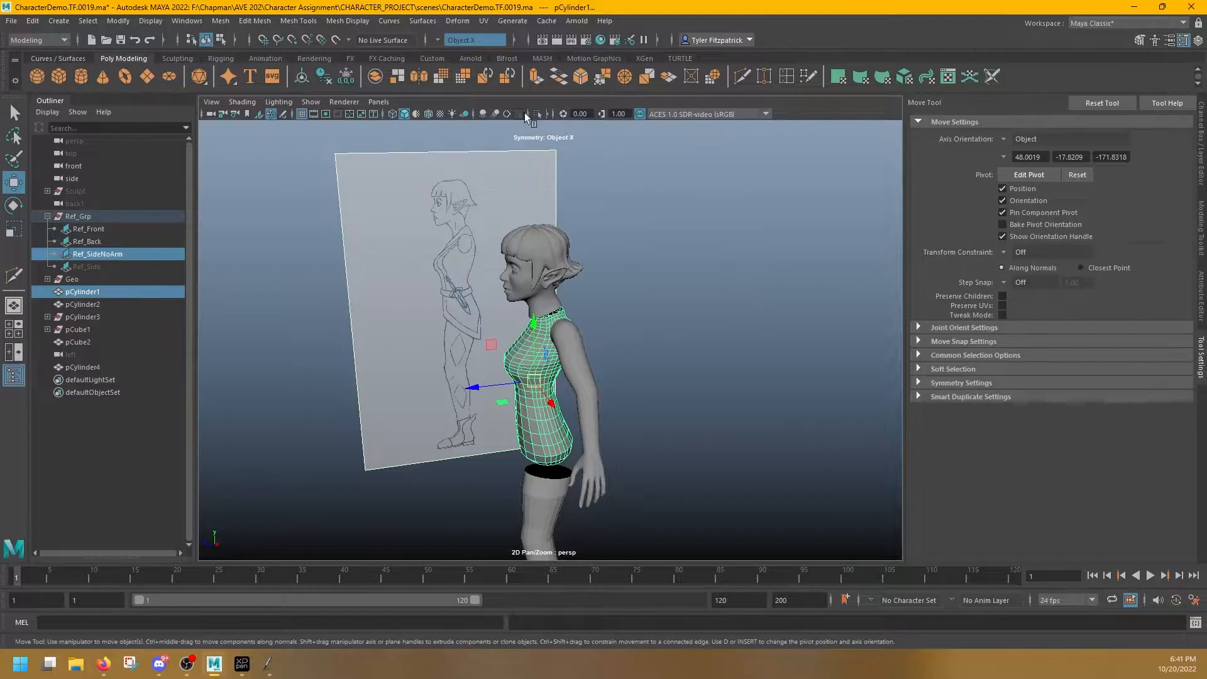
{"action": "left_click", "coordinate": [537, 114]}
{"action": "left_click_drag", "start_coordinate": [598, 368], "coordinate": [553, 338], "text": "alt"}
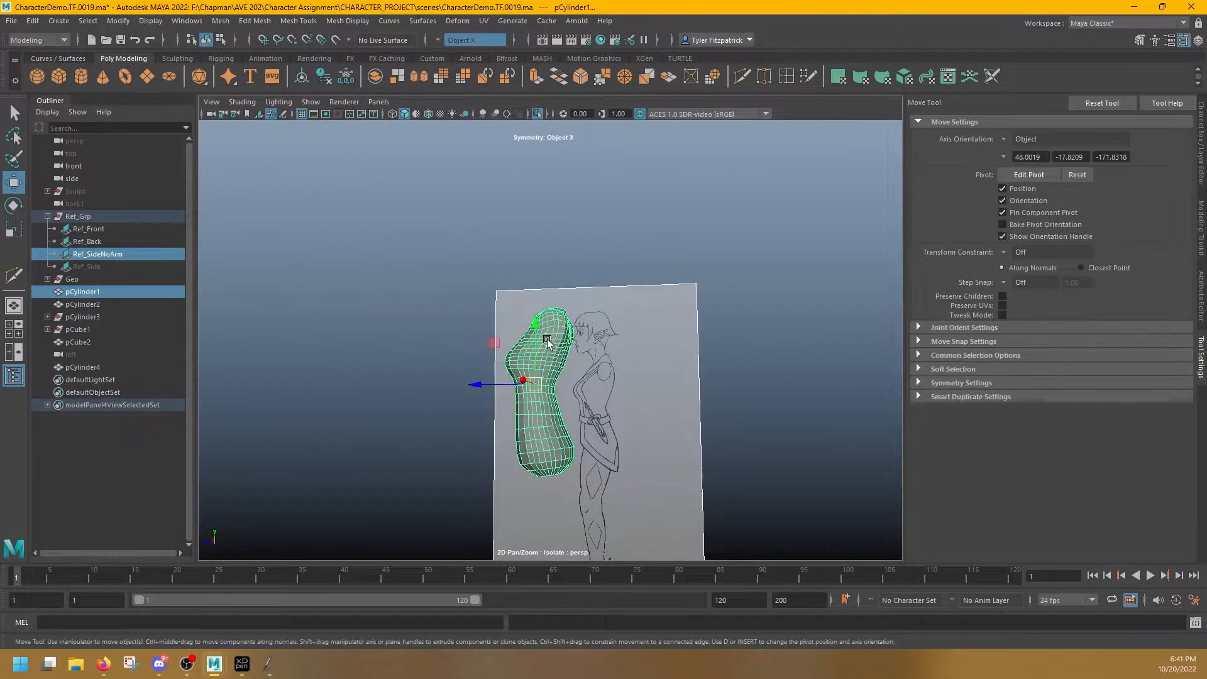
Undo the accidental face mode on the arm and isolate the torso with Ref_SideNoArm in the side view
{"action": "key", "text": "space"}
{"action": "key", "text": "space"}
{"action": "scroll", "coordinate": [692, 358], "scroll_direction": "up", "scroll_amount": 3}
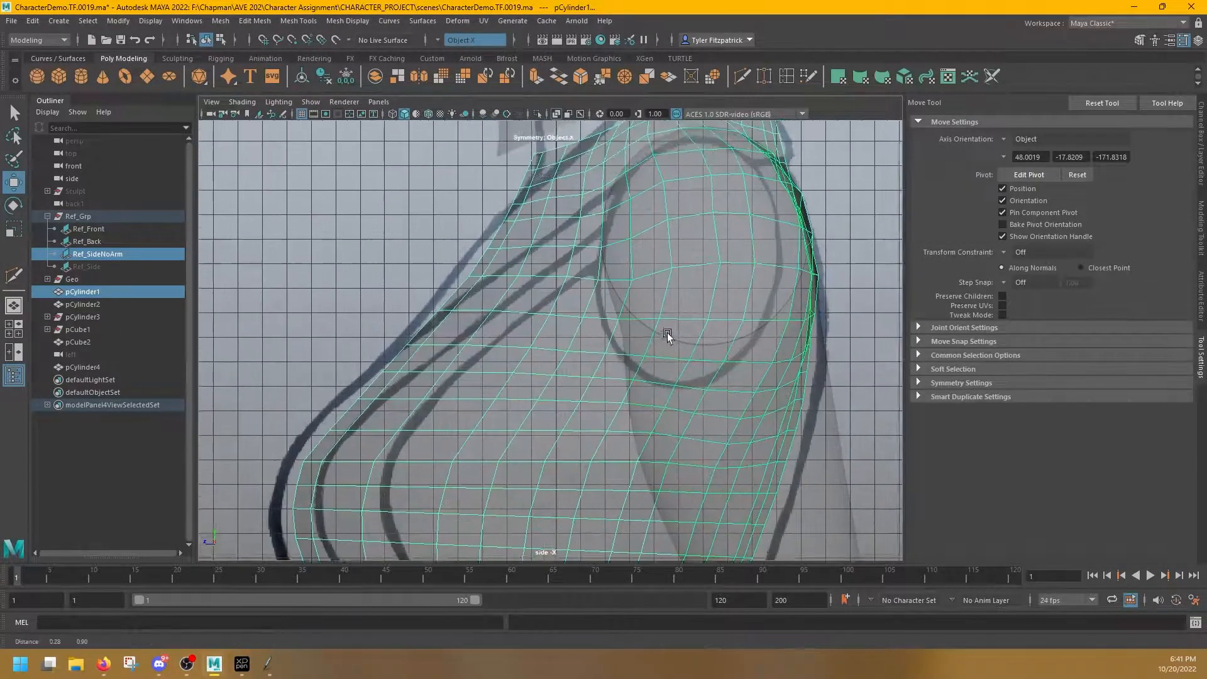
{"action": "scroll", "coordinate": [648, 327], "scroll_direction": "down", "scroll_amount": 2}
{"action": "right_click_drag", "start_coordinate": [623, 317], "coordinate": [624, 353]}
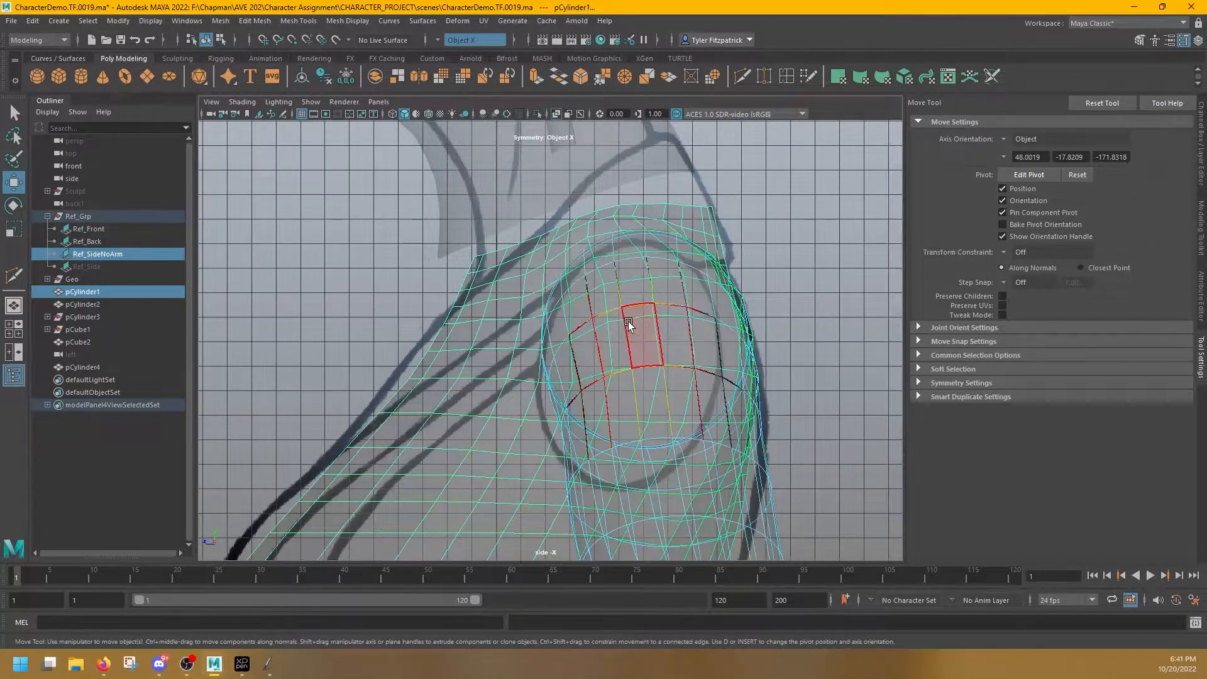
{"action": "key", "text": "ctrl+z"}
{"action": "right_click", "coordinate": [499, 313]}
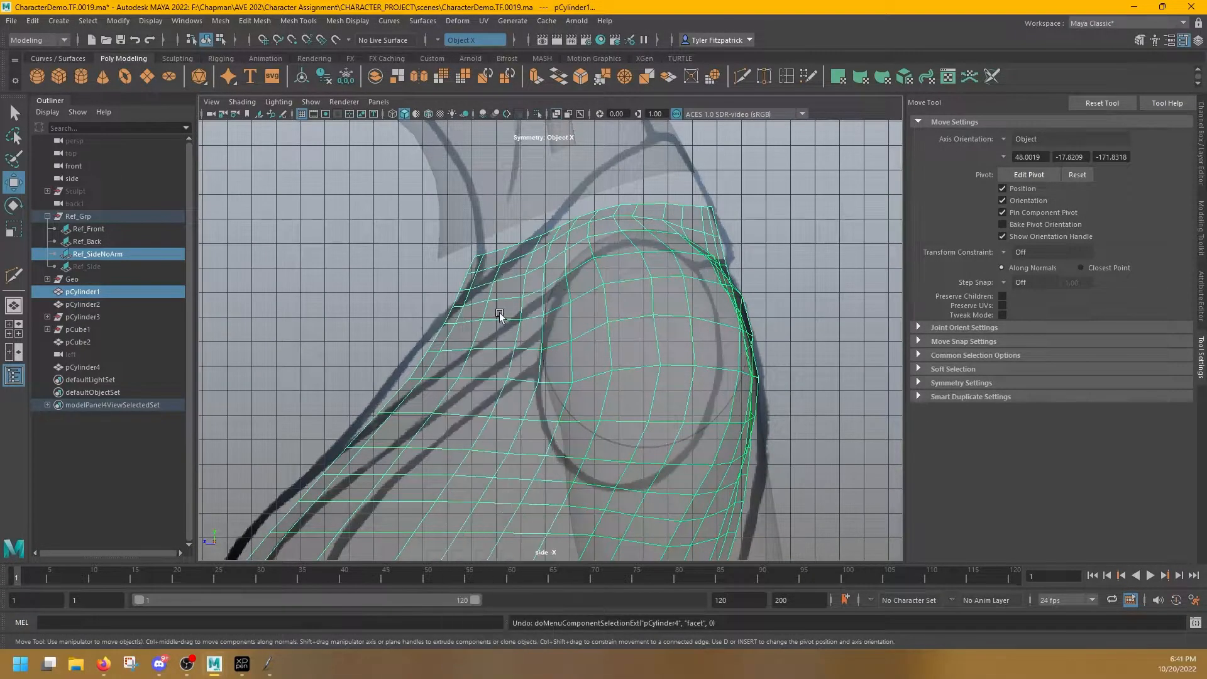
{"action": "key", "text": "ctrl+z"}
{"action": "left_click", "coordinate": [538, 111]}
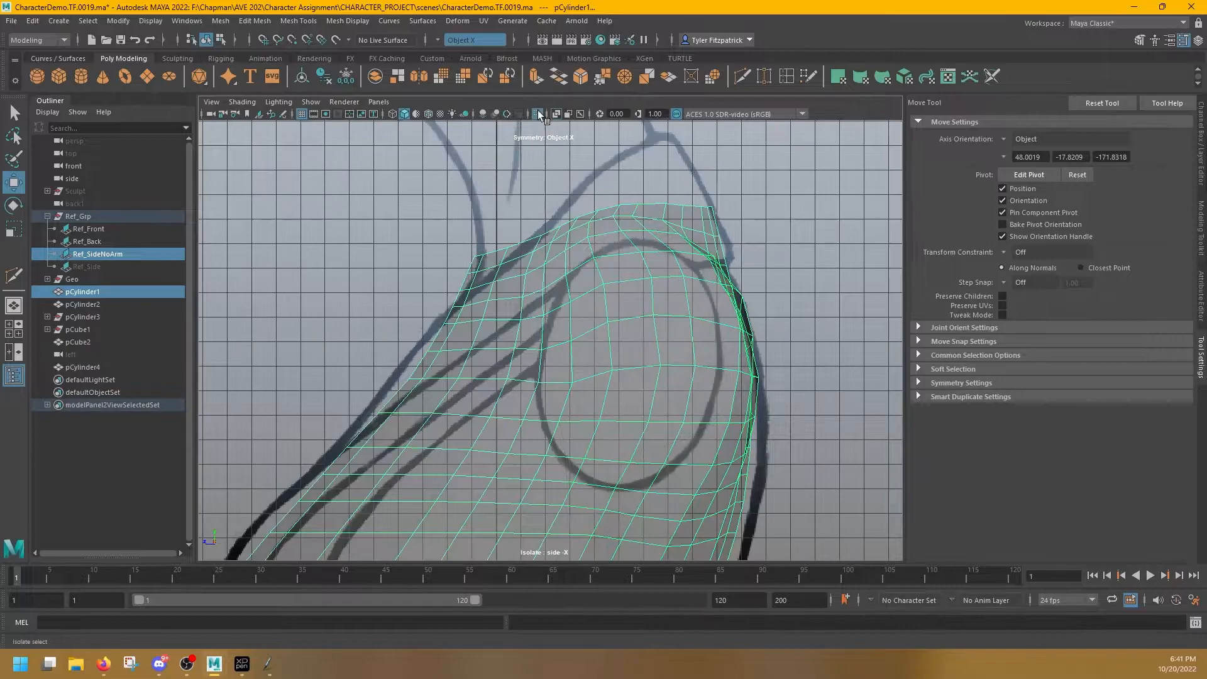
Select the torso faces inside the armhole outline of the side reference and delete them
{"action": "right_click_drag", "start_coordinate": [617, 318], "coordinate": [620, 342]}
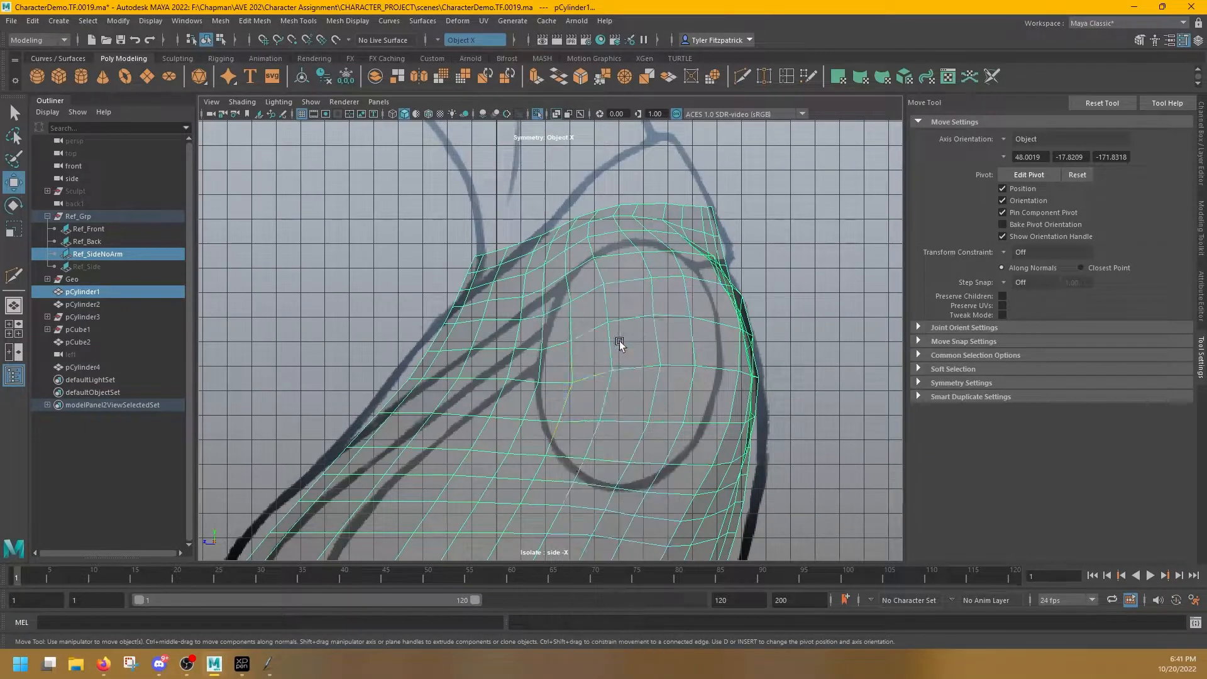
{"action": "left_click", "coordinate": [613, 266]}
{"action": "left_click", "coordinate": [586, 291], "text": "shift"}
{"action": "left_click", "coordinate": [558, 369], "text": "shift"}
{"action": "left_click", "coordinate": [580, 438], "text": "shift"}
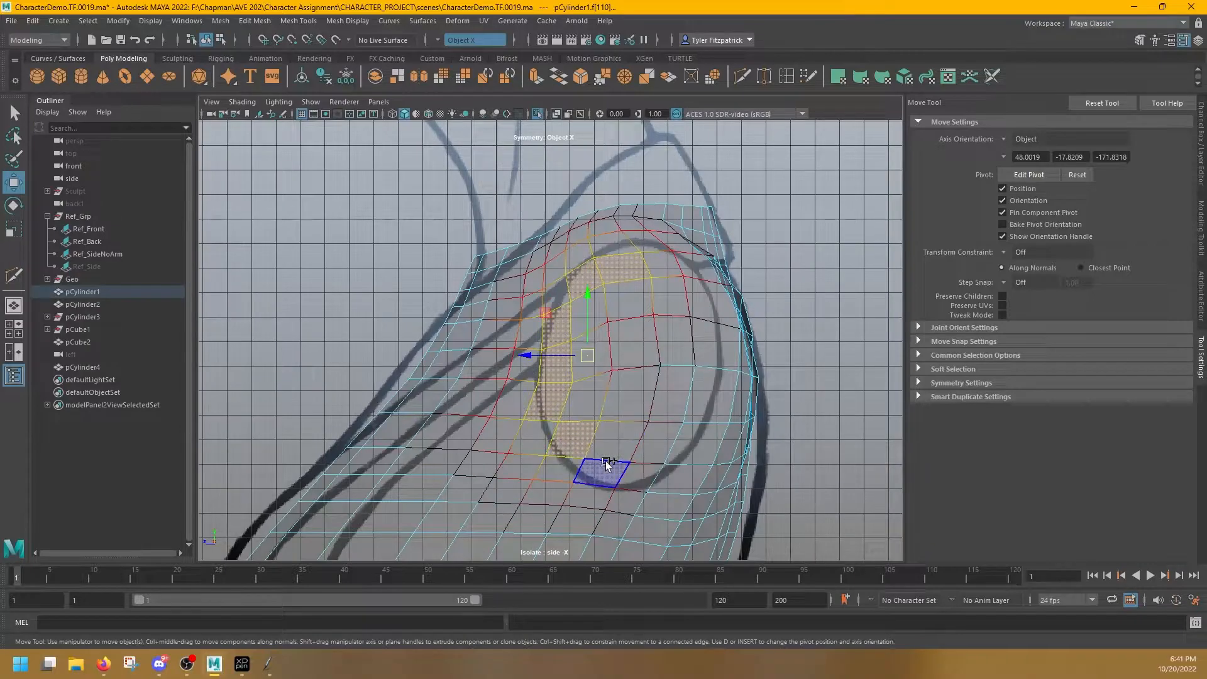
{"action": "left_click", "coordinate": [606, 461], "text": "shift"}
{"action": "left_click", "coordinate": [632, 470], "text": "shift"}
{"action": "left_click", "coordinate": [682, 407], "text": "shift"}
{"action": "left_click", "coordinate": [708, 355], "text": "shift"}
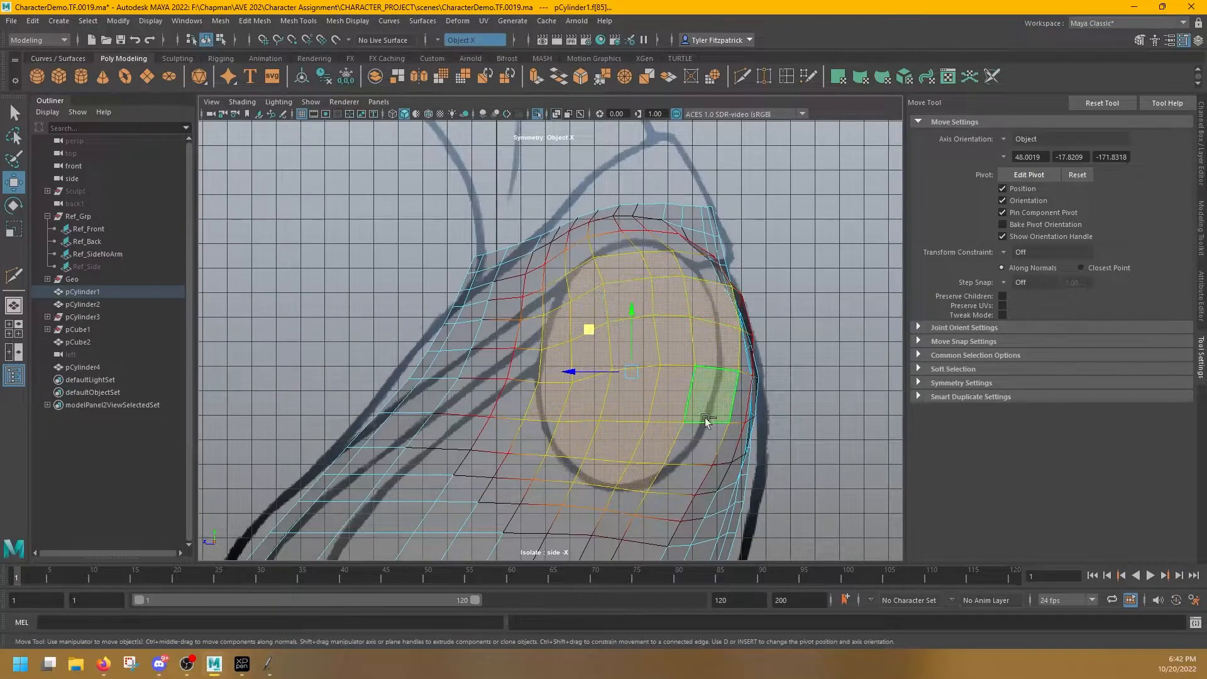
{"action": "key", "text": "ctrl+z"}
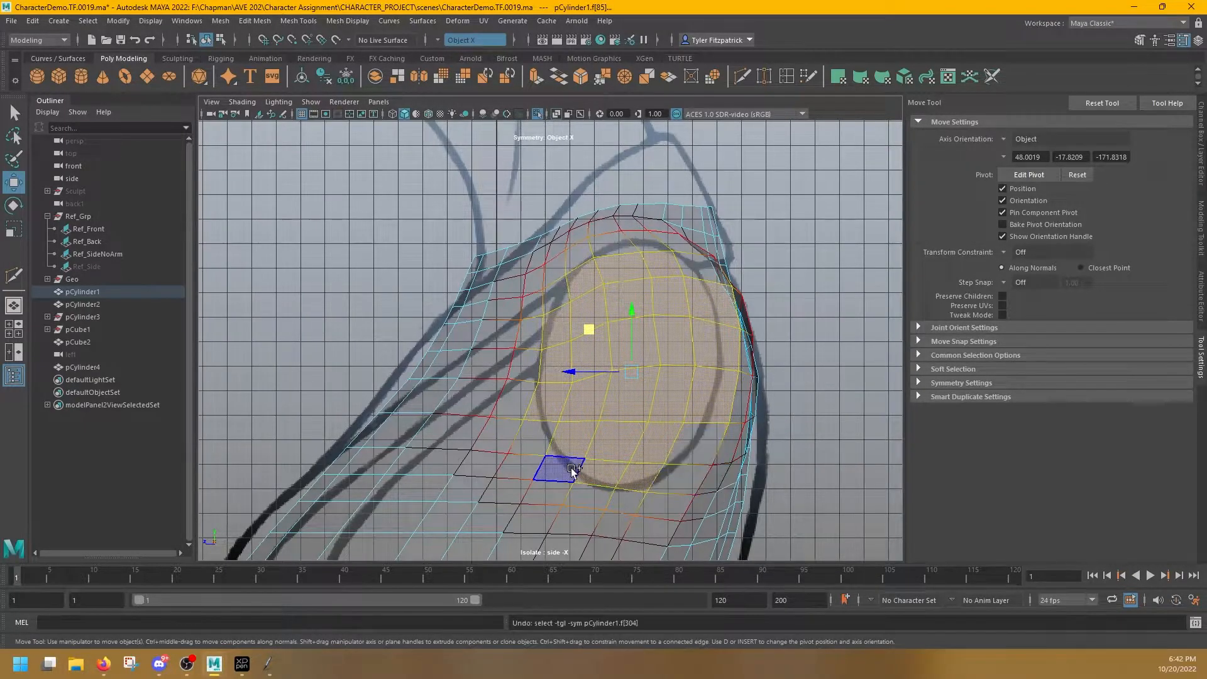
{"action": "left_click", "coordinate": [844, 534]}
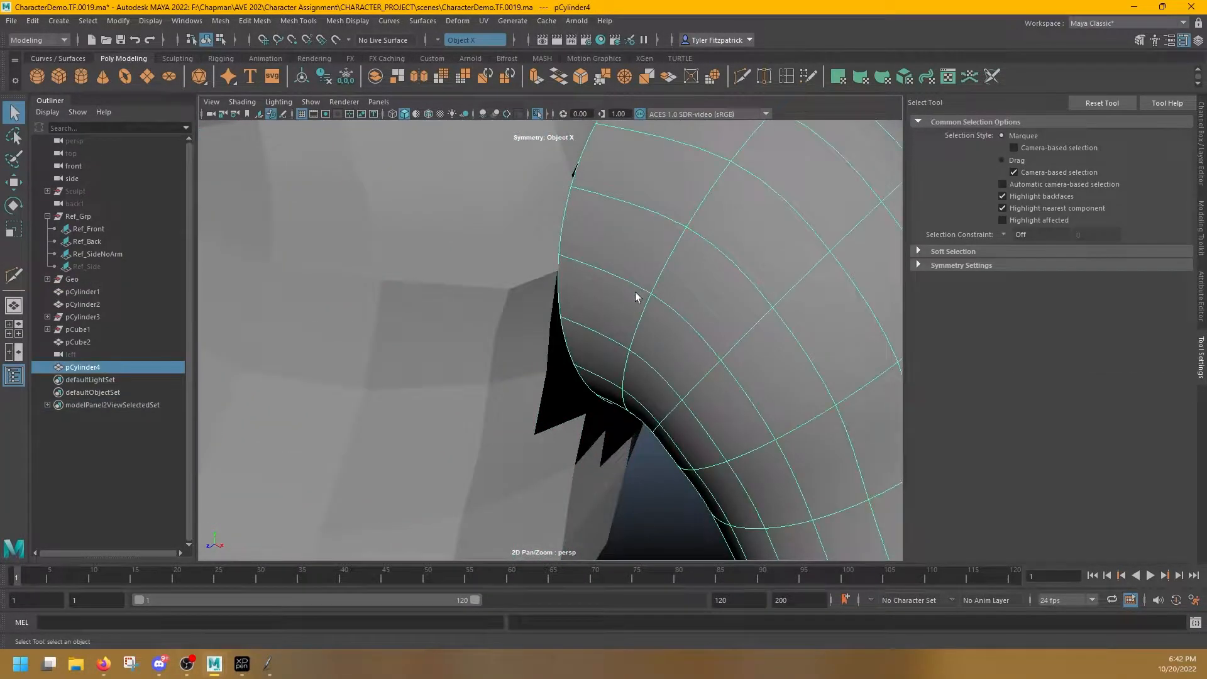
Combine the arm and torso into one mesh and turn off soft selection for editing the border edges
{"action": "scroll", "coordinate": [499, 262], "scroll_direction": "down", "scroll_amount": 5}
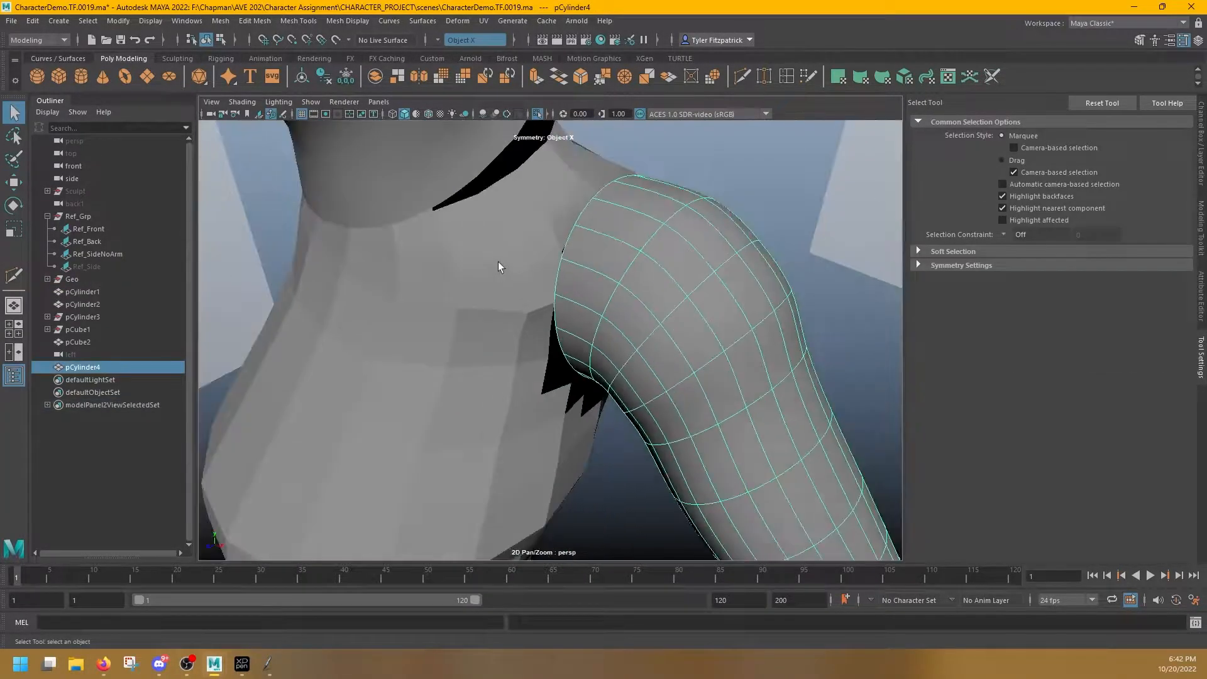
{"action": "left_click", "coordinate": [489, 250], "text": "shift"}
{"action": "left_click", "coordinate": [376, 76]}
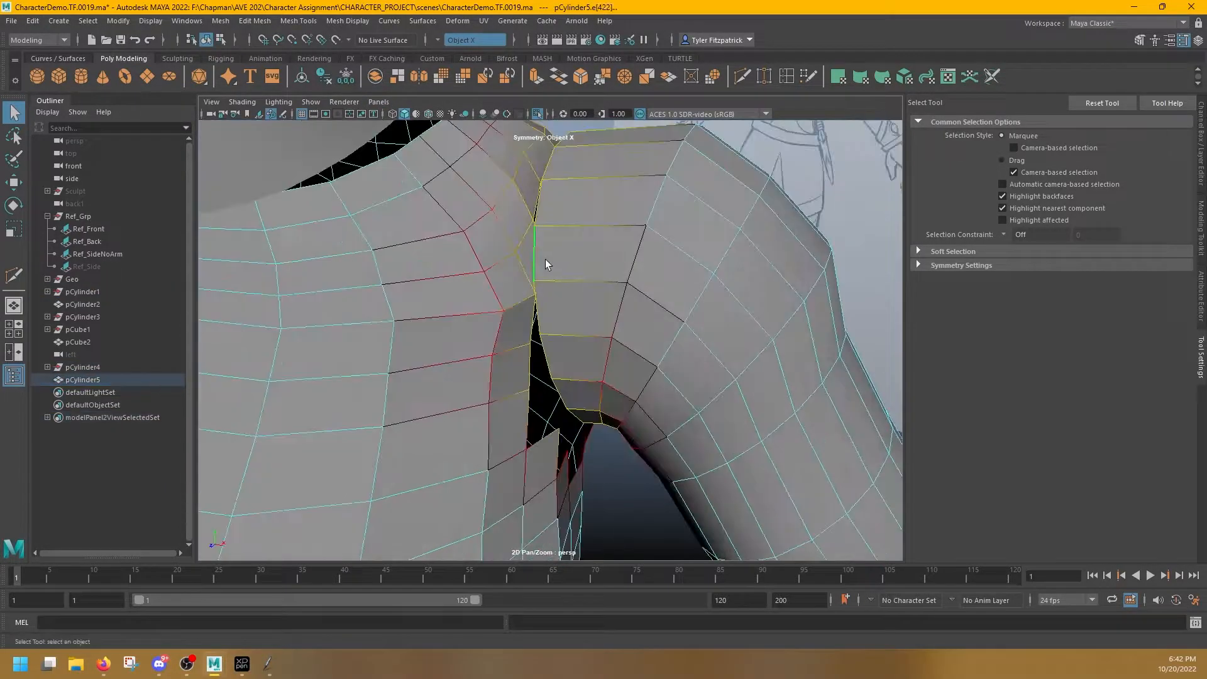
{"action": "key", "text": "w"}
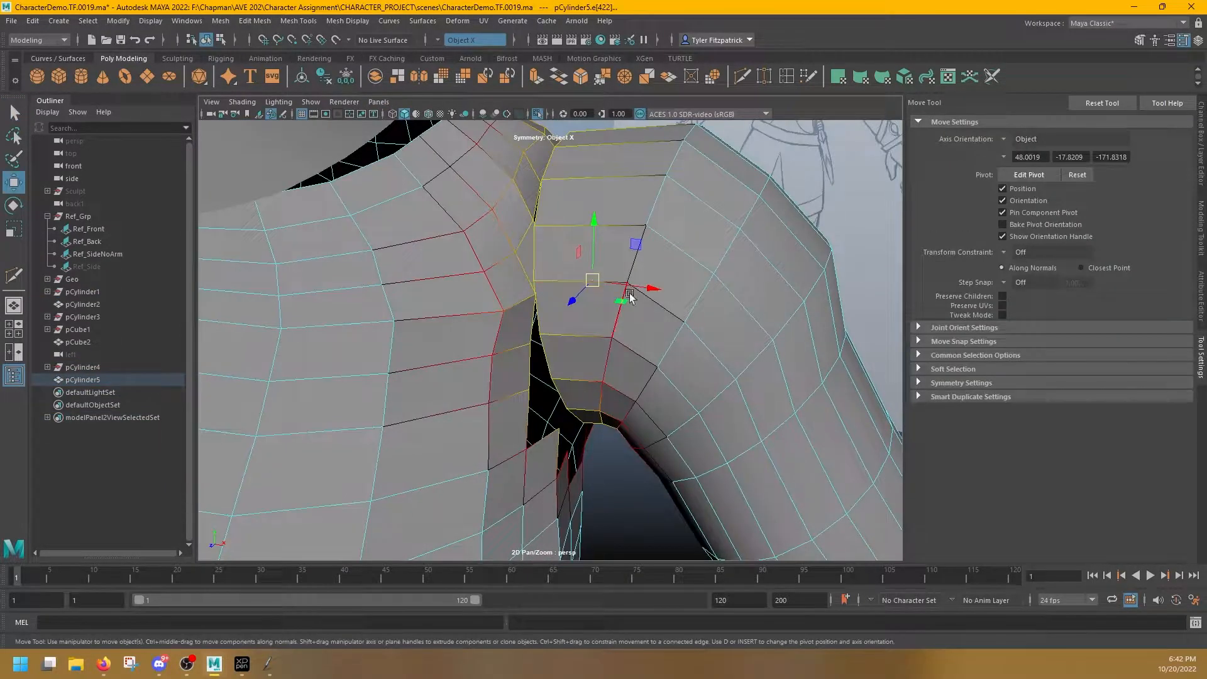
{"action": "key", "text": "b"}
{"action": "left_click_drag", "start_coordinate": [629, 294], "coordinate": [539, 368], "text": "alt"}
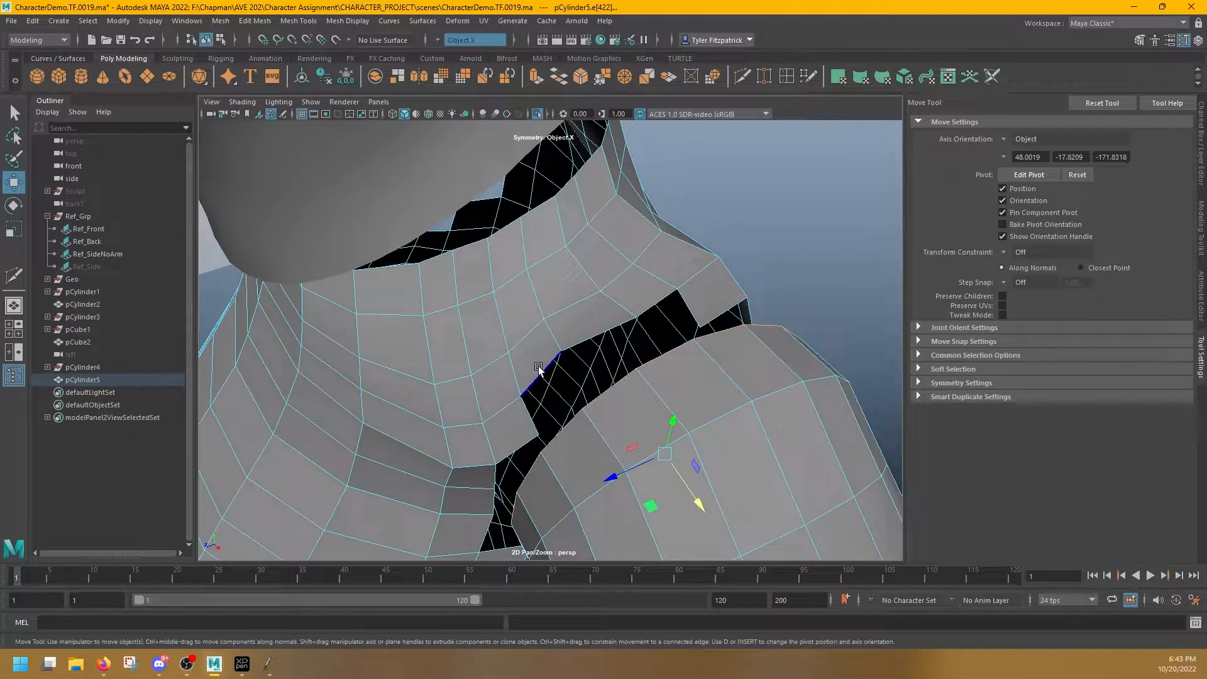
{"action": "left_click_drag", "start_coordinate": [607, 364], "coordinate": [445, 390], "text": "alt"}
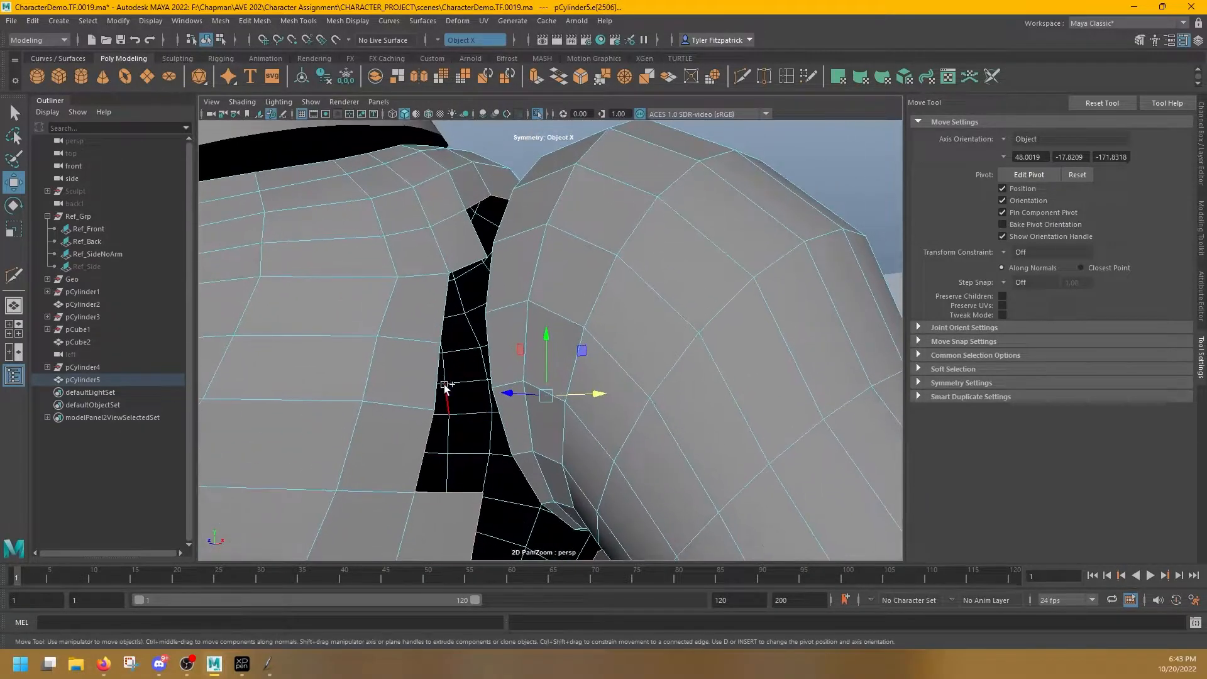
Extrude the torso's border edge beneath the armpit upward to raise the bottom of the armhole
{"action": "left_click_drag", "start_coordinate": [474, 231], "coordinate": [557, 314], "text": "alt"}
{"action": "key", "text": "q"}
{"action": "left_click", "coordinate": [564, 334]}
{"action": "key", "text": "w"}
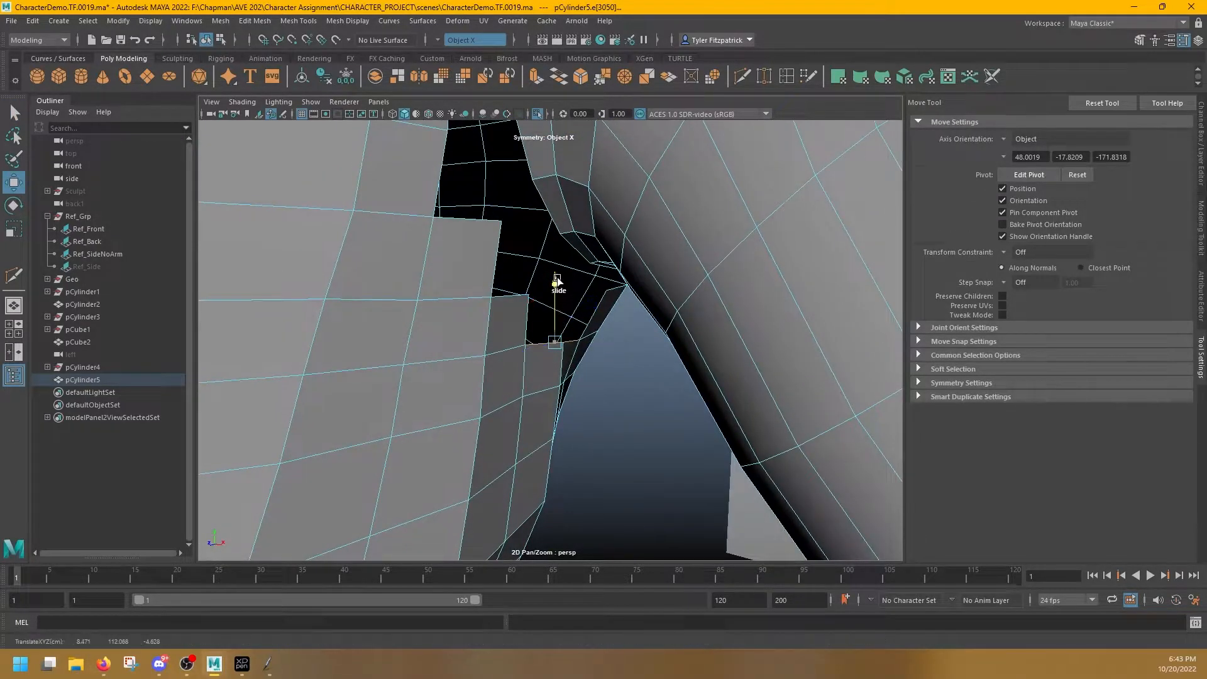
{"action": "left_click_drag", "start_coordinate": [556, 269], "coordinate": [562, 327], "text": "alt"}
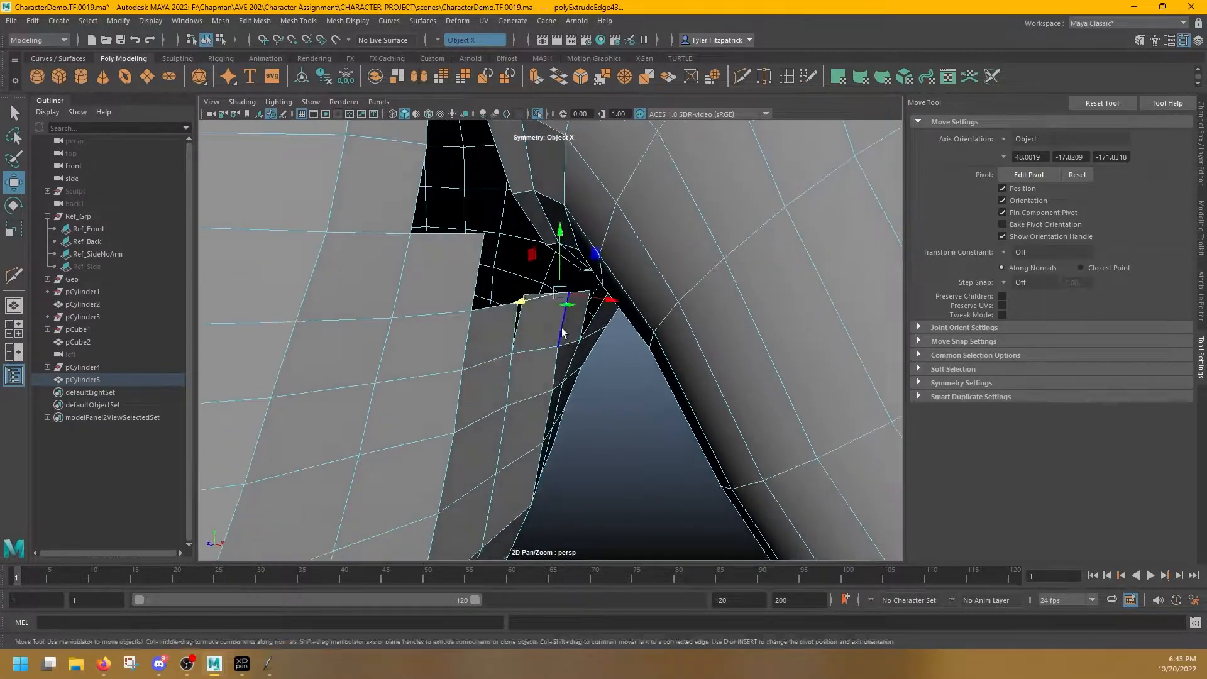
{"action": "key", "text": "q"}
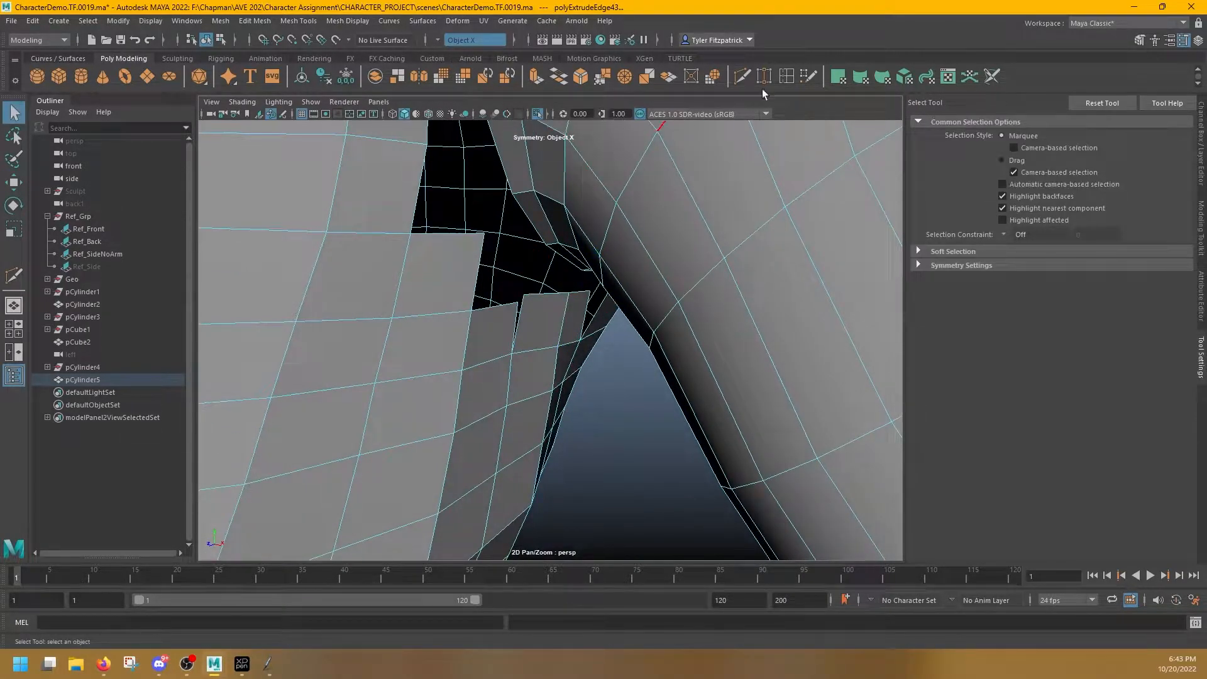
Target-weld the corner vertices of the extruded faces under the armpit to the neighbouring armhole vertices
{"action": "left_click_drag", "start_coordinate": [486, 369], "coordinate": [522, 314], "text": "alt"}
{"action": "right_click_drag", "start_coordinate": [523, 314], "coordinate": [455, 307]}
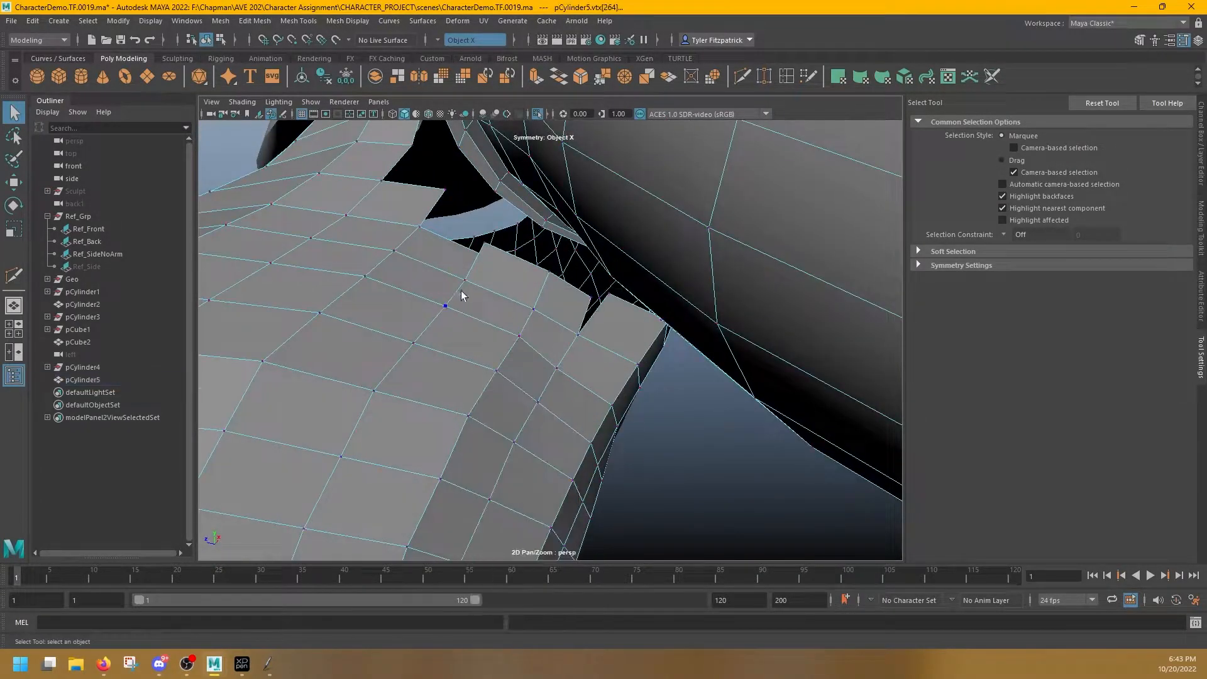
{"action": "left_click_drag", "start_coordinate": [461, 301], "coordinate": [567, 192], "text": "alt"}
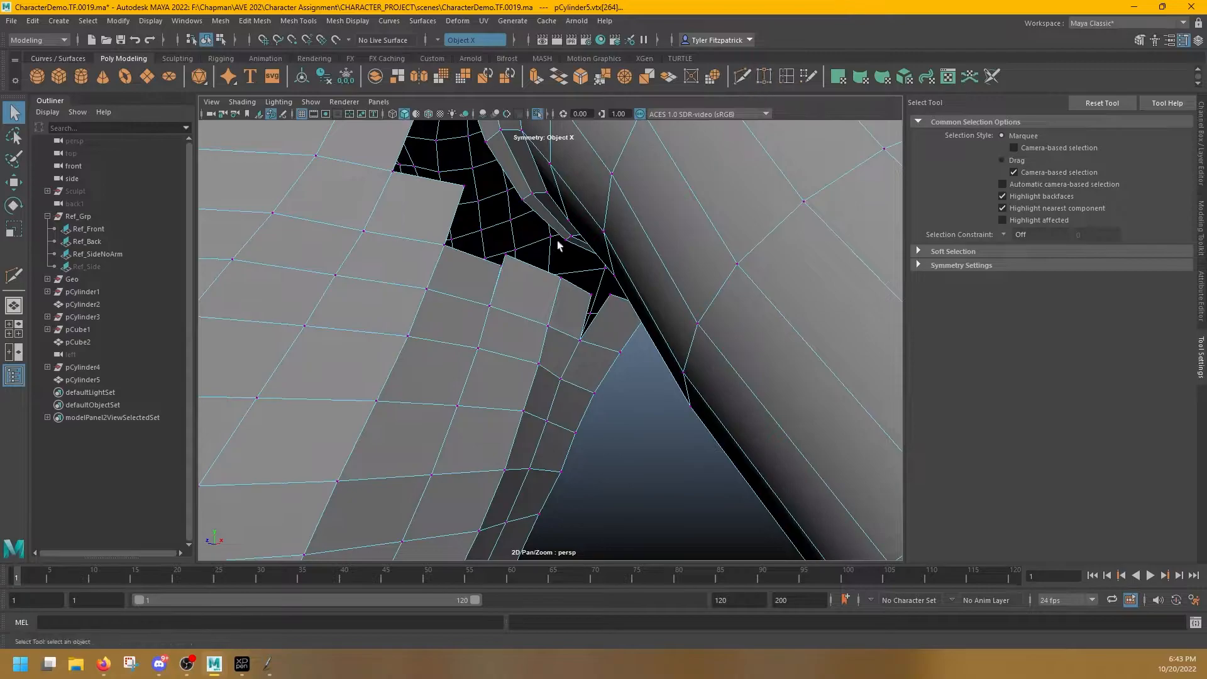
{"action": "key", "text": "g"}
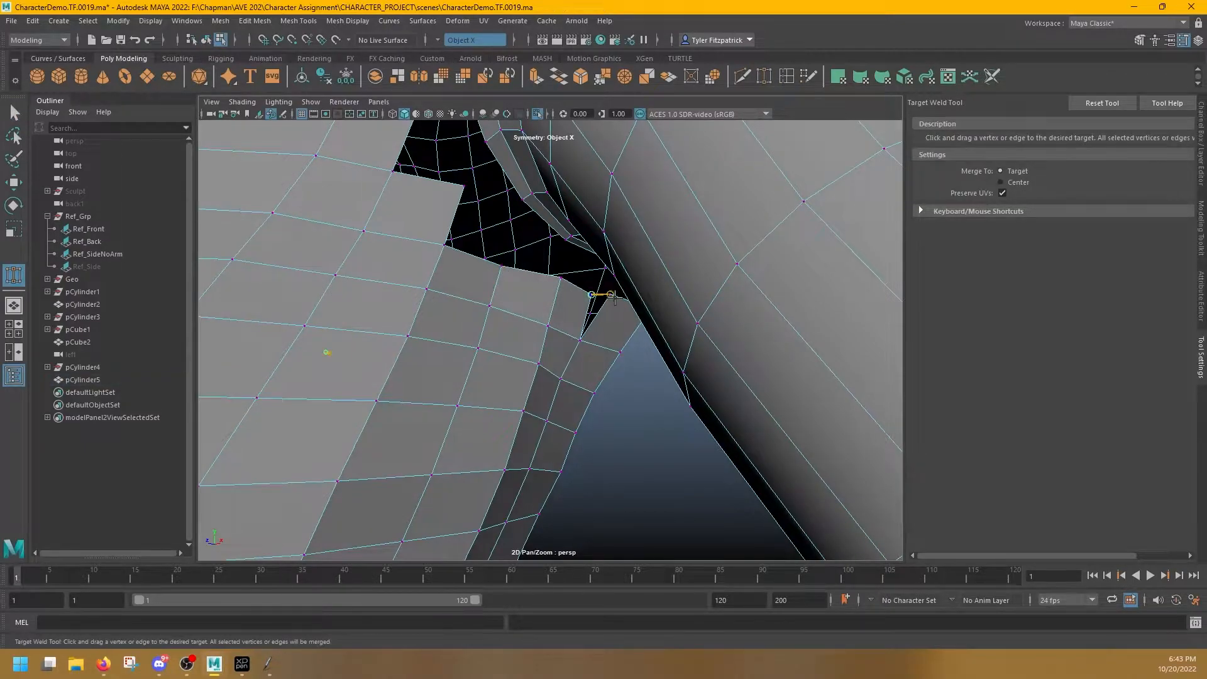
{"action": "key", "text": "q"}
Select the border edges of the torso armhole and the arm opening, and bridge them
{"action": "left_click_drag", "start_coordinate": [554, 296], "coordinate": [579, 320], "text": "alt"}
{"action": "right_click_drag", "start_coordinate": [579, 319], "coordinate": [579, 281]}
{"action": "left_click_drag", "start_coordinate": [546, 300], "coordinate": [586, 276], "text": "alt"}
{"action": "left_click_drag", "start_coordinate": [587, 220], "coordinate": [611, 412], "text": "alt"}
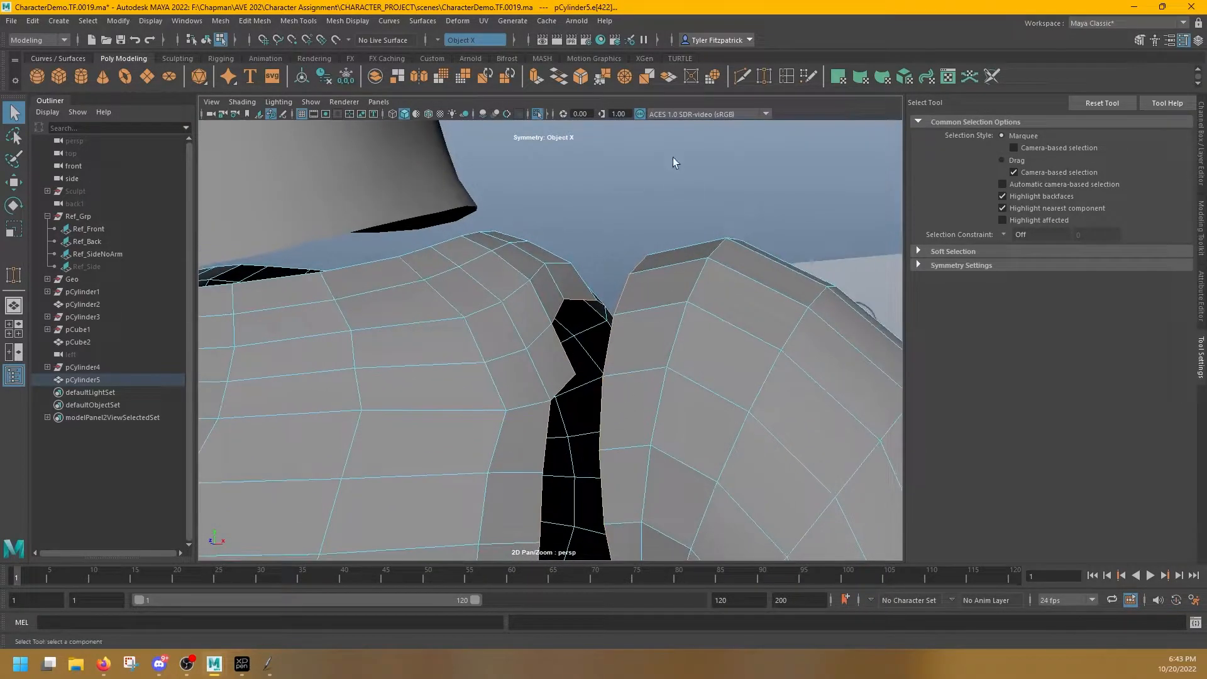
{"action": "left_click_drag", "start_coordinate": [662, 105], "coordinate": [566, 239], "text": "alt"}
{"action": "right_click_drag", "start_coordinate": [565, 244], "coordinate": [569, 247], "text": "shift"}
{"action": "right_click_drag", "start_coordinate": [578, 388], "coordinate": [578, 393], "text": "shift"}
{"action": "left_click_drag", "start_coordinate": [608, 253], "coordinate": [868, 276], "text": "alt"}
Select the torso vertices along the new shoulder seam and smooth them with repeated Average Vertices
{"action": "right_click_drag", "start_coordinate": [487, 319], "coordinate": [425, 324]}
{"action": "scroll", "coordinate": [574, 316], "scroll_direction": "down", "scroll_amount": 3}
{"action": "left_click", "coordinate": [539, 366]}
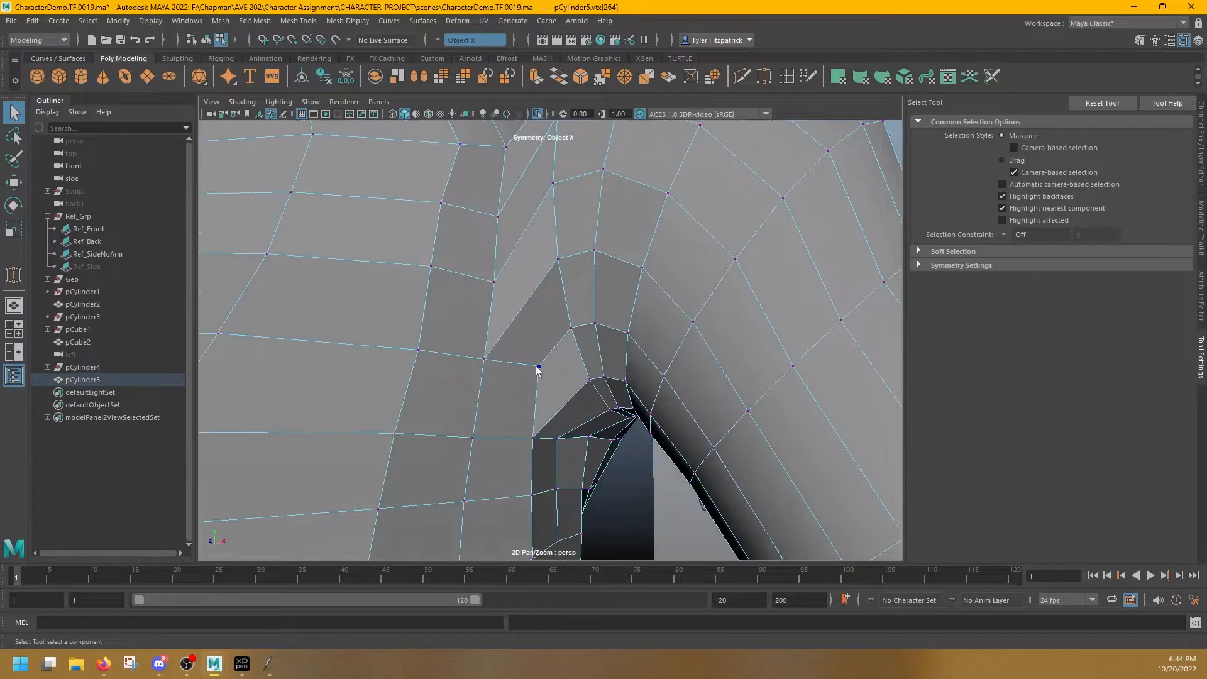
{"action": "middle_click_drag", "start_coordinate": [501, 227], "coordinate": [561, 374], "text": "alt"}
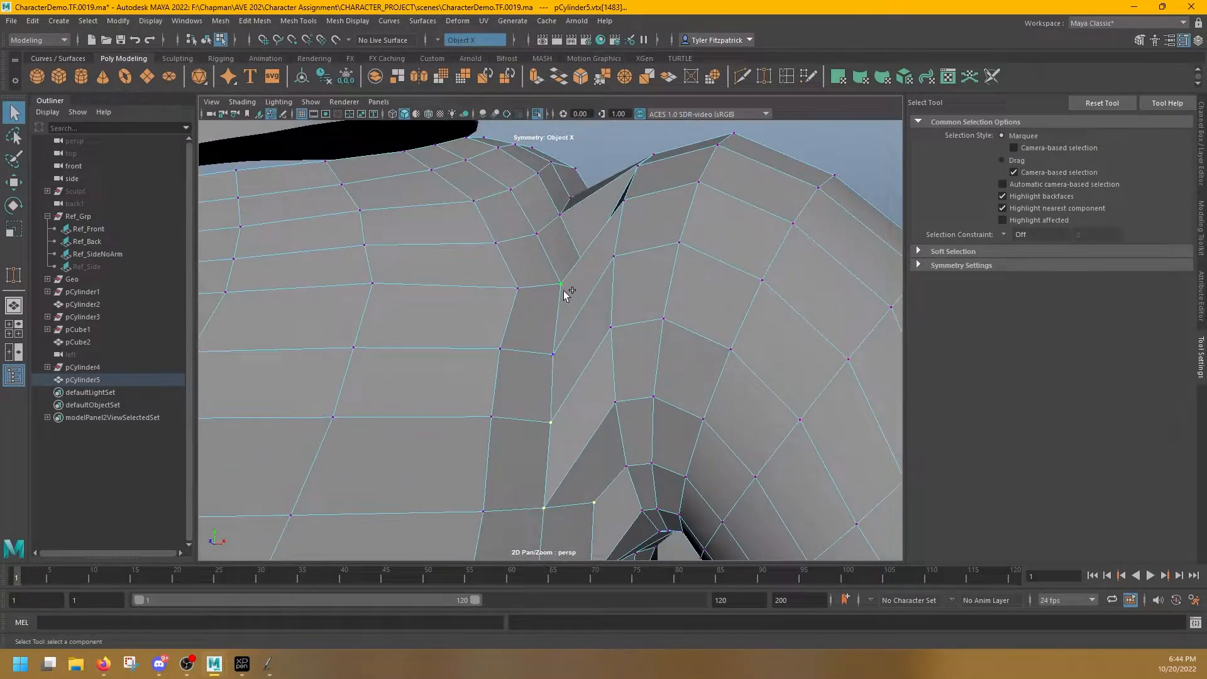
{"action": "left_click_drag", "start_coordinate": [563, 290], "coordinate": [589, 348], "text": "alt"}
{"action": "left_click", "coordinate": [574, 227], "text": "shift"}
{"action": "left_click_drag", "start_coordinate": [574, 229], "coordinate": [477, 251], "text": "alt"}
{"action": "left_click_drag", "start_coordinate": [610, 323], "coordinate": [556, 358], "text": "alt"}
{"action": "left_click", "coordinate": [480, 447], "text": "shift"}
{"action": "left_click_drag", "start_coordinate": [480, 447], "coordinate": [418, 349], "text": "alt"}
{"action": "left_click", "coordinate": [353, 310], "text": "shift"}
{"action": "left_click_drag", "start_coordinate": [354, 310], "coordinate": [553, 261], "text": "alt"}
{"action": "left_click", "coordinate": [467, 346], "text": "shift"}
{"action": "scroll", "coordinate": [615, 351], "scroll_direction": "down", "scroll_amount": 3}
{"action": "right_click_drag", "start_coordinate": [554, 259], "coordinate": [544, 263], "text": "shift"}
{"action": "right_click_drag", "start_coordinate": [625, 253], "coordinate": [622, 247], "text": "shift"}
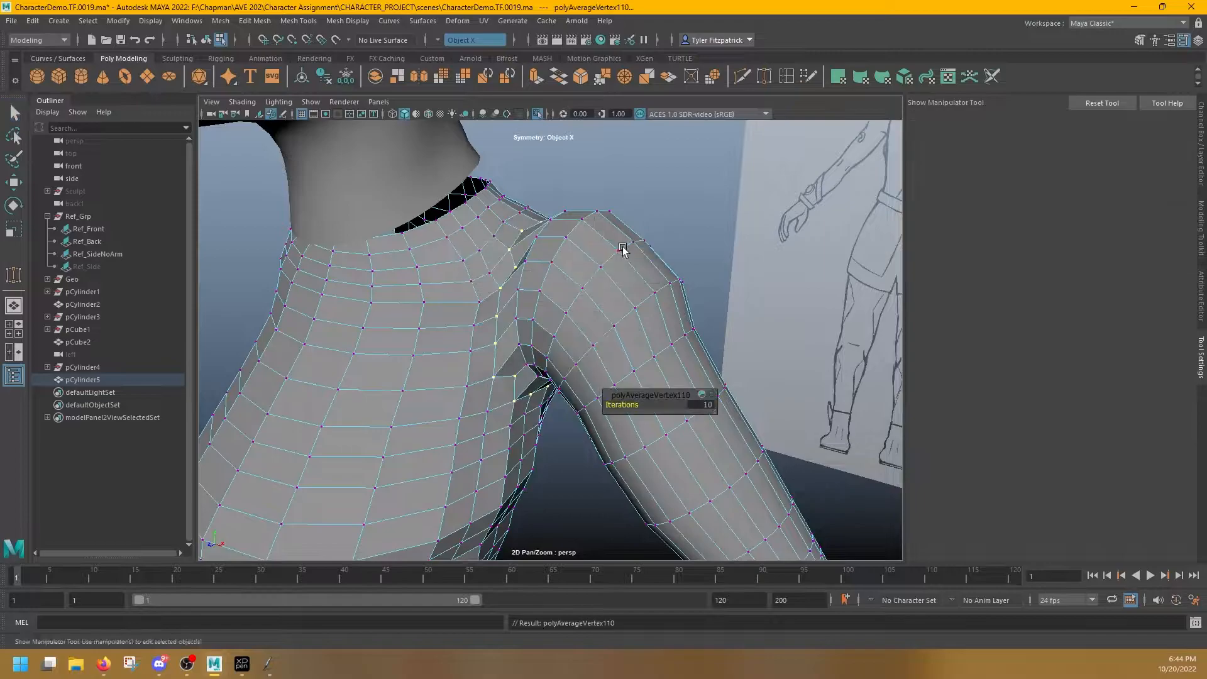
{"action": "key", "text": "g"}
{"action": "key", "text": "g"}
{"action": "key", "text": "g"}
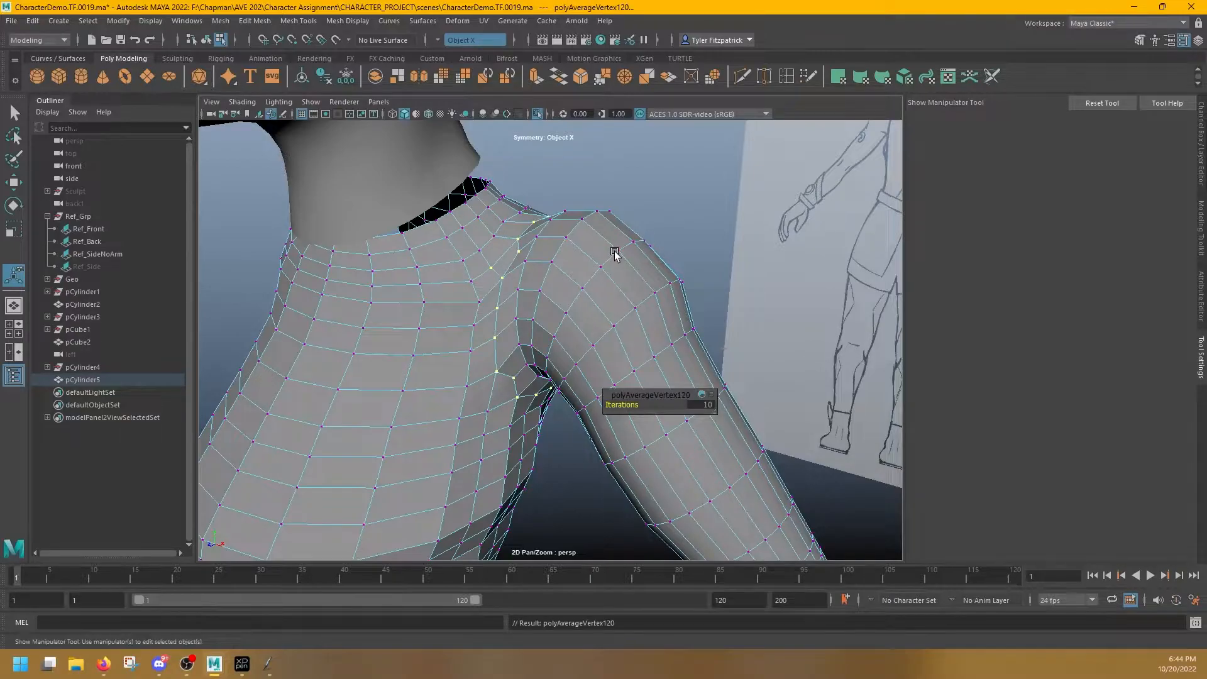
Repeat Average Vertices on the seam vertices at the back of the shoulder and under the armpit
{"action": "left_click_drag", "start_coordinate": [683, 257], "coordinate": [586, 264], "text": "alt"}
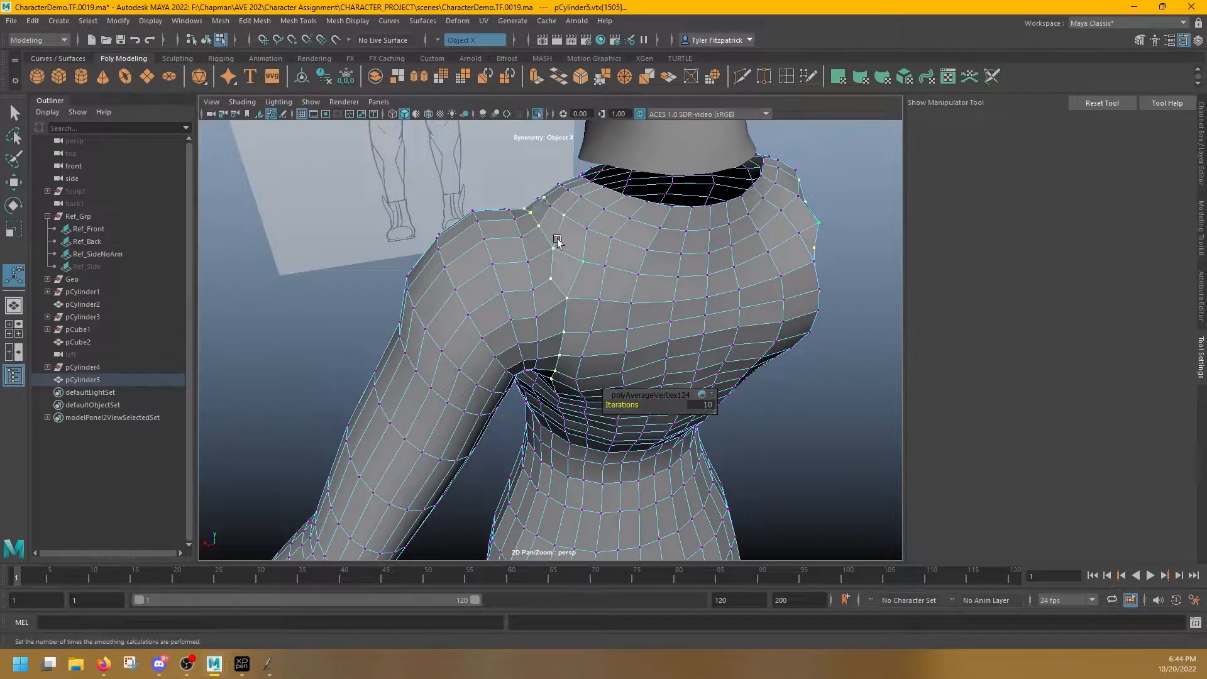
{"action": "left_click_drag", "start_coordinate": [525, 225], "coordinate": [608, 238], "text": "alt"}
{"action": "mouse_move", "coordinate": [470, 244]}
{"action": "left_mouse_down", "text": "alt"}
{"action": "mouse_move", "coordinate": [503, 239]}
{"action": "mouse_move", "coordinate": [484, 234]}
{"action": "left_mouse_up", "text": "alt"}
{"action": "left_click_drag", "start_coordinate": [581, 326], "coordinate": [562, 385], "text": "alt"}
{"action": "key", "text": "g"}
{"action": "key", "text": "g"}
{"action": "key", "text": "g"}
{"action": "key", "text": "g"}
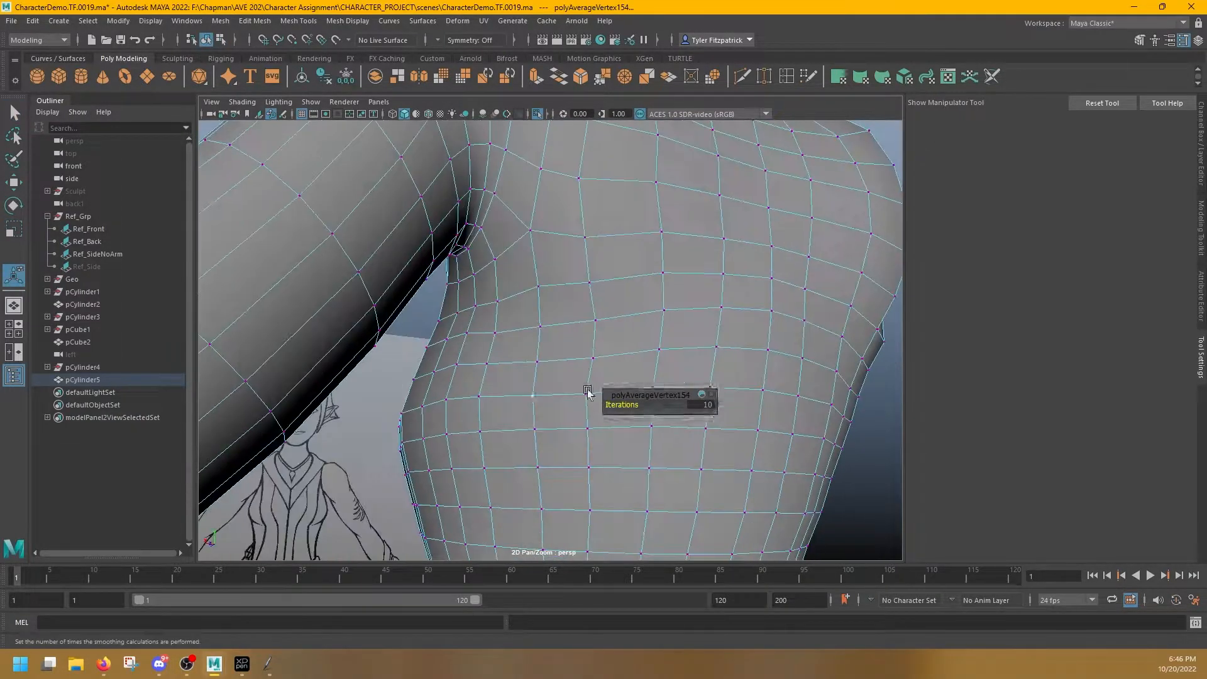
Average and reposition torso vertices below the armpit on the back to even out the edge flow
{"action": "left_click_drag", "start_coordinate": [588, 391], "coordinate": [541, 328], "text": "alt"}
{"action": "key", "text": "g"}
{"action": "left_click_drag", "start_coordinate": [679, 375], "coordinate": [657, 411], "text": "alt"}
{"action": "left_click", "coordinate": [573, 330]}
{"action": "key", "text": "w"}
{"action": "key", "text": "g"}
{"action": "key", "text": "w"}
{"action": "key", "text": "b"}
{"action": "key", "text": "g"}
{"action": "key", "text": "g"}
{"action": "left_click", "coordinate": [625, 351]}
{"action": "left_click", "coordinate": [571, 324]}
{"action": "key", "text": "w"}
{"action": "key", "text": "q"}
{"action": "key", "text": "w"}
{"action": "left_click", "coordinate": [550, 346]}
{"action": "left_click_drag", "start_coordinate": [489, 269], "coordinate": [497, 274]}
Reposition more individual torso vertices and average another group to relax uneven spacing
{"action": "mouse_move", "coordinate": [528, 334]}
{"action": "left_mouse_down", "text": "alt"}
{"action": "mouse_move", "coordinate": [566, 390]}
{"action": "mouse_move", "coordinate": [541, 331]}
{"action": "left_mouse_up", "text": "alt"}
{"action": "left_click", "coordinate": [545, 363]}
{"action": "left_click_drag", "start_coordinate": [591, 412], "coordinate": [560, 377], "text": "alt"}
{"action": "left_click", "coordinate": [505, 320]}
{"action": "left_click", "coordinate": [553, 385]}
{"action": "key", "text": "q"}
{"action": "mouse_move", "coordinate": [545, 281]}
{"action": "left_mouse_down", "text": "alt"}
{"action": "mouse_move", "coordinate": [564, 310]}
{"action": "mouse_move", "coordinate": [534, 277]}
{"action": "left_mouse_up", "text": "alt"}
{"action": "key", "text": "w"}
{"action": "left_click_drag", "start_coordinate": [496, 313], "coordinate": [572, 314], "text": "alt"}
{"action": "left_click_drag", "start_coordinate": [610, 371], "coordinate": [584, 402]}
{"action": "key", "text": "q"}
{"action": "left_click_drag", "start_coordinate": [585, 321], "coordinate": [490, 252]}
{"action": "key", "text": "g"}
Adjust the remaining uneven torso vertices, finishing on the chest
{"action": "left_click", "coordinate": [516, 438]}
{"action": "left_click_drag", "start_coordinate": [612, 372], "coordinate": [530, 386], "text": "alt"}
{"action": "key", "text": "w"}
{"action": "left_click", "coordinate": [527, 332]}
{"action": "key", "text": "q"}
{"action": "left_click", "coordinate": [580, 292]}
{"action": "key", "text": "w"}
{"action": "right_click_drag", "start_coordinate": [580, 296], "coordinate": [503, 327], "text": "alt"}
{"action": "left_click", "coordinate": [591, 328]}
{"action": "right_click_drag", "start_coordinate": [591, 328], "coordinate": [606, 310], "text": "alt"}
{"action": "left_click_drag", "start_coordinate": [606, 310], "coordinate": [462, 277], "text": "alt"}
In the front view, select the torso faces of the armless half and delete them
{"action": "key", "text": "space"}
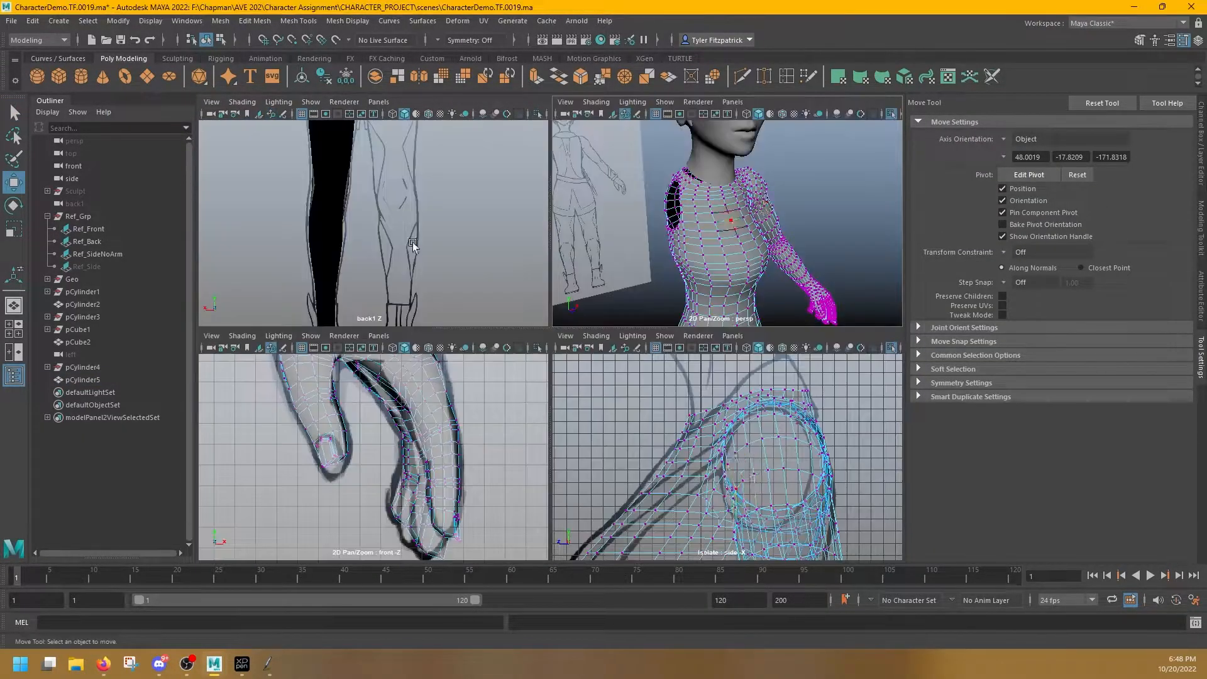
{"action": "key", "text": "space"}
{"action": "scroll", "coordinate": [418, 418], "scroll_direction": "down", "scroll_amount": 10}
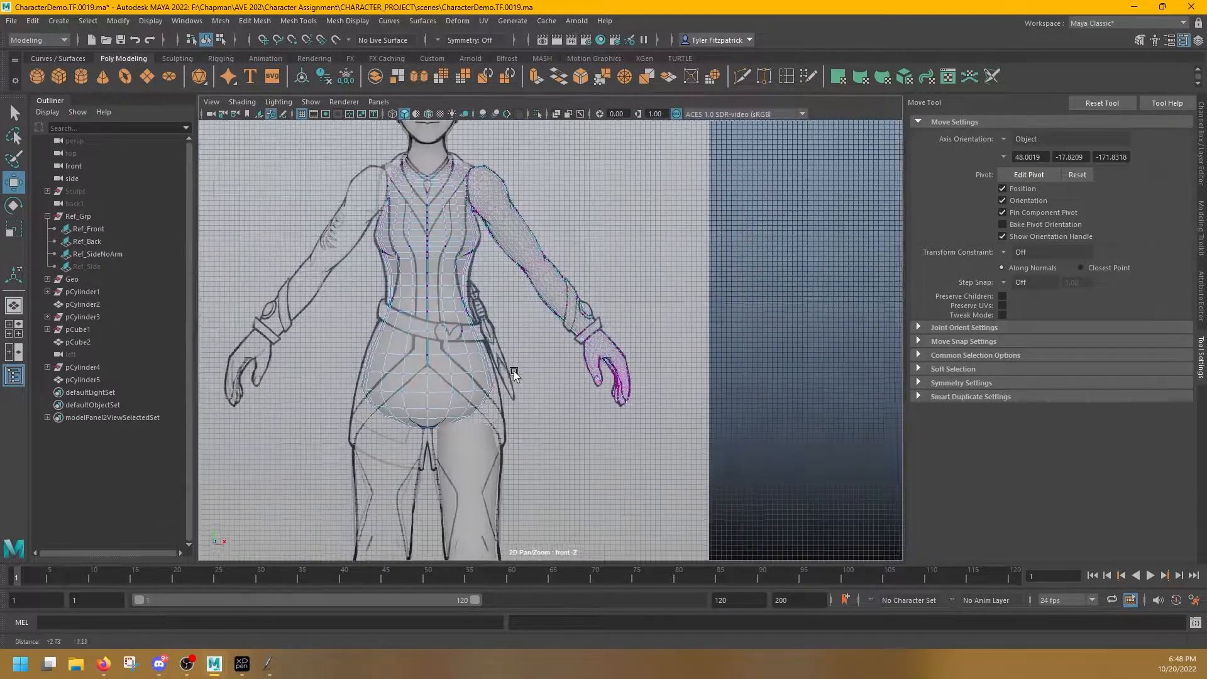
{"action": "middle_click_drag", "start_coordinate": [601, 407], "coordinate": [625, 370], "text": "alt"}
{"action": "right_click", "coordinate": [543, 258]}
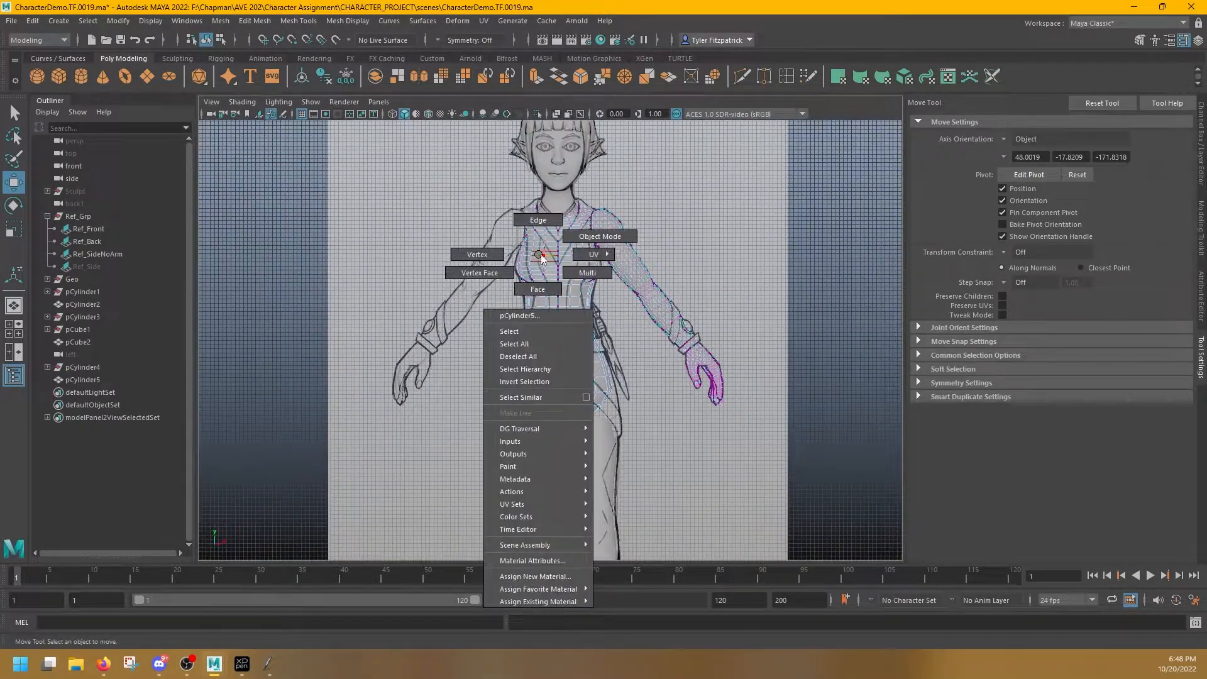
{"action": "left_click", "coordinate": [555, 288]}
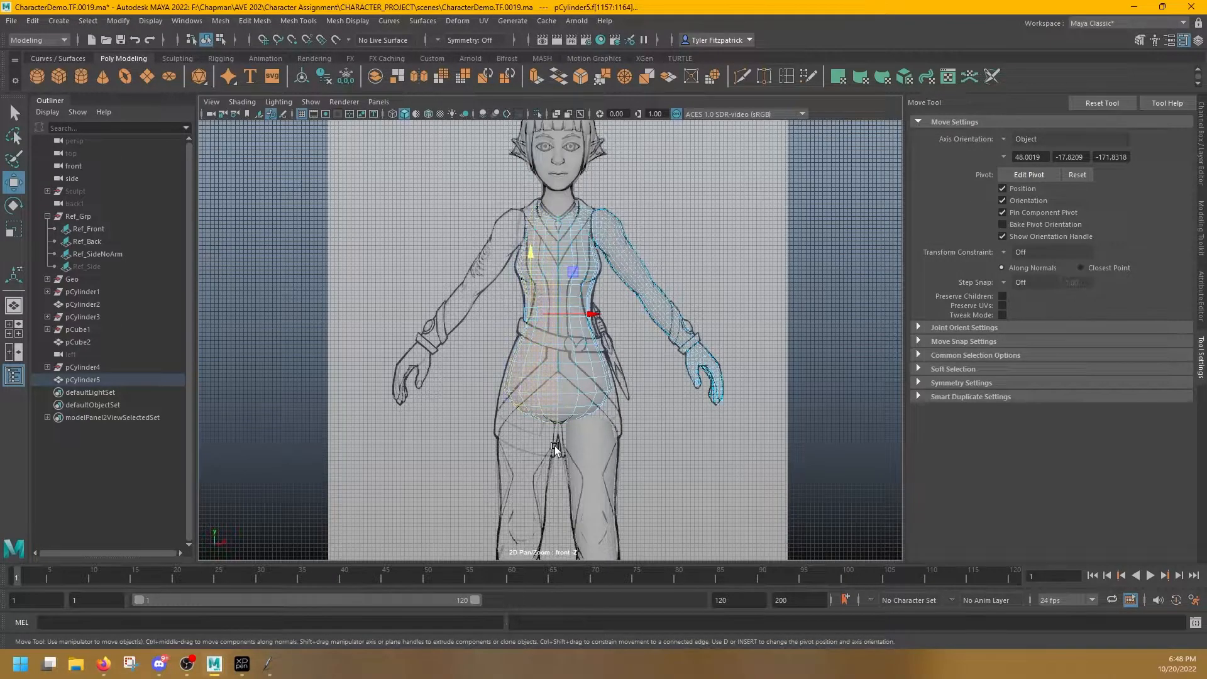
{"action": "key", "text": "Delete"}
Return to object mode and mirror the half body with its arm across the world X axis in the perspective view
{"action": "right_click", "coordinate": [607, 211]}
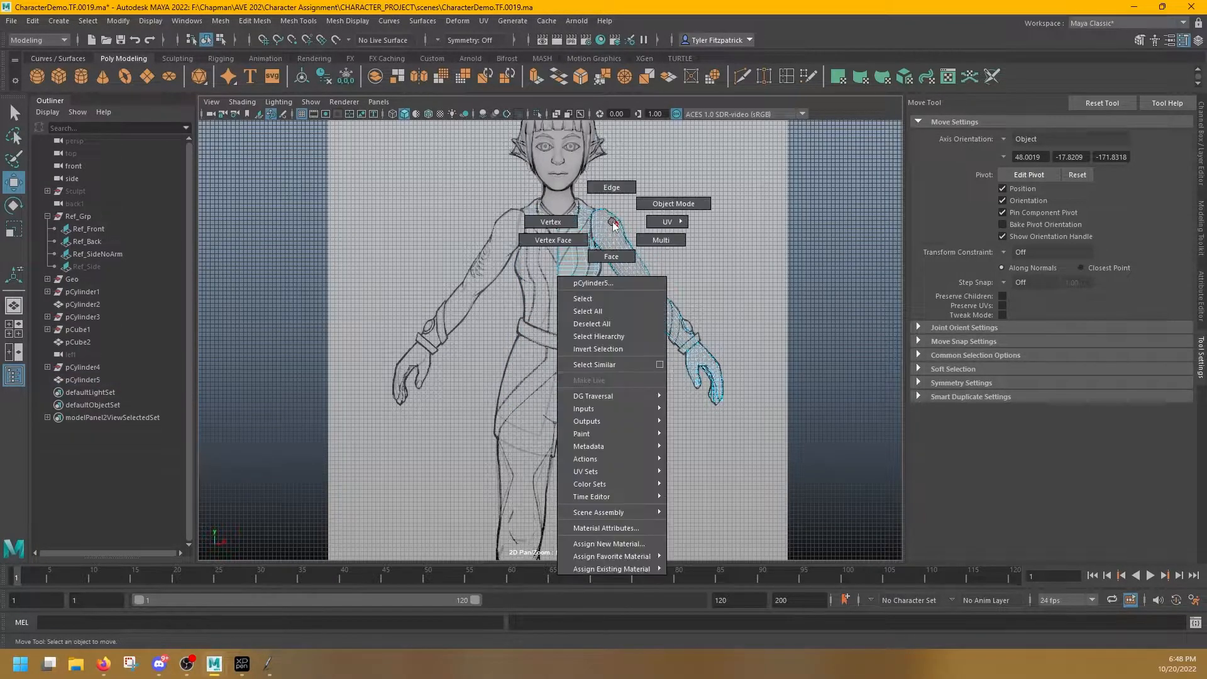
{"action": "left_click", "coordinate": [669, 205]}
{"action": "key", "text": "space"}
{"action": "left_click_drag", "start_coordinate": [794, 217], "coordinate": [719, 227], "text": "alt"}
{"action": "key", "text": "space"}
{"action": "left_click", "coordinate": [375, 76]}
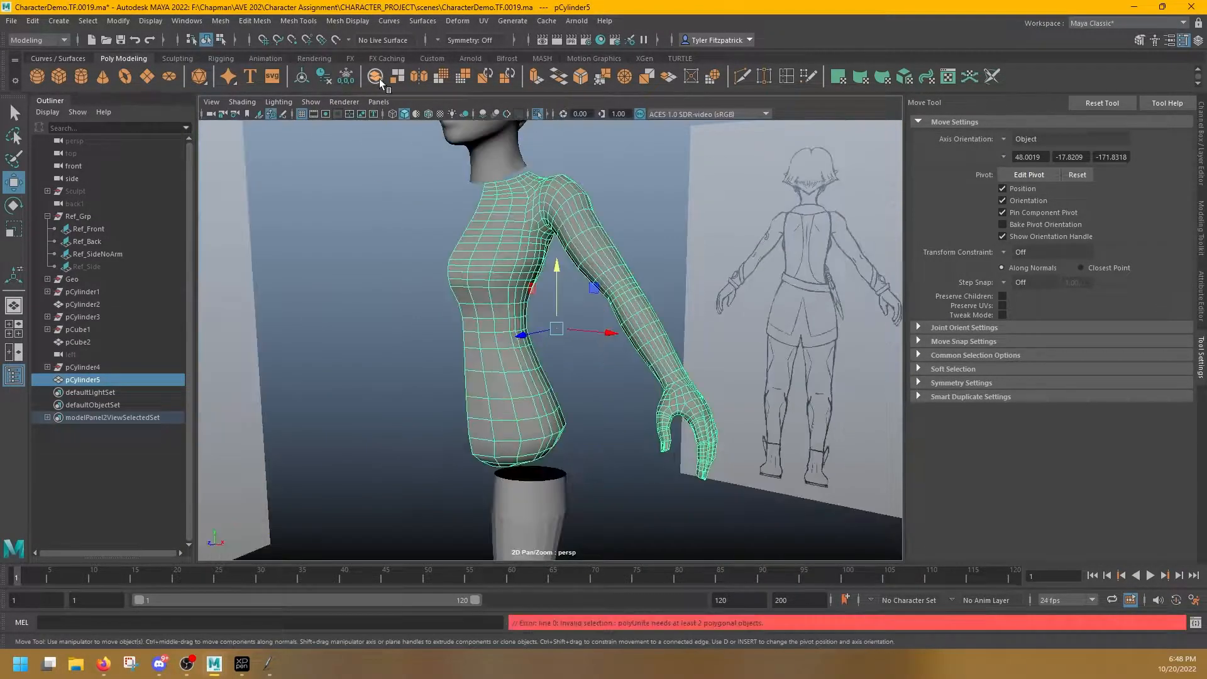
{"action": "left_click", "coordinate": [421, 75]}
Set the mirror's Merge Threshold to 1 and check the centre seam near the neck
{"action": "left_click_drag", "start_coordinate": [434, 220], "coordinate": [583, 244], "text": "alt"}
{"action": "scroll", "coordinate": [523, 165], "scroll_direction": "up", "scroll_amount": 2}
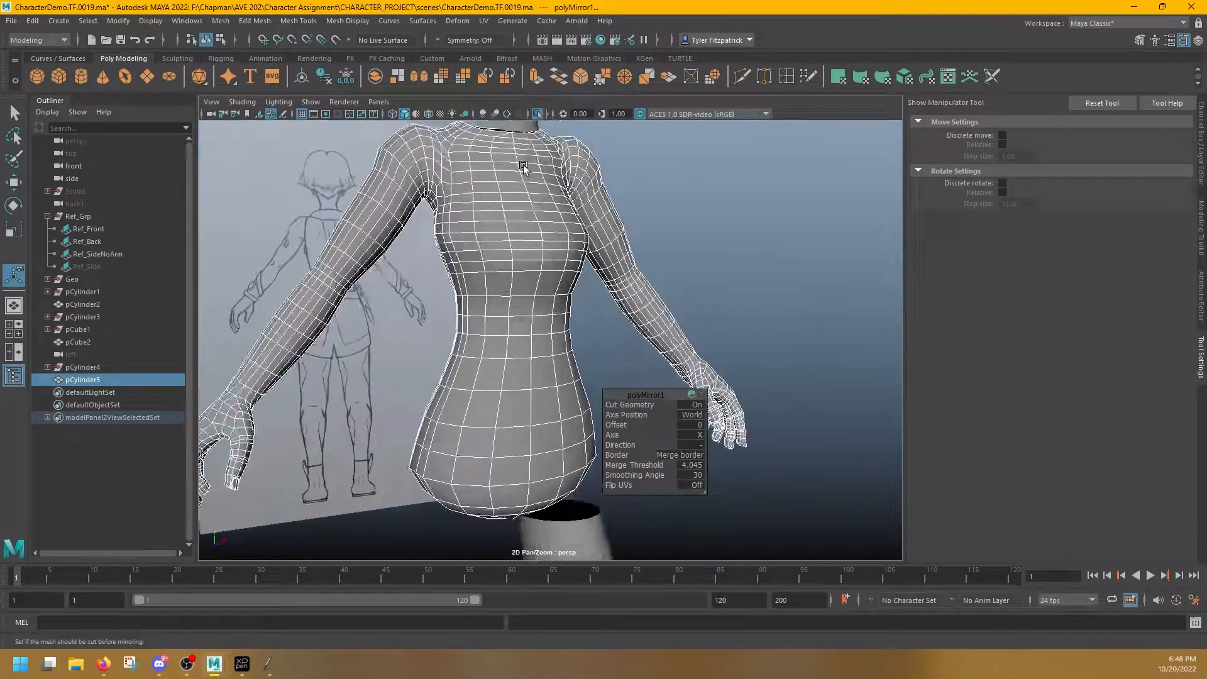
{"action": "scroll", "coordinate": [524, 165], "scroll_direction": "up", "scroll_amount": 4}
{"action": "middle_click_drag", "start_coordinate": [524, 165], "coordinate": [617, 382], "text": "alt"}
{"action": "scroll", "coordinate": [574, 210], "scroll_direction": "up", "scroll_amount": 6}
{"action": "middle_click_drag", "start_coordinate": [575, 210], "coordinate": [592, 388], "text": "alt"}
{"action": "scroll", "coordinate": [534, 148], "scroll_direction": "up", "scroll_amount": 6}
{"action": "middle_click_drag", "start_coordinate": [534, 148], "coordinate": [572, 279], "text": "alt"}
{"action": "left_click_drag", "start_coordinate": [572, 275], "coordinate": [607, 317], "text": "alt"}
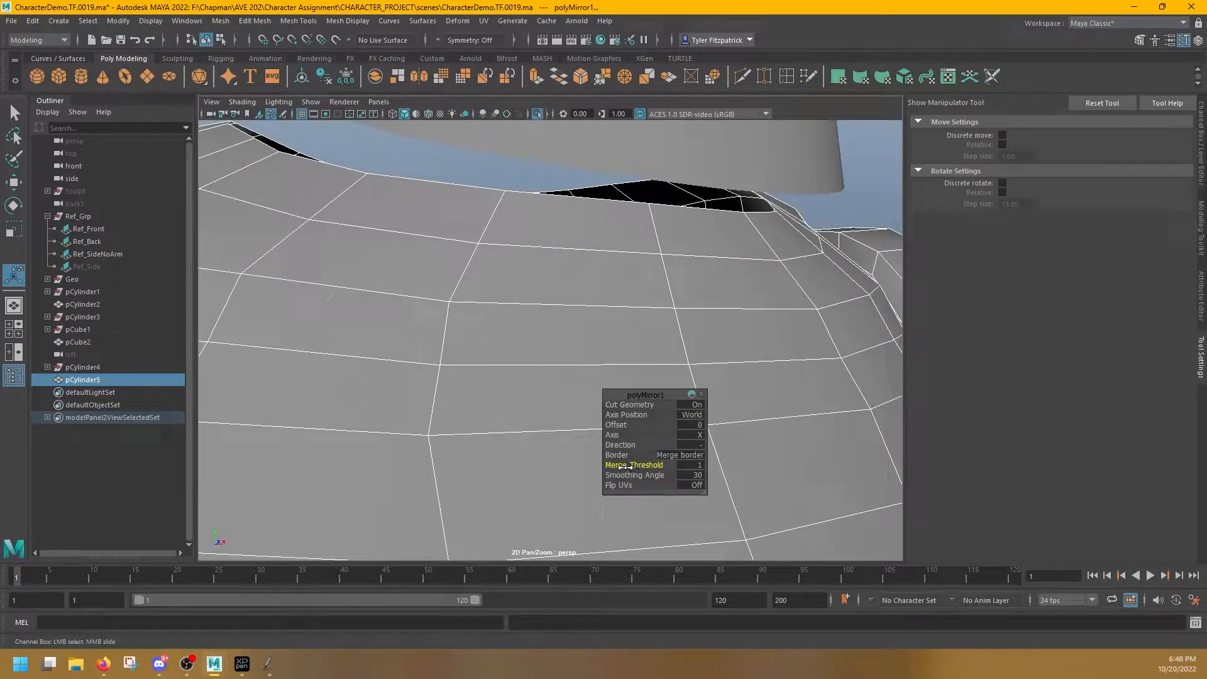
{"action": "scroll", "coordinate": [598, 388], "scroll_direction": "down", "scroll_amount": 5}
{"action": "left_click_drag", "start_coordinate": [574, 323], "coordinate": [558, 337], "text": "alt"}
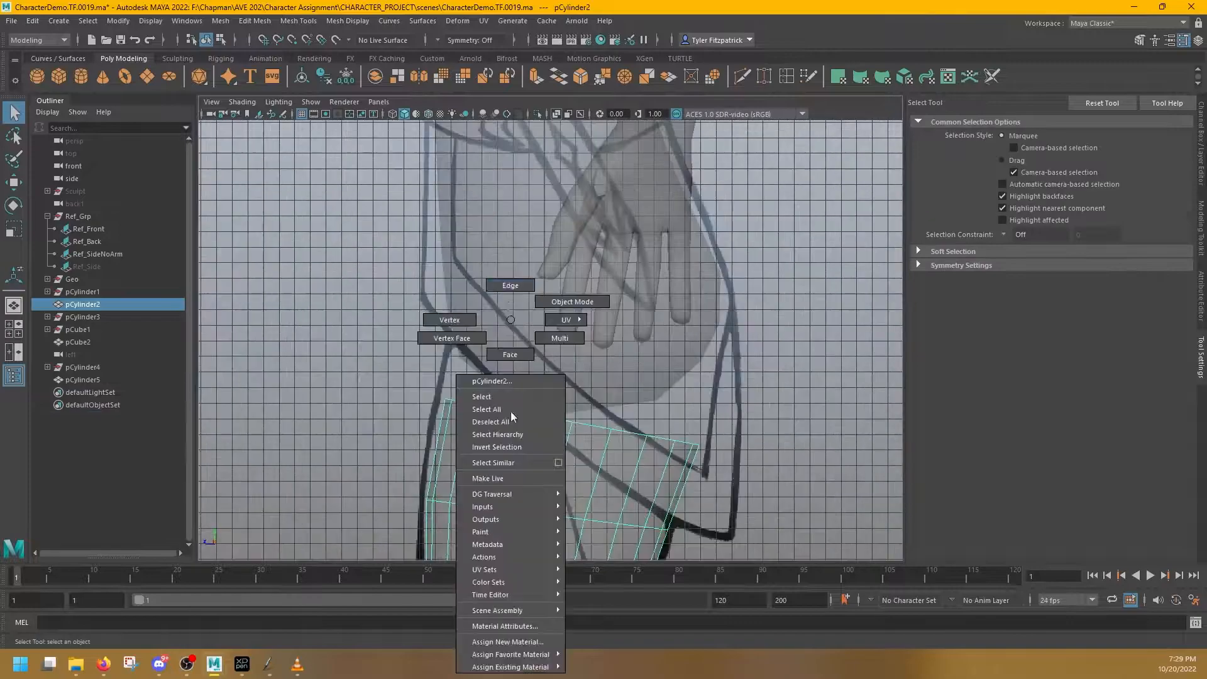
Undo the last rotation of the leg's top border edges, adjust their tilt, and extrude them upward in the side view
{"action": "key", "text": "e"}
{"action": "left_click_drag", "start_coordinate": [630, 297], "coordinate": [622, 293], "text": "shift"}
{"action": "key", "text": "ctrl+z"}
{"action": "left_click", "coordinate": [1201, 164]}
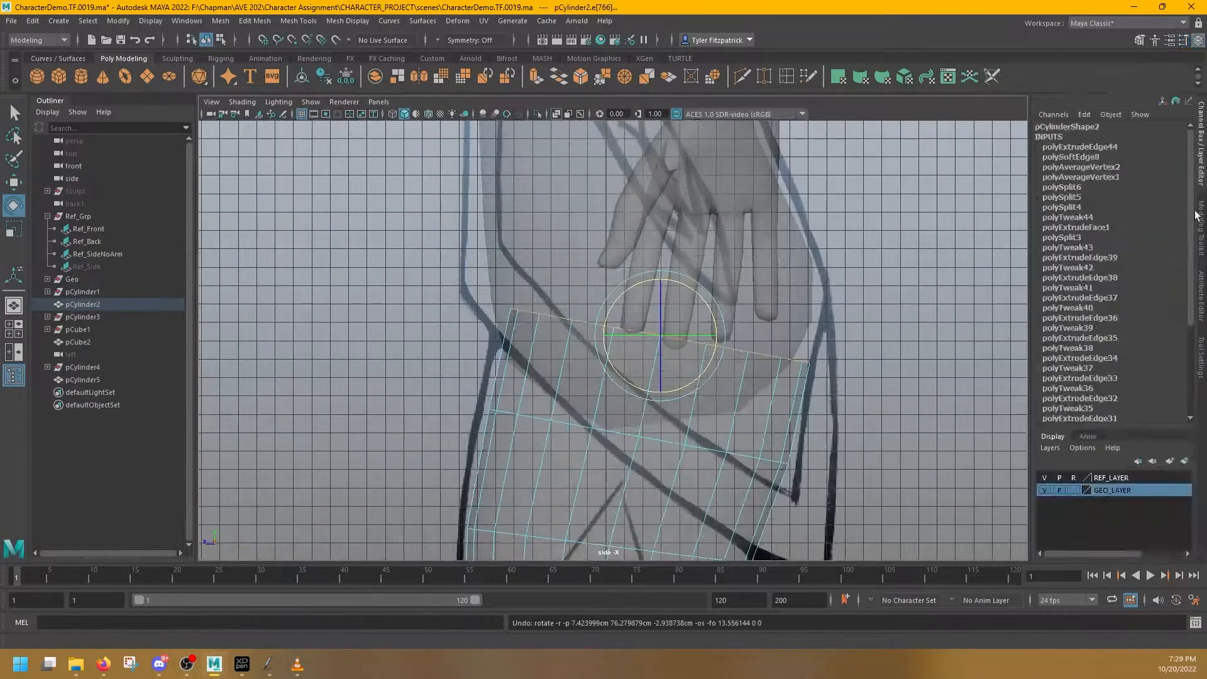
{"action": "right_click_drag", "start_coordinate": [573, 370], "coordinate": [629, 352]}
{"action": "right_click_drag", "start_coordinate": [585, 318], "coordinate": [585, 363]}
{"action": "left_click_drag", "start_coordinate": [661, 258], "coordinate": [598, 197], "text": "shift"}
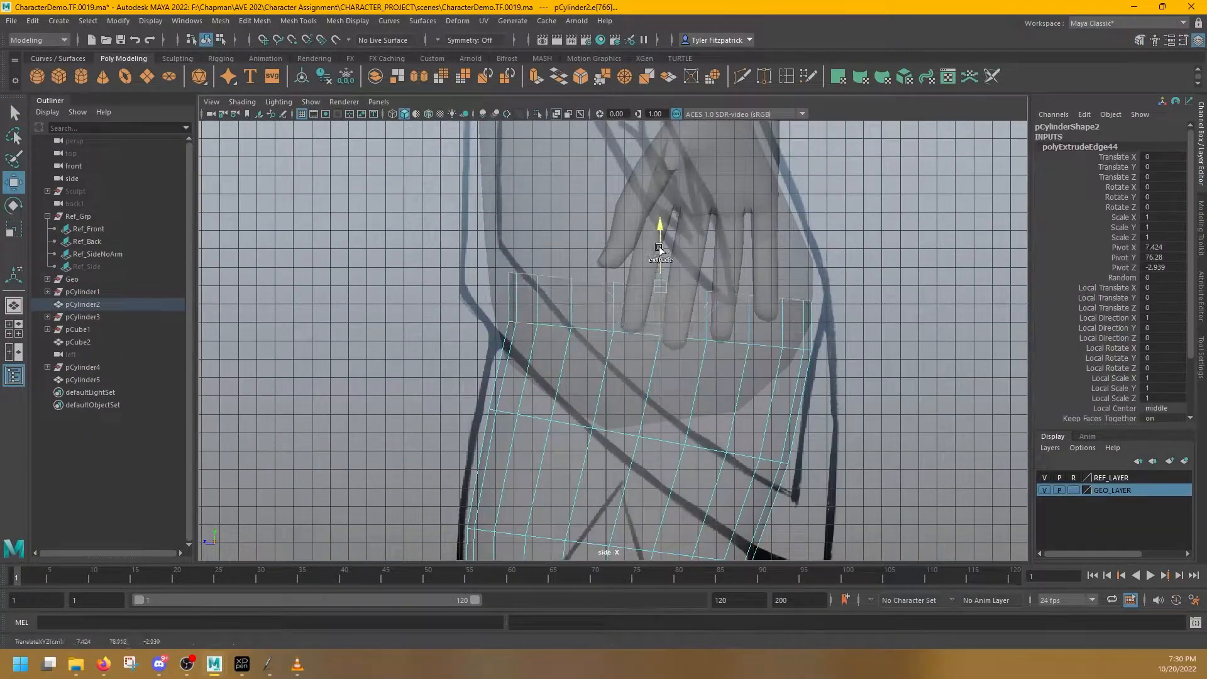
Rotate and move the leg's upper edge loops to tilt them along the hip
{"action": "key", "text": "e"}
{"action": "key", "text": "w"}
{"action": "key", "text": "e"}
{"action": "double_click", "coordinate": [622, 272]}
{"action": "key", "text": "w"}
{"action": "double_click", "coordinate": [629, 334]}
{"action": "middle_click_drag", "start_coordinate": [715, 429], "coordinate": [672, 356], "text": "alt"}
Insert an edge loop below the leg's extruded rings with Multi-Cut, rotate it, and reposition the loop beneath it
{"action": "left_click", "coordinate": [743, 76]}
{"action": "left_click", "coordinate": [627, 355], "text": "ctrl"}
{"action": "key", "text": "e"}
{"action": "left_click_drag", "start_coordinate": [648, 354], "coordinate": [646, 354]}
{"action": "key", "text": "w"}
{"action": "double_click", "coordinate": [723, 419]}
{"action": "left_click_drag", "start_coordinate": [533, 384], "coordinate": [539, 385]}
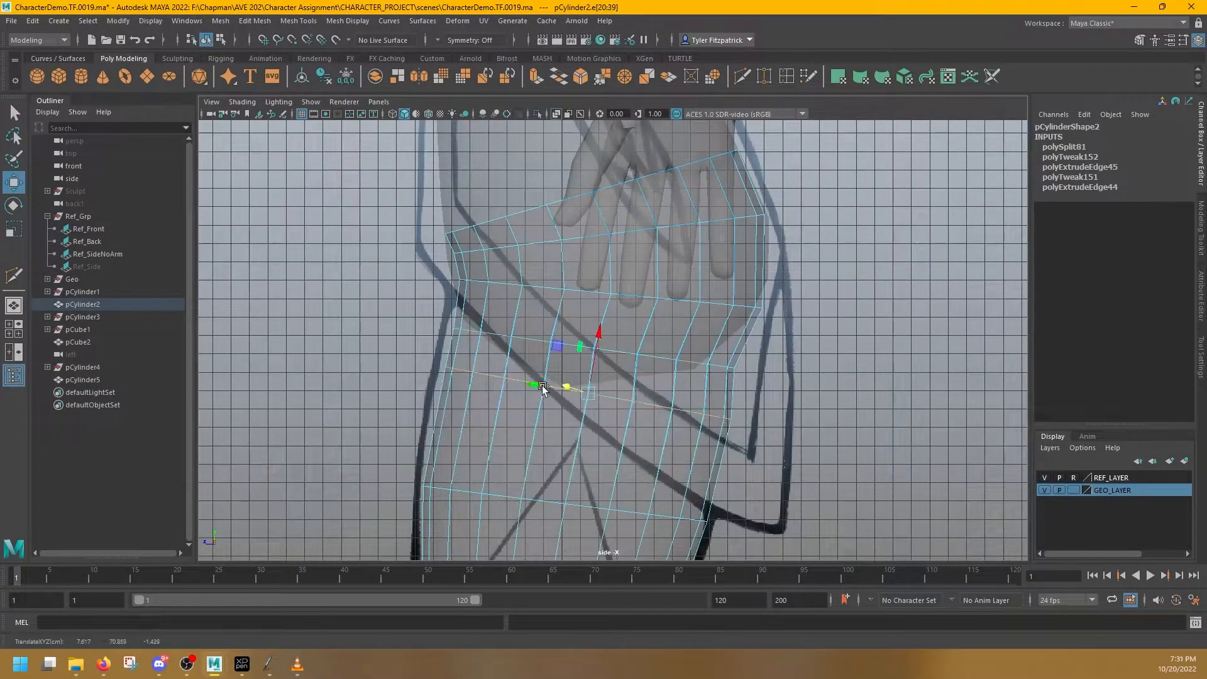
Scale an upper edge loop of the leg slightly and rotate it to follow the hip in the side view
{"action": "key", "text": "space"}
{"action": "key", "text": "space"}
{"action": "left_click_drag", "start_coordinate": [690, 378], "coordinate": [665, 369], "text": "alt"}
{"action": "key", "text": "space"}
{"action": "key", "text": "space"}
{"action": "key", "text": "r"}
{"action": "key", "text": "w"}
{"action": "key", "text": "r"}
{"action": "left_click_drag", "start_coordinate": [626, 216], "coordinate": [627, 216]}
{"action": "middle_click_drag", "start_coordinate": [627, 216], "coordinate": [633, 257], "text": "alt"}
{"action": "double_click", "coordinate": [627, 219]}
{"action": "key", "text": "e"}
{"action": "left_click_drag", "start_coordinate": [639, 188], "coordinate": [643, 189]}
Select the edge loop nearest the leg's top and scale it slightly in the side view
{"action": "key", "text": "w"}
{"action": "double_click", "coordinate": [627, 158]}
{"action": "key", "text": "r"}
{"action": "key", "text": "w"}
{"action": "middle_click_drag", "start_coordinate": [629, 153], "coordinate": [648, 206], "text": "alt"}
{"action": "key", "text": "r"}
{"action": "left_click_drag", "start_coordinate": [647, 202], "coordinate": [646, 203]}
{"action": "key", "text": "r"}
Rotate the leg's upper edge loops in the front view so they rise toward the outer hip
{"action": "key", "text": "space"}
{"action": "key", "text": "space"}
{"action": "left_click_drag", "start_coordinate": [822, 269], "coordinate": [634, 320], "text": "alt"}
{"action": "key", "text": "q"}
{"action": "key", "text": "space"}
{"action": "key", "text": "space"}
{"action": "double_click", "coordinate": [648, 337]}
{"action": "key", "text": "e"}
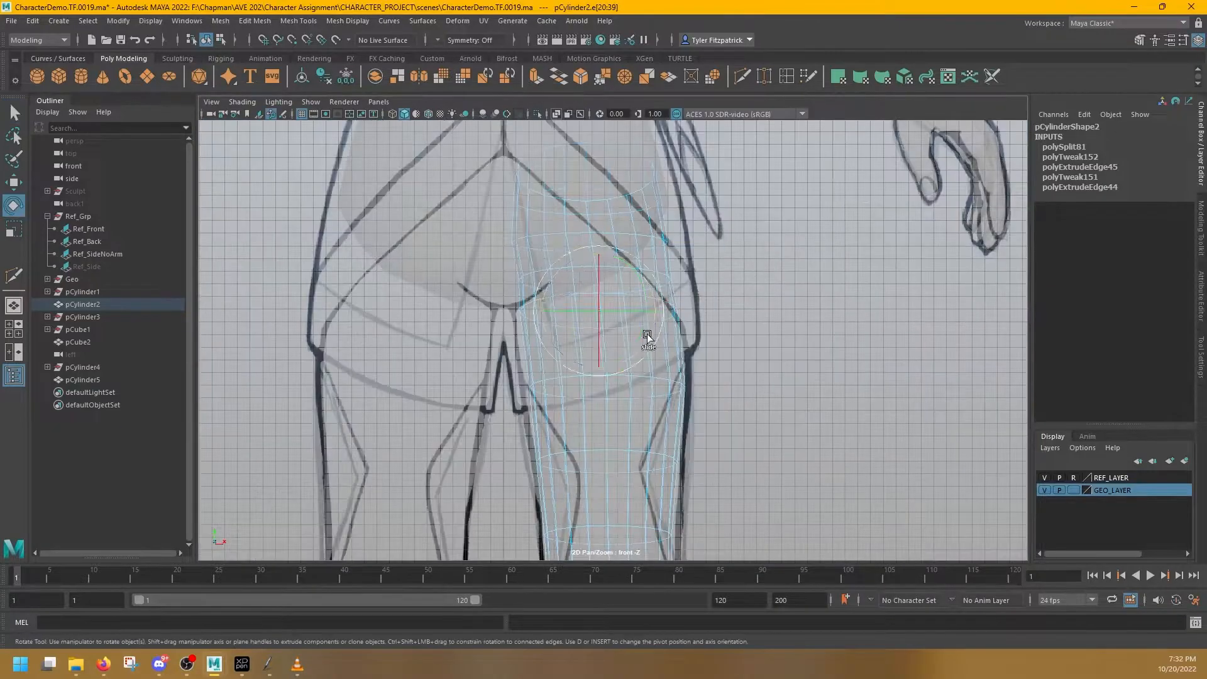
{"action": "double_click", "coordinate": [615, 205]}
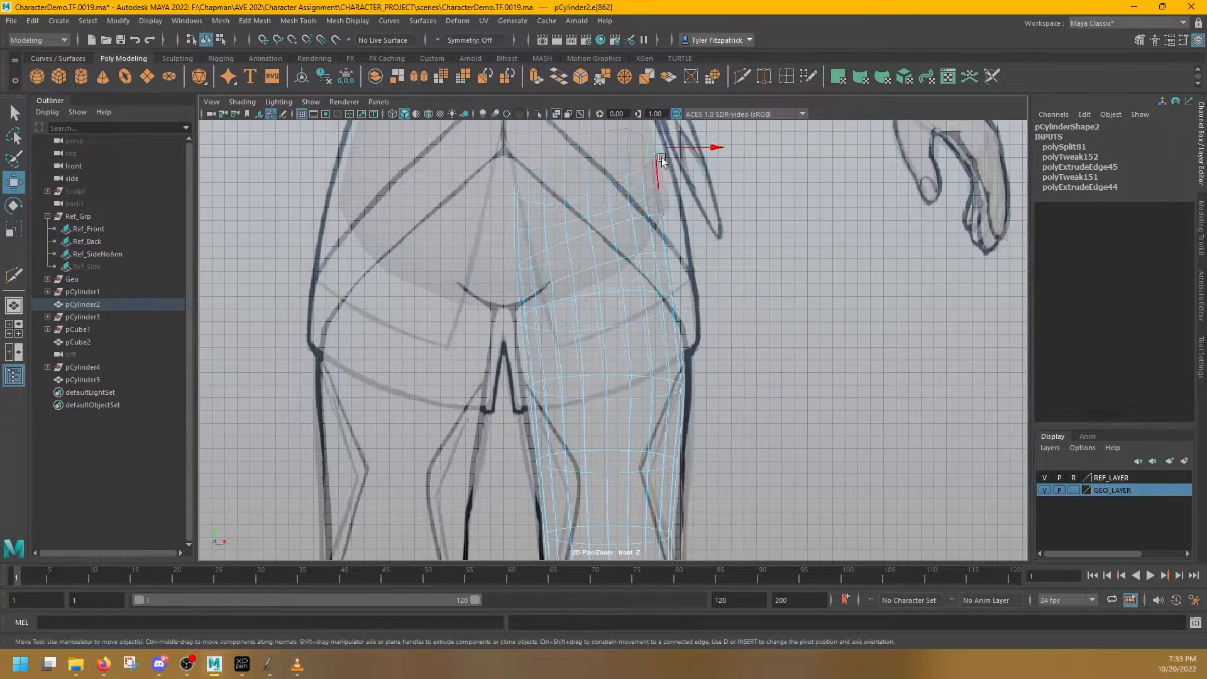
Undo the last edge adjustments and try moving vertices on the leg's upper border in perspective
{"action": "middle_click_drag", "start_coordinate": [706, 248], "coordinate": [724, 381], "text": "alt"}
{"action": "key", "text": "space"}
{"action": "key", "text": "space"}
{"action": "left_click_drag", "start_coordinate": [849, 264], "coordinate": [635, 403], "text": "alt"}
{"action": "key", "text": "ctrl+z"}
{"action": "key", "text": "ctrl+z"}
{"action": "left_click_drag", "start_coordinate": [553, 386], "coordinate": [559, 391]}
{"action": "left_click", "coordinate": [571, 356]}
{"action": "mouse_move", "coordinate": [635, 403]}
{"action": "left_mouse_down", "text": "alt"}
{"action": "mouse_move", "coordinate": [682, 410]}
{"action": "mouse_move", "coordinate": [647, 403]}
{"action": "left_mouse_up", "text": "alt"}
{"action": "key", "text": "ctrl+z"}
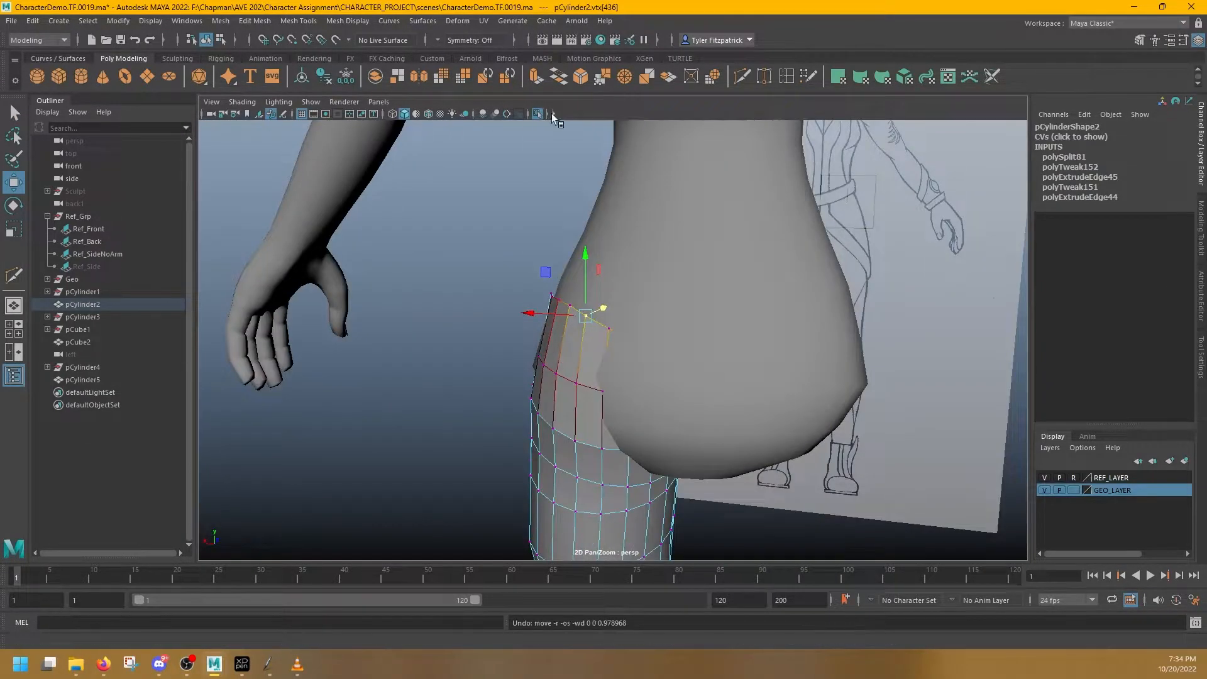
Examine the leg's upper rings against the torso with X-ray shading and in the side view
{"action": "left_click", "coordinate": [552, 115]}
{"action": "left_click", "coordinate": [557, 114]}
{"action": "left_click_drag", "start_coordinate": [566, 315], "coordinate": [575, 372], "text": "alt"}
{"action": "left_click", "coordinate": [557, 114]}
{"action": "left_click", "coordinate": [746, 440]}
{"action": "left_click_drag", "start_coordinate": [650, 484], "coordinate": [831, 434], "text": "alt"}
{"action": "key", "text": "space"}
{"action": "middle_click_drag", "start_coordinate": [921, 435], "coordinate": [843, 524], "text": "alt"}
{"action": "left_click", "coordinate": [811, 434]}
{"action": "middle_click_drag", "start_coordinate": [811, 434], "coordinate": [844, 363], "text": "alt"}
Insert an edge loop around the upper leg and adjust its position beneath the top border
{"action": "left_click", "coordinate": [1201, 227]}
{"action": "left_click", "coordinate": [298, 21]}
{"action": "left_click", "coordinate": [321, 113]}
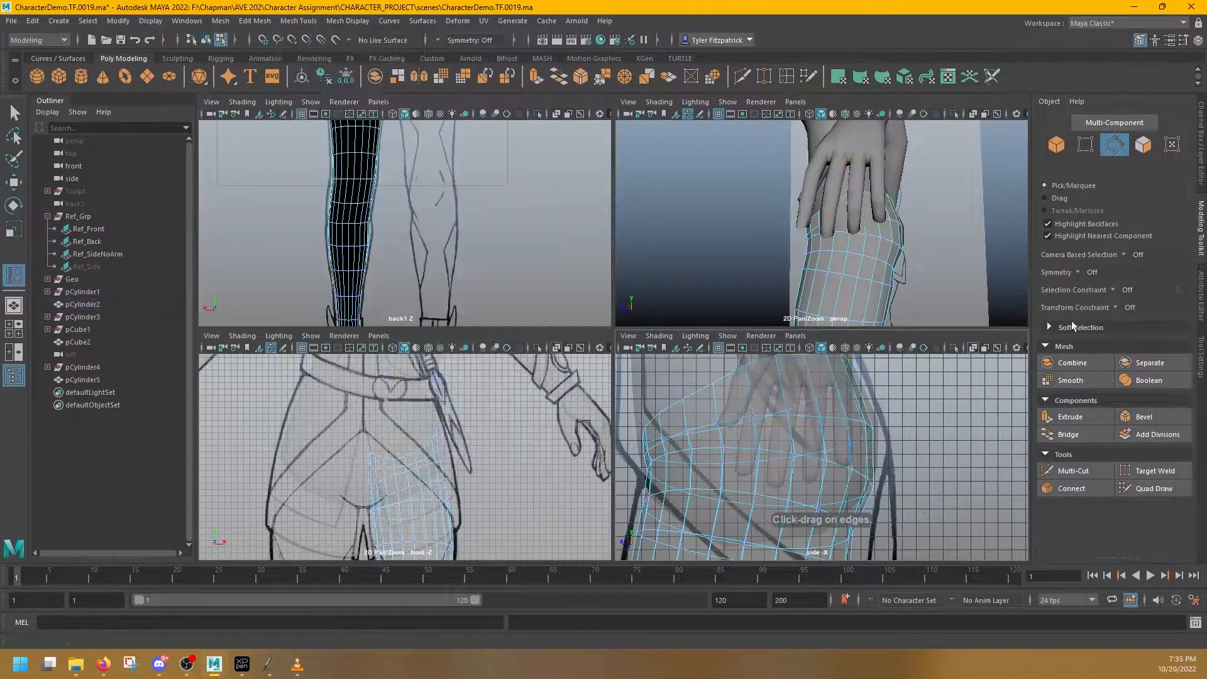
{"action": "middle_click_drag", "start_coordinate": [730, 490], "coordinate": [757, 415], "text": "alt"}
{"action": "scroll", "coordinate": [749, 220], "scroll_direction": "up", "scroll_amount": 5}
{"action": "key", "text": "w"}
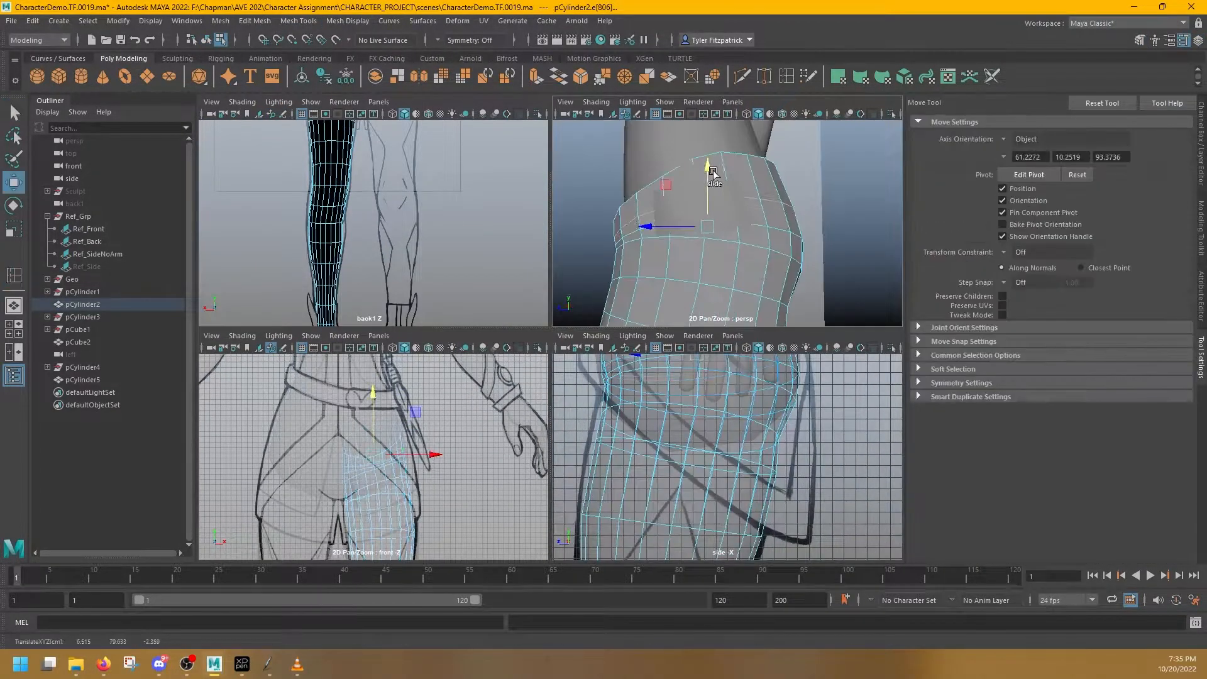
{"action": "key", "text": "g"}
{"action": "key", "text": "w"}
Select the upper leg's edge loops and adjust their scale, position and rotation to even out the spacing
{"action": "left_click", "coordinate": [791, 227]}
{"action": "left_click_drag", "start_coordinate": [724, 252], "coordinate": [680, 244], "text": "alt"}
{"action": "key", "text": "r"}
{"action": "middle_click_drag", "start_coordinate": [680, 244], "coordinate": [696, 189], "text": "alt"}
{"action": "left_click_drag", "start_coordinate": [696, 189], "coordinate": [729, 221], "text": "alt"}
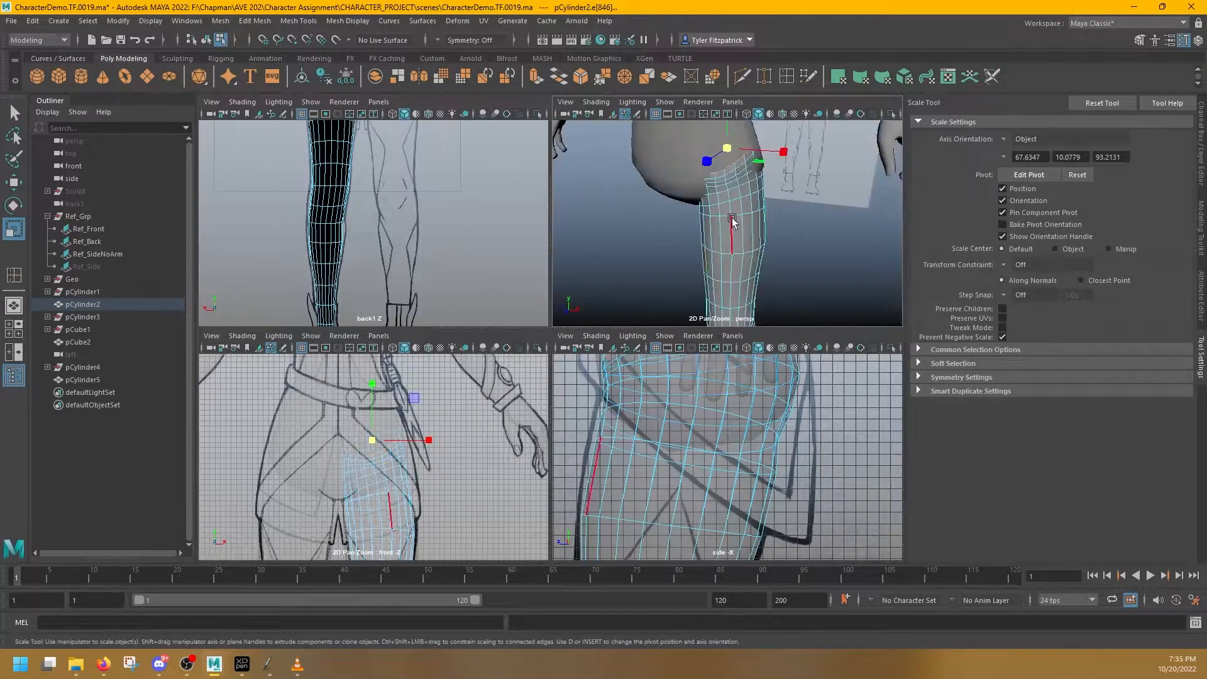
{"action": "scroll", "coordinate": [730, 217], "scroll_direction": "up", "scroll_amount": 5}
{"action": "key", "text": "w"}
{"action": "double_click", "coordinate": [735, 202]}
{"action": "key", "text": "e"}
{"action": "left_click_drag", "start_coordinate": [806, 253], "coordinate": [528, 283], "text": "alt"}
{"action": "key", "text": "w"}
{"action": "key", "text": "e"}
Reposition and rotate the leg's remaining upper edge loops to follow the hip line
{"action": "key", "text": "w"}
{"action": "scroll", "coordinate": [691, 189], "scroll_direction": "down", "scroll_amount": 5}
{"action": "key", "text": "space"}
{"action": "key", "text": "e"}
{"action": "key", "text": "w"}
{"action": "key", "text": "e"}
{"action": "key", "text": "w"}
{"action": "left_click", "coordinate": [610, 189]}
{"action": "left_click_drag", "start_coordinate": [610, 189], "coordinate": [415, 251], "text": "alt"}
{"action": "double_click", "coordinate": [603, 279]}
{"action": "key", "text": "e"}
{"action": "key", "text": "w"}
Isolate the torso mesh and switch it to face selection
{"action": "key", "text": "b"}
{"action": "key", "text": "b"}
{"action": "key", "text": "F8"}
{"action": "key", "text": "q"}
{"action": "left_click", "coordinate": [505, 273], "text": "shift"}
{"action": "left_click", "coordinate": [403, 202]}
{"action": "key", "text": "ctrl+1"}
{"action": "key", "text": "F11"}
Set symmetry to Object X and delete the torso faces where the leg meets the hip
{"action": "left_click_drag", "start_coordinate": [441, 314], "coordinate": [591, 358], "text": "alt"}
{"action": "left_click", "coordinate": [439, 40]}
{"action": "left_click", "coordinate": [468, 60]}
{"action": "left_click_drag", "start_coordinate": [478, 251], "coordinate": [492, 208], "text": "alt"}
{"action": "left_click", "coordinate": [573, 312]}
{"action": "left_click", "coordinate": [546, 347], "text": "shift"}
{"action": "key", "text": "ctrl+1"}
{"action": "left_click", "coordinate": [556, 113]}
{"action": "left_click", "coordinate": [501, 340], "text": "shift"}
{"action": "key", "text": "Delete"}
{"action": "left_click", "coordinate": [556, 114]}
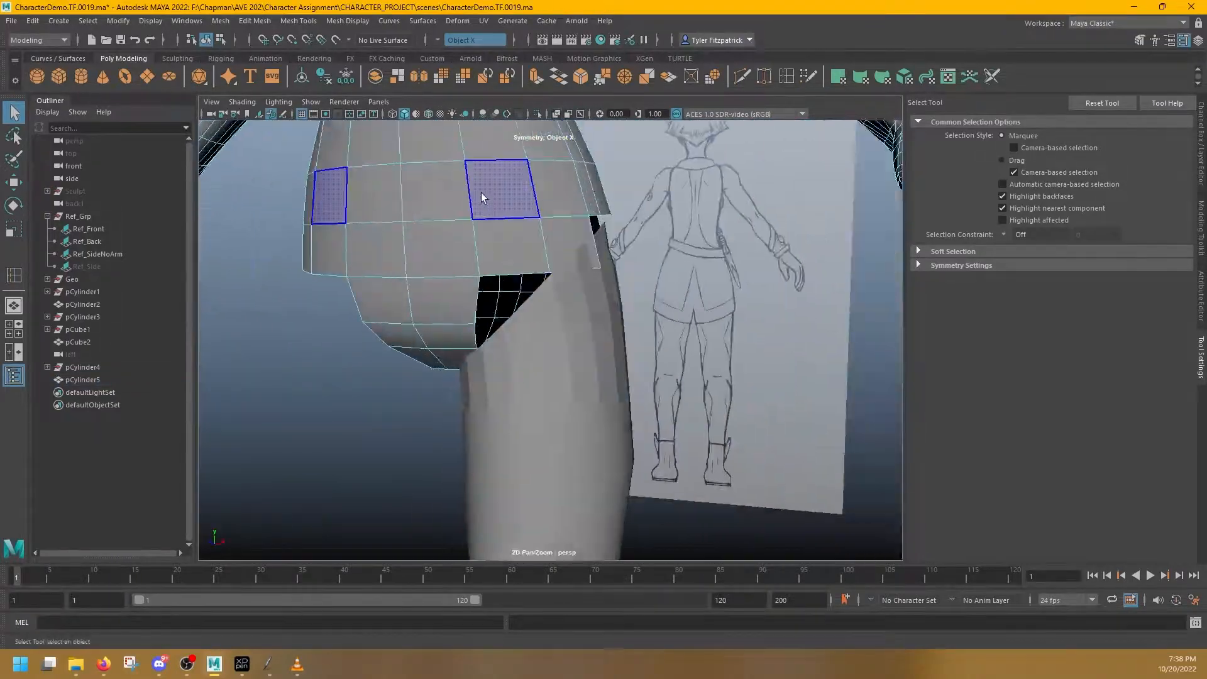
Refine the torso's leg opening with Multi-Cut and isolate the torso mesh
{"action": "key", "text": "ctrl+shift+x"}
{"action": "key", "text": "g"}
{"action": "left_click", "coordinate": [512, 273]}
{"action": "left_click_drag", "start_coordinate": [512, 273], "coordinate": [541, 151], "text": "alt"}
{"action": "left_click", "coordinate": [459, 366]}
{"action": "key", "text": "q"}
{"action": "key", "text": "F8"}
{"action": "left_click", "coordinate": [544, 361], "text": "shift"}
{"action": "left_click", "coordinate": [554, 189]}
{"action": "left_click", "coordinate": [539, 116]}
Bridge the edges across the torso's underside at the crotch with 3 divisions and adjust the bridge's taper
{"action": "left_click_drag", "start_coordinate": [547, 264], "coordinate": [582, 251], "text": "alt"}
{"action": "key", "text": "F10"}
{"action": "left_click", "coordinate": [584, 232]}
{"action": "right_click_drag", "start_coordinate": [605, 281], "coordinate": [635, 416], "text": "shift"}
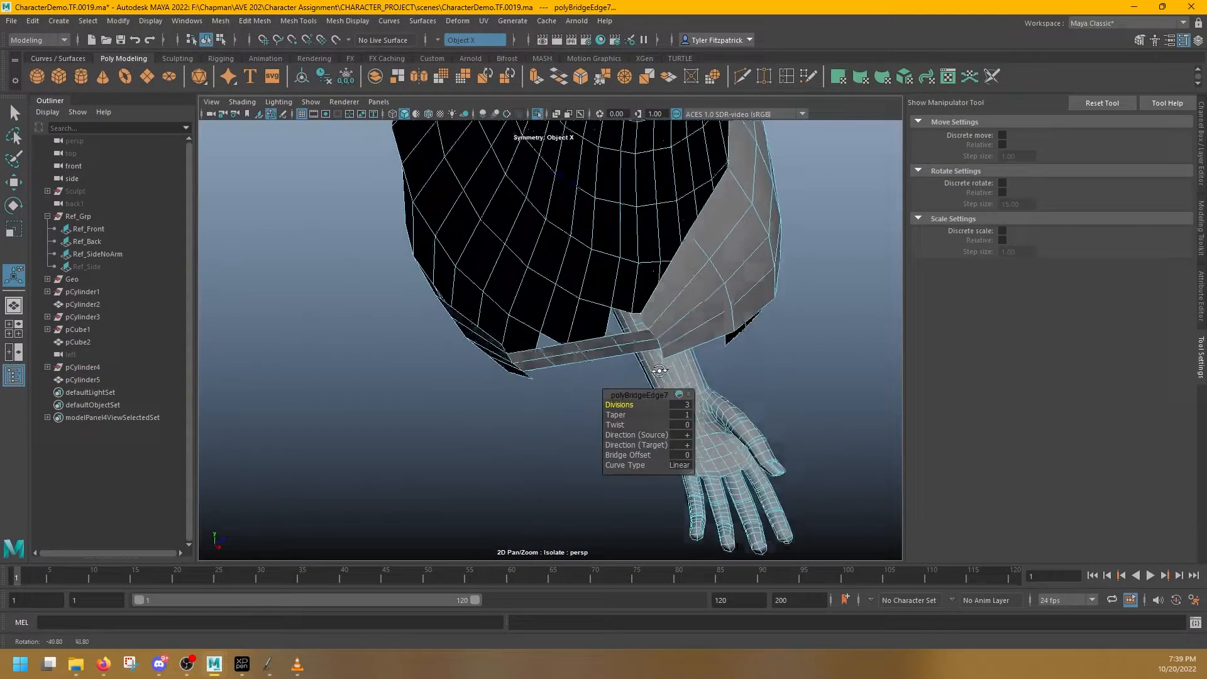
{"action": "left_click", "coordinate": [641, 416]}
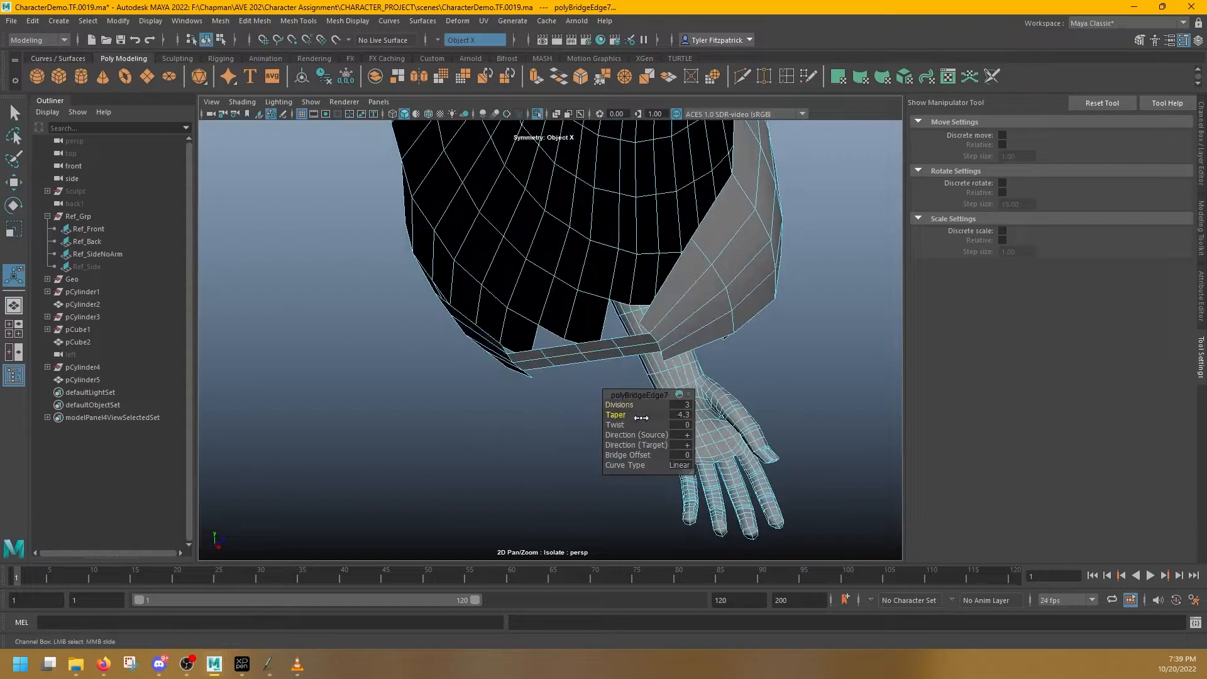
Reshape the bridged crotch strip and edit the vertices around it on the torso's underside
{"action": "left_click", "coordinate": [580, 354]}
{"action": "key", "text": "w"}
{"action": "key", "text": "q"}
{"action": "key", "text": "w"}
{"action": "key", "text": "q"}
{"action": "left_click_drag", "start_coordinate": [590, 347], "coordinate": [467, 414], "text": "alt"}
{"action": "key", "text": "F9"}
{"action": "left_click_drag", "start_coordinate": [399, 303], "coordinate": [646, 483]}
{"action": "right_click_drag", "start_coordinate": [629, 385], "coordinate": [663, 370], "text": "shift"}
Fine-tune the position of the crotch strip on the isolated torso
{"action": "left_click_drag", "start_coordinate": [468, 364], "coordinate": [591, 371], "text": "alt"}
{"action": "key", "text": "w"}
{"action": "key", "text": "q"}
{"action": "left_click_drag", "start_coordinate": [625, 369], "coordinate": [732, 339], "text": "alt"}
{"action": "key", "text": "w"}
{"action": "key", "text": "q"}
Exit isolation and move the crotch strip into line with the leg's top using soft selection
{"action": "left_click", "coordinate": [538, 111]}
{"action": "key", "text": "F8"}
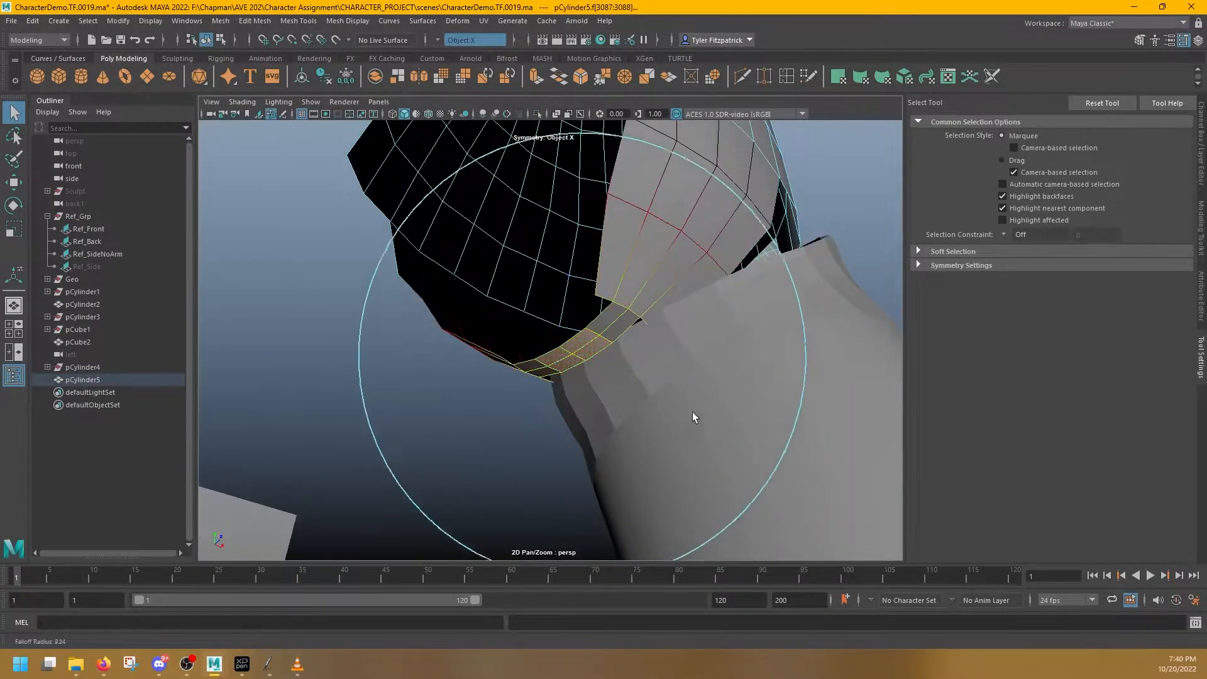
{"action": "left_click_drag", "start_coordinate": [693, 412], "coordinate": [582, 324], "text": "alt"}
{"action": "key", "text": "w"}
{"action": "left_click_drag", "start_coordinate": [582, 324], "coordinate": [644, 315]}
{"action": "scroll", "coordinate": [644, 315], "scroll_direction": "down", "scroll_amount": 4}
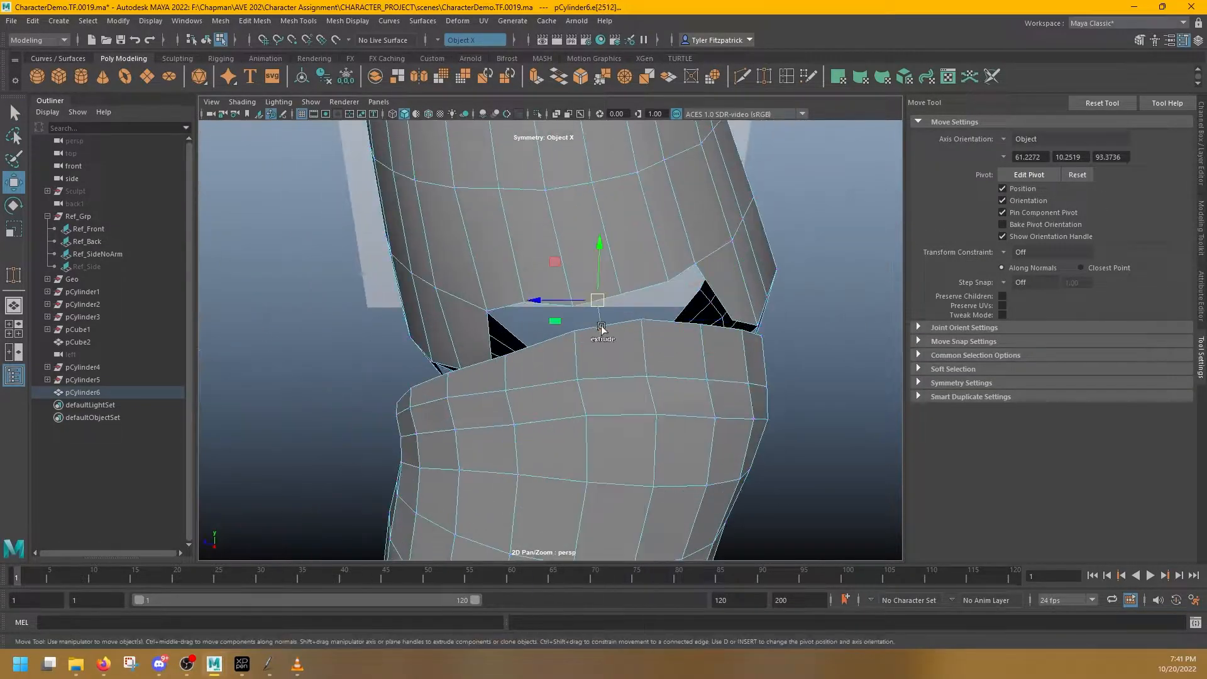
Bridge border edges of the leg to the matching edges of the torso's leg opening
{"action": "right_click", "coordinate": [601, 322], "text": "shift"}
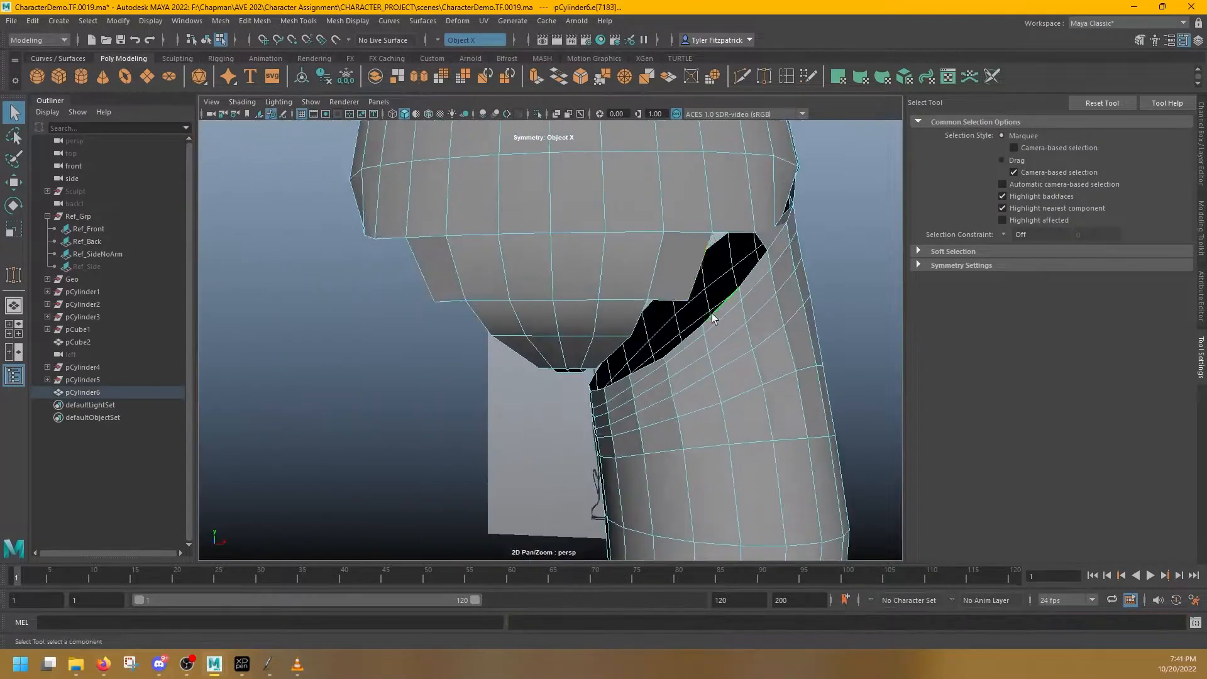
{"action": "left_click_drag", "start_coordinate": [656, 368], "coordinate": [527, 370], "text": "alt"}
{"action": "left_click", "coordinate": [545, 385]}
{"action": "left_click", "coordinate": [517, 293]}
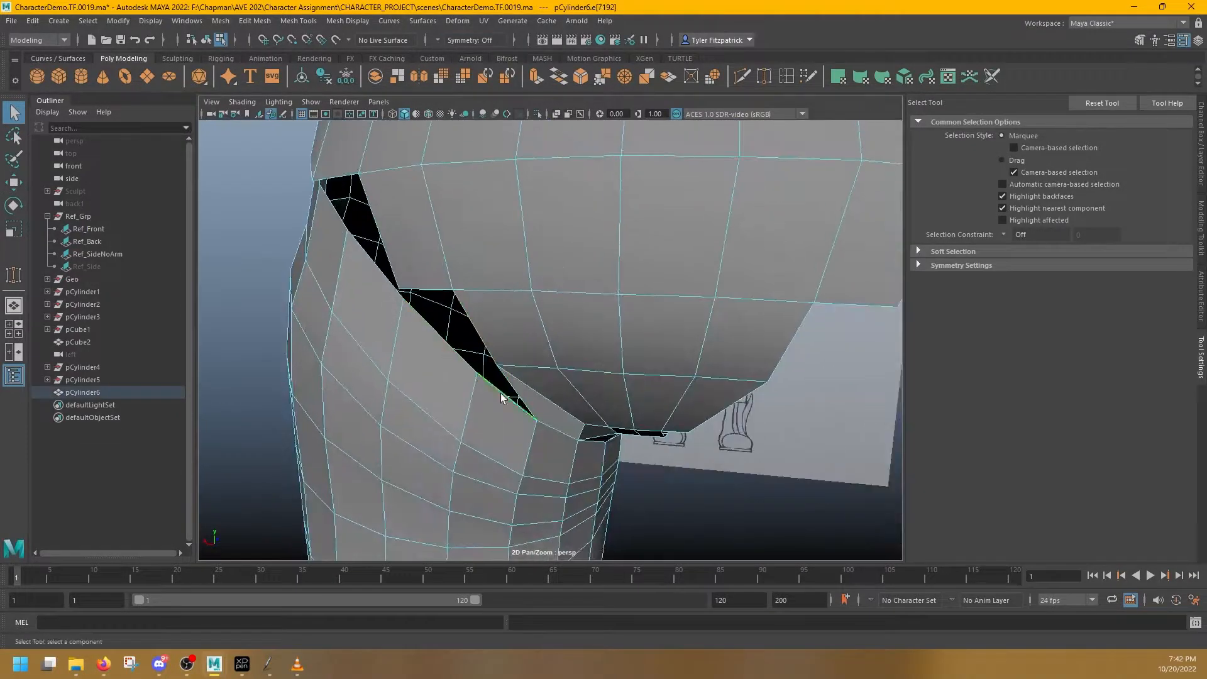
{"action": "right_click_drag", "start_coordinate": [485, 494], "coordinate": [484, 490], "text": "shift"}
Bridge another pair of leg and torso edges across the gap at the outer hip
{"action": "left_click_drag", "start_coordinate": [487, 481], "coordinate": [629, 358], "text": "alt"}
{"action": "left_click", "coordinate": [561, 325]}
{"action": "left_click", "coordinate": [563, 271], "text": "shift"}
{"action": "key", "text": "g"}
{"action": "left_click_drag", "start_coordinate": [563, 271], "coordinate": [512, 264], "text": "alt"}
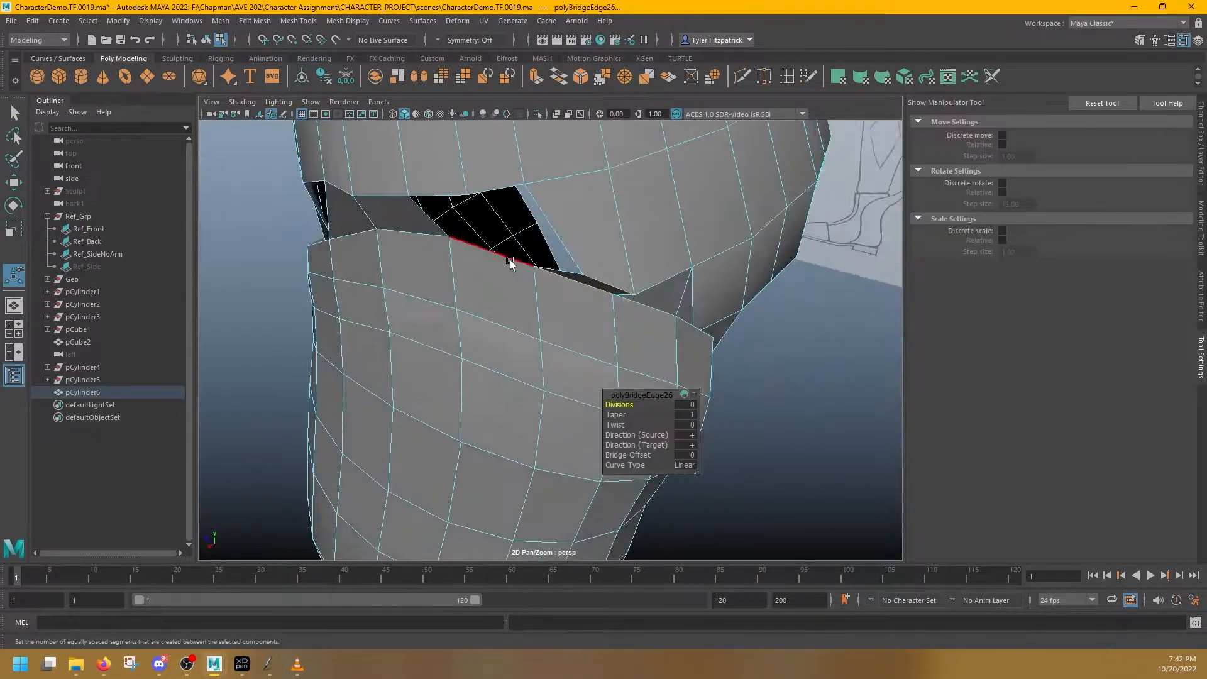
Bridge the open border edges of the leg's top to the matching torso edges around the hip gap
{"action": "scroll", "coordinate": [603, 269], "scroll_direction": "down", "scroll_amount": 5}
{"action": "left_click_drag", "start_coordinate": [603, 269], "coordinate": [720, 275], "text": "alt"}
{"action": "scroll", "coordinate": [522, 277], "scroll_direction": "up", "scroll_amount": 5}
{"action": "left_click", "coordinate": [513, 280]}
{"action": "left_click_drag", "start_coordinate": [510, 277], "coordinate": [488, 242], "text": "alt"}
{"action": "left_click_drag", "start_coordinate": [380, 375], "coordinate": [517, 331], "text": "alt"}
{"action": "right_click_drag", "start_coordinate": [517, 331], "coordinate": [487, 329]}
{"action": "left_click_drag", "start_coordinate": [487, 330], "coordinate": [531, 224], "text": "alt"}
{"action": "left_click", "coordinate": [649, 256], "text": "shift"}
{"action": "left_click", "coordinate": [714, 316], "text": "shift"}
{"action": "left_click_drag", "start_coordinate": [713, 316], "coordinate": [574, 250], "text": "alt"}
{"action": "right_click_drag", "start_coordinate": [574, 250], "coordinate": [635, 232], "text": "shift"}
Close the remaining gap between leg and torso by bridging further pairs of border edges
{"action": "left_click_drag", "start_coordinate": [635, 232], "coordinate": [577, 327], "text": "alt"}
{"action": "key", "text": "r"}
{"action": "key", "text": "g"}
{"action": "key", "text": "g"}
{"action": "left_click", "coordinate": [613, 267], "text": "shift"}
{"action": "right_click_drag", "start_coordinate": [577, 327], "coordinate": [576, 299]}
{"action": "key", "text": "q"}
Reposition vertices along the newly bridged seam between the leg and the torso
{"action": "left_click_drag", "start_coordinate": [577, 302], "coordinate": [524, 242], "text": "alt"}
{"action": "right_click_drag", "start_coordinate": [524, 242], "coordinate": [484, 242]}
{"action": "left_click_drag", "start_coordinate": [524, 242], "coordinate": [594, 303], "text": "alt"}
{"action": "key", "text": "w"}
{"action": "left_click", "coordinate": [501, 377]}
Cut a new row of edges across the outer hip's faces with Multi-Cut
{"action": "key", "text": "ctrl+shift+x"}
{"action": "key", "text": "q"}
{"action": "key", "text": "ctrl+shift+x"}
{"action": "left_click", "coordinate": [460, 296]}
{"action": "left_click", "coordinate": [516, 265]}
{"action": "left_click", "coordinate": [585, 249]}
{"action": "left_click", "coordinate": [634, 240]}
{"action": "key", "text": "Return"}
{"action": "mouse_move", "coordinate": [634, 240]}
{"action": "left_mouse_down", "text": "alt"}
{"action": "mouse_move", "coordinate": [560, 296]}
{"action": "mouse_move", "coordinate": [504, 280]}
{"action": "mouse_move", "coordinate": [490, 327]}
{"action": "mouse_move", "coordinate": [610, 364]}
{"action": "mouse_move", "coordinate": [627, 284]}
{"action": "left_mouse_up", "text": "alt"}
{"action": "key", "text": "q"}
{"action": "left_click", "coordinate": [573, 352]}
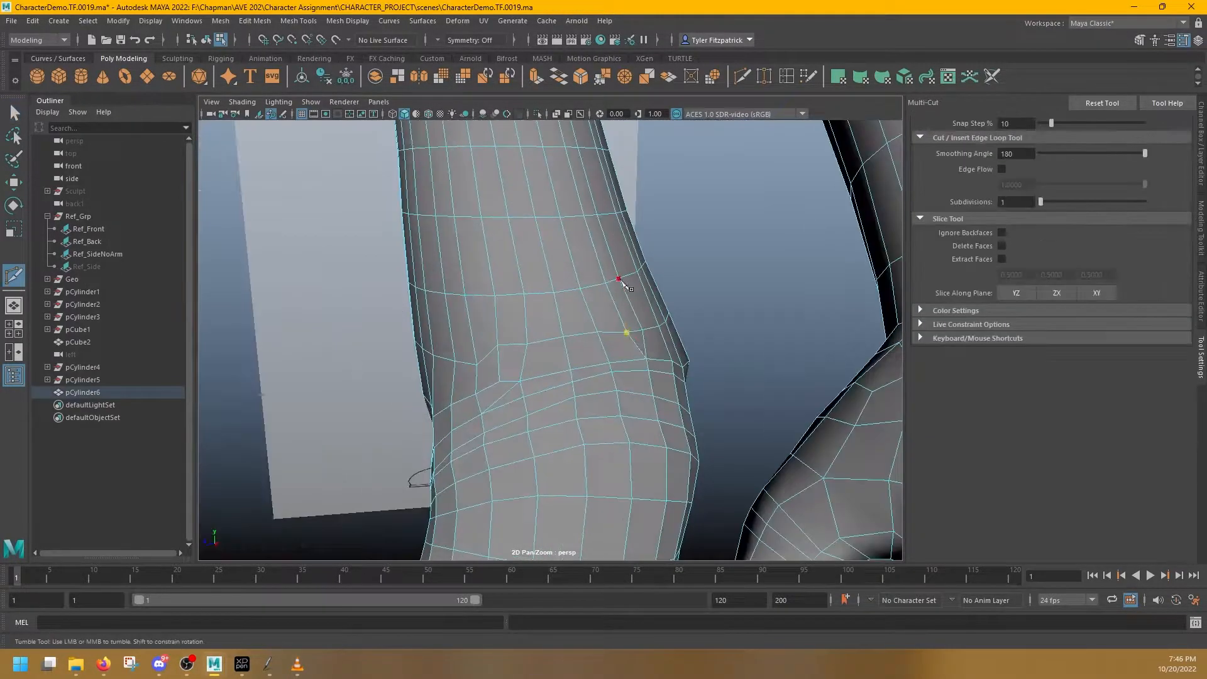
Undo the last cut points and reposition vertices around the new edges on the outer hip
{"action": "key", "text": "ctrl+z"}
{"action": "key", "text": "ctrl+z"}
{"action": "left_click", "coordinate": [477, 366]}
{"action": "key", "text": "q"}
{"action": "key", "text": "w"}
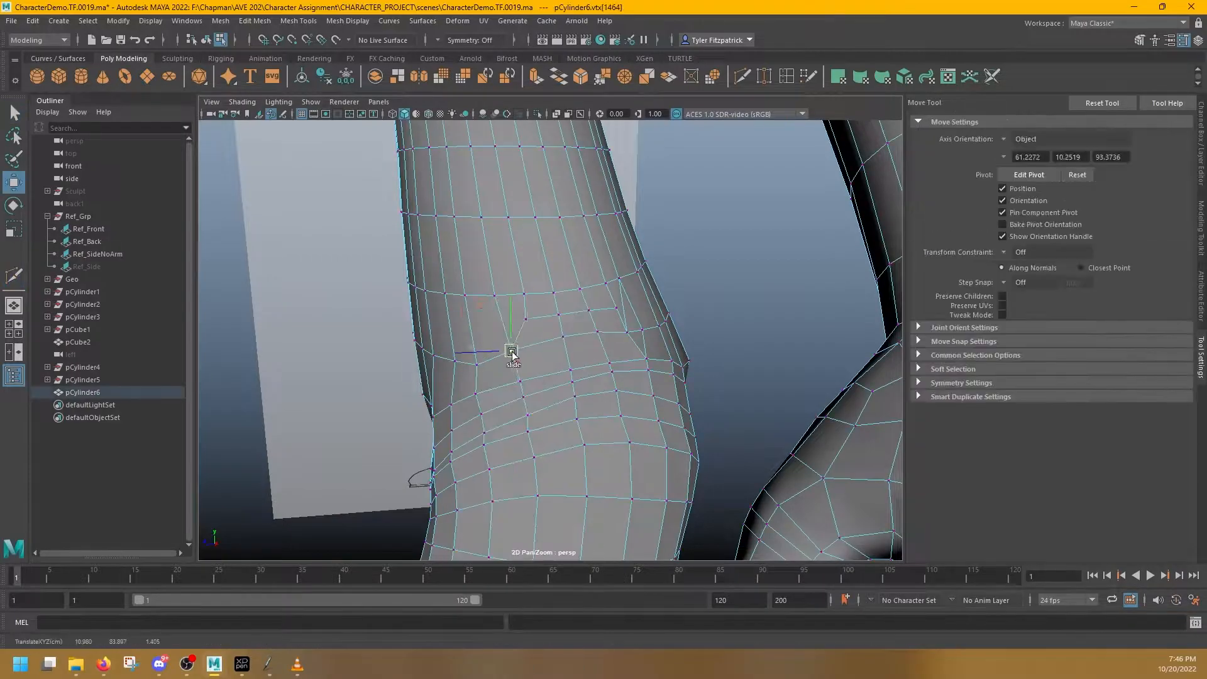
{"action": "key", "text": "q"}
{"action": "left_click_drag", "start_coordinate": [511, 351], "coordinate": [591, 368], "text": "alt"}
{"action": "left_click", "coordinate": [545, 358]}
{"action": "key", "text": "w"}
{"action": "left_click_drag", "start_coordinate": [547, 323], "coordinate": [512, 277], "text": "alt"}
Cut a new edge from the buttock crease up to the horizontal edge above it with Multi-Cut
{"action": "right_click_drag", "start_coordinate": [512, 277], "coordinate": [549, 263], "text": "shift"}
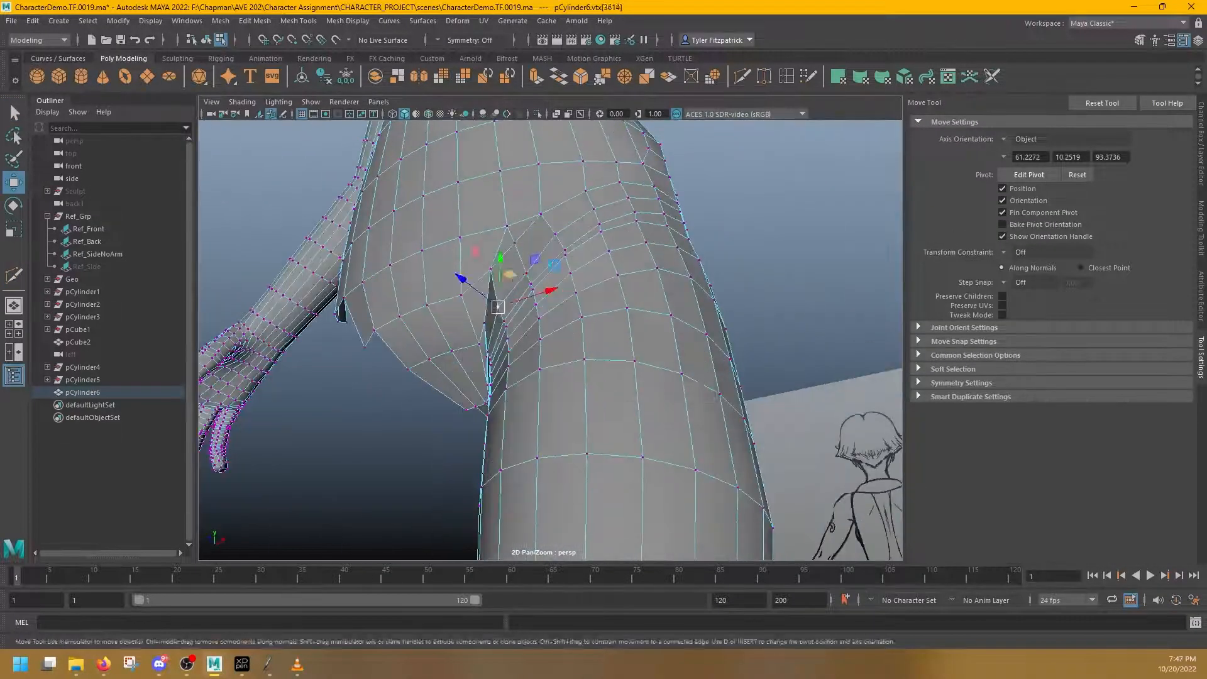
{"action": "left_click", "coordinate": [744, 77]}
{"action": "key", "text": "q"}
{"action": "left_click", "coordinate": [744, 77]}
{"action": "left_click", "coordinate": [542, 336]}
{"action": "left_click", "coordinate": [530, 288]}
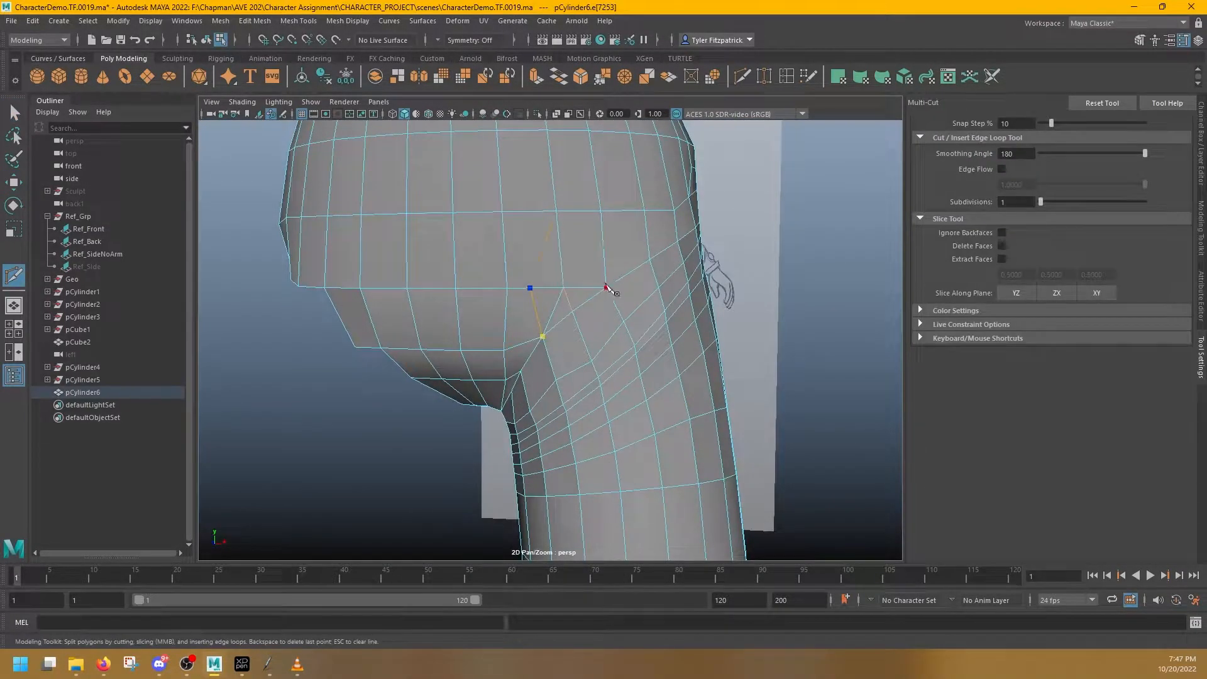
{"action": "key", "text": "q"}
Undo the last operation and reposition a group of vertices around the buttock and leg transition
{"action": "right_click_drag", "start_coordinate": [571, 290], "coordinate": [574, 291], "text": "shift"}
{"action": "middle_click_drag", "start_coordinate": [600, 231], "coordinate": [584, 269], "text": "alt"}
{"action": "key", "text": "ctrl+z"}
{"action": "key", "text": "t"}
{"action": "left_click", "coordinate": [743, 77]}
{"action": "mouse_move", "coordinate": [549, 326]}
{"action": "left_mouse_down", "text": "alt"}
{"action": "mouse_move", "coordinate": [587, 296]}
{"action": "mouse_move", "coordinate": [539, 329]}
{"action": "left_mouse_up", "text": "alt"}
{"action": "key", "text": "q"}
{"action": "right_click_drag", "start_coordinate": [575, 243], "coordinate": [517, 243]}
{"action": "left_click_drag", "start_coordinate": [517, 307], "coordinate": [594, 330]}
{"action": "key", "text": "w"}
{"action": "left_click_drag", "start_coordinate": [591, 267], "coordinate": [701, 248], "text": "alt"}
Make another Multi-Cut in the faces joining the buttock to the upper thigh
{"action": "key", "text": "q"}
{"action": "key", "text": "w"}
{"action": "left_click", "coordinate": [742, 77]}
{"action": "left_click", "coordinate": [662, 337]}
{"action": "left_click_drag", "start_coordinate": [591, 364], "coordinate": [635, 350], "text": "alt"}
{"action": "key", "text": "q"}
{"action": "right_click_drag", "start_coordinate": [636, 349], "coordinate": [634, 325]}
{"action": "left_click_drag", "start_coordinate": [633, 325], "coordinate": [574, 302], "text": "alt"}
Reroute the edge flow between the hip and thigh with several additional Multi-Cut cuts
{"action": "left_click", "coordinate": [743, 77]}
{"action": "key", "text": "q"}
{"action": "key", "text": "w"}
{"action": "key", "text": "y"}
{"action": "left_click", "coordinate": [601, 315]}
{"action": "key", "text": "q"}
{"action": "key", "text": "w"}
{"action": "key", "text": "y"}
{"action": "left_click", "coordinate": [571, 348]}
{"action": "key", "text": "y"}
{"action": "left_click", "coordinate": [614, 321]}
Adjust hip vertices and cut between two neighbouring edges to even out the topology
{"action": "key", "text": "q"}
{"action": "left_click", "coordinate": [518, 270]}
{"action": "key", "text": "w"}
{"action": "left_click_drag", "start_coordinate": [534, 243], "coordinate": [607, 301], "text": "alt"}
{"action": "left_click", "coordinate": [502, 288]}
{"action": "left_click", "coordinate": [551, 288]}
{"action": "key", "text": "y"}
{"action": "key", "text": "w"}
Refine the outer hip's cuts and try deleting an edge between the rerouted rows
{"action": "left_click", "coordinate": [635, 296]}
{"action": "key", "text": "y"}
{"action": "key", "text": "q"}
{"action": "left_click", "coordinate": [605, 302]}
{"action": "key", "text": "Delete"}
{"action": "key", "text": "y"}
{"action": "key", "text": "q"}
{"action": "left_click", "coordinate": [664, 267]}
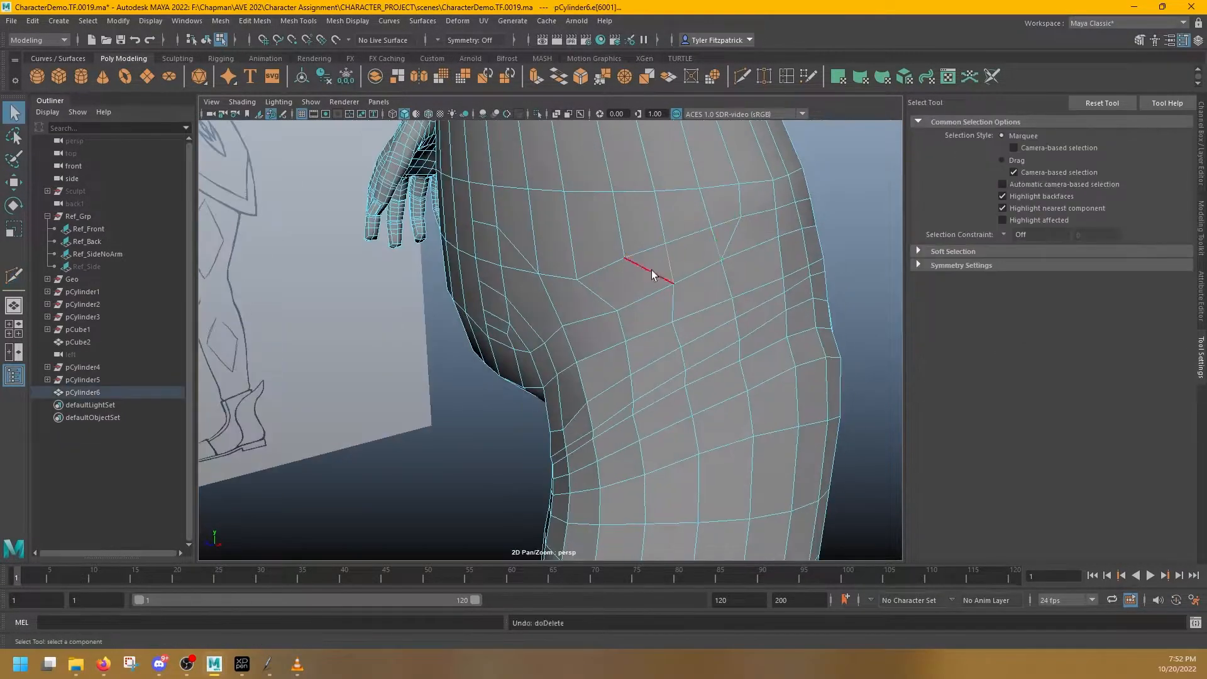
Cut the faces on the outer hip with Multi-Cut and move the vertices of the new edges
{"action": "left_click_drag", "start_coordinate": [613, 212], "coordinate": [587, 303], "text": "alt"}
{"action": "key", "text": "y"}
{"action": "key", "text": "q"}
{"action": "key", "text": "y"}
{"action": "left_click", "coordinate": [524, 317]}
{"action": "left_click", "coordinate": [586, 306]}
{"action": "key", "text": "w"}
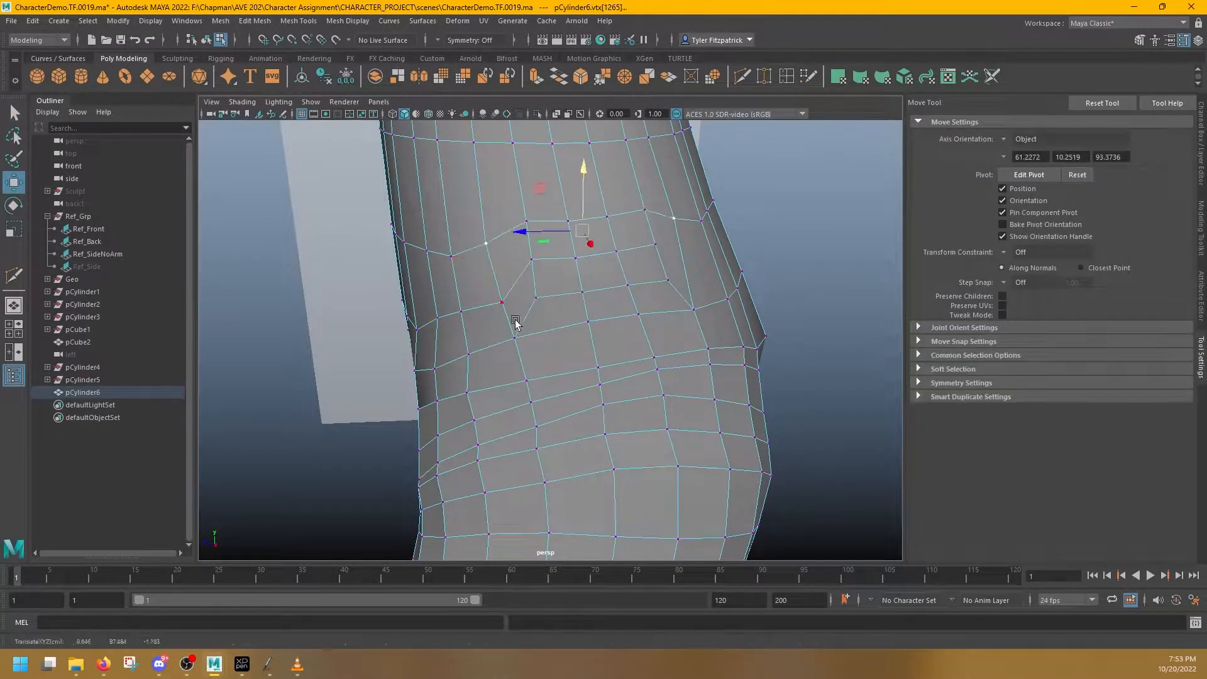
Extend the cuts across the outer hip and raise a vertex slightly to smooth the stepped rows
{"action": "key", "text": "y"}
{"action": "scroll", "coordinate": [558, 276], "scroll_direction": "down", "scroll_amount": 10}
{"action": "key", "text": "q"}
{"action": "key", "text": "space"}
{"action": "scroll", "coordinate": [629, 286], "scroll_direction": "up", "scroll_amount": 10}
{"action": "key", "text": "space"}
{"action": "left_click_drag", "start_coordinate": [566, 353], "coordinate": [485, 302], "text": "alt"}
{"action": "key", "text": "y"}
{"action": "key", "text": "q"}
{"action": "left_click_drag", "start_coordinate": [485, 226], "coordinate": [604, 277], "text": "alt"}
{"action": "left_click", "coordinate": [640, 283]}
{"action": "key", "text": "w"}
{"action": "left_click_drag", "start_coordinate": [591, 168], "coordinate": [591, 161]}
{"action": "left_click_drag", "start_coordinate": [547, 242], "coordinate": [513, 248], "text": "alt"}
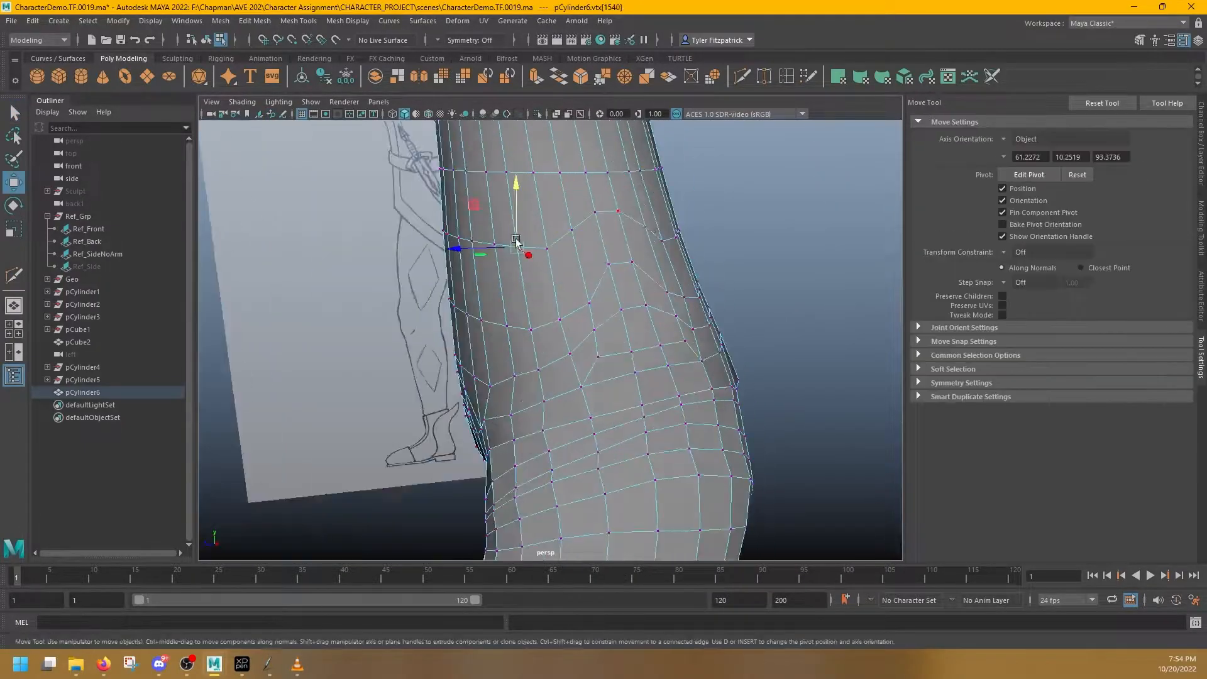
Reposition more vertices on the outer hip to even out the spacing of the edge rows
{"action": "key", "text": "q"}
{"action": "left_click", "coordinate": [665, 294]}
{"action": "key", "text": "w"}
{"action": "mouse_move", "coordinate": [588, 320]}
{"action": "left_mouse_down", "text": "alt"}
{"action": "mouse_move", "coordinate": [458, 367]}
{"action": "mouse_move", "coordinate": [603, 340]}
{"action": "mouse_move", "coordinate": [588, 412]}
{"action": "mouse_move", "coordinate": [568, 274]}
{"action": "mouse_move", "coordinate": [635, 271]}
{"action": "mouse_move", "coordinate": [601, 302]}
{"action": "mouse_move", "coordinate": [684, 337]}
{"action": "mouse_move", "coordinate": [429, 376]}
{"action": "mouse_move", "coordinate": [526, 345]}
{"action": "mouse_move", "coordinate": [474, 384]}
{"action": "mouse_move", "coordinate": [566, 363]}
{"action": "mouse_move", "coordinate": [585, 310]}
{"action": "left_mouse_up", "text": "alt"}
{"action": "left_click", "coordinate": [537, 307]}
{"action": "left_click", "coordinate": [584, 417]}
Add a short Multi-Cut edge at the hip and adjust the neighbouring vertices
{"action": "key", "text": "q"}
{"action": "left_click", "coordinate": [742, 76]}
{"action": "left_click", "coordinate": [602, 309]}
{"action": "left_click", "coordinate": [595, 296]}
{"action": "key", "text": "w"}
{"action": "left_click", "coordinate": [428, 374]}
{"action": "key", "text": "q"}
{"action": "key", "text": "w"}
{"action": "key", "text": "q"}
Reshape the pelvis by moving and scaling soft-selected edges with World X symmetry
{"action": "left_click", "coordinate": [584, 309], "text": "shift"}
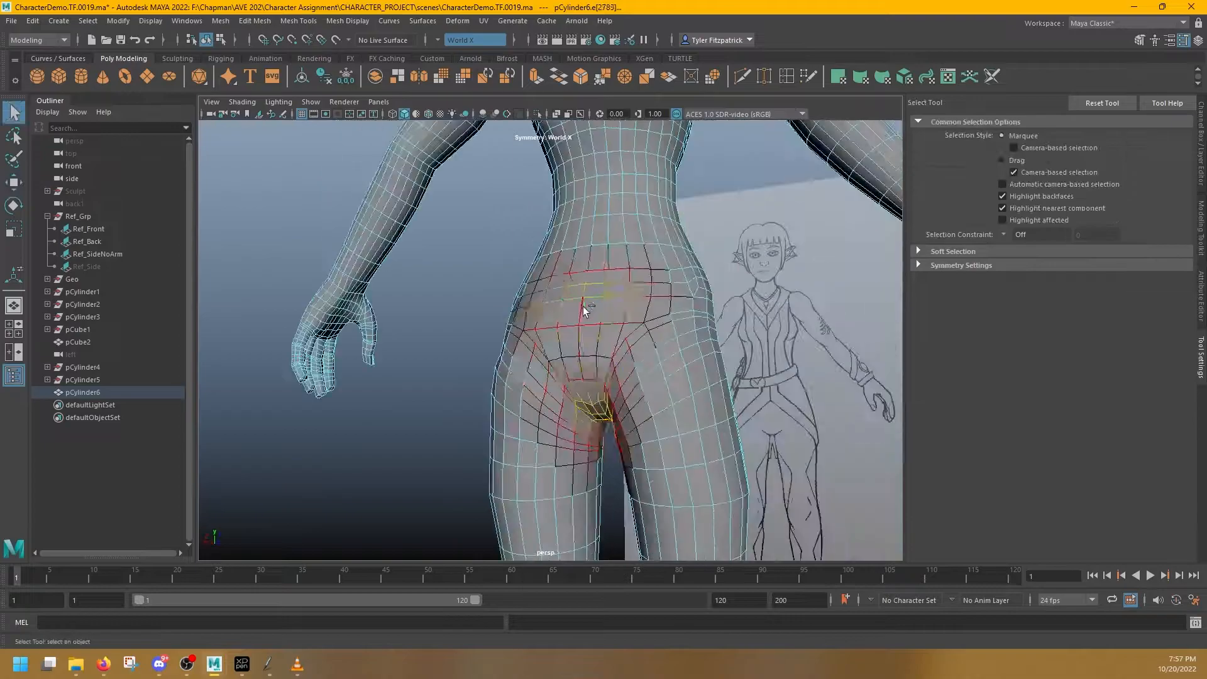
{"action": "key", "text": "w"}
{"action": "left_click_drag", "start_coordinate": [532, 418], "coordinate": [497, 376], "text": "alt"}
{"action": "key", "text": "g"}
{"action": "key", "text": "q"}
{"action": "key", "text": "w"}
{"action": "left_click_drag", "start_coordinate": [497, 375], "coordinate": [547, 378]}
{"action": "key", "text": "r"}
{"action": "key", "text": "w"}
Select and adjust edges around the buttocks and upper thighs with World X symmetry
{"action": "left_click_drag", "start_coordinate": [381, 198], "coordinate": [855, 587]}
{"action": "left_click", "coordinate": [719, 369]}
{"action": "left_click_drag", "start_coordinate": [719, 369], "coordinate": [550, 430], "text": "alt"}
{"action": "double_click", "coordinate": [437, 377]}
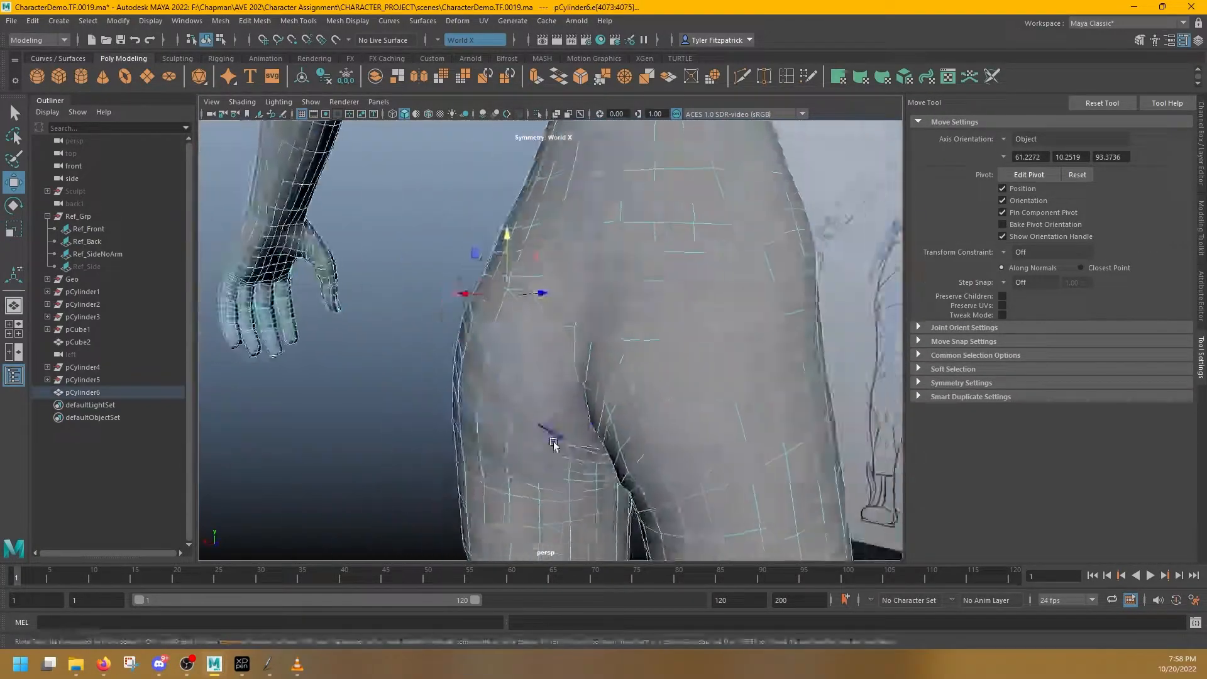
{"action": "key", "text": "e"}
{"action": "left_click_drag", "start_coordinate": [694, 493], "coordinate": [566, 478], "text": "alt"}
Refine and scale the selected edges under the buttocks where they meet the thighs
{"action": "key", "text": "q"}
{"action": "right_click_drag", "start_coordinate": [511, 421], "coordinate": [548, 413], "text": "shift"}
{"action": "left_click_drag", "start_coordinate": [547, 412], "coordinate": [572, 380], "text": "alt"}
{"action": "right_click_drag", "start_coordinate": [572, 380], "coordinate": [609, 372], "text": "shift"}
{"action": "key", "text": "r"}
{"action": "left_click_drag", "start_coordinate": [609, 372], "coordinate": [599, 464], "text": "alt"}
Reposition a vertex in the crease below the buttock symmetrically
{"action": "key", "text": "q"}
{"action": "key", "text": "q"}
{"action": "left_click", "coordinate": [584, 451]}
{"action": "left_click_drag", "start_coordinate": [499, 470], "coordinate": [534, 345], "text": "alt"}
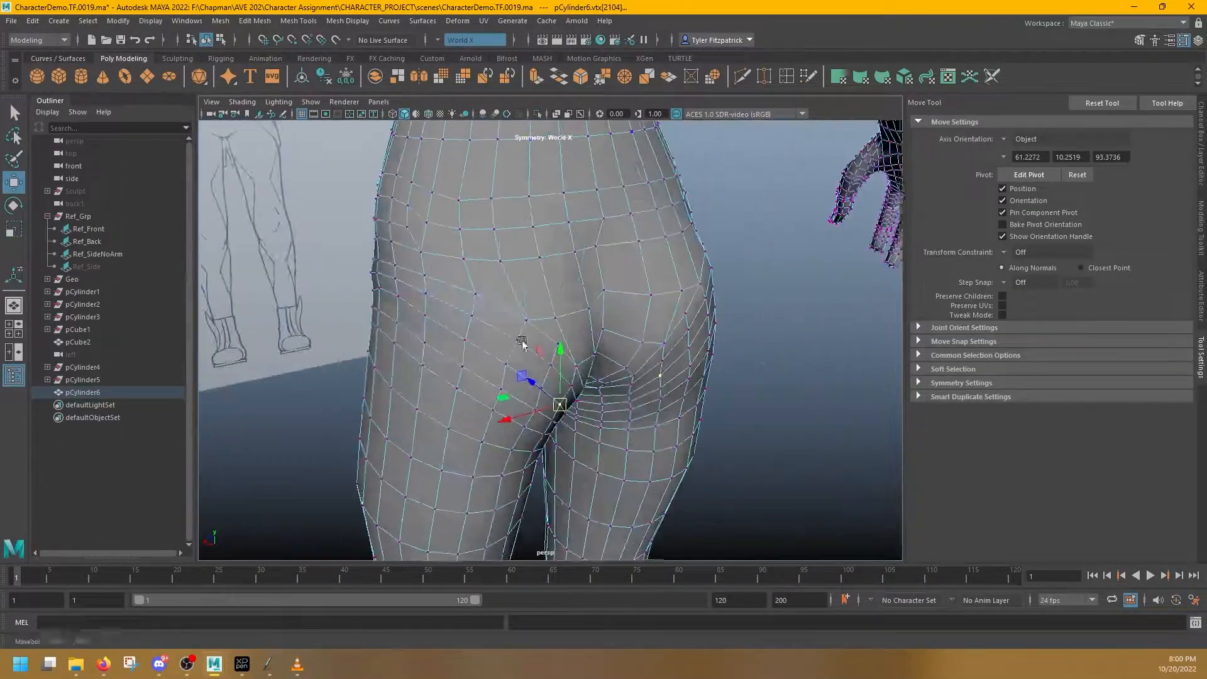
Cut a new edge path across the upper buttock with Multi-Cut, using World X symmetry
{"action": "right_click_drag", "start_coordinate": [534, 345], "coordinate": [496, 308], "text": "shift"}
{"action": "left_click", "coordinate": [409, 229]}
{"action": "left_click", "coordinate": [493, 278]}
{"action": "left_click_drag", "start_coordinate": [496, 283], "coordinate": [534, 302], "text": "alt"}
{"action": "left_click", "coordinate": [426, 221]}
{"action": "key", "text": "q"}
{"action": "left_click_drag", "start_coordinate": [426, 220], "coordinate": [514, 328], "text": "alt"}
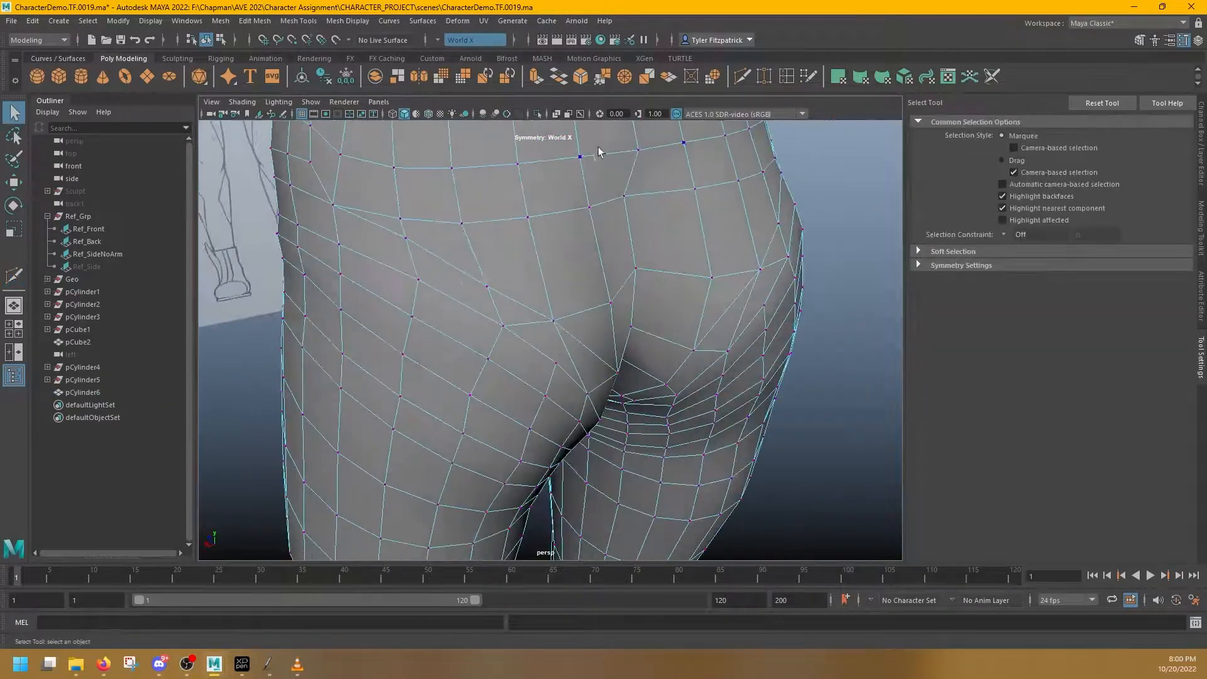
Cut an edge path over the top of both buttocks through the existing edges with the Multi-Cut tool
{"action": "left_click_drag", "start_coordinate": [557, 195], "coordinate": [503, 315], "text": "alt"}
{"action": "right_click_drag", "start_coordinate": [504, 315], "coordinate": [466, 278], "text": "shift"}
{"action": "left_click", "coordinate": [531, 350]}
{"action": "key", "text": "q"}
{"action": "left_click_drag", "start_coordinate": [531, 350], "coordinate": [558, 302], "text": "alt"}
{"action": "right_click_drag", "start_coordinate": [558, 302], "coordinate": [520, 265], "text": "shift"}
{"action": "left_click", "coordinate": [554, 279], "text": "shift"}
{"action": "left_click", "coordinate": [609, 261], "text": "shift"}
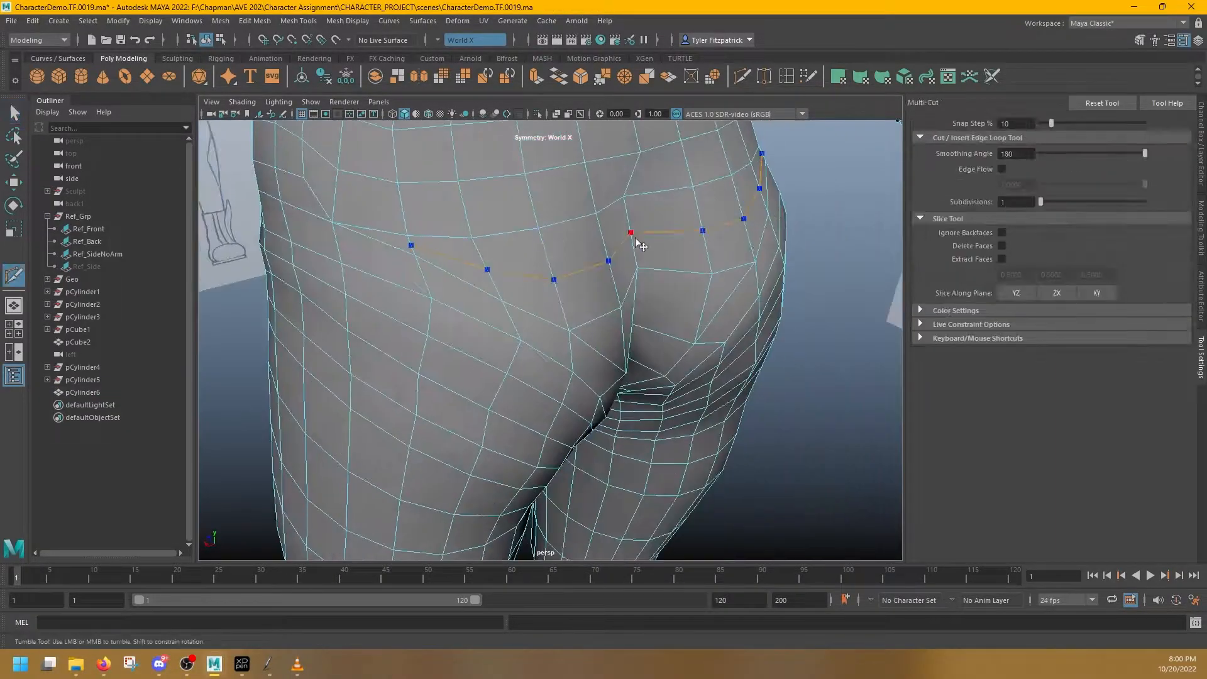
Select and adjust edges around the lower buttock where it meets the thigh, keeping World X symmetry
{"action": "key", "text": "w"}
{"action": "left_click_drag", "start_coordinate": [604, 358], "coordinate": [549, 328], "text": "alt"}
{"action": "key", "text": "q"}
{"action": "left_click", "coordinate": [551, 416]}
{"action": "key", "text": "w"}
{"action": "key", "text": "q"}
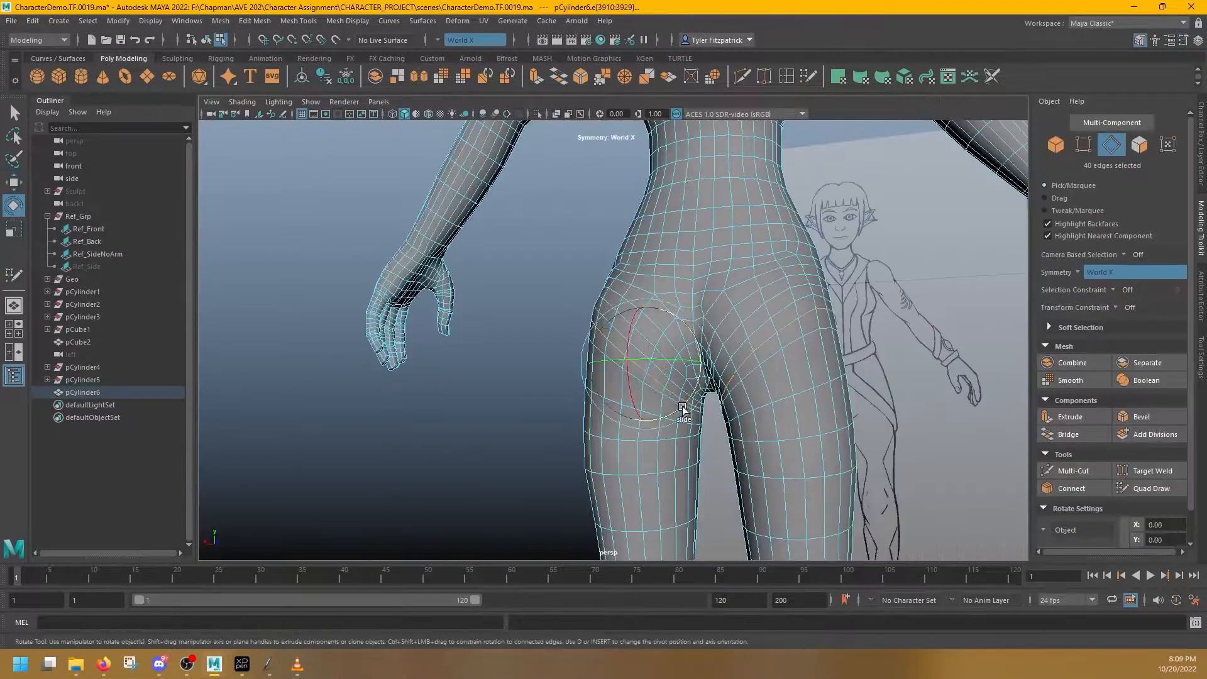
Cut symmetric edges across the inner upper thigh below the crotch with the Multi-Cut tool
{"action": "right_click_drag", "start_coordinate": [538, 346], "coordinate": [615, 365], "text": "shift"}
{"action": "left_click_drag", "start_coordinate": [615, 365], "coordinate": [690, 434], "text": "alt"}
{"action": "right_click_drag", "start_coordinate": [690, 434], "coordinate": [653, 434], "text": "shift"}
{"action": "left_click", "coordinate": [711, 345]}
{"action": "left_click_drag", "start_coordinate": [712, 345], "coordinate": [693, 440], "text": "alt"}
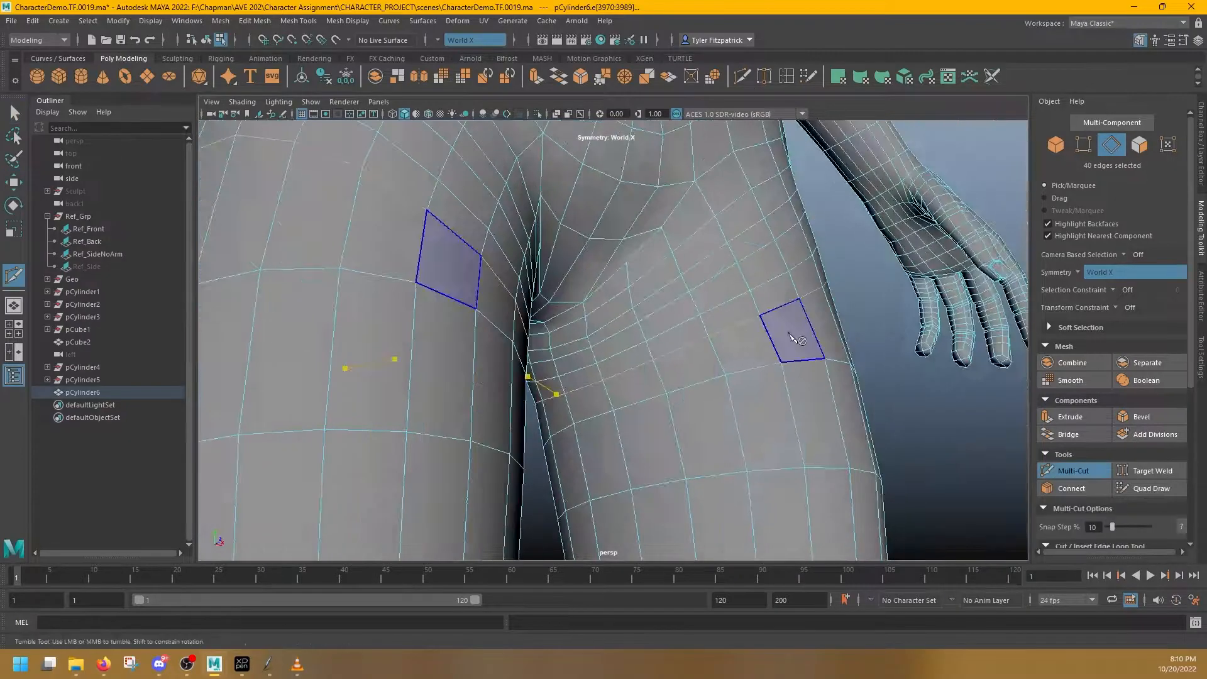
{"action": "right_click", "coordinate": [717, 351]}
{"action": "left_click_drag", "start_coordinate": [717, 351], "coordinate": [724, 322], "text": "alt"}
Try to rework the edges across the back of the upper thigh and select a vertex there
{"action": "left_click_drag", "start_coordinate": [649, 428], "coordinate": [807, 437], "text": "alt"}
{"action": "left_click", "coordinate": [674, 345]}
{"action": "left_click", "coordinate": [715, 369]}
{"action": "left_click_drag", "start_coordinate": [731, 359], "coordinate": [608, 365], "text": "alt"}
{"action": "key", "text": "q"}
{"action": "key", "text": "ctrl+z"}
{"action": "right_click_drag", "start_coordinate": [609, 370], "coordinate": [566, 370]}
{"action": "left_click", "coordinate": [600, 381]}
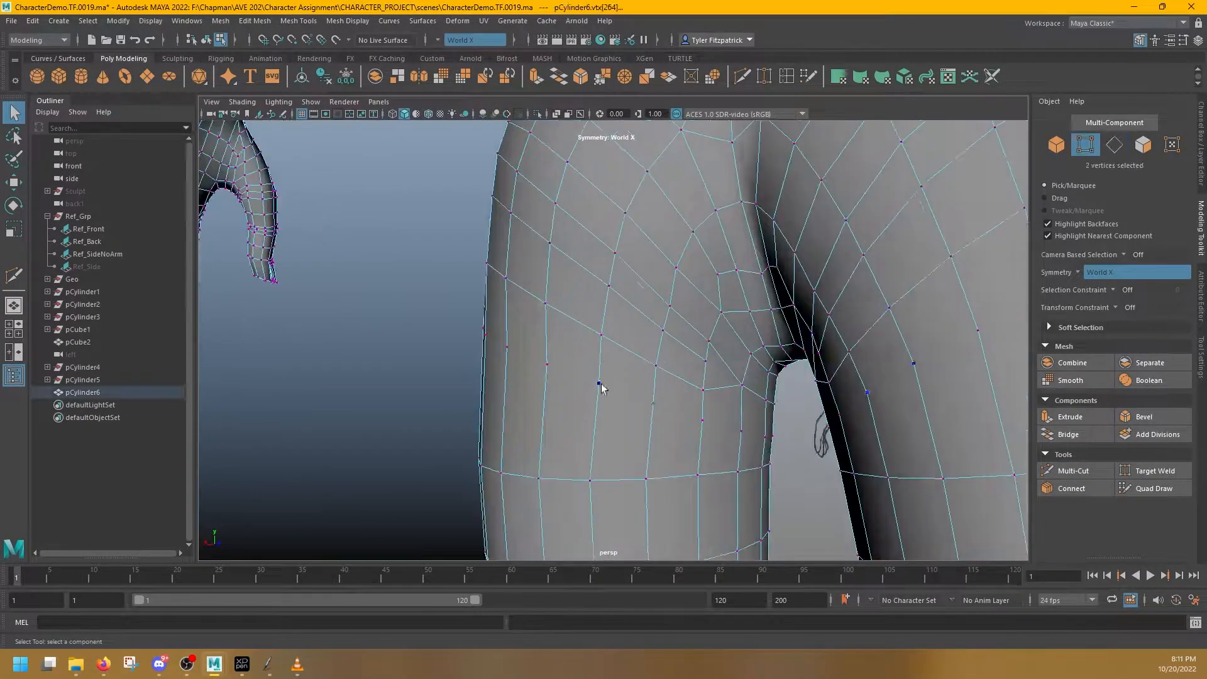
Undo the recent topology edits on the back of the upper thigh
{"action": "left_click_drag", "start_coordinate": [604, 375], "coordinate": [828, 389], "text": "alt"}
{"action": "key", "text": "ctrl+z"}
{"action": "key", "text": "ctrl+z"}
{"action": "key", "text": "ctrl+z"}
{"action": "key", "text": "ctrl+z"}
{"action": "key", "text": "ctrl+z"}
{"action": "left_click_drag", "start_coordinate": [586, 422], "coordinate": [636, 314], "text": "alt"}
{"action": "key", "text": "ctrl+y"}
Cut across the back of the upper thigh with Multi-Cut and adjust the selected edges on its front symmetrically
{"action": "left_click_drag", "start_coordinate": [723, 305], "coordinate": [692, 428], "text": "alt"}
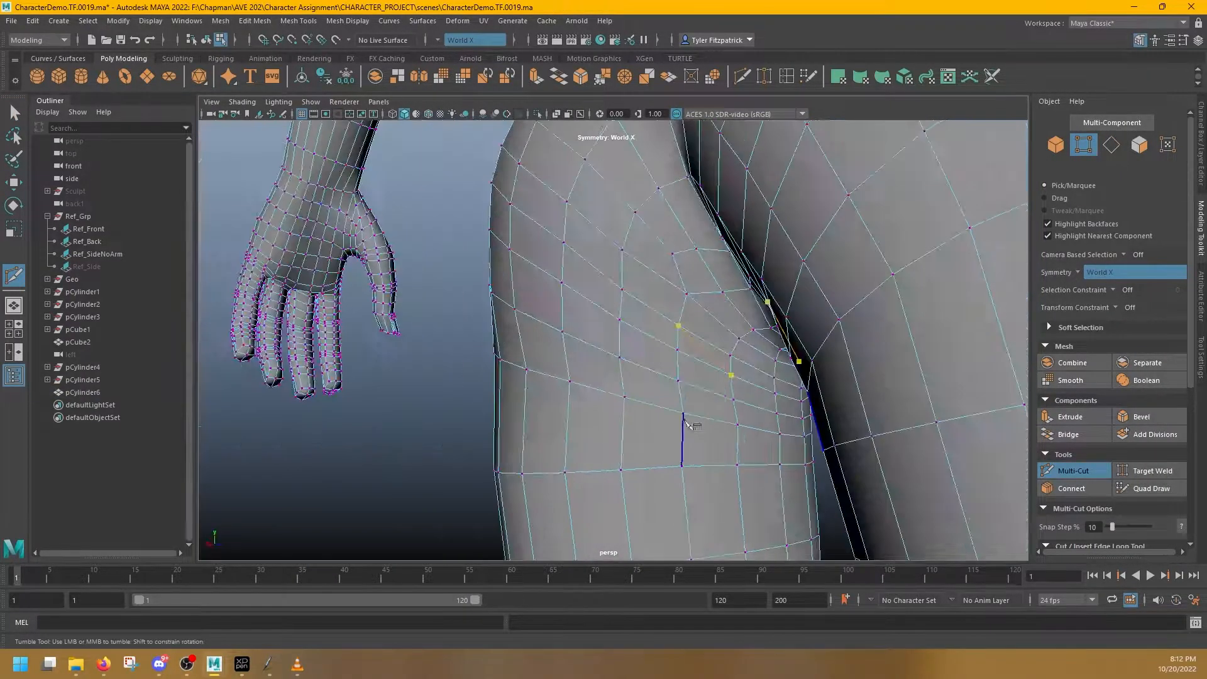
{"action": "right_click_drag", "start_coordinate": [720, 400], "coordinate": [719, 352]}
{"action": "left_click", "coordinate": [652, 345]}
{"action": "left_click_drag", "start_coordinate": [719, 365], "coordinate": [616, 387], "text": "alt"}
{"action": "key", "text": "e"}
{"action": "key", "text": "w"}
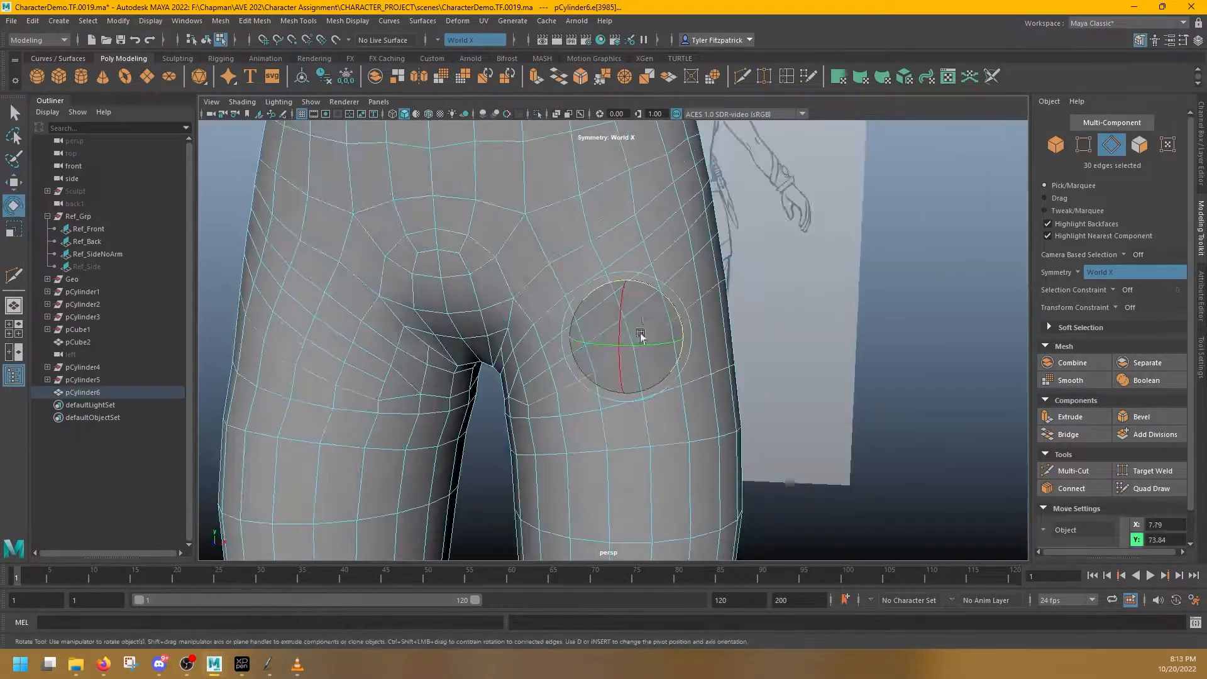
{"action": "key", "text": "w"}
{"action": "left_click_drag", "start_coordinate": [607, 325], "coordinate": [618, 271], "text": "alt"}
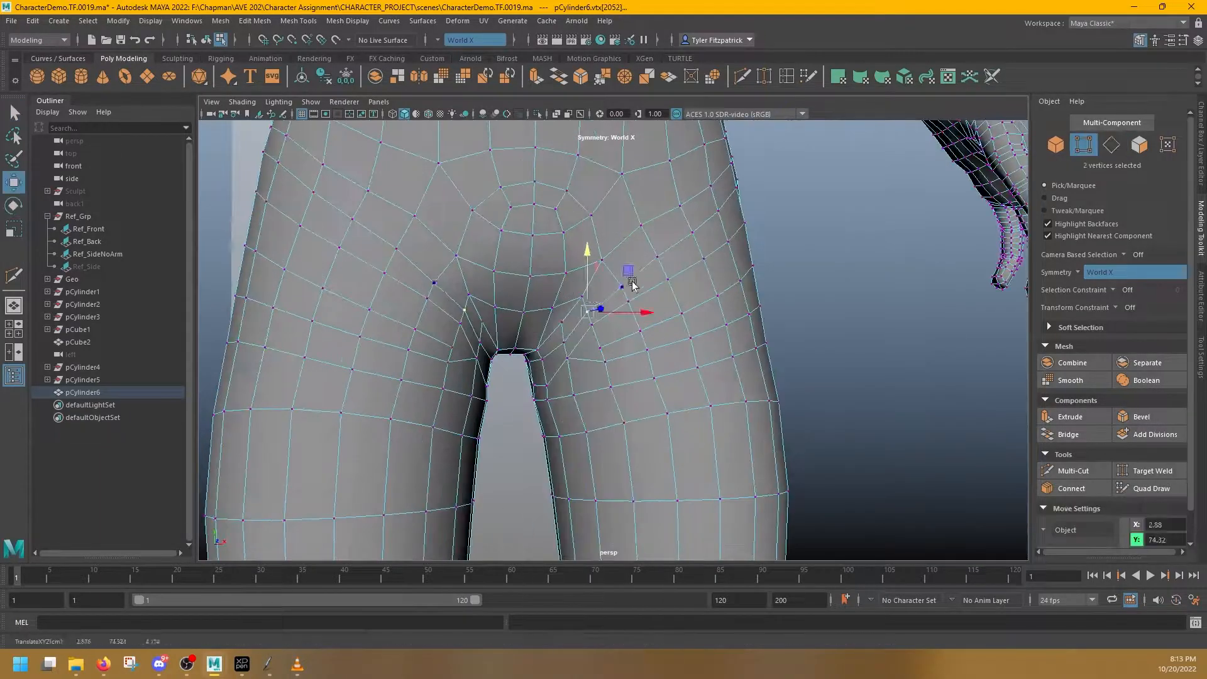
Reposition the inner thigh vertices beside the crotch with World X symmetry
{"action": "left_click_drag", "start_coordinate": [631, 280], "coordinate": [545, 315], "text": "alt"}
{"action": "left_click", "coordinate": [540, 333]}
{"action": "left_click_drag", "start_coordinate": [534, 356], "coordinate": [687, 377], "text": "alt"}
{"action": "key", "text": "q"}
{"action": "key", "text": "w"}
Save the current character scene
{"action": "left_click", "coordinate": [713, 76]}
{"action": "left_click", "coordinate": [712, 76]}
{"action": "key", "text": "ctrl+s"}
{"action": "left_click", "coordinate": [743, 77]}
{"action": "key", "text": "Return"}
Select the open border edge loop on the underside of the foot with Object X symmetry
{"action": "left_click_drag", "start_coordinate": [777, 302], "coordinate": [667, 349], "text": "alt"}
{"action": "right_click_drag", "start_coordinate": [667, 350], "coordinate": [668, 373]}
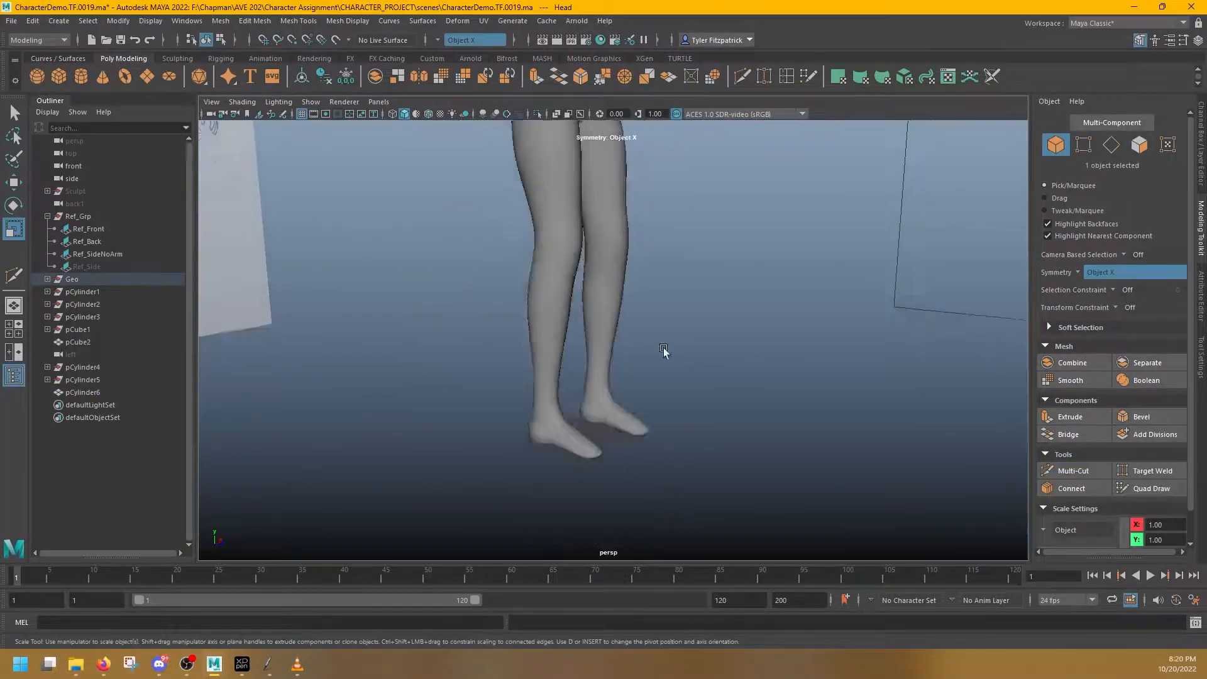
{"action": "left_click_drag", "start_coordinate": [662, 351], "coordinate": [503, 388], "text": "alt"}
{"action": "left_click", "coordinate": [503, 388]}
{"action": "left_click_drag", "start_coordinate": [707, 203], "coordinate": [626, 246], "text": "alt"}
{"action": "right_click_drag", "start_coordinate": [629, 242], "coordinate": [632, 205]}
{"action": "double_click", "coordinate": [634, 202]}
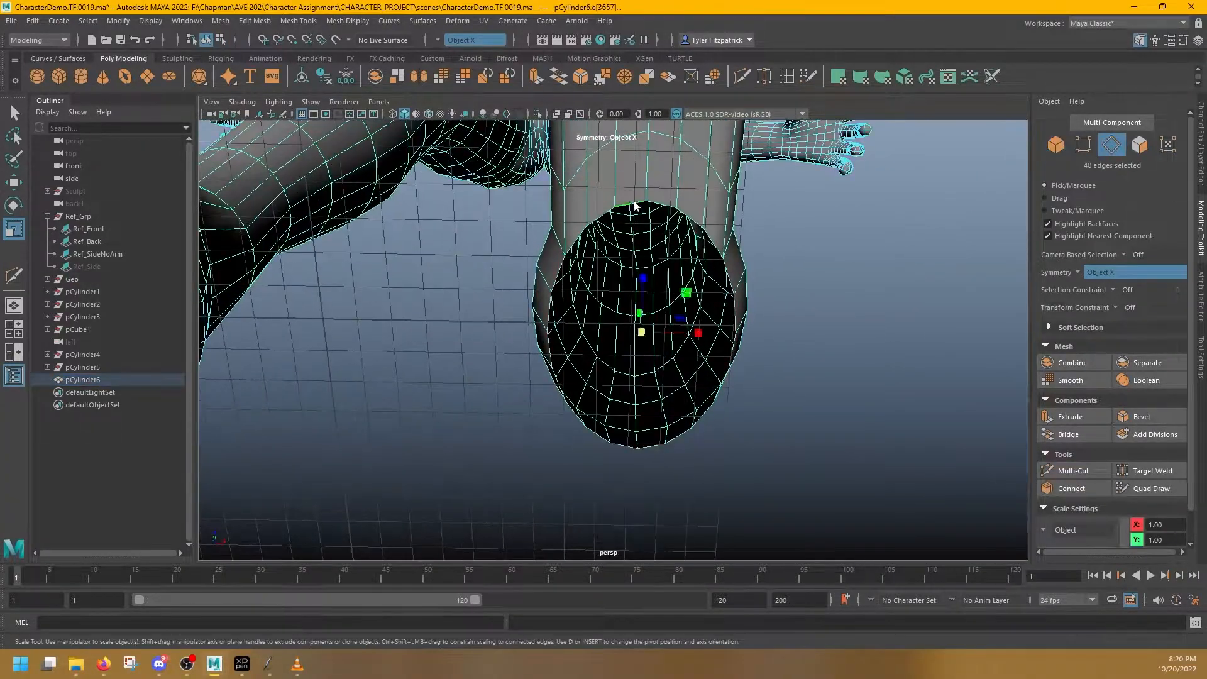
Fill the open sole, cut a grid of lengthwise and crosswise edges into it, and save an incremented scene version
{"action": "left_click_drag", "start_coordinate": [626, 362], "coordinate": [612, 370], "text": "alt"}
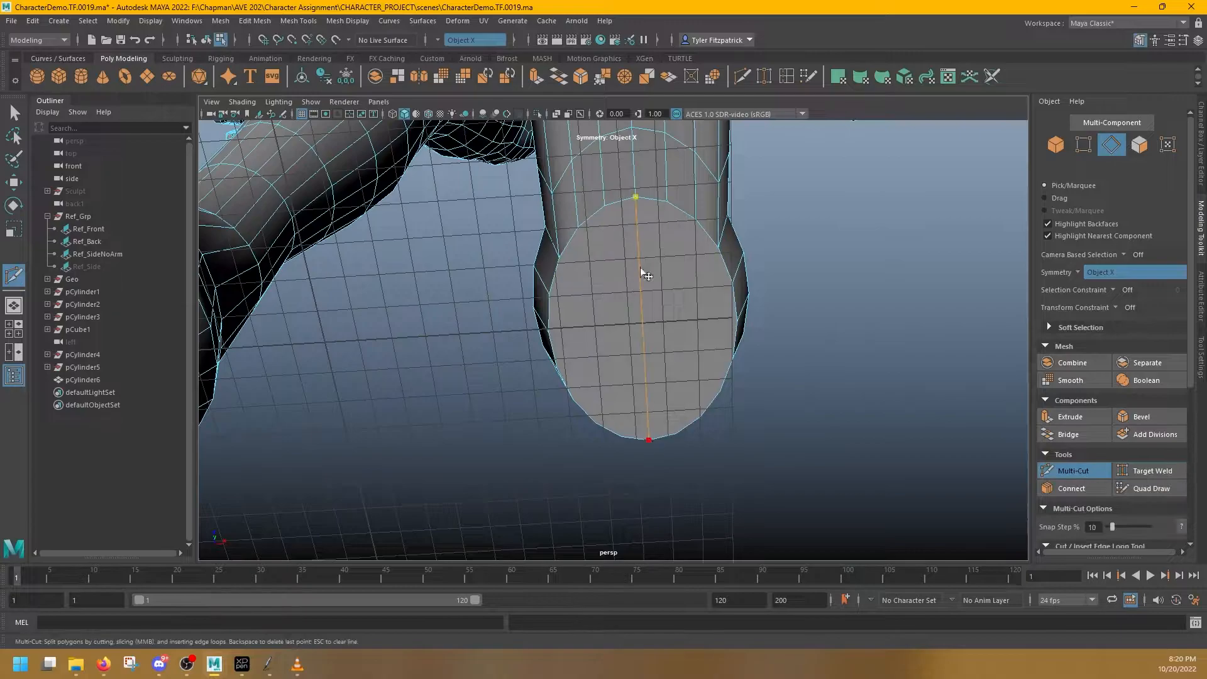
{"action": "key", "text": "ctrl+alt+s"}
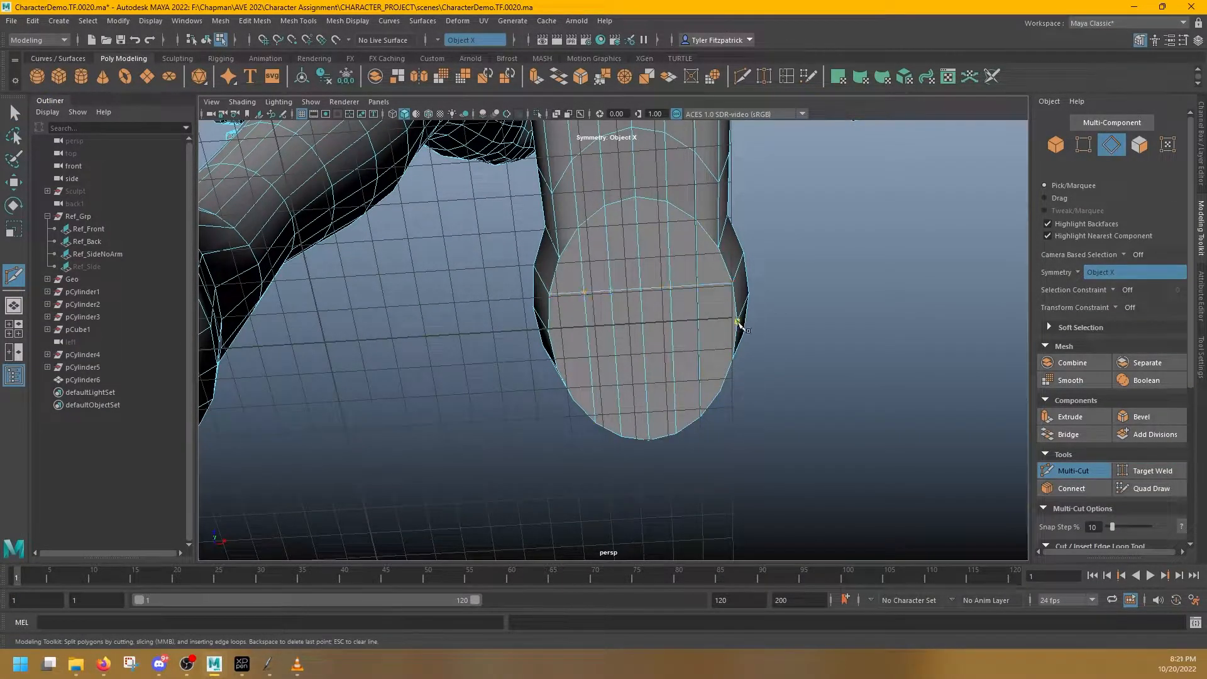
{"action": "left_click_drag", "start_coordinate": [739, 346], "coordinate": [737, 401], "text": "alt"}
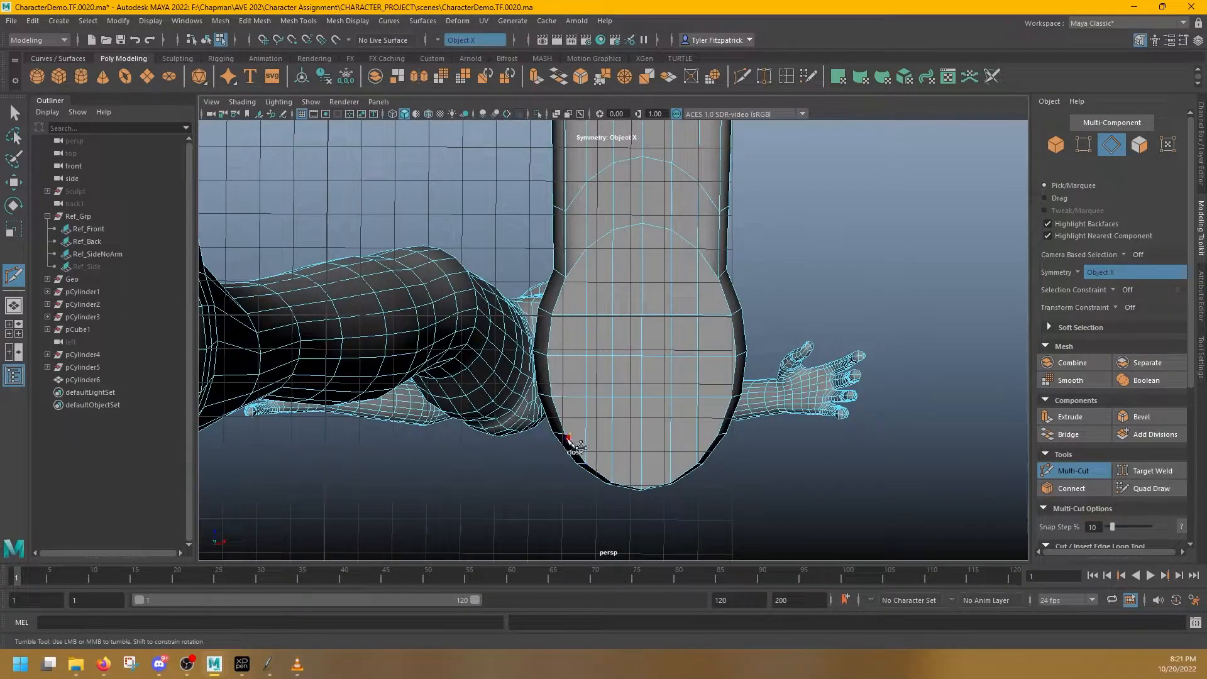
{"action": "left_click_drag", "start_coordinate": [679, 333], "coordinate": [669, 310], "text": "alt"}
{"action": "key", "text": "q"}
Refine the components of the new sole and select a vertex beside the arch in the side view
{"action": "key", "text": "F9"}
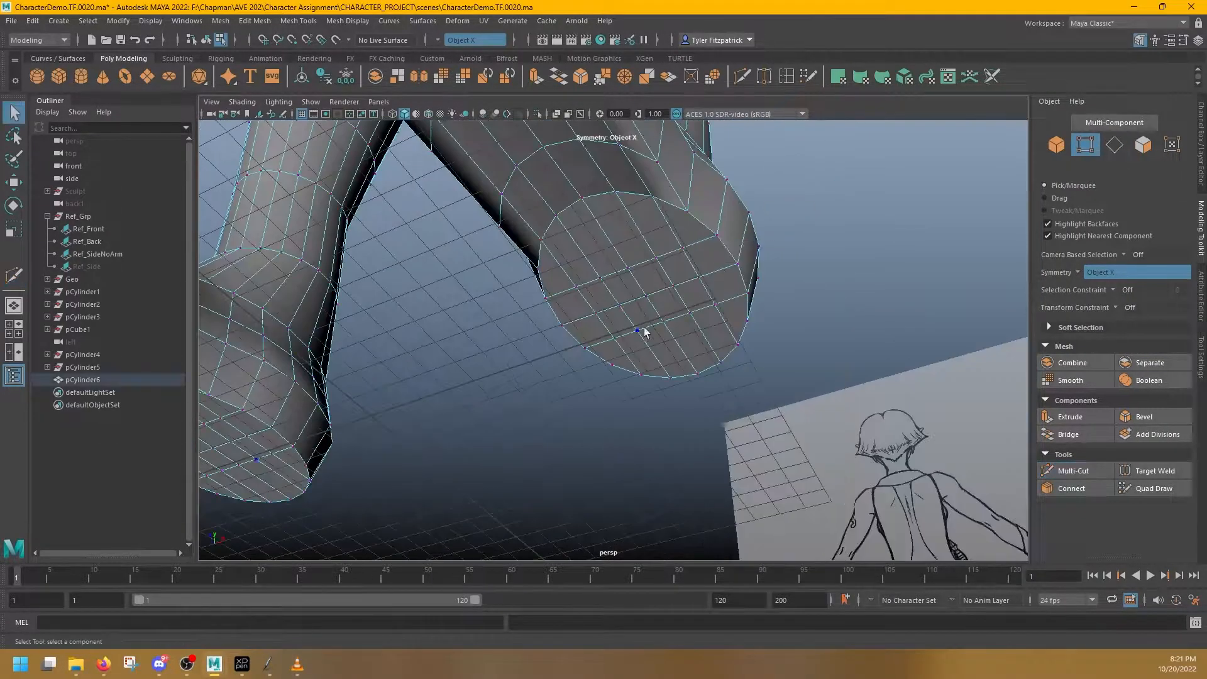
{"action": "left_click_drag", "start_coordinate": [738, 253], "coordinate": [754, 352], "text": "alt"}
{"action": "key", "text": "F10"}
{"action": "right_click_drag", "start_coordinate": [933, 205], "coordinate": [984, 189], "text": "shift"}
{"action": "left_click_drag", "start_coordinate": [742, 302], "coordinate": [641, 356], "text": "alt"}
{"action": "key", "text": "space"}
{"action": "key", "text": "F9"}
{"action": "left_click", "coordinate": [685, 342]}
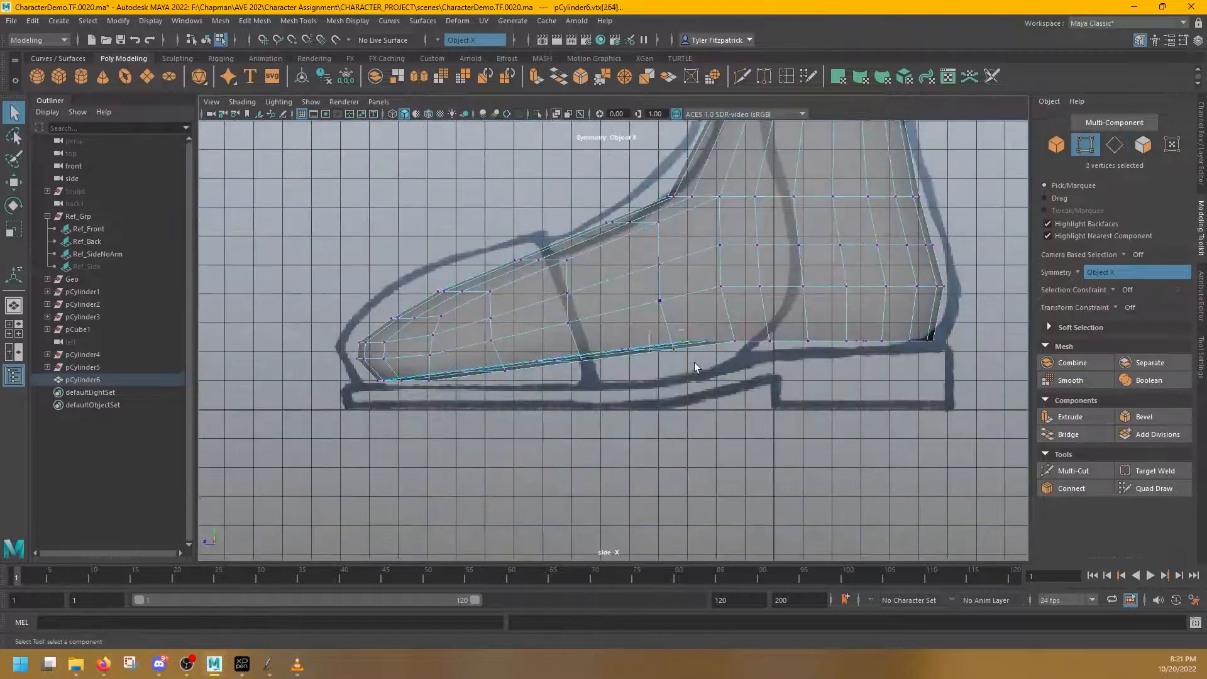
Select vertices on the front part of the foot and reposition them with the Move tool
{"action": "key", "text": "space"}
{"action": "key", "text": "space"}
{"action": "left_click_drag", "start_coordinate": [852, 215], "coordinate": [585, 382], "text": "alt"}
{"action": "key", "text": "w"}
{"action": "left_click", "coordinate": [598, 385]}
{"action": "left_click", "coordinate": [585, 382], "text": "shift"}
{"action": "left_click_drag", "start_coordinate": [662, 315], "coordinate": [644, 364], "text": "alt"}
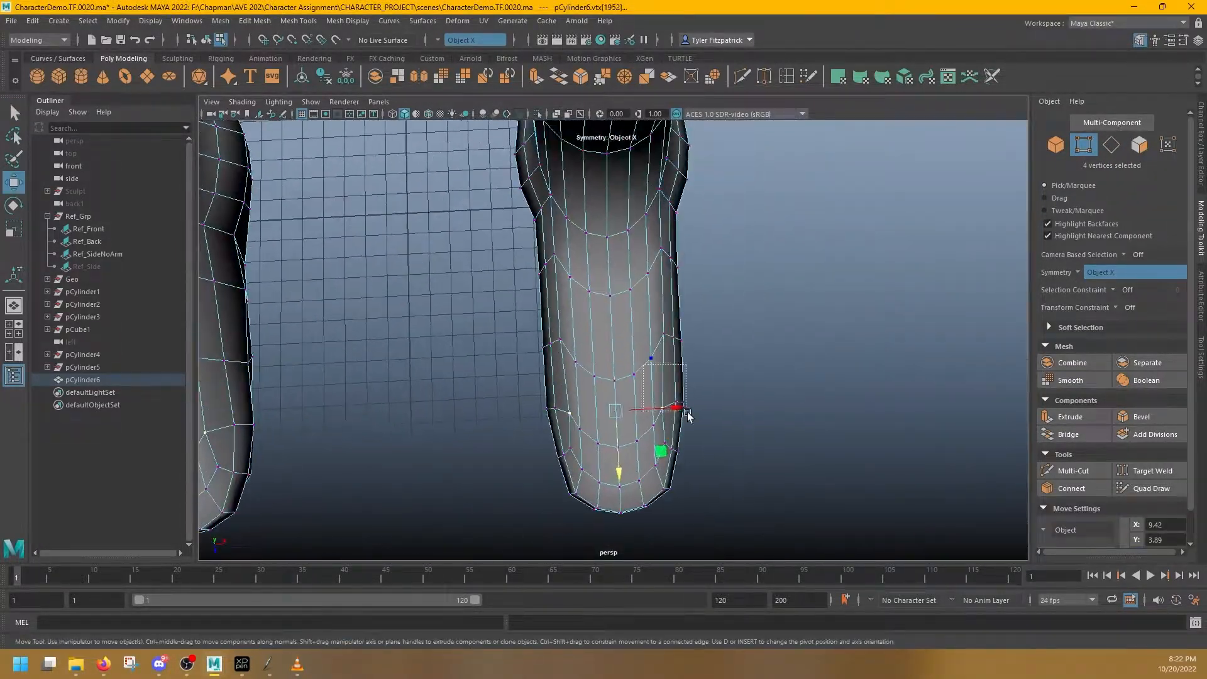
Move the soft-selected vertices around the toes to match the reference drawing in the side and front views
{"action": "key", "text": "space"}
{"action": "key", "text": "space"}
{"action": "left_click_drag", "start_coordinate": [723, 283], "coordinate": [648, 389]}
{"action": "left_click_drag", "start_coordinate": [729, 340], "coordinate": [744, 341]}
{"action": "key", "text": "space"}
{"action": "left_click_drag", "start_coordinate": [786, 249], "coordinate": [819, 287]}
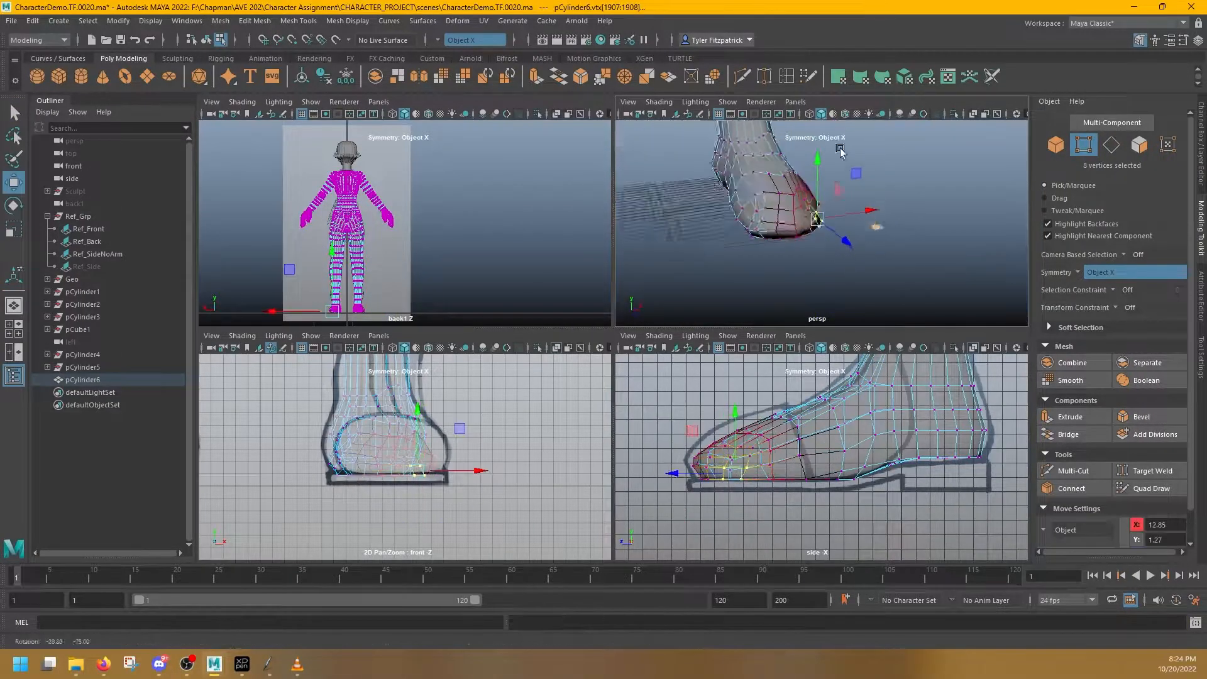
Adjust the position of the selected toe vertices in the perspective view
{"action": "key", "text": "space"}
{"action": "left_click_drag", "start_coordinate": [906, 226], "coordinate": [805, 339], "text": "alt"}
{"action": "key", "text": "g"}
{"action": "key", "text": "w"}
{"action": "left_click_drag", "start_coordinate": [810, 260], "coordinate": [819, 253]}
Select the row of vertices across the ball of the foot and adjust its shape
{"action": "left_click_drag", "start_coordinate": [851, 298], "coordinate": [562, 306], "text": "alt"}
{"action": "left_click", "coordinate": [562, 306]}
{"action": "left_click", "coordinate": [620, 285], "text": "shift"}
{"action": "left_click_drag", "start_coordinate": [596, 246], "coordinate": [663, 374], "text": "alt"}
{"action": "key", "text": "q"}
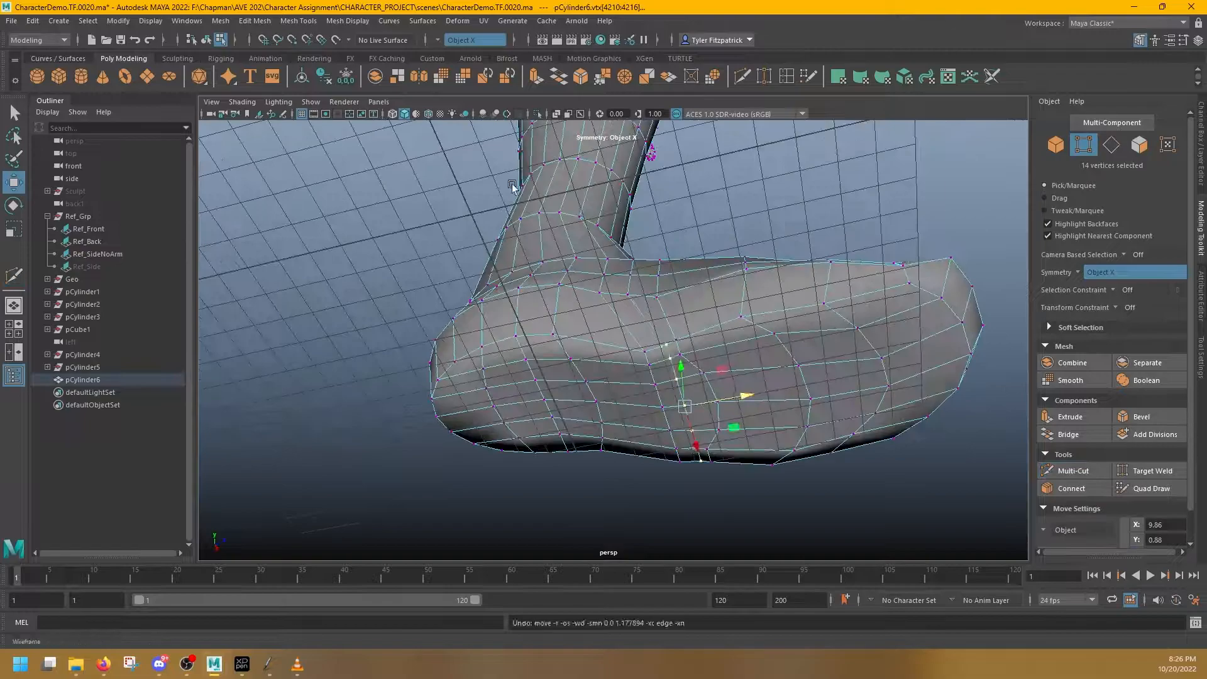
Enable point snapping and align the vertices under the ball of the foot with the reference sole
{"action": "left_click", "coordinate": [295, 41]}
{"action": "key", "text": "q"}
{"action": "left_click_drag", "start_coordinate": [725, 345], "coordinate": [552, 388], "text": "alt"}
{"action": "key", "text": "w"}
{"action": "key", "text": "space"}
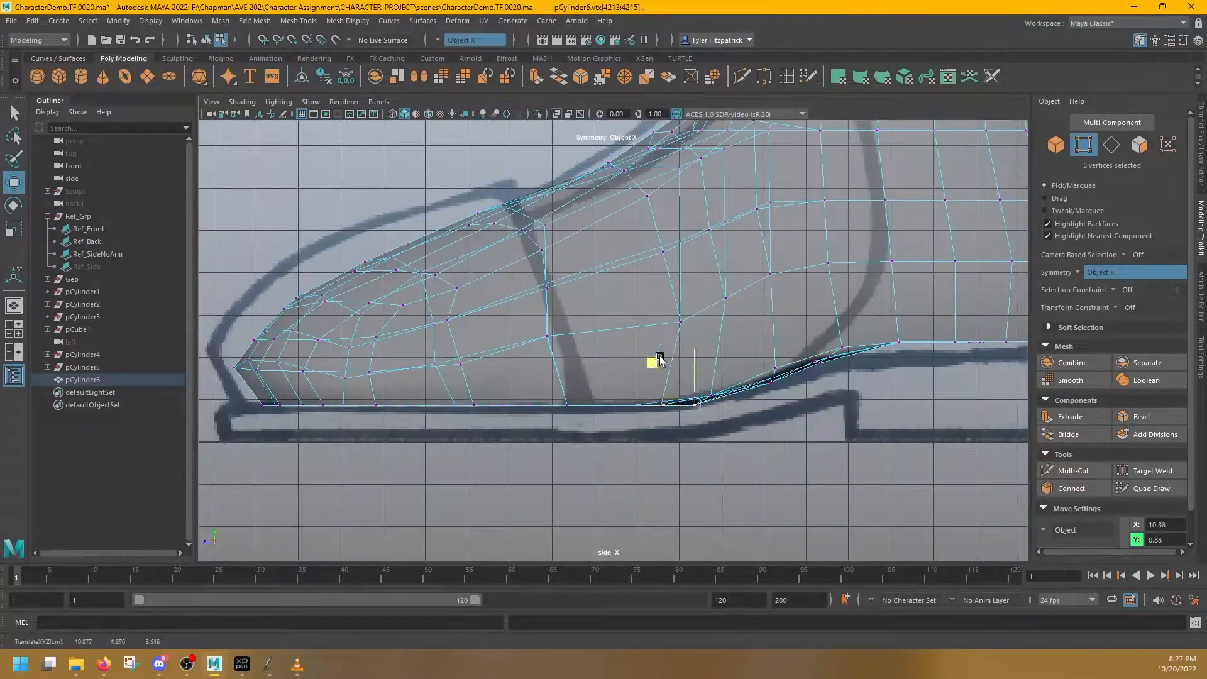
{"action": "key", "text": "space"}
{"action": "key", "text": "q"}
{"action": "left_click_drag", "start_coordinate": [634, 227], "coordinate": [542, 323], "text": "alt"}
{"action": "key", "text": "w"}
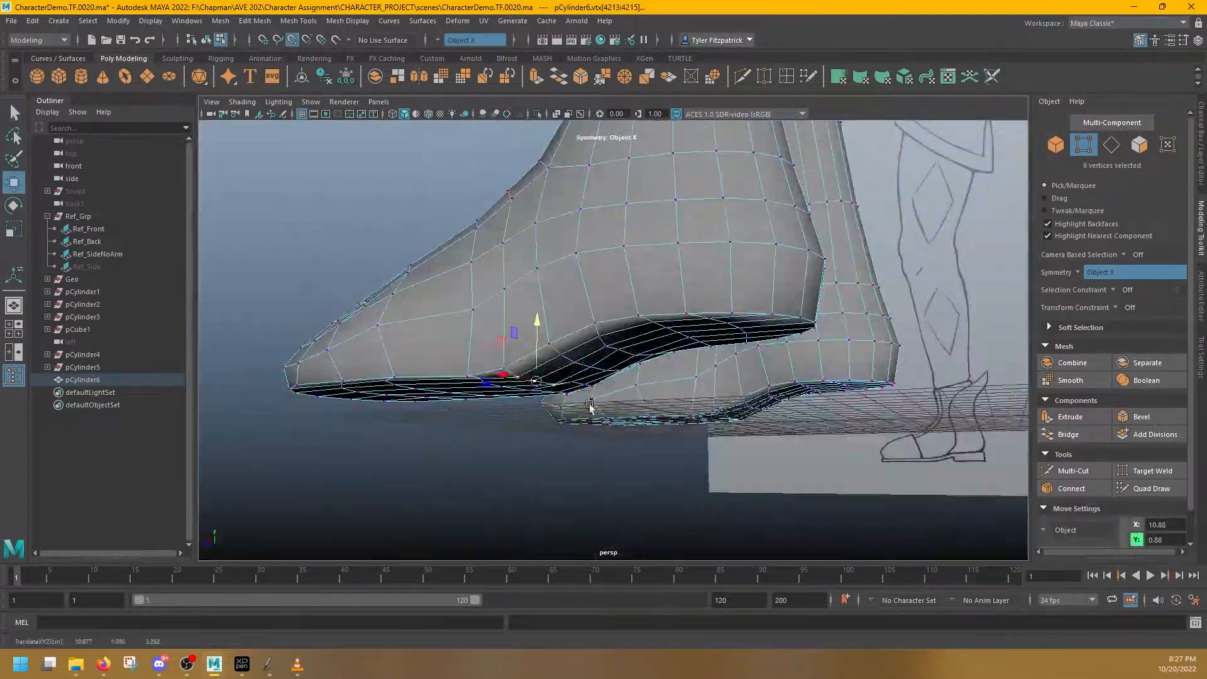
Cut an additional edge across the front of the sole with the Multi-Cut tool
{"action": "left_click", "coordinate": [1074, 471]}
{"action": "left_click_drag", "start_coordinate": [700, 377], "coordinate": [655, 513], "text": "alt"}
{"action": "left_click", "coordinate": [496, 521]}
{"action": "key", "text": "w"}
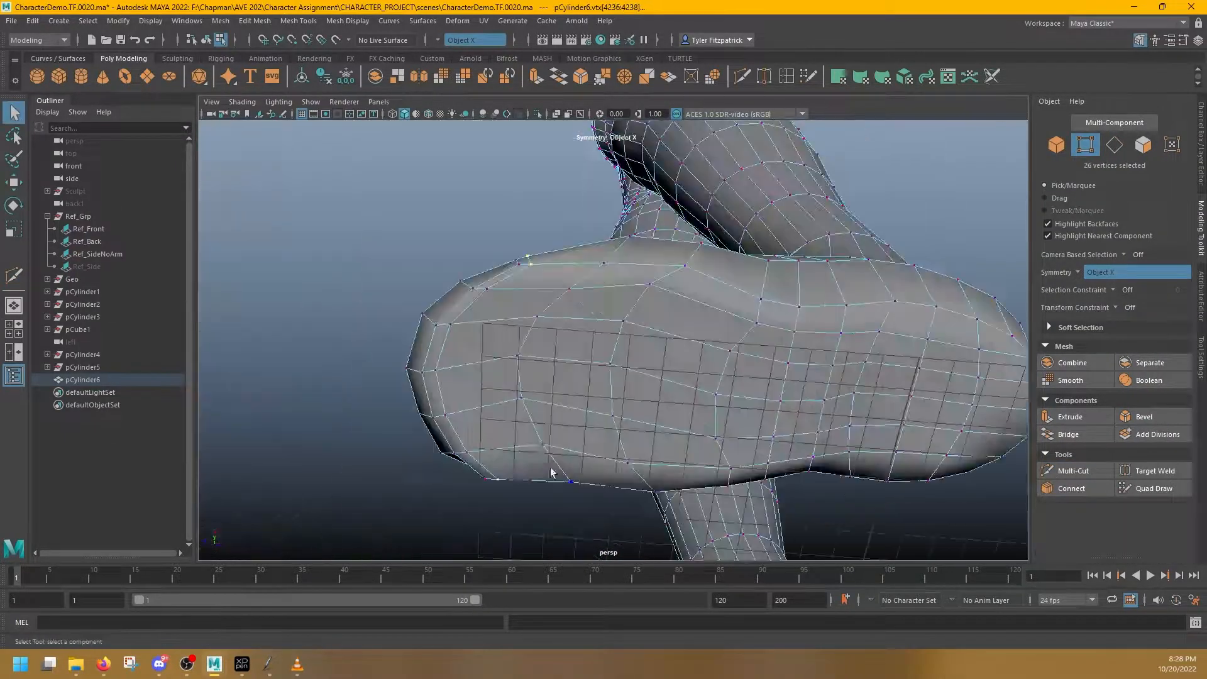
Reposition the vertices on the front of the sole and along its rim with Object X symmetry
{"action": "key", "text": "q"}
{"action": "left_click_drag", "start_coordinate": [654, 279], "coordinate": [625, 373], "text": "alt"}
{"action": "key", "text": "w"}
{"action": "key", "text": "space"}
{"action": "key", "text": "space"}
{"action": "left_click_drag", "start_coordinate": [412, 442], "coordinate": [633, 428], "text": "alt"}
{"action": "left_click_drag", "start_coordinate": [624, 368], "coordinate": [609, 414], "text": "alt"}
{"action": "left_click", "coordinate": [571, 405]}
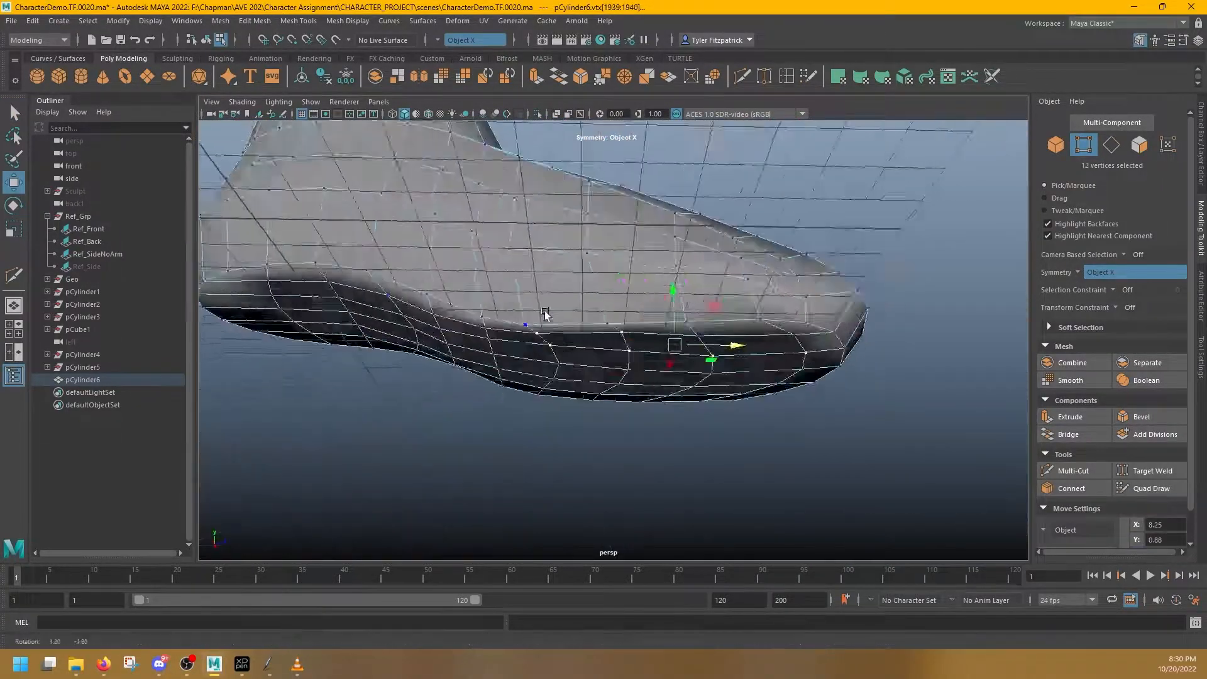
Select rows of vertices along the foot and repeat the last operation on each row
{"action": "left_click_drag", "start_coordinate": [450, 354], "coordinate": [723, 333], "text": "alt"}
{"action": "left_click", "coordinate": [581, 394]}
{"action": "double_click", "coordinate": [685, 396], "text": "shift"}
{"action": "key", "text": "g"}
{"action": "left_click_drag", "start_coordinate": [712, 405], "coordinate": [877, 406]}
{"action": "left_click", "coordinate": [758, 221]}
{"action": "double_click", "coordinate": [927, 213], "text": "shift"}
{"action": "key", "text": "g"}
{"action": "left_click_drag", "start_coordinate": [859, 381], "coordinate": [877, 301], "text": "alt"}
Select the vertices over the ankle and instep and even out their spacing symmetrically
{"action": "left_click_drag", "start_coordinate": [708, 442], "coordinate": [608, 473], "text": "alt"}
{"action": "key", "text": "q"}
{"action": "right_click_drag", "start_coordinate": [635, 473], "coordinate": [608, 473]}
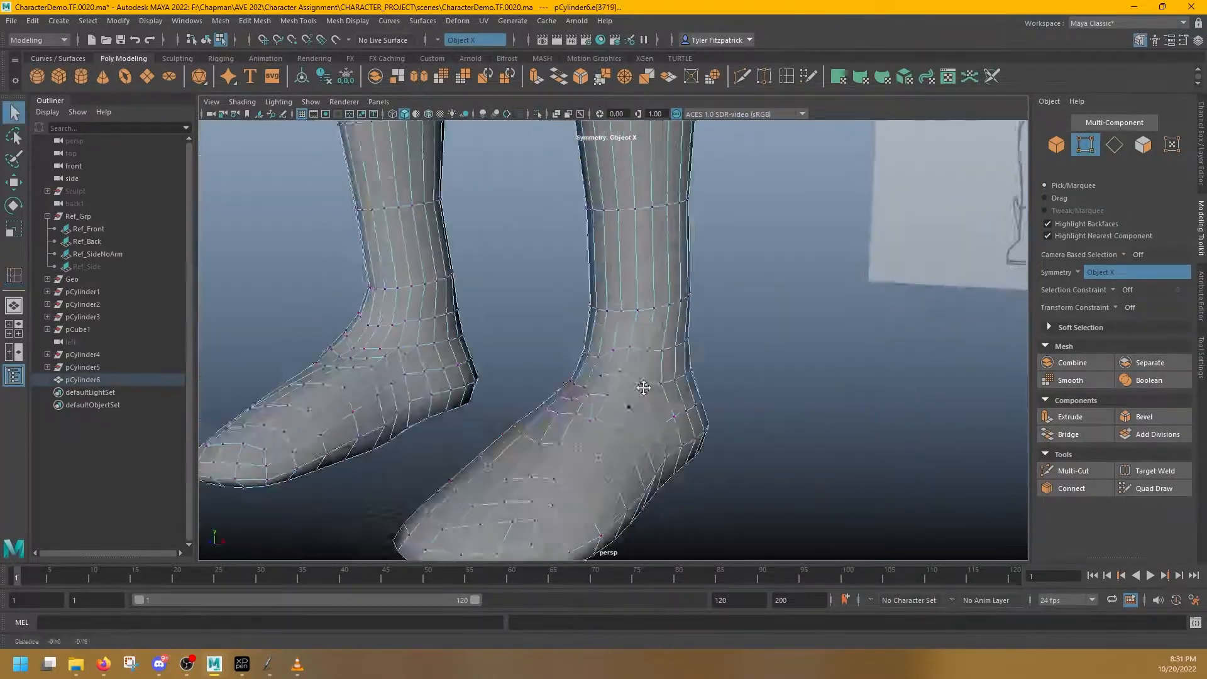
{"action": "left_click_drag", "start_coordinate": [604, 333], "coordinate": [698, 318], "text": "alt"}
{"action": "left_click", "coordinate": [656, 352]}
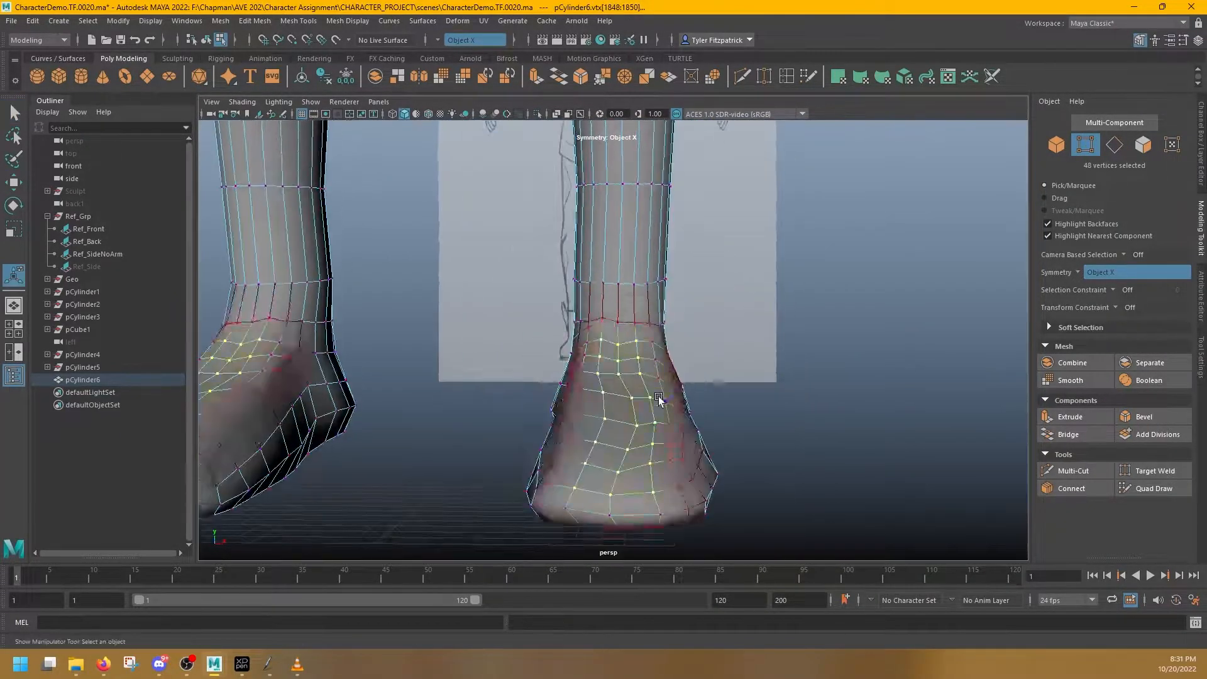
{"action": "right_click_drag", "start_coordinate": [624, 367], "coordinate": [586, 359], "text": "shift"}
{"action": "left_click_drag", "start_coordinate": [504, 497], "coordinate": [600, 465], "text": "alt"}
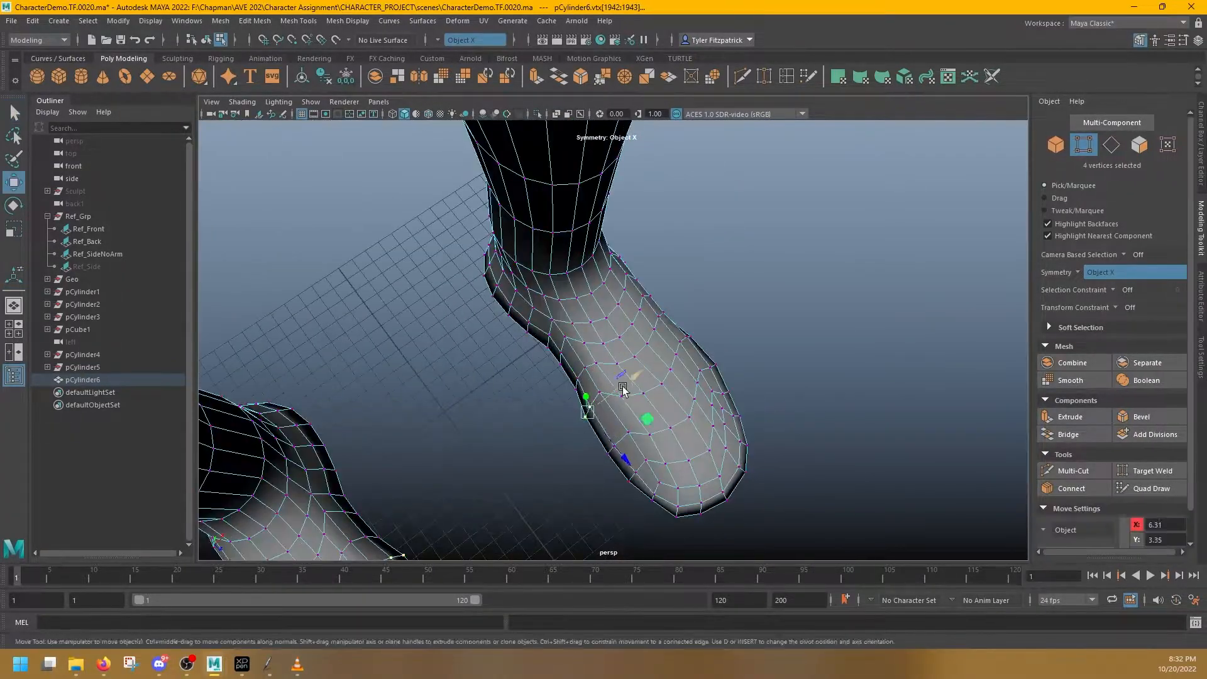
Slide the selected vertices on the top of the toes along their edges symmetrically
{"action": "left_click", "coordinate": [614, 203], "text": "shift"}
{"action": "left_click_drag", "start_coordinate": [635, 377], "coordinate": [604, 416], "text": "alt"}
{"action": "left_click_drag", "start_coordinate": [591, 382], "coordinate": [602, 385], "text": "ctrl+shift"}
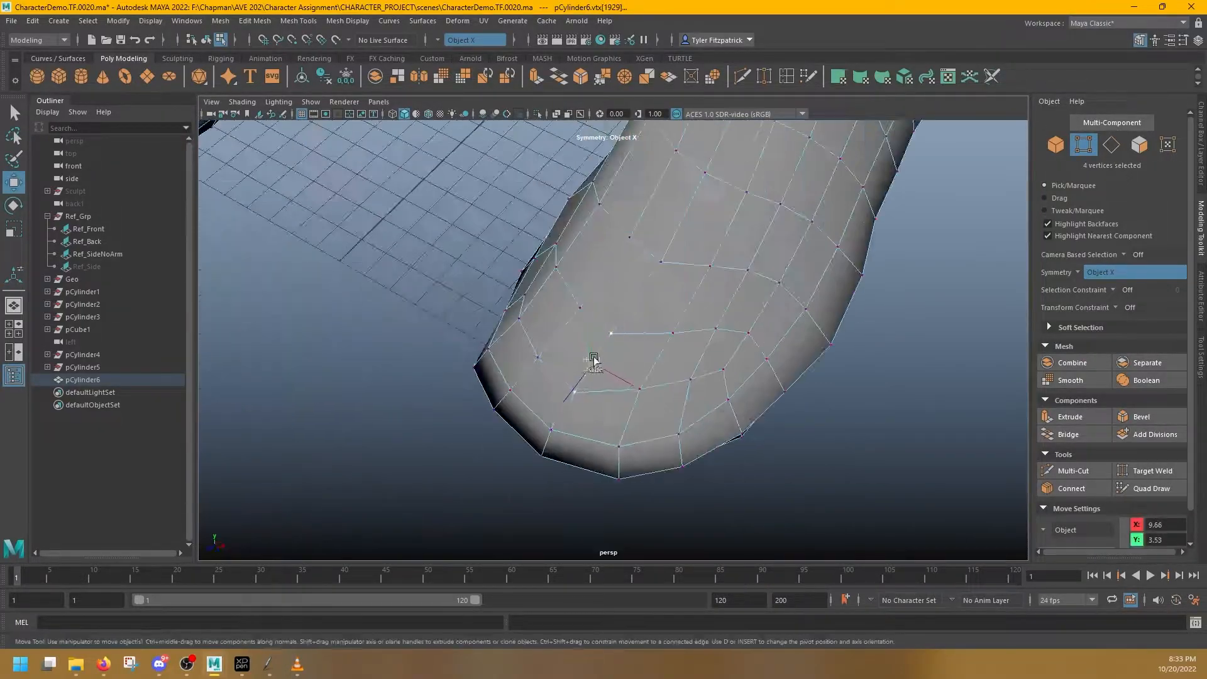
Adjust vertices on the underside of the toes with Object X symmetry
{"action": "left_click", "coordinate": [635, 262]}
{"action": "left_click_drag", "start_coordinate": [660, 285], "coordinate": [811, 320], "text": "alt"}
{"action": "left_click", "coordinate": [623, 377]}
{"action": "left_click_drag", "start_coordinate": [628, 379], "coordinate": [553, 402], "text": "alt"}
Select the vertex rows across the sole and shift them slightly downward to meet the front reference
{"action": "double_click", "coordinate": [690, 358], "text": "shift"}
{"action": "key", "text": "space"}
{"action": "key", "text": "space"}
{"action": "key", "text": "space"}
{"action": "double_click", "coordinate": [553, 431], "text": "shift"}
{"action": "key", "text": "space"}
{"action": "key", "text": "space"}
{"action": "left_click_drag", "start_coordinate": [436, 375], "coordinate": [436, 378]}
{"action": "key", "text": "space"}
{"action": "key", "text": "space"}
Flatten the selected sole vertices by scaling them vertically, and return to object mode
{"action": "left_click_drag", "start_coordinate": [554, 327], "coordinate": [718, 191], "text": "alt"}
{"action": "key", "text": "space"}
{"action": "key", "text": "r"}
{"action": "middle_click_drag", "start_coordinate": [736, 440], "coordinate": [833, 434], "text": "alt"}
{"action": "left_click_drag", "start_coordinate": [835, 441], "coordinate": [835, 496]}
{"action": "left_click_drag", "start_coordinate": [786, 214], "coordinate": [792, 276], "text": "alt"}
{"action": "right_click_drag", "start_coordinate": [895, 272], "coordinate": [919, 249]}
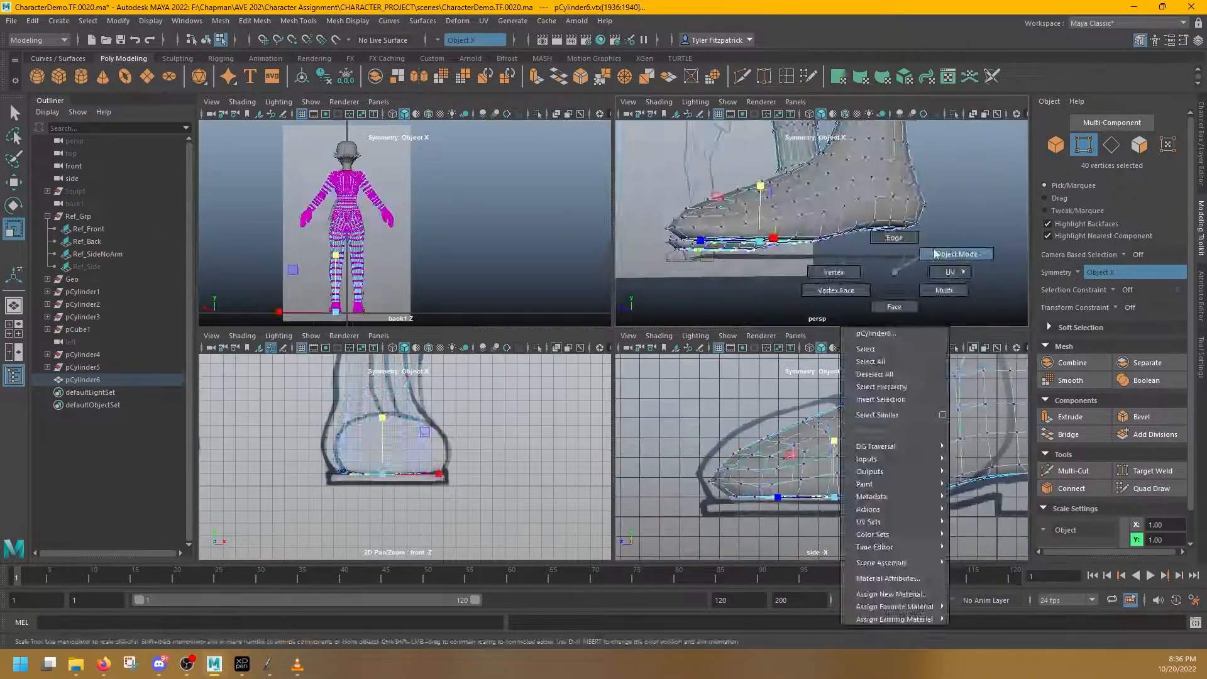
Select the row of vertices along the side of the foot from the toes toward the ankle and reposition it symmetrically
{"action": "key", "text": "space"}
{"action": "right_click_drag", "start_coordinate": [783, 234], "coordinate": [742, 234]}
{"action": "key", "text": "q"}
{"action": "left_click", "coordinate": [632, 361]}
{"action": "left_click", "coordinate": [686, 373], "text": "shift"}
{"action": "left_click_drag", "start_coordinate": [685, 374], "coordinate": [598, 306], "text": "alt"}
{"action": "key", "text": "q"}
{"action": "left_click", "coordinate": [559, 375]}
{"action": "key", "text": "w"}
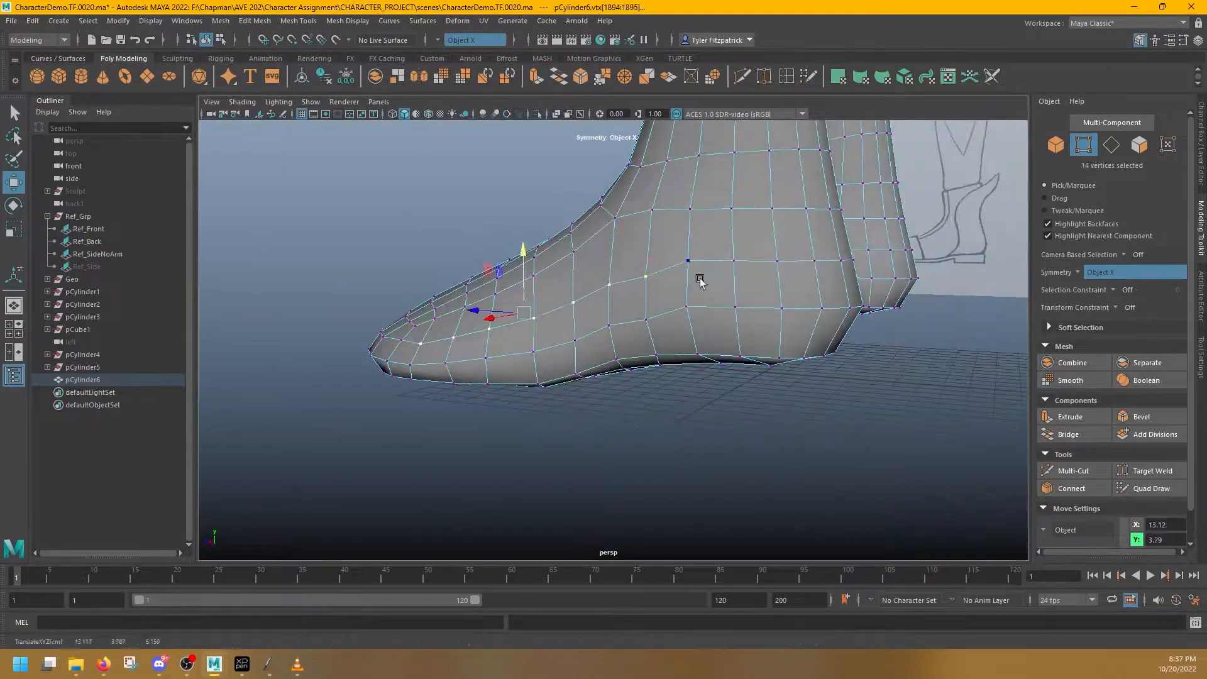
{"action": "left_click_drag", "start_coordinate": [505, 275], "coordinate": [508, 309], "text": "alt"}
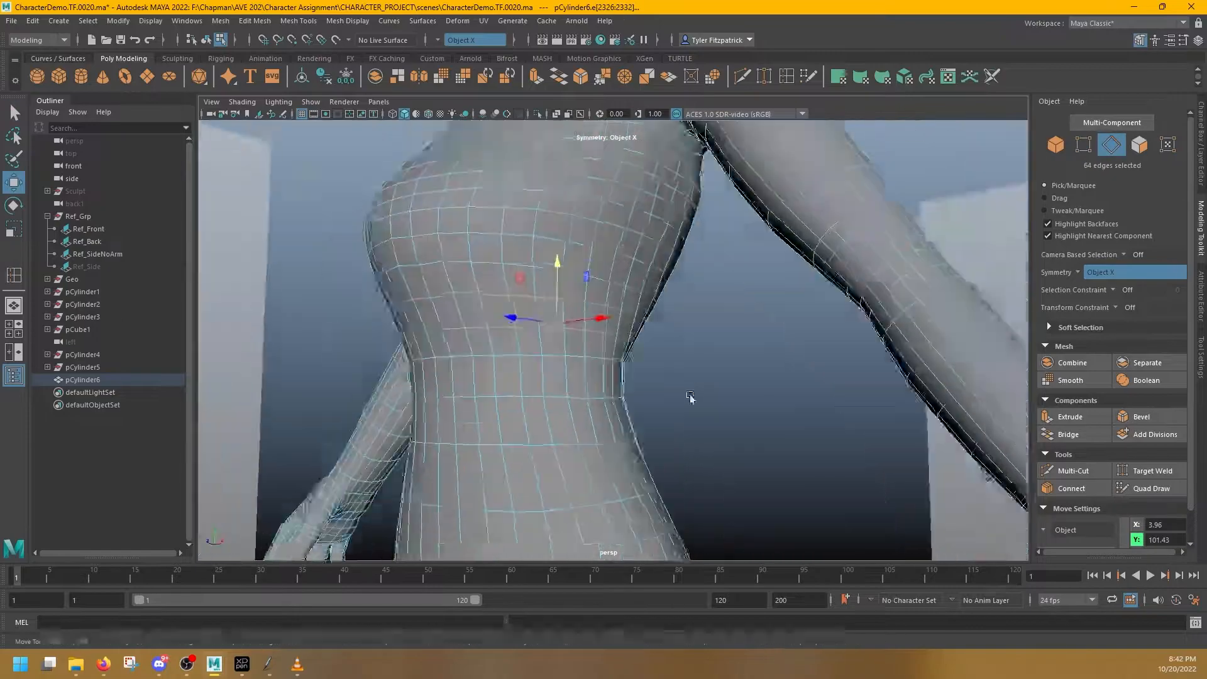
Apply an edge editing command to the selected edge loops around the torso
{"action": "right_click", "coordinate": [608, 373], "text": "shift"}
{"action": "left_click", "coordinate": [605, 457]}
{"action": "left_click_drag", "start_coordinate": [622, 351], "coordinate": [775, 321], "text": "alt"}
{"action": "key", "text": "space"}
{"action": "key", "text": "space"}
{"action": "key", "text": "space"}
{"action": "key", "text": "space"}
{"action": "key", "text": "space"}
{"action": "key", "text": "space"}
Switch to vertex selection, average the chosen torso vertices and toggle soft selection
{"action": "right_click_drag", "start_coordinate": [775, 320], "coordinate": [729, 319]}
{"action": "left_click", "coordinate": [755, 279]}
{"action": "key", "text": "g"}
{"action": "left_click_drag", "start_coordinate": [851, 409], "coordinate": [787, 440], "text": "alt"}
{"action": "left_click", "coordinate": [740, 445]}
{"action": "left_click", "coordinate": [755, 479]}
{"action": "key", "text": "b"}
{"action": "left_click", "coordinate": [526, 398]}
Move the selected torso vertices slightly and add neighbouring vertices to the selection
{"action": "left_click_drag", "start_coordinate": [857, 410], "coordinate": [780, 434], "text": "alt"}
{"action": "key", "text": "w"}
{"action": "left_click", "coordinate": [710, 345]}
{"action": "left_click_drag", "start_coordinate": [755, 365], "coordinate": [764, 333]}
{"action": "key", "text": "w"}
{"action": "key", "text": "q"}
{"action": "left_click", "coordinate": [753, 354]}
{"action": "left_click_drag", "start_coordinate": [771, 412], "coordinate": [698, 365], "text": "alt"}
{"action": "left_click", "coordinate": [698, 363], "text": "shift"}
Extend the vertex selection on the torso and average those vertices symmetrically
{"action": "key", "text": "q"}
{"action": "left_click_drag", "start_coordinate": [772, 357], "coordinate": [702, 294], "text": "alt"}
{"action": "left_click", "coordinate": [548, 229], "text": "shift"}
{"action": "key", "text": "g"}
{"action": "left_click_drag", "start_coordinate": [514, 200], "coordinate": [566, 243], "text": "alt"}
Select the vertices down the torso's sides below the armpits, undo a trial move and average them
{"action": "left_click_drag", "start_coordinate": [566, 242], "coordinate": [692, 352], "text": "shift"}
{"action": "key", "text": "w"}
{"action": "left_click_drag", "start_coordinate": [576, 320], "coordinate": [587, 321]}
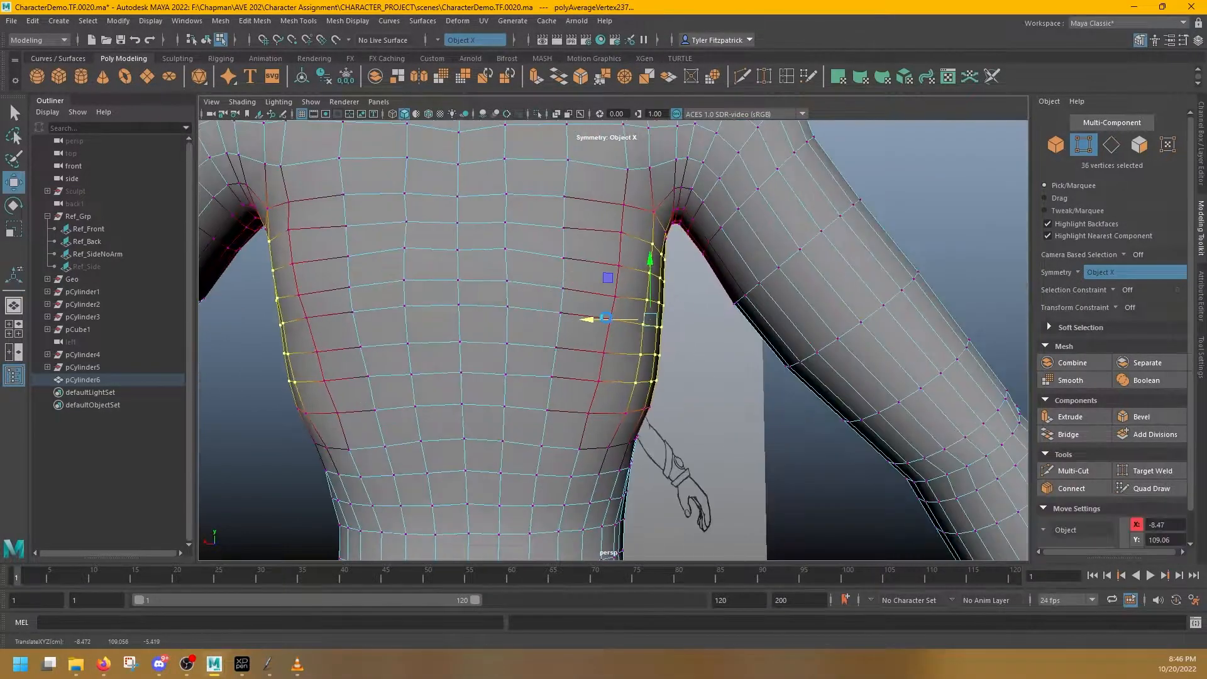
{"action": "key", "text": "ctrl+z"}
{"action": "key", "text": "g"}
{"action": "left_click_drag", "start_coordinate": [667, 302], "coordinate": [701, 283], "text": "alt"}
Select a further group of vertices across the back and even out their spacing
{"action": "left_click", "coordinate": [657, 273]}
{"action": "left_click_drag", "start_coordinate": [594, 261], "coordinate": [497, 352]}
{"action": "left_click_drag", "start_coordinate": [497, 352], "coordinate": [525, 390]}
{"action": "left_click_drag", "start_coordinate": [525, 390], "coordinate": [707, 338], "text": "alt"}
{"action": "key", "text": "g"}
Inspect the side of the torso and undo the last vertex change
{"action": "left_click_drag", "start_coordinate": [732, 471], "coordinate": [593, 453], "text": "alt"}
{"action": "key", "text": "q"}
{"action": "key", "text": "q"}
{"action": "key", "text": "w"}
{"action": "key", "text": "ctrl+z"}
{"action": "left_click_drag", "start_coordinate": [517, 356], "coordinate": [723, 346], "text": "alt"}
Select additional torso vertices in vertex mode and repeat the averaging on them
{"action": "right_click_drag", "start_coordinate": [724, 346], "coordinate": [666, 346]}
{"action": "left_click", "coordinate": [731, 349]}
{"action": "left_click_drag", "start_coordinate": [768, 315], "coordinate": [644, 330], "text": "alt"}
{"action": "left_click", "coordinate": [740, 366], "text": "shift"}
{"action": "key", "text": "g"}
Pick vertices on the upper torso and shift them sideways symmetrically
{"action": "left_click_drag", "start_coordinate": [709, 285], "coordinate": [686, 180], "text": "alt"}
{"action": "left_click", "coordinate": [707, 348]}
{"action": "key", "text": "w"}
{"action": "left_click", "coordinate": [621, 177]}
{"action": "left_click_drag", "start_coordinate": [686, 180], "coordinate": [695, 214], "text": "alt"}
{"action": "left_click", "coordinate": [695, 207]}
{"action": "left_click_drag", "start_coordinate": [744, 206], "coordinate": [751, 207]}
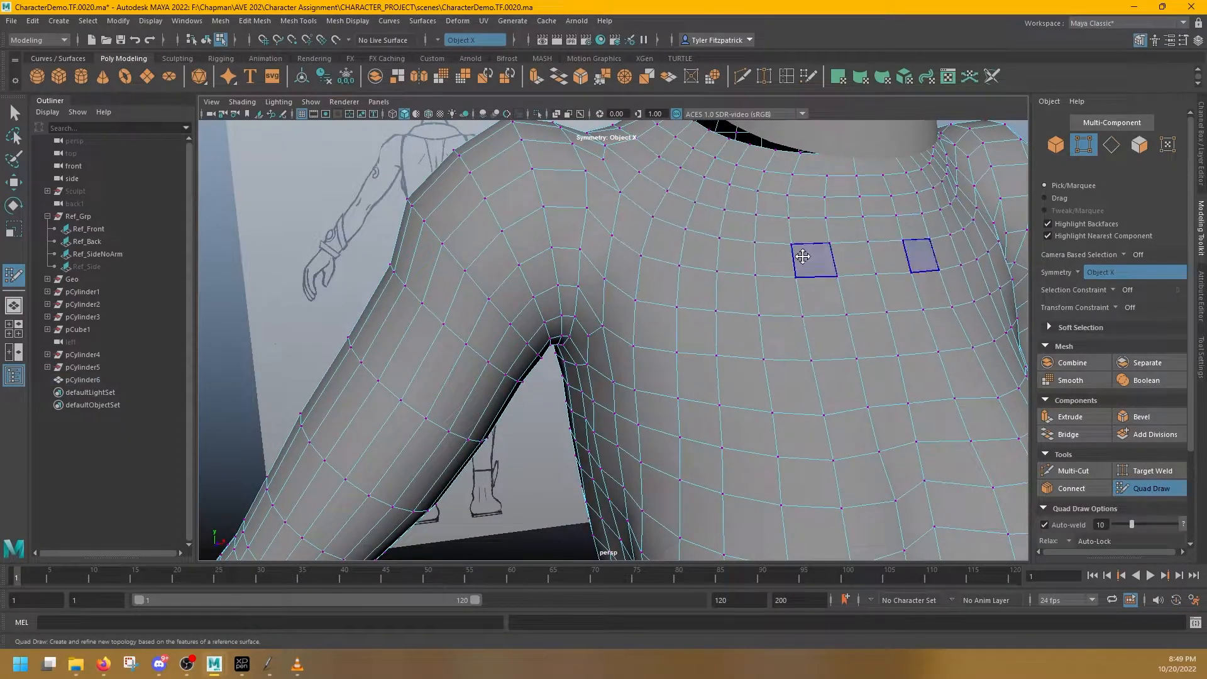
Select the vertices on top of the shoulder beside the neck and prepare to move them with soft falloff
{"action": "key", "text": "space"}
{"action": "left_click_drag", "start_coordinate": [698, 189], "coordinate": [805, 167], "text": "alt"}
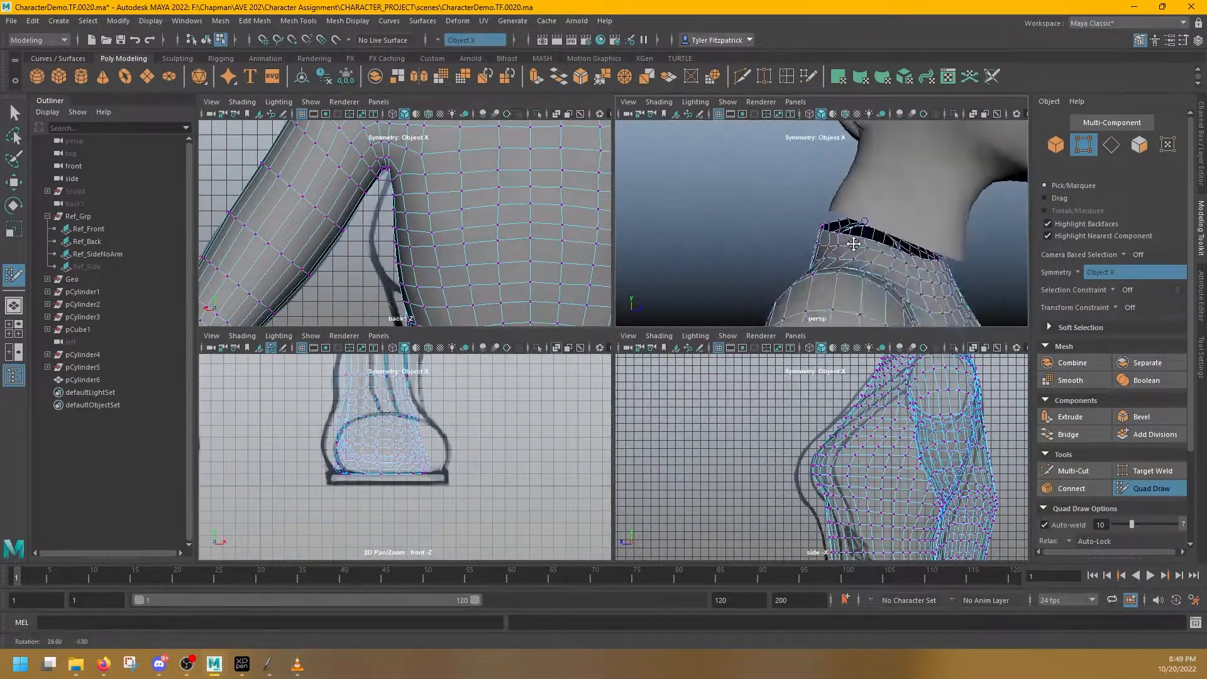
{"action": "middle_click_drag", "start_coordinate": [423, 128], "coordinate": [408, 193], "text": "alt"}
{"action": "left_click", "coordinate": [415, 203]}
{"action": "key", "text": "w"}
{"action": "left_click_drag", "start_coordinate": [817, 236], "coordinate": [895, 275], "text": "alt"}
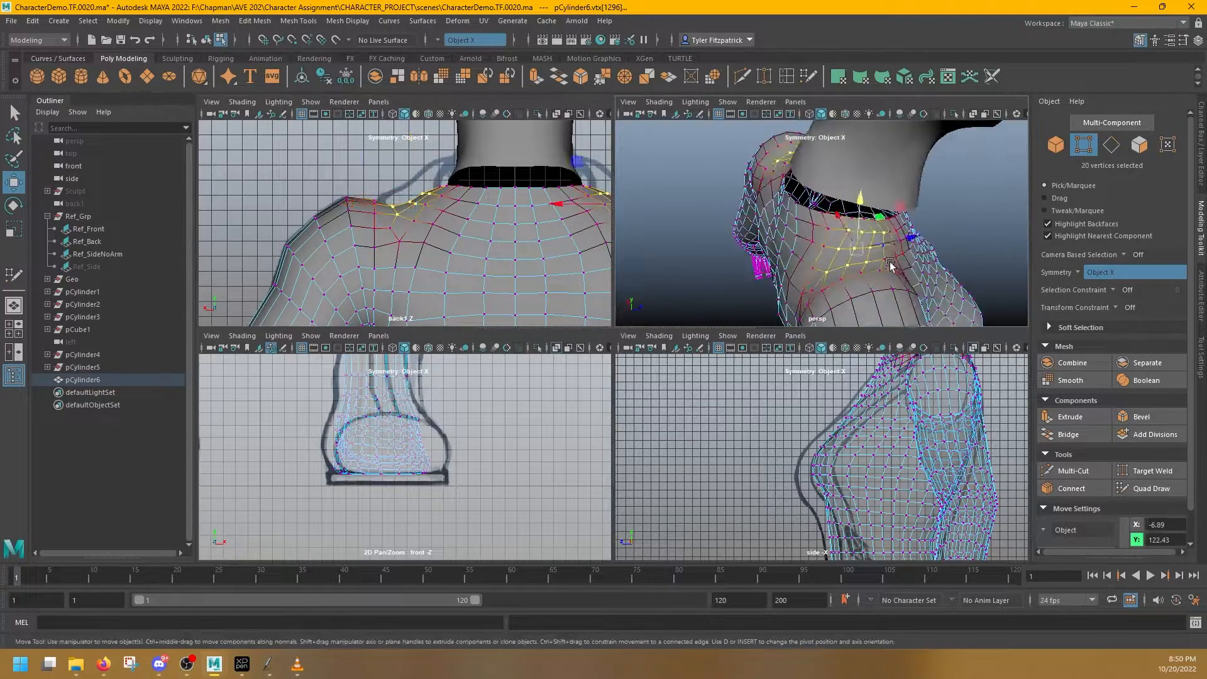
Add vertices at the base of the neck to the shoulder selection and smooth their placement symmetrically
{"action": "key", "text": "q"}
{"action": "left_click", "coordinate": [916, 237], "text": "shift"}
{"action": "key", "text": "w"}
{"action": "middle_click_drag", "start_coordinate": [441, 189], "coordinate": [328, 194], "text": "alt"}
{"action": "mouse_move", "coordinate": [799, 217]}
{"action": "left_mouse_down", "text": "alt"}
{"action": "mouse_move", "coordinate": [876, 232]}
{"action": "mouse_move", "coordinate": [862, 199]}
{"action": "mouse_move", "coordinate": [812, 226]}
{"action": "left_mouse_up", "text": "alt"}
{"action": "left_click", "coordinate": [826, 209]}
{"action": "left_click", "coordinate": [771, 249]}
{"action": "right_click_drag", "start_coordinate": [771, 250], "coordinate": [811, 226], "text": "shift"}
{"action": "key", "text": "w"}
{"action": "scroll", "coordinate": [802, 261], "scroll_direction": "down", "scroll_amount": 5}
Return to object mode, select the whole body mesh and preview it smoothed
{"action": "right_click_drag", "start_coordinate": [852, 167], "coordinate": [912, 148]}
{"action": "left_click", "coordinate": [912, 154]}
{"action": "left_click_drag", "start_coordinate": [757, 219], "coordinate": [795, 201], "text": "alt"}
{"action": "left_click", "coordinate": [833, 234]}
{"action": "scroll", "coordinate": [841, 207], "scroll_direction": "down", "scroll_amount": 5}
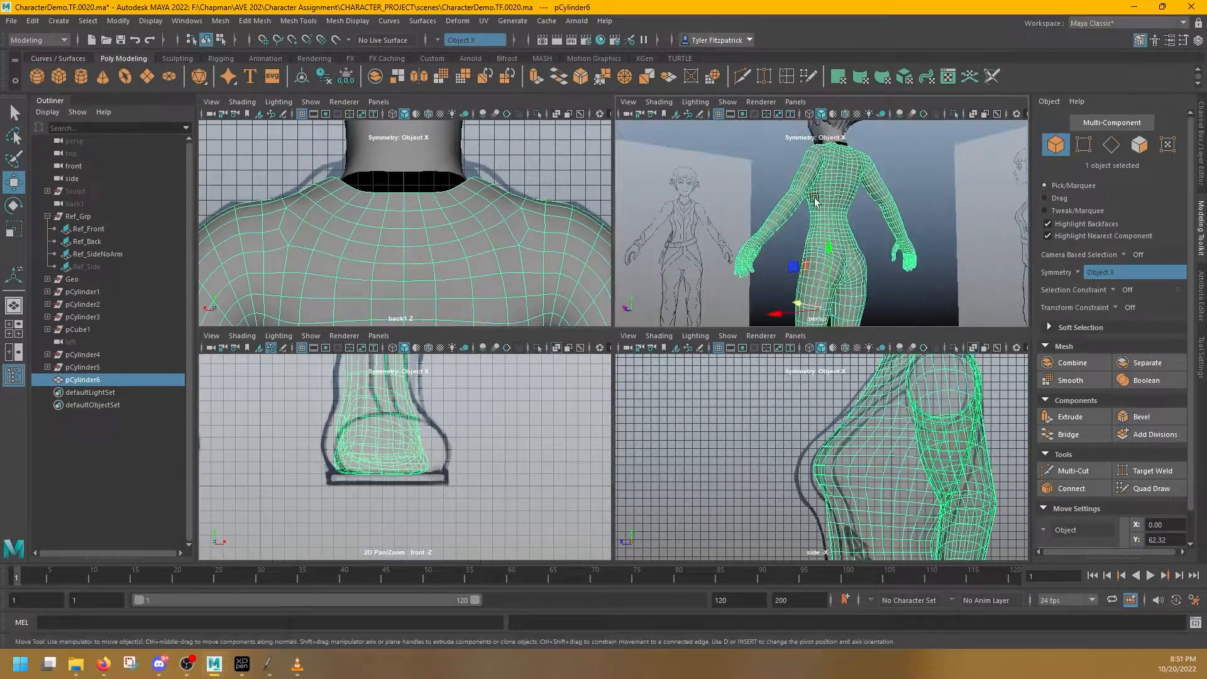
{"action": "scroll", "coordinate": [781, 239], "scroll_direction": "up", "scroll_amount": 5}
{"action": "middle_click_drag", "start_coordinate": [780, 244], "coordinate": [872, 187], "text": "alt"}
{"action": "scroll", "coordinate": [779, 210], "scroll_direction": "up", "scroll_amount": 3}
{"action": "key", "text": "1"}
{"action": "key", "text": "3"}
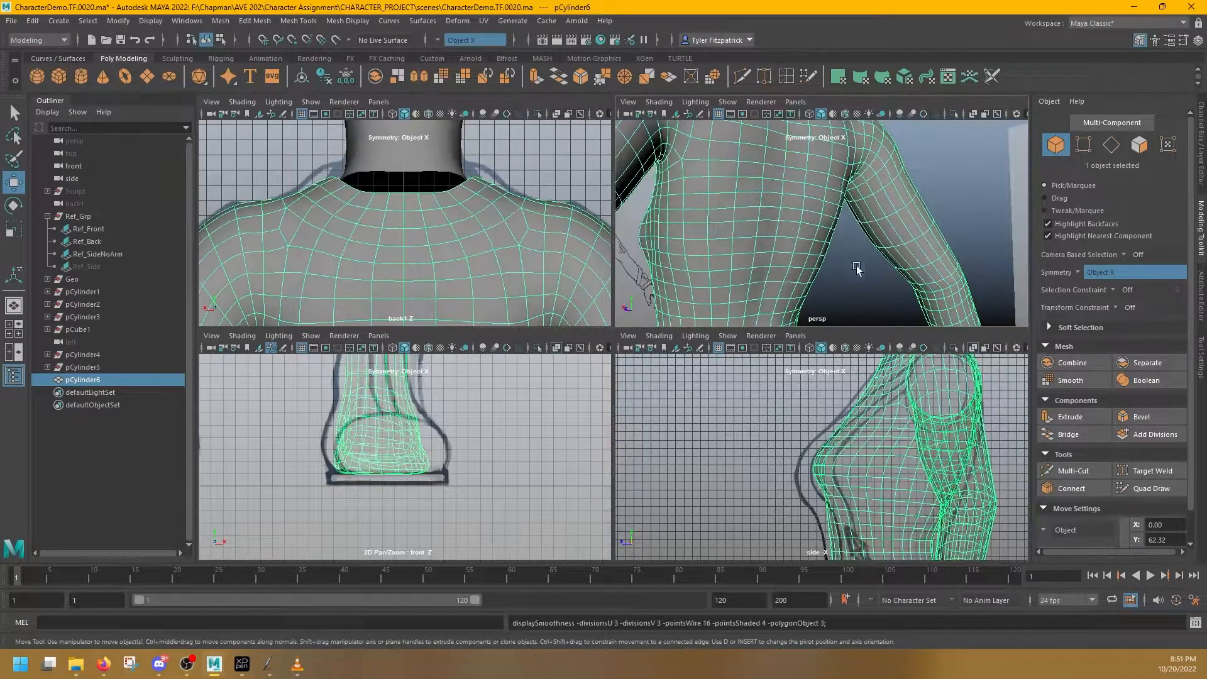
Review the smoothed body mesh across the back and shoulders with the mesh selected and deselected
{"action": "left_click", "coordinate": [859, 263]}
{"action": "scroll", "coordinate": [840, 235], "scroll_direction": "down", "scroll_amount": 5}
{"action": "left_click", "coordinate": [840, 235]}
{"action": "scroll", "coordinate": [810, 182], "scroll_direction": "up", "scroll_amount": 3}
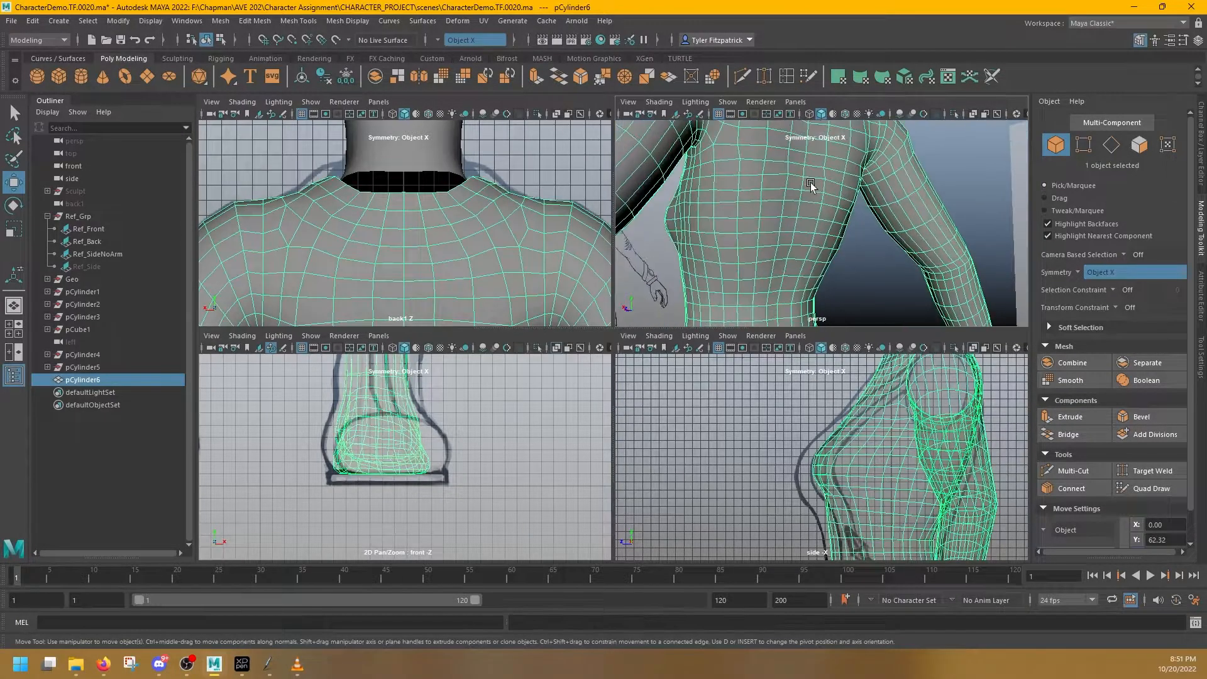
{"action": "key", "text": "space"}
{"action": "left_click_drag", "start_coordinate": [749, 212], "coordinate": [688, 264], "text": "alt"}
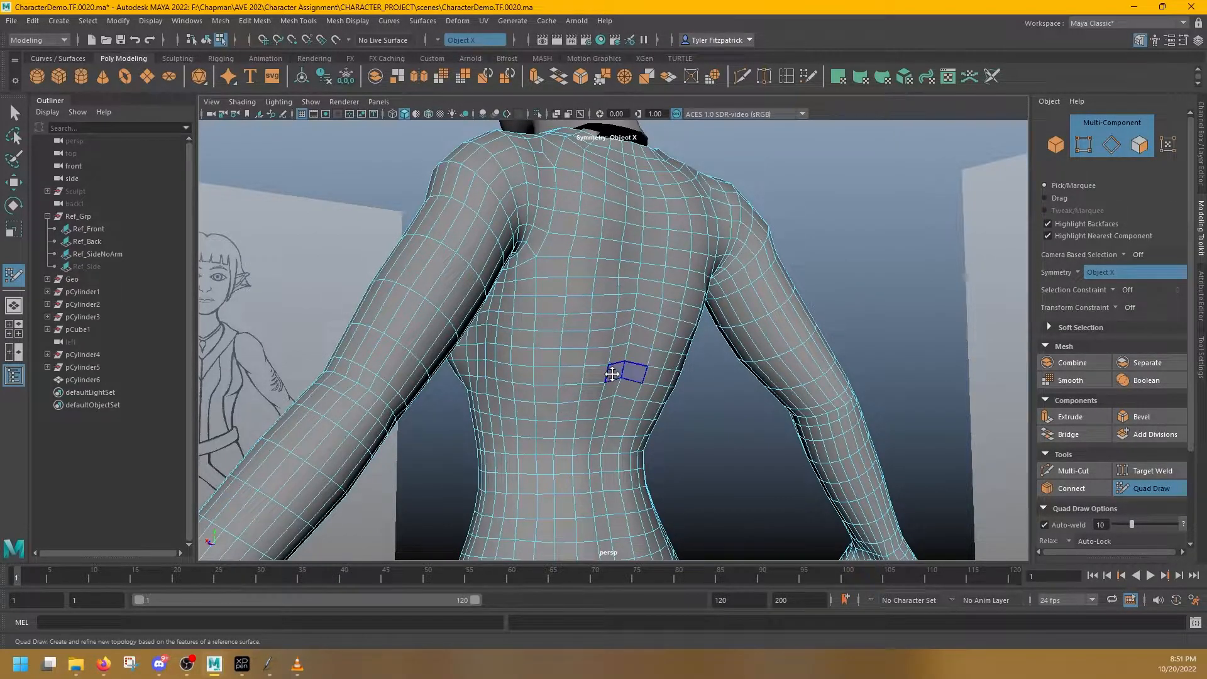
{"action": "key", "text": "3"}
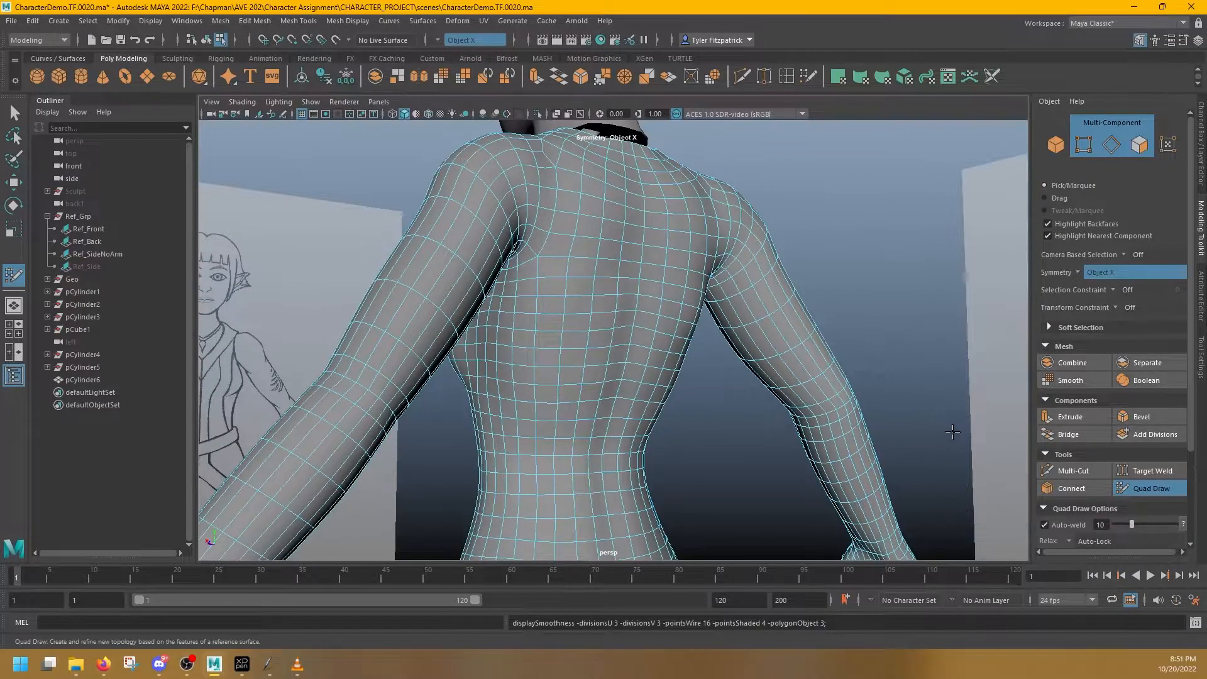
{"action": "key", "text": "F8"}
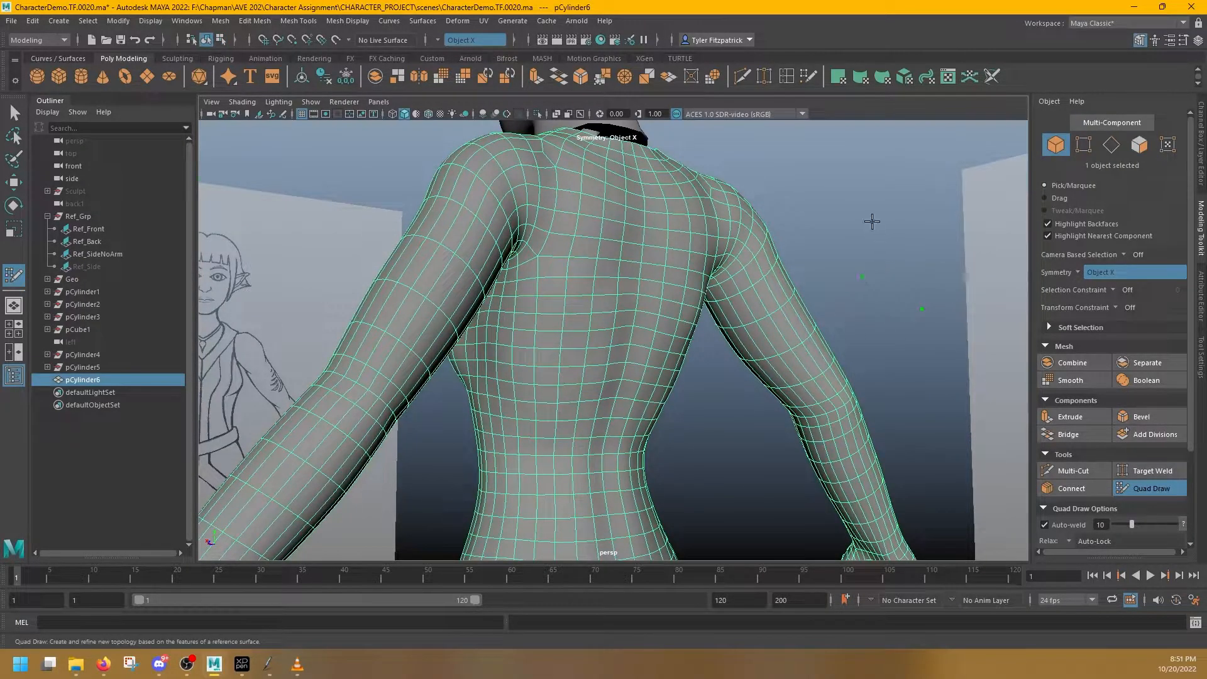
{"action": "left_click", "coordinate": [882, 225]}
Examine the smoothed mesh closely around the armpit and upper arm
{"action": "left_click_drag", "start_coordinate": [881, 225], "coordinate": [733, 236], "text": "alt"}
{"action": "left_click", "coordinate": [678, 293]}
{"action": "left_click_drag", "start_coordinate": [678, 292], "coordinate": [776, 304], "text": "alt"}
{"action": "right_click_drag", "start_coordinate": [775, 304], "coordinate": [686, 277], "text": "alt"}
{"action": "middle_click_drag", "start_coordinate": [685, 276], "coordinate": [734, 429], "text": "alt"}
{"action": "right_click_drag", "start_coordinate": [734, 434], "coordinate": [657, 366], "text": "alt"}
{"action": "left_click_drag", "start_coordinate": [658, 367], "coordinate": [754, 413], "text": "alt"}
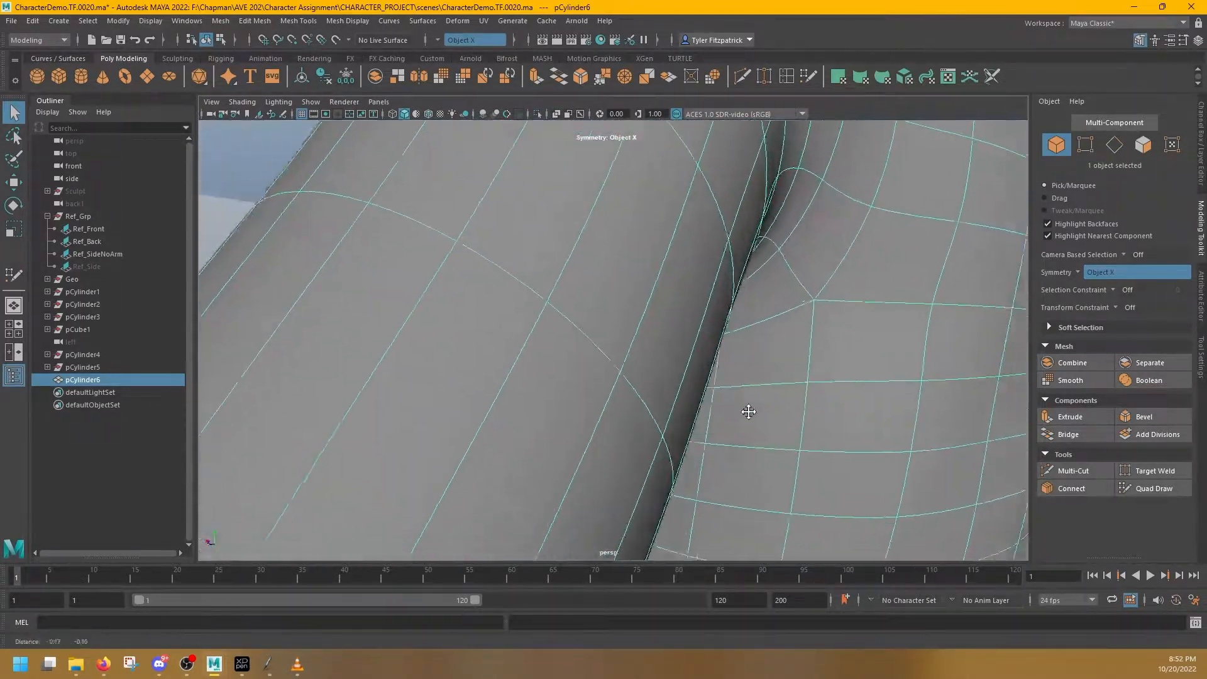
{"action": "right_click_drag", "start_coordinate": [755, 412], "coordinate": [655, 318], "text": "alt"}
Switch to vertex mode and pick the vertex near the armpit for moving
{"action": "key", "text": "F10"}
{"action": "left_click", "coordinate": [651, 286]}
{"action": "left_click_drag", "start_coordinate": [655, 318], "coordinate": [660, 357], "text": "alt"}
{"action": "key", "text": "F9"}
{"action": "left_click", "coordinate": [662, 352]}
{"action": "key", "text": "w"}
Move single vertices around the shoulder and pick the next one at the neckline symmetrically
{"action": "left_click_drag", "start_coordinate": [677, 286], "coordinate": [635, 384], "text": "alt"}
{"action": "left_click", "coordinate": [602, 431]}
{"action": "left_click_drag", "start_coordinate": [602, 431], "coordinate": [629, 497], "text": "alt"}
{"action": "left_click_drag", "start_coordinate": [612, 234], "coordinate": [619, 235]}
{"action": "left_click_drag", "start_coordinate": [618, 234], "coordinate": [642, 381], "text": "alt"}
{"action": "left_click", "coordinate": [686, 268]}
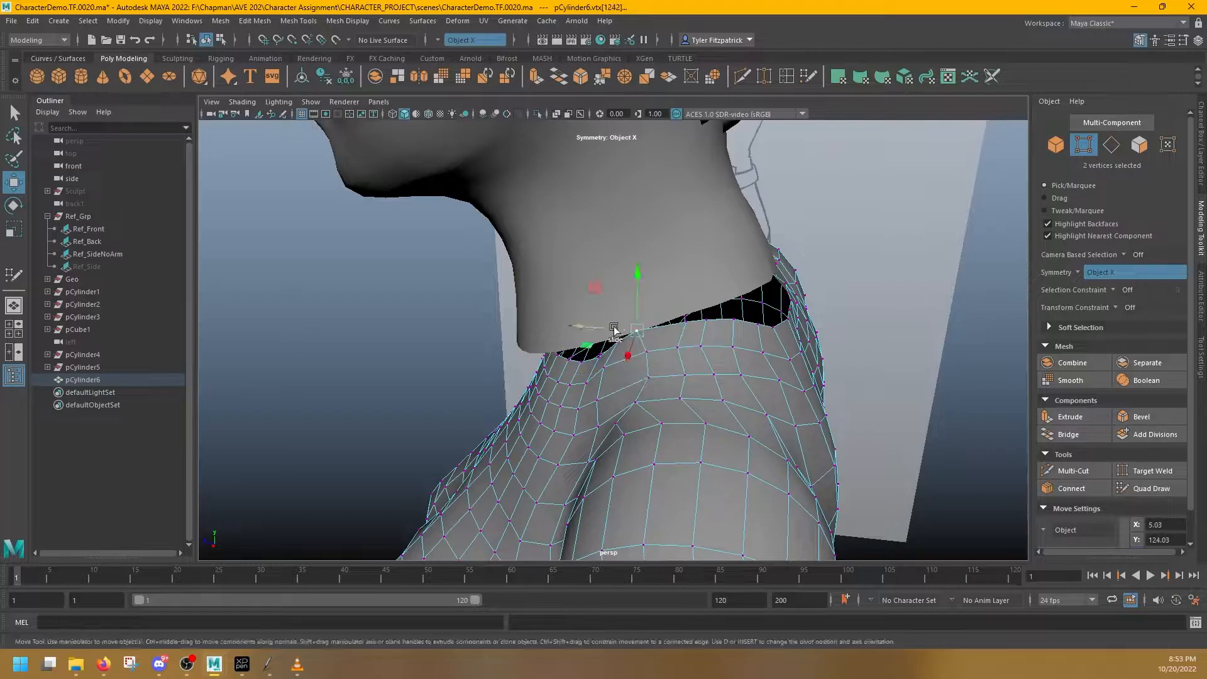
Slide the selected vertices at the side of the neck opening along their edges
{"action": "left_click_drag", "start_coordinate": [631, 339], "coordinate": [674, 350], "text": "alt"}
{"action": "left_click_drag", "start_coordinate": [675, 327], "coordinate": [719, 370]}
{"action": "left_click_drag", "start_coordinate": [643, 360], "coordinate": [632, 362], "text": "ctrl+shift"}
Show the channels and display layers, delete the body mesh's construction history and save the scene
{"action": "left_click", "coordinate": [1201, 358]}
{"action": "left_click", "coordinate": [1201, 145]}
{"action": "right_click_drag", "start_coordinate": [704, 352], "coordinate": [629, 330]}
{"action": "left_click", "coordinate": [325, 77]}
{"action": "left_click", "coordinate": [12, 21]}
{"action": "left_click", "coordinate": [66, 94]}
Slide single vertices at the side of the neck opening and the top of the shoulder along their edges
{"action": "left_click_drag", "start_coordinate": [667, 347], "coordinate": [634, 377]}
{"action": "left_click_drag", "start_coordinate": [749, 315], "coordinate": [629, 296], "text": "alt"}
{"action": "left_click", "coordinate": [499, 302]}
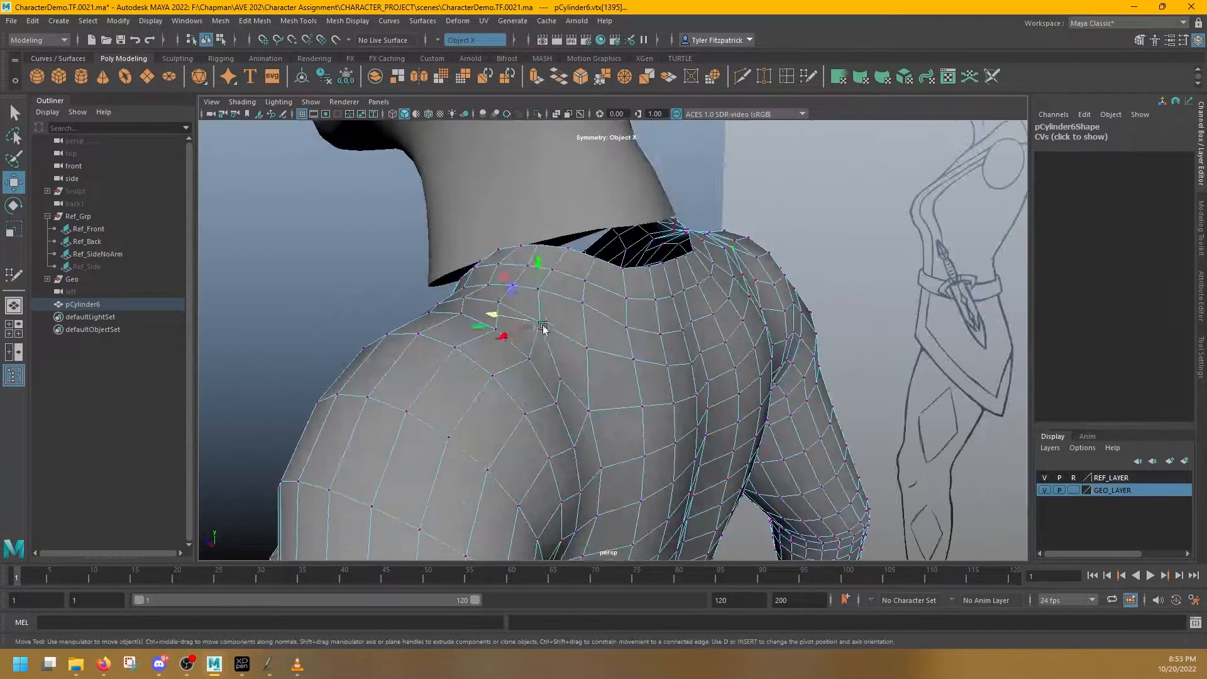
{"action": "left_click", "coordinate": [501, 304]}
{"action": "left_click_drag", "start_coordinate": [515, 312], "coordinate": [654, 365], "text": "alt"}
{"action": "left_click_drag", "start_coordinate": [654, 401], "coordinate": [648, 401], "text": "ctrl+shift"}
{"action": "left_click_drag", "start_coordinate": [696, 354], "coordinate": [694, 353], "text": "ctrl+shift"}
{"action": "left_click_drag", "start_coordinate": [693, 349], "coordinate": [535, 337], "text": "alt"}
Slide the vertex between the neckline and shoulder along its edge and select the neighbouring one
{"action": "left_click", "coordinate": [544, 346]}
{"action": "left_click_drag", "start_coordinate": [544, 346], "coordinate": [522, 343], "text": "ctrl+shift"}
{"action": "left_click_drag", "start_coordinate": [522, 339], "coordinate": [665, 385], "text": "alt"}
{"action": "left_click_drag", "start_coordinate": [666, 385], "coordinate": [683, 440], "text": "alt"}
{"action": "left_click", "coordinate": [661, 360]}
{"action": "left_click_drag", "start_coordinate": [683, 440], "coordinate": [745, 308], "text": "alt"}
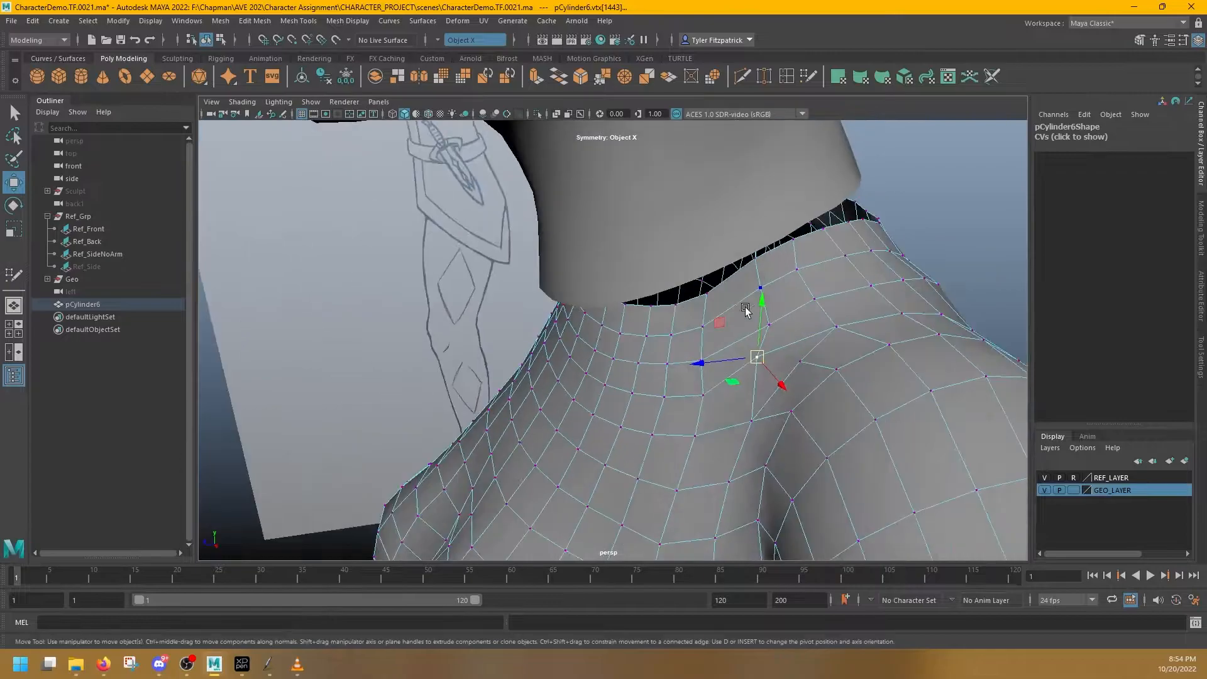
Cut a new edge between the front of the shoulder and the neckline with Multi-Cut, and pick a nearby vertex for moving
{"action": "key", "text": "ctrl+shift+x"}
{"action": "left_click", "coordinate": [753, 421]}
{"action": "left_click_drag", "start_coordinate": [779, 351], "coordinate": [797, 305], "text": "alt"}
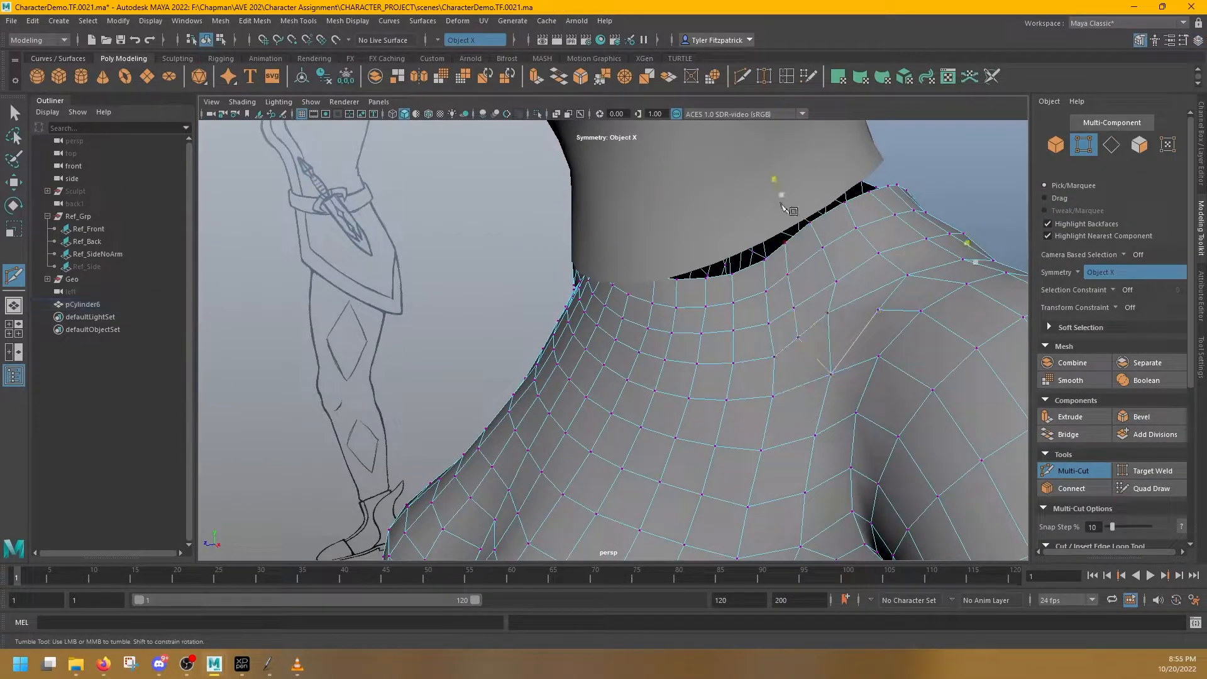
{"action": "left_click_drag", "start_coordinate": [879, 293], "coordinate": [823, 315], "text": "alt"}
{"action": "key", "text": "F9"}
{"action": "left_click", "coordinate": [751, 356]}
{"action": "key", "text": "w"}
Cut a new edge path from the shoulder across the upper back with Multi-Cut, and return to moving vertices
{"action": "key", "text": "ctrl+shift+x"}
{"action": "left_click_drag", "start_coordinate": [755, 248], "coordinate": [493, 396], "text": "alt"}
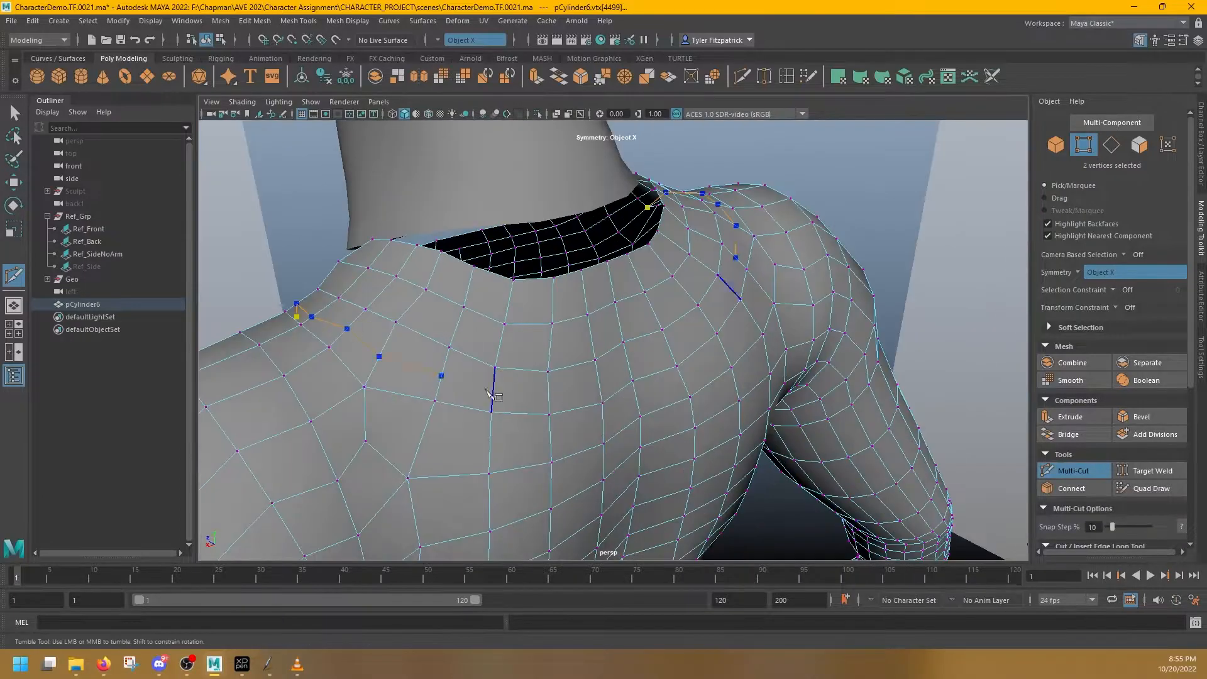
{"action": "left_click", "coordinate": [549, 393]}
{"action": "key", "text": "q"}
{"action": "left_click_drag", "start_coordinate": [705, 321], "coordinate": [779, 321], "text": "alt"}
{"action": "key", "text": "F10"}
{"action": "key", "text": "F9"}
{"action": "key", "text": "w"}
{"action": "left_click_drag", "start_coordinate": [754, 424], "coordinate": [654, 294], "text": "alt"}
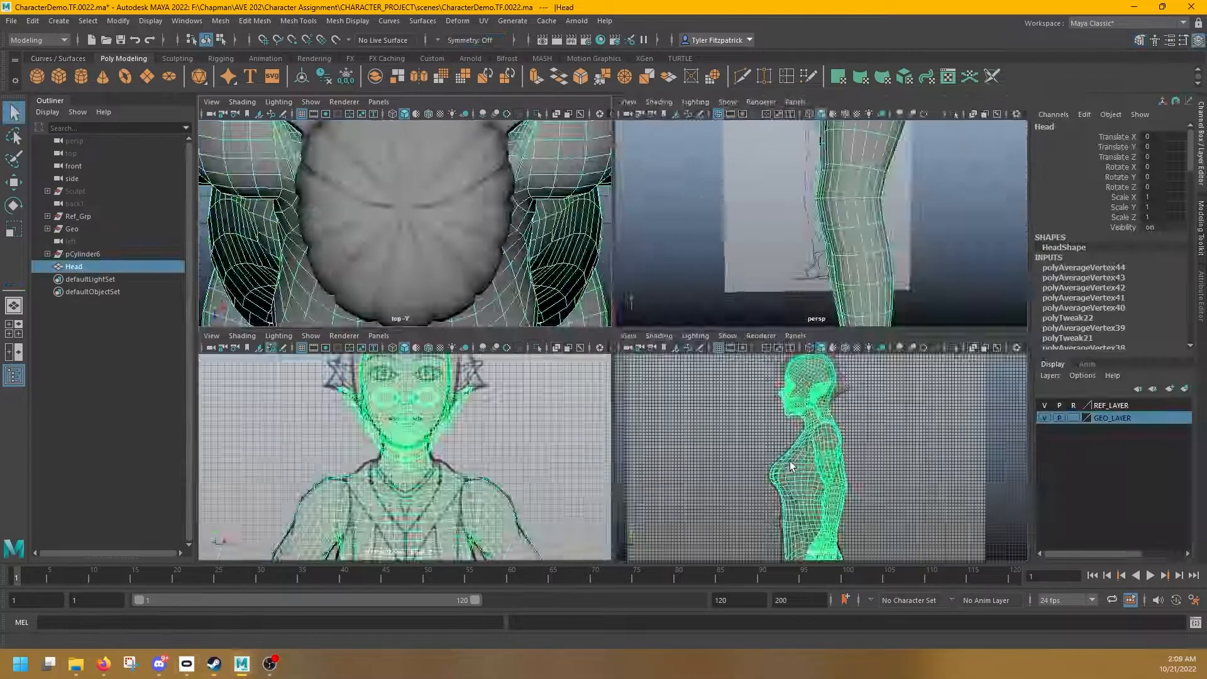
Undo the last two changes, set symmetry to Object X and insert edge loops around the knee of the Head mesh
{"action": "right_click", "coordinate": [651, 321]}
{"action": "left_click", "coordinate": [653, 317]}
{"action": "key", "text": "ctrl+z"}
{"action": "key", "text": "ctrl+z"}
{"action": "left_click", "coordinate": [475, 41]}
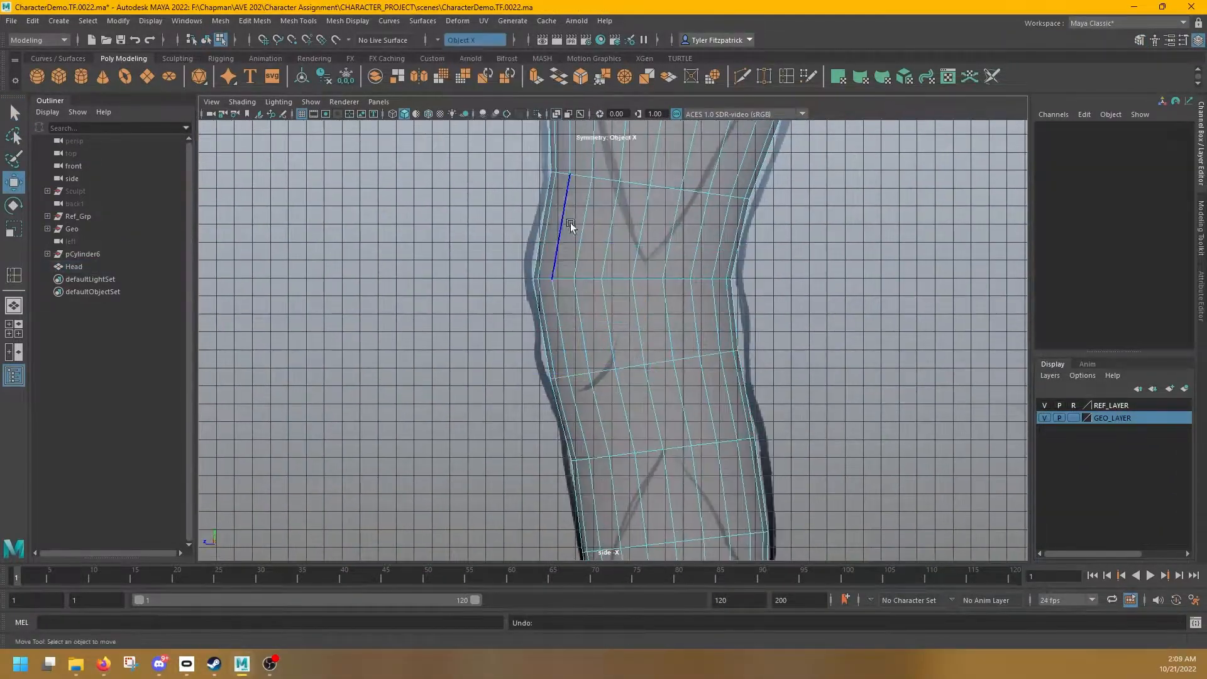
{"action": "left_click", "coordinate": [1184, 40]}
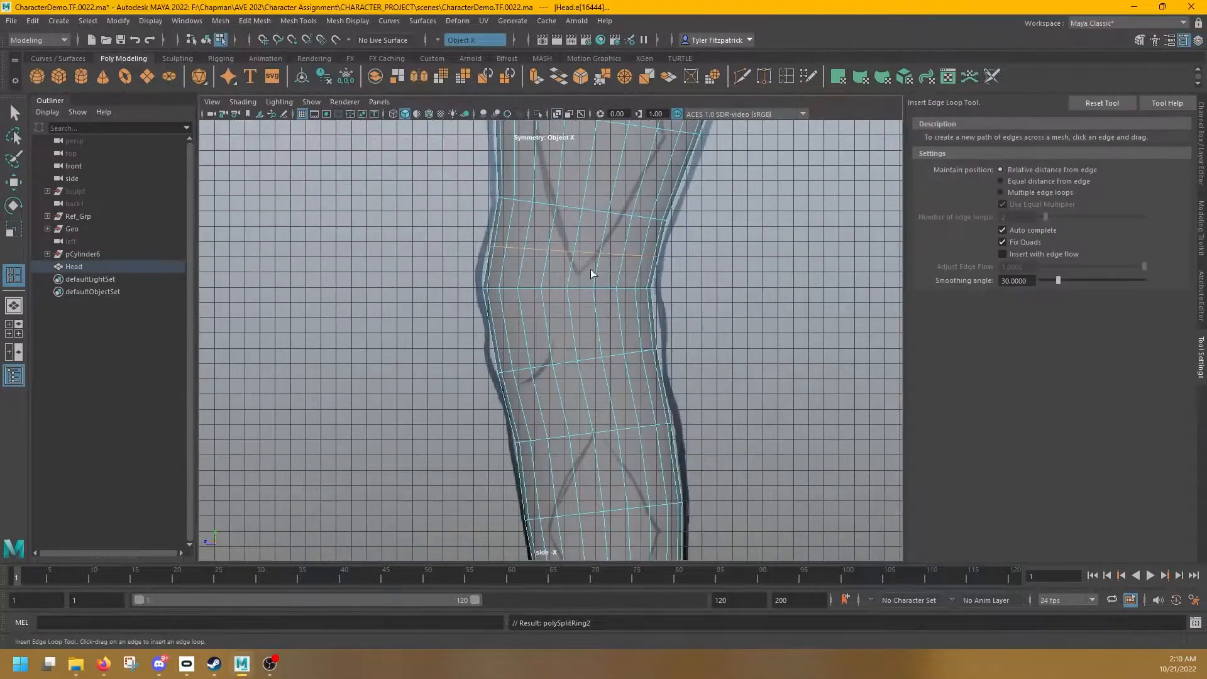
{"action": "left_click", "coordinate": [624, 332]}
Scale and rotate the edge loops around the knee to follow the side reference outline
{"action": "key", "text": "w"}
{"action": "key", "text": "q"}
{"action": "middle_click_drag", "start_coordinate": [617, 371], "coordinate": [532, 328], "text": "alt"}
{"action": "key", "text": "r"}
{"action": "key", "text": "e"}
{"action": "left_click", "coordinate": [538, 271]}
{"action": "key", "text": "r"}
{"action": "double_click", "coordinate": [530, 239]}
{"action": "double_click", "coordinate": [533, 293]}
{"action": "left_click_drag", "start_coordinate": [534, 294], "coordinate": [531, 293]}
Scale the remaining edge loops below the knee to fit the side reference and select the adjoining loop for moving
{"action": "double_click", "coordinate": [531, 360]}
{"action": "middle_click_drag", "start_coordinate": [531, 359], "coordinate": [532, 436], "text": "alt"}
{"action": "double_click", "coordinate": [530, 328]}
{"action": "left_click_drag", "start_coordinate": [529, 330], "coordinate": [527, 330]}
{"action": "double_click", "coordinate": [544, 288]}
{"action": "key", "text": "w"}
{"action": "key", "text": "q"}
Slide an edge loop on the lower leg upward along the connected edges to even out the spacing
{"action": "middle_click_drag", "start_coordinate": [594, 185], "coordinate": [547, 312], "text": "alt"}
{"action": "double_click", "coordinate": [554, 409]}
{"action": "key", "text": "w"}
{"action": "left_click_drag", "start_coordinate": [556, 413], "coordinate": [556, 393], "text": "ctrl+shift"}
{"action": "middle_click_drag", "start_coordinate": [509, 503], "coordinate": [566, 157], "text": "alt"}
Insert additional edge loops down the shin to the ankle with the Insert Edge Loop tool
{"action": "right_click_drag", "start_coordinate": [560, 359], "coordinate": [553, 400], "text": "shift"}
{"action": "left_click", "coordinate": [546, 283]}
{"action": "left_click", "coordinate": [571, 401]}
{"action": "middle_click_drag", "start_coordinate": [564, 415], "coordinate": [579, 292], "text": "alt"}
{"action": "left_click", "coordinate": [588, 368]}
{"action": "left_click", "coordinate": [591, 450]}
{"action": "key", "text": "r"}
{"action": "key", "text": "space"}
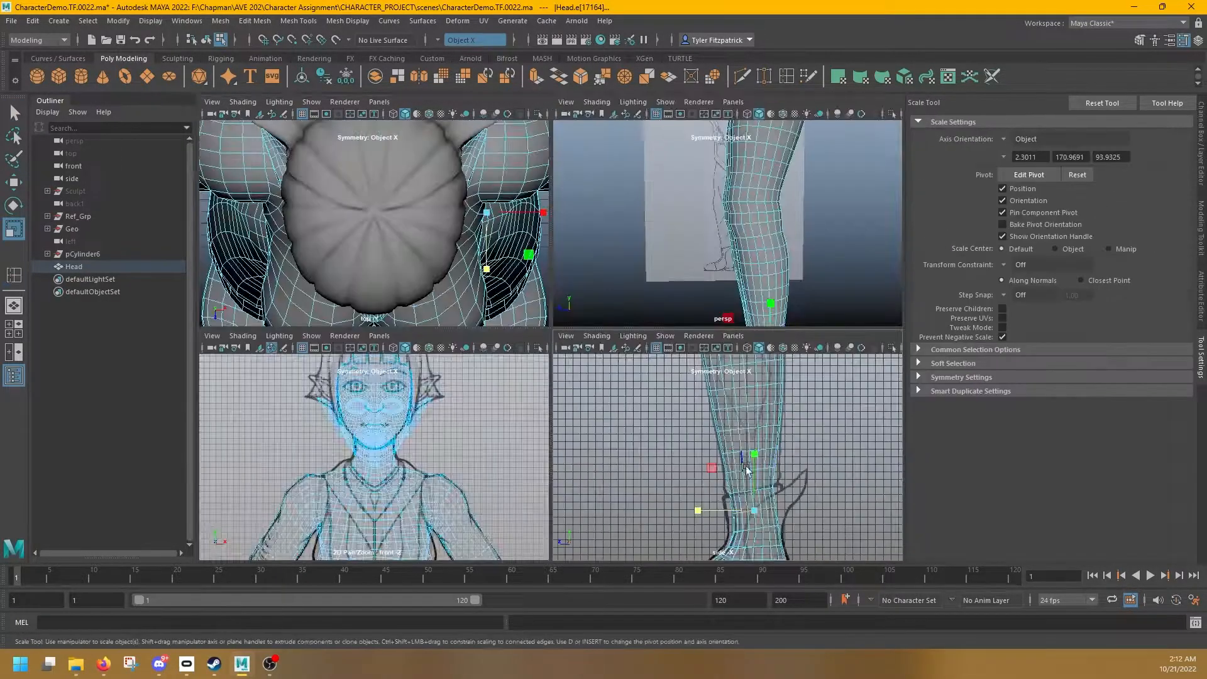
Scale the edge loops around the knee in width to match the front reference drawing
{"action": "key", "text": "space"}
{"action": "middle_click_drag", "start_coordinate": [604, 515], "coordinate": [629, 264], "text": "alt"}
{"action": "double_click", "coordinate": [654, 326]}
{"action": "double_click", "coordinate": [590, 285]}
{"action": "left_click_drag", "start_coordinate": [676, 283], "coordinate": [683, 283]}
{"action": "key", "text": "w"}
{"action": "key", "text": "r"}
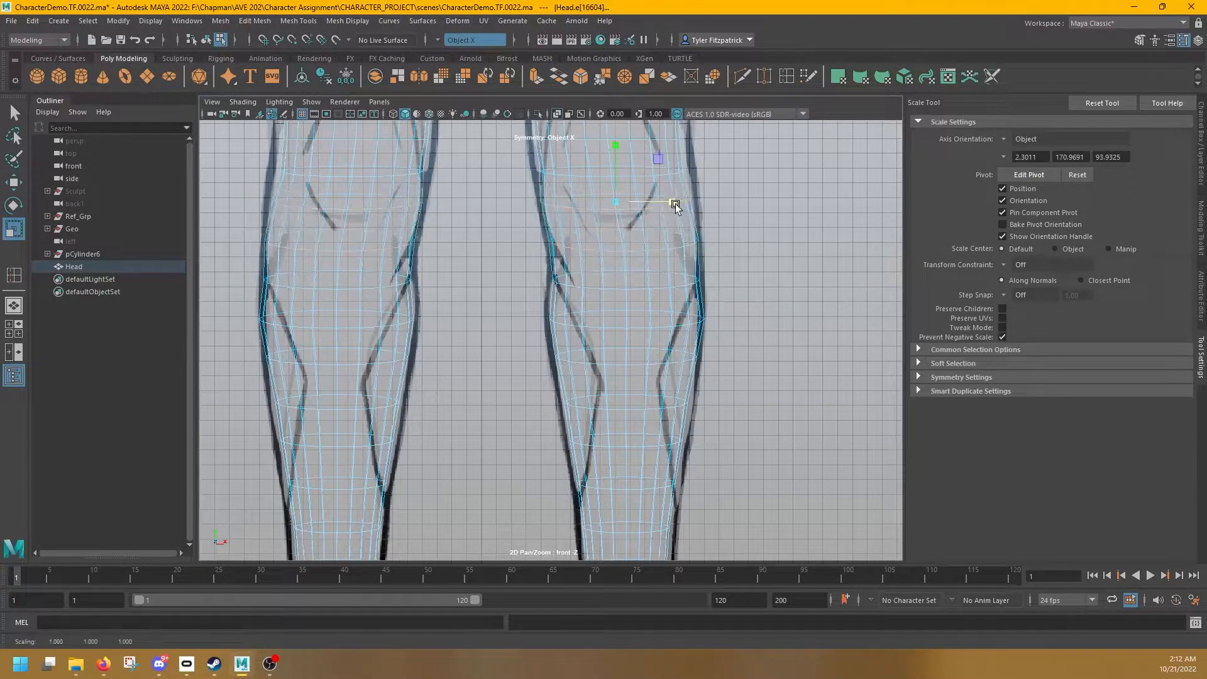
Select the edge loops just above and below the knee and adjust their position and width in the front view
{"action": "middle_click_drag", "start_coordinate": [667, 189], "coordinate": [673, 290], "text": "alt"}
{"action": "double_click", "coordinate": [605, 294]}
{"action": "key", "text": "w"}
{"action": "middle_click_drag", "start_coordinate": [629, 252], "coordinate": [608, 309], "text": "alt"}
{"action": "key", "text": "r"}
{"action": "double_click", "coordinate": [613, 278]}
{"action": "middle_click_drag", "start_coordinate": [661, 236], "coordinate": [662, 273], "text": "alt"}
Fit the calf edge loops to the front reference outline and save the scene
{"action": "double_click", "coordinate": [654, 379]}
{"action": "key", "text": "ctrl+s"}
{"action": "double_click", "coordinate": [654, 356]}
{"action": "middle_click_drag", "start_coordinate": [666, 402], "coordinate": [673, 214], "text": "alt"}
{"action": "double_click", "coordinate": [654, 311]}
{"action": "key", "text": "q"}
{"action": "key", "text": "r"}
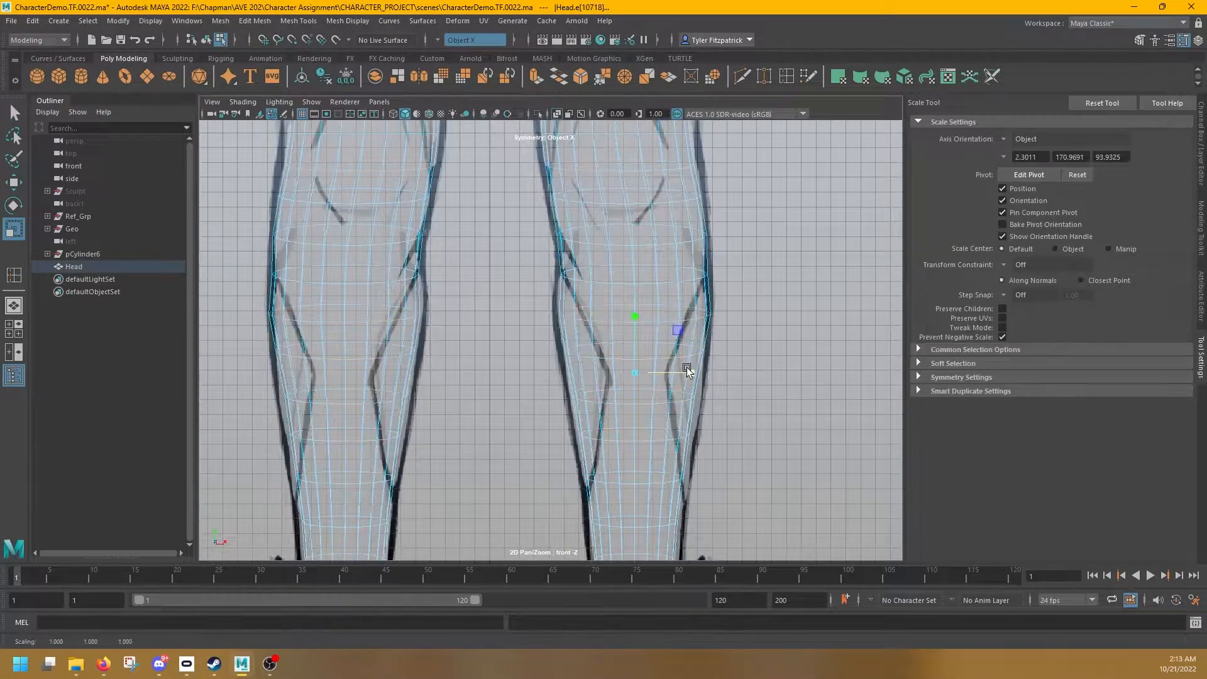
Select the edge loop above the ankle and scale and move it to fit the front reference
{"action": "key", "text": "w"}
{"action": "key", "text": "q"}
{"action": "key", "text": "w"}
{"action": "middle_click_drag", "start_coordinate": [748, 541], "coordinate": [727, 199], "text": "alt"}
{"action": "double_click", "coordinate": [643, 370]}
{"action": "key", "text": "r"}
{"action": "key", "text": "w"}
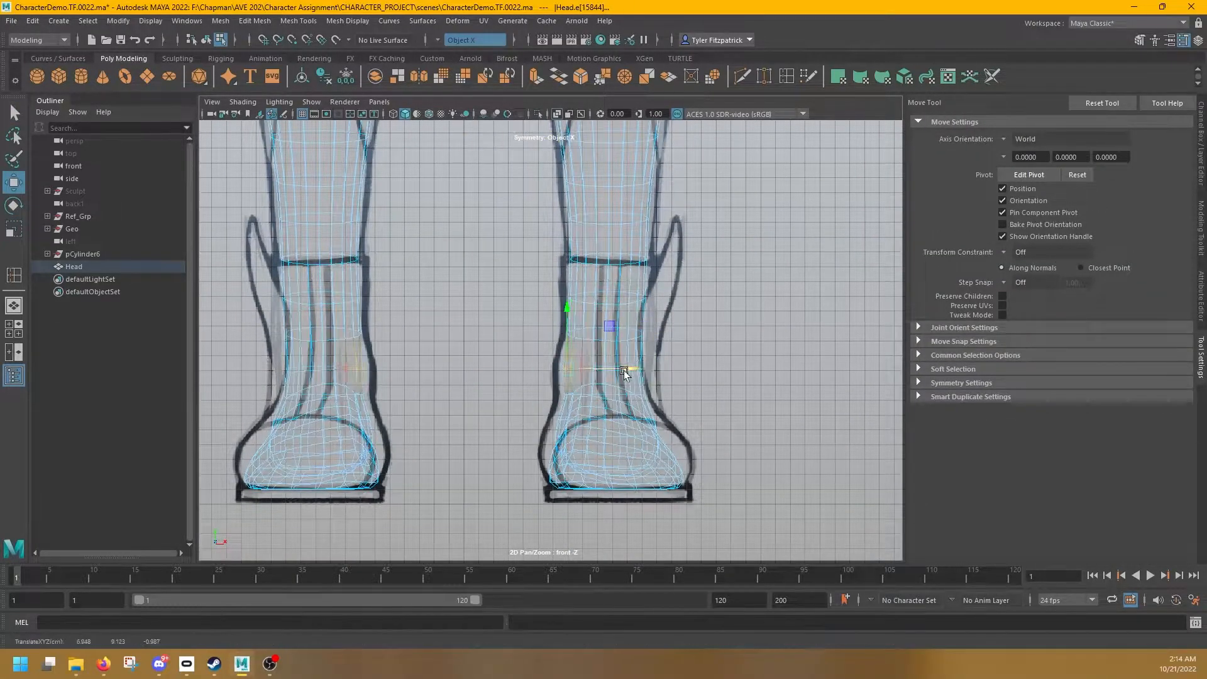
Select edges around the ankle in the perspective view and adjust their position
{"action": "key", "text": "space"}
{"action": "left_click", "coordinate": [723, 315]}
{"action": "scroll", "coordinate": [723, 302], "scroll_direction": "up", "scroll_amount": 5}
{"action": "left_click", "coordinate": [728, 232]}
{"action": "left_click_drag", "start_coordinate": [784, 237], "coordinate": [828, 189], "text": "alt"}
{"action": "scroll", "coordinate": [778, 251], "scroll_direction": "down", "scroll_amount": 6}
{"action": "scroll", "coordinate": [789, 248], "scroll_direction": "up", "scroll_amount": 5}
{"action": "left_click", "coordinate": [812, 244]}
{"action": "left_click_drag", "start_coordinate": [790, 248], "coordinate": [862, 251], "text": "alt"}
{"action": "scroll", "coordinate": [403, 462], "scroll_direction": "up", "scroll_amount": 5}
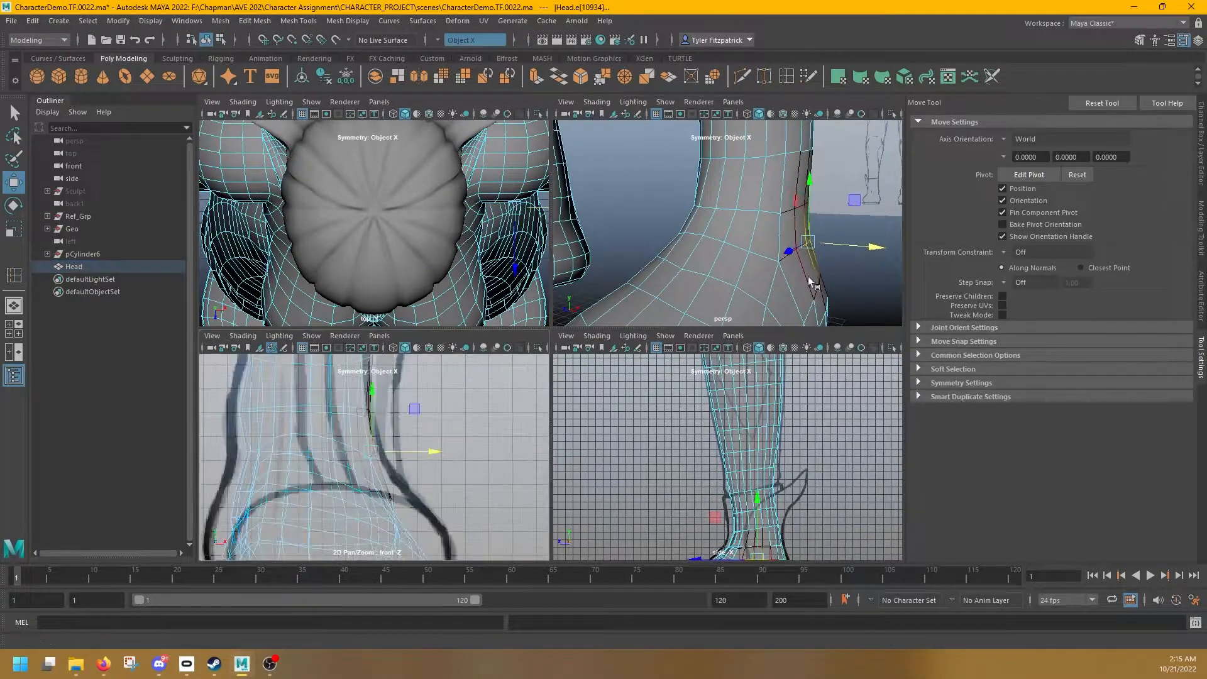
Move the edges at the back of the ankle and heel to smooth the contour
{"action": "left_click_drag", "start_coordinate": [755, 270], "coordinate": [796, 255], "text": "alt"}
{"action": "left_click", "coordinate": [808, 261]}
{"action": "left_click", "coordinate": [818, 214]}
{"action": "left_click", "coordinate": [794, 272]}
{"action": "left_click_drag", "start_coordinate": [841, 208], "coordinate": [808, 305], "text": "alt"}
Switch to vertex mode and adjust single vertices around the ankle with move and scale
{"action": "right_click_drag", "start_coordinate": [808, 308], "coordinate": [773, 312]}
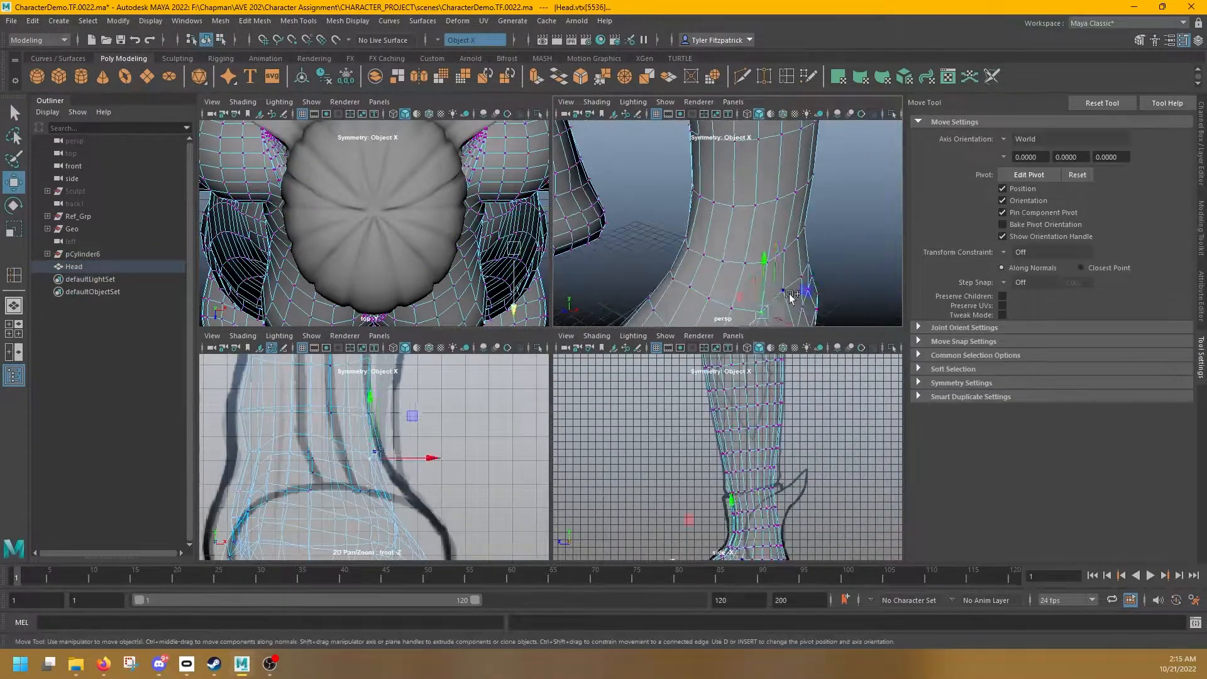
{"action": "scroll", "coordinate": [772, 313], "scroll_direction": "down", "scroll_amount": 5}
{"action": "left_click", "coordinate": [722, 249]}
{"action": "key", "text": "r"}
{"action": "left_click_drag", "start_coordinate": [722, 250], "coordinate": [804, 241], "text": "alt"}
{"action": "key", "text": "w"}
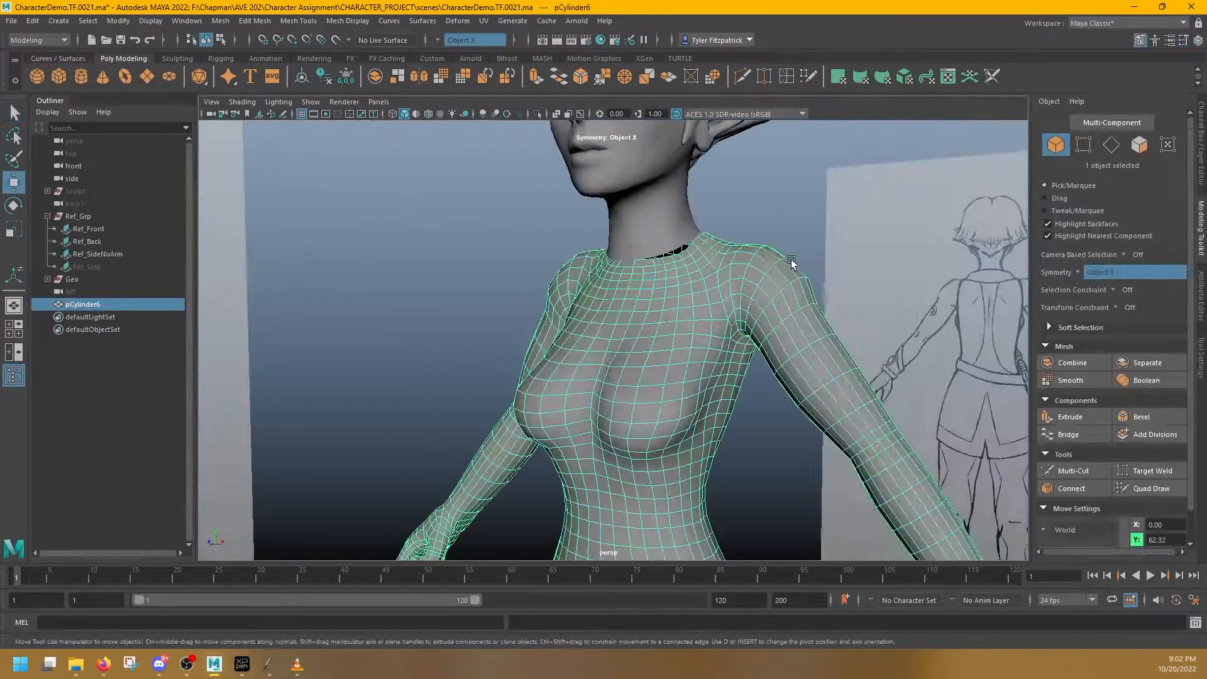
Deselect the body mesh and examine the shaded shoulder, neckline and overall proportions
{"action": "left_click", "coordinate": [795, 217]}
{"action": "left_click_drag", "start_coordinate": [736, 245], "coordinate": [767, 259], "text": "alt"}
{"action": "right_click_drag", "start_coordinate": [767, 259], "coordinate": [844, 267], "text": "alt"}
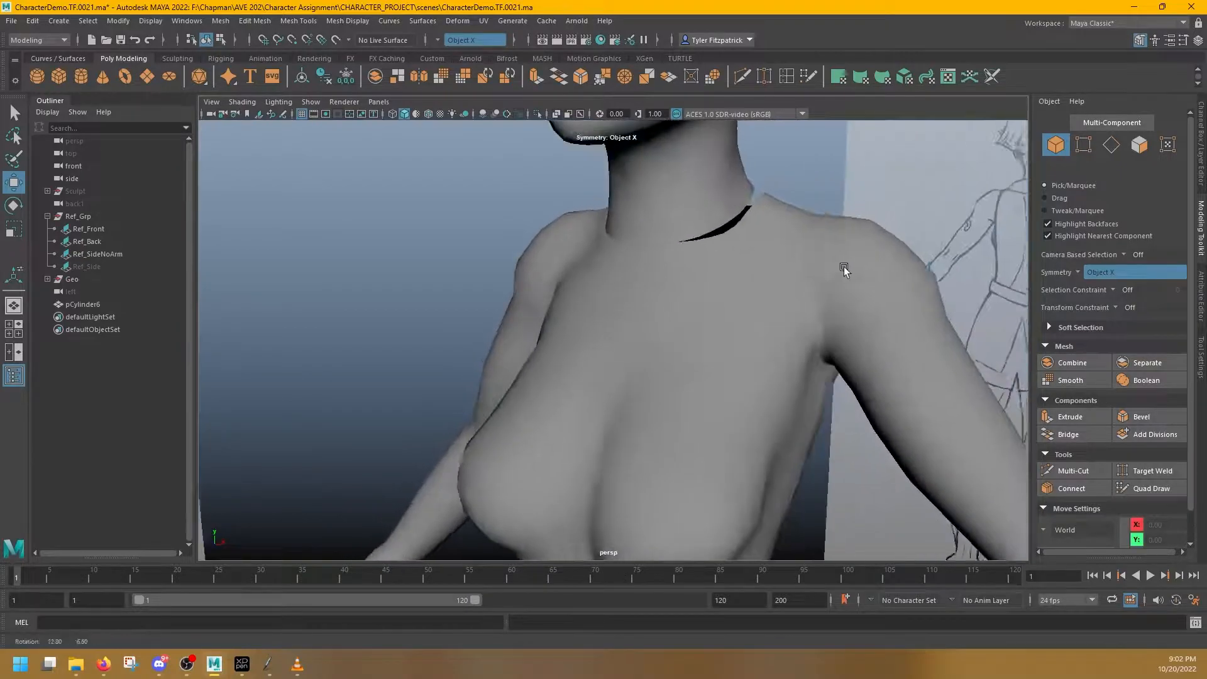
{"action": "middle_click_drag", "start_coordinate": [844, 270], "coordinate": [735, 297], "text": "alt"}
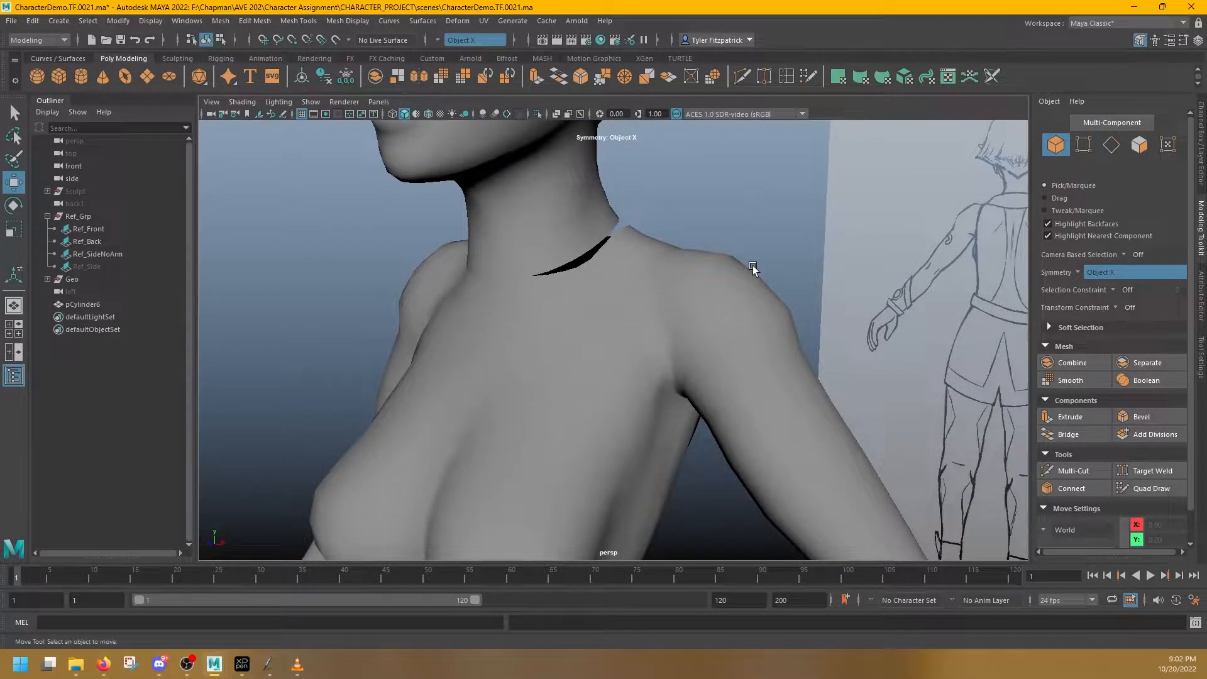
{"action": "scroll", "coordinate": [723, 245], "scroll_direction": "down", "scroll_amount": 5}
{"action": "scroll", "coordinate": [687, 231], "scroll_direction": "down", "scroll_amount": 3}
{"action": "middle_click_drag", "start_coordinate": [695, 349], "coordinate": [699, 258], "text": "alt"}
{"action": "scroll", "coordinate": [683, 235], "scroll_direction": "up", "scroll_amount": 3}
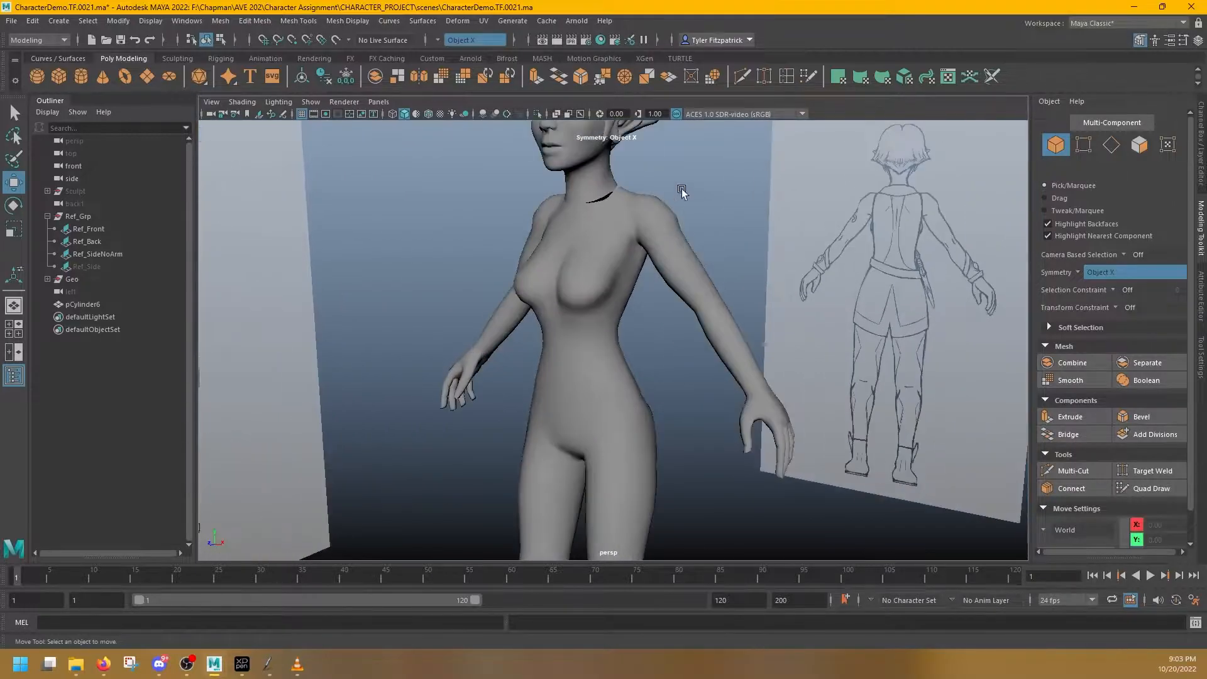
{"action": "middle_click_drag", "start_coordinate": [682, 187], "coordinate": [654, 265], "text": "alt"}
Scale the Geo head group uniformly to 0.068, comparing it with the front reference and the body
{"action": "key", "text": "space"}
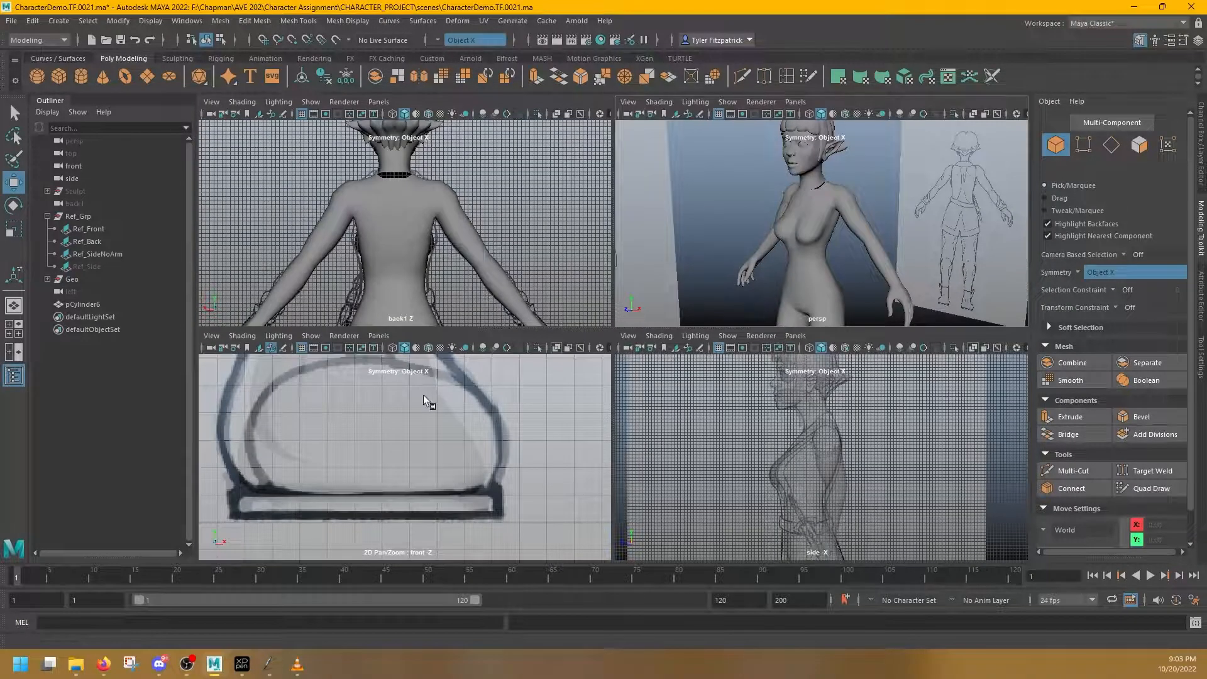
{"action": "scroll", "coordinate": [473, 436], "scroll_direction": "down", "scroll_amount": 5}
{"action": "middle_click_drag", "start_coordinate": [461, 391], "coordinate": [487, 532], "text": "alt"}
{"action": "scroll", "coordinate": [487, 533], "scroll_direction": "down", "scroll_amount": 2}
{"action": "middle_click_drag", "start_coordinate": [428, 483], "coordinate": [431, 539], "text": "alt"}
{"action": "scroll", "coordinate": [431, 538], "scroll_direction": "up", "scroll_amount": 3}
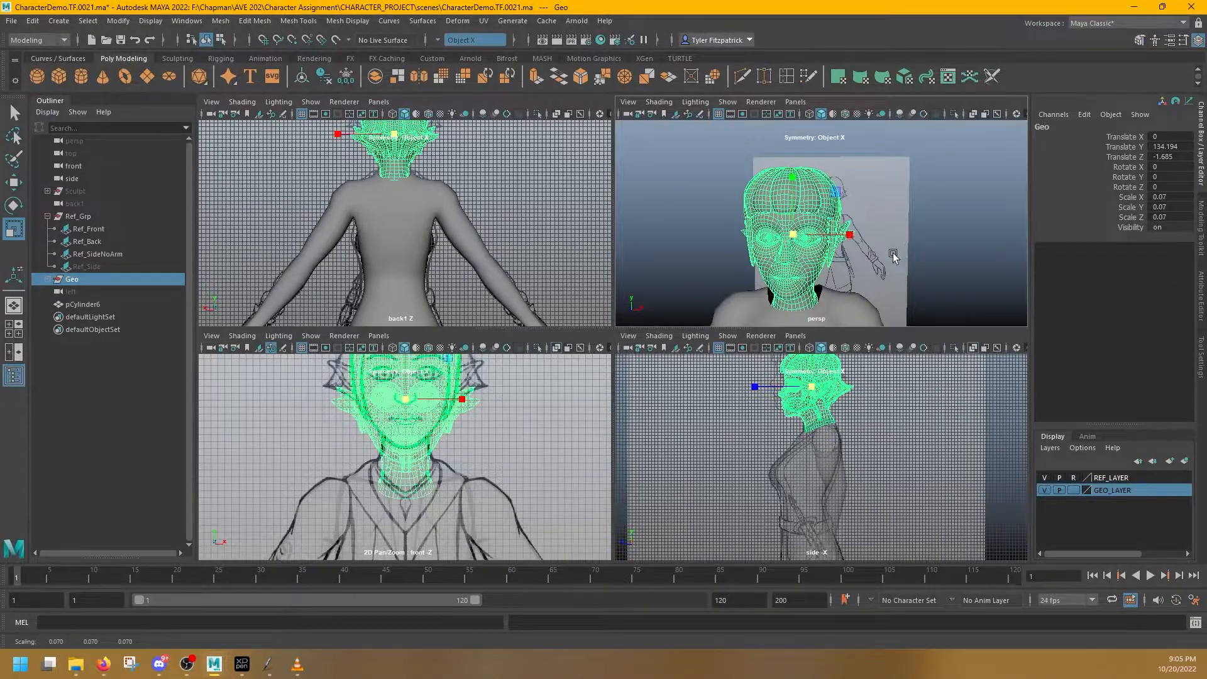
{"action": "scroll", "coordinate": [893, 254], "scroll_direction": "down", "scroll_amount": 5}
{"action": "left_click_drag", "start_coordinate": [894, 254], "coordinate": [790, 274], "text": "alt"}
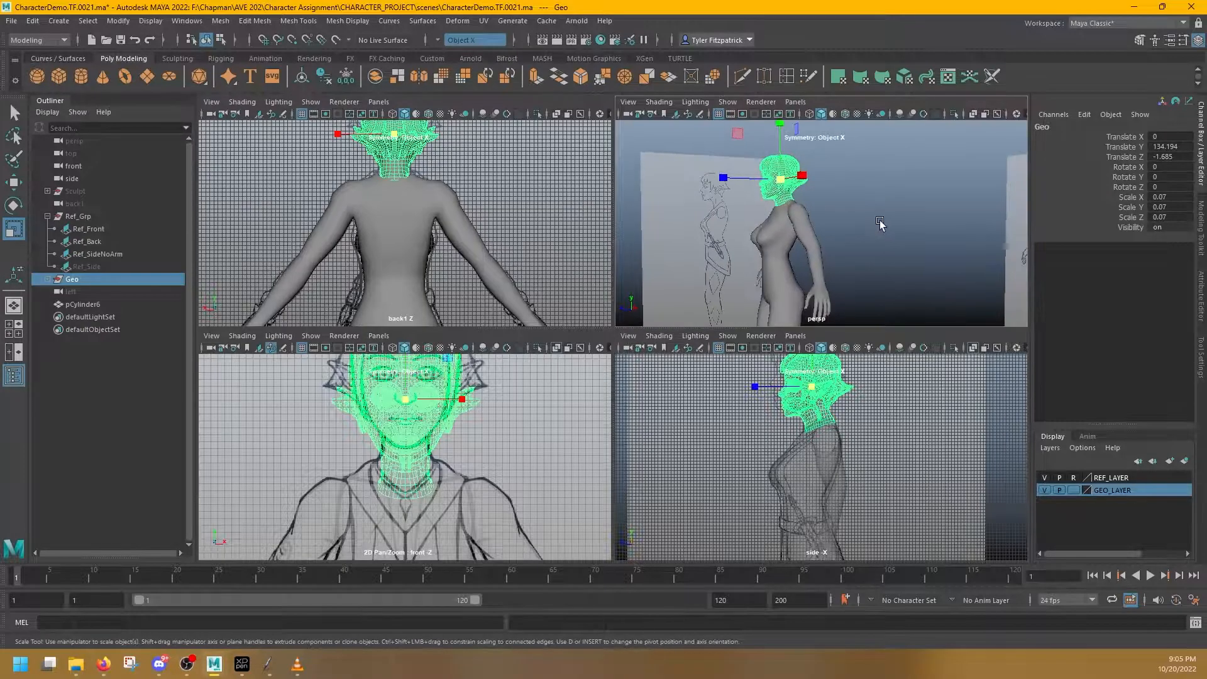
{"action": "scroll", "coordinate": [819, 188], "scroll_direction": "up", "scroll_amount": 4}
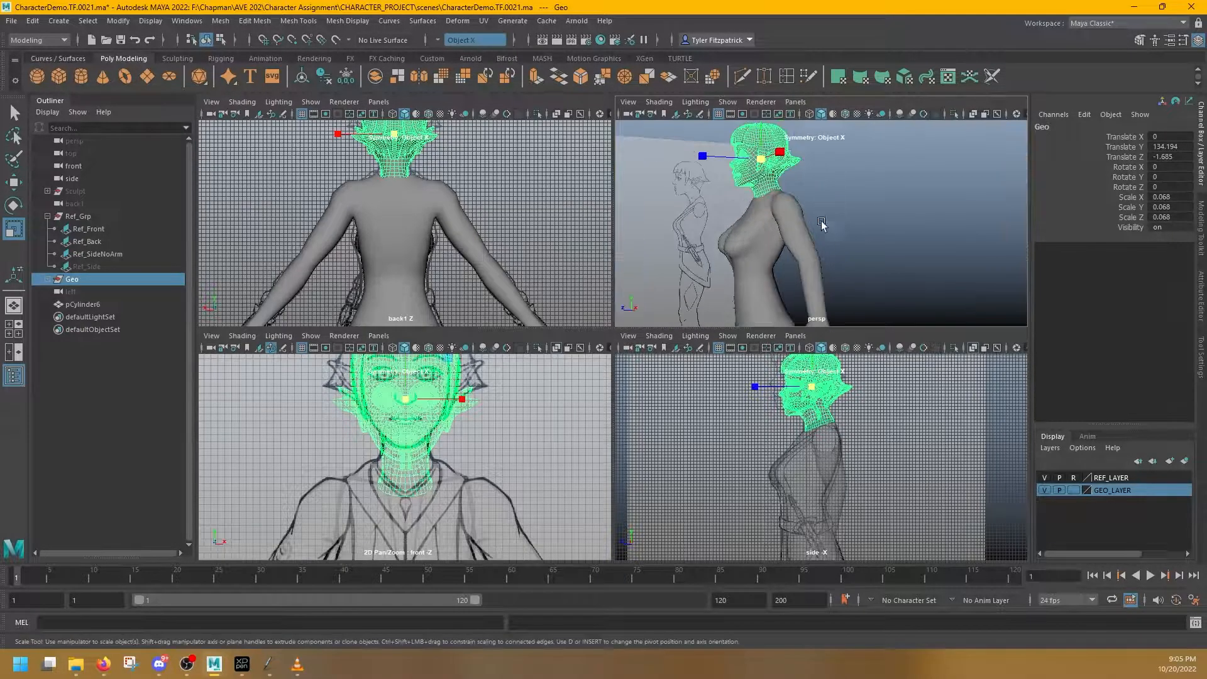
Maximize the perspective view and examine the head's size against the body and the reference drawings from several angles
{"action": "middle_click_drag", "start_coordinate": [823, 242], "coordinate": [876, 224], "text": "alt"}
{"action": "left_click_drag", "start_coordinate": [876, 224], "coordinate": [874, 199], "text": "alt"}
{"action": "left_click", "coordinate": [894, 197]}
{"action": "scroll", "coordinate": [894, 197], "scroll_direction": "down", "scroll_amount": 4}
{"action": "key", "text": "space"}
{"action": "left_click_drag", "start_coordinate": [685, 248], "coordinate": [541, 239], "text": "alt"}
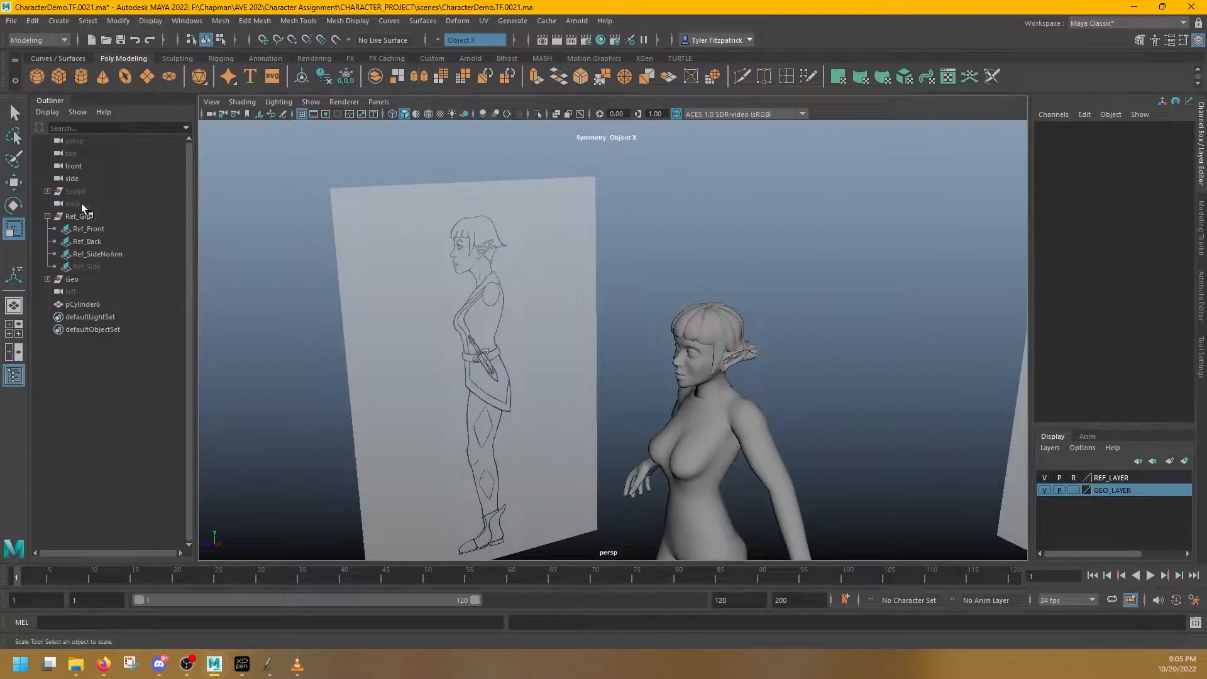
{"action": "left_click", "coordinate": [72, 278]}
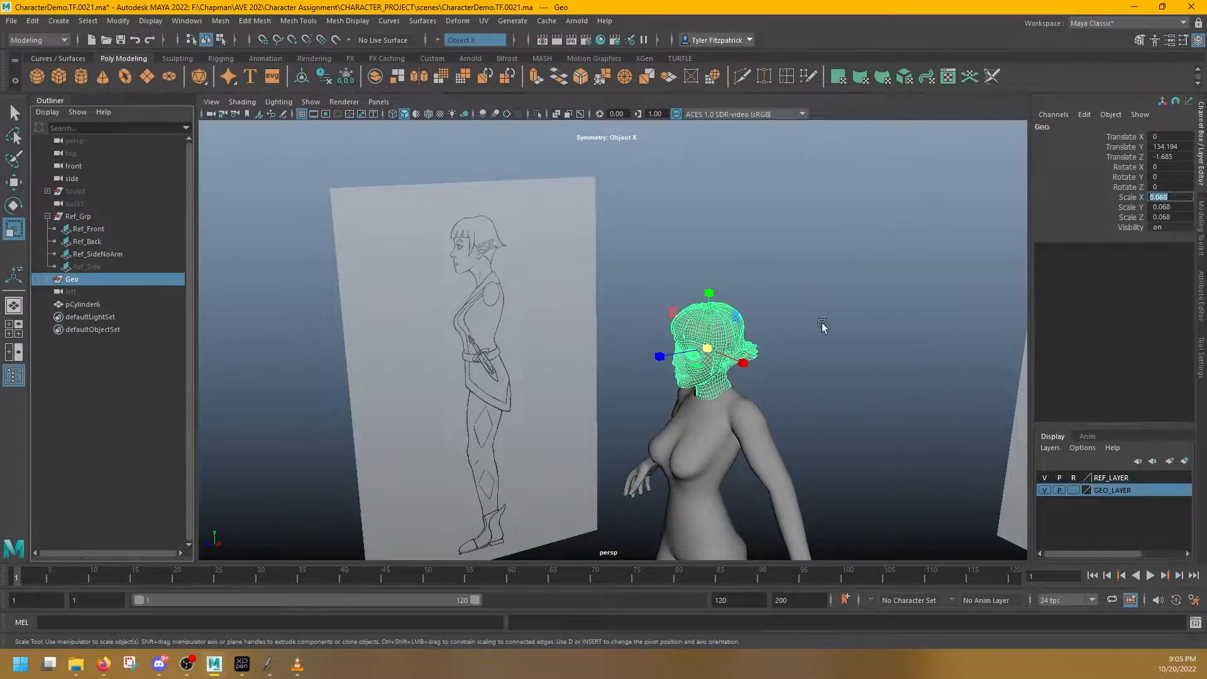
{"action": "left_click", "coordinate": [710, 350]}
{"action": "left_click_drag", "start_coordinate": [755, 349], "coordinate": [874, 342], "text": "alt"}
{"action": "left_click", "coordinate": [744, 332]}
{"action": "scroll", "coordinate": [764, 341], "scroll_direction": "down", "scroll_amount": 3}
{"action": "left_click_drag", "start_coordinate": [764, 341], "coordinate": [628, 285], "text": "alt"}
{"action": "left_click", "coordinate": [611, 335]}
{"action": "scroll", "coordinate": [628, 285], "scroll_direction": "up", "scroll_amount": 5}
{"action": "left_click", "coordinate": [793, 287]}
{"action": "scroll", "coordinate": [792, 287], "scroll_direction": "down", "scroll_amount": 4}
{"action": "left_click_drag", "start_coordinate": [793, 287], "coordinate": [710, 286], "text": "alt"}
{"action": "key", "text": "ctrl+z"}
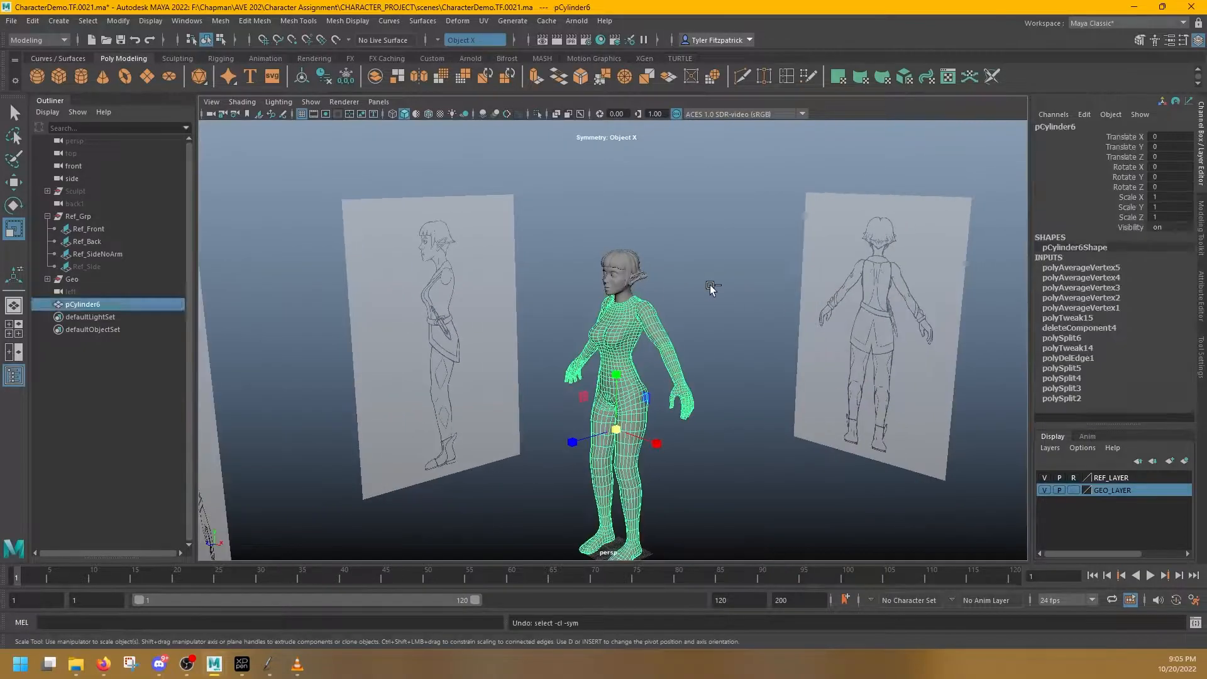
{"action": "left_click", "coordinate": [711, 285]}
{"action": "scroll", "coordinate": [774, 322], "scroll_direction": "up", "scroll_amount": 10}
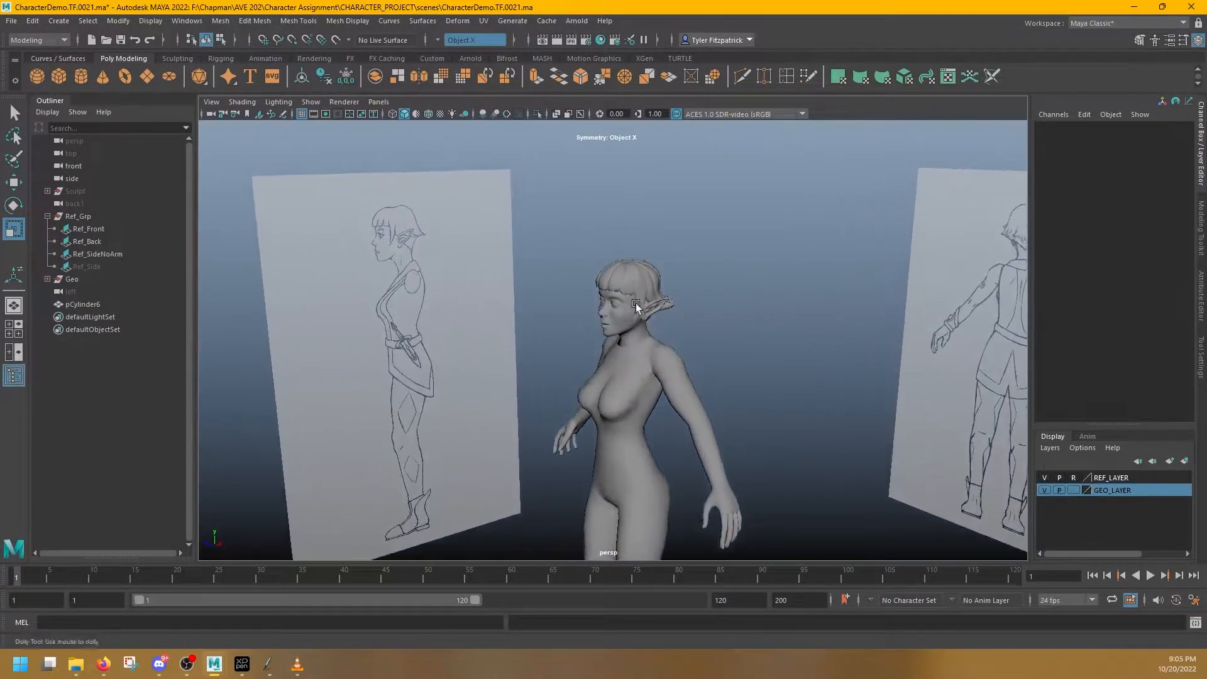
{"action": "left_click", "coordinate": [707, 368]}
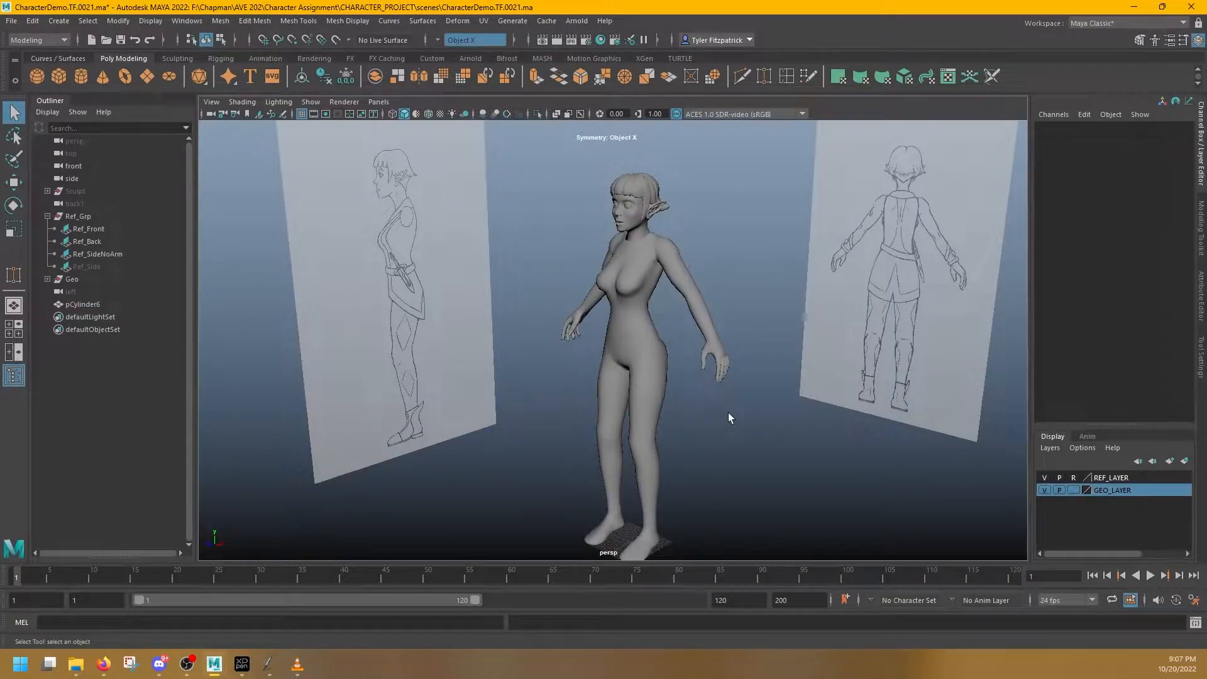
Combine the Head mesh and the pCylinder6 body mesh into one object
{"action": "scroll", "coordinate": [674, 215], "scroll_direction": "up", "scroll_amount": 5}
{"action": "middle_click_drag", "start_coordinate": [658, 146], "coordinate": [643, 318], "text": "alt"}
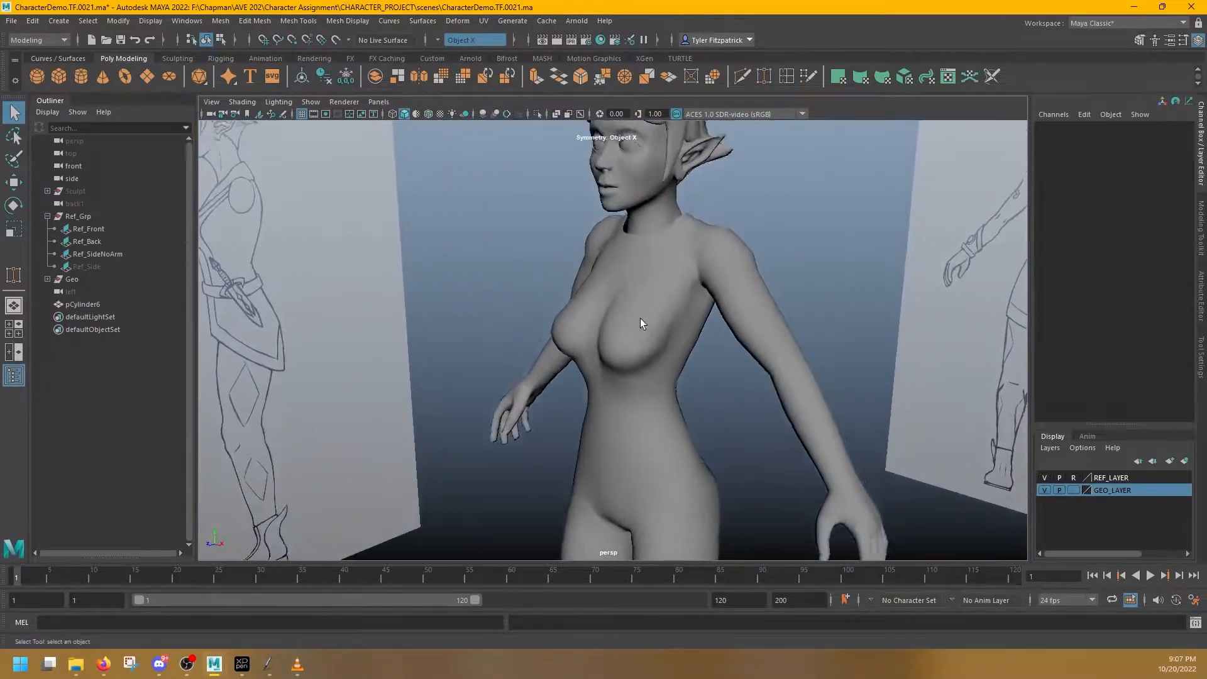
{"action": "scroll", "coordinate": [643, 319], "scroll_direction": "down", "scroll_amount": 3}
{"action": "middle_click_drag", "start_coordinate": [646, 239], "coordinate": [654, 276], "text": "alt"}
{"action": "scroll", "coordinate": [635, 334], "scroll_direction": "up", "scroll_amount": 4}
{"action": "left_click", "coordinate": [629, 312]}
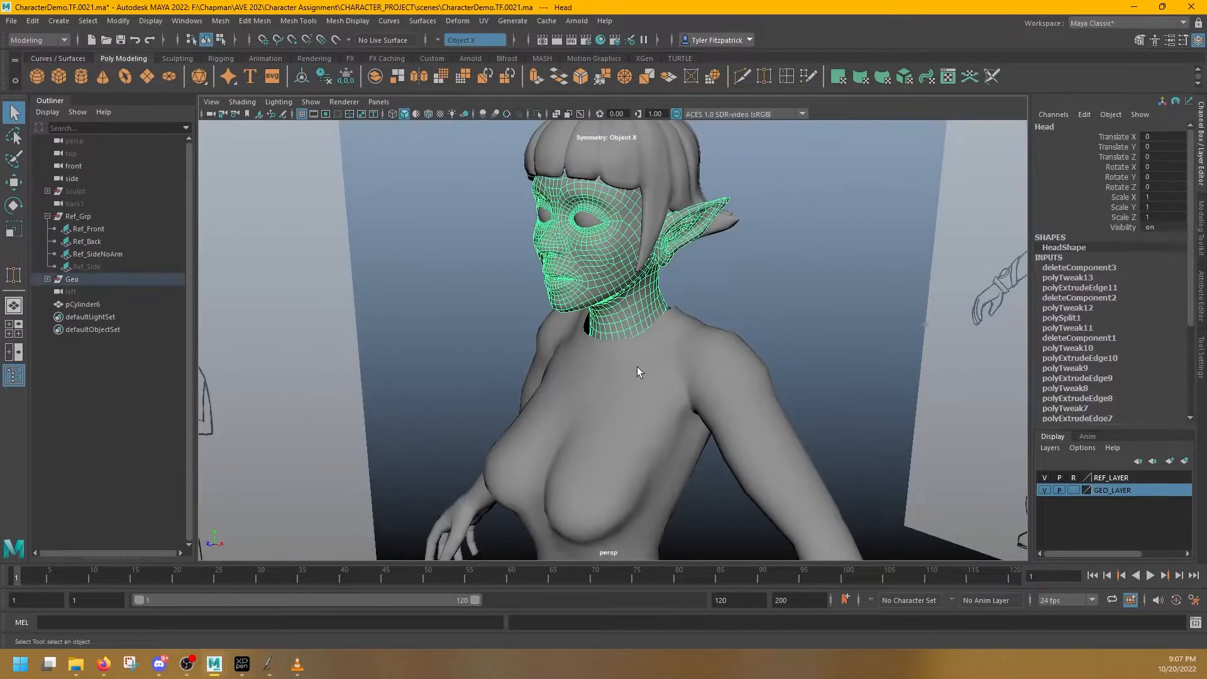
{"action": "scroll", "coordinate": [637, 363], "scroll_direction": "up", "scroll_amount": 5}
{"action": "left_click_drag", "start_coordinate": [660, 342], "coordinate": [648, 319], "text": "alt"}
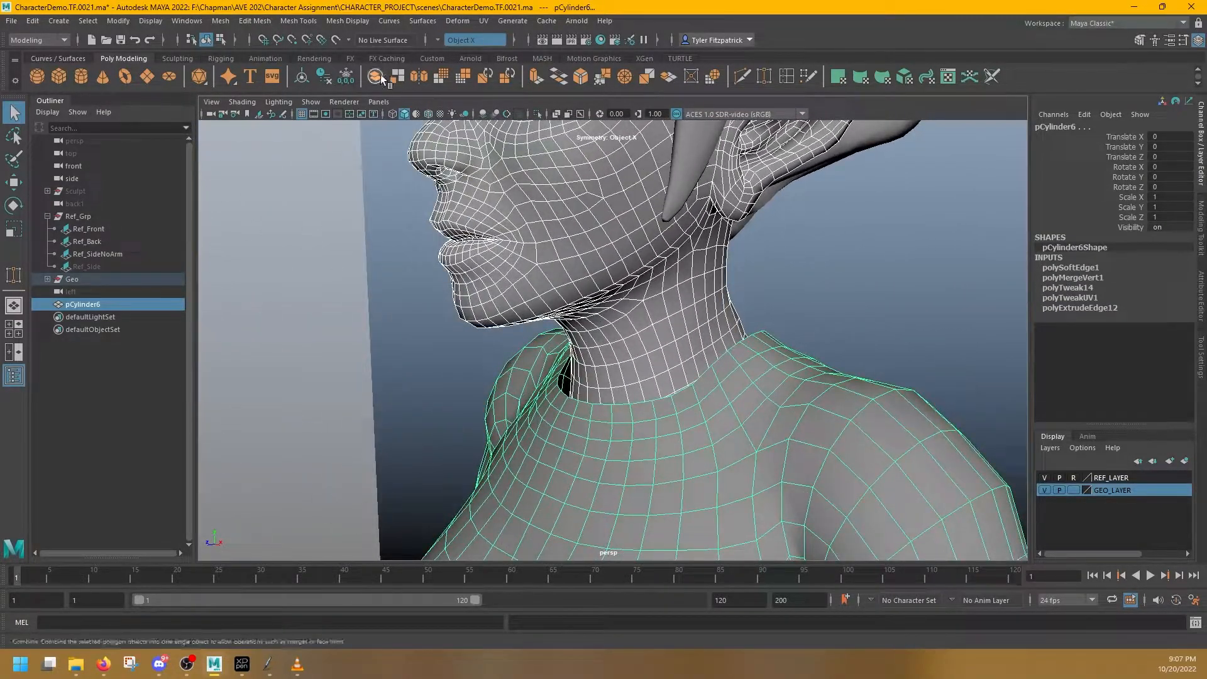
{"action": "left_click", "coordinate": [709, 332]}
Select the lowest ring of faces at the base of the neck and delete it
{"action": "scroll", "coordinate": [698, 352], "scroll_direction": "up", "scroll_amount": 5}
{"action": "right_click", "coordinate": [688, 371]}
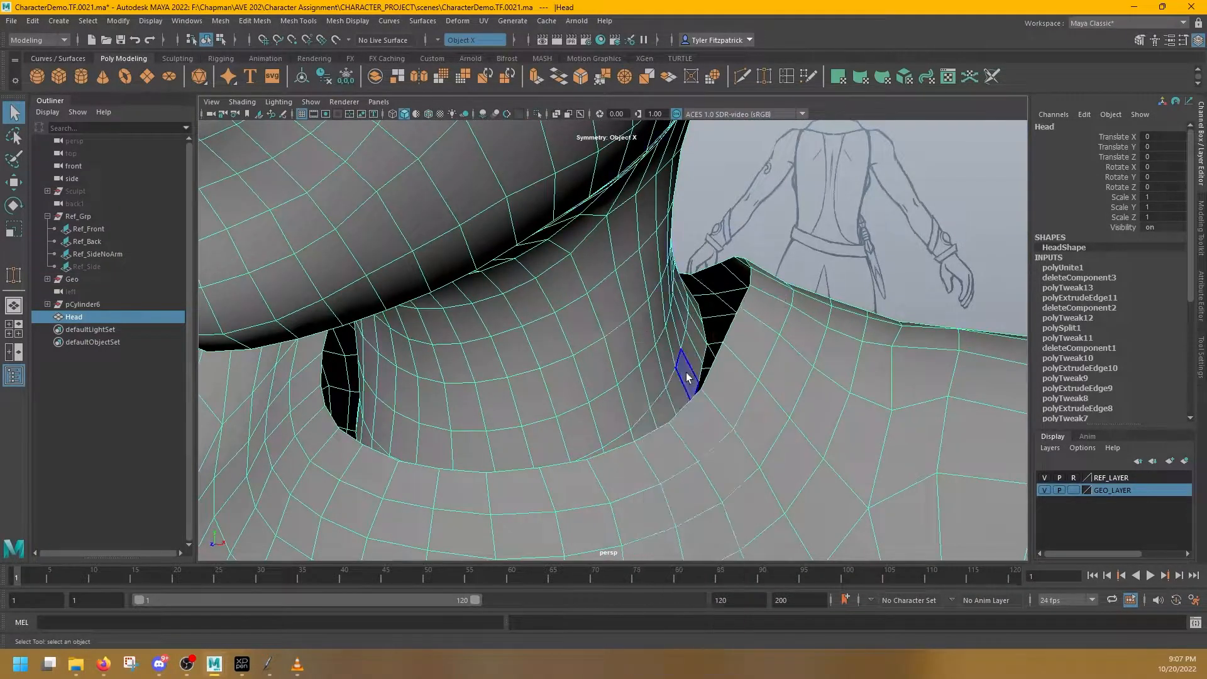
{"action": "double_click", "coordinate": [682, 380]}
{"action": "key", "text": "Delete"}
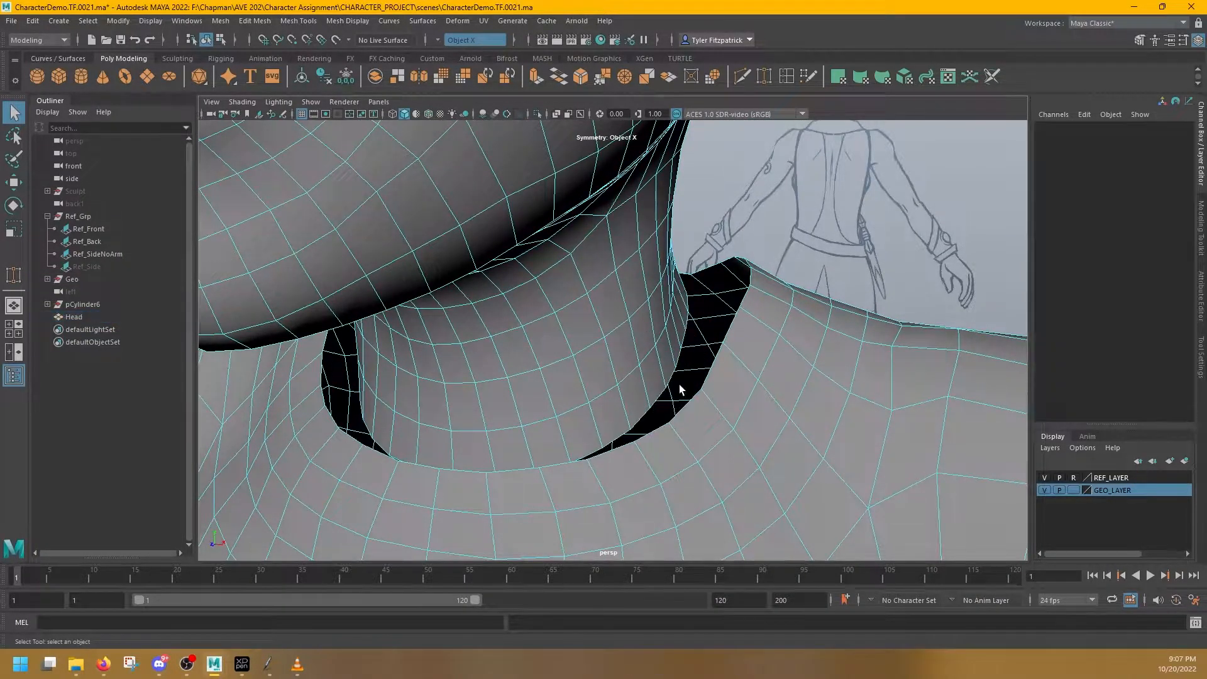
Delete one more ring of faces from the neck's lower end to widen the gap to the neckline
{"action": "scroll", "coordinate": [679, 353], "scroll_direction": "down", "scroll_amount": 7}
{"action": "left_click_drag", "start_coordinate": [678, 348], "coordinate": [619, 350], "text": "alt"}
{"action": "scroll", "coordinate": [666, 344], "scroll_direction": "down", "scroll_amount": 2}
{"action": "scroll", "coordinate": [666, 343], "scroll_direction": "down", "scroll_amount": 2}
{"action": "scroll", "coordinate": [618, 350], "scroll_direction": "up", "scroll_amount": 6}
{"action": "scroll", "coordinate": [619, 349], "scroll_direction": "up", "scroll_amount": 3}
{"action": "right_click_drag", "start_coordinate": [603, 332], "coordinate": [617, 383]}
{"action": "left_click", "coordinate": [588, 385]}
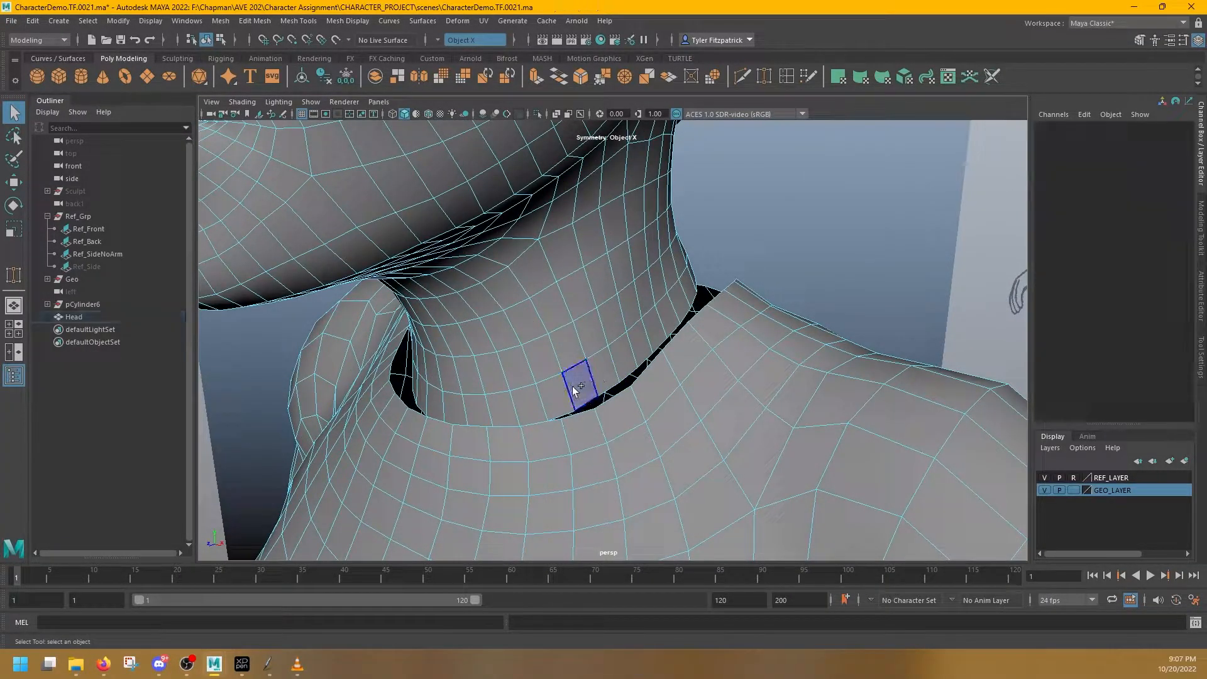
{"action": "double_click", "coordinate": [579, 394]}
{"action": "key", "text": "Delete"}
Bridge the matching border edges of the neck and neckline around the front and sides with 0 divisions
{"action": "left_click_drag", "start_coordinate": [579, 391], "coordinate": [615, 375], "text": "alt"}
{"action": "right_click_drag", "start_coordinate": [533, 321], "coordinate": [533, 288]}
{"action": "left_click", "coordinate": [530, 373]}
{"action": "left_click_drag", "start_coordinate": [573, 370], "coordinate": [528, 434], "text": "alt"}
{"action": "left_click", "coordinate": [526, 444], "text": "shift"}
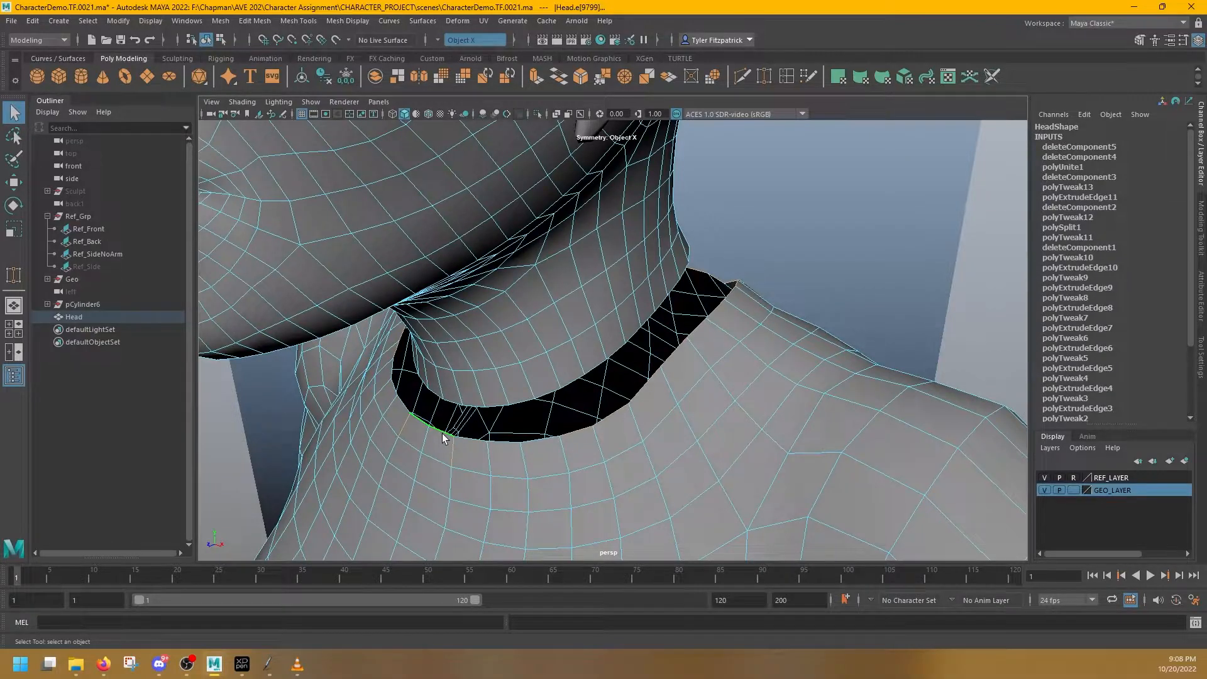
{"action": "left_click_drag", "start_coordinate": [581, 440], "coordinate": [663, 435], "text": "alt"}
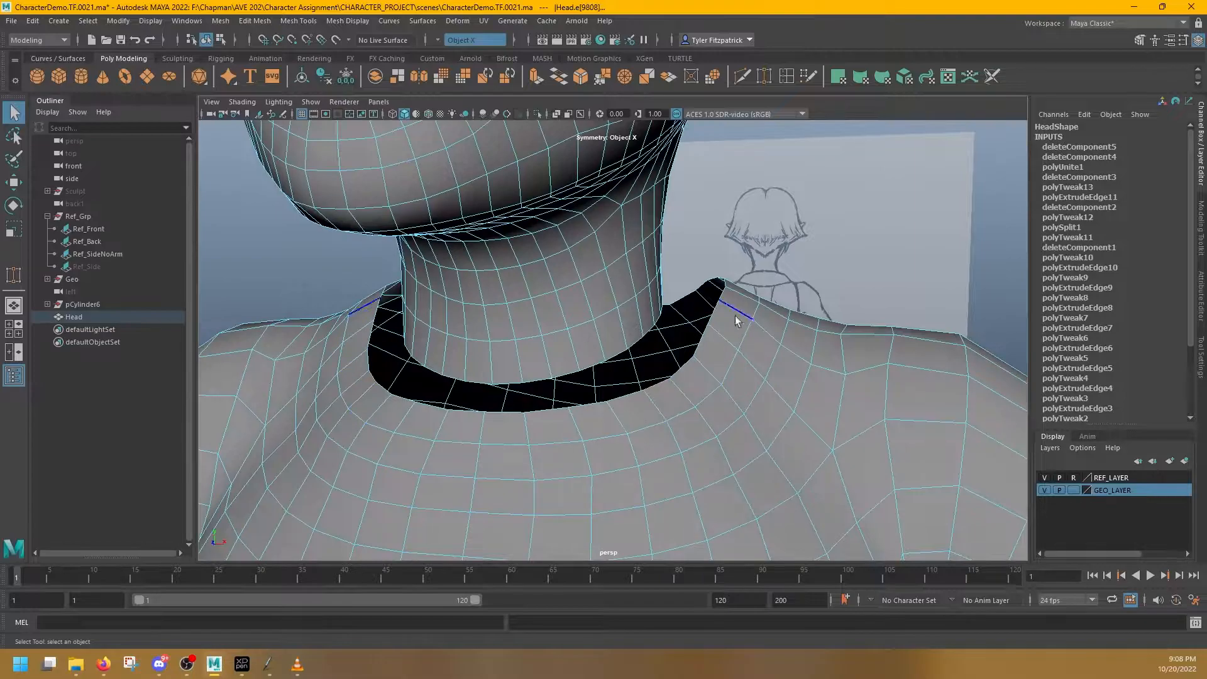
{"action": "mouse_move", "coordinate": [722, 339]}
{"action": "left_mouse_down", "text": "alt"}
{"action": "mouse_move", "coordinate": [674, 360]}
{"action": "mouse_move", "coordinate": [641, 341]}
{"action": "mouse_move", "coordinate": [711, 333]}
{"action": "left_mouse_up", "text": "alt"}
{"action": "scroll", "coordinate": [640, 342], "scroll_direction": "down", "scroll_amount": 5}
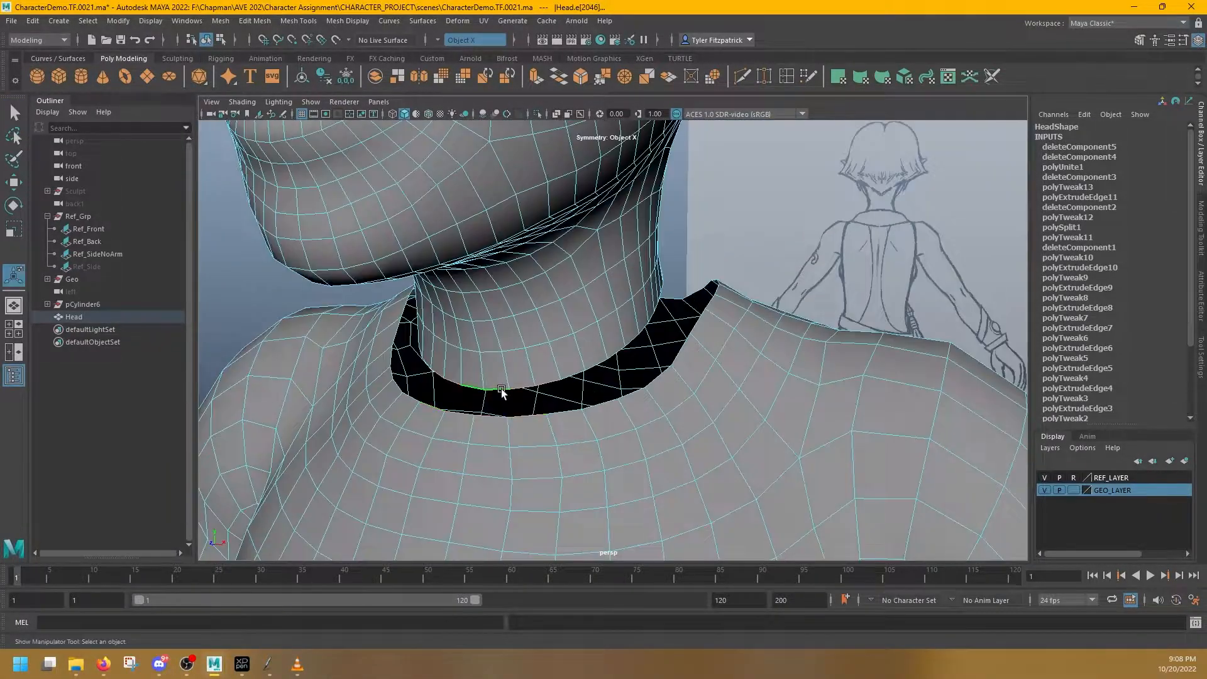
{"action": "left_click_drag", "start_coordinate": [501, 390], "coordinate": [463, 406], "text": "alt"}
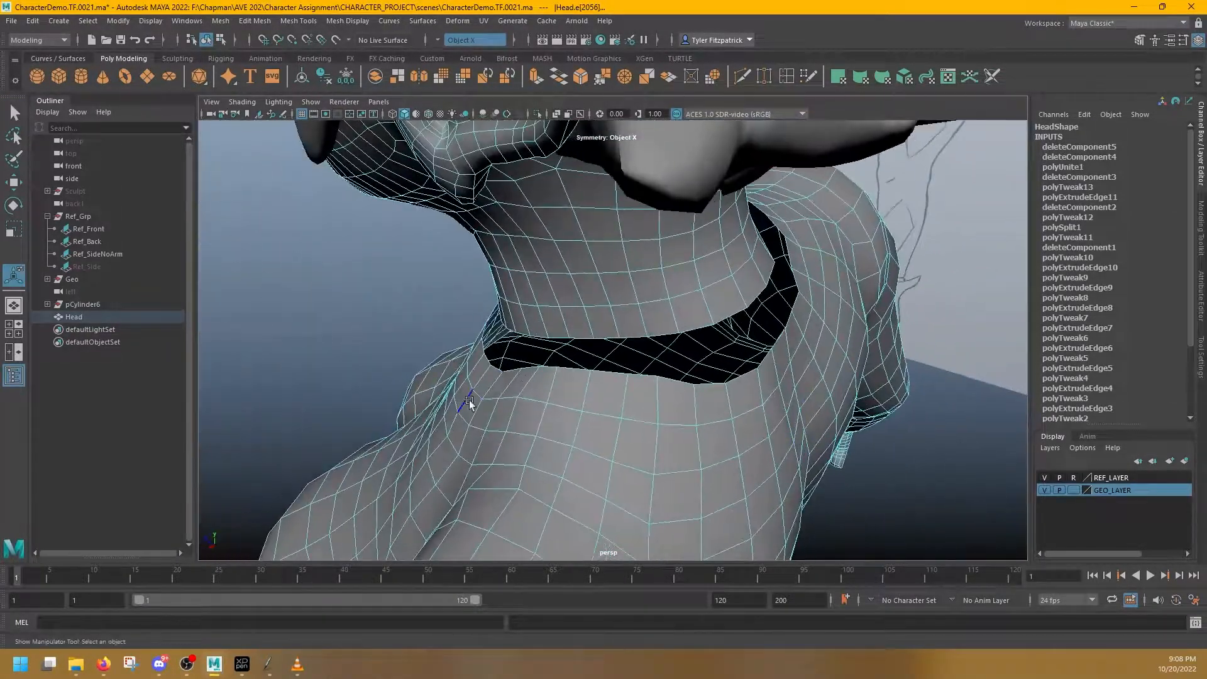
{"action": "left_click_drag", "start_coordinate": [607, 382], "coordinate": [531, 423], "text": "alt"}
{"action": "right_click_drag", "start_coordinate": [524, 412], "coordinate": [590, 405], "text": "shift"}
{"action": "left_click_drag", "start_coordinate": [701, 397], "coordinate": [437, 381], "text": "alt"}
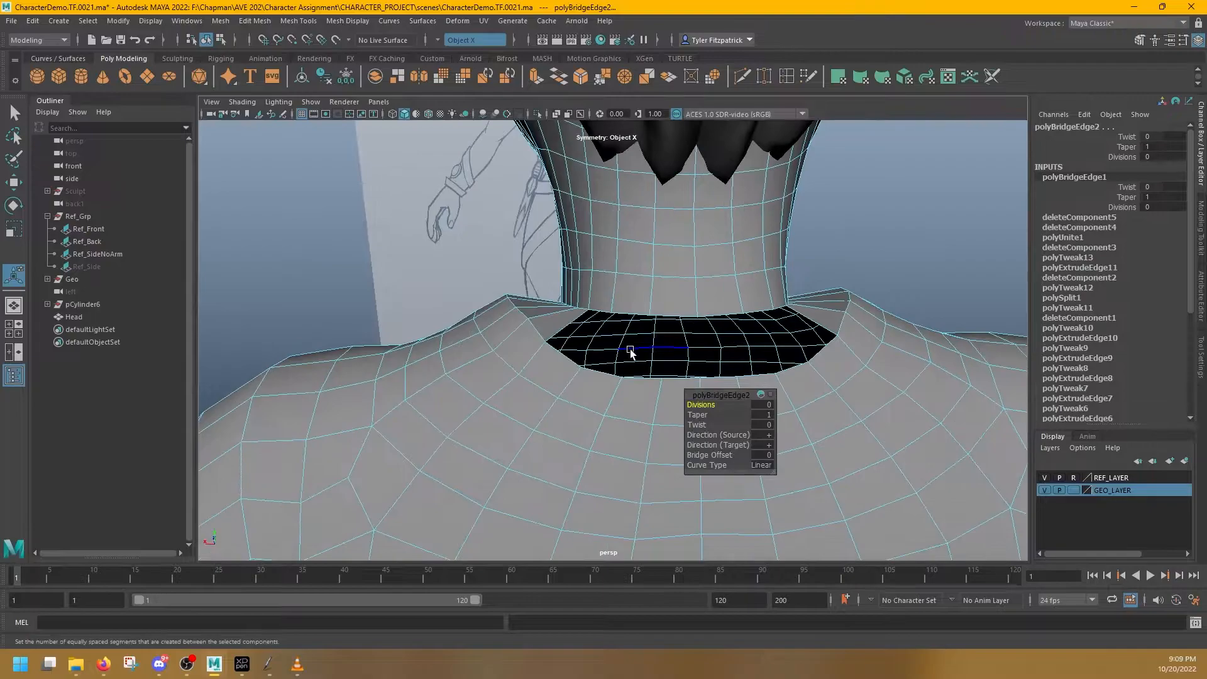
Bridge the remaining neck and neckline border edges across the back of the neck
{"action": "mouse_move", "coordinate": [640, 332]}
{"action": "left_mouse_down", "text": "alt"}
{"action": "mouse_move", "coordinate": [673, 334]}
{"action": "mouse_move", "coordinate": [644, 334]}
{"action": "left_mouse_up", "text": "alt"}
{"action": "left_click", "coordinate": [676, 327]}
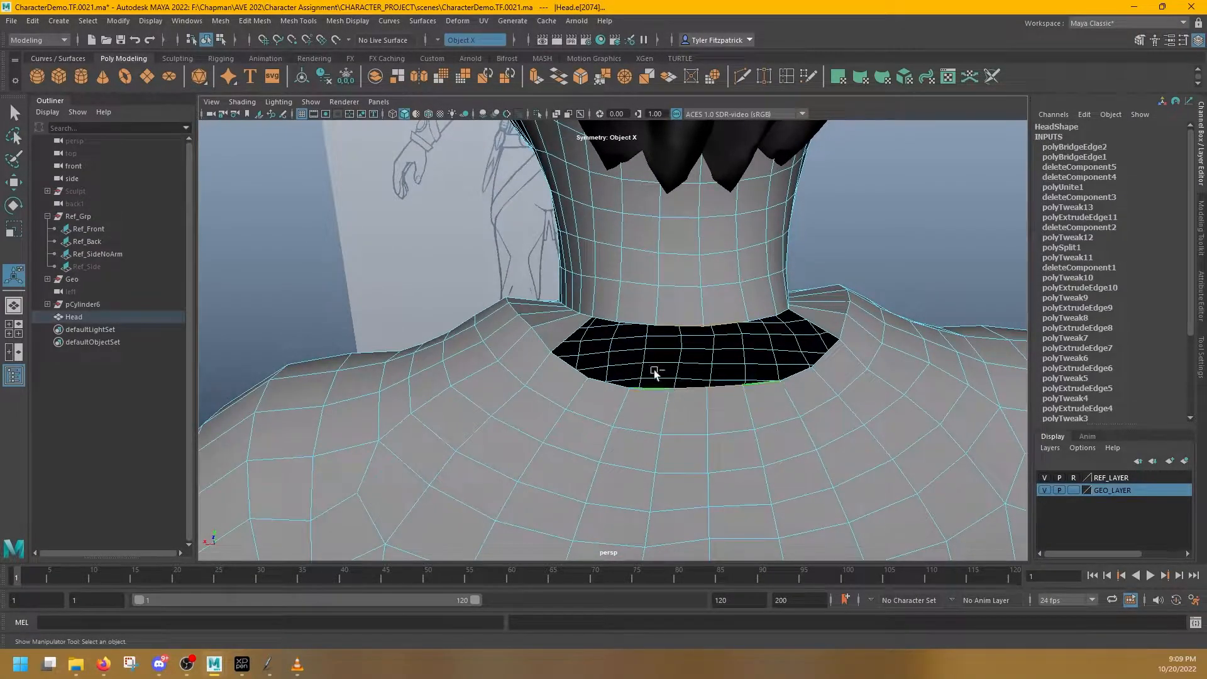
{"action": "key", "text": "g"}
{"action": "left_click_drag", "start_coordinate": [630, 344], "coordinate": [628, 394], "text": "alt"}
{"action": "left_click", "coordinate": [629, 338]}
{"action": "left_click", "coordinate": [609, 394], "text": "shift"}
{"action": "key", "text": "g"}
{"action": "middle_click_drag", "start_coordinate": [629, 393], "coordinate": [576, 306], "text": "alt"}
{"action": "left_click", "coordinate": [564, 292]}
Fill the leftover triangular holes on both sides of the back of the neck
{"action": "left_click_drag", "start_coordinate": [564, 297], "coordinate": [602, 322], "text": "alt"}
{"action": "left_click", "coordinate": [625, 289]}
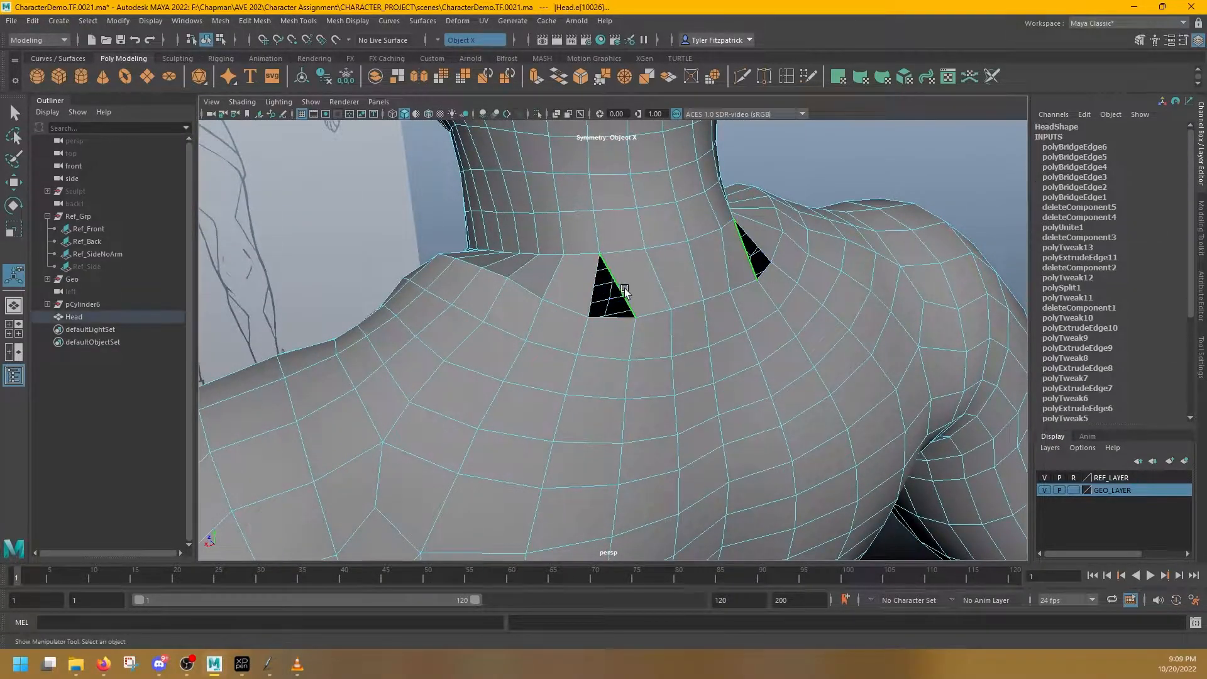
{"action": "right_click_drag", "start_coordinate": [666, 250], "coordinate": [638, 412], "text": "shift"}
Cut a new edge line across the bridged faces between the two filled triangles with the Multi-Cut tool
{"action": "left_click", "coordinate": [743, 77]}
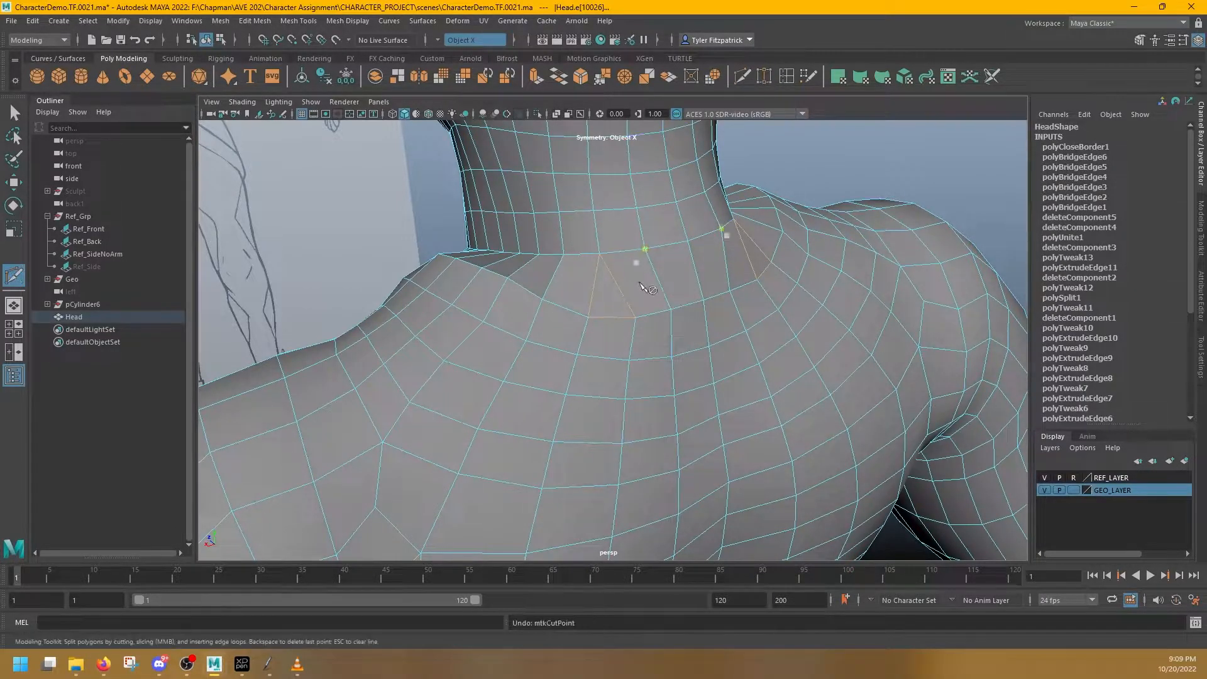
{"action": "left_click", "coordinate": [621, 291]}
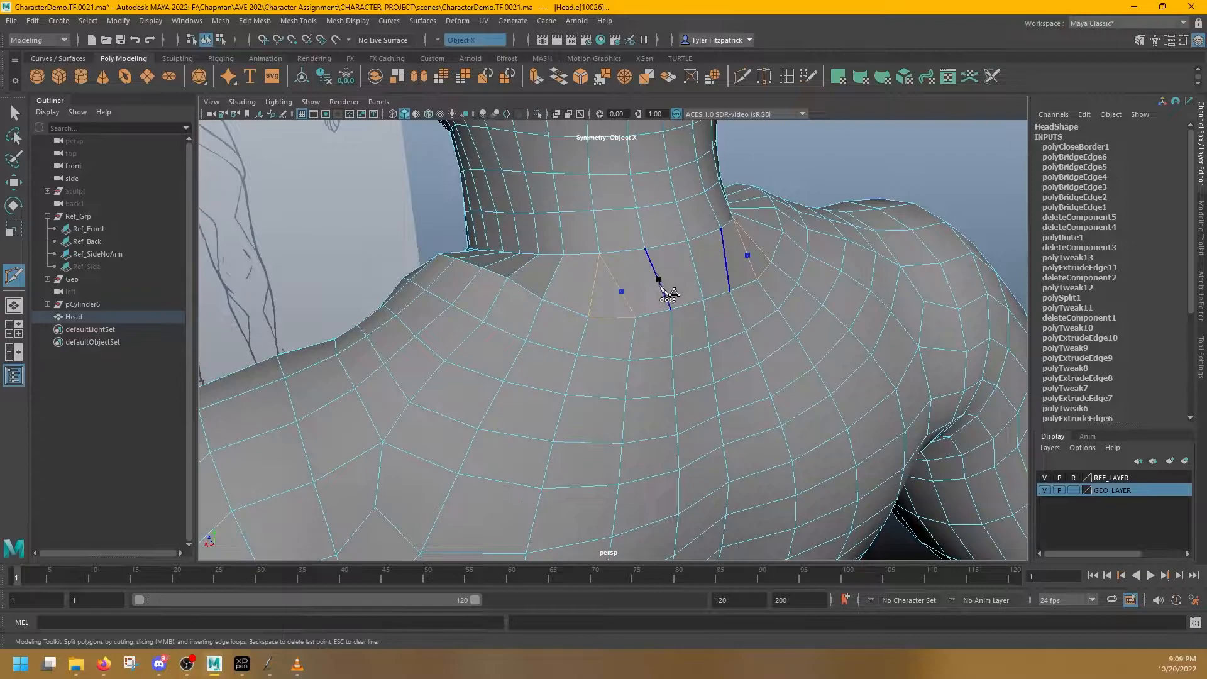
{"action": "left_click", "coordinate": [658, 282]}
{"action": "left_click", "coordinate": [696, 271]}
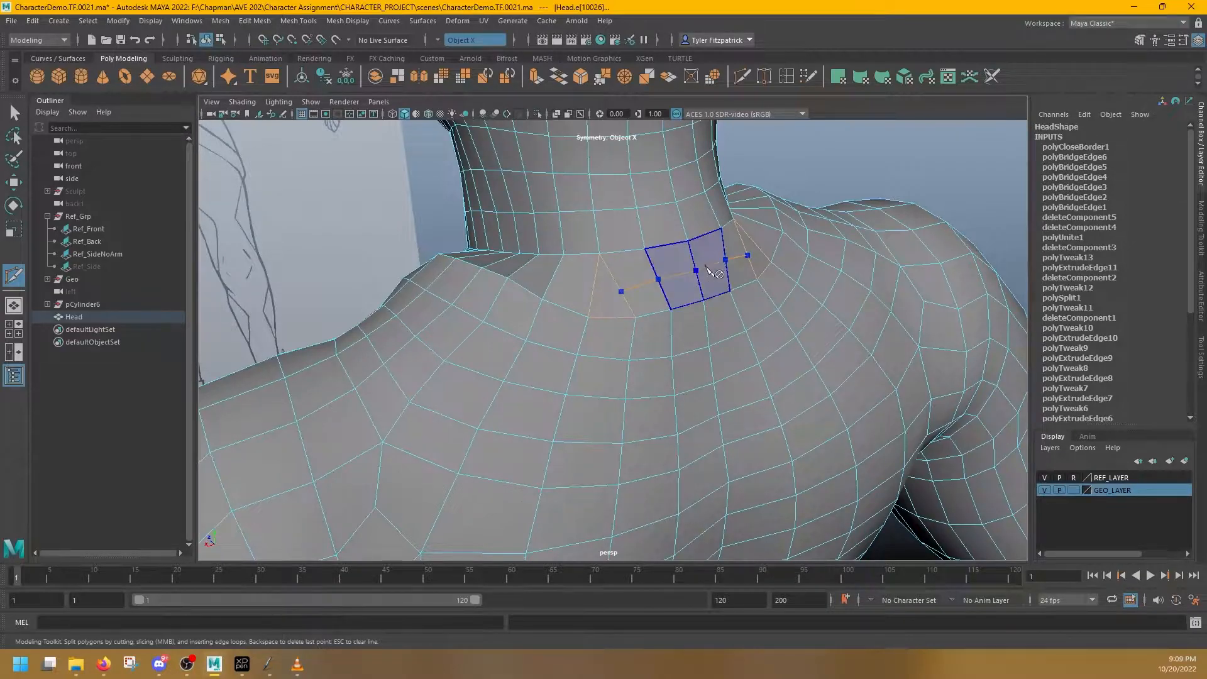
{"action": "key", "text": "q"}
Average the vertices at the filled triangles and along the seam where the neck side meets the shoulder
{"action": "right_click_drag", "start_coordinate": [615, 289], "coordinate": [570, 288]}
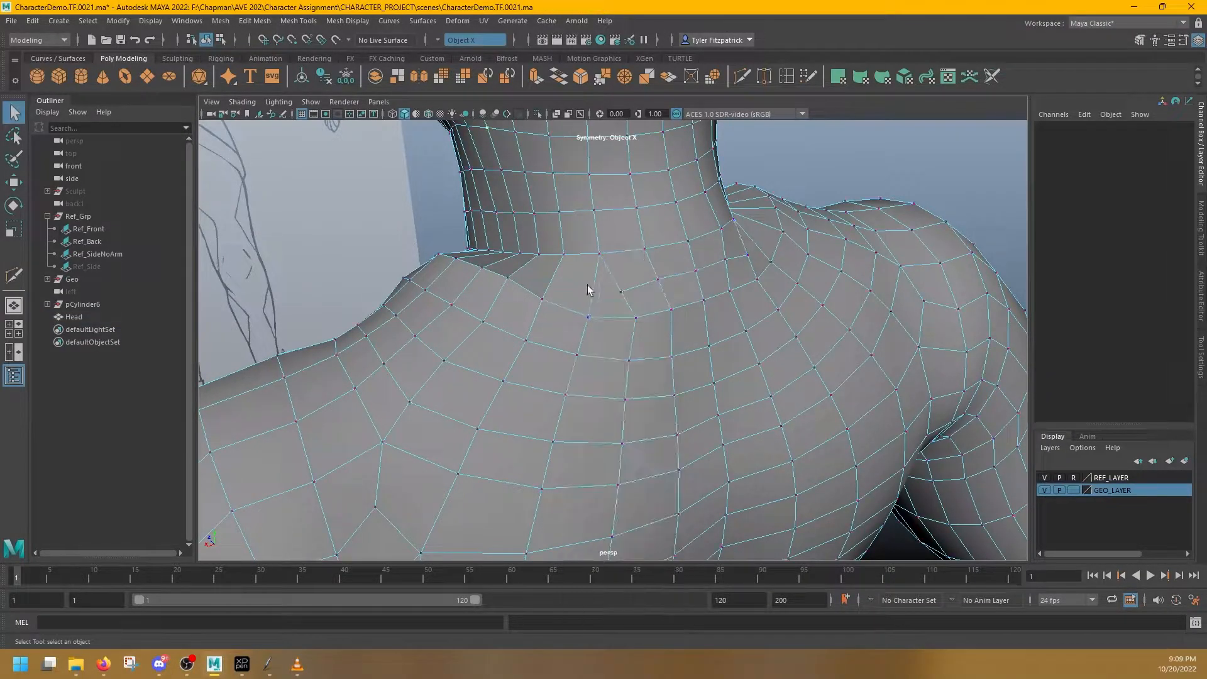
{"action": "left_click", "coordinate": [622, 292]}
{"action": "right_click_drag", "start_coordinate": [671, 285], "coordinate": [709, 292], "text": "shift"}
{"action": "left_click_drag", "start_coordinate": [585, 312], "coordinate": [648, 308], "text": "alt"}
{"action": "left_click", "coordinate": [520, 326]}
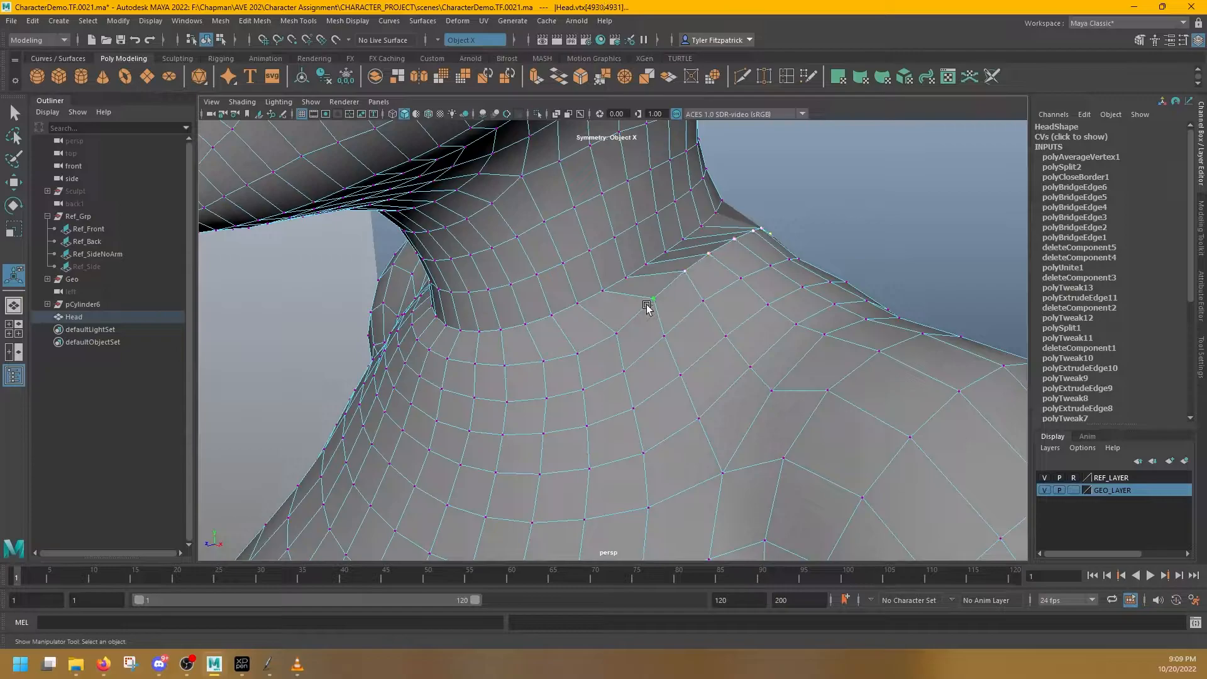
{"action": "key", "text": "g"}
{"action": "key", "text": "g"}
Average the vertex rows just outside the neck seam, from the front of the shoulder around to the back
{"action": "left_click", "coordinate": [664, 335]}
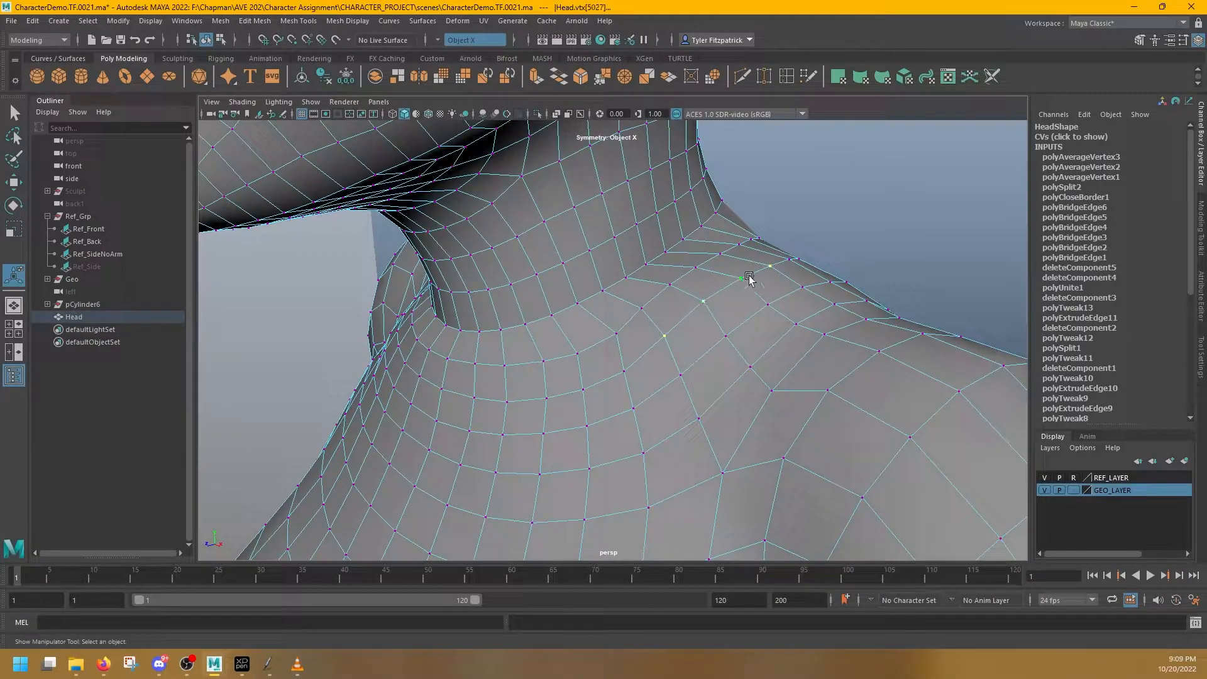
{"action": "key", "text": "g"}
{"action": "left_click_drag", "start_coordinate": [792, 267], "coordinate": [540, 354], "text": "alt"}
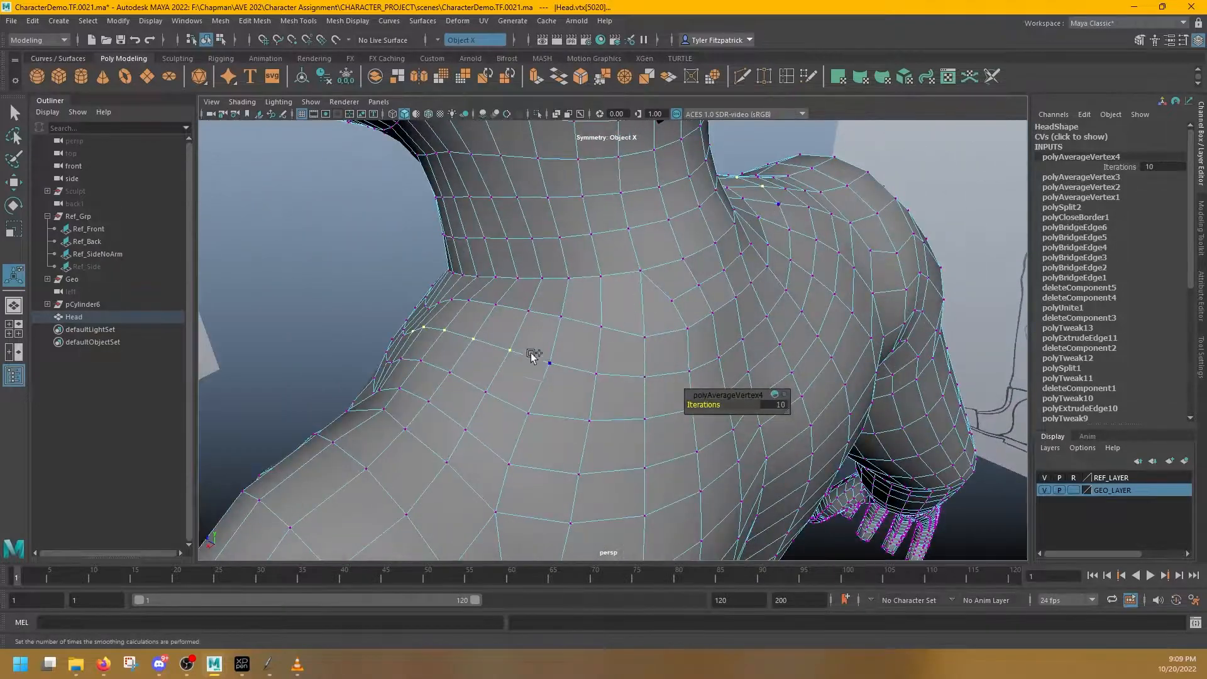
{"action": "key", "text": "g"}
{"action": "left_click_drag", "start_coordinate": [479, 323], "coordinate": [688, 277], "text": "alt"}
{"action": "key", "text": "g"}
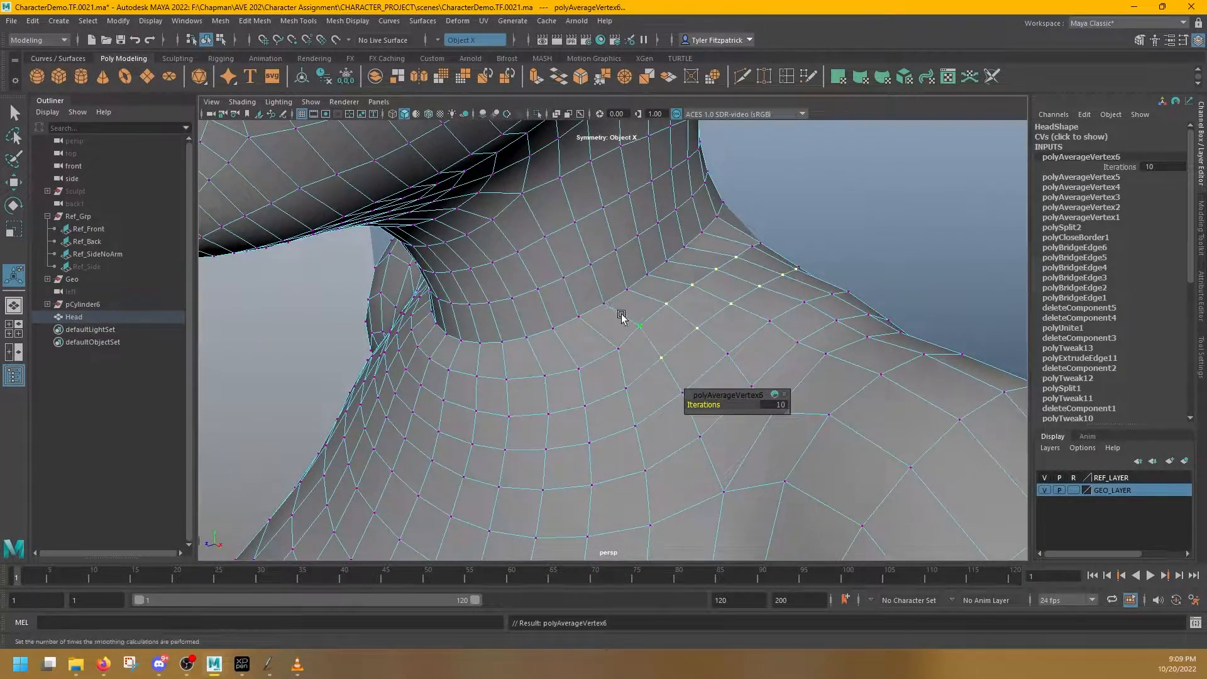
Average the neck-base vertices from the front side around to the back of the neck
{"action": "left_click", "coordinate": [604, 305]}
{"action": "key", "text": "g"}
{"action": "left_click_drag", "start_coordinate": [754, 255], "coordinate": [579, 273], "text": "alt"}
{"action": "key", "text": "g"}
{"action": "key", "text": "g"}
{"action": "key", "text": "g"}
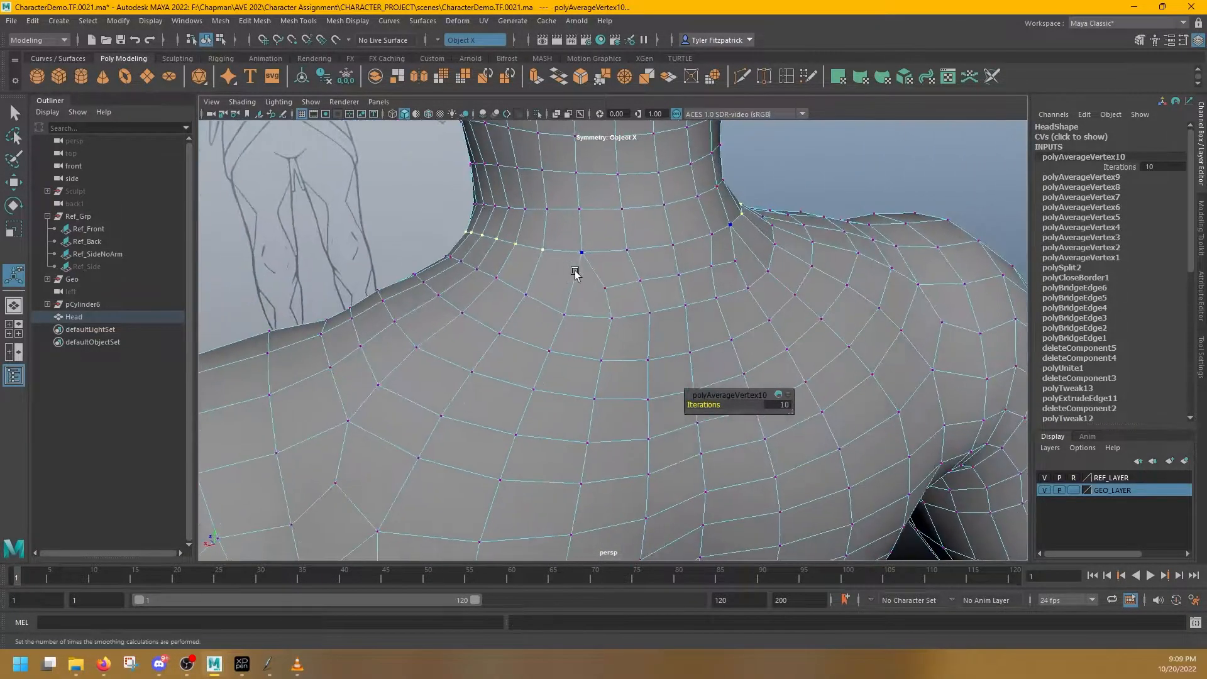
Repeat the vertex averaging on the rows at the back and side of the lower neck
{"action": "left_click", "coordinate": [579, 250]}
{"action": "key", "text": "g"}
{"action": "key", "text": "g"}
{"action": "left_click_drag", "start_coordinate": [571, 205], "coordinate": [614, 197], "text": "alt"}
{"action": "key", "text": "g"}
{"action": "key", "text": "g"}
{"action": "key", "text": "g"}
Average the two vertex rows running across the front and side of the neck base
{"action": "left_click", "coordinate": [636, 244]}
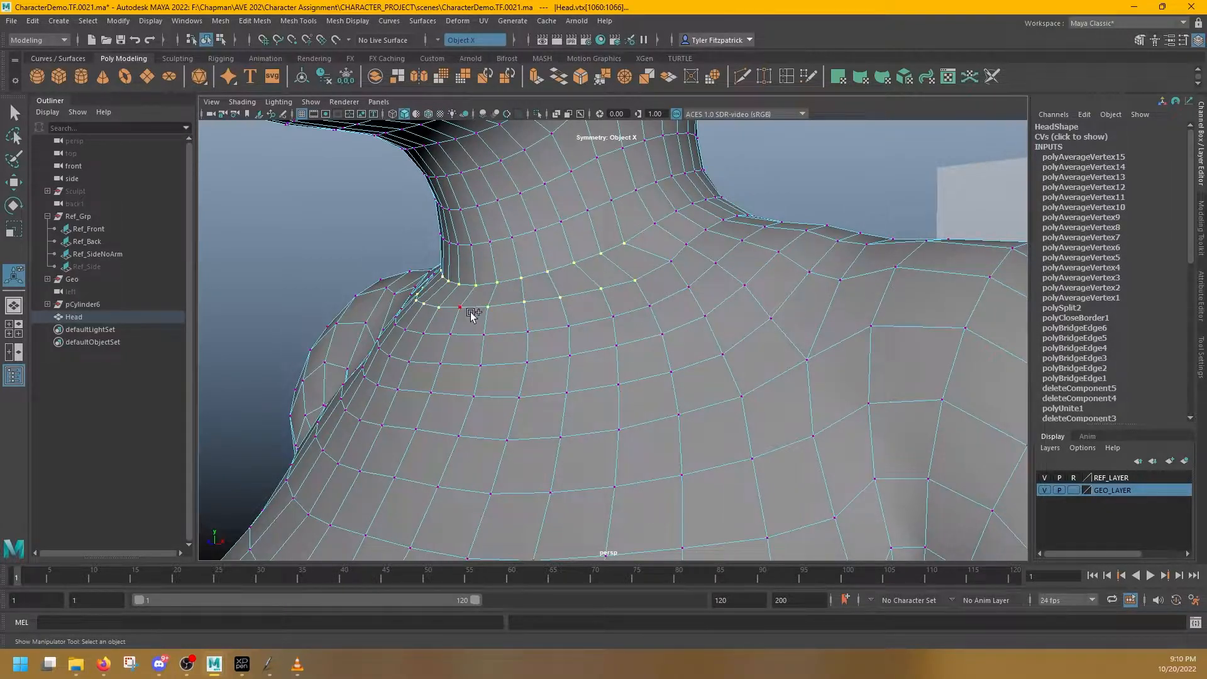
{"action": "key", "text": "g"}
{"action": "key", "text": "g"}
{"action": "key", "text": "g"}
{"action": "left_click_drag", "start_coordinate": [715, 262], "coordinate": [592, 279], "text": "alt"}
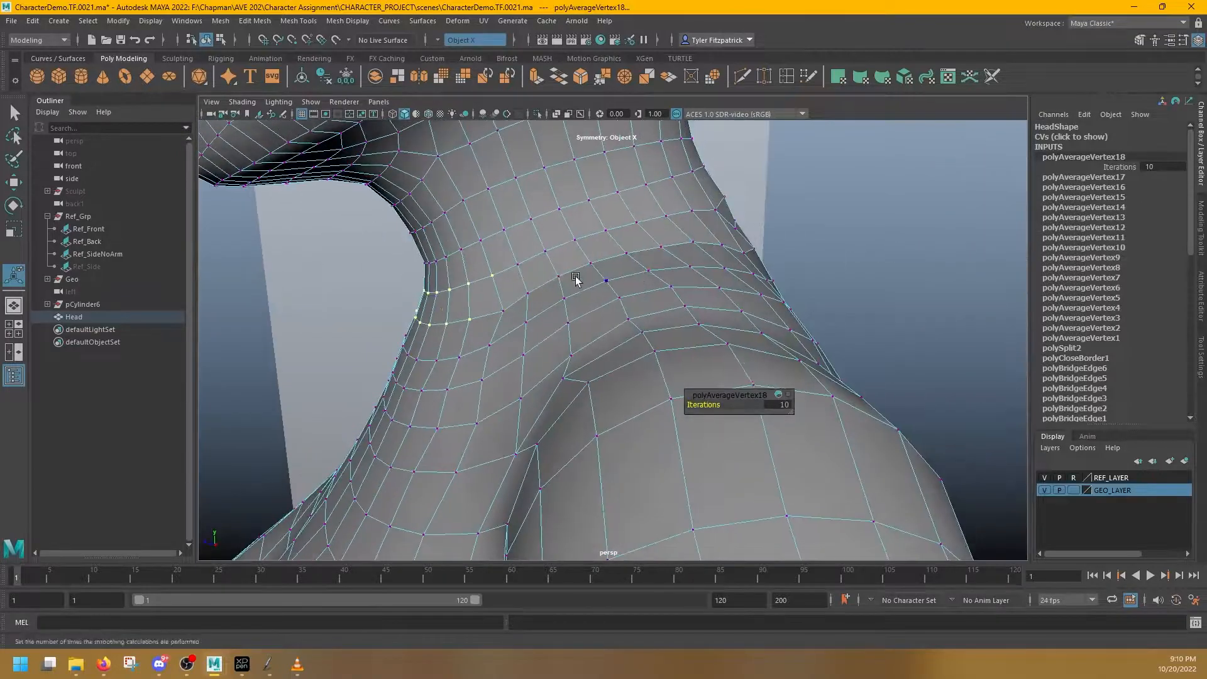
Move the selected front neck-base vertices slightly, then average the neckline rows below to smooth the transition
{"action": "key", "text": "w"}
{"action": "left_click_drag", "start_coordinate": [404, 255], "coordinate": [410, 259]}
{"action": "key", "text": "g"}
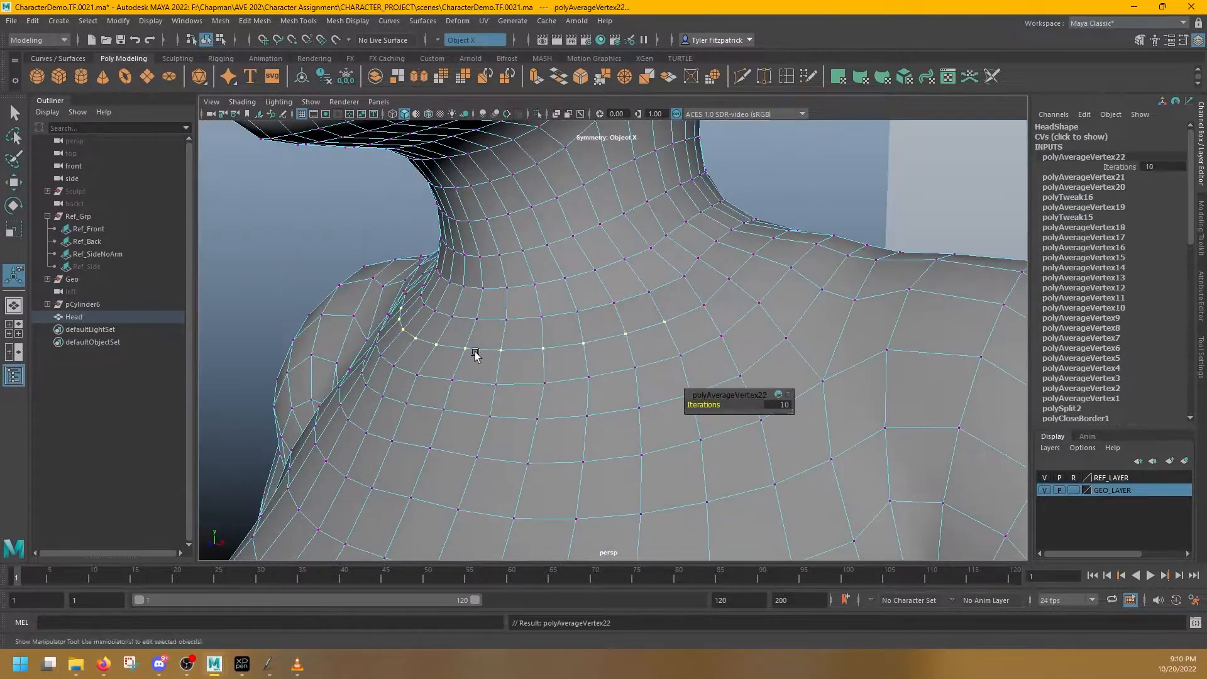
{"action": "key", "text": "g"}
{"action": "key", "text": "g"}
{"action": "key", "text": "g"}
{"action": "key", "text": "g"}
Select vertices around the front of the neck base and move them to reshape the transition into the chest
{"action": "left_click_drag", "start_coordinate": [544, 394], "coordinate": [512, 343], "text": "alt"}
{"action": "left_click", "coordinate": [539, 411]}
{"action": "left_click", "coordinate": [515, 338]}
{"action": "key", "text": "w"}
{"action": "key", "text": "q"}
{"action": "left_click", "coordinate": [604, 322]}
{"action": "key", "text": "w"}
{"action": "key", "text": "q"}
{"action": "left_click", "coordinate": [509, 374]}
{"action": "left_click", "coordinate": [556, 367], "text": "shift"}
{"action": "left_click", "coordinate": [606, 354], "text": "shift"}
{"action": "left_click_drag", "start_coordinate": [607, 354], "coordinate": [384, 343], "text": "alt"}
{"action": "key", "text": "w"}
{"action": "left_click_drag", "start_coordinate": [353, 332], "coordinate": [550, 370]}
Nudge individual vertices at the front of the neck base to refine the contour above the collarbone
{"action": "left_click", "coordinate": [624, 340]}
{"action": "left_click_drag", "start_coordinate": [626, 283], "coordinate": [626, 290]}
{"action": "left_click_drag", "start_coordinate": [538, 354], "coordinate": [586, 400], "text": "alt"}
{"action": "left_click", "coordinate": [645, 327]}
{"action": "key", "text": "q"}
{"action": "key", "text": "w"}
{"action": "left_click_drag", "start_coordinate": [664, 448], "coordinate": [664, 443]}
{"action": "left_click_drag", "start_coordinate": [636, 378], "coordinate": [638, 382]}
Select the vertices along the side of the neck base and average them repeatedly to even out their spacing
{"action": "left_click_drag", "start_coordinate": [629, 444], "coordinate": [478, 427], "text": "alt"}
{"action": "key", "text": "q"}
{"action": "left_click", "coordinate": [600, 365], "text": "shift"}
{"action": "key", "text": "g"}
{"action": "key", "text": "g"}
{"action": "key", "text": "g"}
{"action": "key", "text": "g"}
{"action": "key", "text": "g"}
{"action": "key", "text": "g"}
{"action": "mouse_move", "coordinate": [576, 414]}
{"action": "left_mouse_down", "text": "alt"}
{"action": "mouse_move", "coordinate": [553, 424]}
{"action": "mouse_move", "coordinate": [584, 402]}
{"action": "left_mouse_up", "text": "alt"}
Adjust a small group of vertices on the side of the neck base and average them again
{"action": "left_click", "coordinate": [605, 381]}
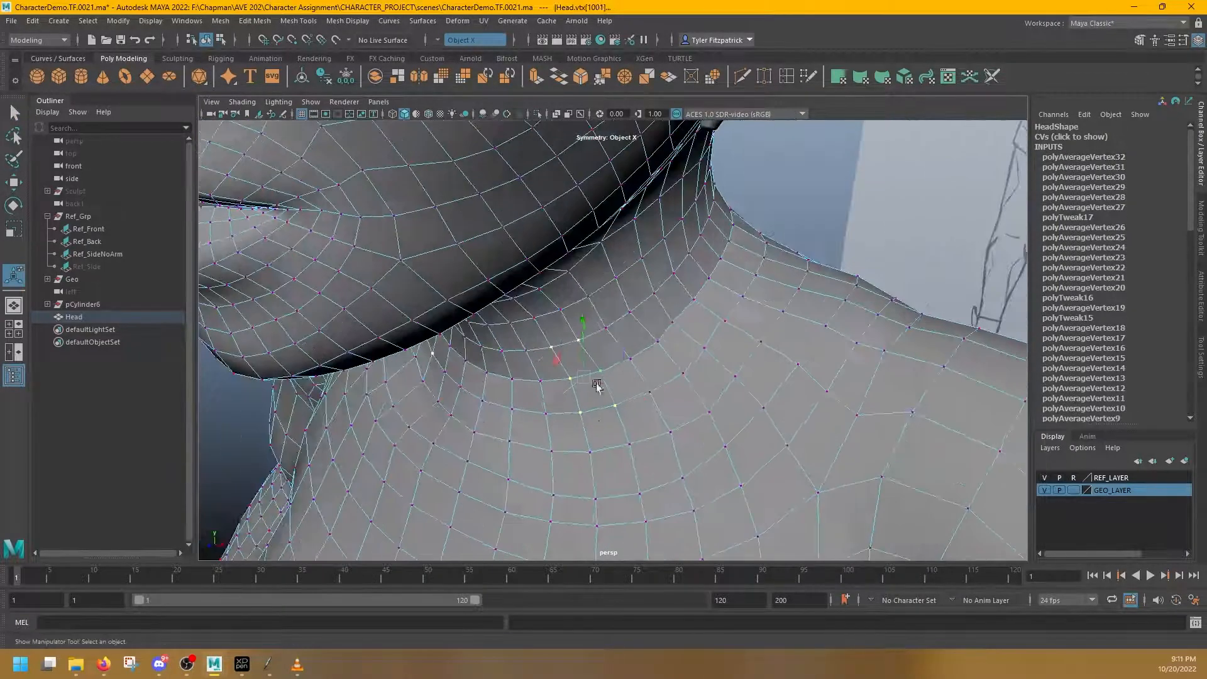
{"action": "left_click", "coordinate": [569, 335], "text": "shift"}
{"action": "key", "text": "w"}
{"action": "left_click_drag", "start_coordinate": [573, 307], "coordinate": [680, 245], "text": "alt"}
{"action": "key", "text": "g"}
Soften the edges of the head-and-body mesh and clear the selection
{"action": "right_click_drag", "start_coordinate": [680, 245], "coordinate": [786, 260], "text": "shift"}
{"action": "left_click", "coordinate": [786, 260]}
{"action": "left_click_drag", "start_coordinate": [786, 260], "coordinate": [635, 409], "text": "alt"}
In vertex mode, select a group of vertices around the neck base, then scale and move them to refine the transition
{"action": "right_click_drag", "start_coordinate": [635, 409], "coordinate": [620, 389]}
{"action": "right_click_drag", "start_coordinate": [619, 390], "coordinate": [655, 374], "text": "alt"}
{"action": "left_click", "coordinate": [655, 376]}
{"action": "key", "text": "w"}
{"action": "key", "text": "q"}
{"action": "left_click_drag", "start_coordinate": [655, 381], "coordinate": [526, 429]}
{"action": "key", "text": "w"}
{"action": "key", "text": "r"}
{"action": "left_click_drag", "start_coordinate": [590, 357], "coordinate": [415, 371]}
{"action": "key", "text": "e"}
{"action": "key", "text": "w"}
{"action": "mouse_move", "coordinate": [385, 345]}
{"action": "left_mouse_down"}
{"action": "mouse_move", "coordinate": [715, 342]}
{"action": "mouse_move", "coordinate": [387, 299]}
{"action": "mouse_move", "coordinate": [379, 326]}
{"action": "left_mouse_up"}
Select vertices on the upper chest below the neck for adjustment, then return to object mode and deselect the mesh
{"action": "left_click", "coordinate": [716, 342]}
{"action": "left_click_drag", "start_coordinate": [466, 329], "coordinate": [462, 296], "text": "alt"}
{"action": "key", "text": "q"}
{"action": "left_click_drag", "start_coordinate": [442, 294], "coordinate": [558, 318]}
{"action": "key", "text": "w"}
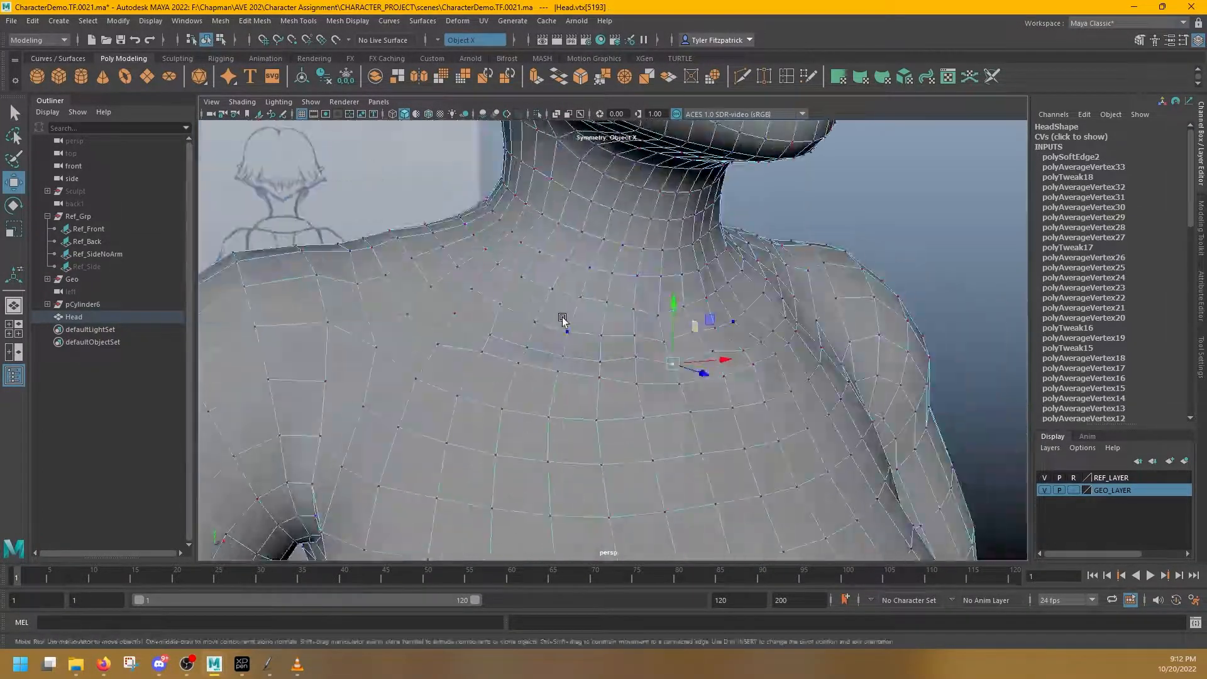
{"action": "right_click_drag", "start_coordinate": [557, 318], "coordinate": [604, 276]}
{"action": "left_click", "coordinate": [780, 251]}
{"action": "left_click", "coordinate": [715, 298]}
{"action": "left_click_drag", "start_coordinate": [714, 299], "coordinate": [570, 339], "text": "alt"}
Return to vertex mode, reposition vertices around the neckline, and average the selected group
{"action": "right_click_drag", "start_coordinate": [569, 339], "coordinate": [528, 339]}
{"action": "left_click_drag", "start_coordinate": [541, 334], "coordinate": [575, 251], "text": "alt"}
{"action": "left_click_drag", "start_coordinate": [575, 251], "coordinate": [583, 244]}
{"action": "left_click", "coordinate": [639, 216]}
{"action": "left_click_drag", "start_coordinate": [644, 221], "coordinate": [597, 402], "text": "alt"}
{"action": "key", "text": "q"}
{"action": "left_click_drag", "start_coordinate": [598, 402], "coordinate": [534, 379]}
{"action": "key", "text": "w"}
{"action": "key", "text": "g"}
{"action": "key", "text": "g"}
Adjust and average more vertices between the neck base and the shoulder
{"action": "left_click_drag", "start_coordinate": [541, 289], "coordinate": [650, 303]}
{"action": "key", "text": "g"}
{"action": "left_click", "coordinate": [761, 312]}
{"action": "key", "text": "g"}
{"action": "key", "text": "g"}
Move a vertex above the collarbone near the shoulder, then average the neighbouring vertices closer to the neck
{"action": "left_click_drag", "start_coordinate": [774, 328], "coordinate": [679, 270], "text": "alt"}
{"action": "key", "text": "w"}
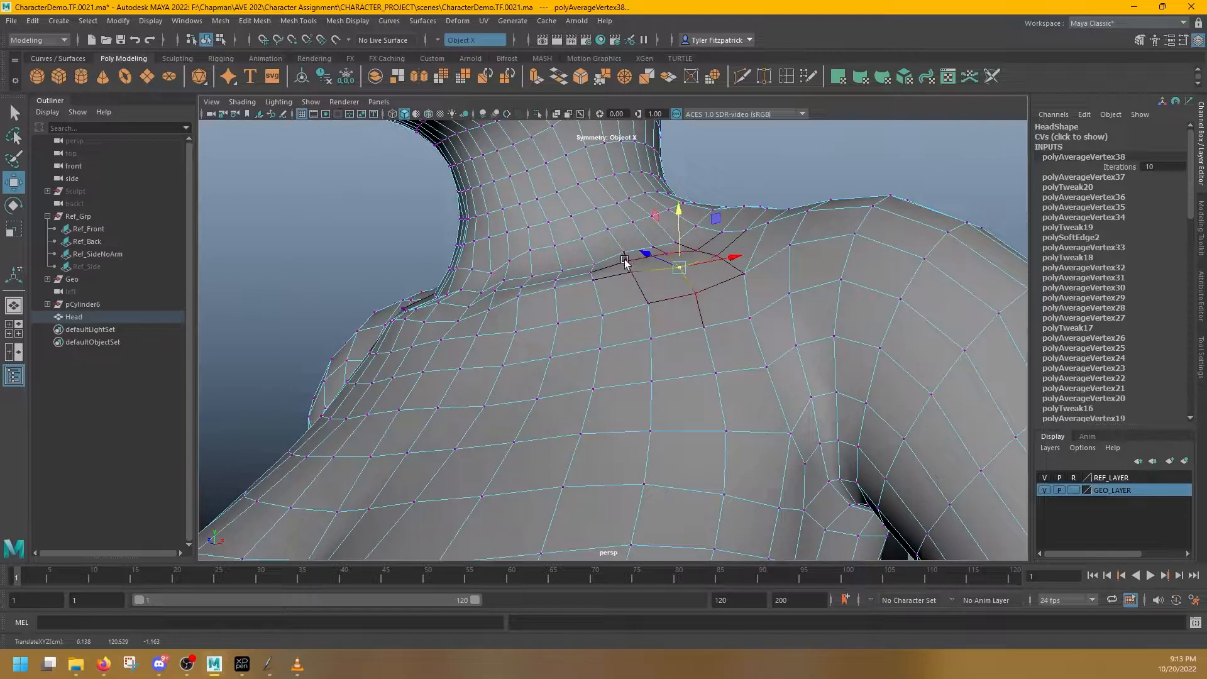
{"action": "key", "text": "q"}
{"action": "left_click", "coordinate": [625, 258]}
{"action": "key", "text": "g"}
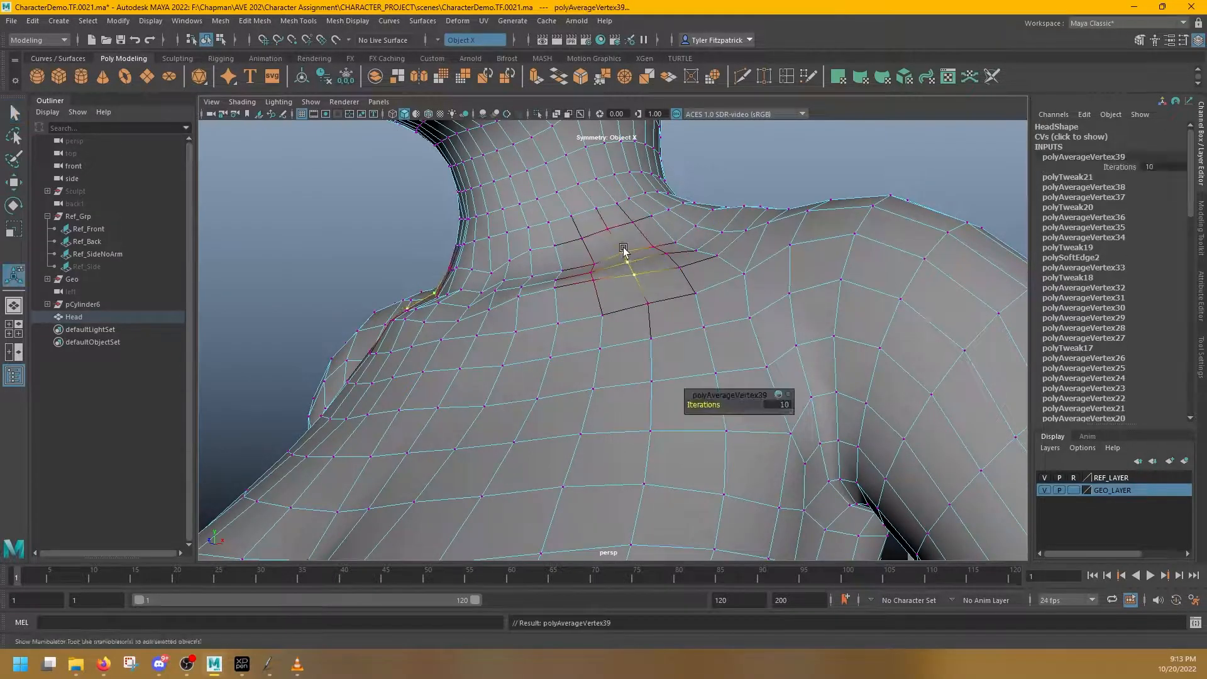
Select a row of vertices around the front of the neck base and shift it slightly
{"action": "left_click_drag", "start_coordinate": [669, 279], "coordinate": [570, 337], "text": "alt"}
{"action": "left_click", "coordinate": [481, 350]}
{"action": "double_click", "coordinate": [576, 334], "text": "shift"}
{"action": "left_click_drag", "start_coordinate": [601, 359], "coordinate": [492, 359], "text": "alt"}
{"action": "key", "text": "w"}
{"action": "middle_click_drag", "start_coordinate": [400, 307], "coordinate": [406, 311]}
Average individual vertices above the collarbone to smooth the front of the neck base
{"action": "mouse_move", "coordinate": [552, 337]}
{"action": "left_mouse_down", "text": "alt"}
{"action": "mouse_move", "coordinate": [530, 352]}
{"action": "mouse_move", "coordinate": [517, 335]}
{"action": "mouse_move", "coordinate": [572, 343]}
{"action": "left_mouse_up", "text": "alt"}
{"action": "left_click", "coordinate": [526, 353]}
{"action": "key", "text": "g"}
{"action": "left_click", "coordinate": [502, 334]}
{"action": "key", "text": "g"}
Average two pairs of vertices on top of the shoulder beside the neck to smooth the slope
{"action": "left_click_drag", "start_coordinate": [766, 265], "coordinate": [777, 275], "text": "alt"}
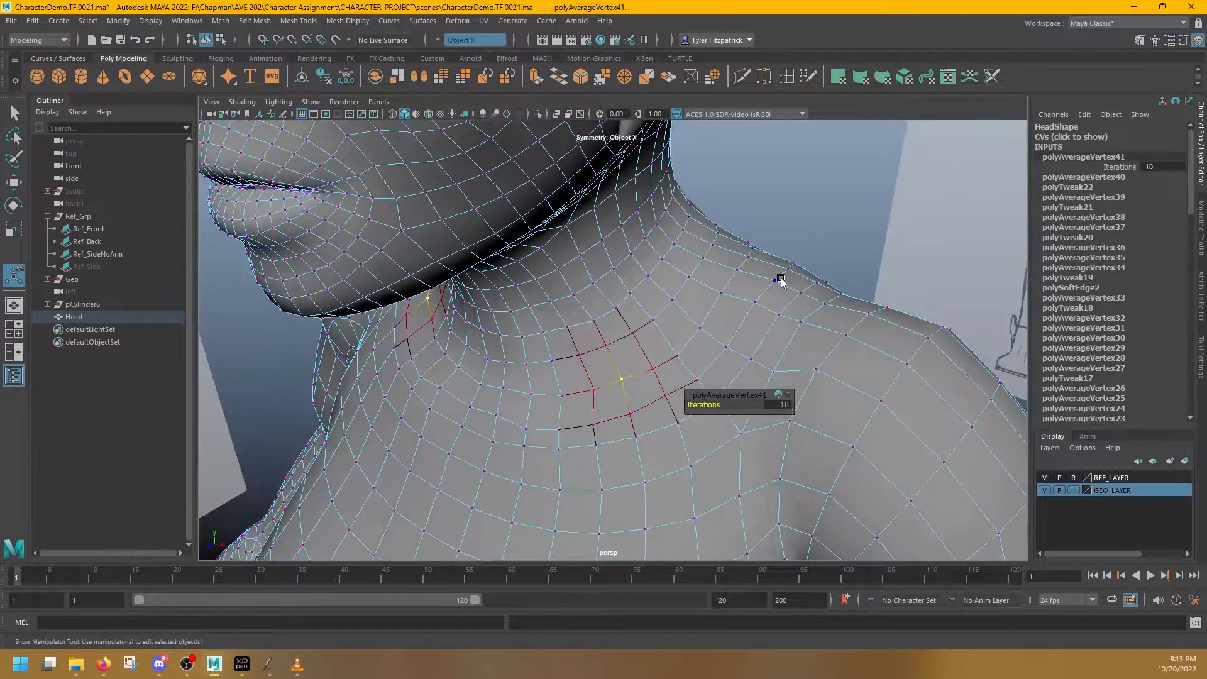
{"action": "left_click", "coordinate": [777, 279]}
{"action": "left_click", "coordinate": [759, 303], "text": "shift"}
{"action": "key", "text": "g"}
{"action": "key", "text": "g"}
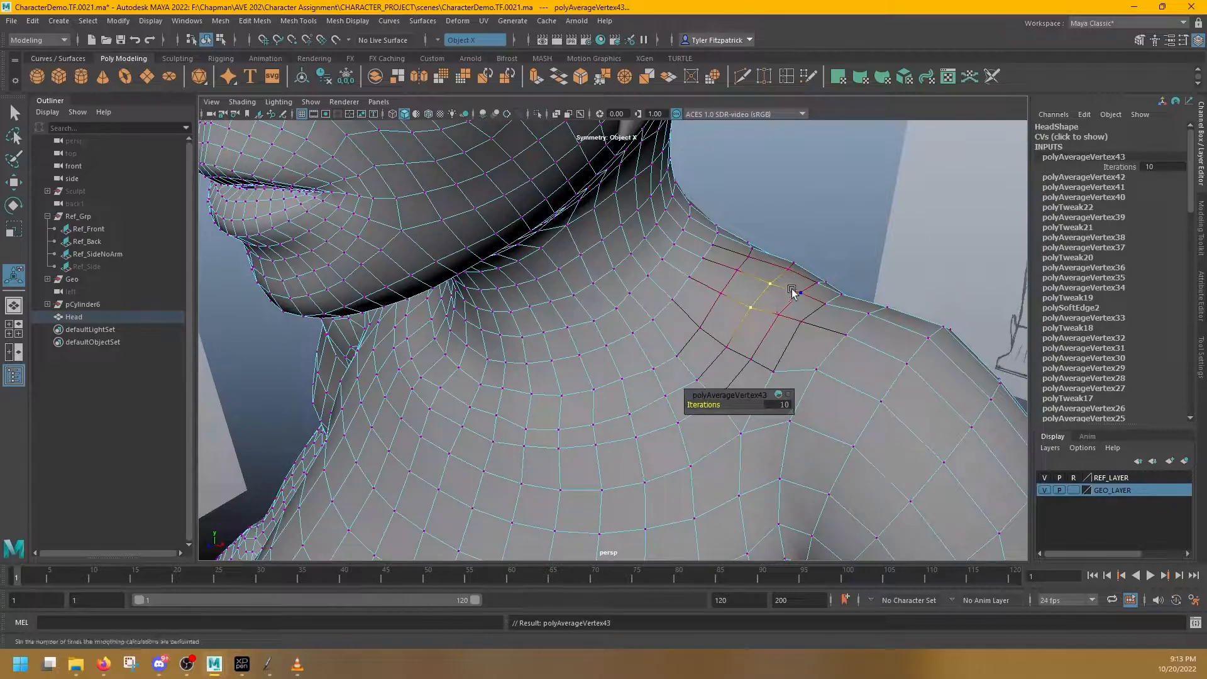
{"action": "left_click", "coordinate": [788, 270]}
{"action": "left_click", "coordinate": [793, 262], "text": "shift"}
{"action": "key", "text": "g"}
Lower a vertex slightly at the front of the neck base near the throat
{"action": "left_click_drag", "start_coordinate": [776, 289], "coordinate": [534, 383], "text": "alt"}
{"action": "left_click", "coordinate": [461, 332]}
{"action": "key", "text": "w"}
{"action": "left_click_drag", "start_coordinate": [462, 309], "coordinate": [463, 319]}
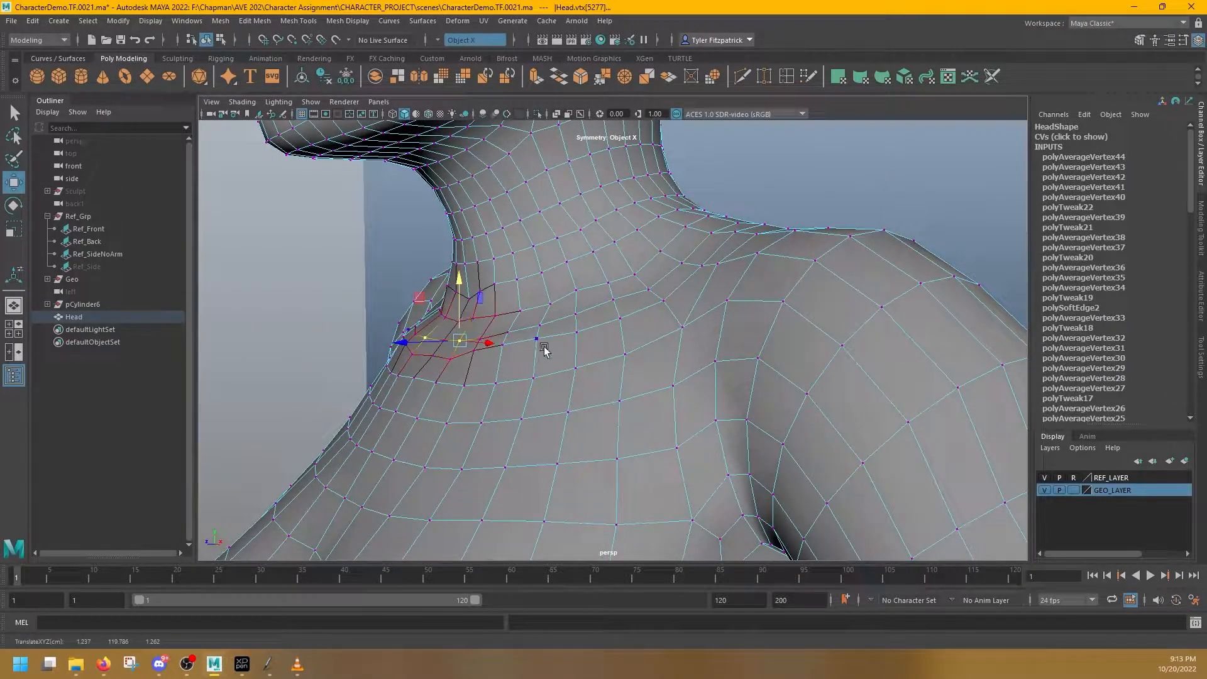
Leave vertex editing for object mode, deselect the mesh, and review the whole character against the reference drawings
{"action": "left_click_drag", "start_coordinate": [544, 350], "coordinate": [590, 355], "text": "alt"}
{"action": "key", "text": "q"}
{"action": "right_click_drag", "start_coordinate": [816, 165], "coordinate": [870, 149]}
{"action": "left_click", "coordinate": [869, 150]}
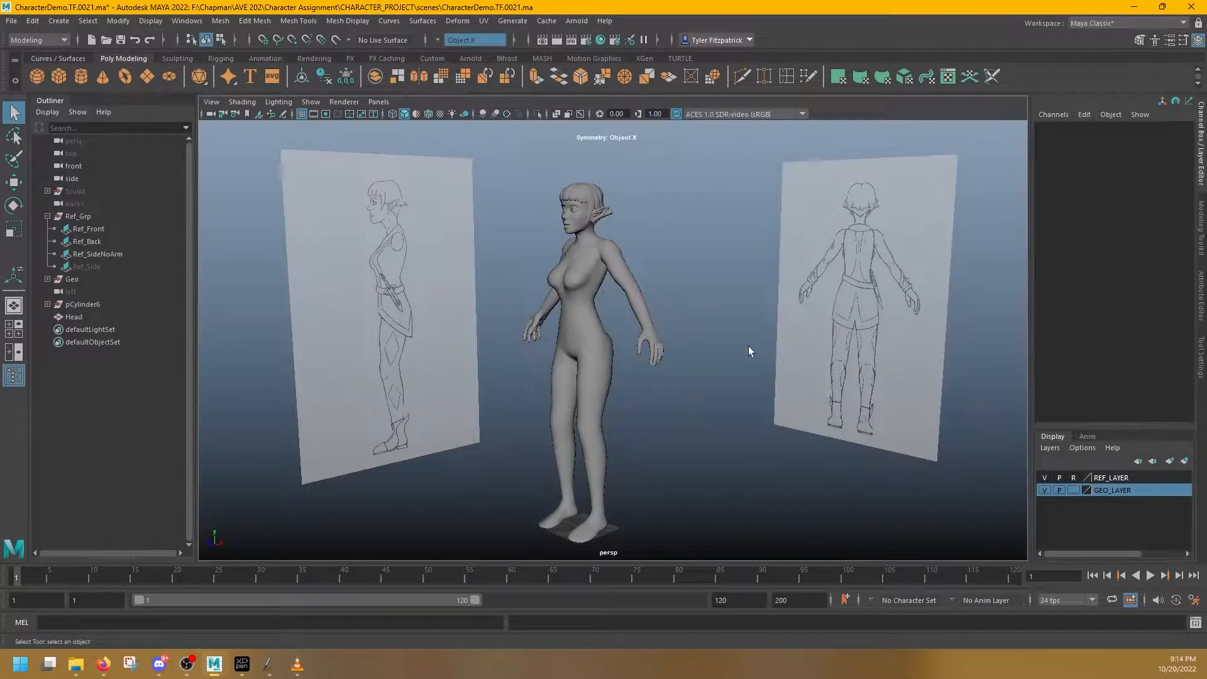
{"action": "mouse_move", "coordinate": [749, 350]}
{"action": "left_mouse_down", "text": "alt"}
{"action": "mouse_move", "coordinate": [889, 353]}
{"action": "mouse_move", "coordinate": [806, 344]}
{"action": "mouse_move", "coordinate": [739, 354]}
{"action": "left_mouse_up", "text": "alt"}
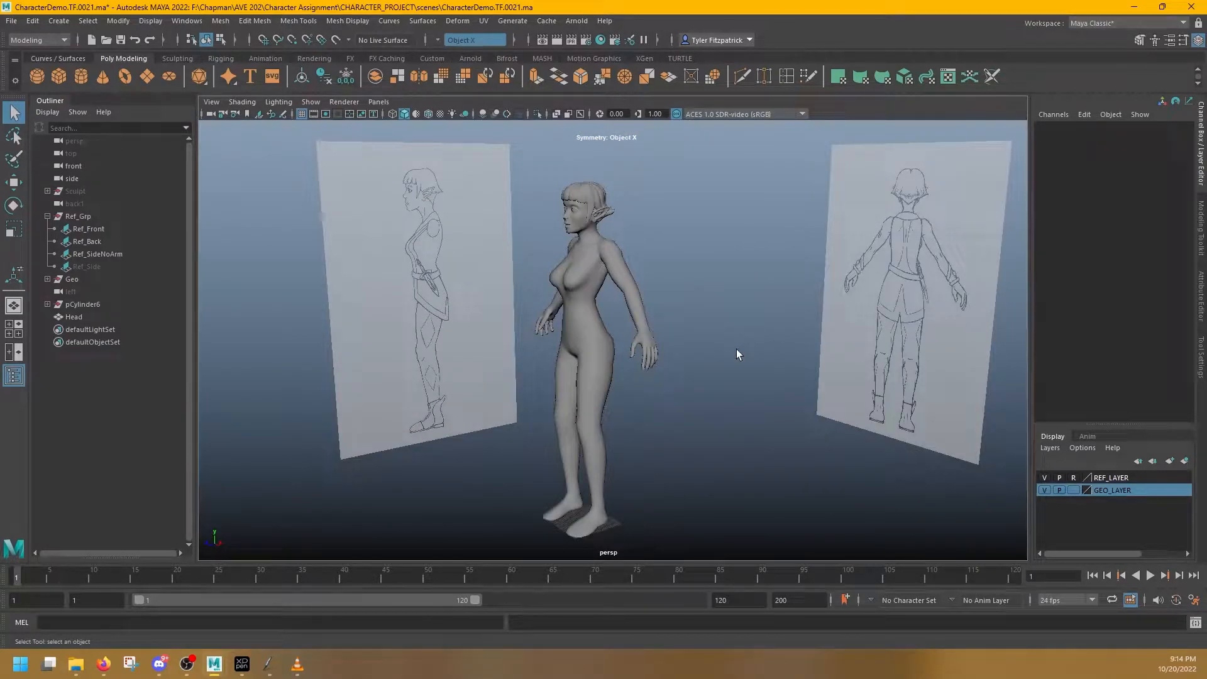